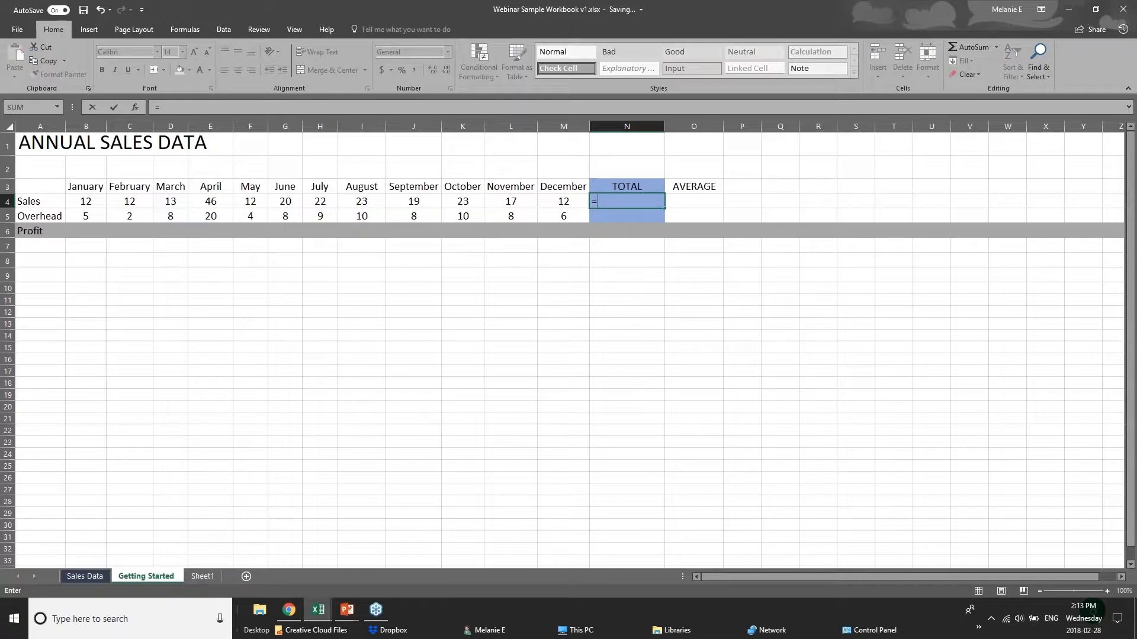
type("su")
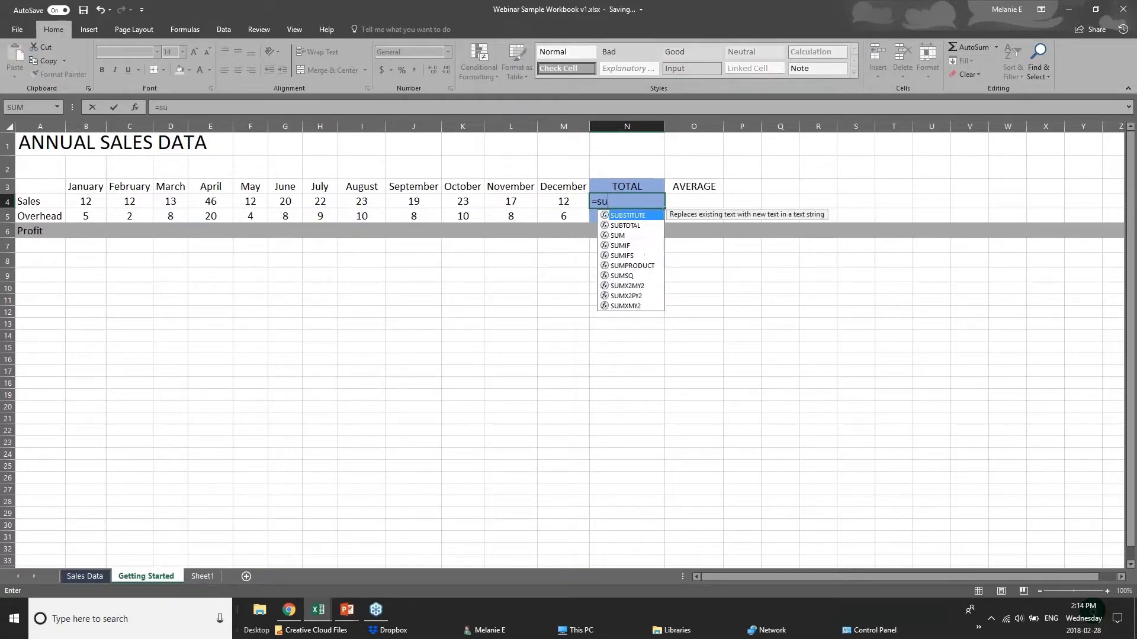
type("m")
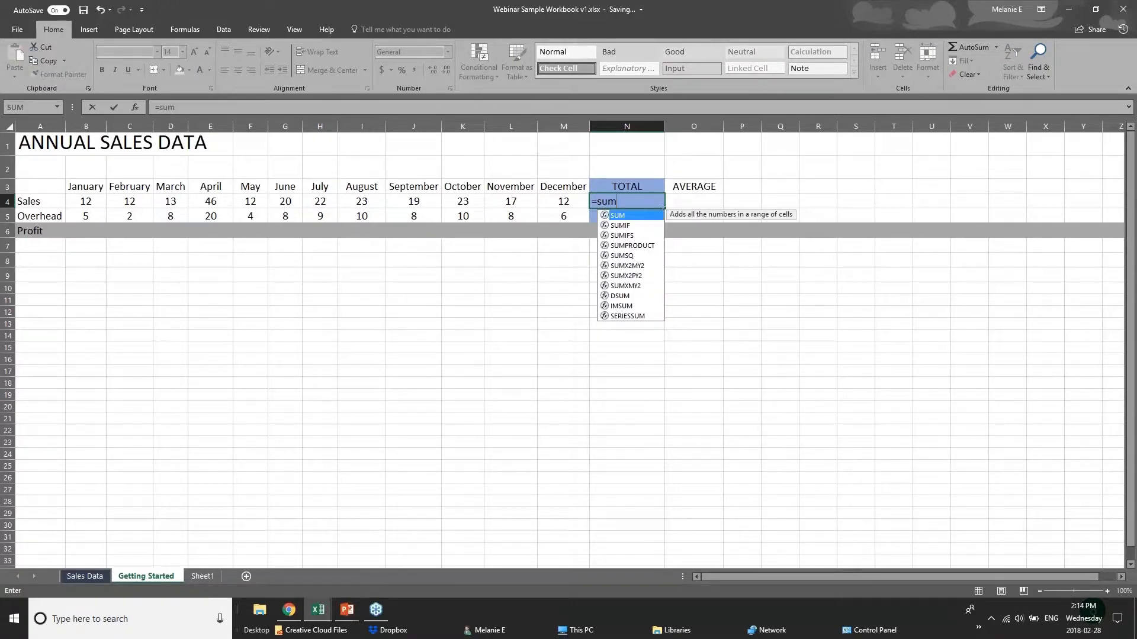
key("BackSpace")
key("BackSpace")
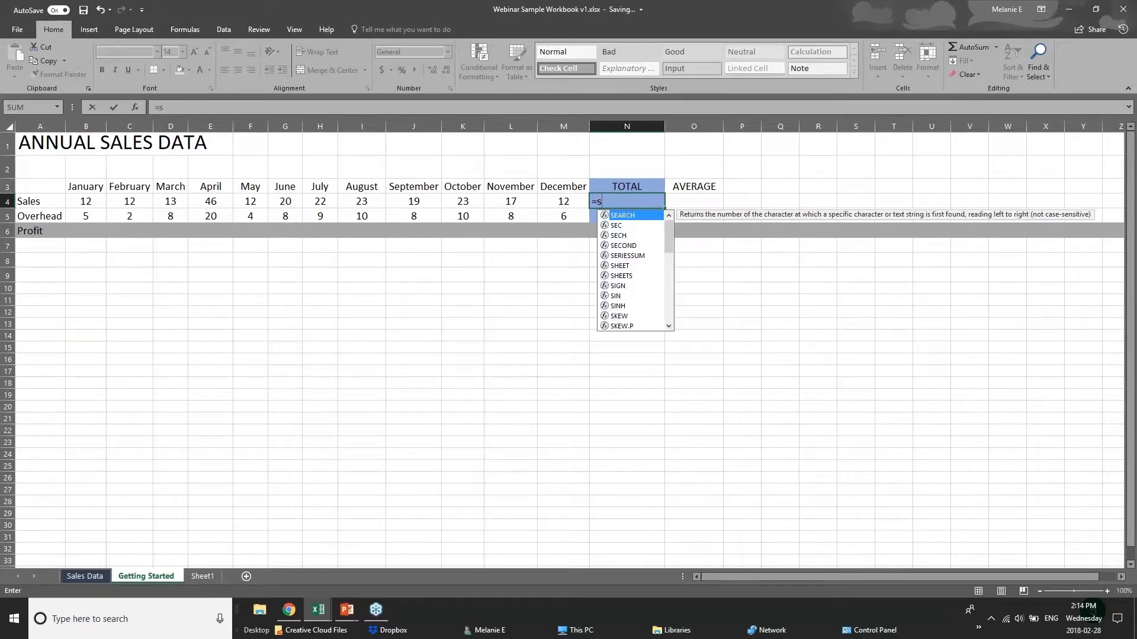
key("Escape")
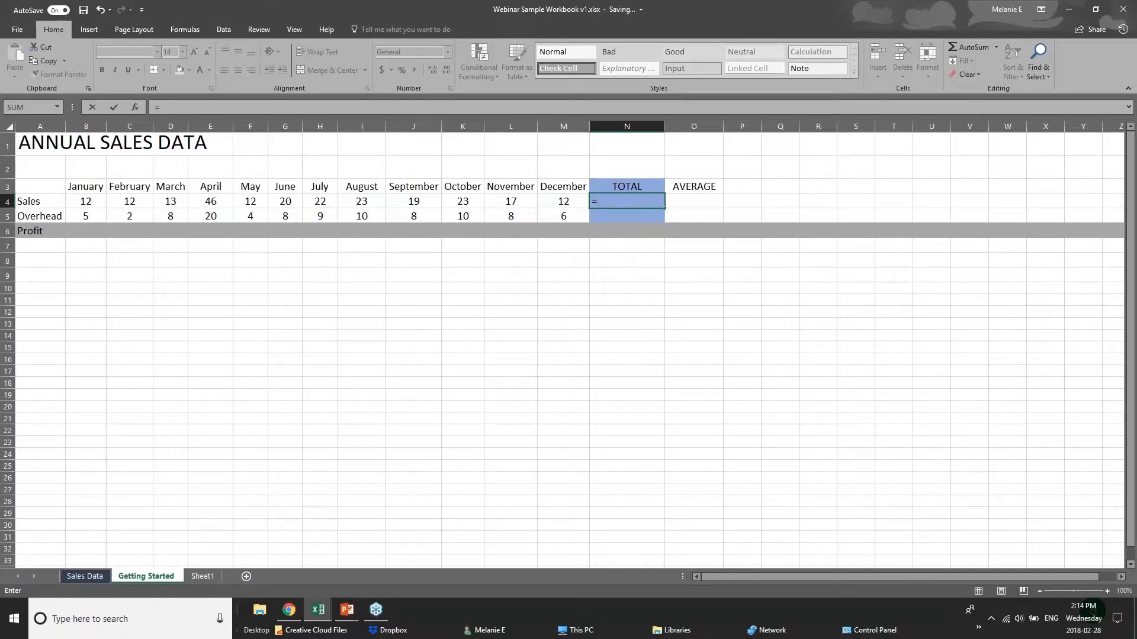
type("sum")
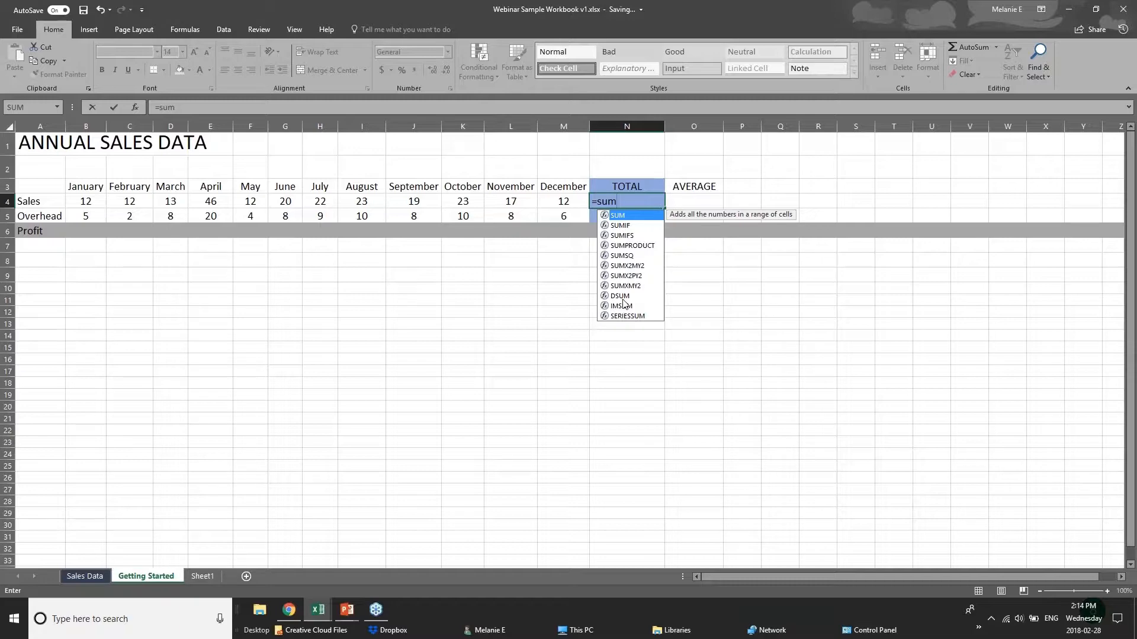
type("(")
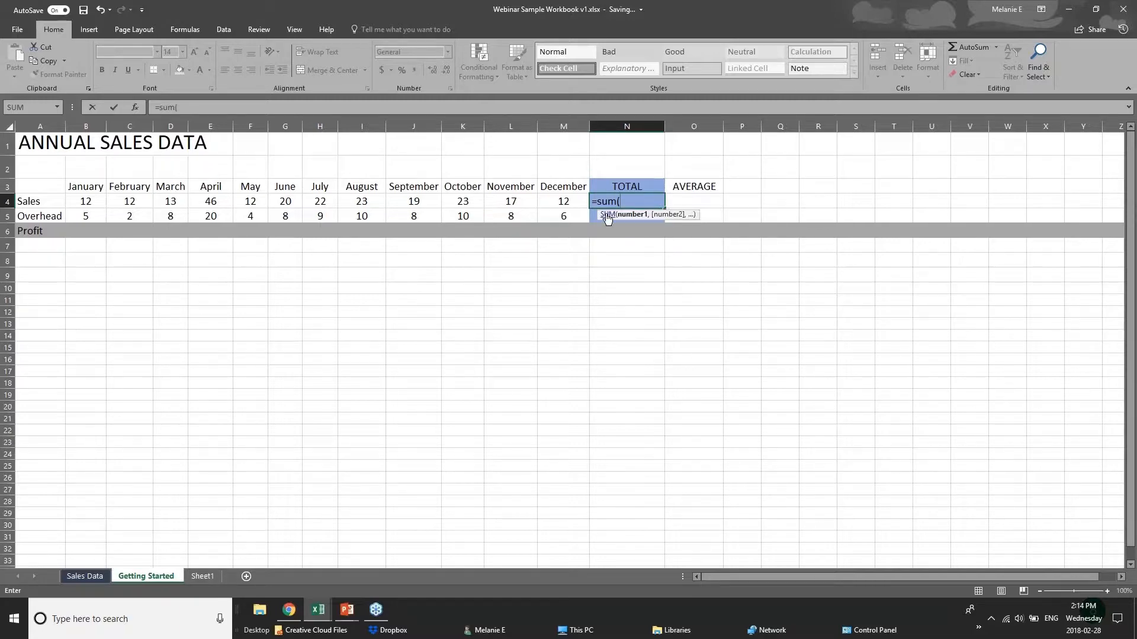
left_click(632, 197)
key("BackSpace")
key("BackSpace")
key("BackSpace")
key("BackSpace")
key("BackSpace")
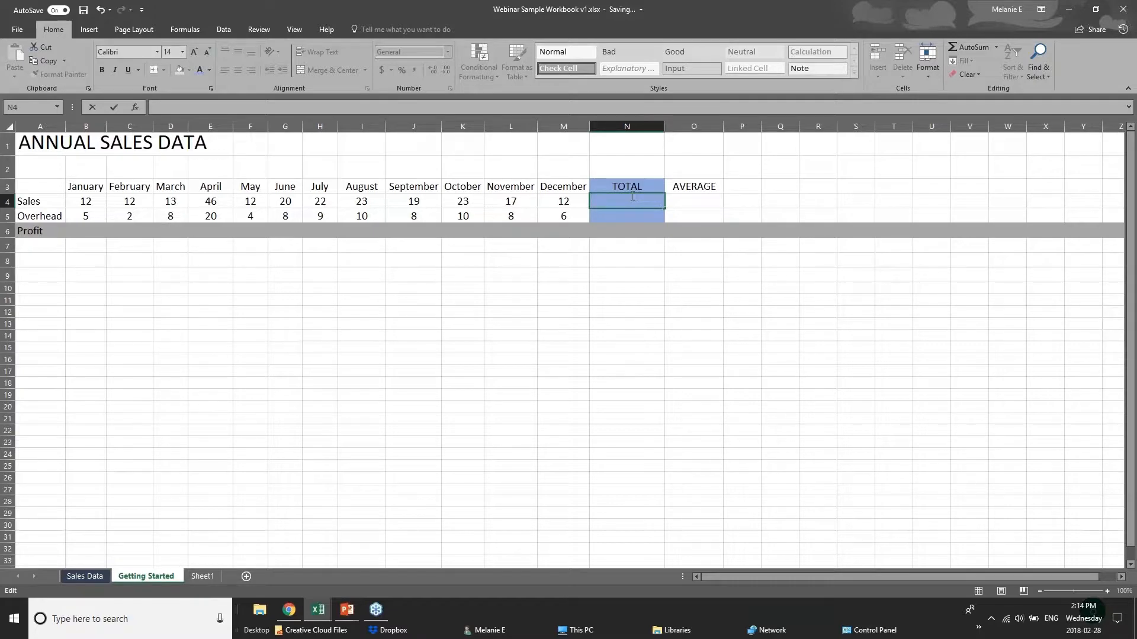
- Enter the formula =12+12 in the Sales total cell N4
type("=")
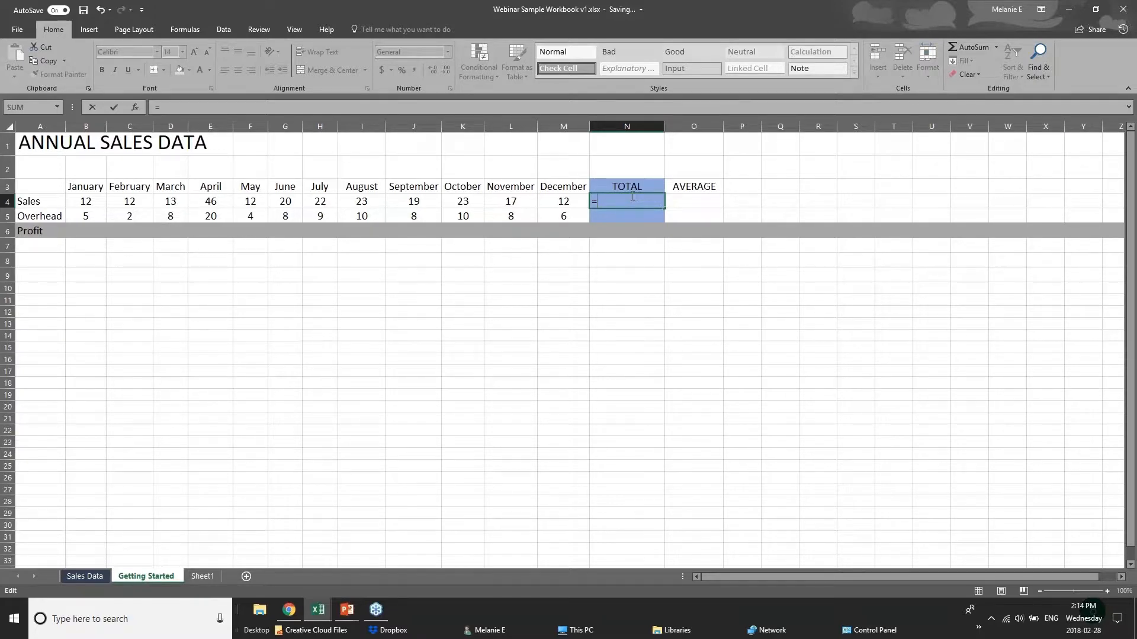
type("12=")
key("BackSpace")
type("=")
key("BackSpace")
type("+12")
- Examine the January to April Sales values and the formula behind the Sales total in N4
left_click(92, 203)
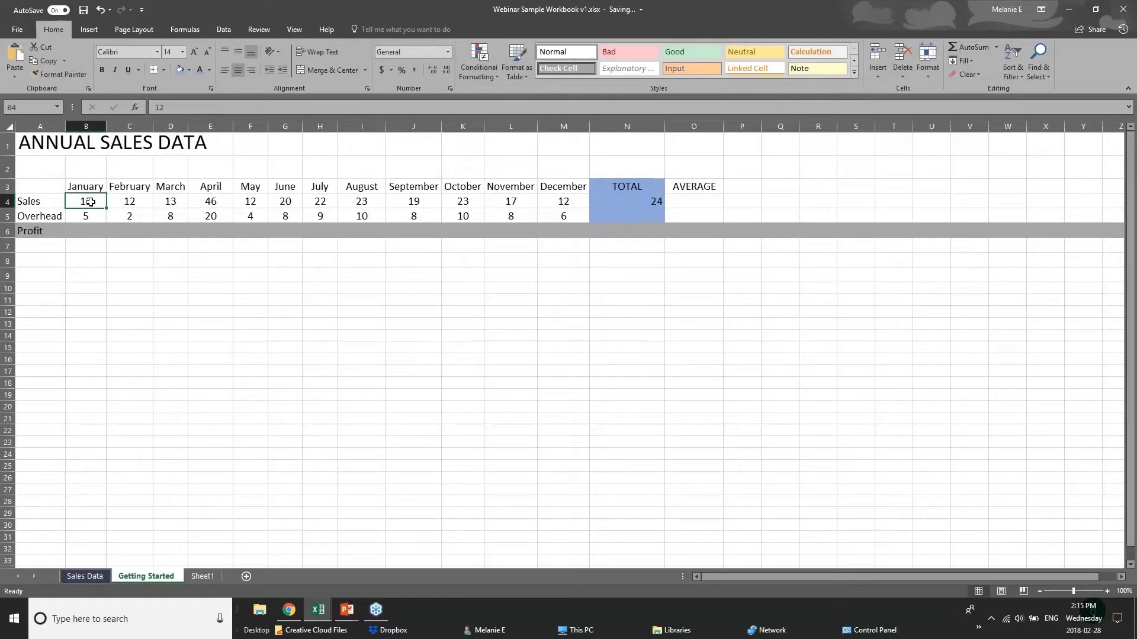
left_click(142, 203)
left_click(177, 205)
left_click(199, 204)
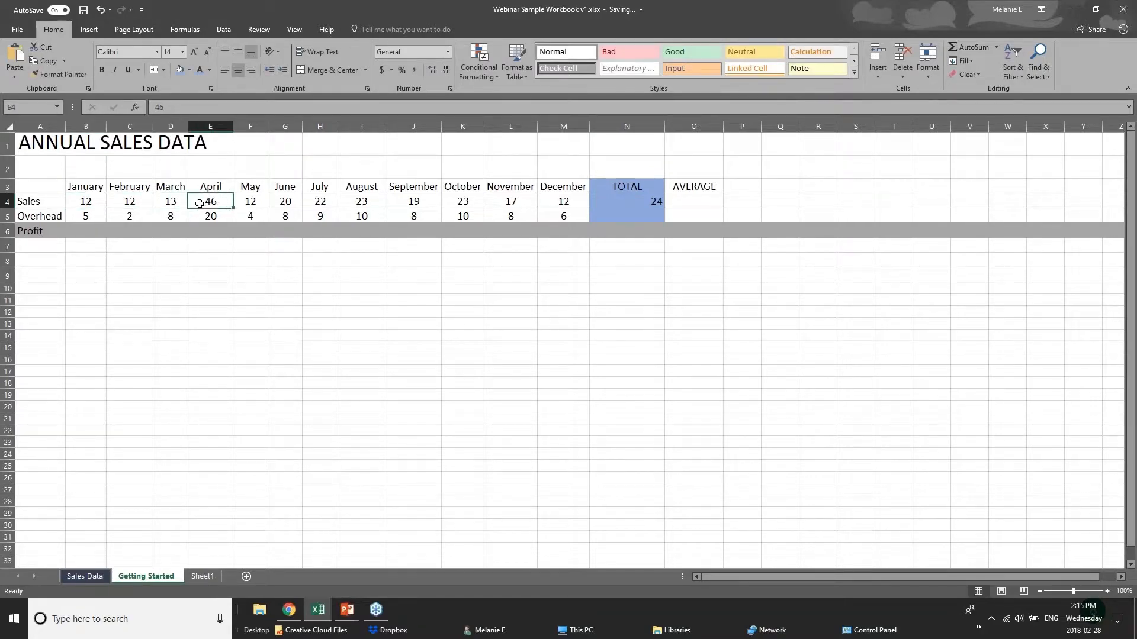
left_click(639, 201)
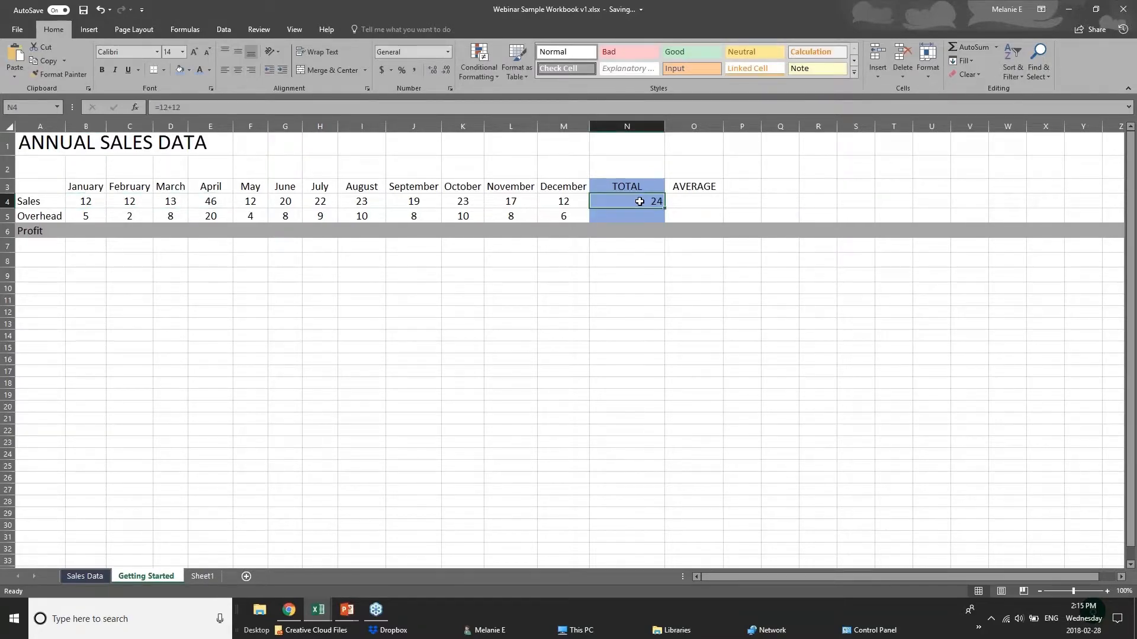
double_click(647, 201)
left_click(625, 274)
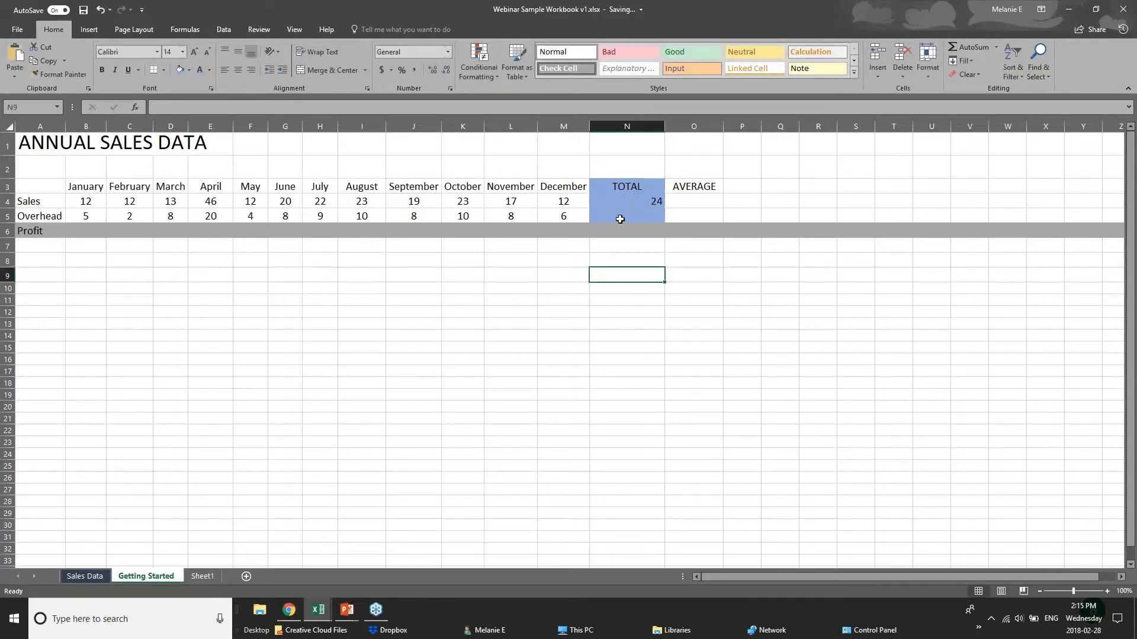
left_click(621, 202)
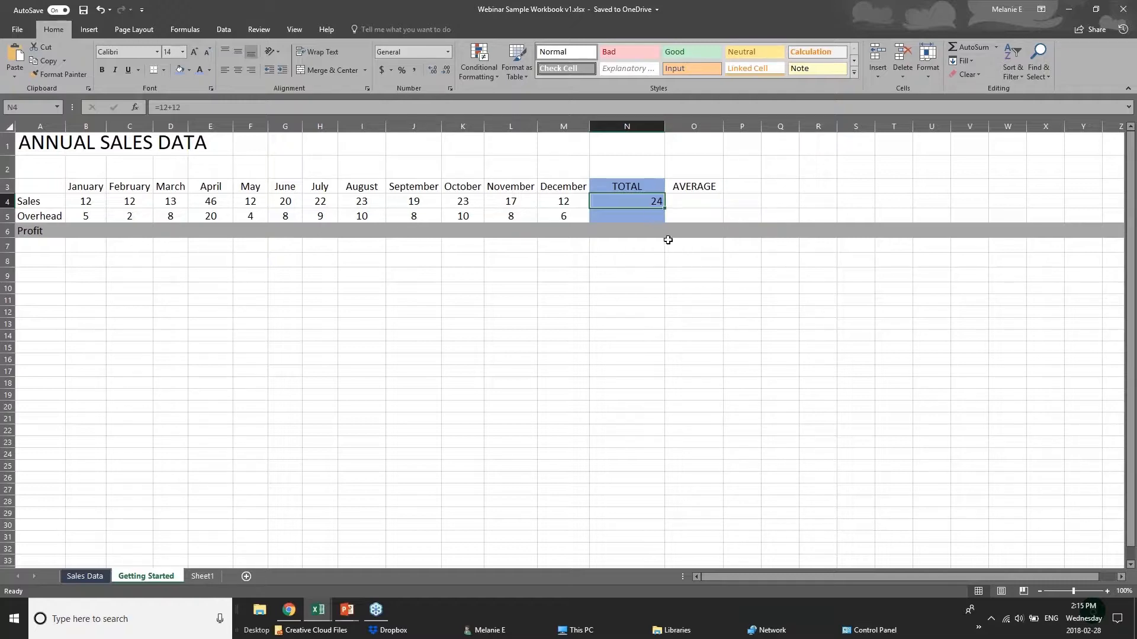
- Clear N4 and try a SUM formula that adds the monthly Sales cells individually as b4+c4+d4
left_click(644, 245)
left_click(652, 198)
key("Delete")
type("=")
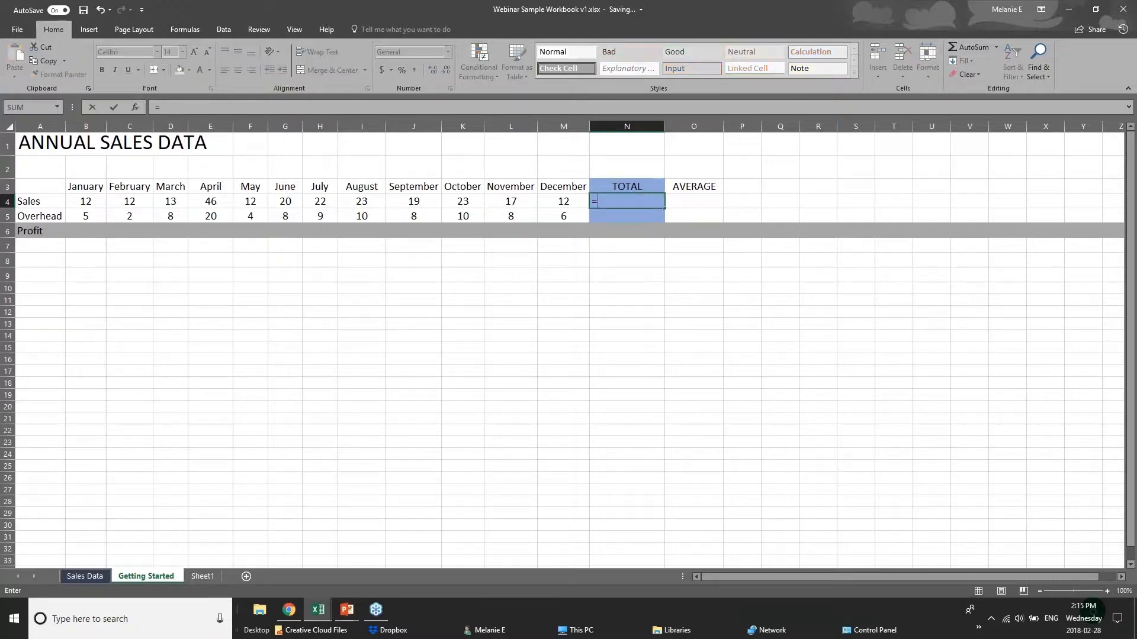
type("sum")
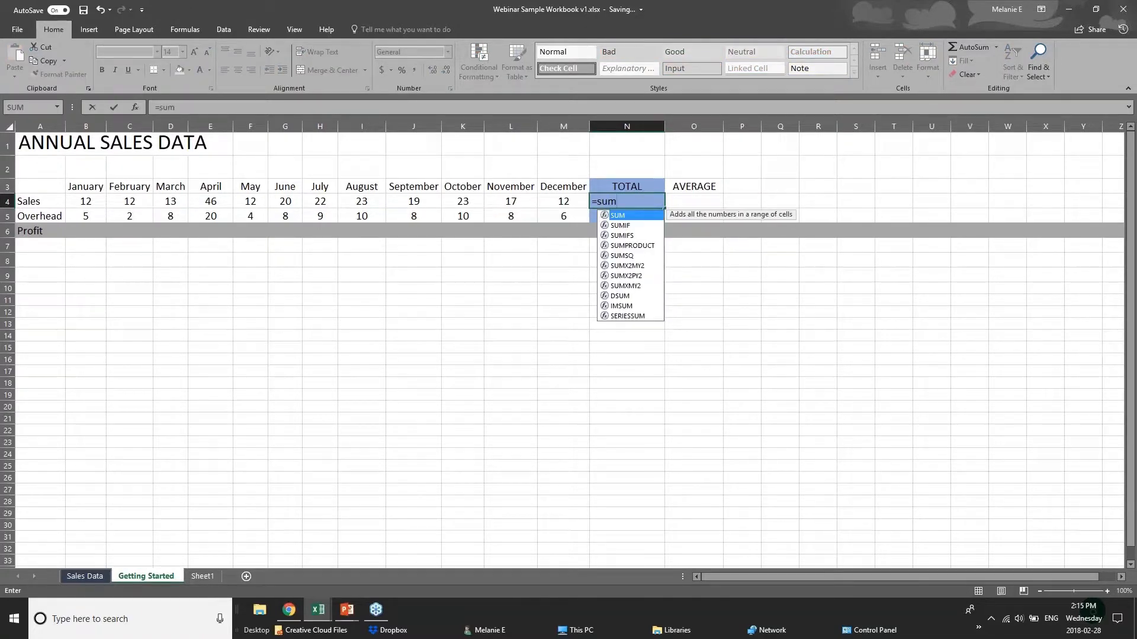
type("(")
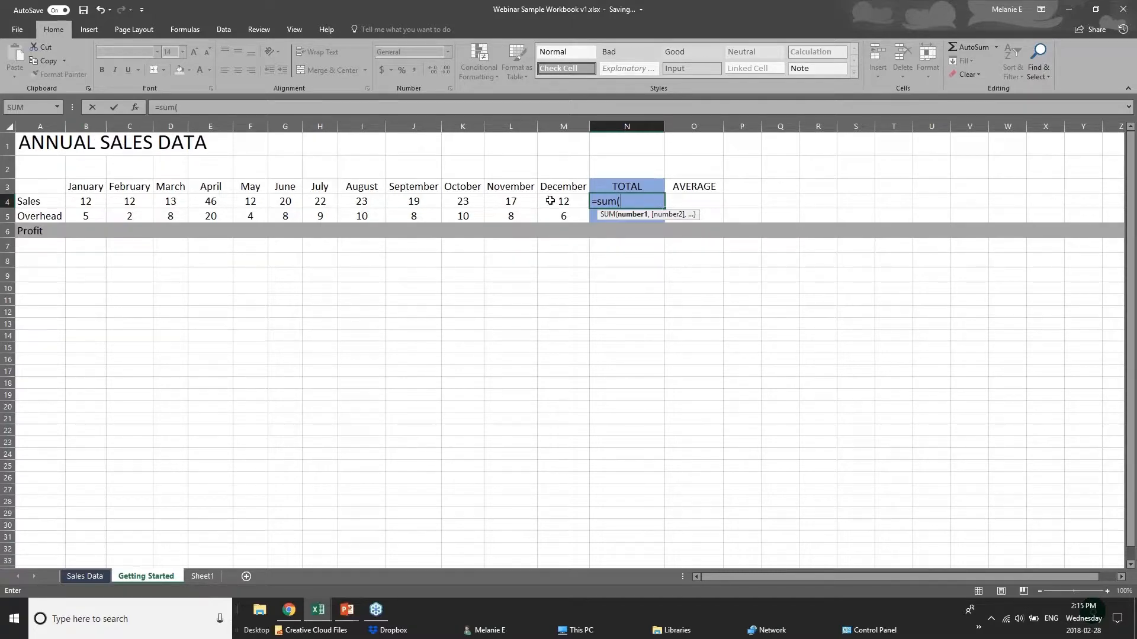
type("b4")
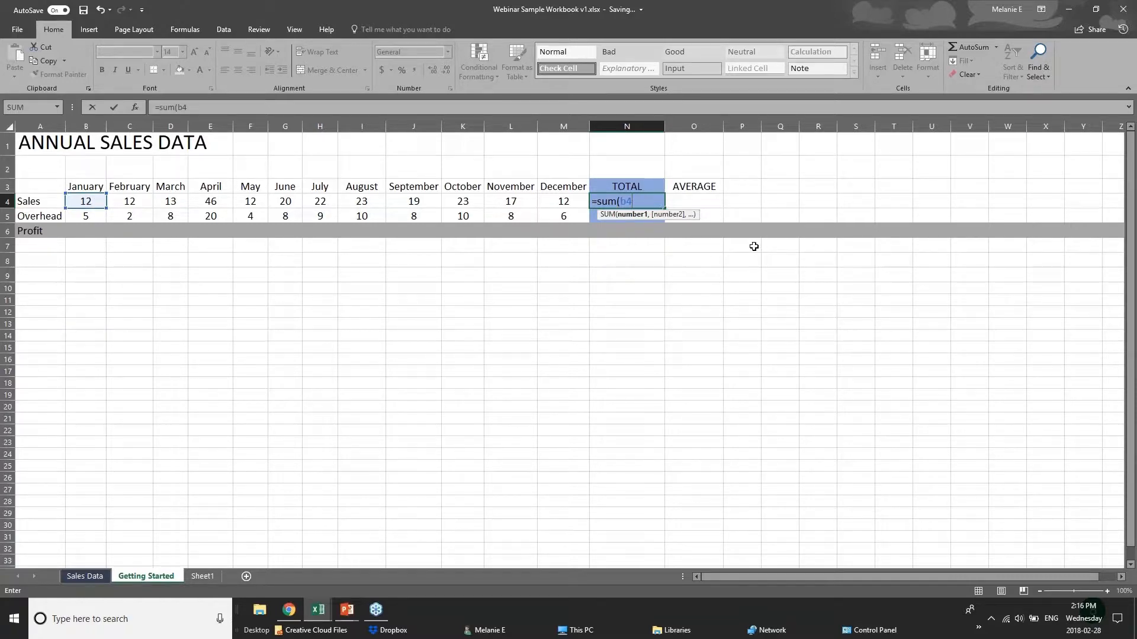
type("+c4")
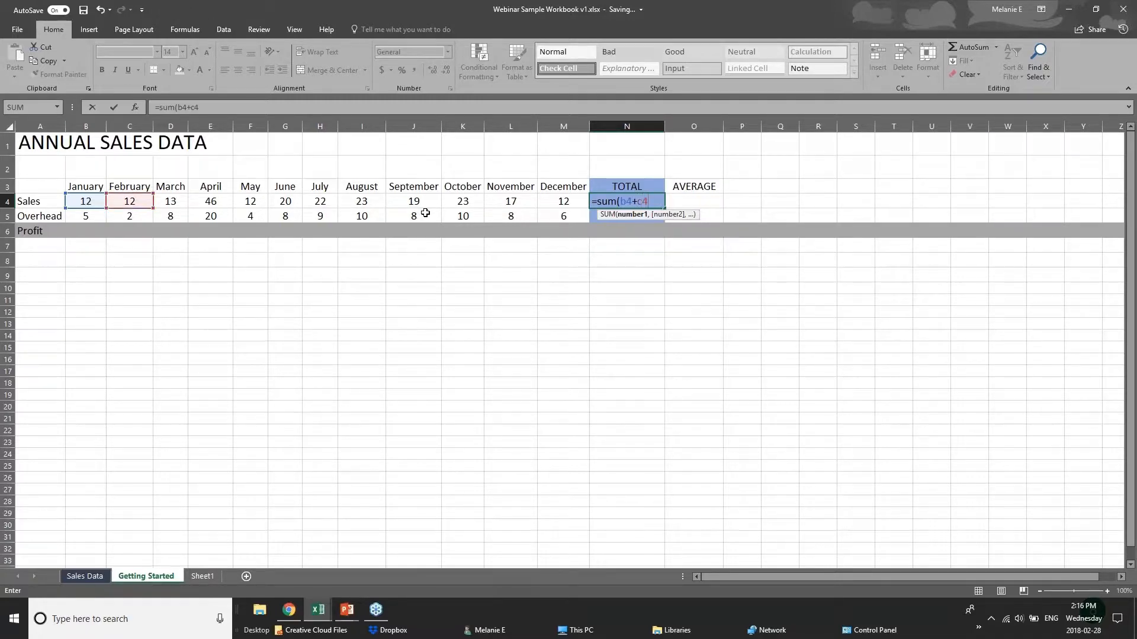
type("+d")
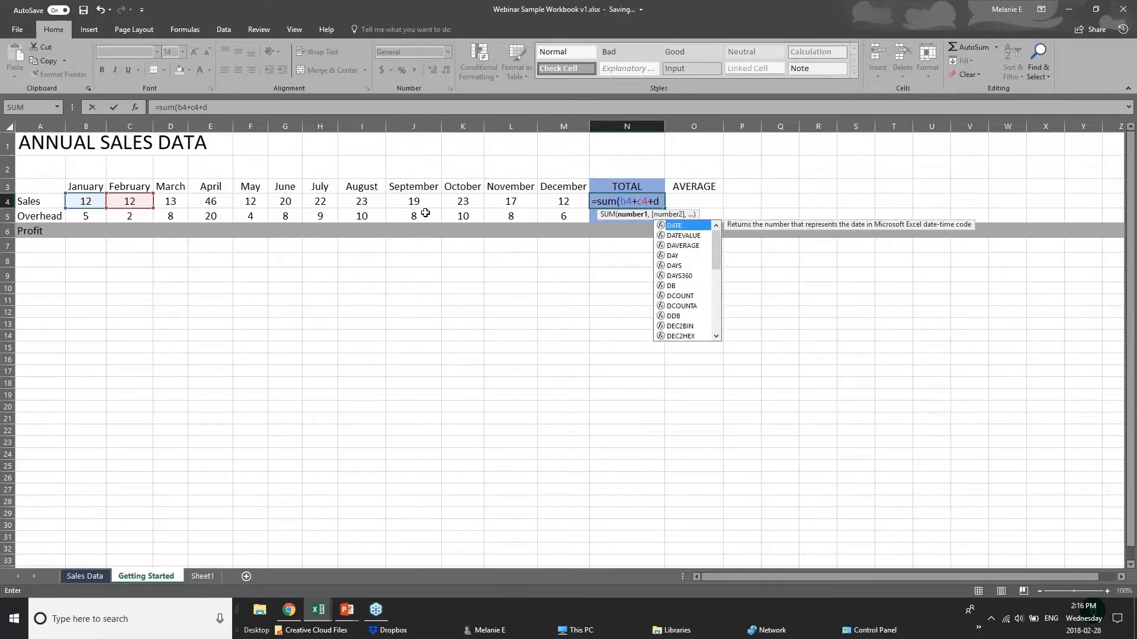
type("4")
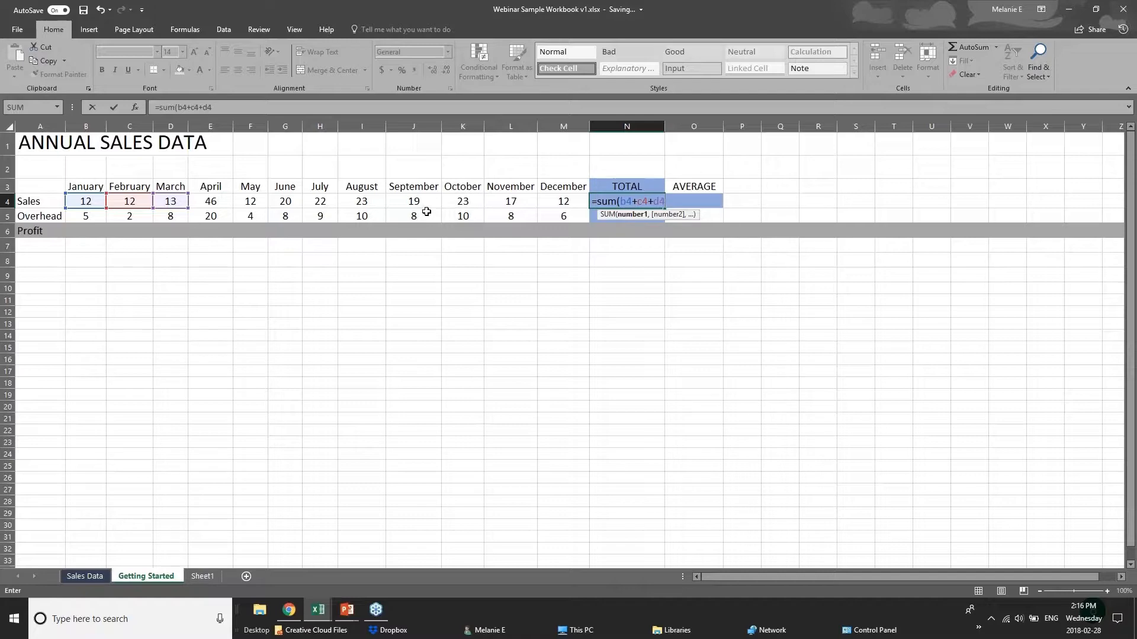
key("BackSpace")
key("BackSpace")
key("BackSpace")
key("BackSpace")
key("BackSpace")
key("BackSpace")
key("BackSpace")
key("BackSpace")
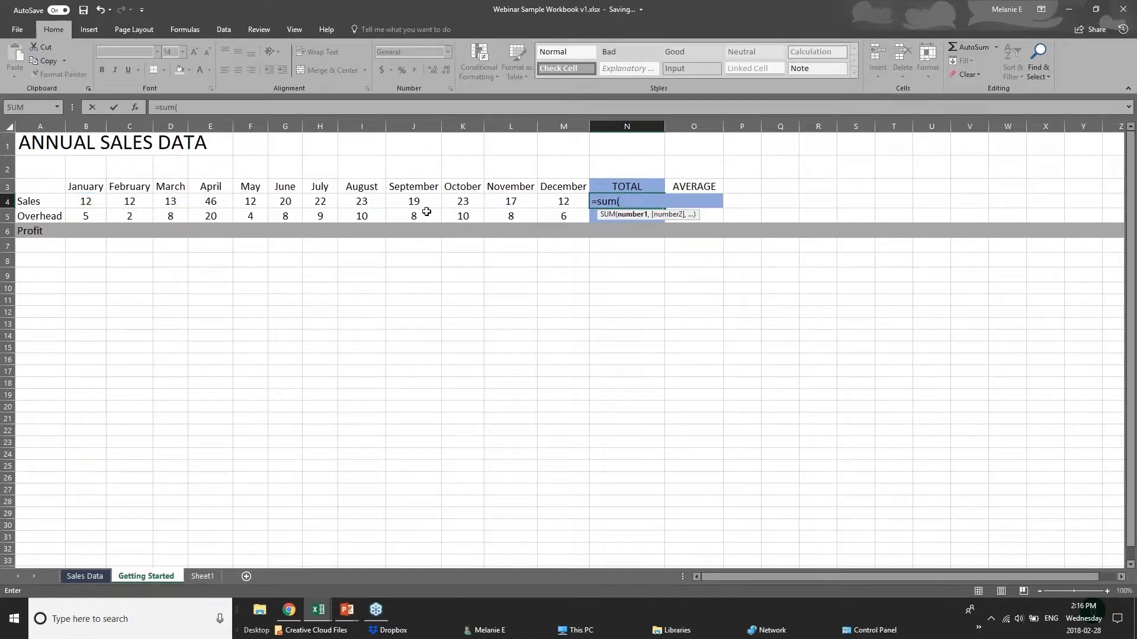
- Complete the SUM formula in N4 with the January to December Sales range B4:M4
left_click(89, 203)
left_click_drag(89, 203, 549, 202)
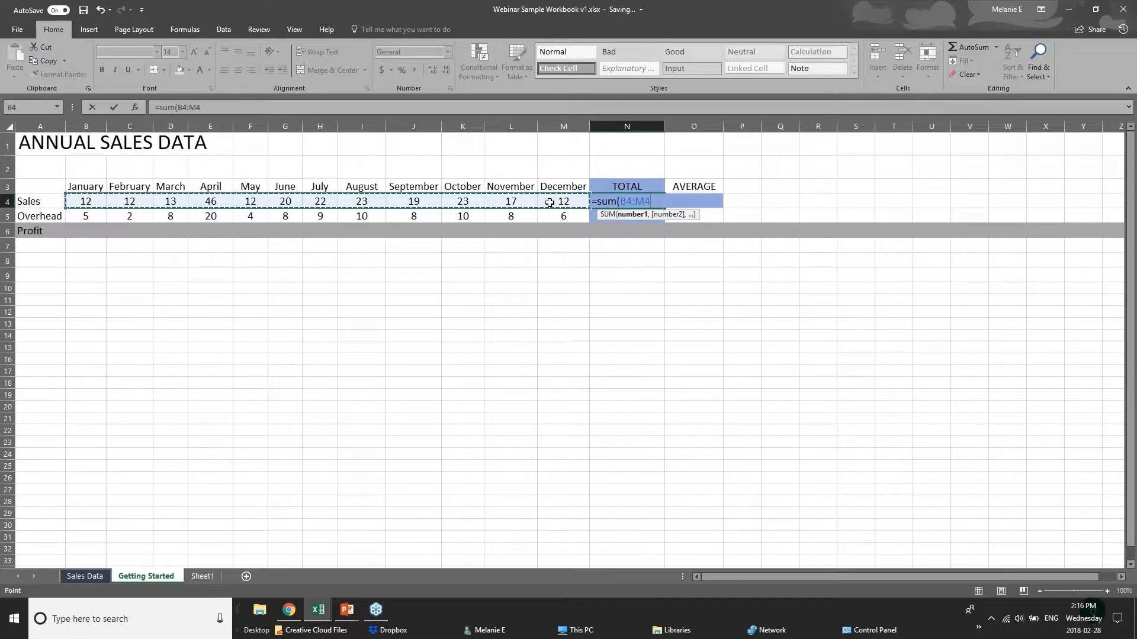
key("Return")
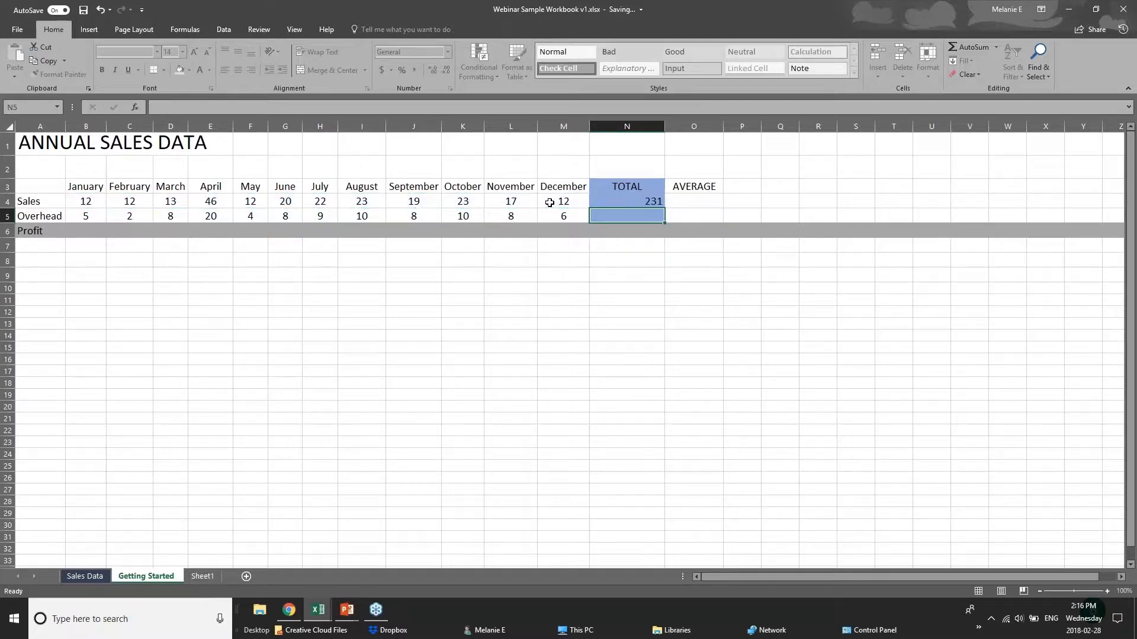
left_click(625, 203)
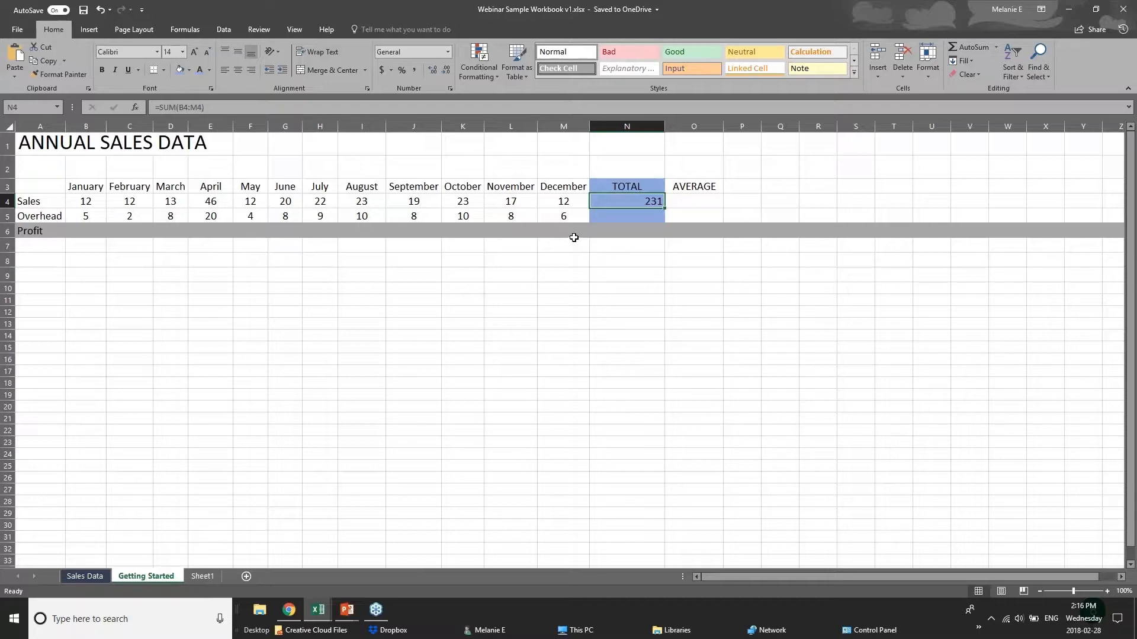
- Clear the Sales total in N4 and total the range B4:M4 there with AutoSum
key("Delete")
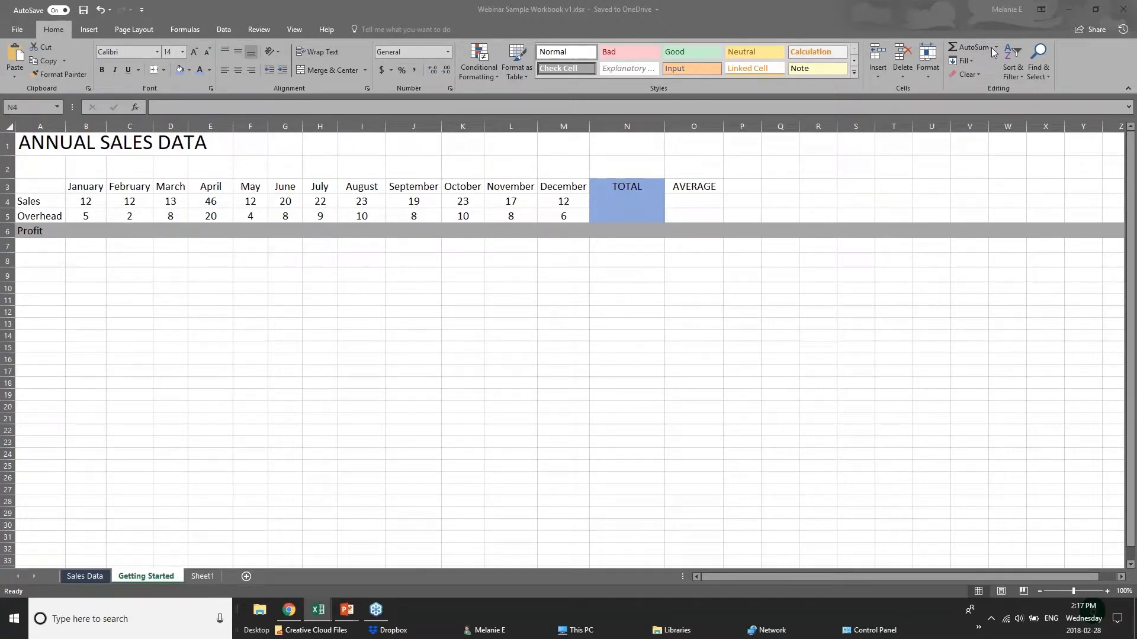
left_click(652, 207)
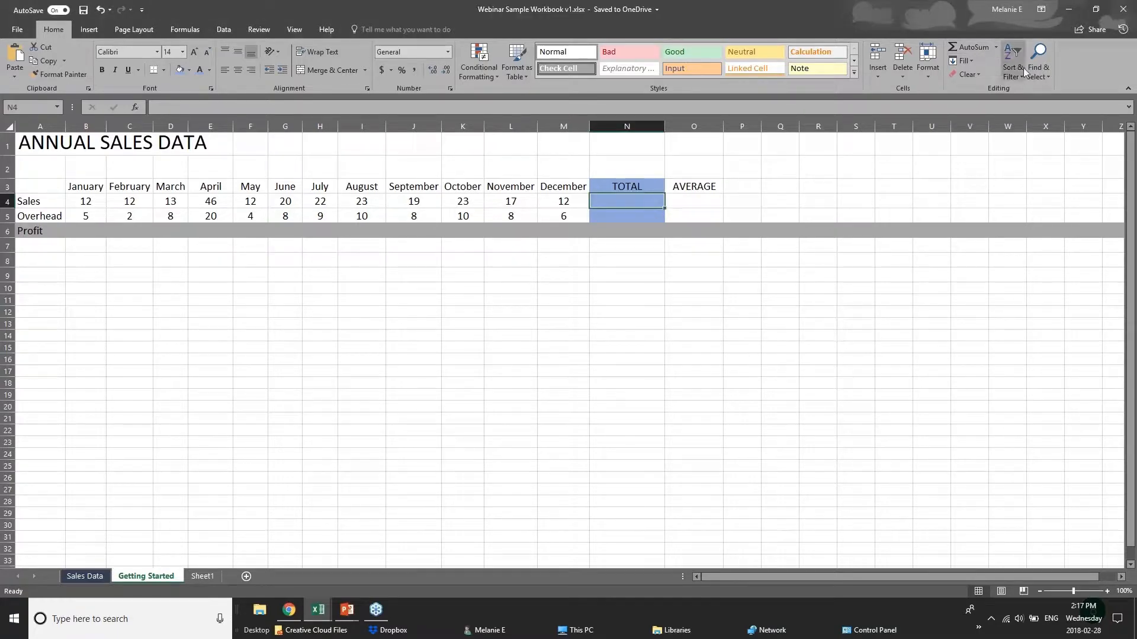
left_click(962, 48)
left_click(961, 47)
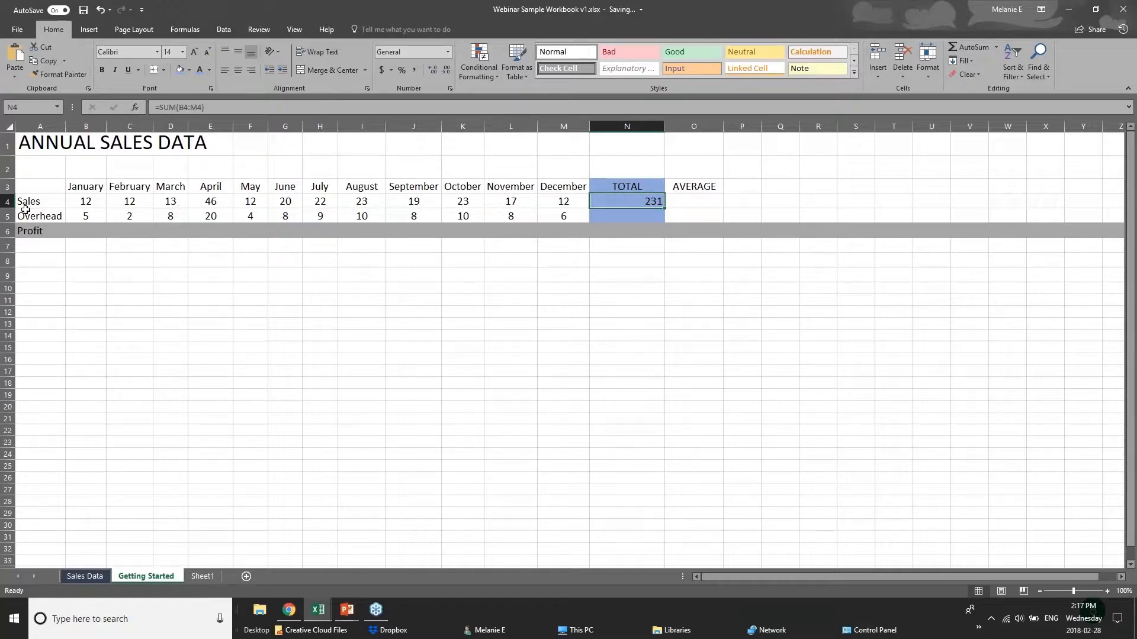
left_click_drag(80, 201, 598, 202)
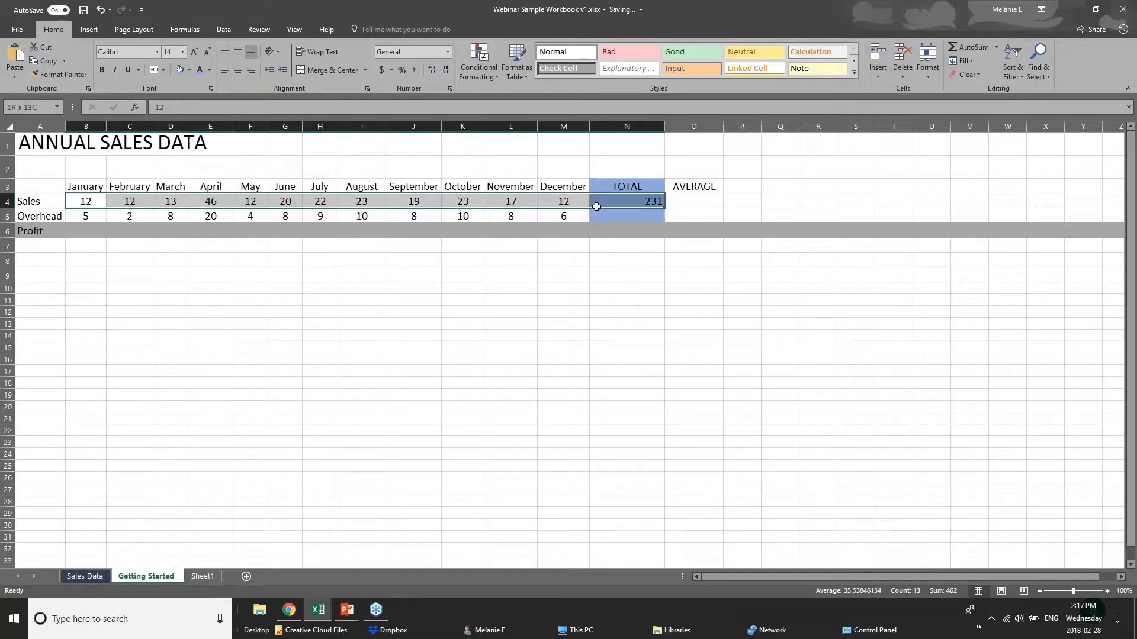
left_click(599, 202)
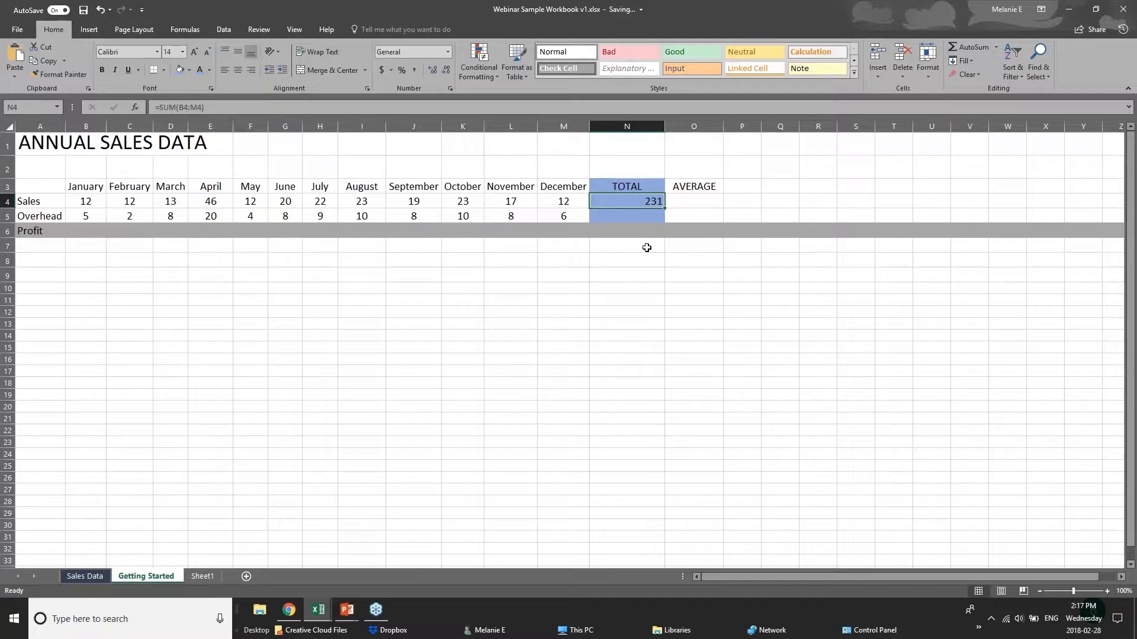
key("Return")
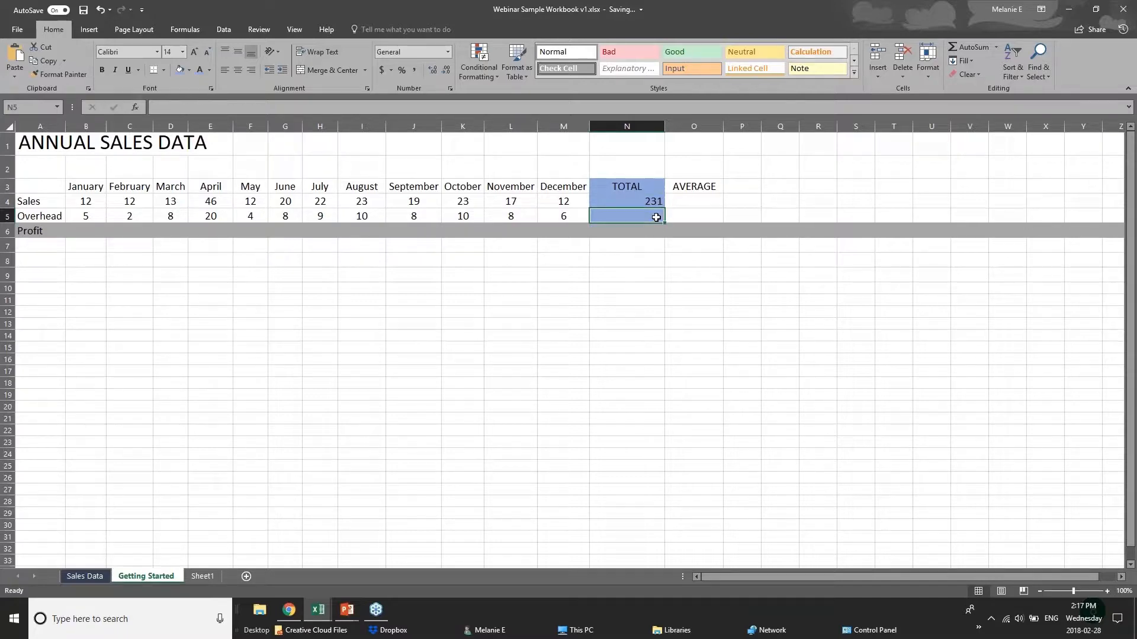
- Try AutoSum in the Overhead total cell N5 and clear the cell again
left_click(974, 47)
left_click(975, 48)
key("Delete")
- Average the January to December Overhead values B5:M5 in cell N5
left_click(997, 48)
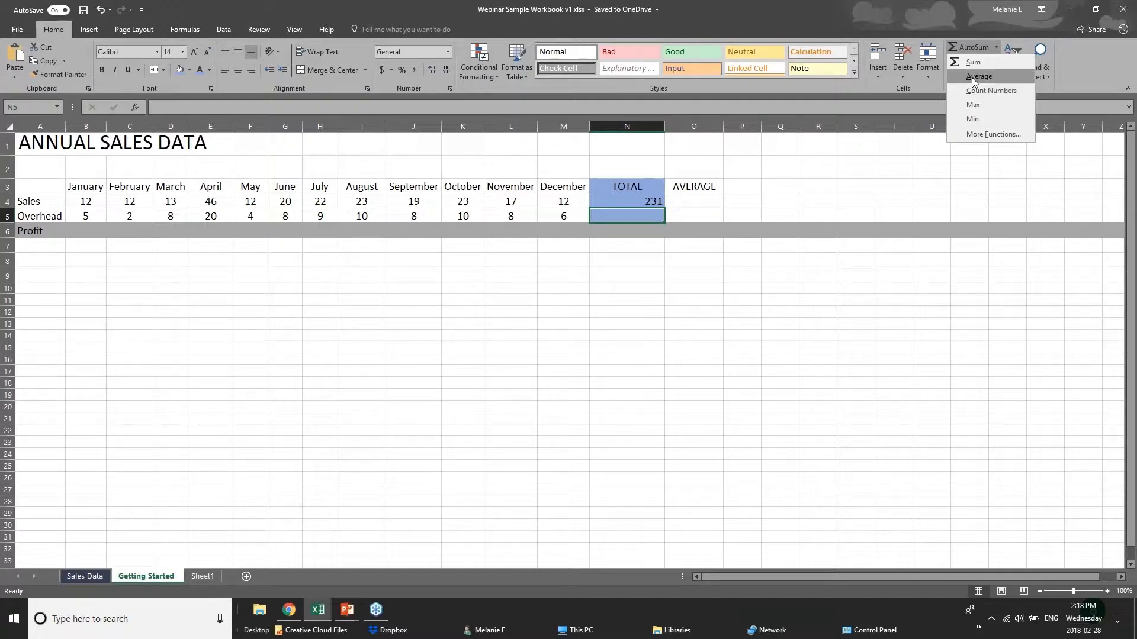
left_click(971, 77)
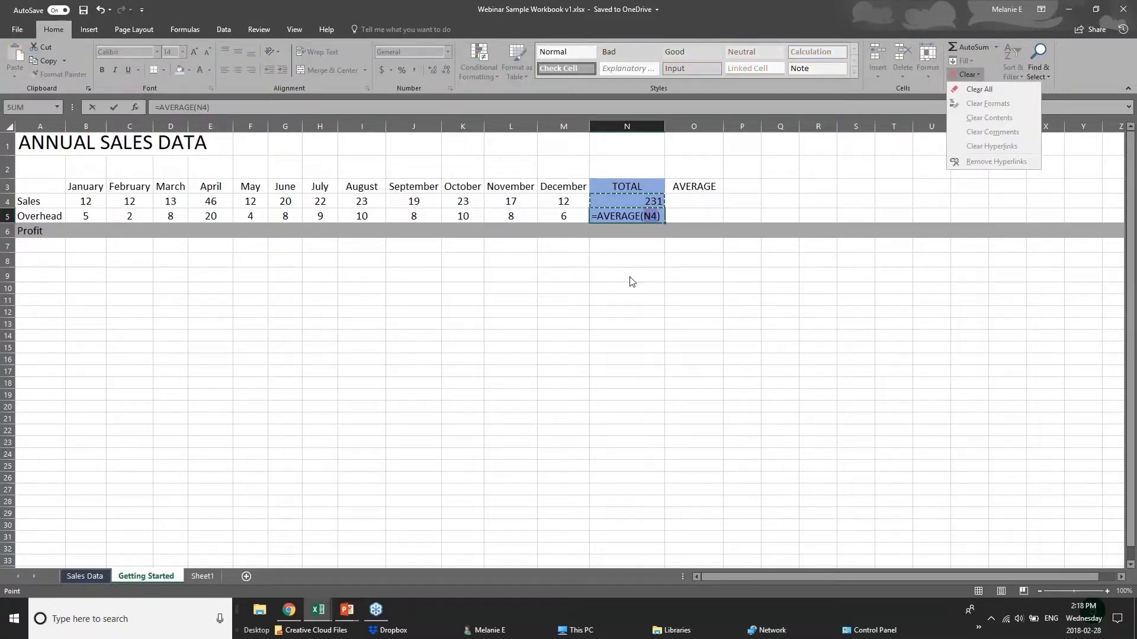
left_click(650, 217)
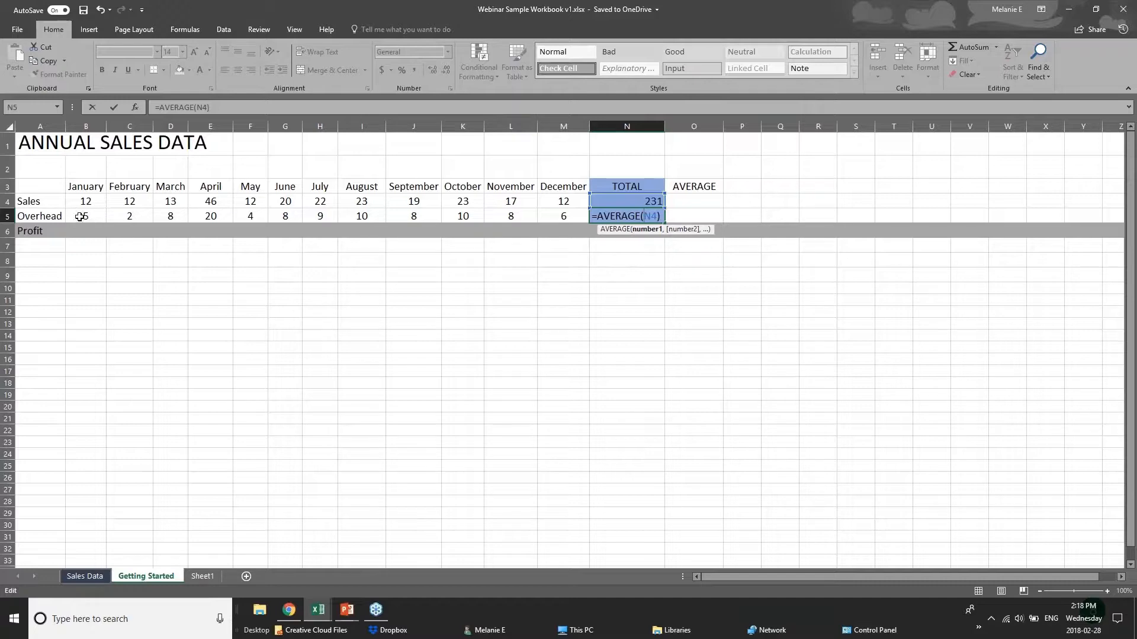
left_click_drag(85, 216, 569, 215)
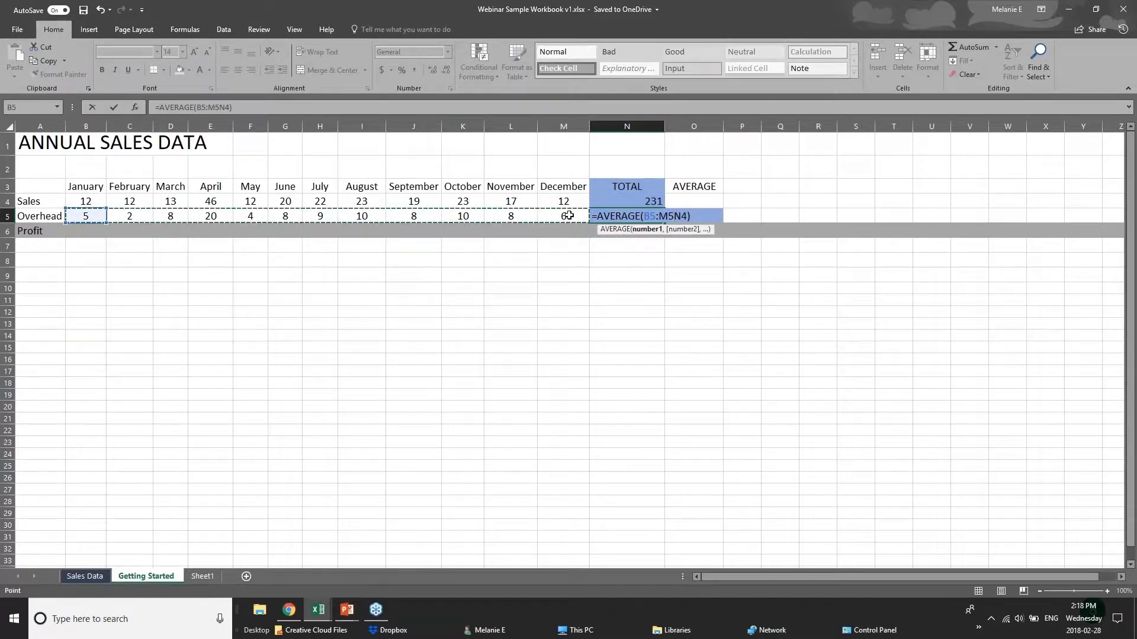
left_click(642, 229)
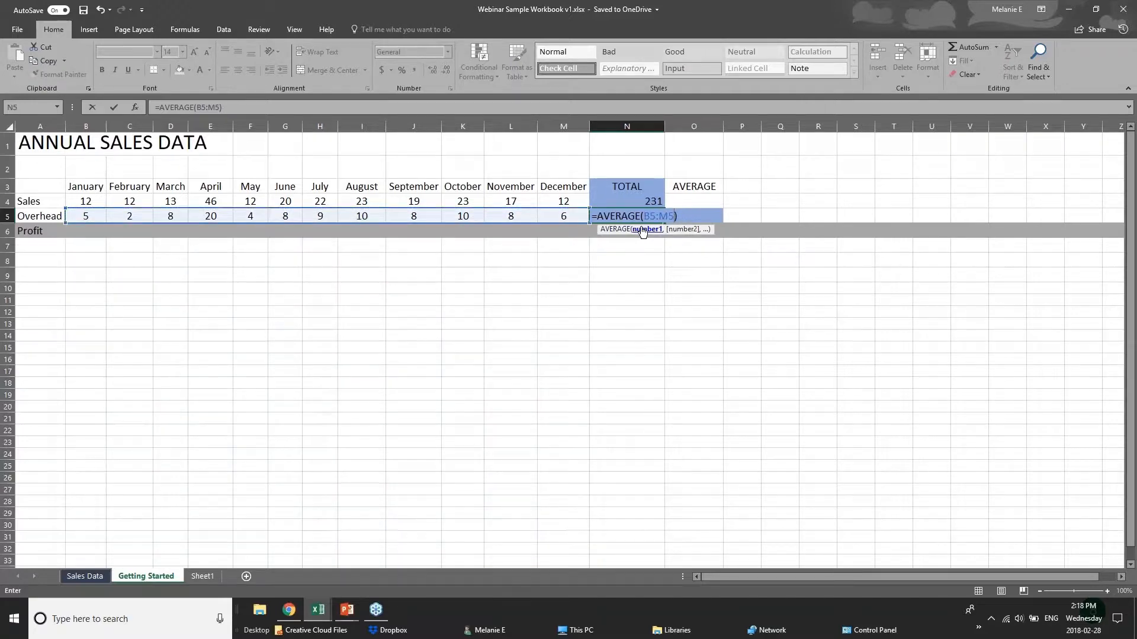
key("Return")
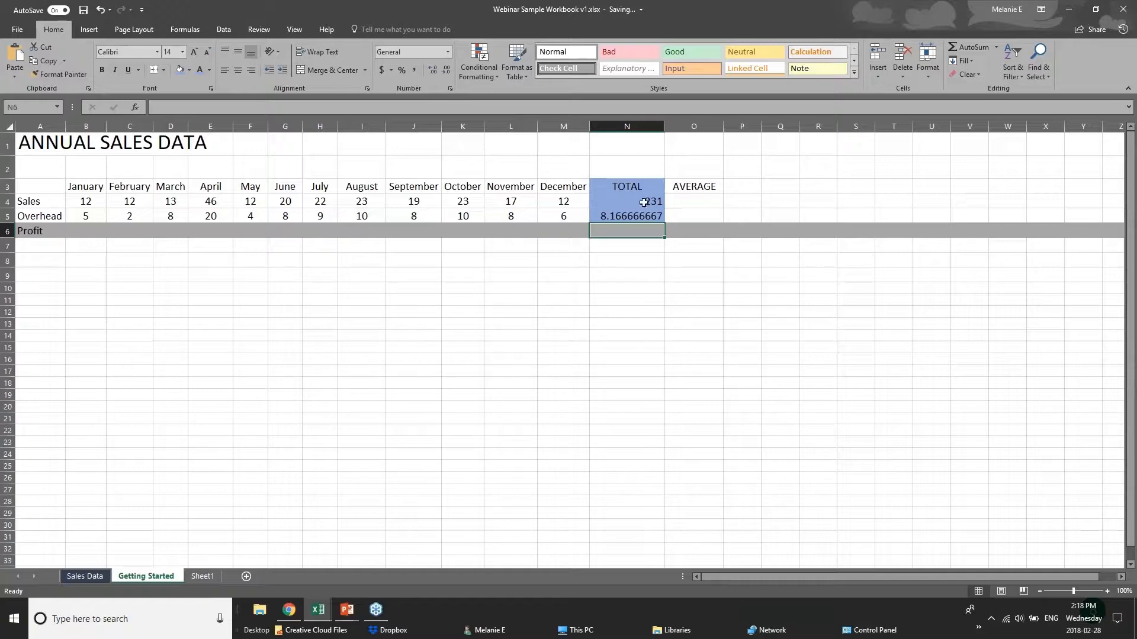
key("Up")
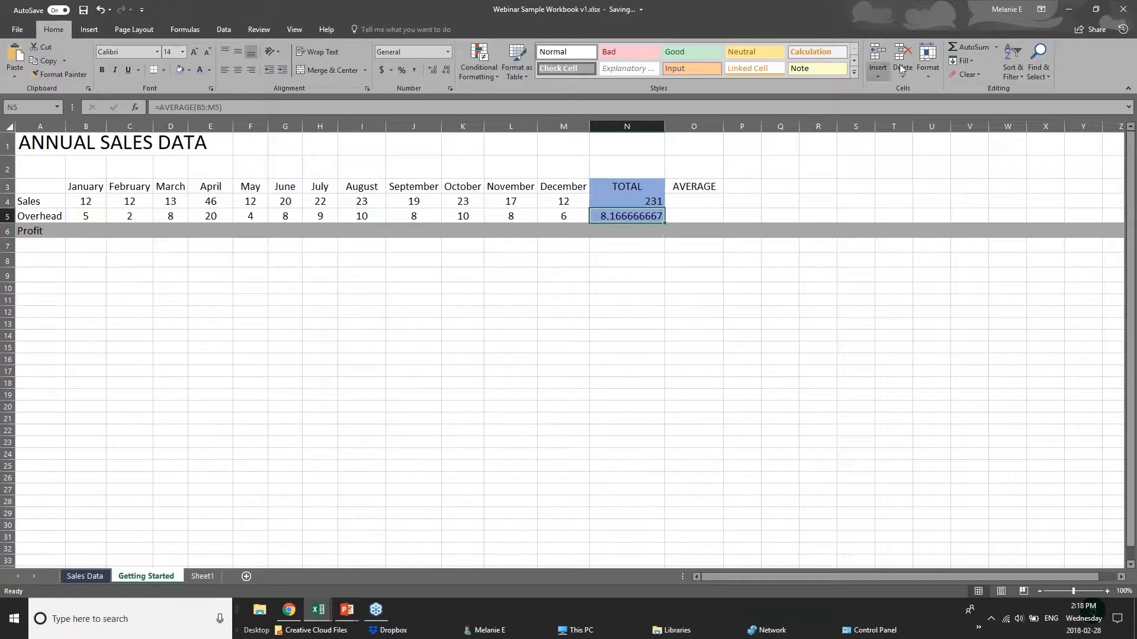
left_click_drag(88, 213, 592, 216)
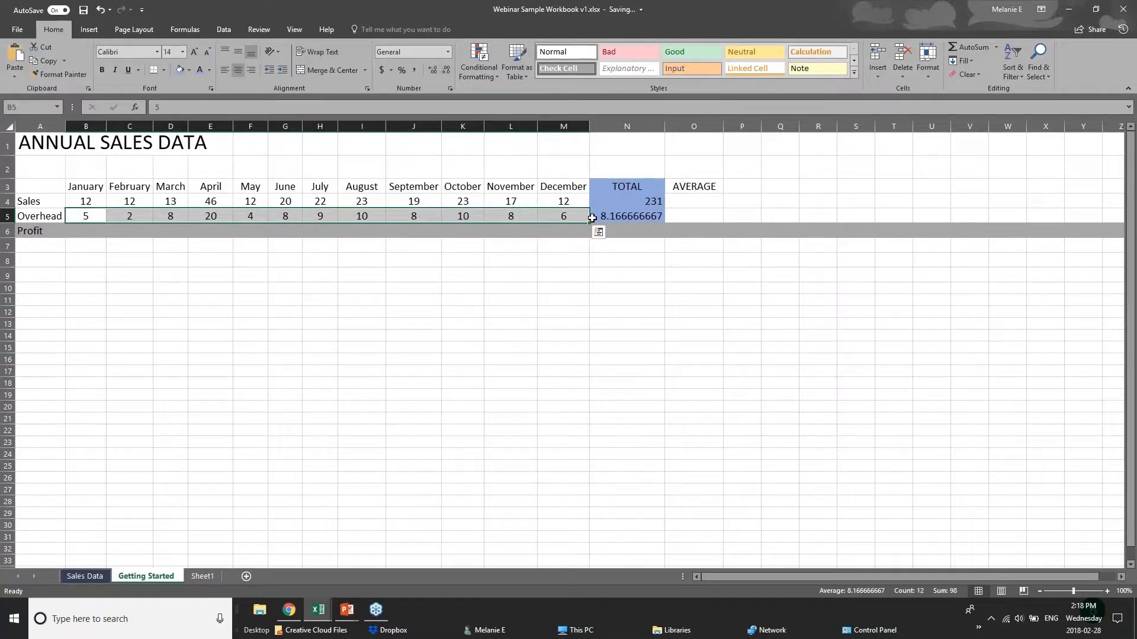
left_click(609, 218)
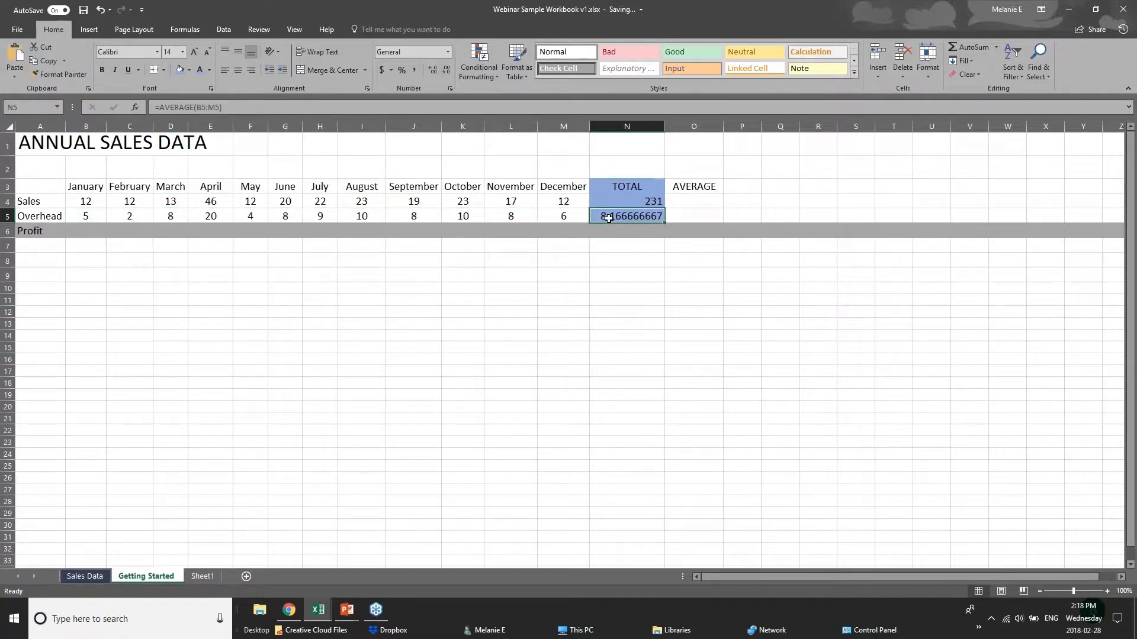
left_click(81, 204)
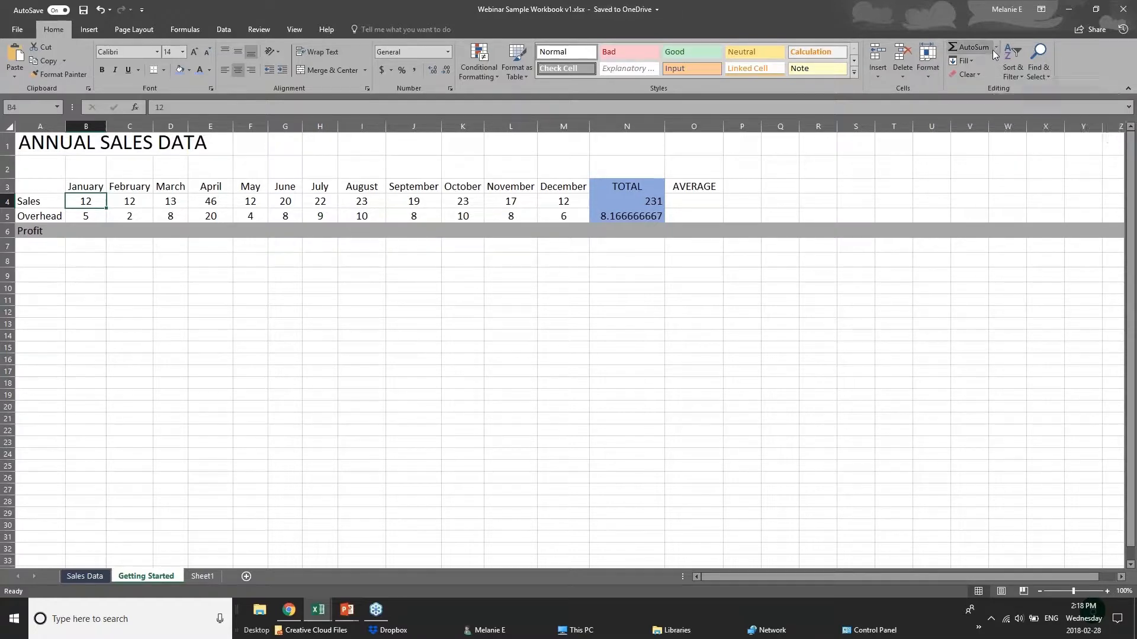
left_click(193, 29)
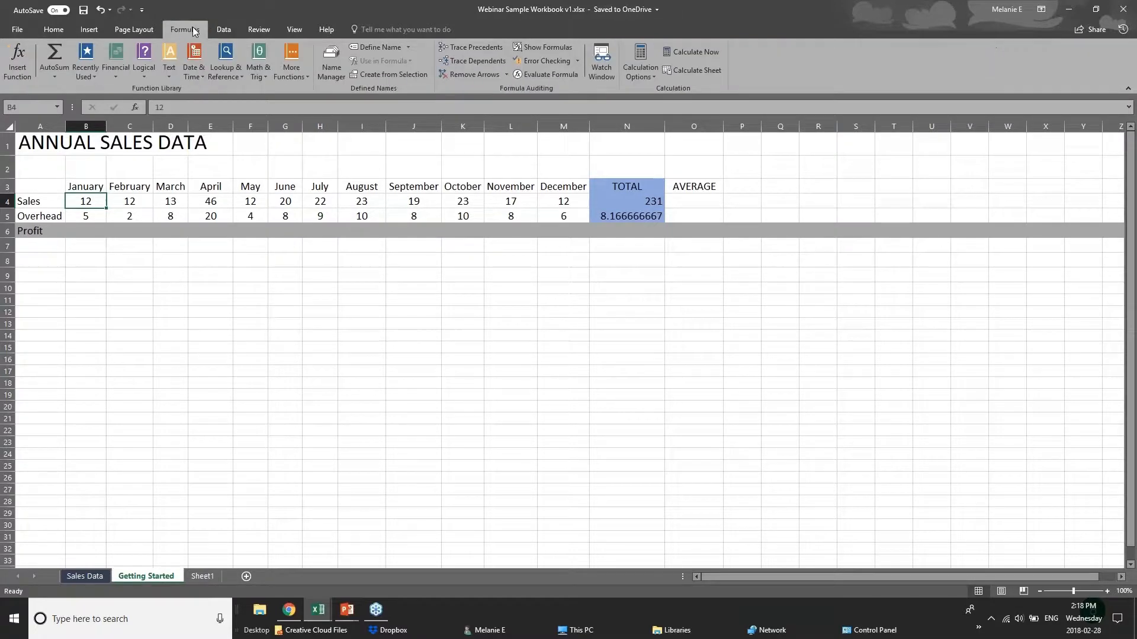
left_click(62, 78)
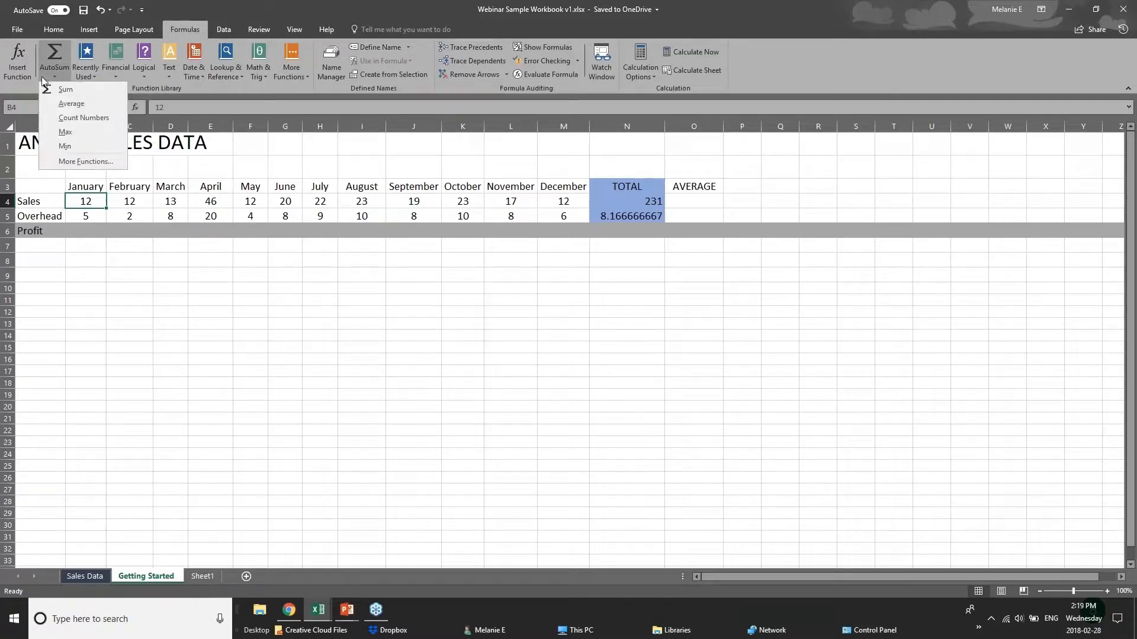
left_click(59, 52)
key("ctrl+z")
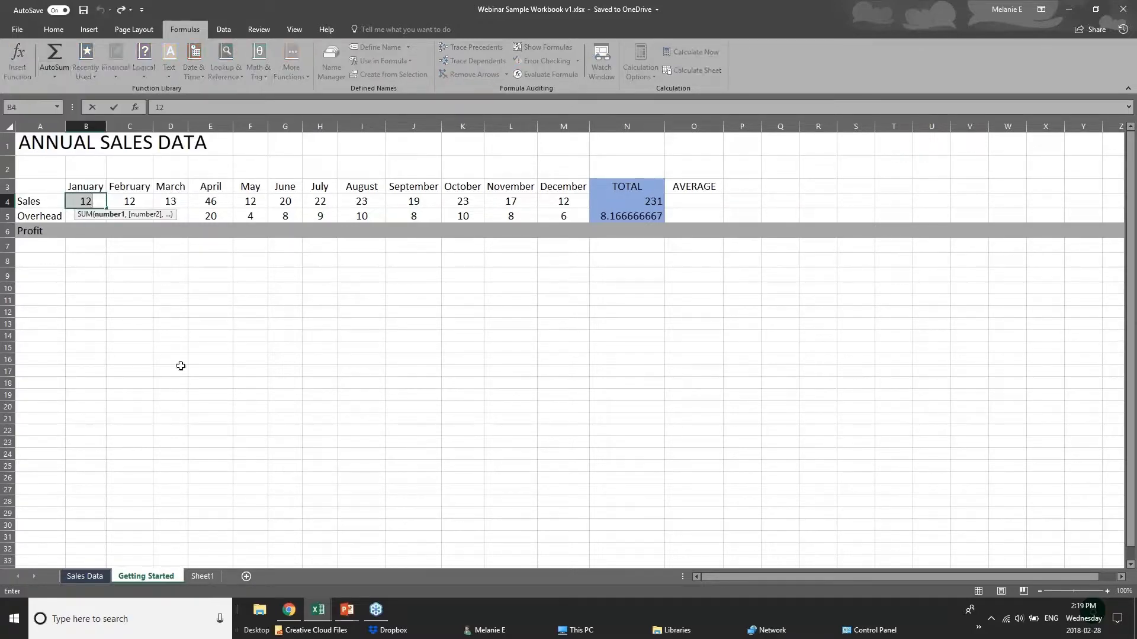
left_click(191, 317)
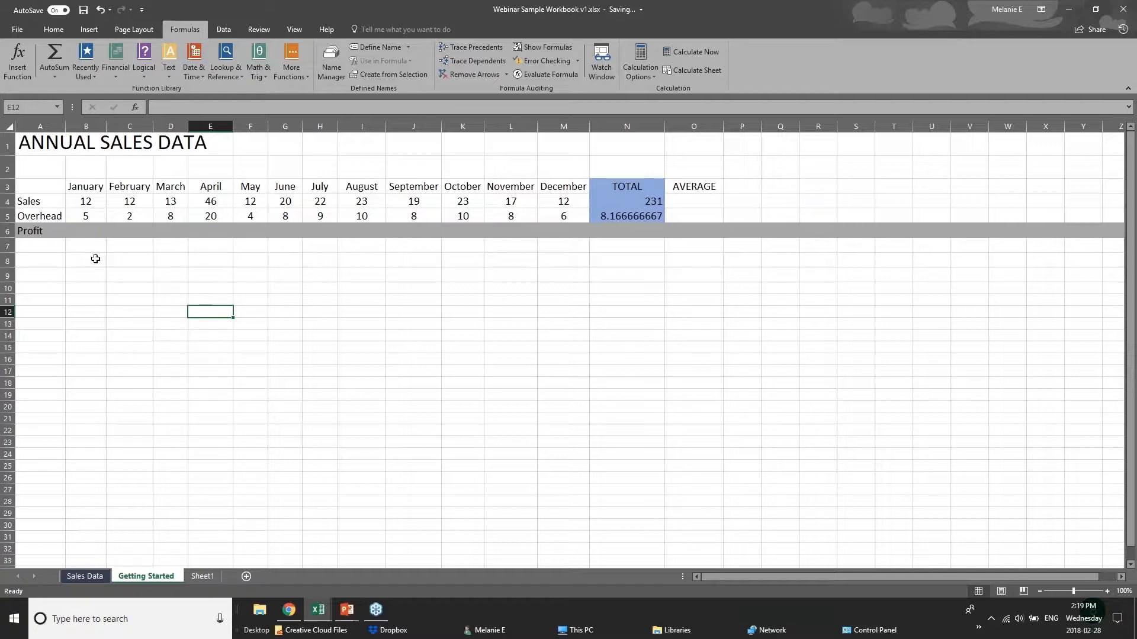
- Examine the function library's categories, including Recently Used, Math & Trig, Lookup & Reference, Date & Time and AutoSum
left_click(95, 246)
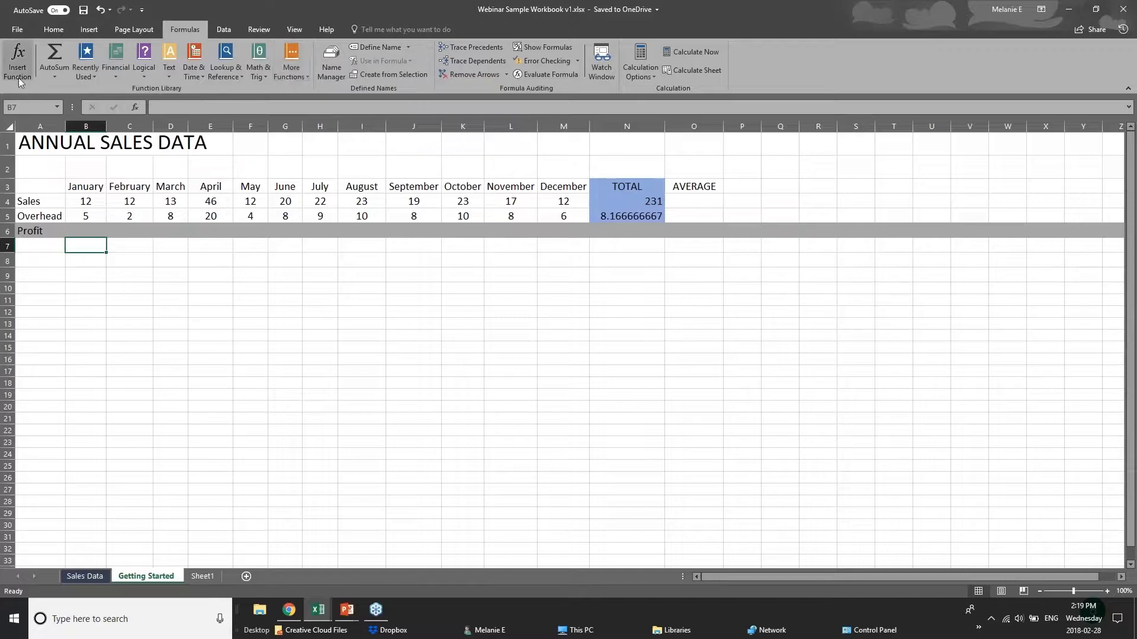
left_click(83, 78)
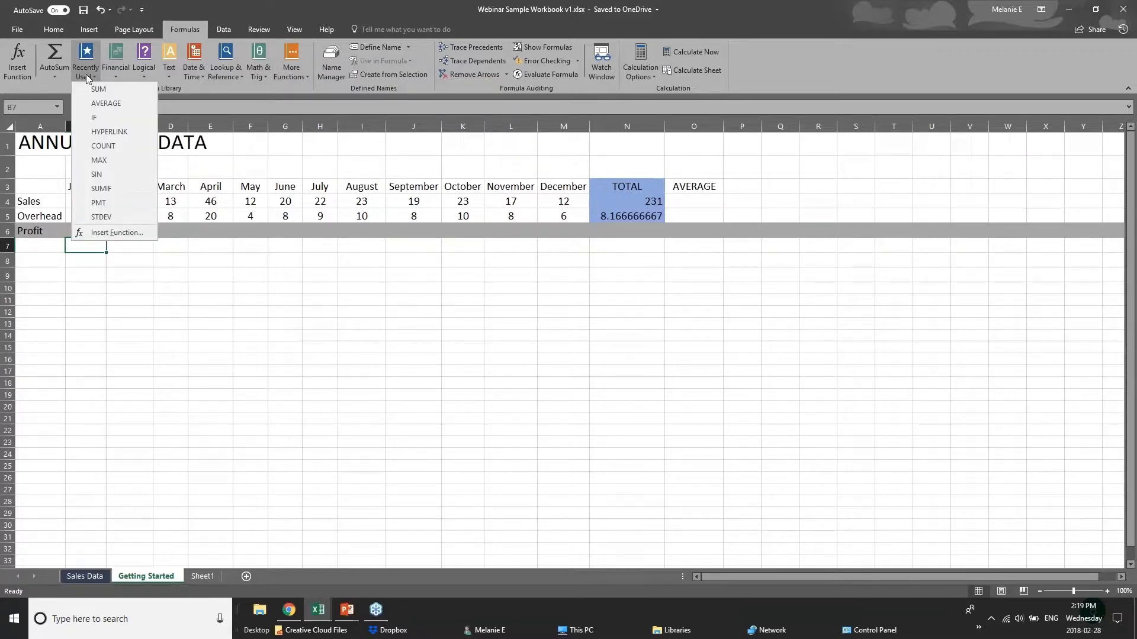
left_click(233, 84)
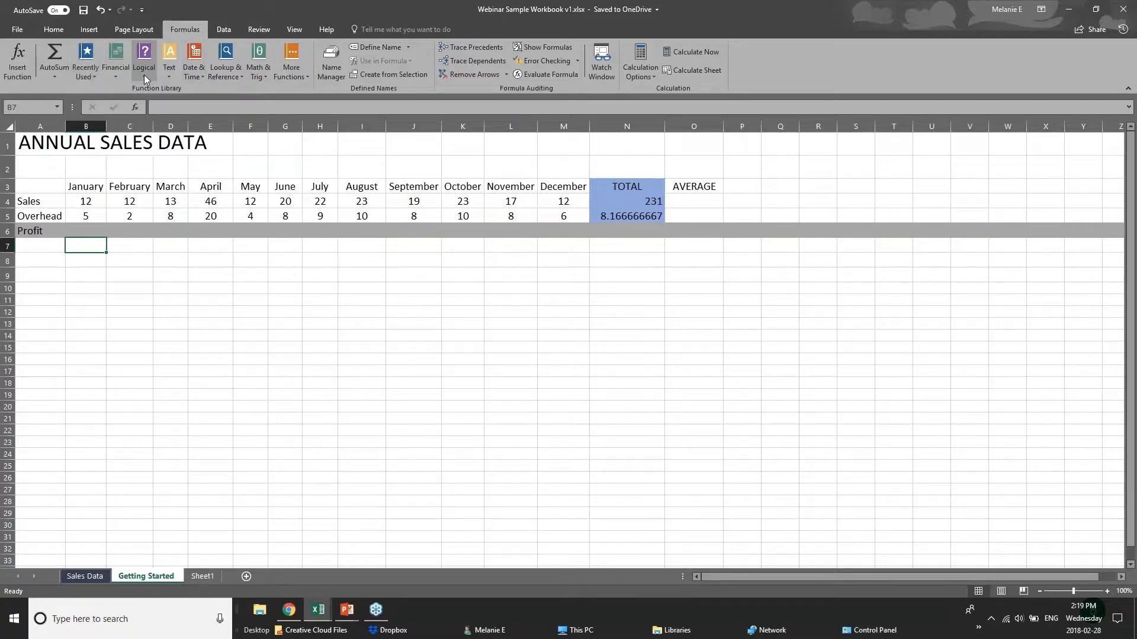
left_click(143, 74)
left_click(223, 87)
left_click(170, 79)
left_click(272, 90)
left_click(260, 77)
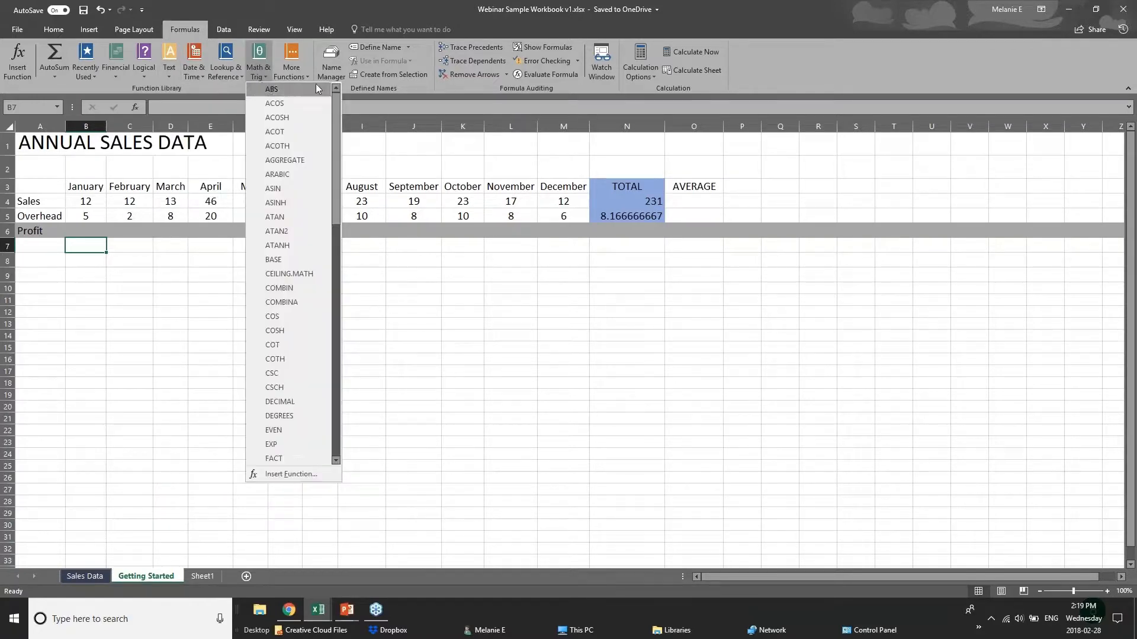
left_click(222, 77)
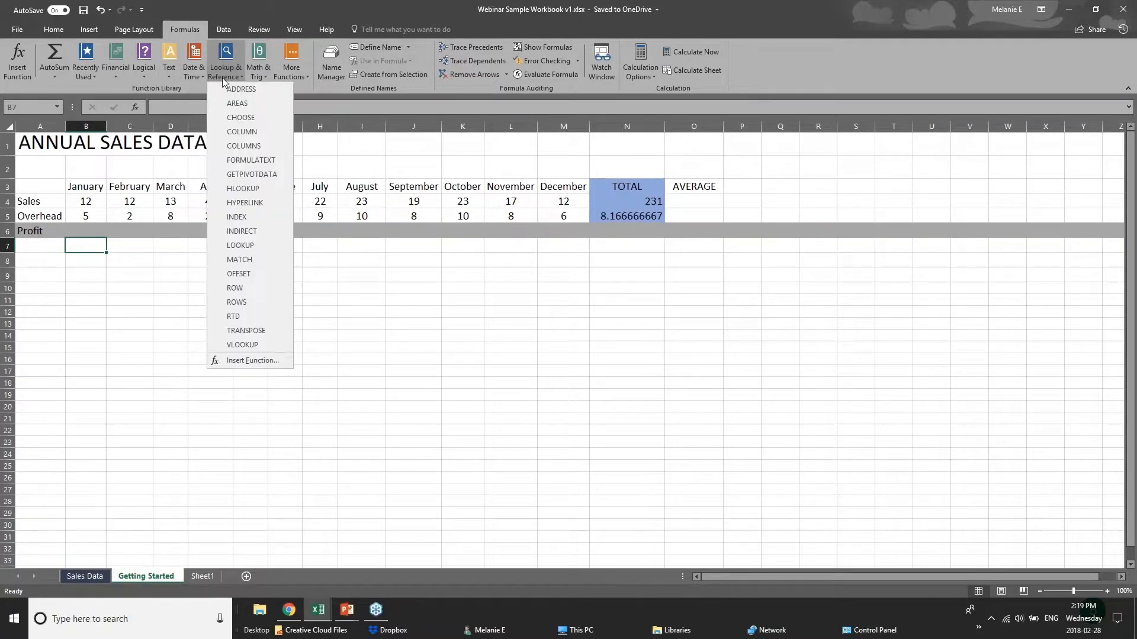
left_click(192, 77)
left_click(192, 76)
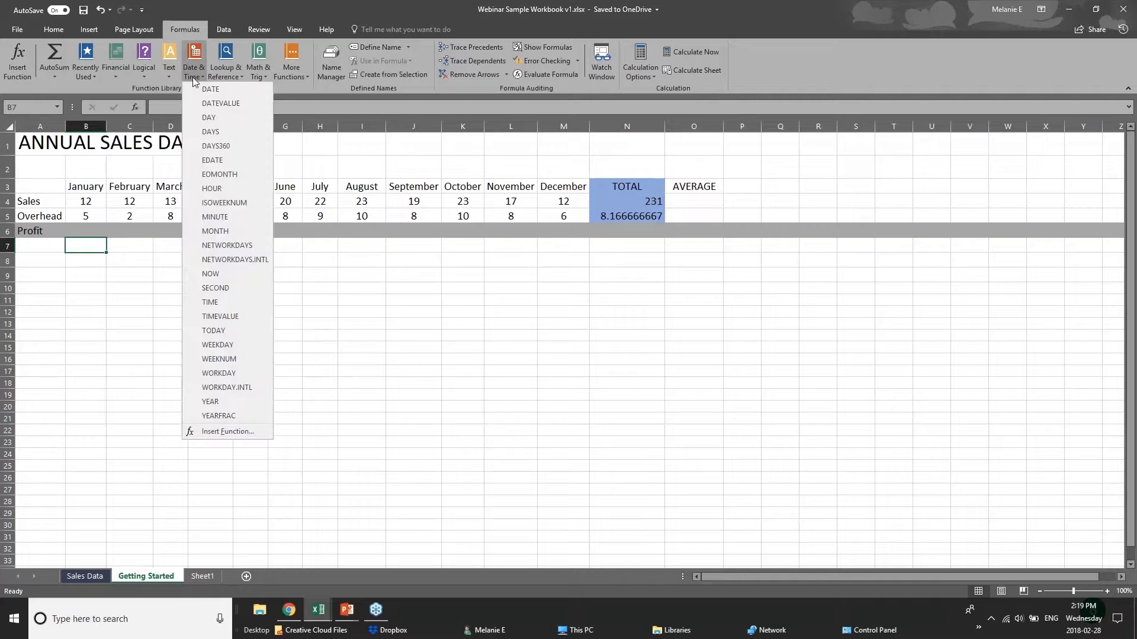
left_click(273, 86)
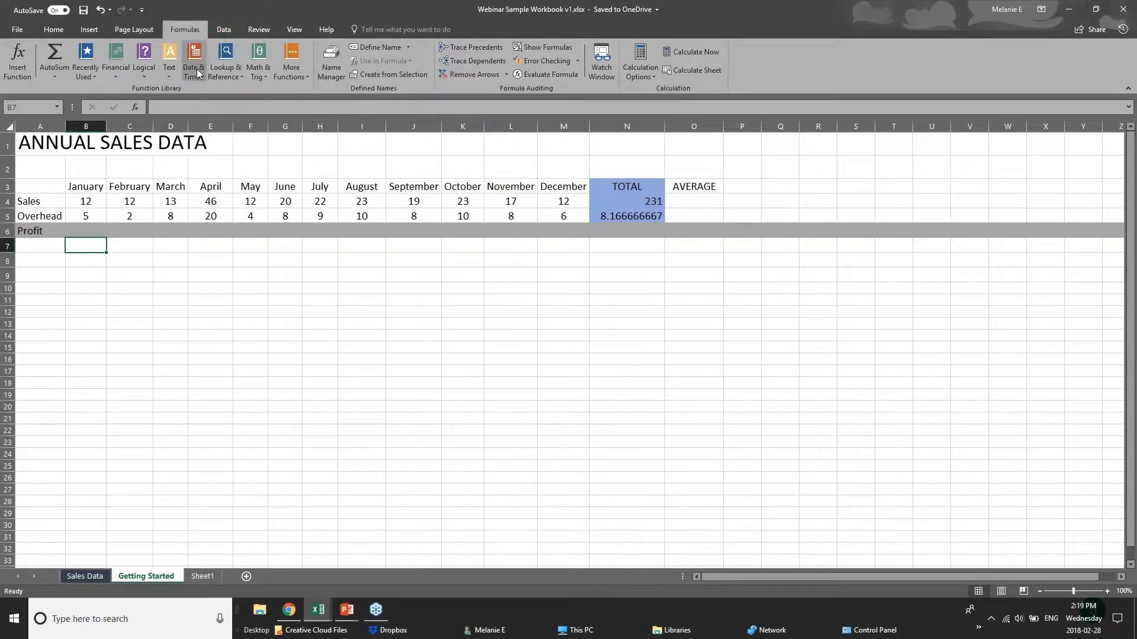
left_click(61, 75)
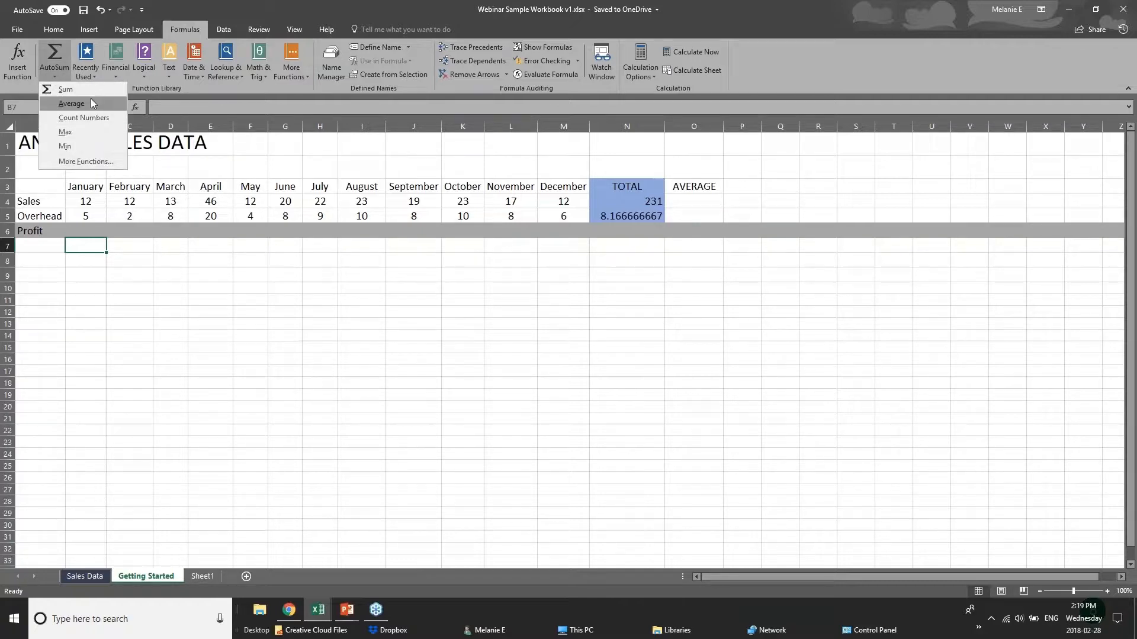
left_click(98, 239)
- Begin a formula with an equals sign in the January Profit cell B6
left_click(94, 231)
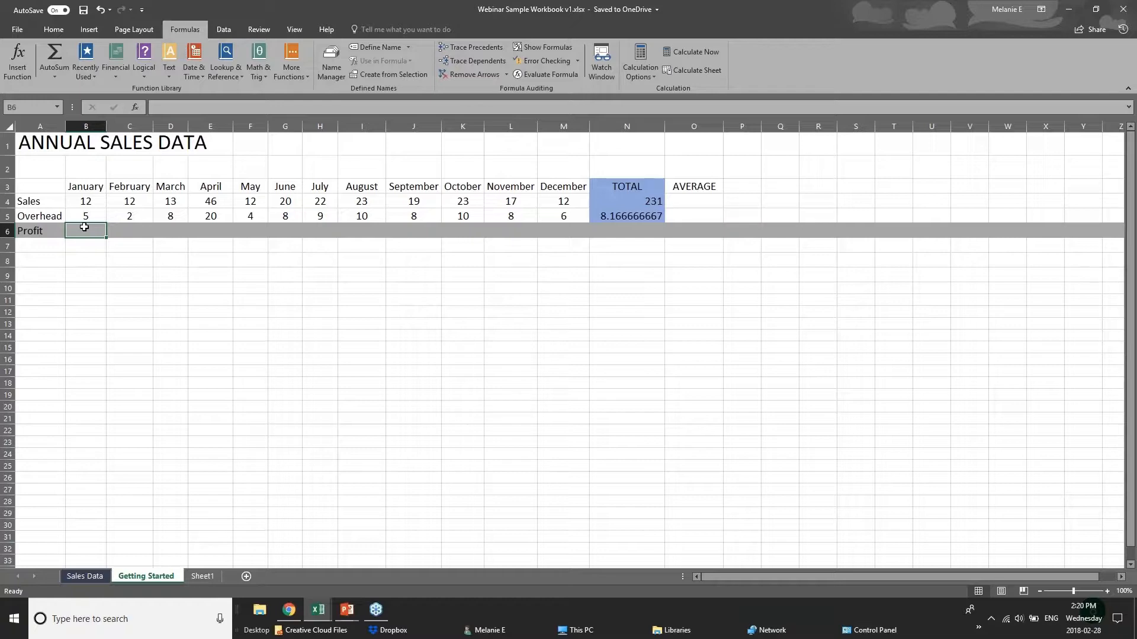
left_click(89, 204)
left_click(88, 214)
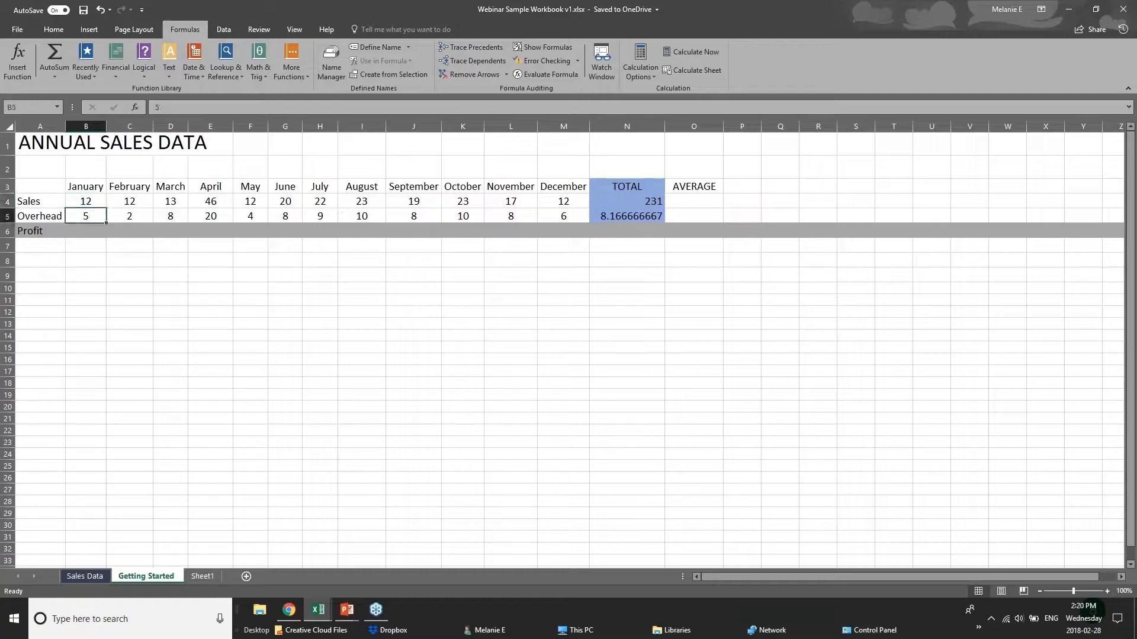
left_click(87, 230)
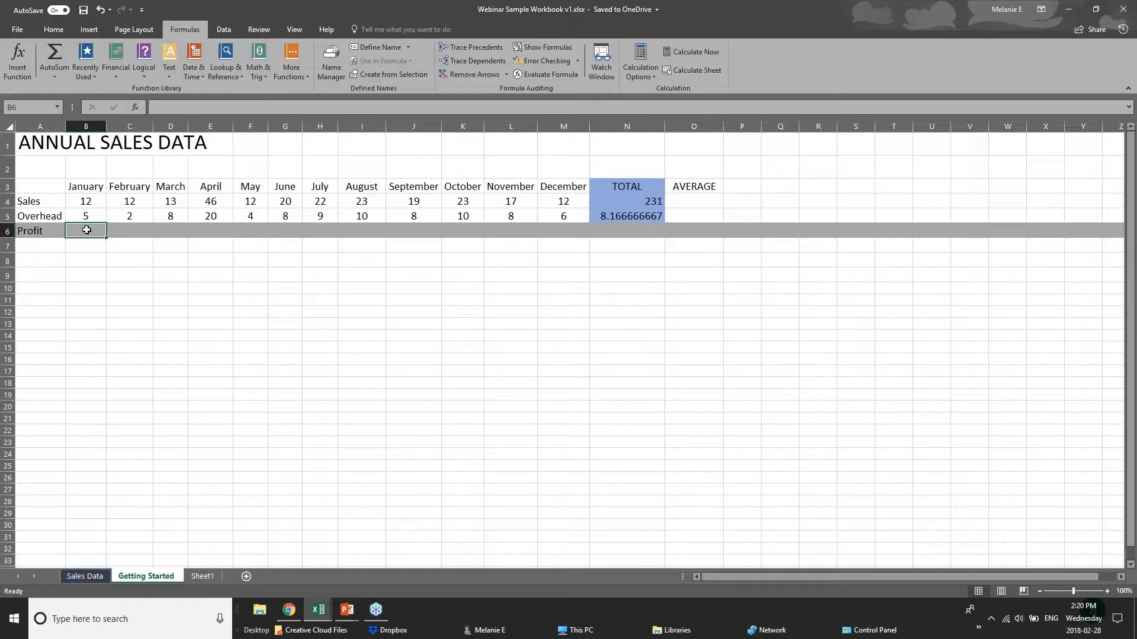
type("=")
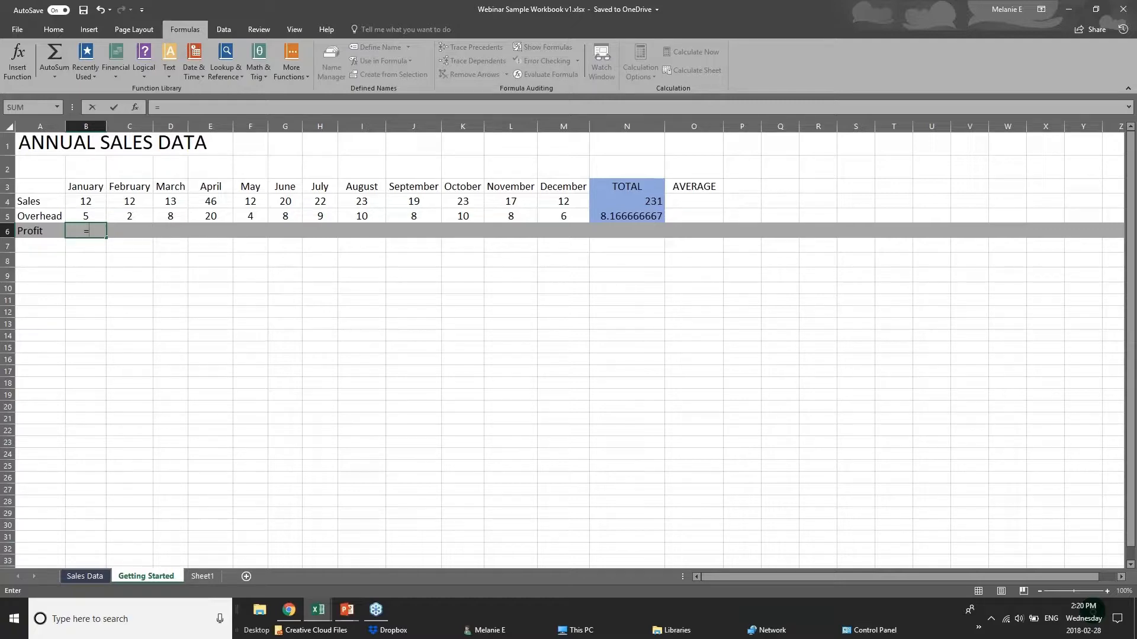
type("sub")
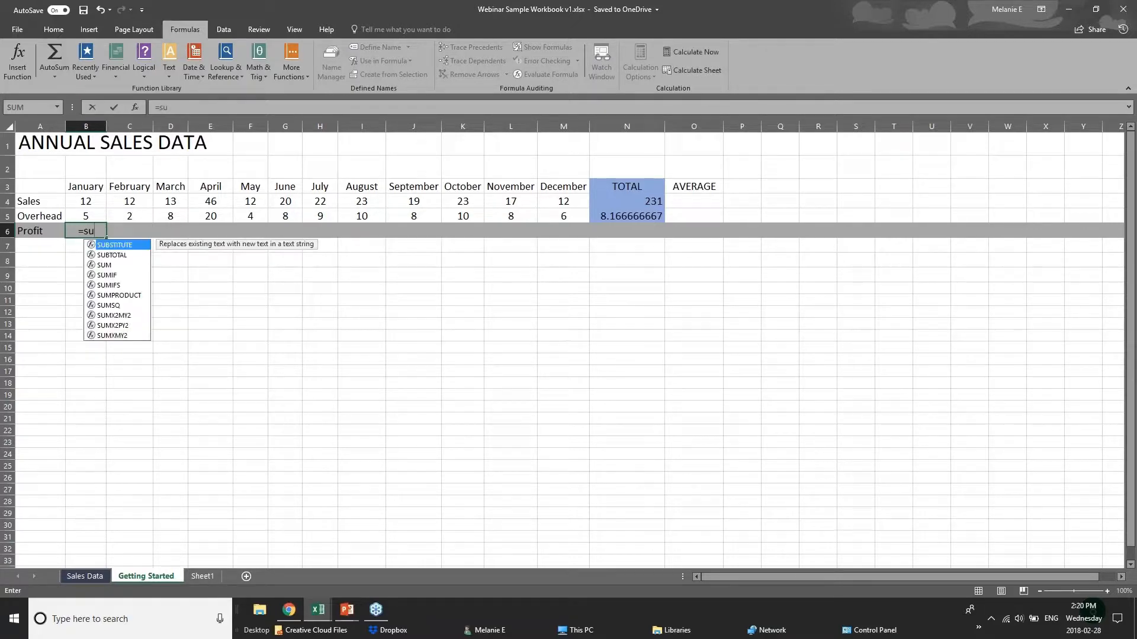
key("BackSpace")
key("BackSpace")
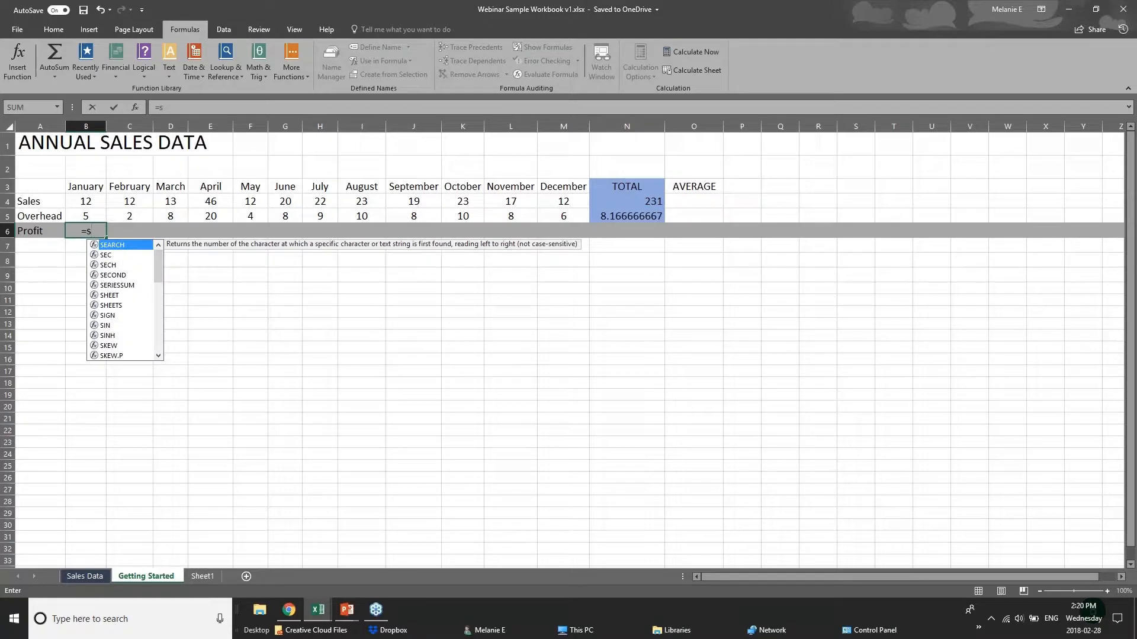
type("ub")
key("BackSpace")
key("BackSpace")
key("BackSpace")
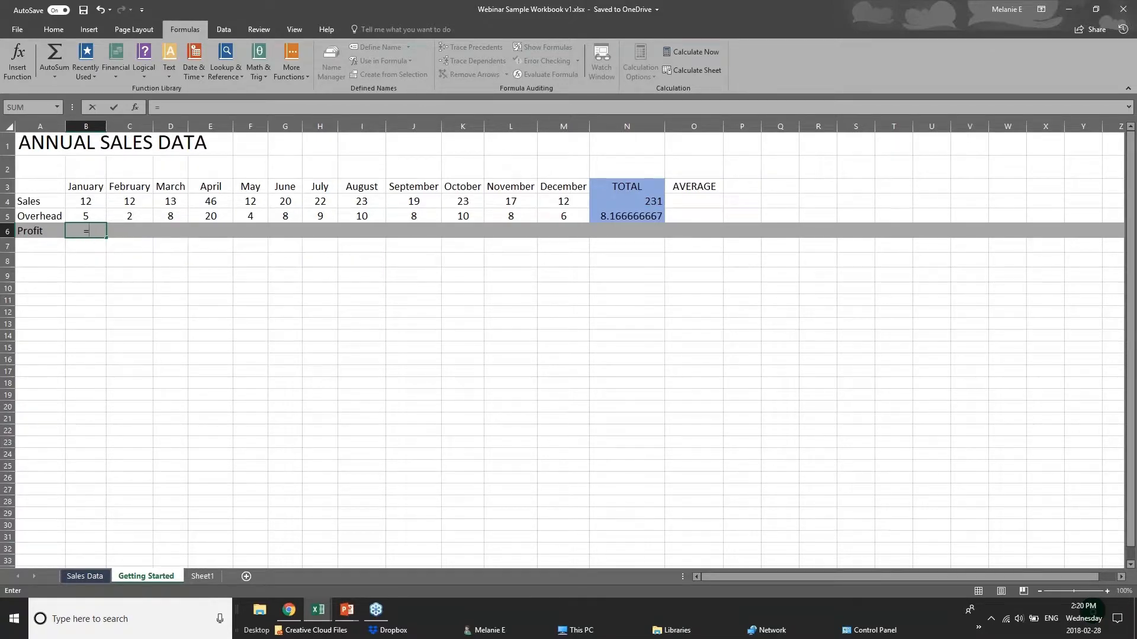
- Complete the January Profit formula in B6 as Sales minus Overhead, =B4-B5
left_click(93, 201)
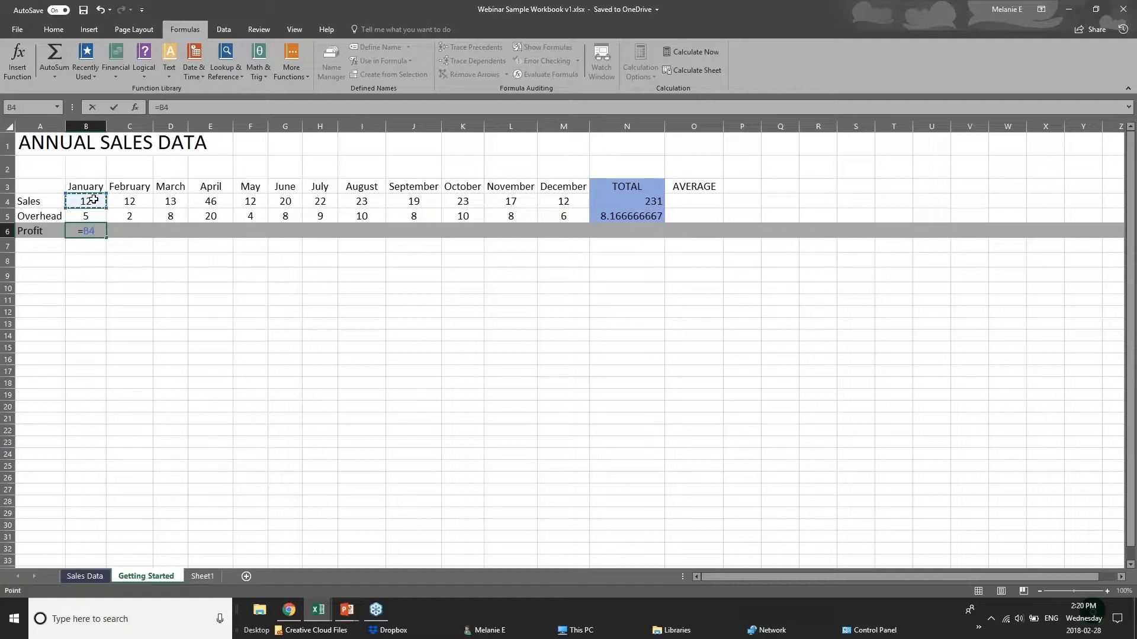
type("-")
left_click(96, 215)
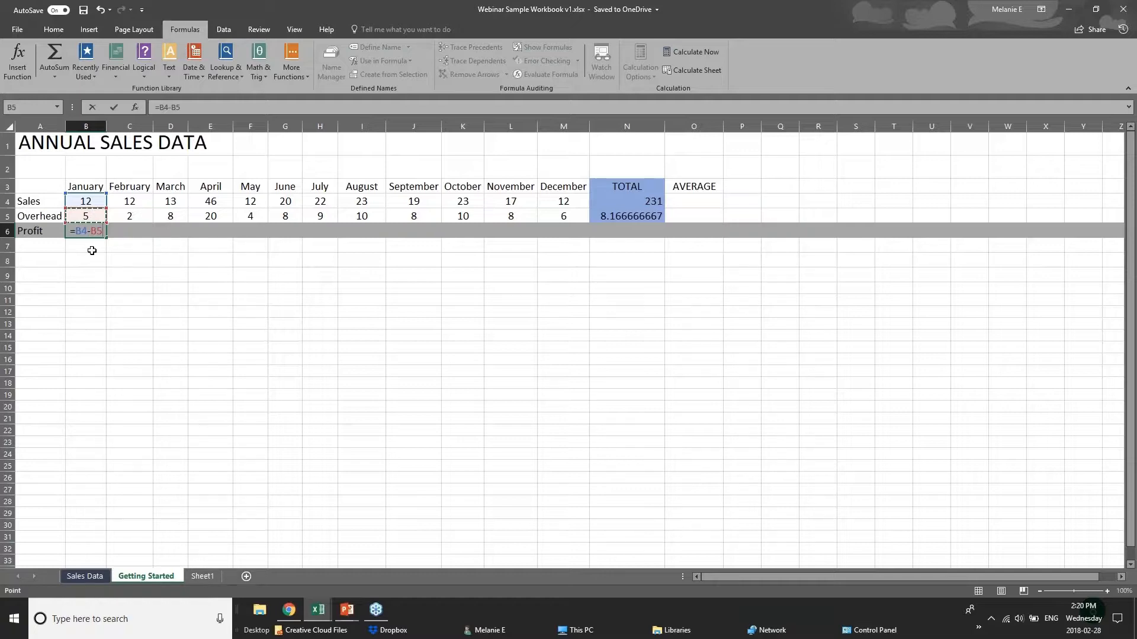
key("Return")
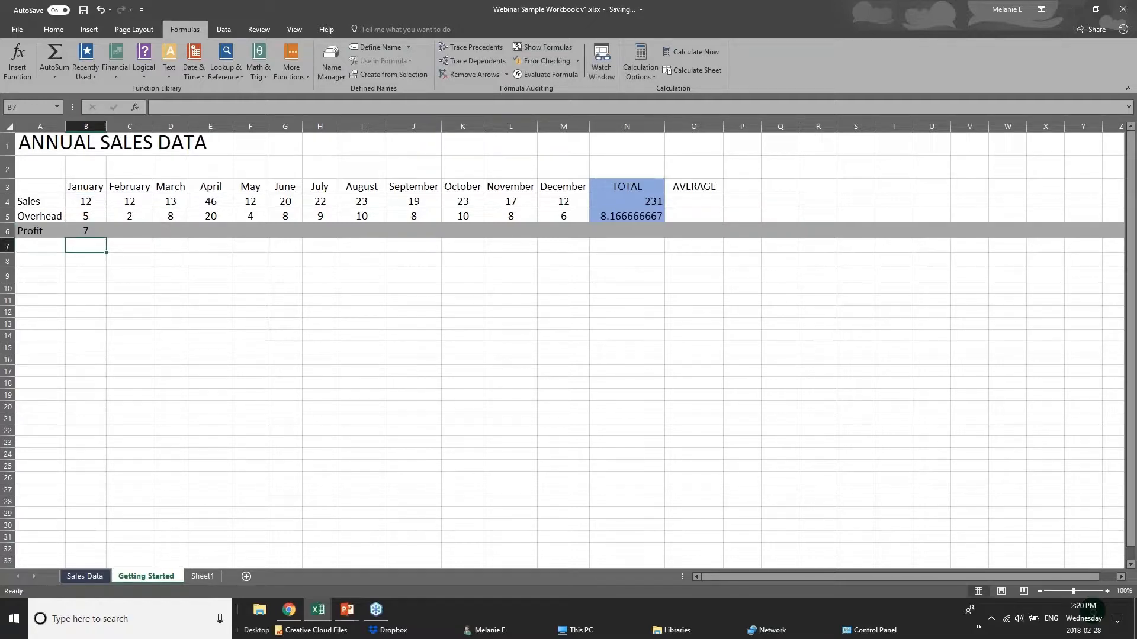
left_click(86, 230)
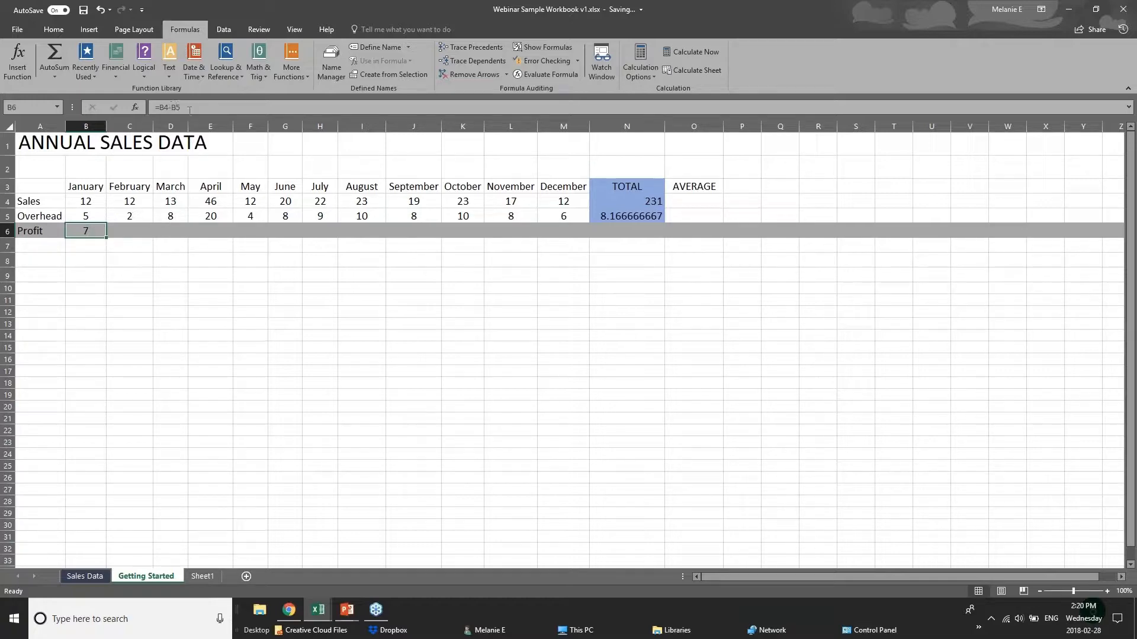
left_click(140, 229)
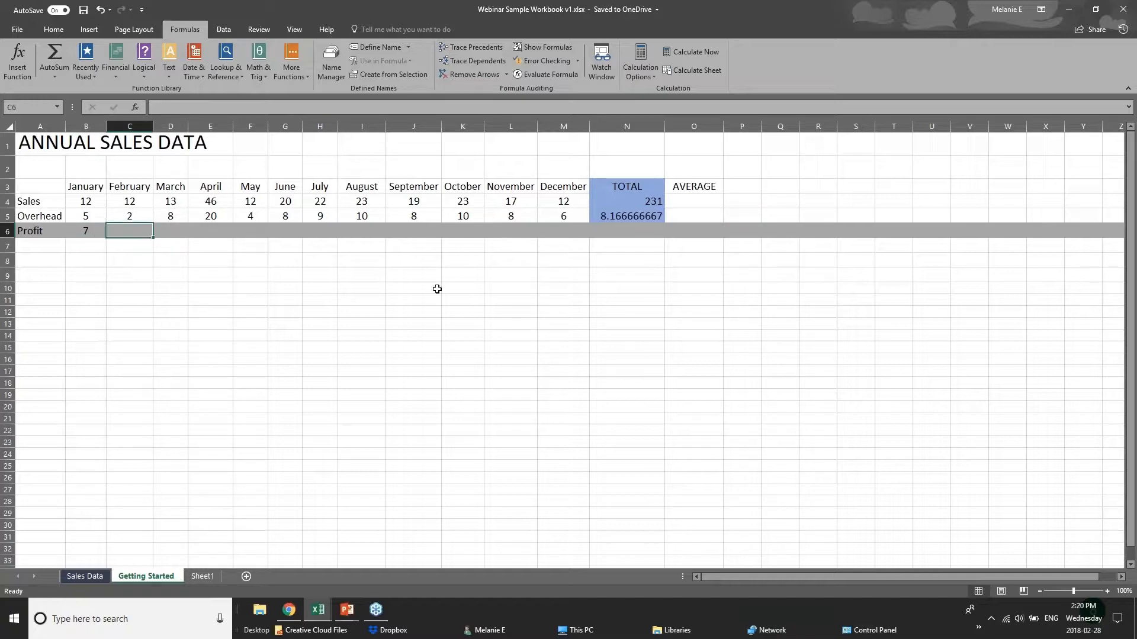
left_click(76, 232)
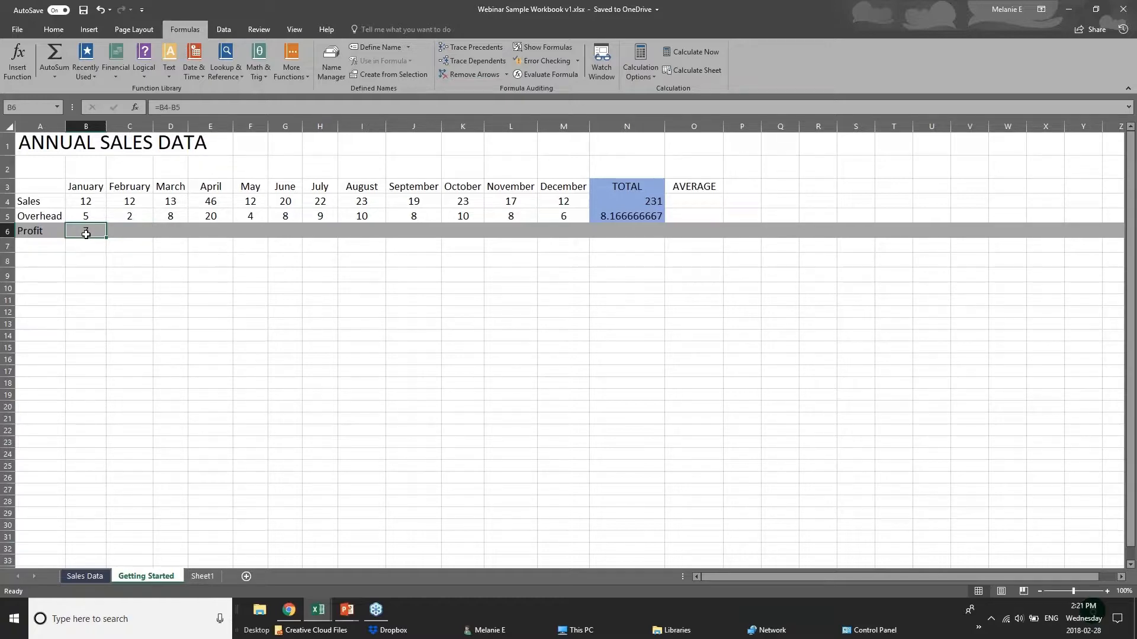
- Copy the January Profit formula from B6 and paste only the formula into the February Profit cell C6
right_click(86, 232)
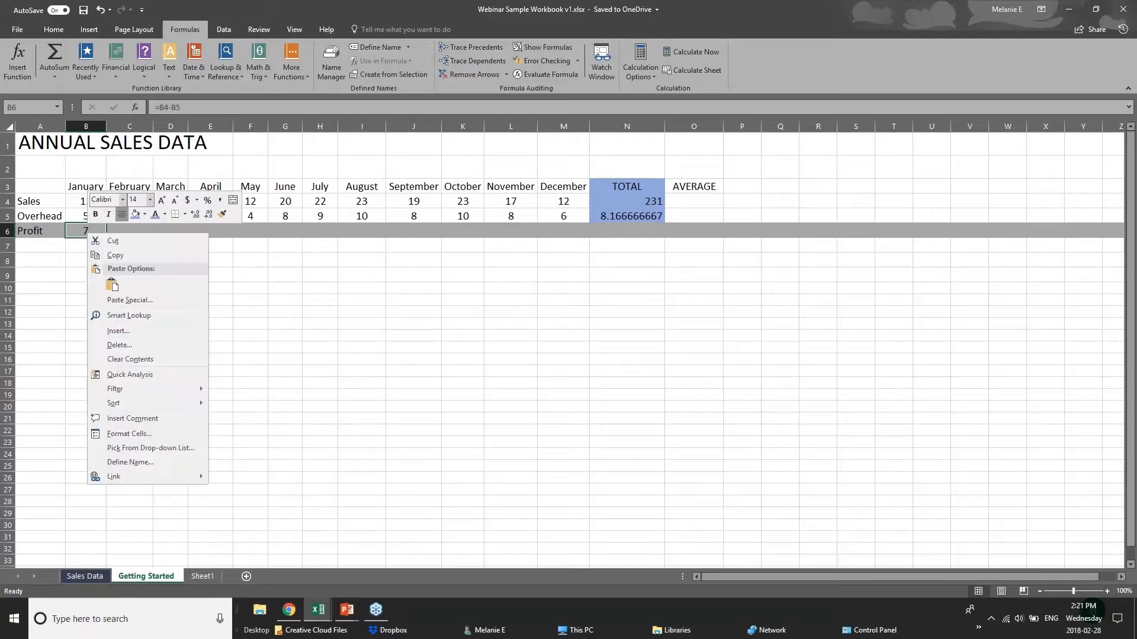
left_click(109, 256)
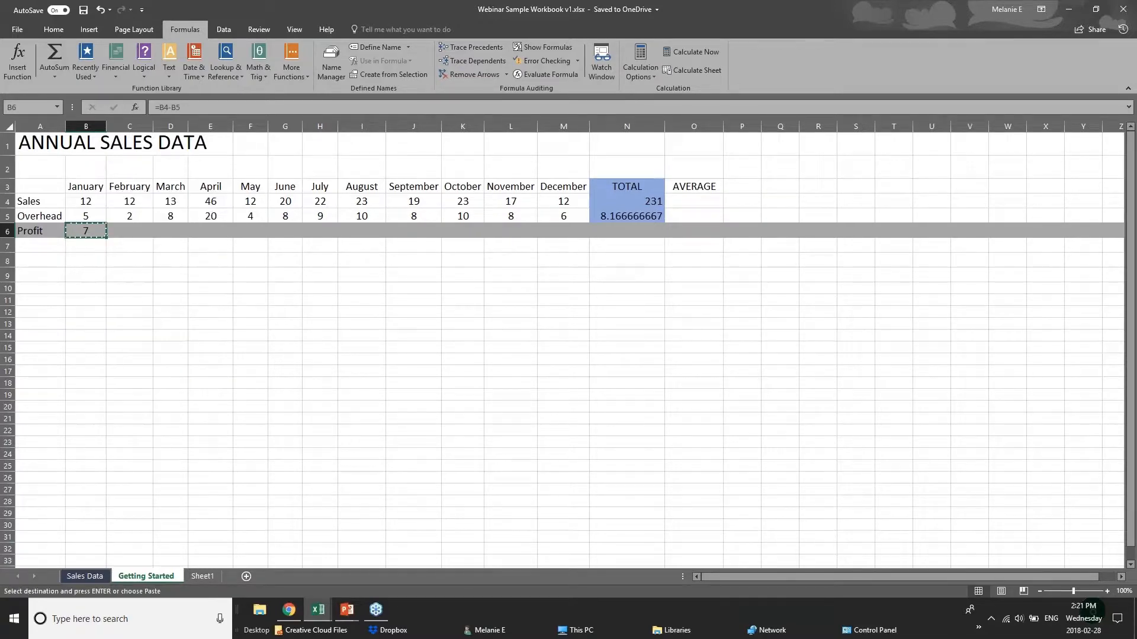
right_click(126, 233)
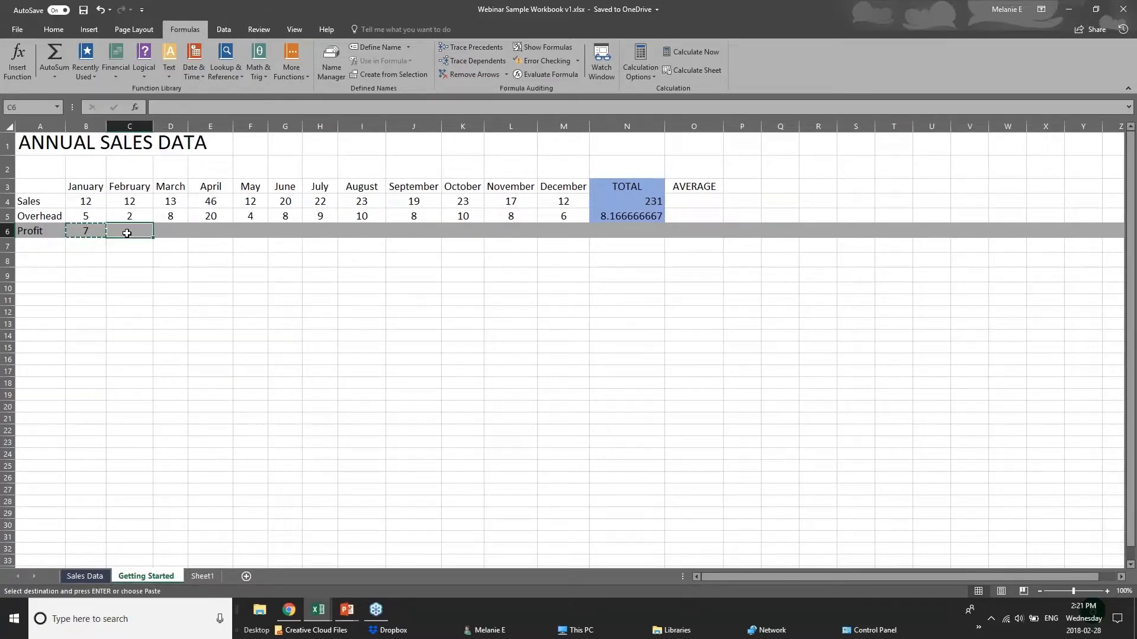
left_click(151, 287)
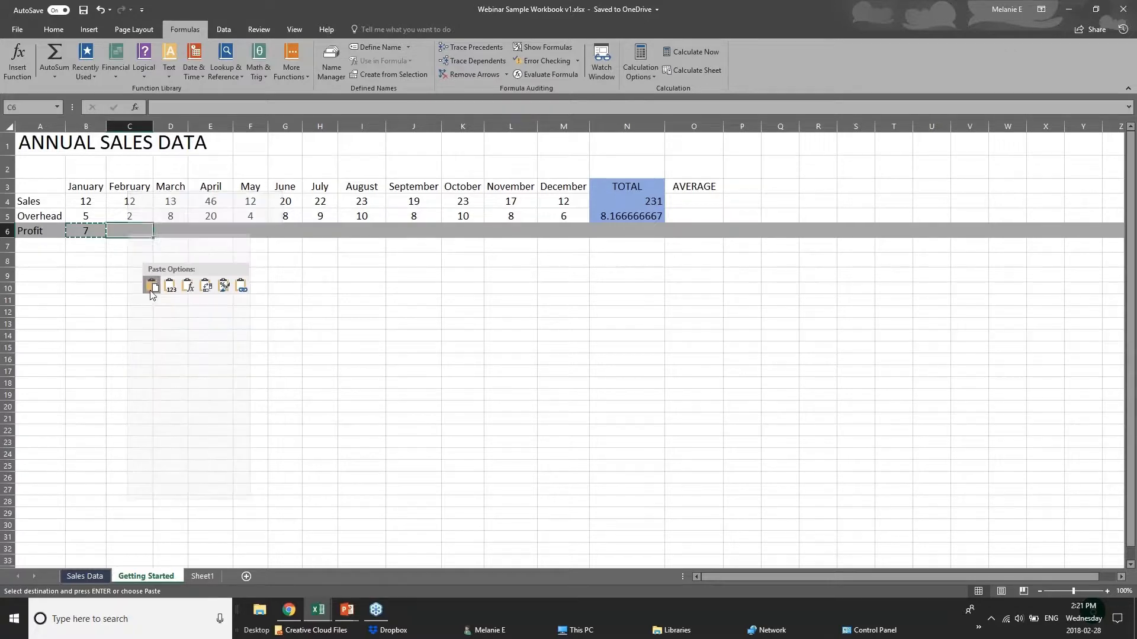
left_click(188, 287)
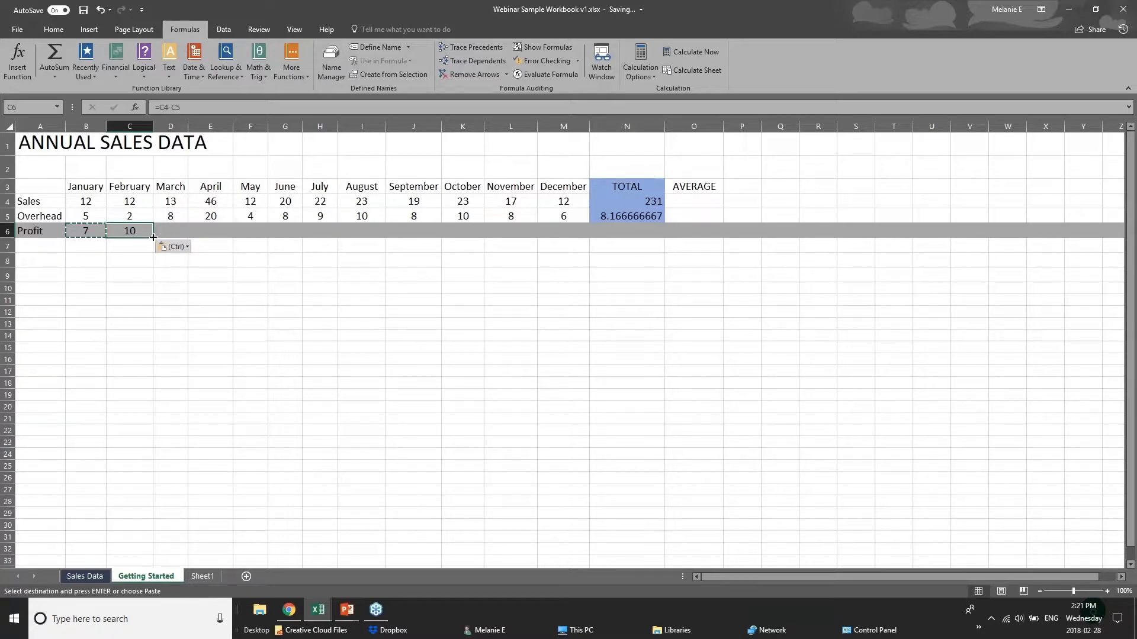
- Fill the February Profit formula from C6 across the remaining months to December in M6
left_click_drag(151, 238, 570, 238)
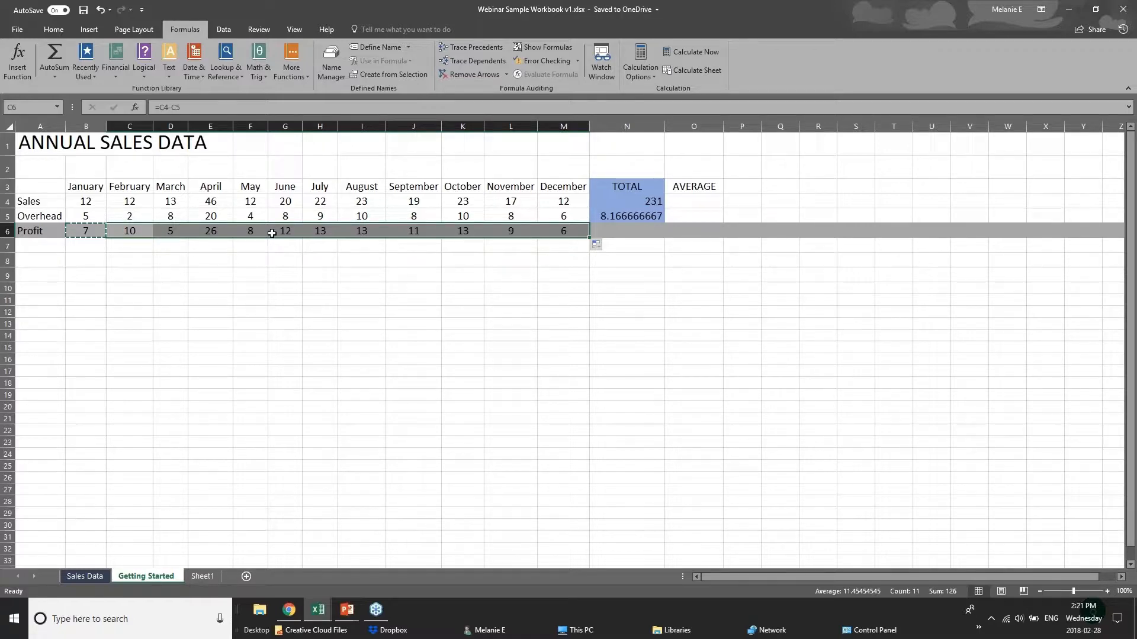
left_click(72, 199)
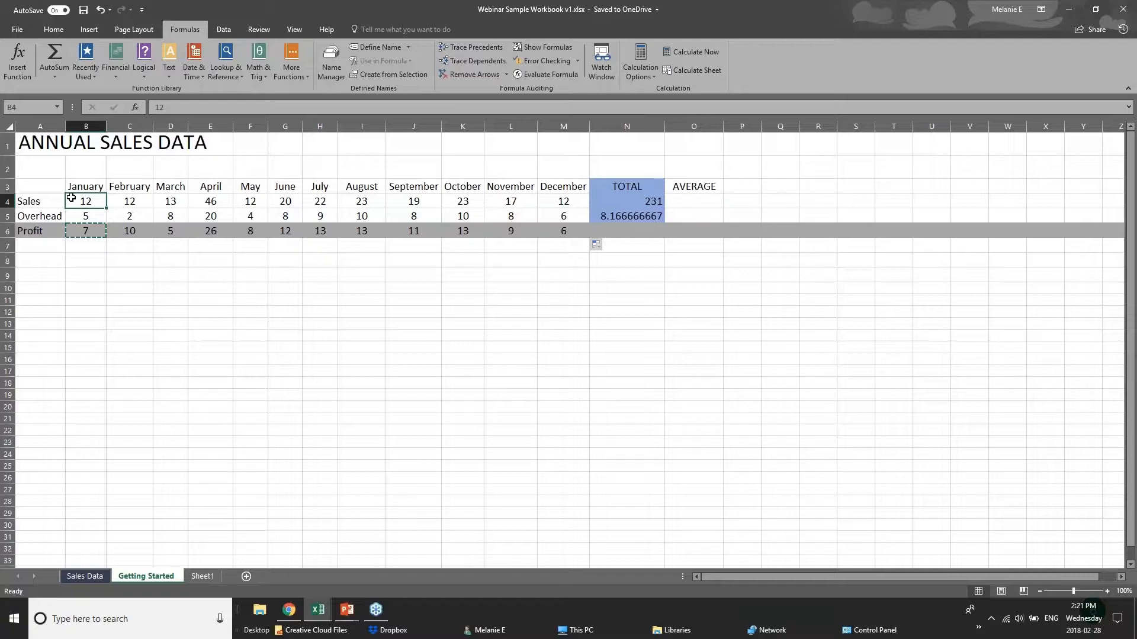
left_click(97, 244)
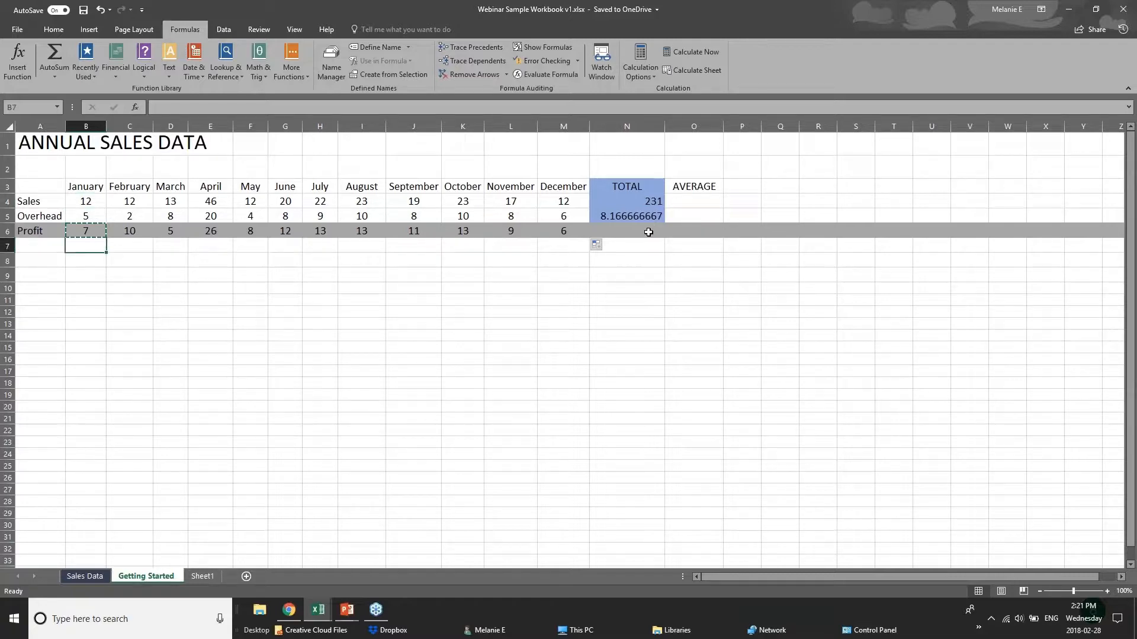
left_click(648, 232)
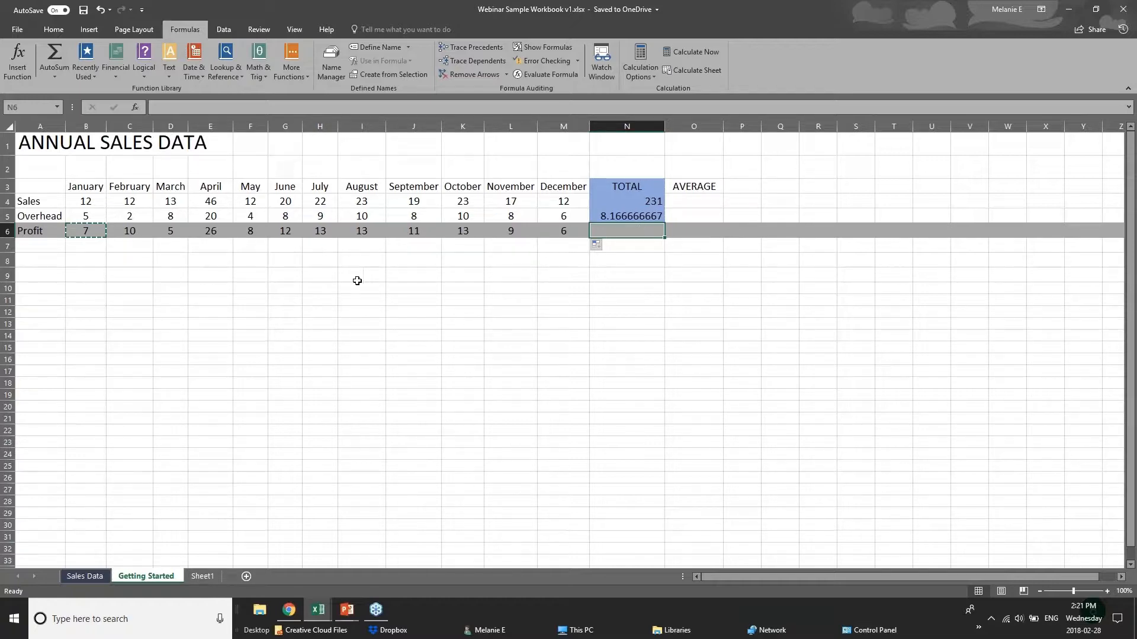
- Switch to the PowerPoint presentation and advance to the Formatting Worksheets slide
left_click(347, 610)
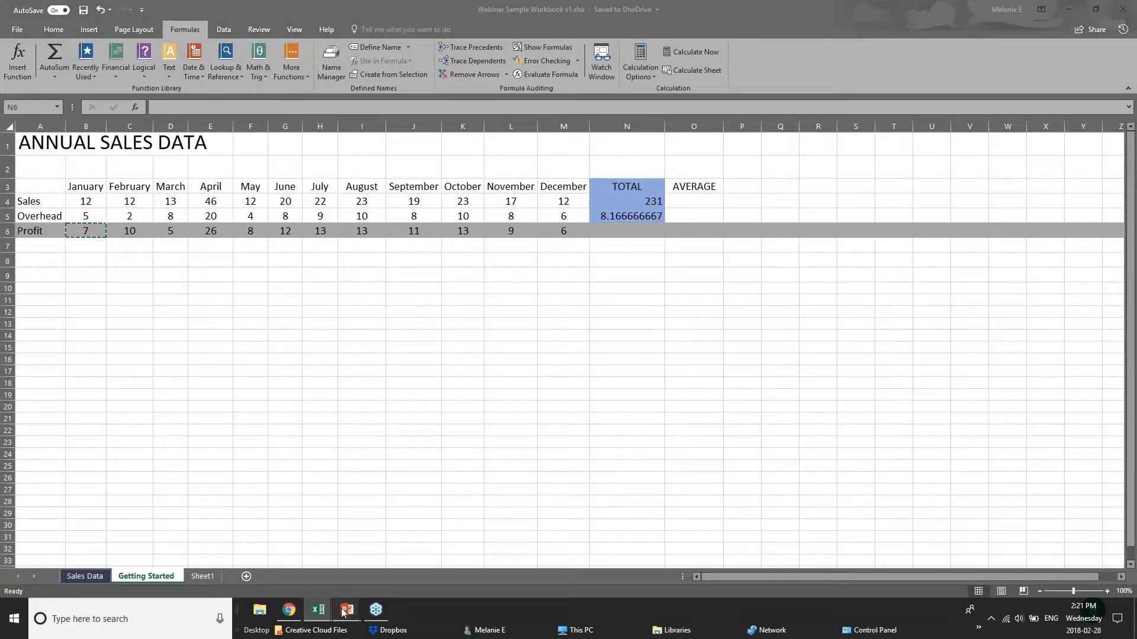
key("Right")
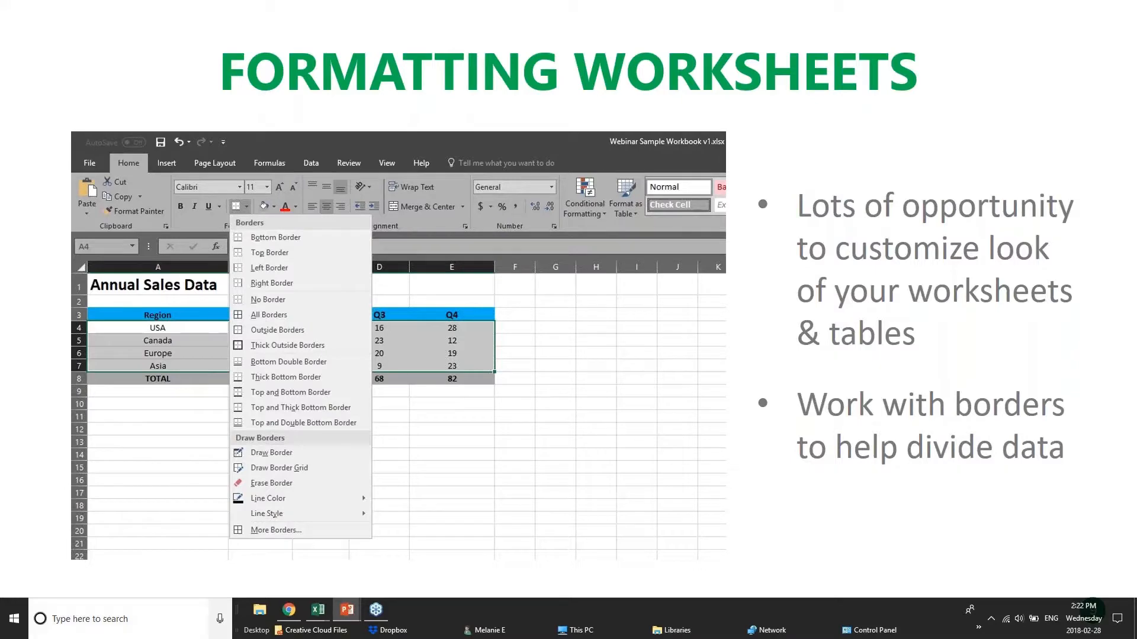
- Return to the Webinar Sample Workbook in Excel and show its Sales Data sheet
mouse_move(323, 614)
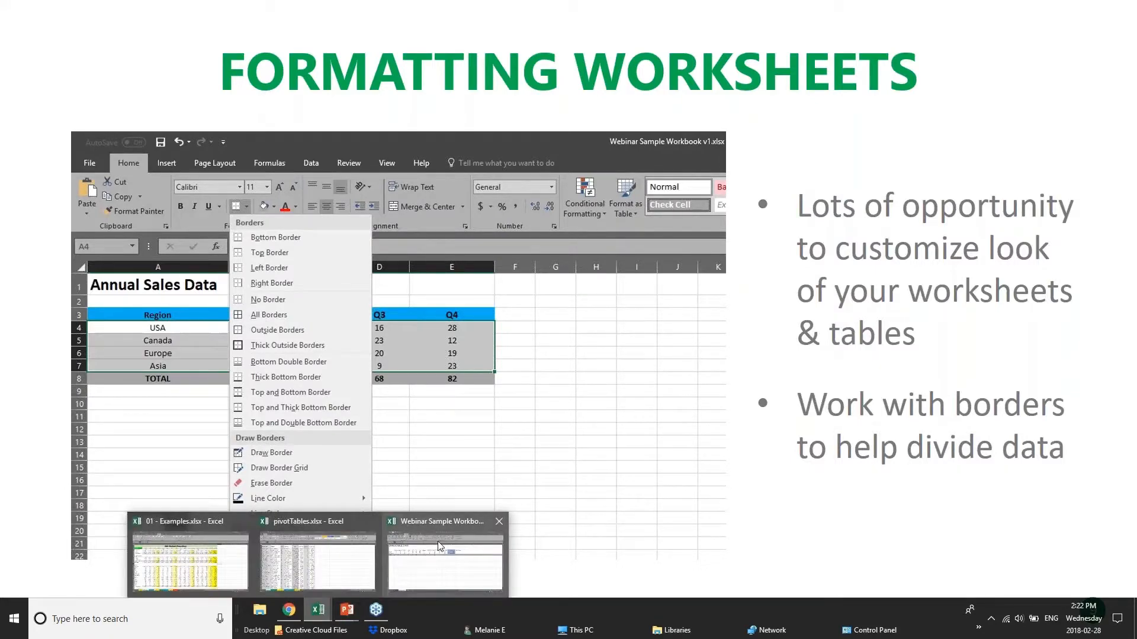
left_click(445, 559)
left_click(320, 275)
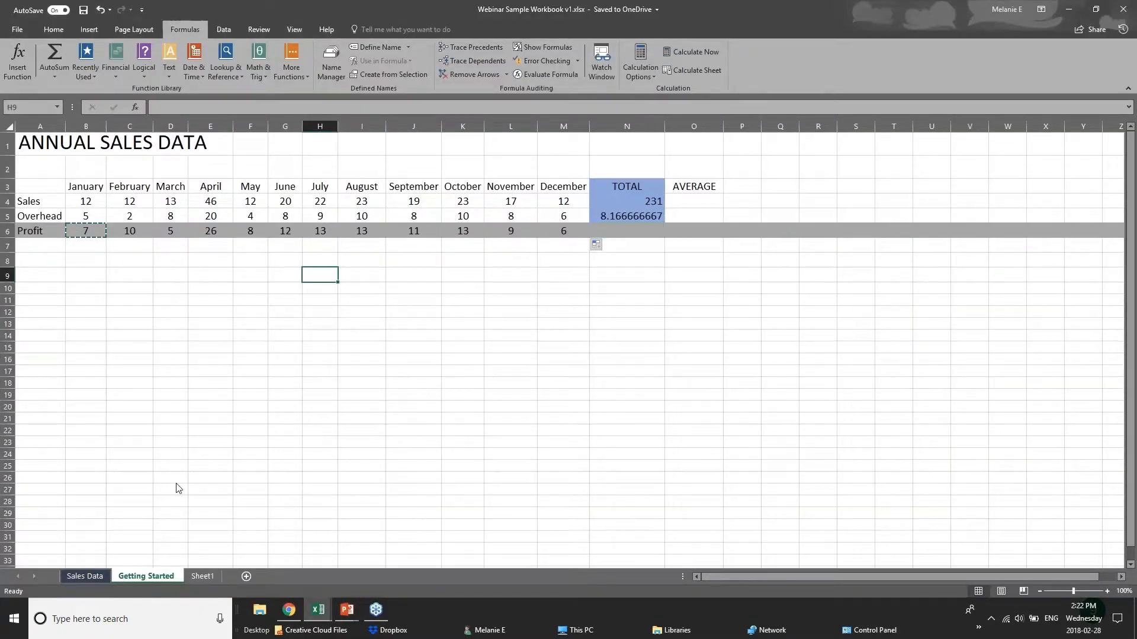
left_click(85, 576)
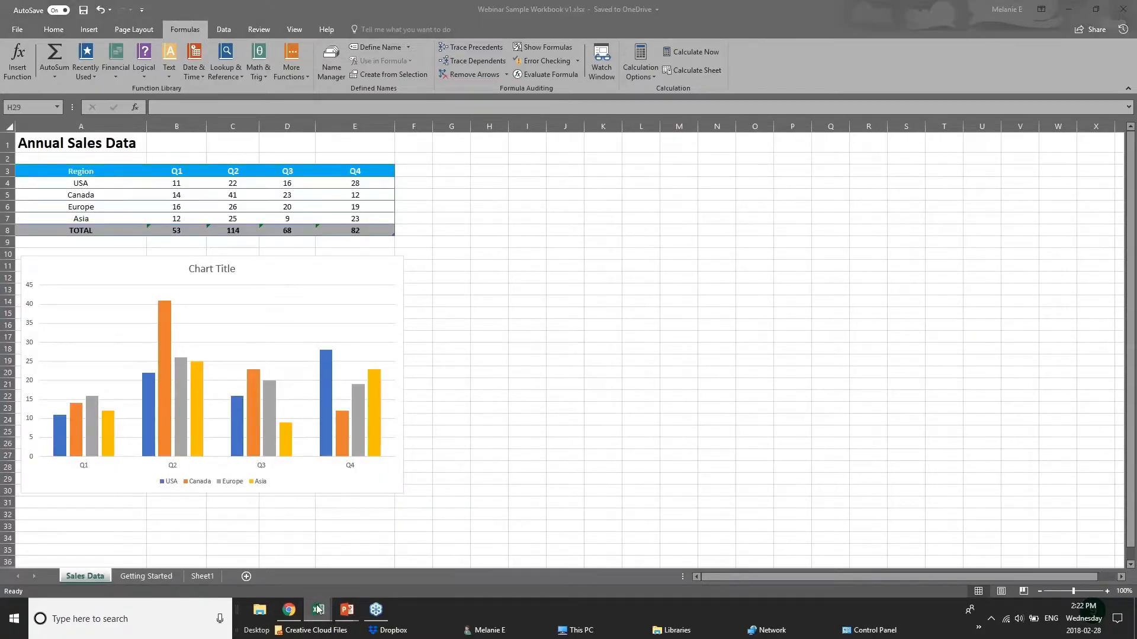
- Switch to the pivotTables.xlsx workbook and look through the sales records on the Creating sheet
mouse_move(332, 607)
left_click(338, 573)
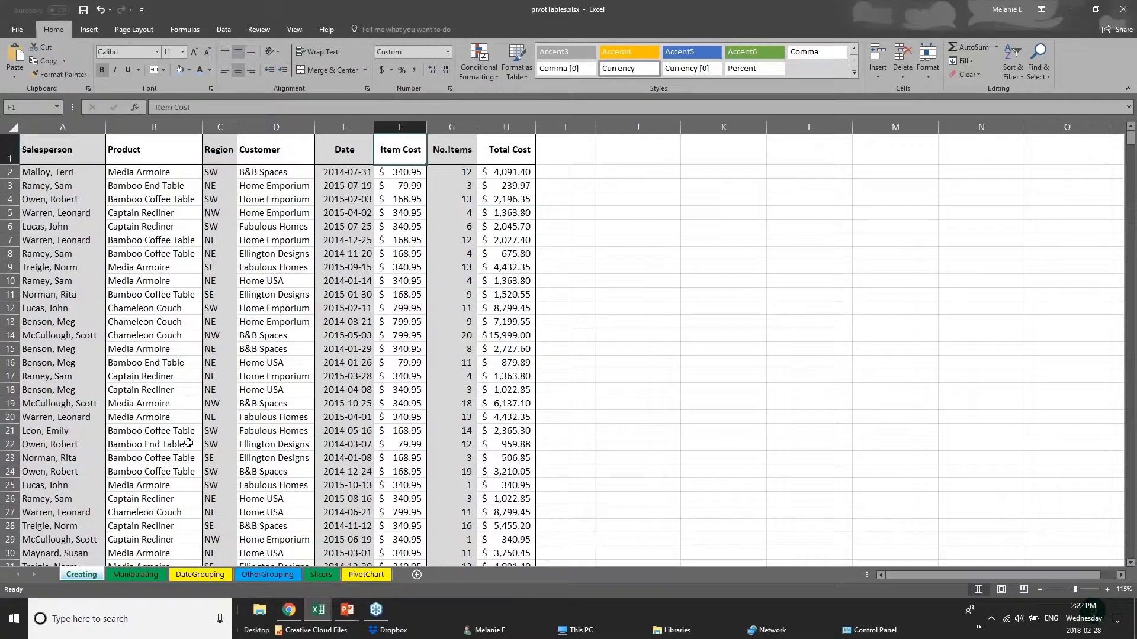
scroll(188, 441, "down", 13)
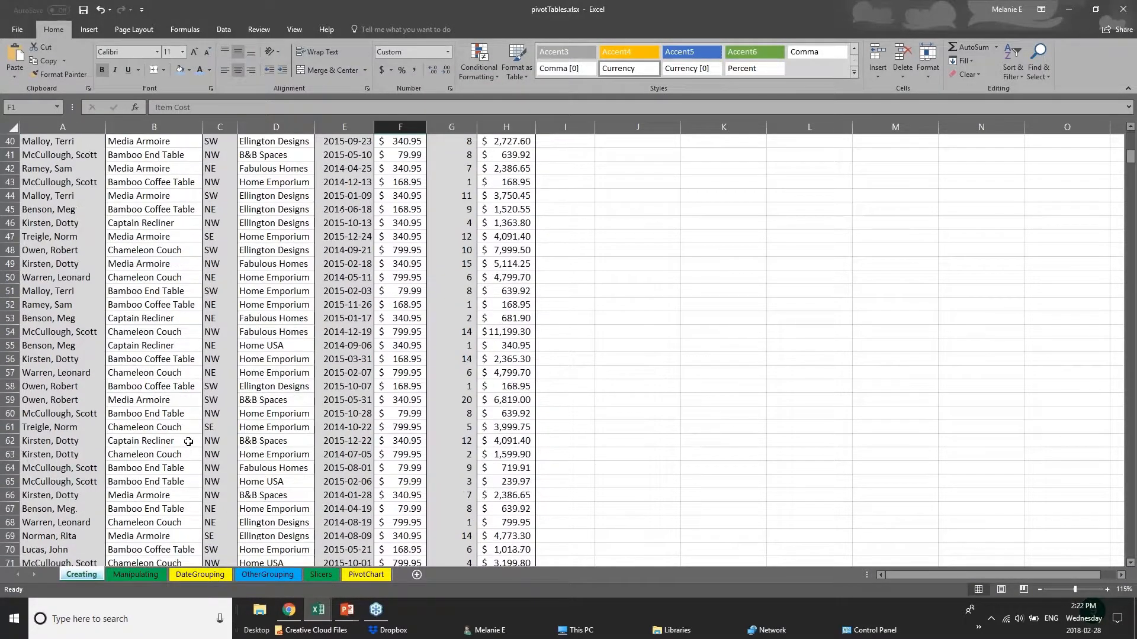
scroll(188, 441, "down", 20)
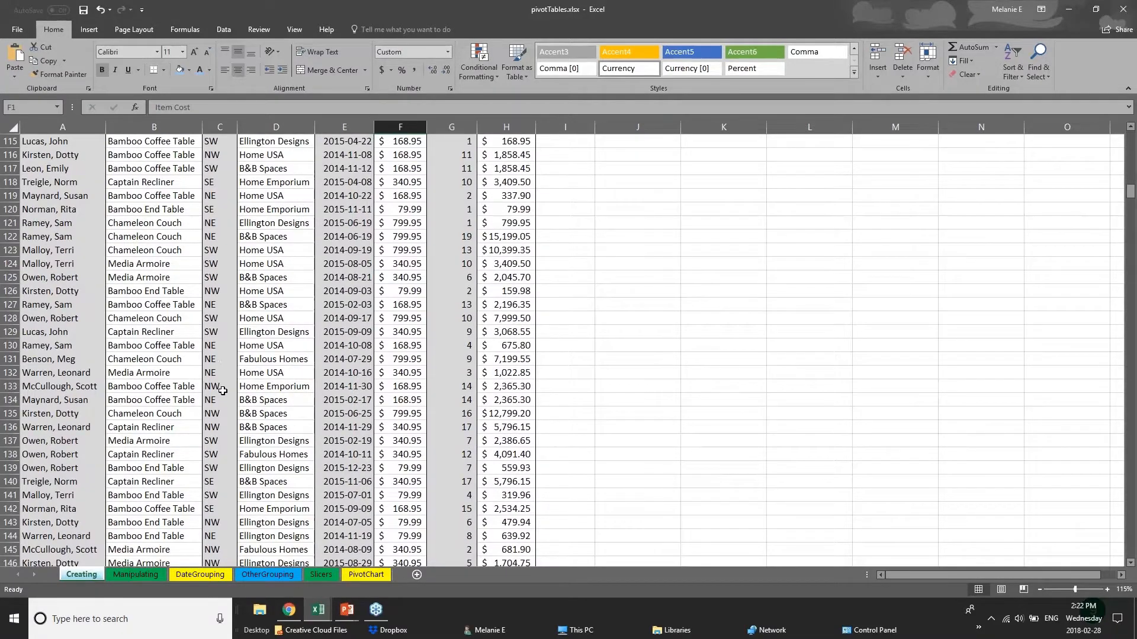
scroll(223, 390, "up", 20)
- Examine each data column of the Creating sheet in turn, from Salesperson in column A to Total Cost in column H
left_click(68, 188)
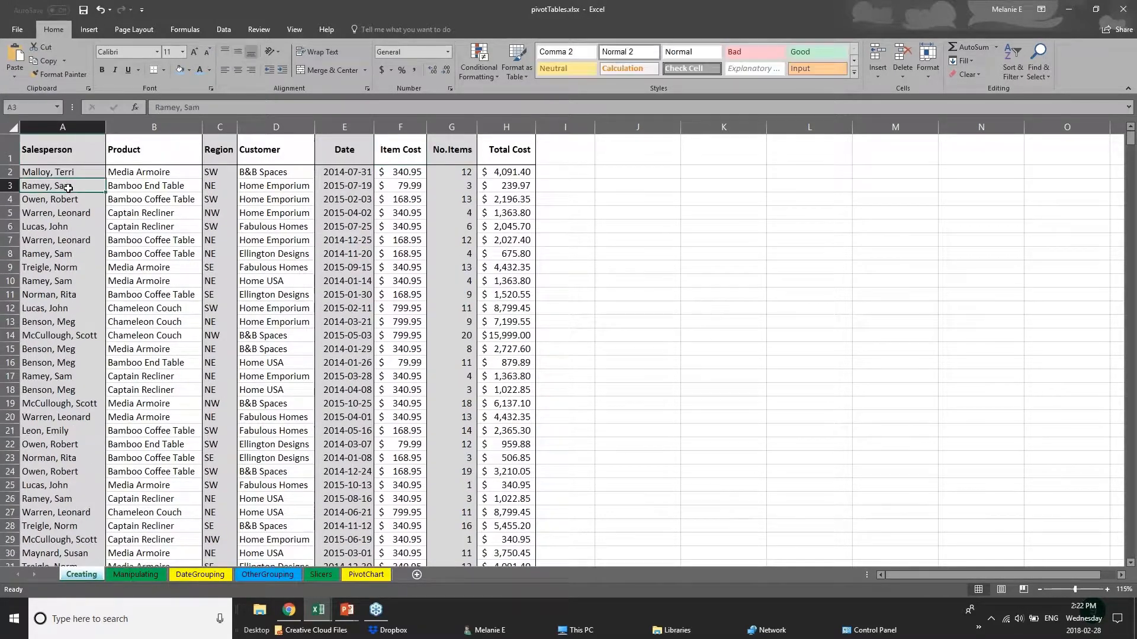
left_click(64, 125)
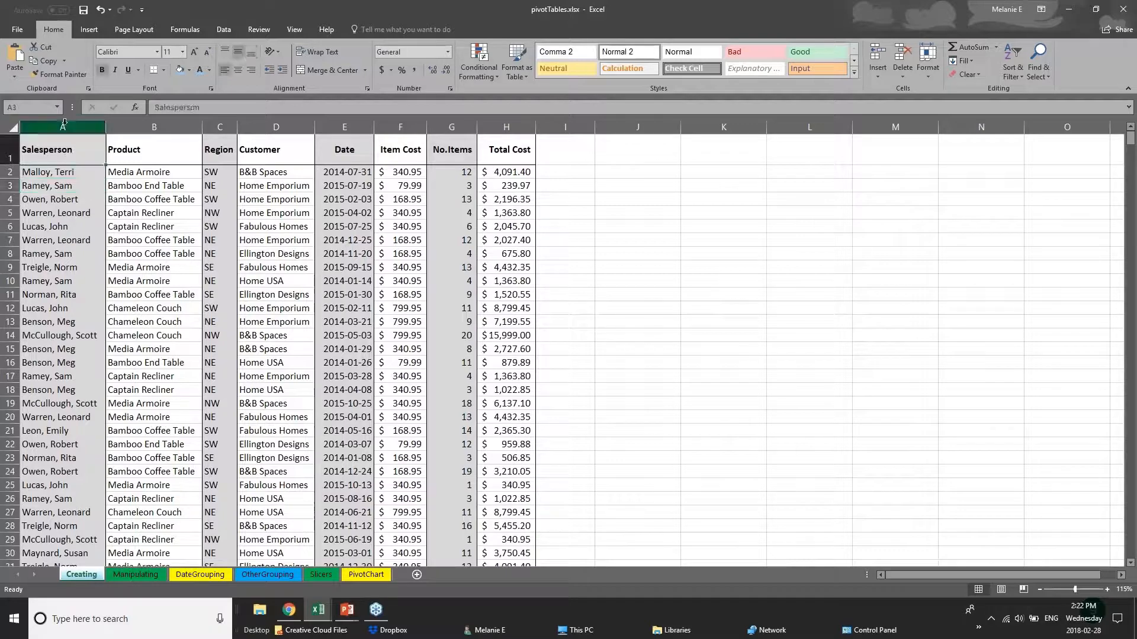
left_click(163, 123)
left_click(221, 122)
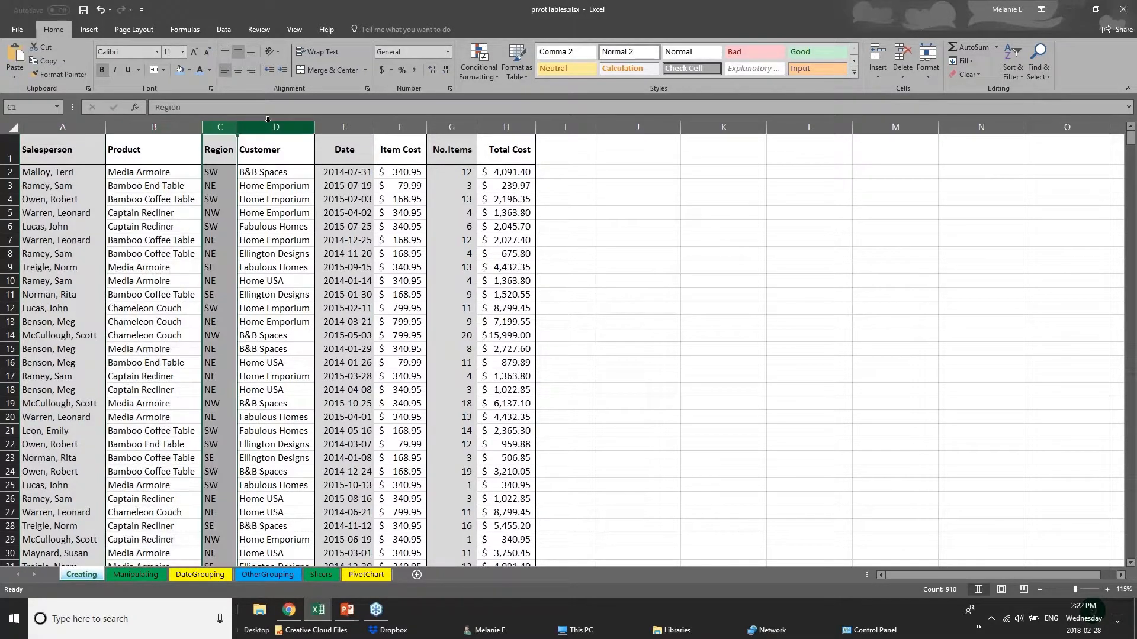
left_click(267, 122)
left_click(343, 123)
left_click(400, 124)
left_click(451, 123)
left_click(506, 123)
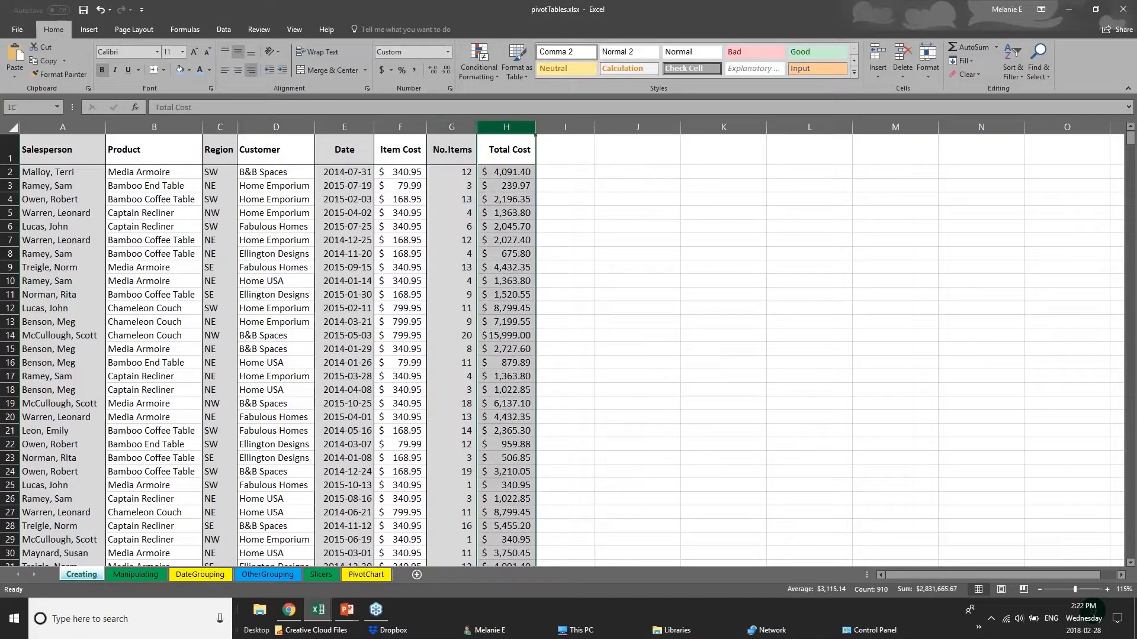
- Fill the whole Salesperson column A with a light blue theme color
left_click(63, 125)
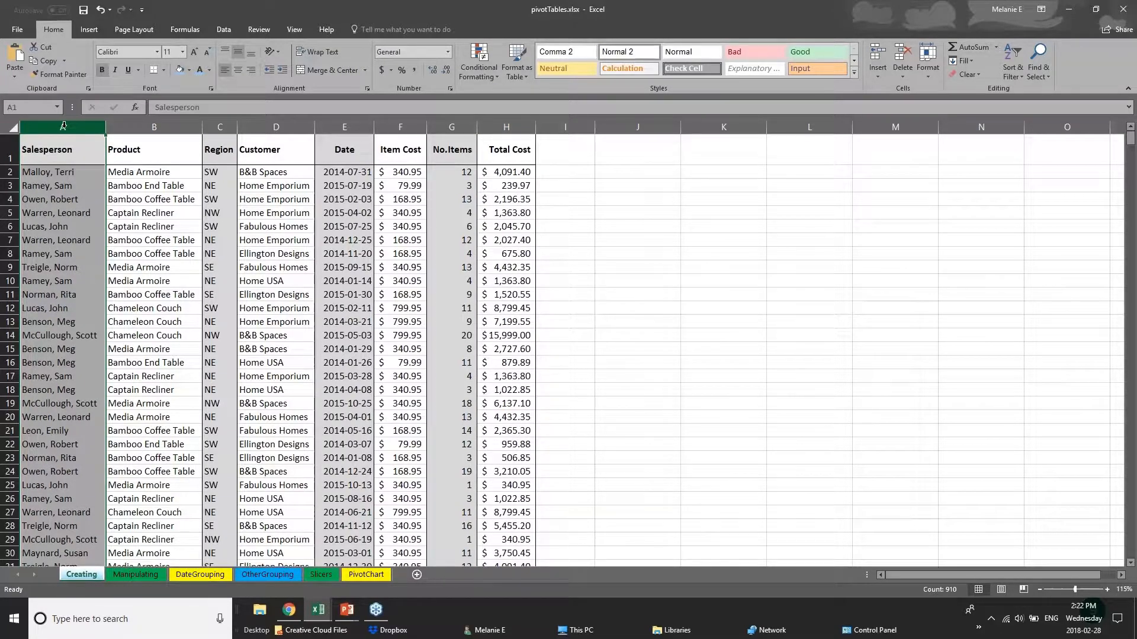
right_click(63, 125)
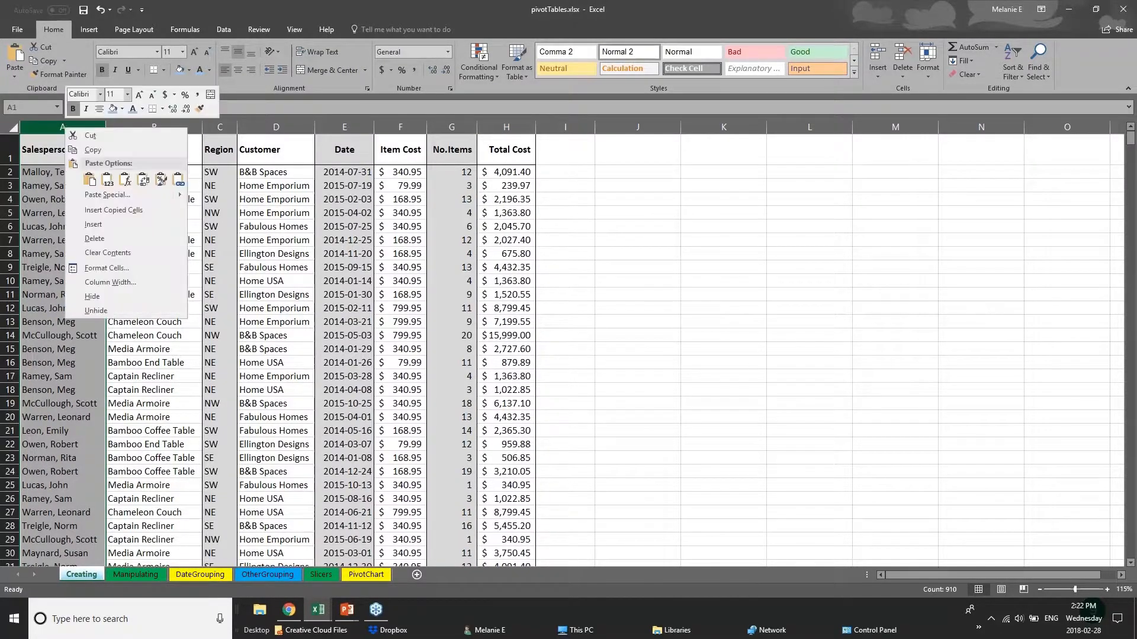
left_click(122, 109)
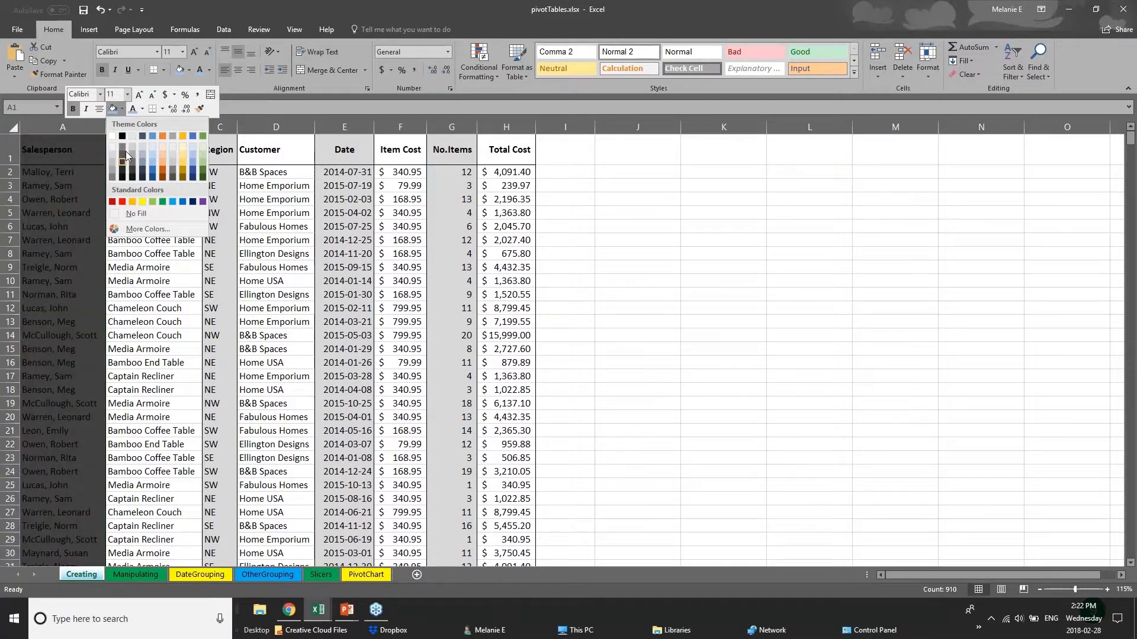
left_click(152, 160)
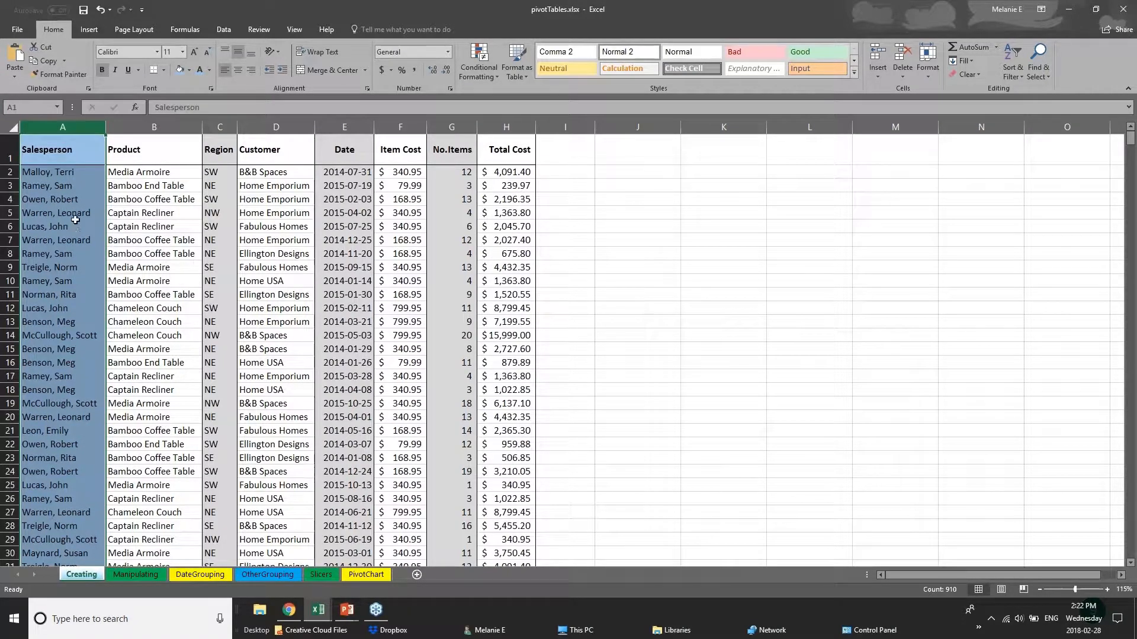
left_click(37, 188)
- Apply a Thick Bottom Border to the entire header row 1
left_click(50, 154)
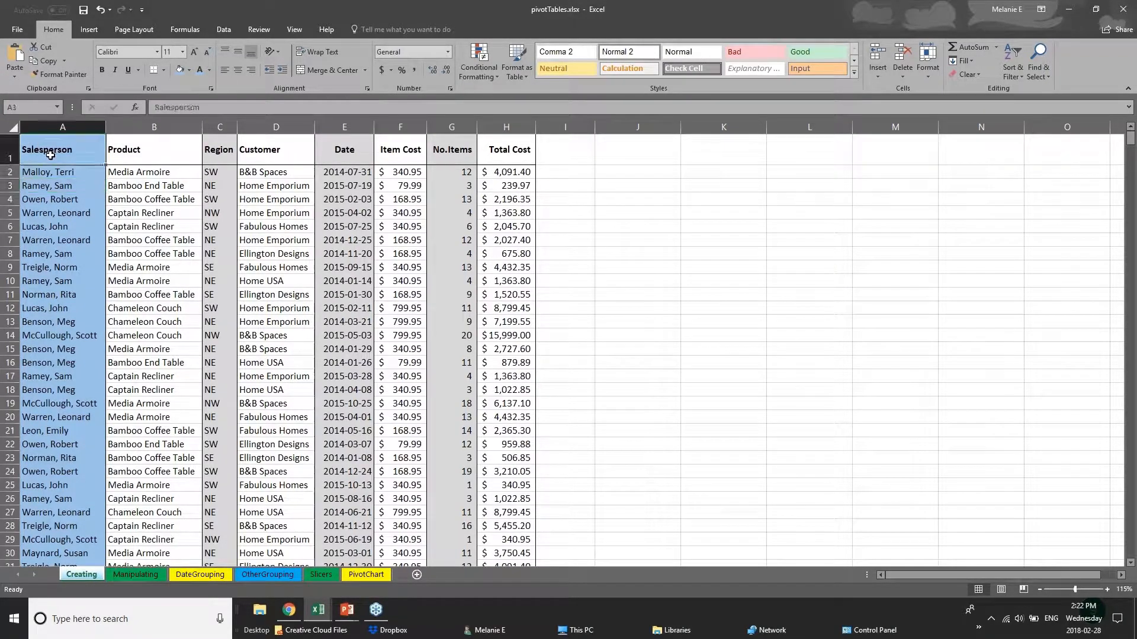
left_click_drag(51, 154, 517, 153)
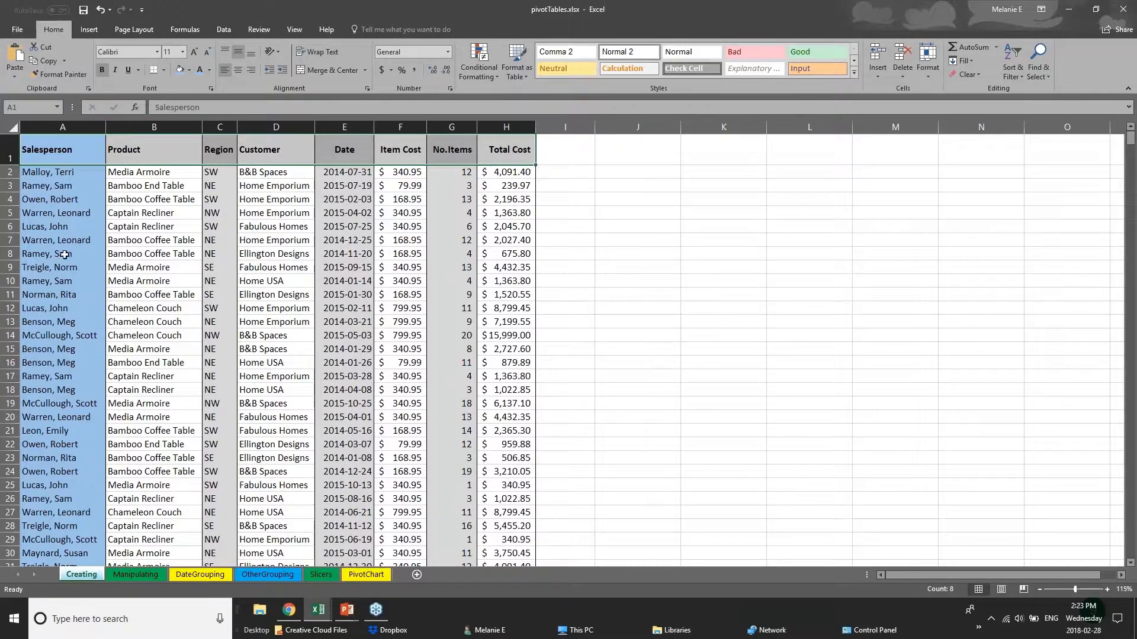
left_click(11, 153)
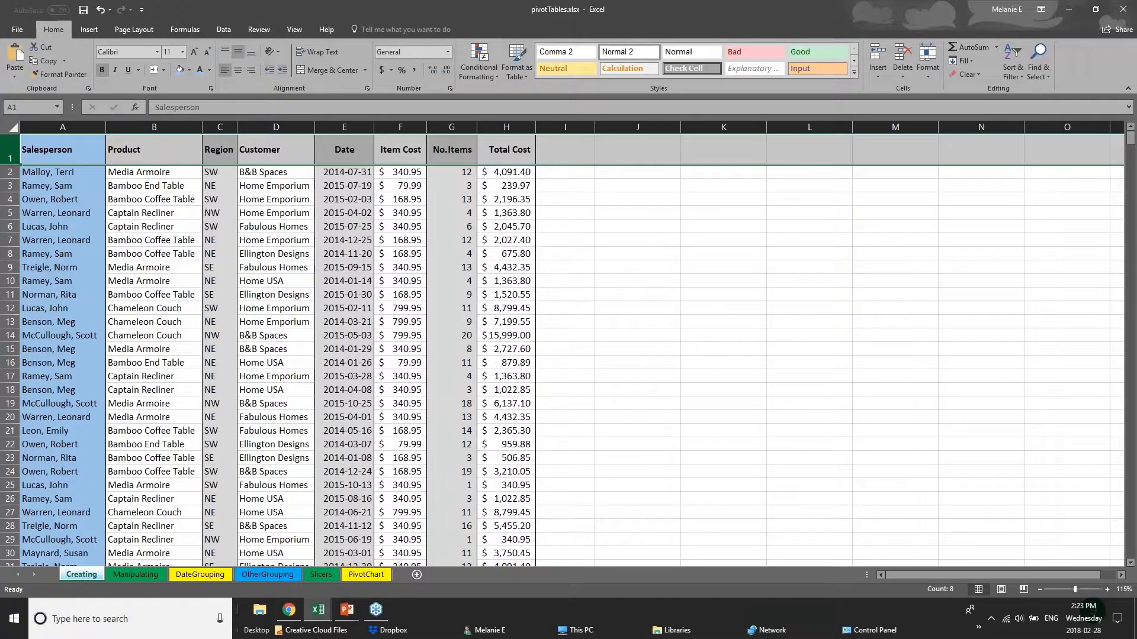
left_click(166, 71)
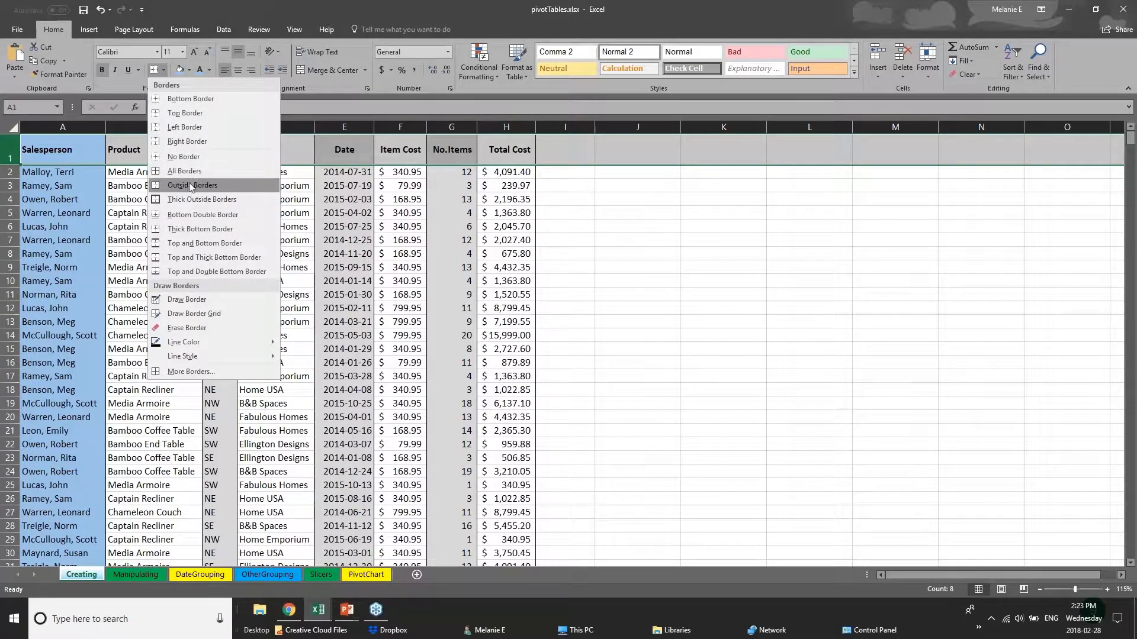
left_click(13, 151)
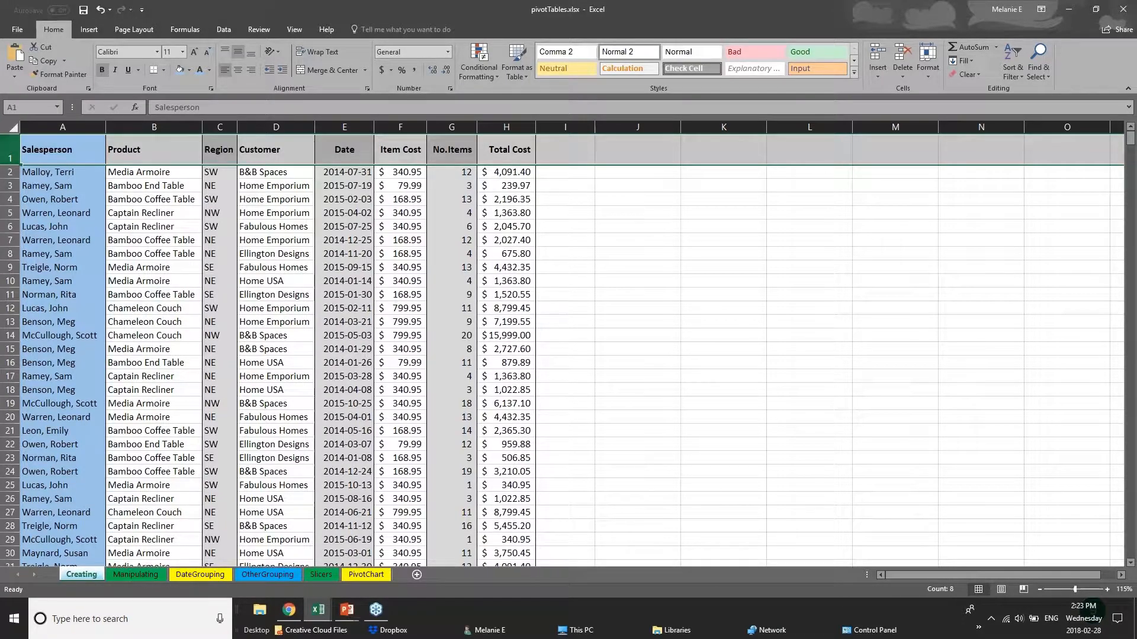
left_click(164, 70)
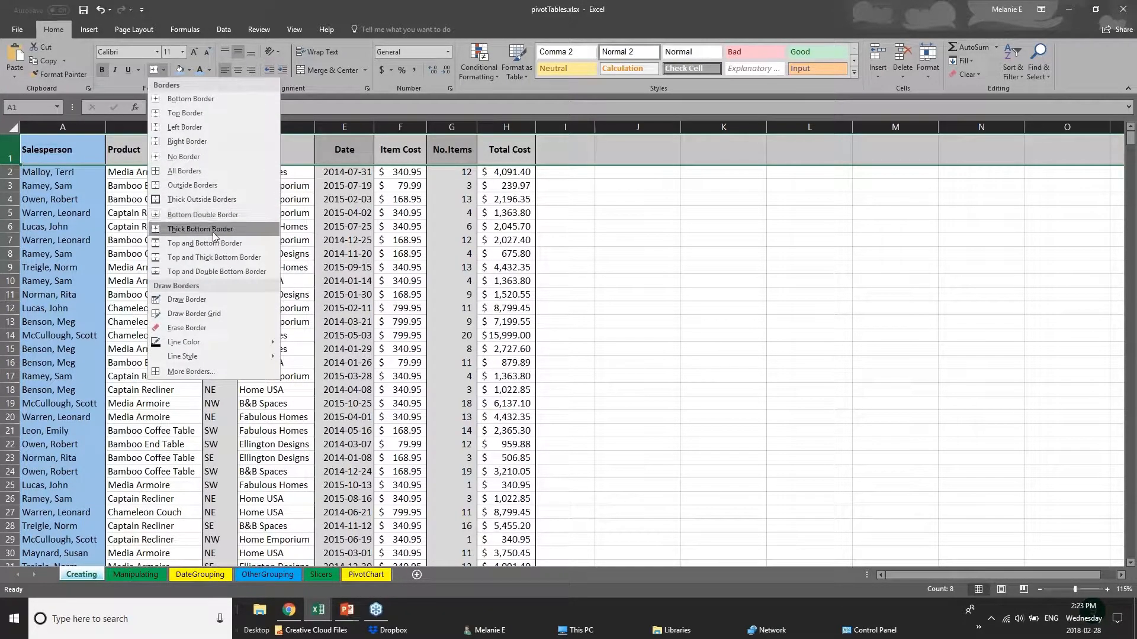
left_click(157, 233)
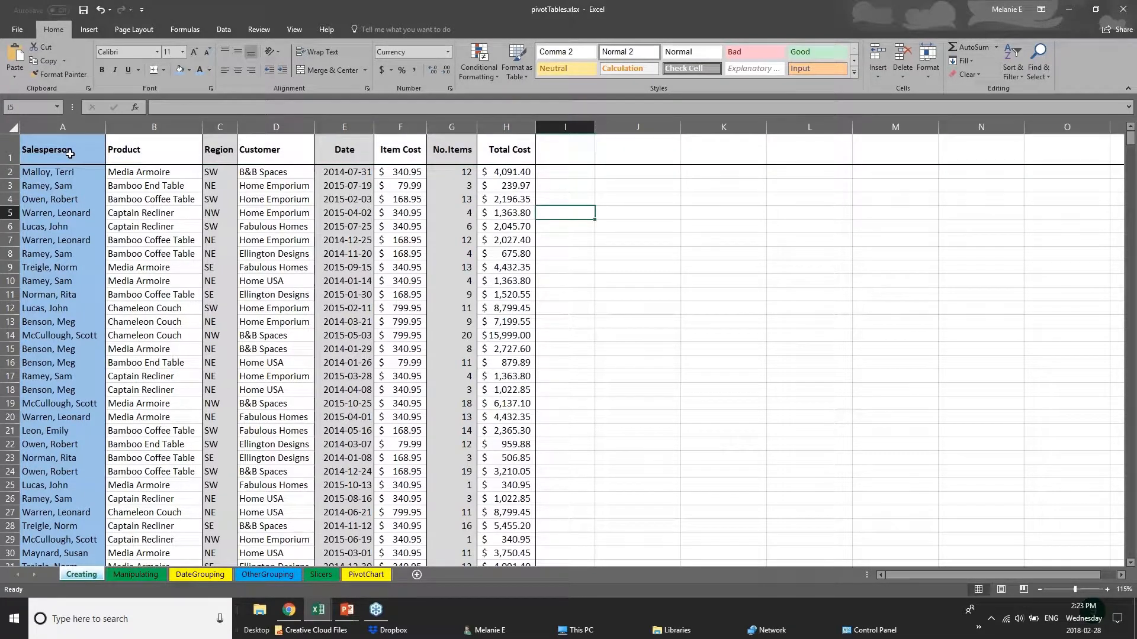
- Review header cells A1:H1 and the records beneath them, and open the Manipulating sheet with the pivot table
left_click_drag(69, 153, 515, 148)
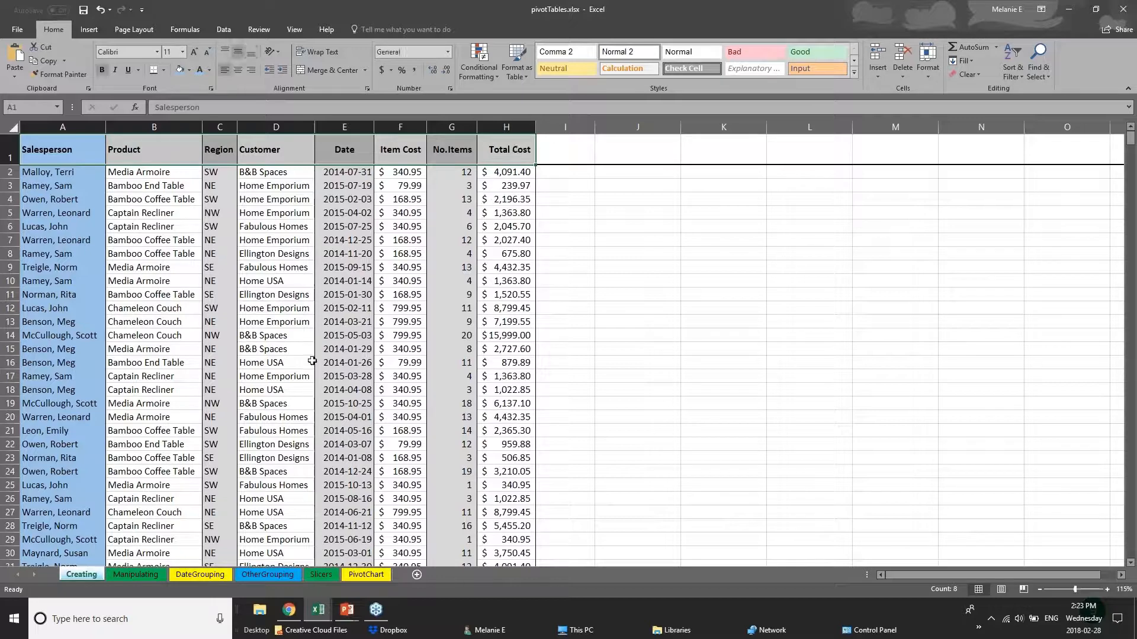
left_click(275, 362)
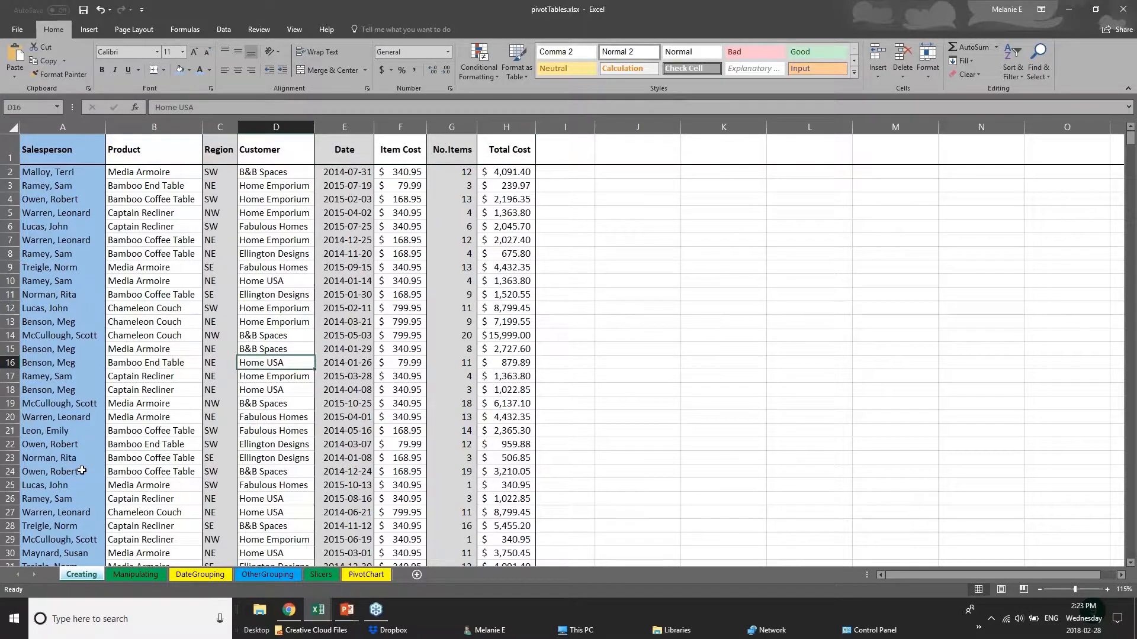
scroll(82, 471, "down", 14)
left_click(136, 574)
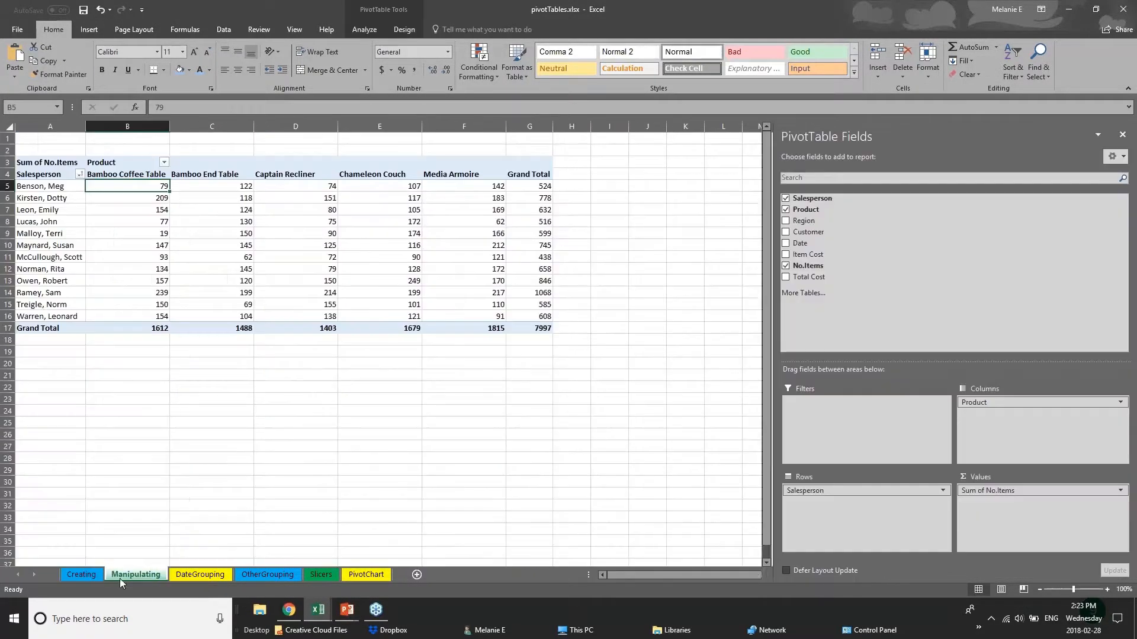
- Open the PivotChart sheet, switch to 01 - Examples.xlsx, and examine the quarterly columns, Gross Revenue row and header row of the 2017 Budget sheet
left_click(200, 574)
left_click(354, 575)
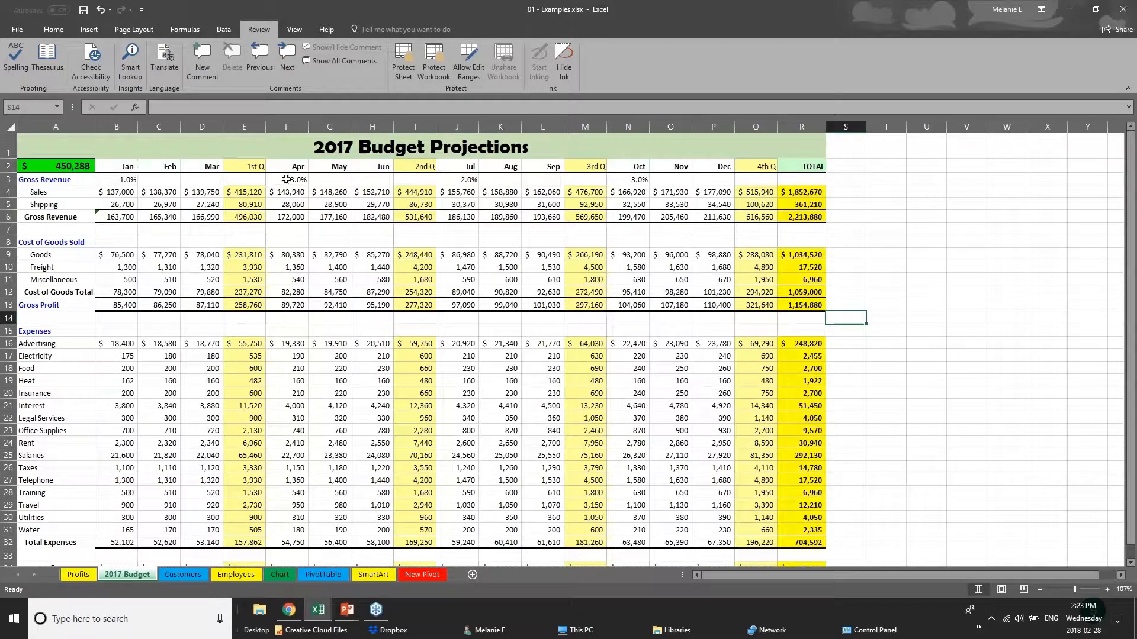
left_click(245, 126)
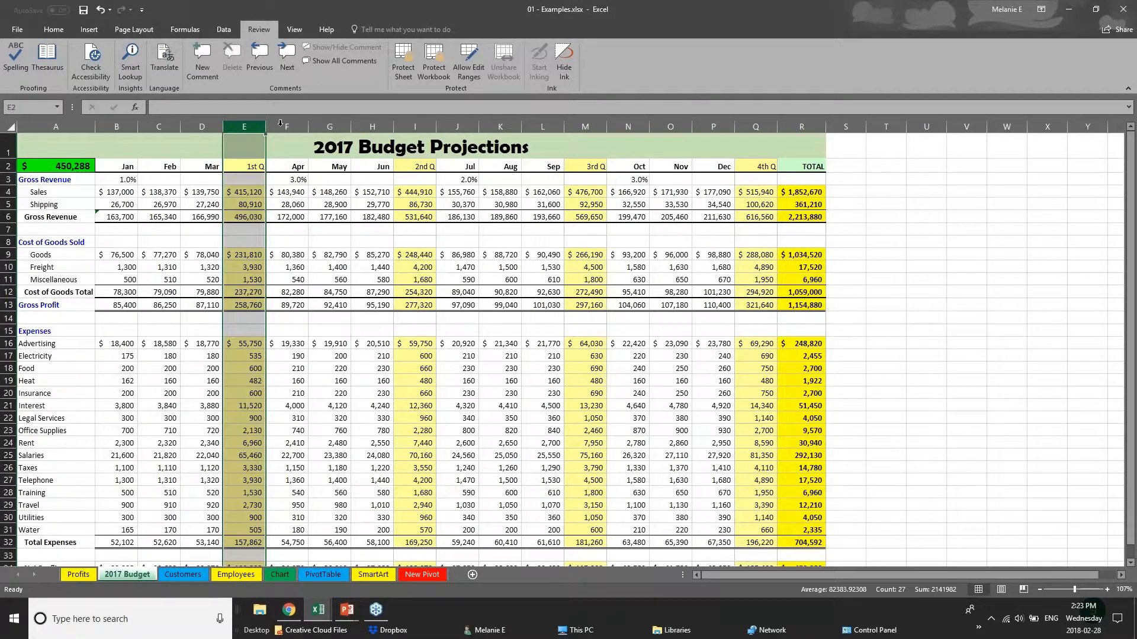
left_click(420, 125)
left_click(758, 122)
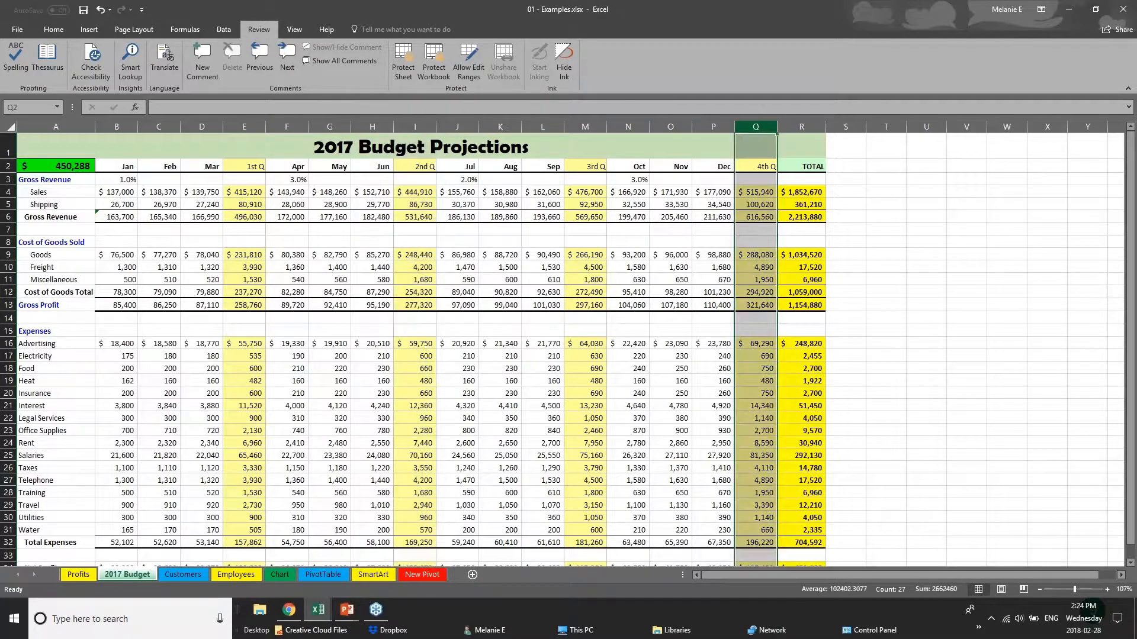
left_click(583, 126)
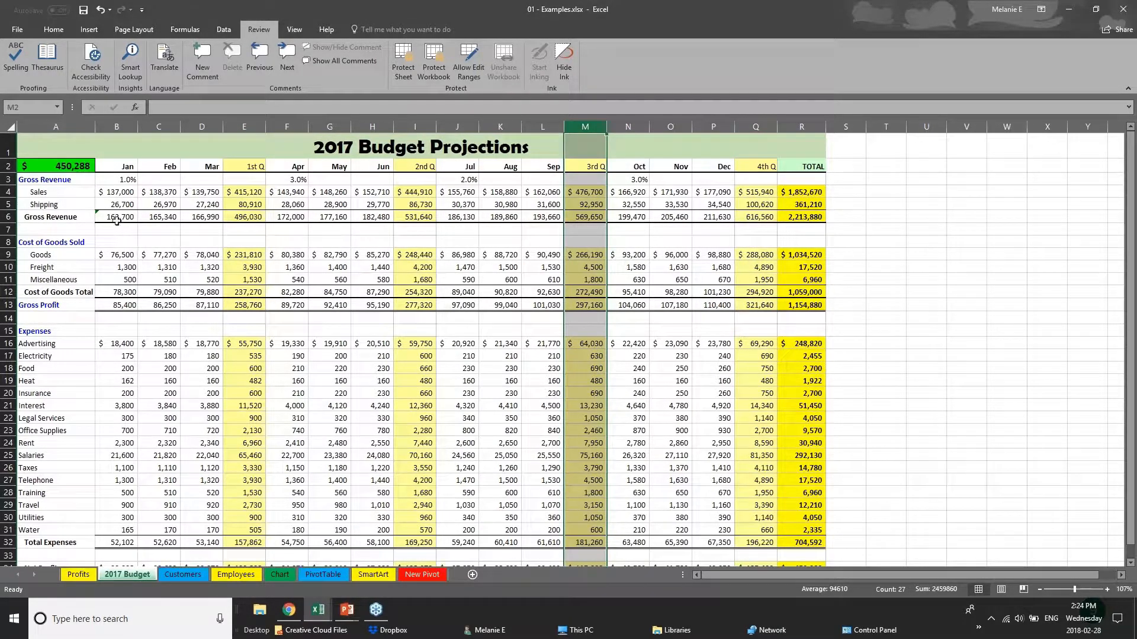
left_click_drag(117, 219, 817, 217)
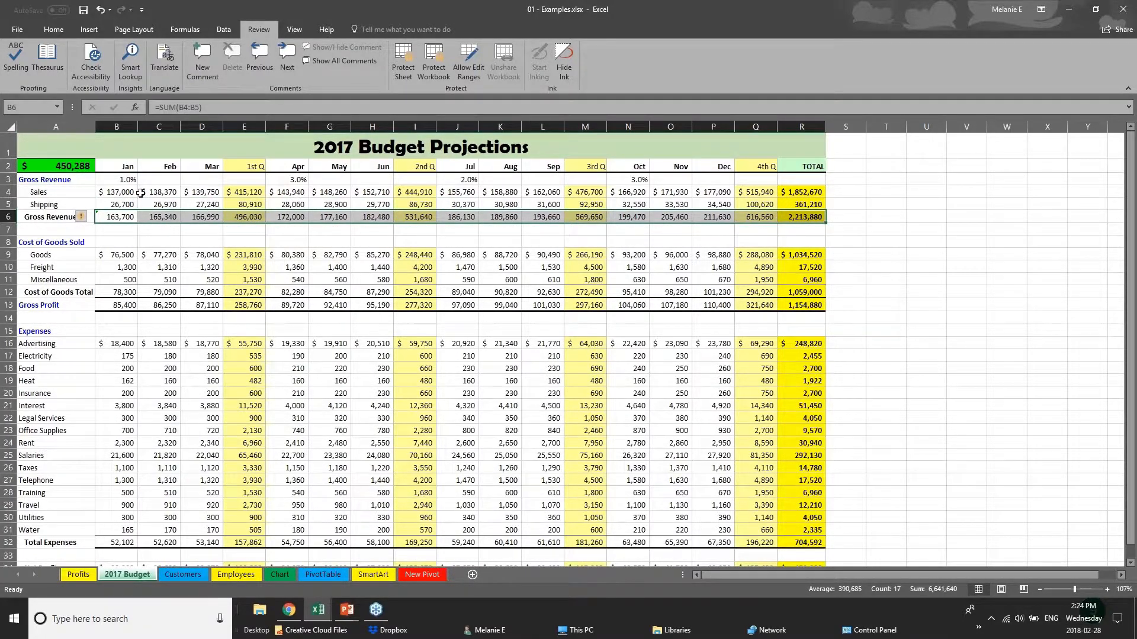
left_click_drag(127, 166, 800, 164)
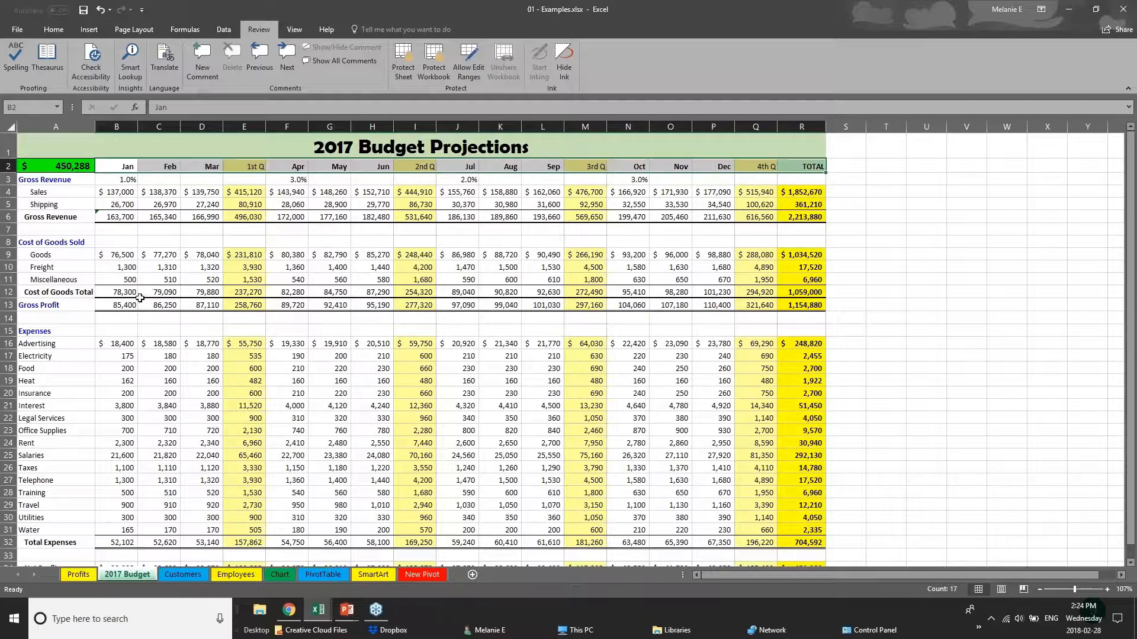
scroll(539, 491, "down", 1)
scroll(537, 496, "up", 1)
- Remove all borders from the entire 2017 Budget sheet using the No Border option
left_click(12, 127)
left_click(40, 31)
left_click(163, 71)
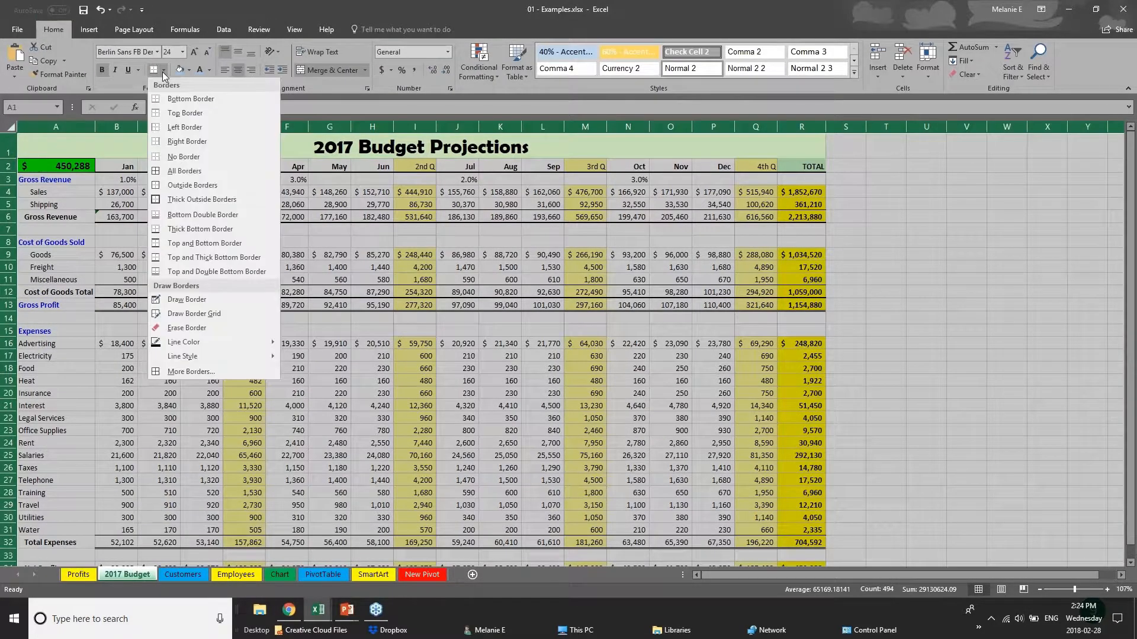
left_click(194, 158)
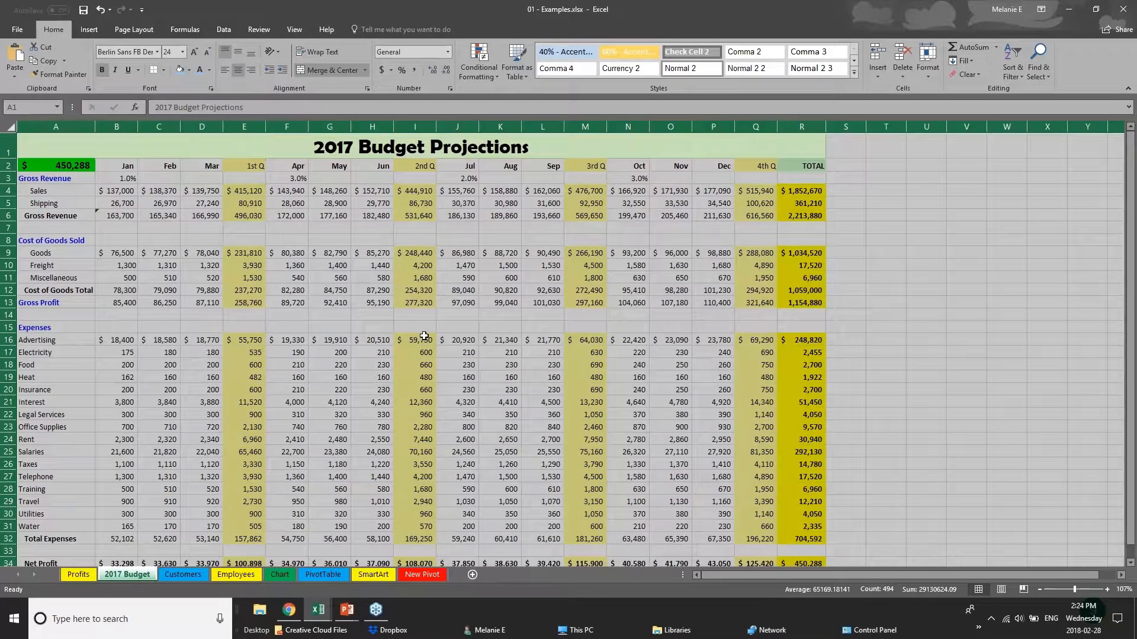
left_click(438, 323)
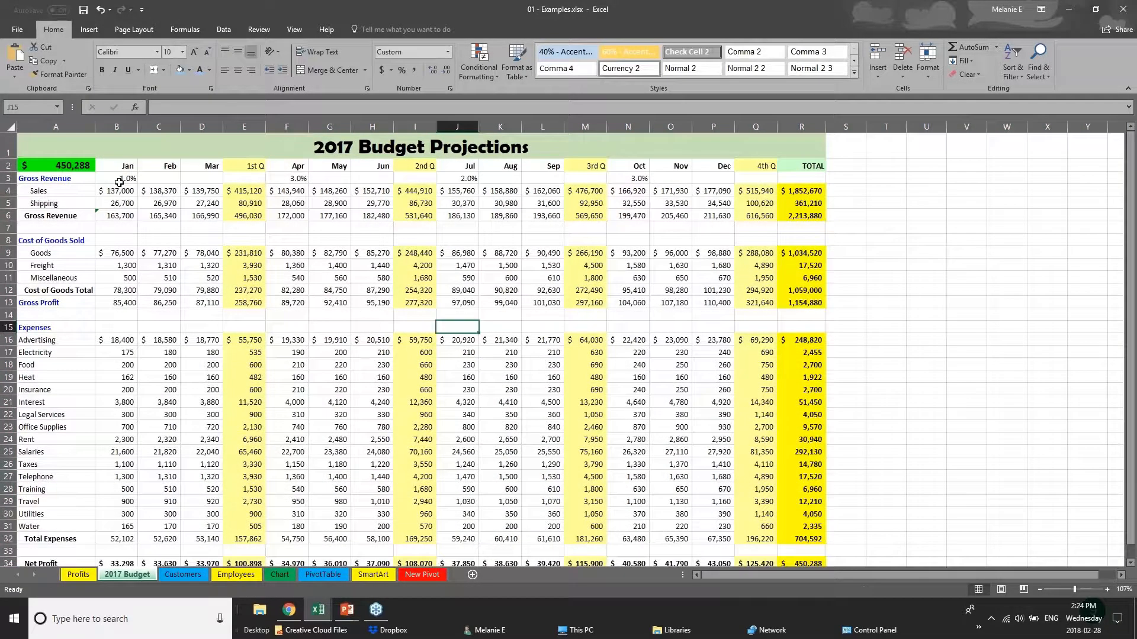
- Apply a Top and Bottom Border and a light blue fill to the header cells B2:R2, from Jan to TOTAL
left_click_drag(129, 170, 812, 167)
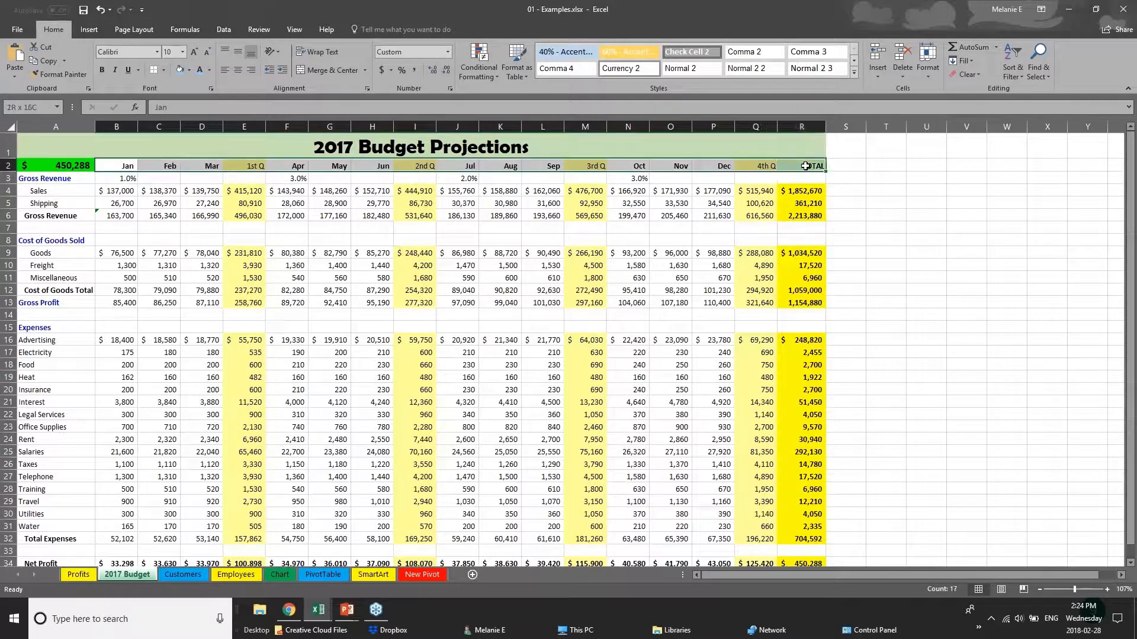
left_click(165, 70)
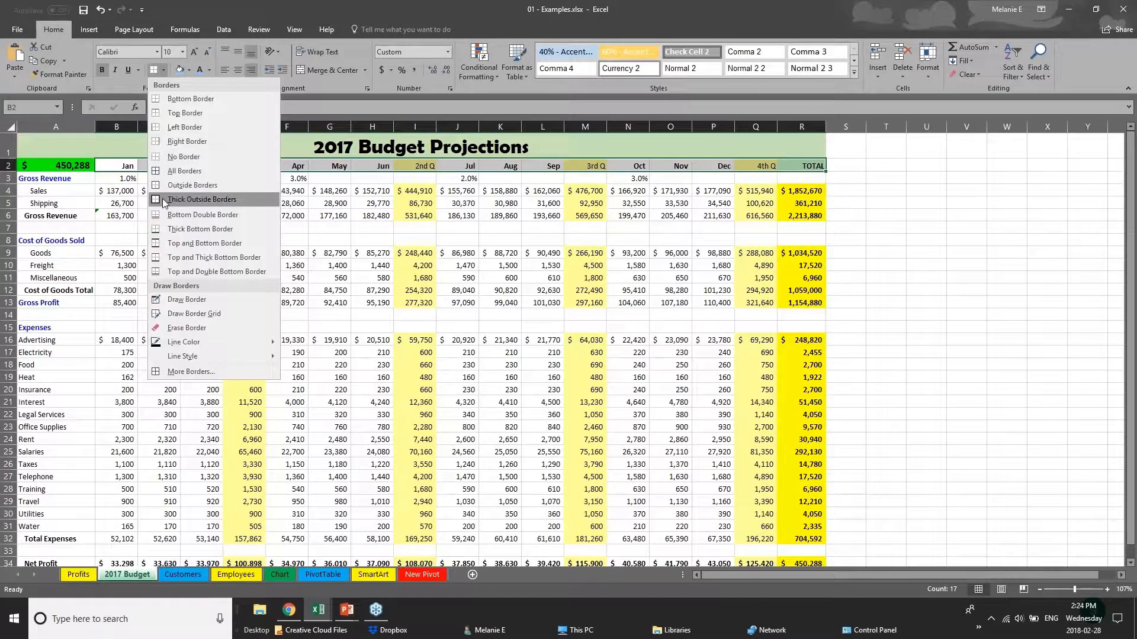
left_click(177, 243)
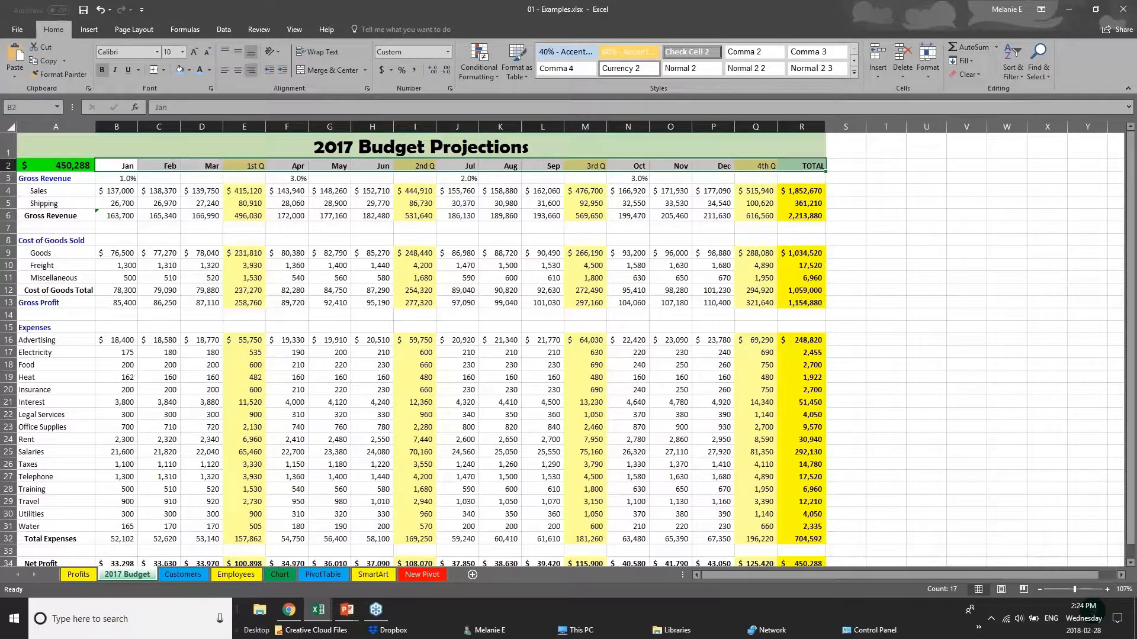
left_click(171, 276)
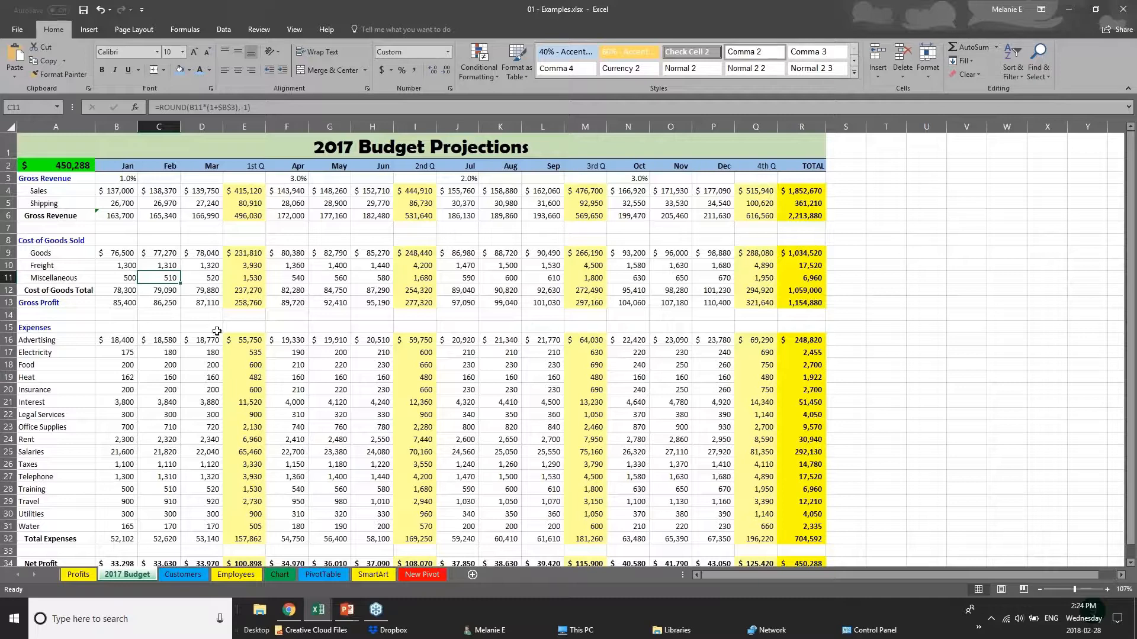
left_click(178, 212)
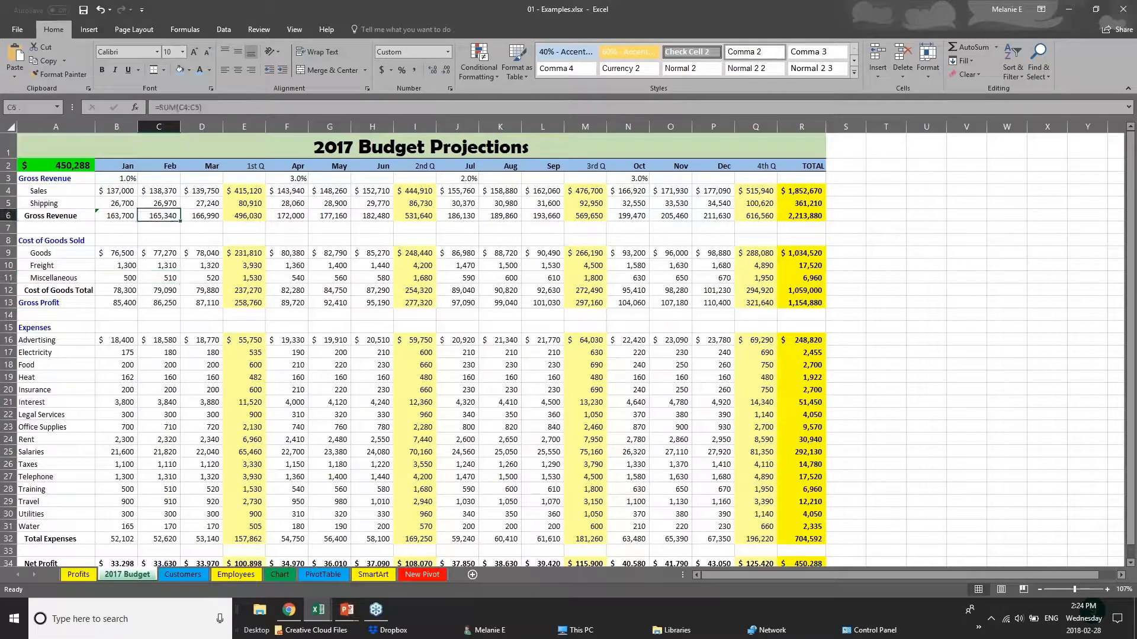
- Change the font of the title text "2017 Budget Projections" in merged cell A1 to Arial
left_click(349, 147)
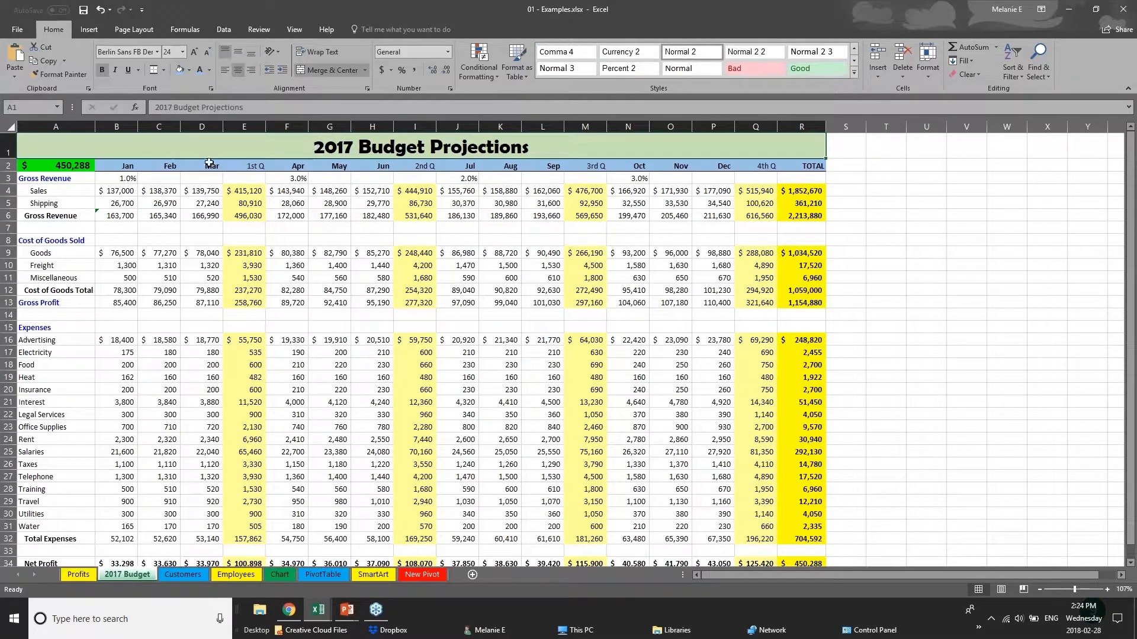
left_click(106, 191)
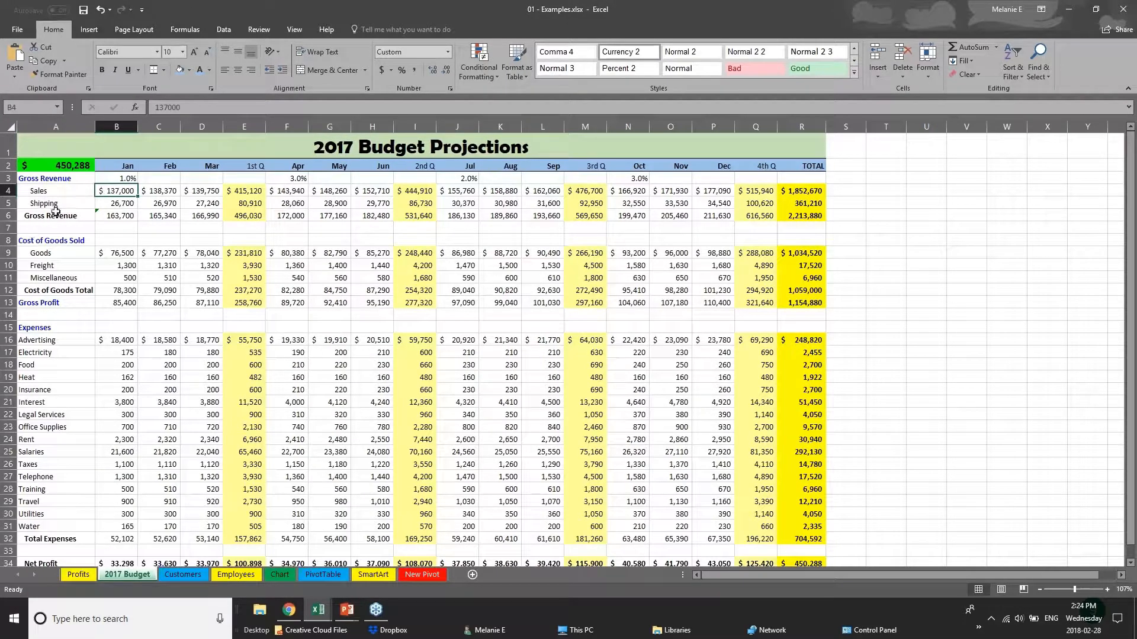
left_click(8, 147)
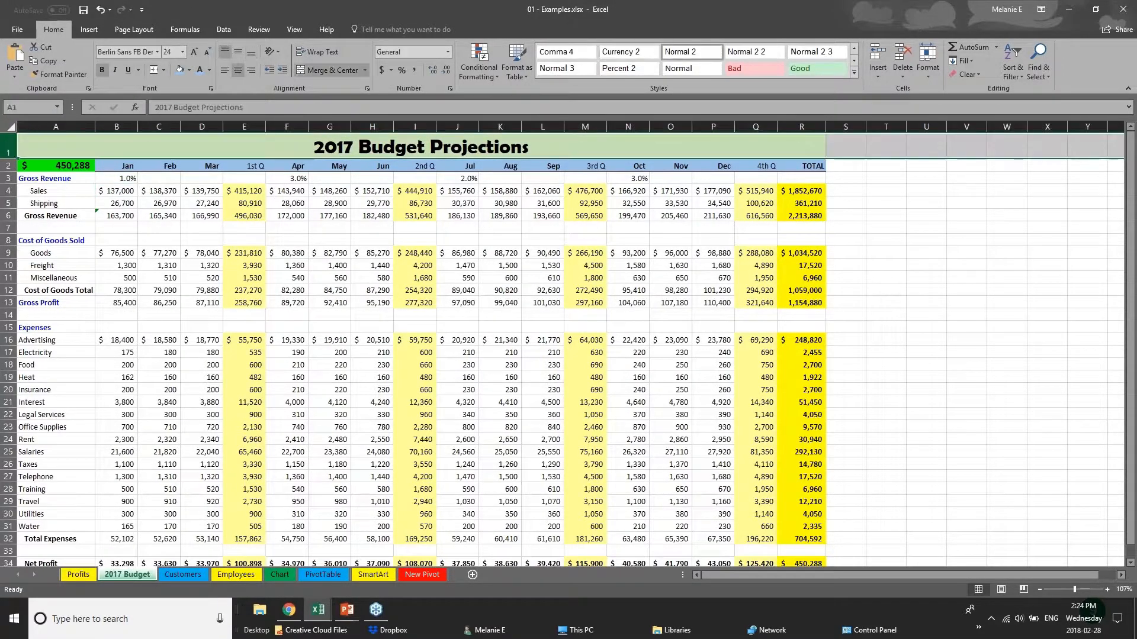
double_click(311, 148)
left_click_drag(311, 148, 530, 151)
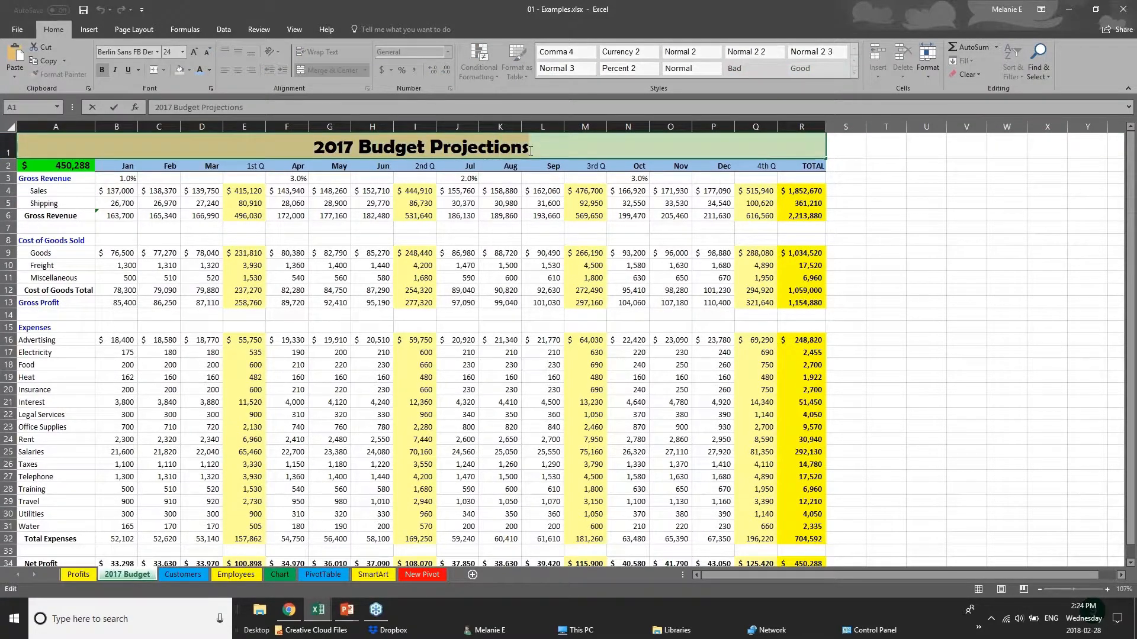
left_click(158, 52)
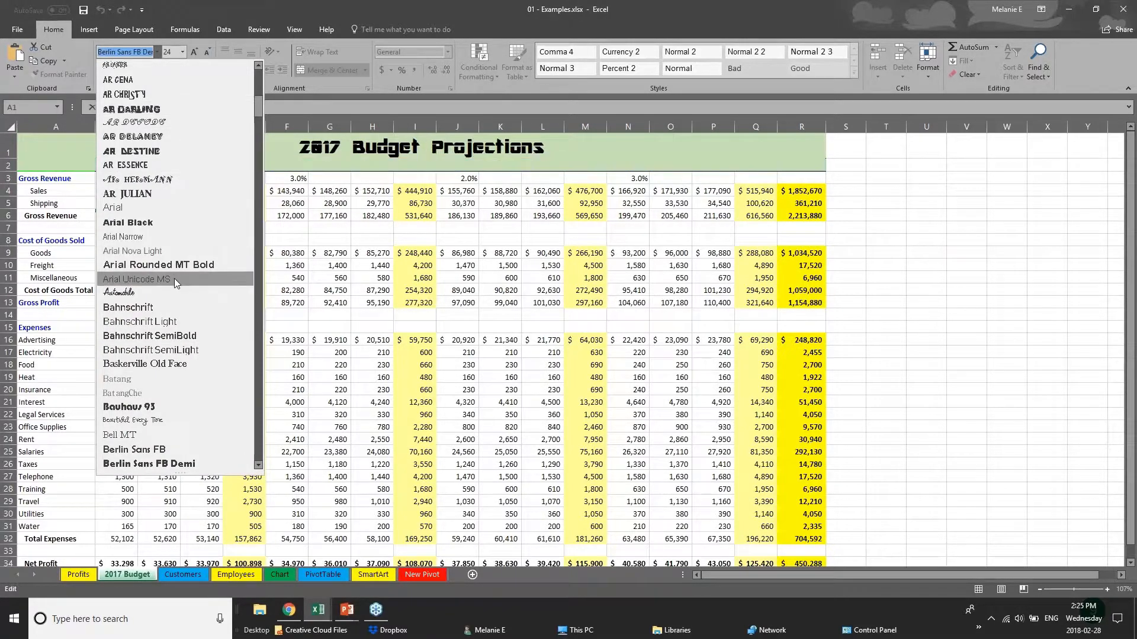
left_click(178, 209)
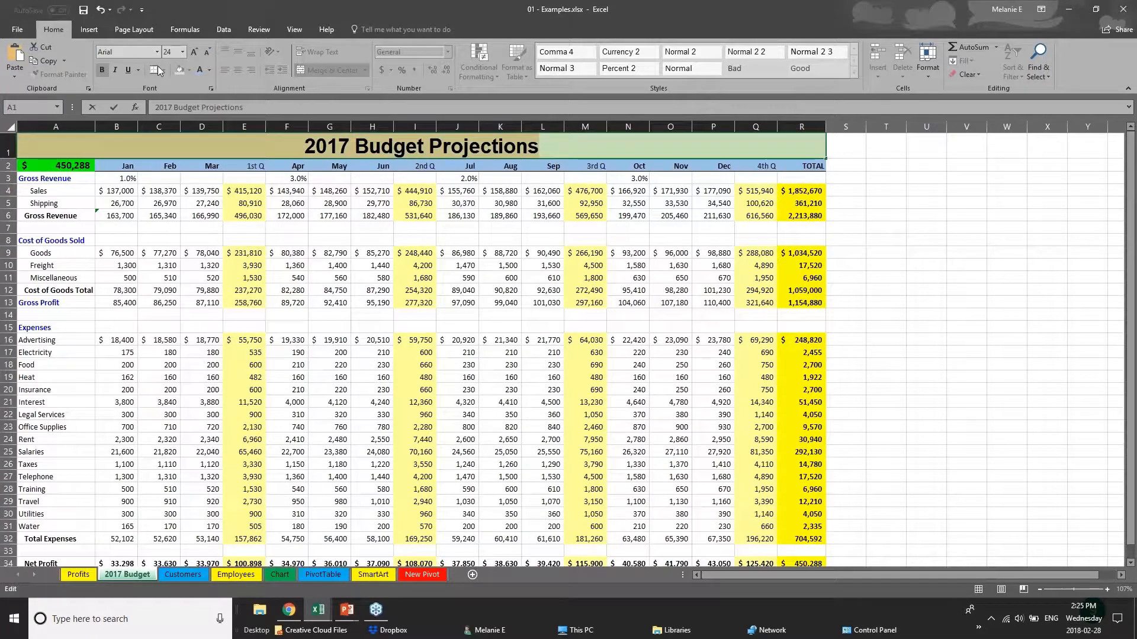
right_click(403, 149)
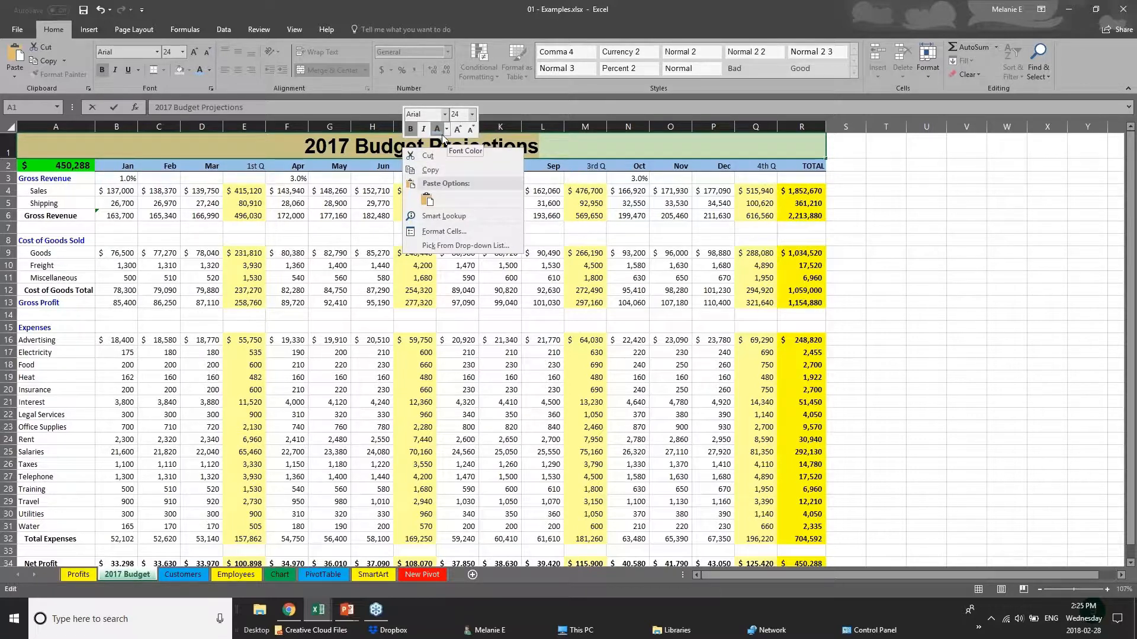
left_click(270, 144)
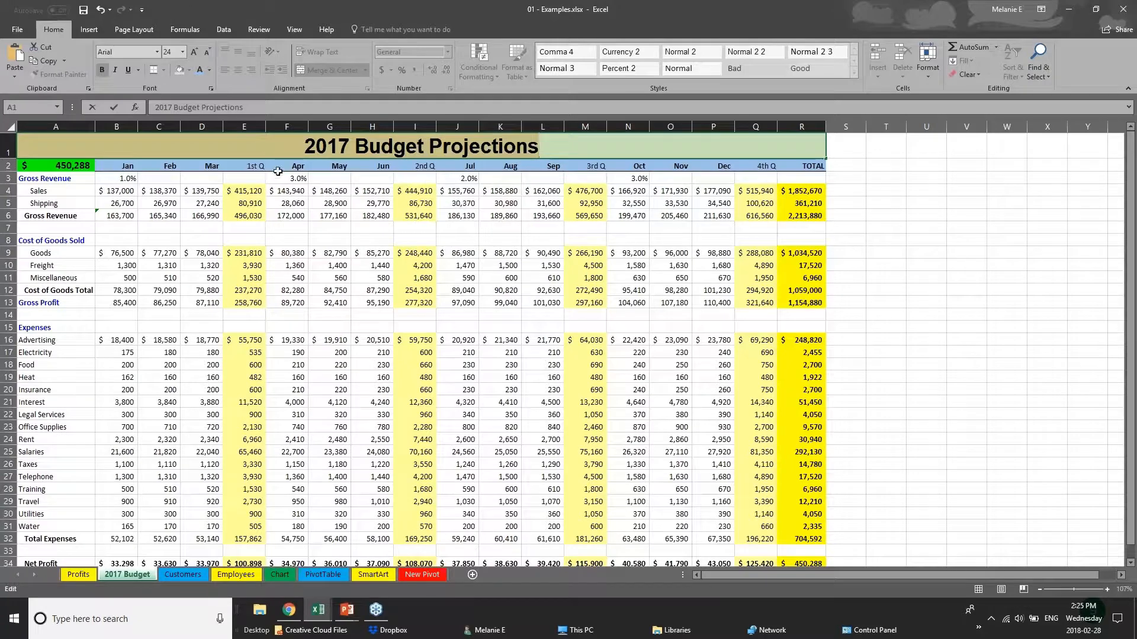
key("Escape")
left_click(300, 487)
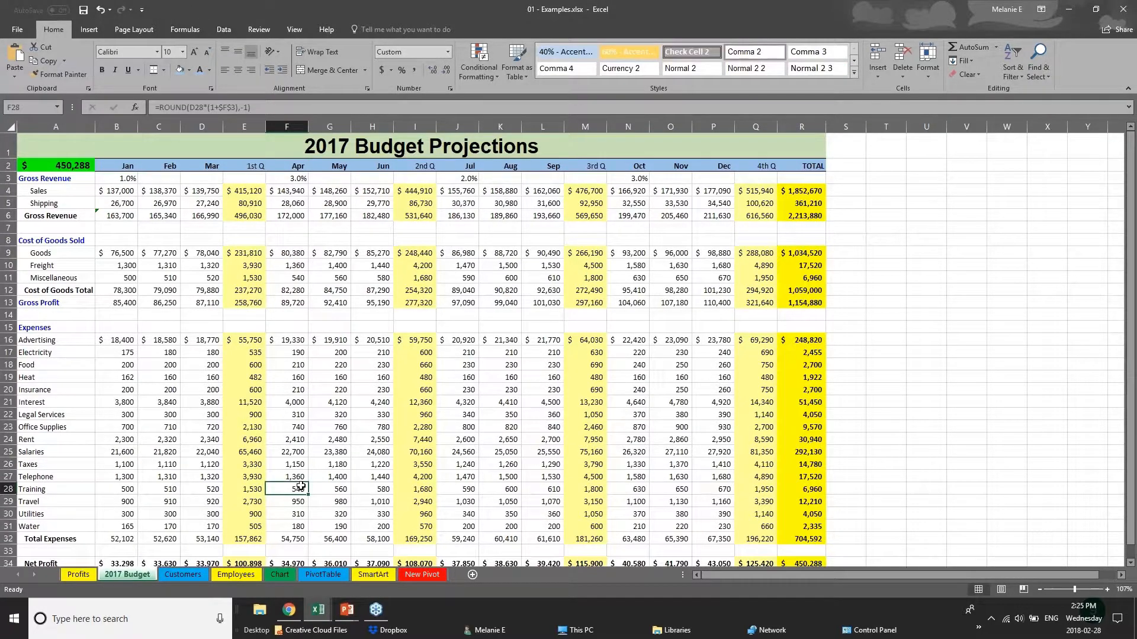
- Fill the Net Profit row, cells A34:R34, with a dark gray theme color and return to the start of the sheet
scroll(301, 487, "down", 3)
left_click_drag(808, 438, 23, 436)
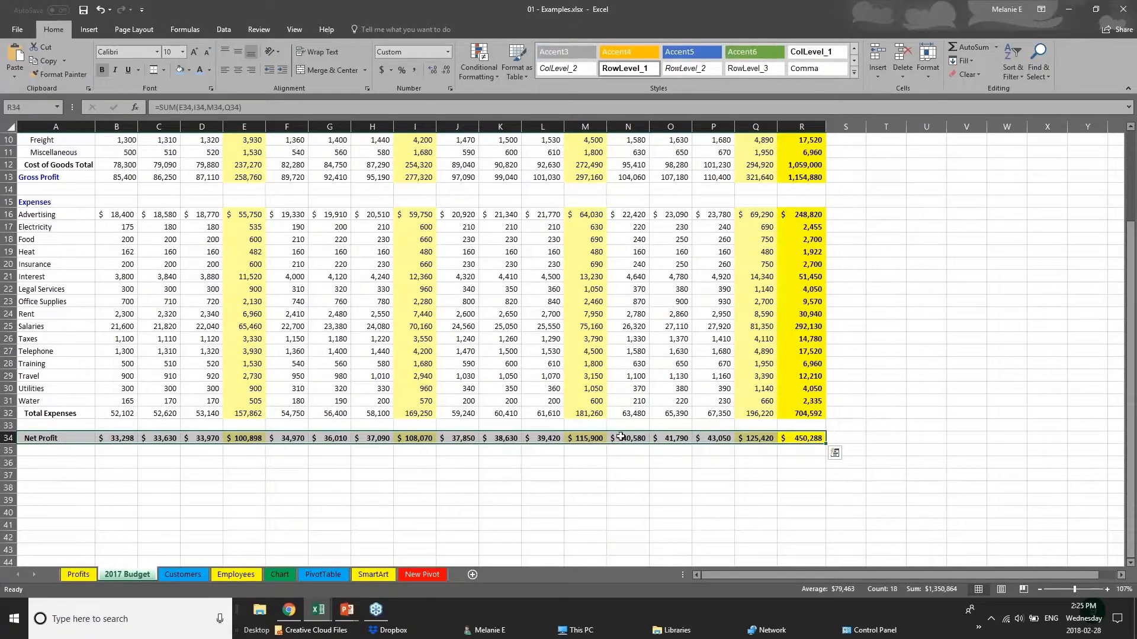
left_click(189, 70)
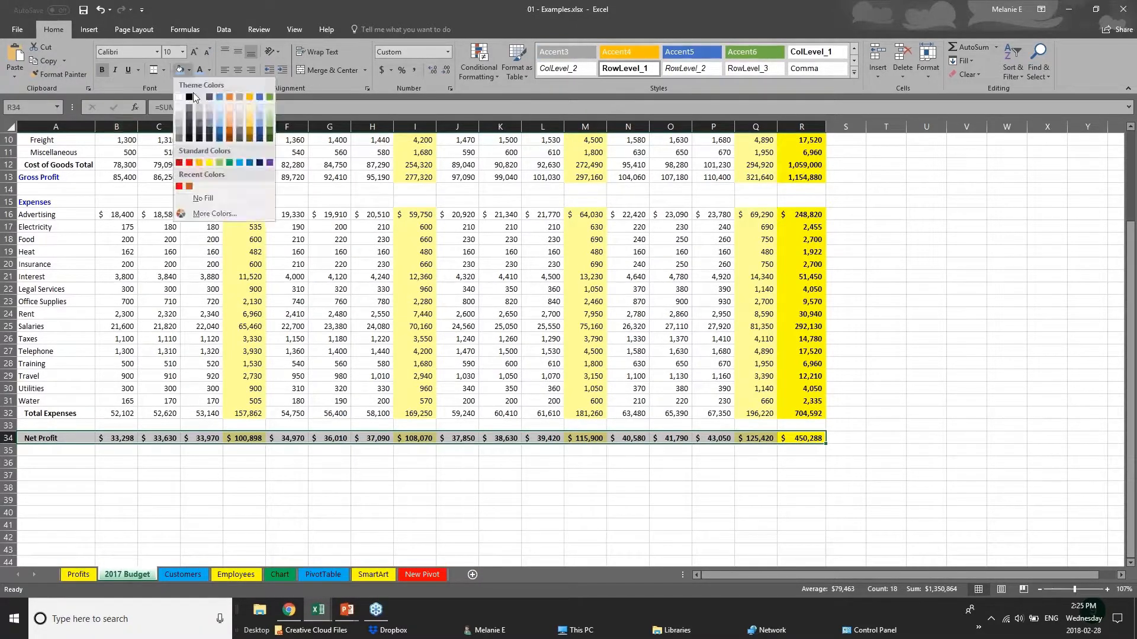
left_click(211, 121)
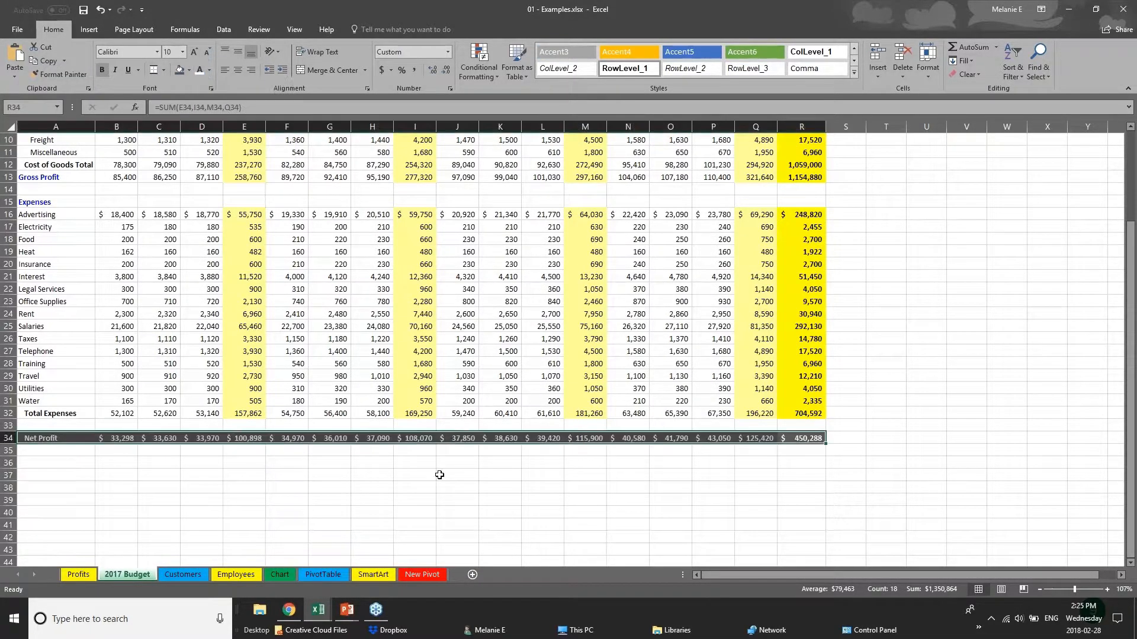
left_click(447, 465)
scroll(447, 464, "up", 1)
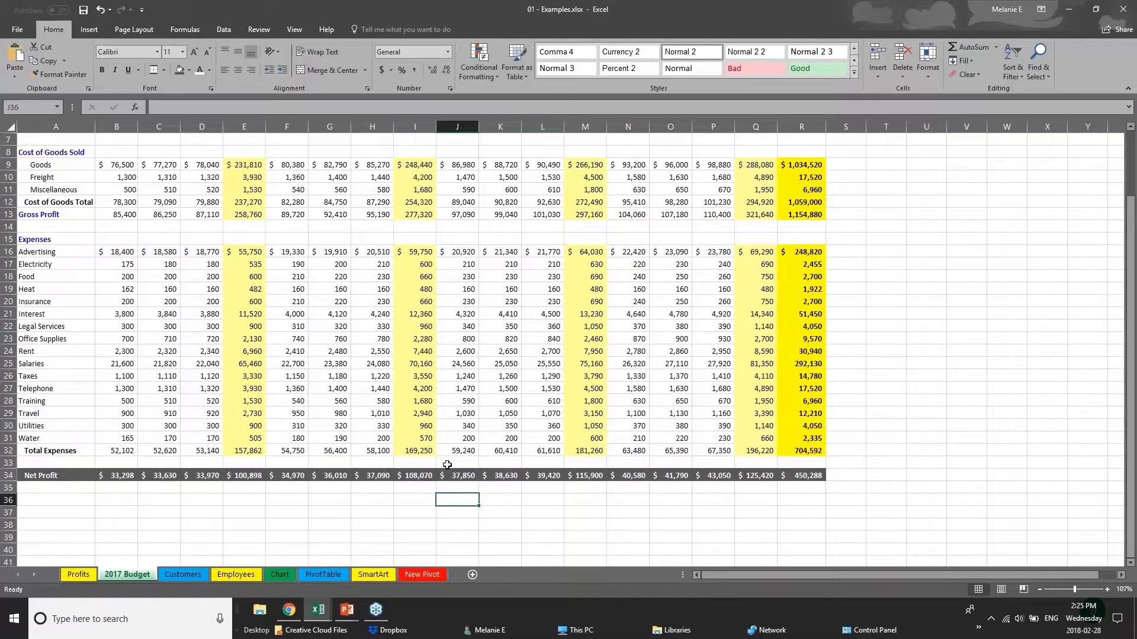
scroll(447, 465, "up", 2)
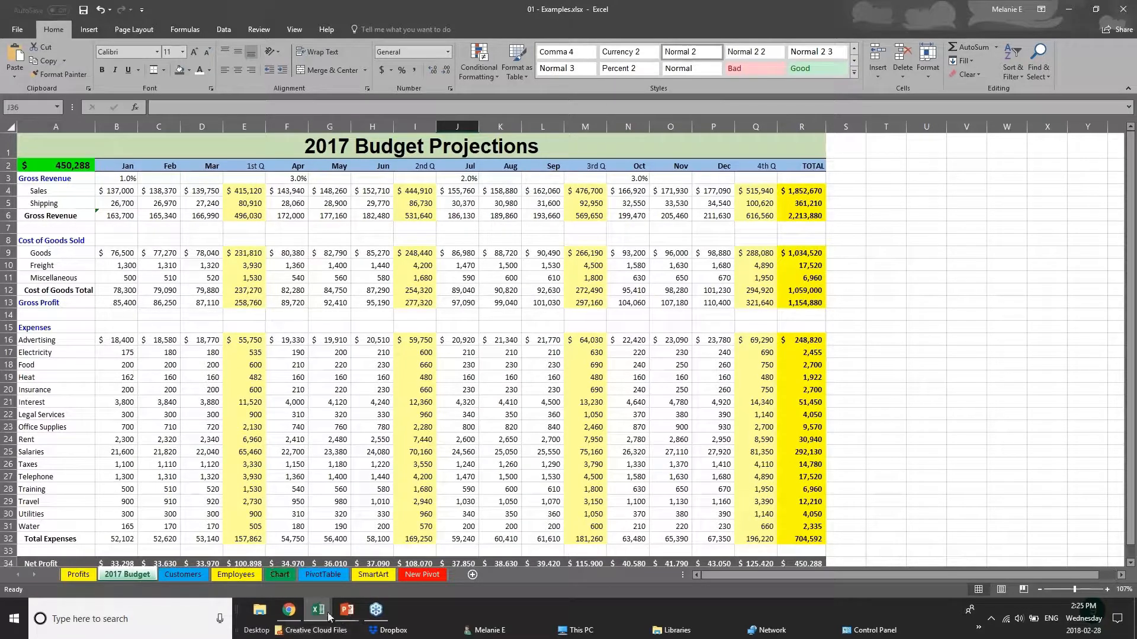
- Show the Creating Charts slide in PowerPoint, and review the USA quarterly values and TOTAL row in Webinar Sample Workbook v1.xlsx
left_click(346, 610)
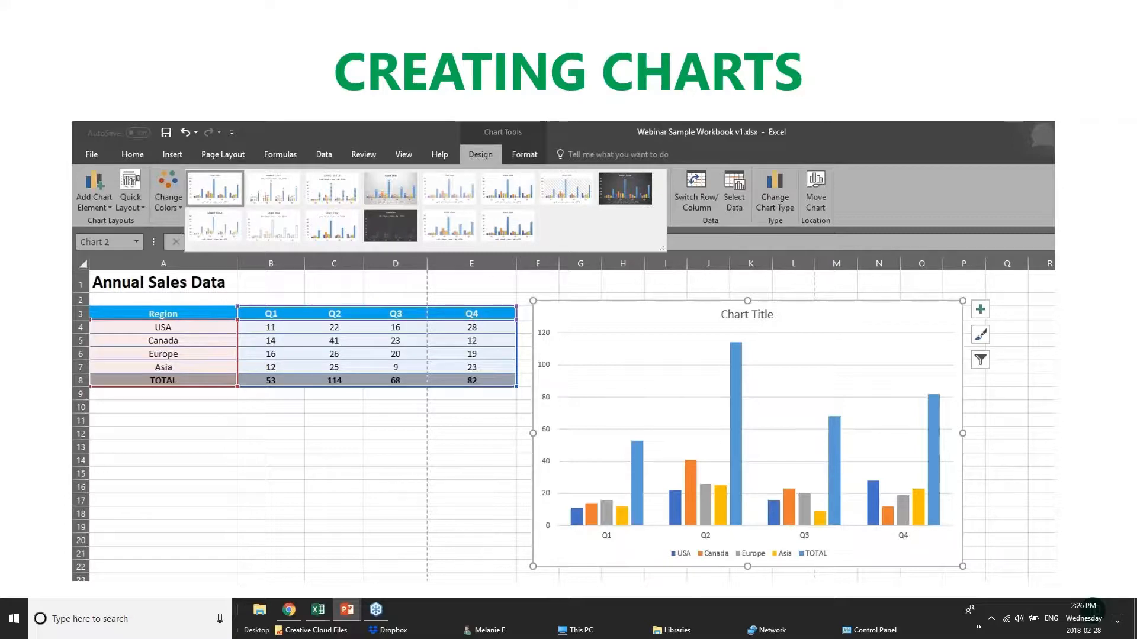
left_click(318, 610)
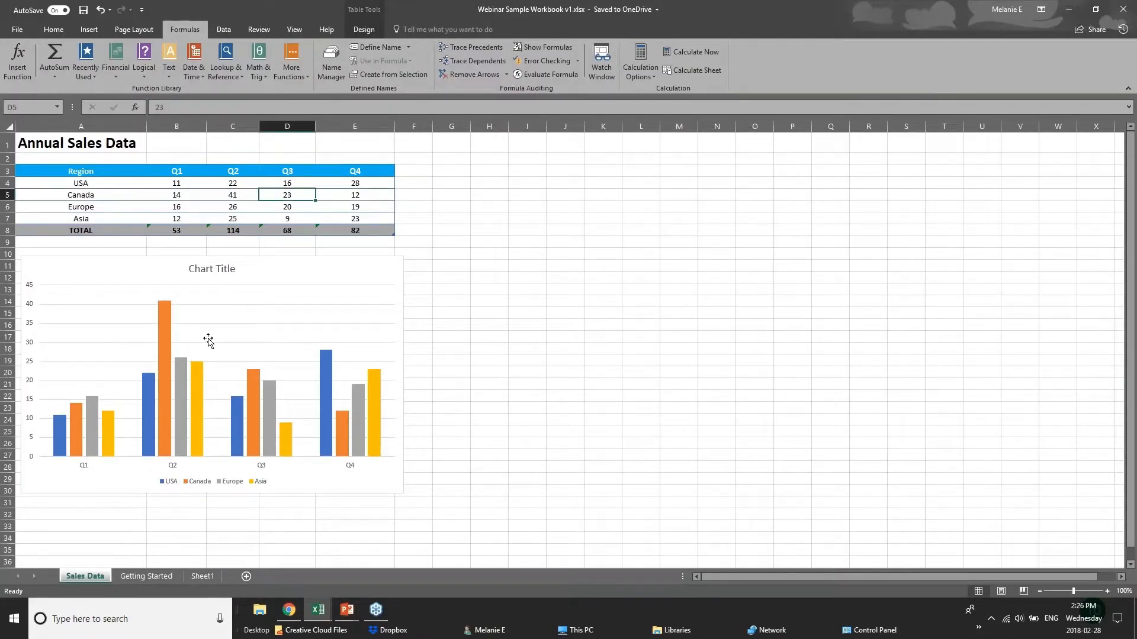
left_click(201, 187)
left_click(243, 187)
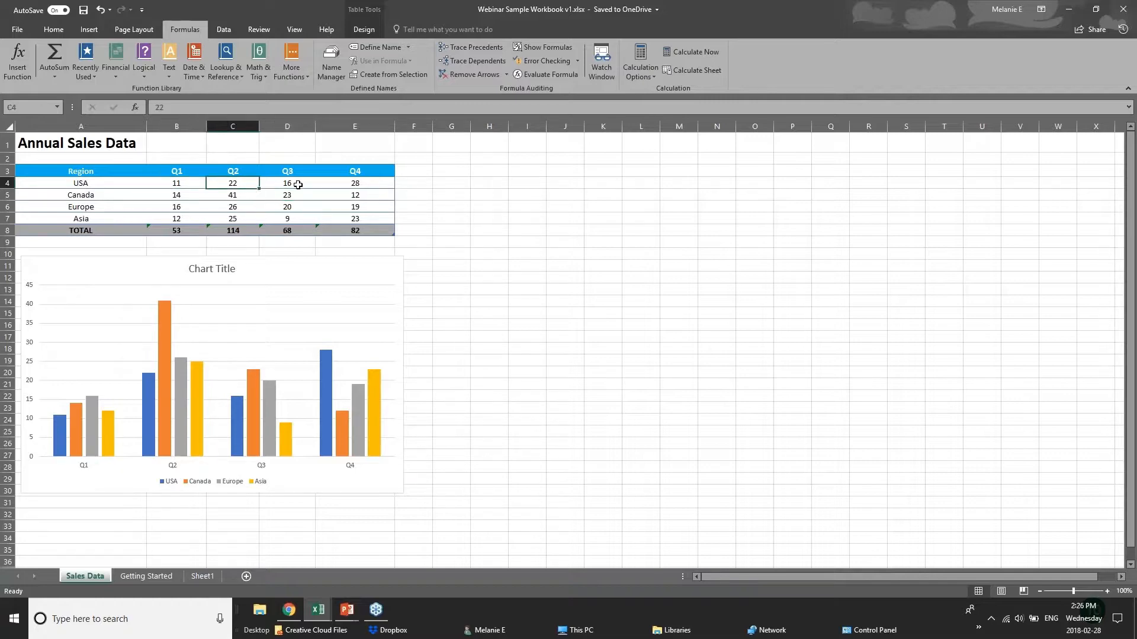
left_click(298, 184)
left_click(355, 181)
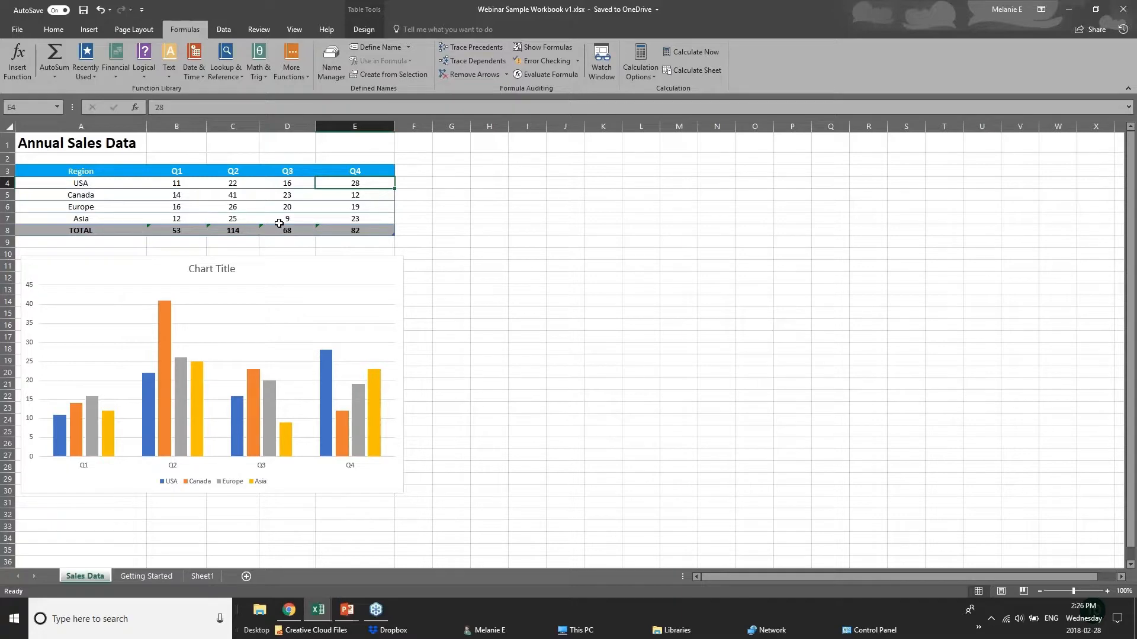
left_click(372, 229)
left_click(177, 230)
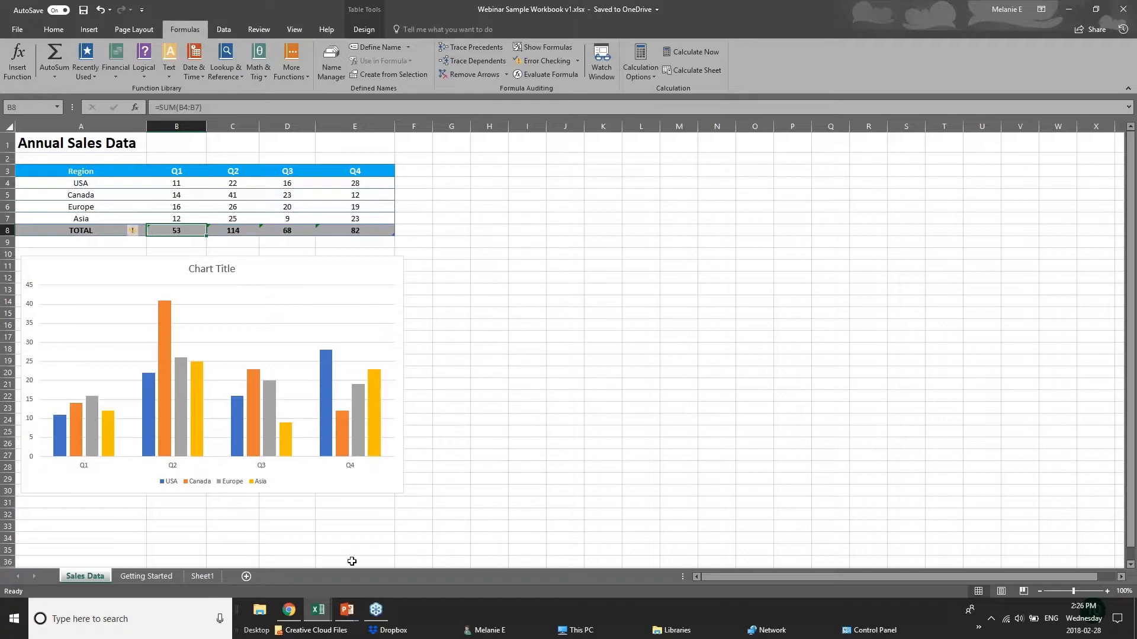
- Switch to the pivotTables.xlsx workbook with its PivotChart sheet on screen
left_click(315, 612)
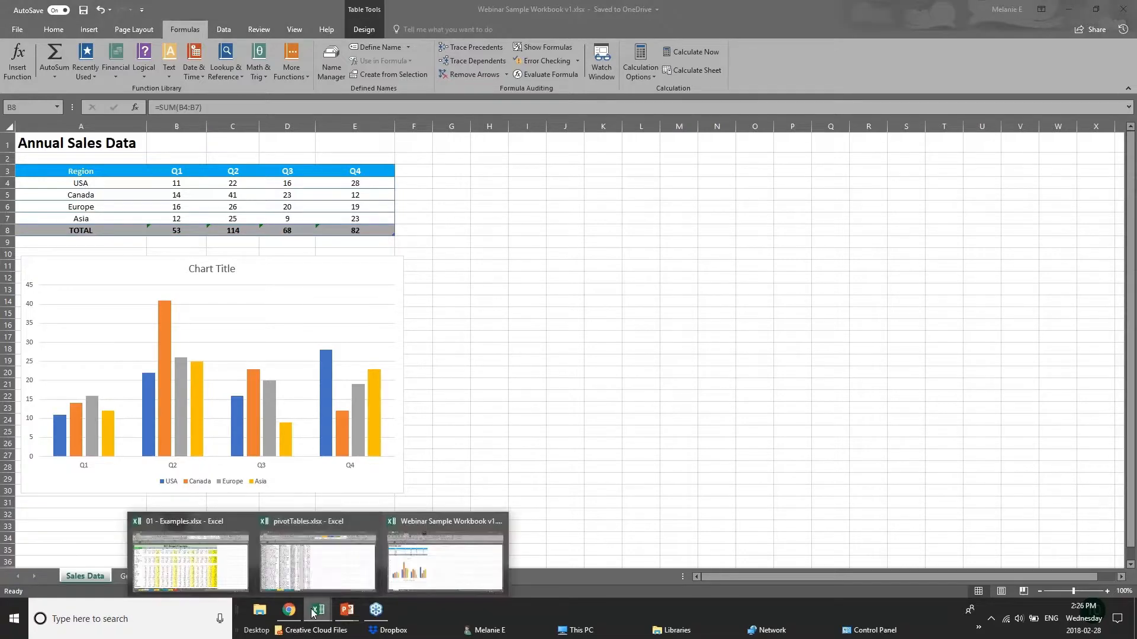
left_click(307, 570)
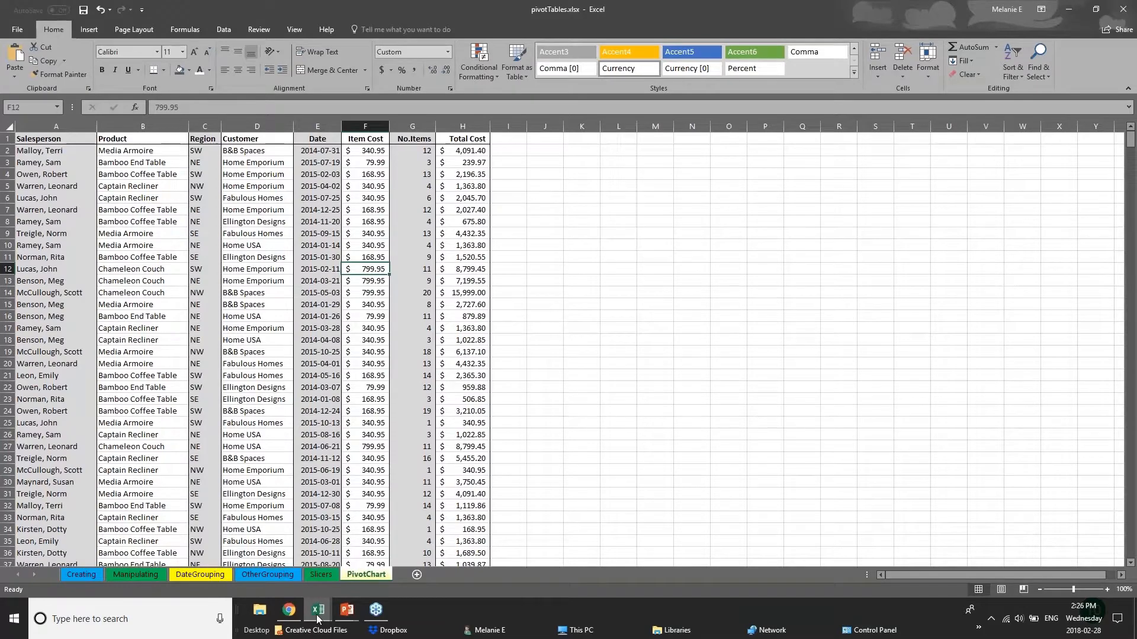
- Switch to the Chart sheet of 01 - Examples.xlsx and delete the existing Furniture Sales by Region chart
left_click(235, 578)
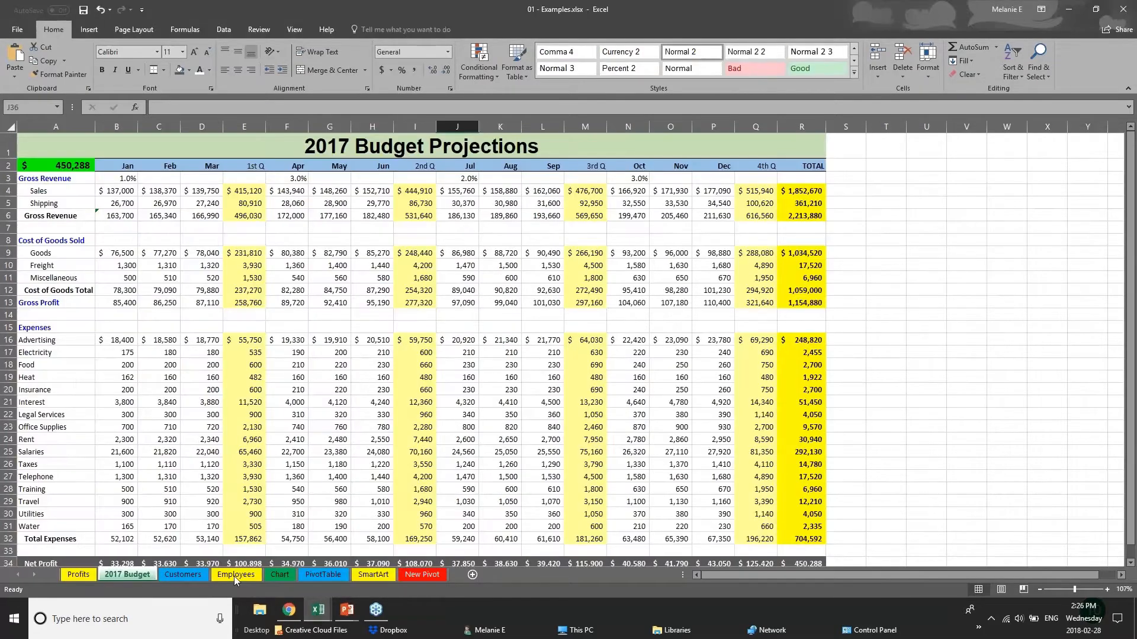
left_click(279, 573)
left_click_drag(741, 355, 891, 373)
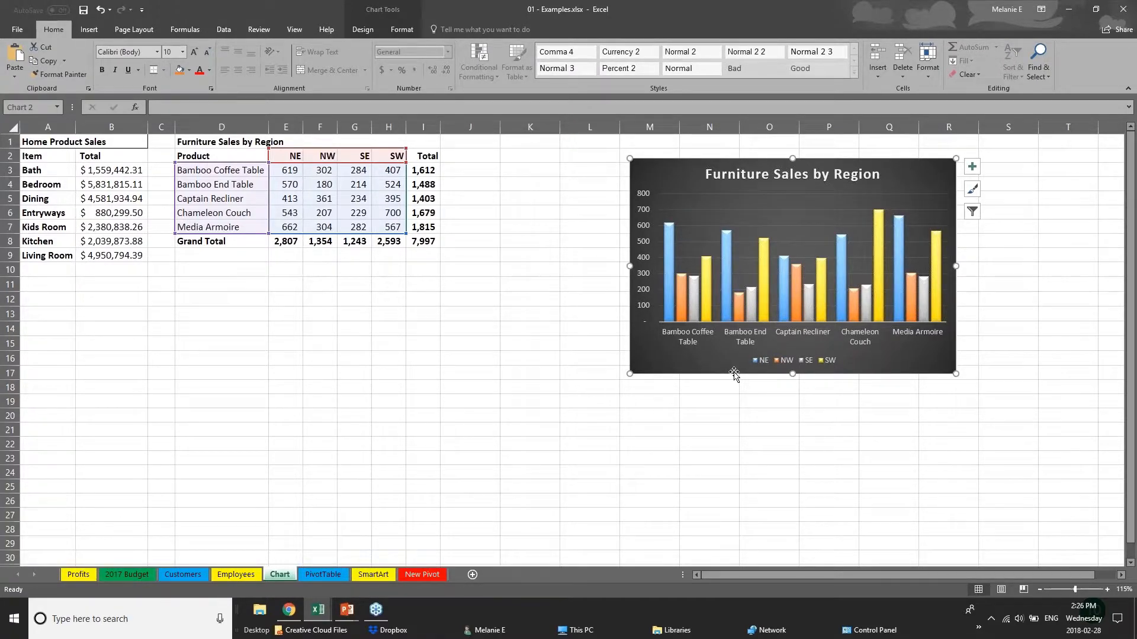
left_click_drag(743, 370, 851, 366)
key("Delete")
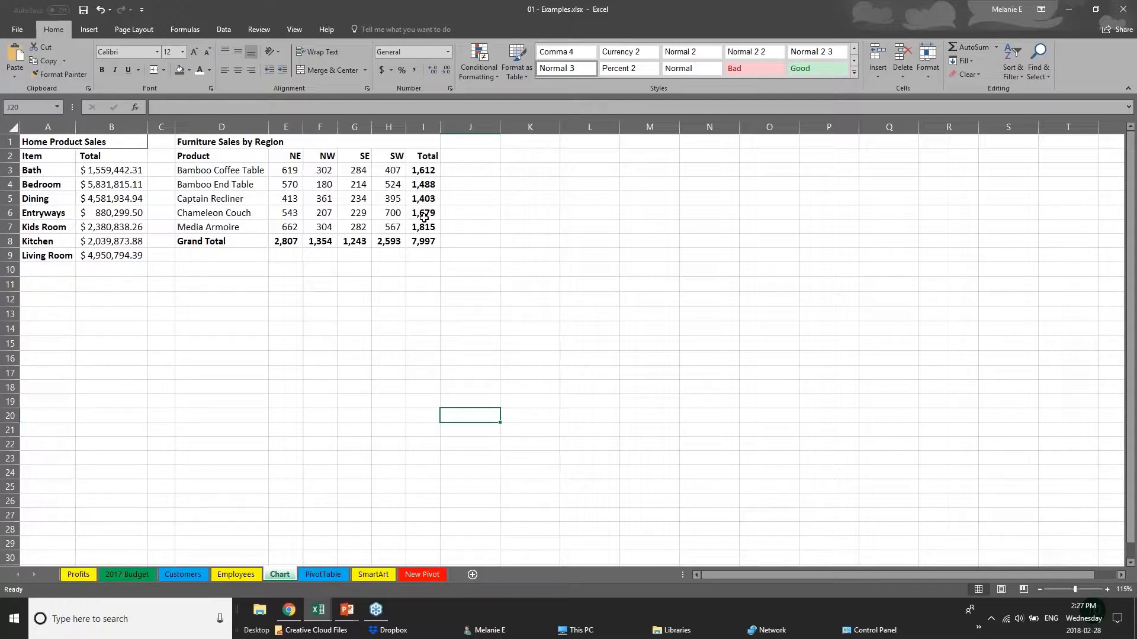
- Examine the Total column I3:I8 and the Grand Total row D8:I8 of the Furniture Sales by Region table
left_click(208, 156)
left_click(305, 316)
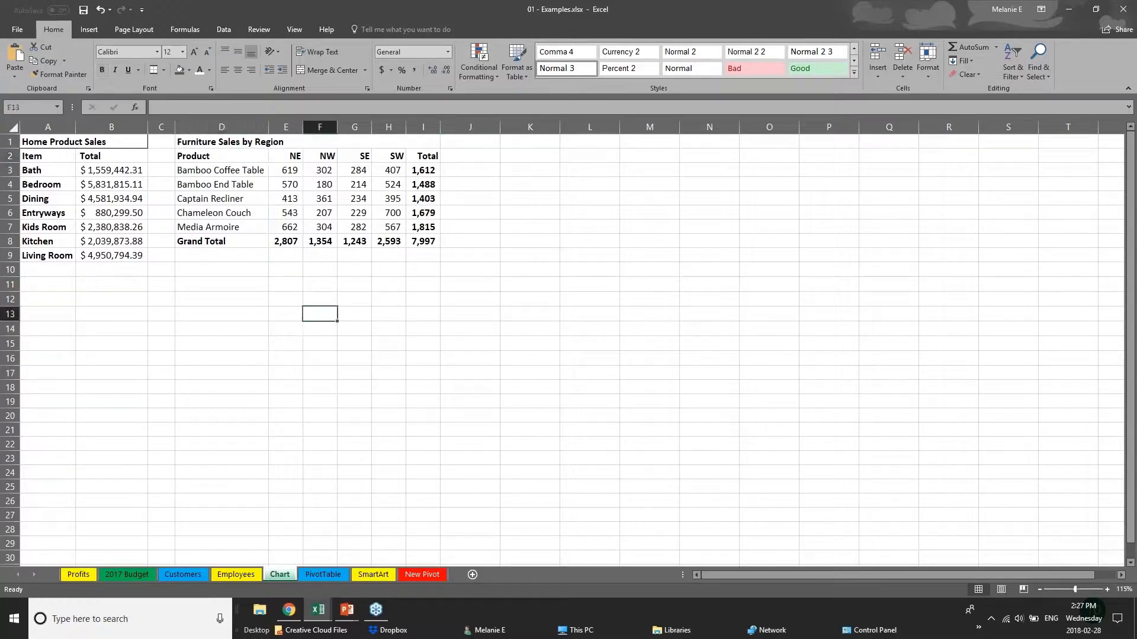
left_click_drag(422, 172, 435, 235)
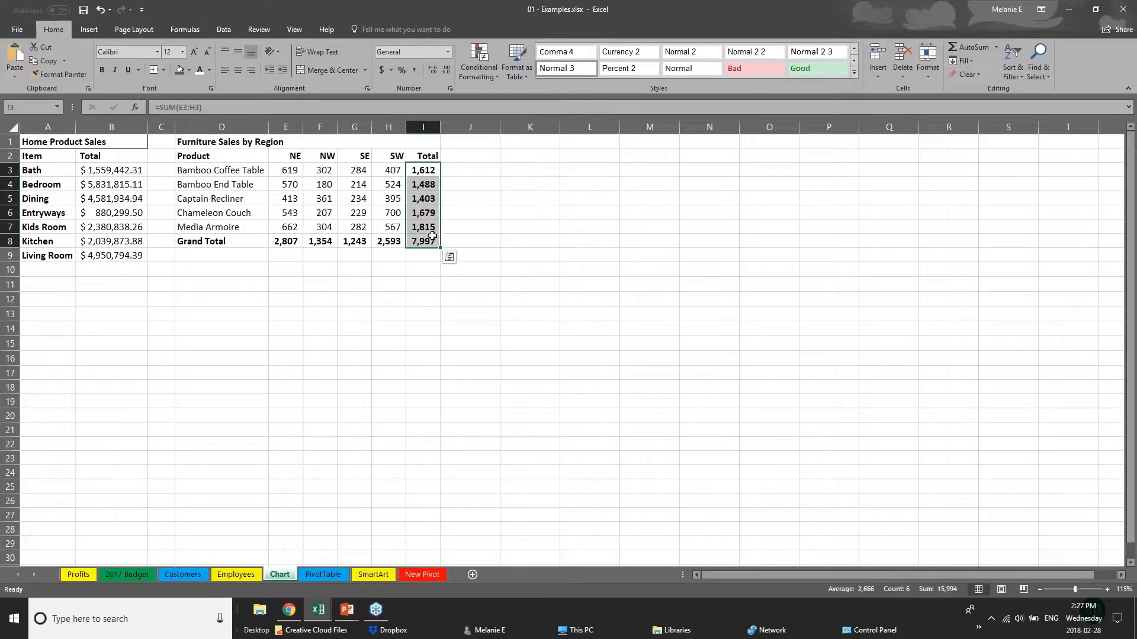
left_click(229, 241)
left_click_drag(295, 238, 426, 242)
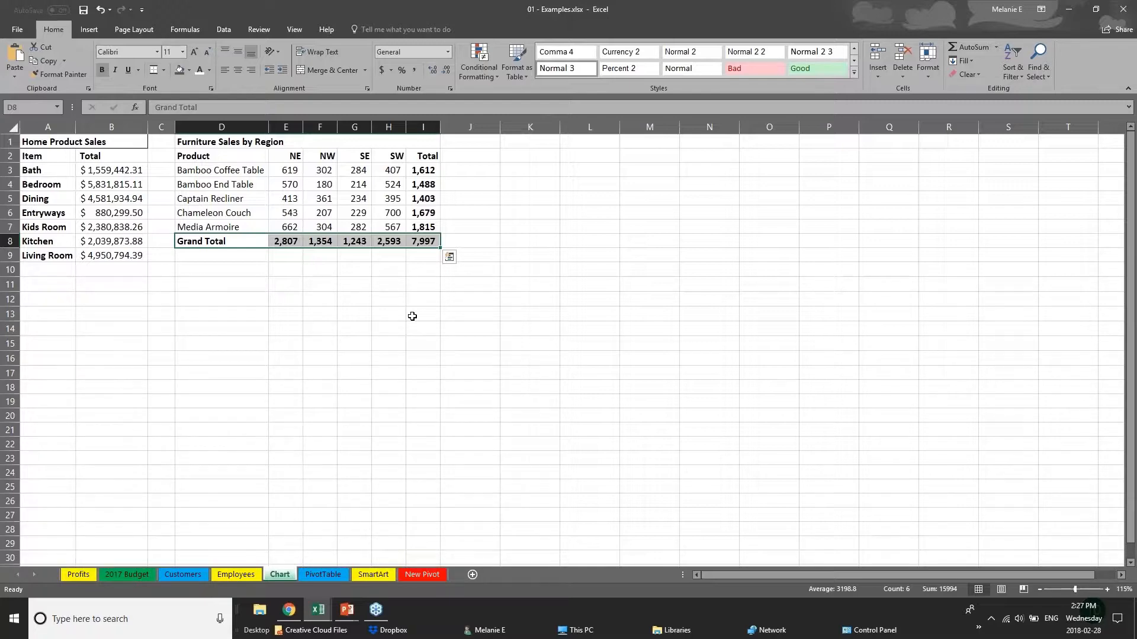
left_click(286, 302)
- Select the product and region data in D2:H7, excluding the totals, and open the recommended charts for it
left_click_drag(198, 157, 397, 227)
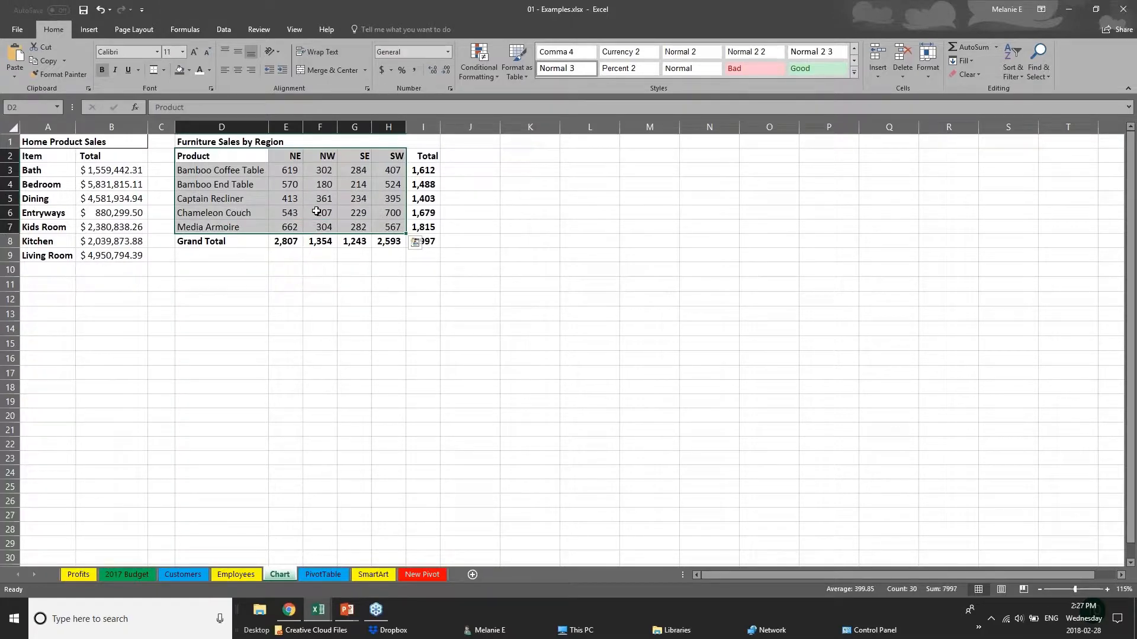
left_click(89, 30)
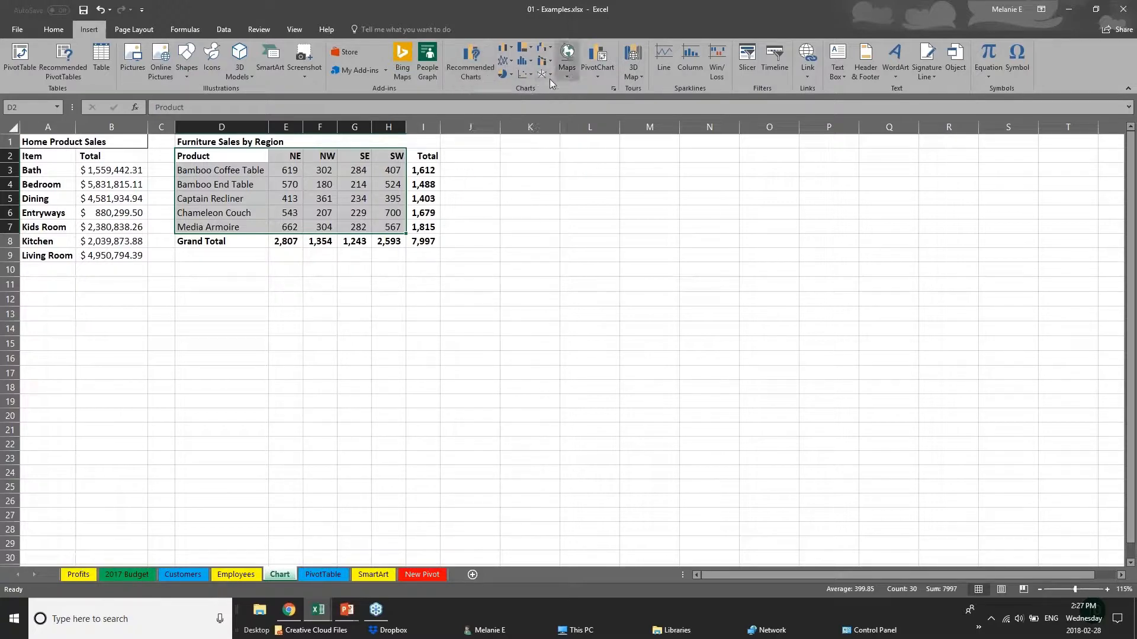
left_click(531, 49)
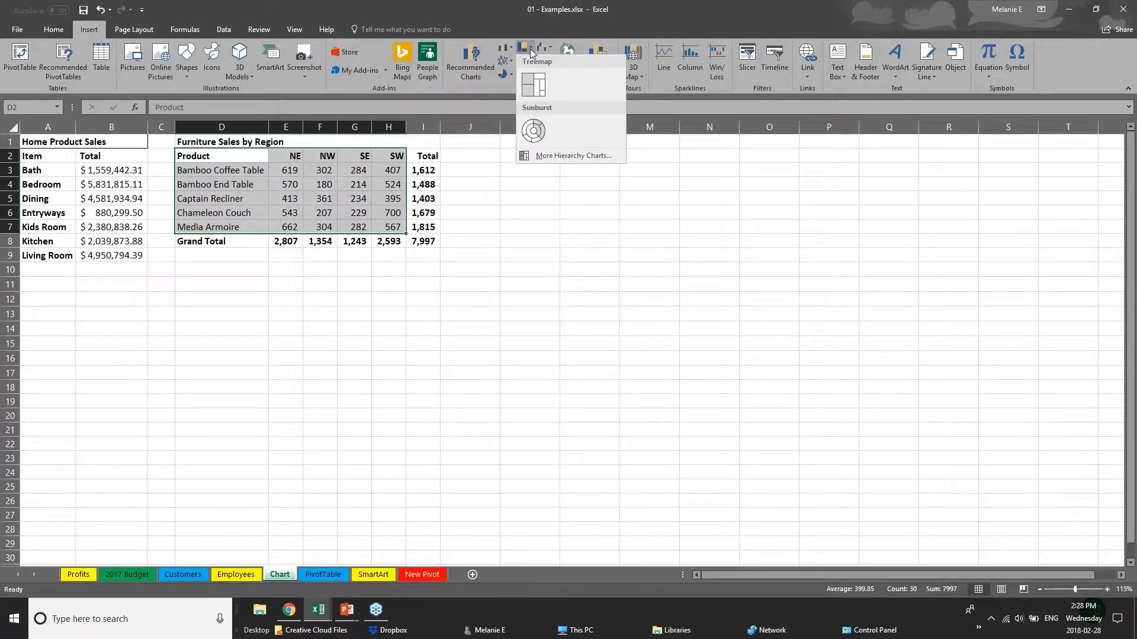
left_click(513, 48)
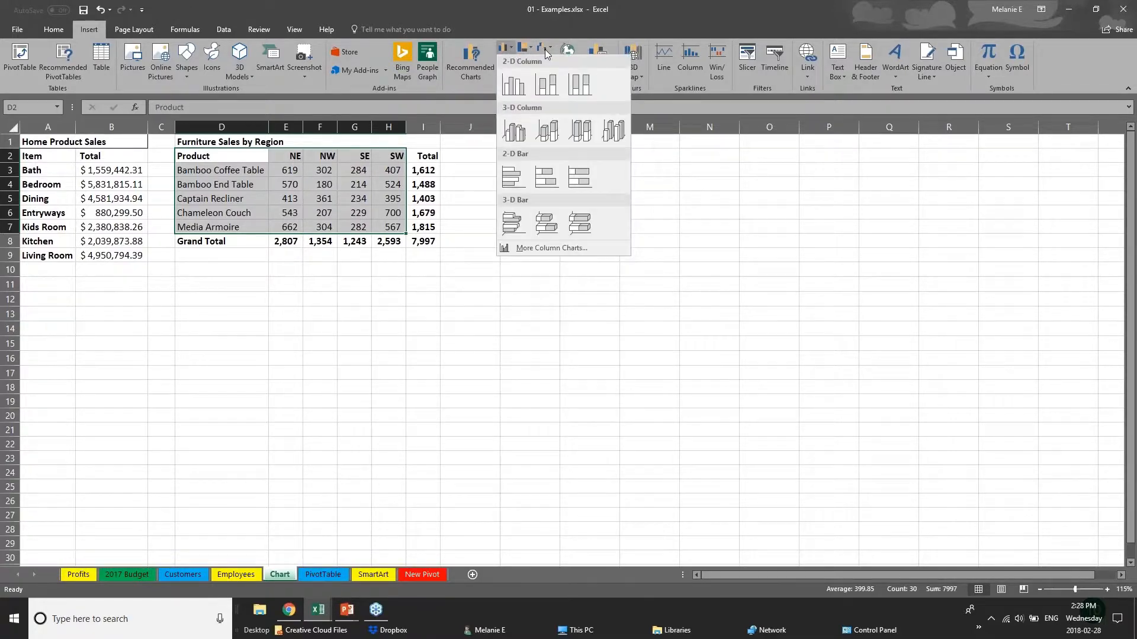
left_click(460, 65)
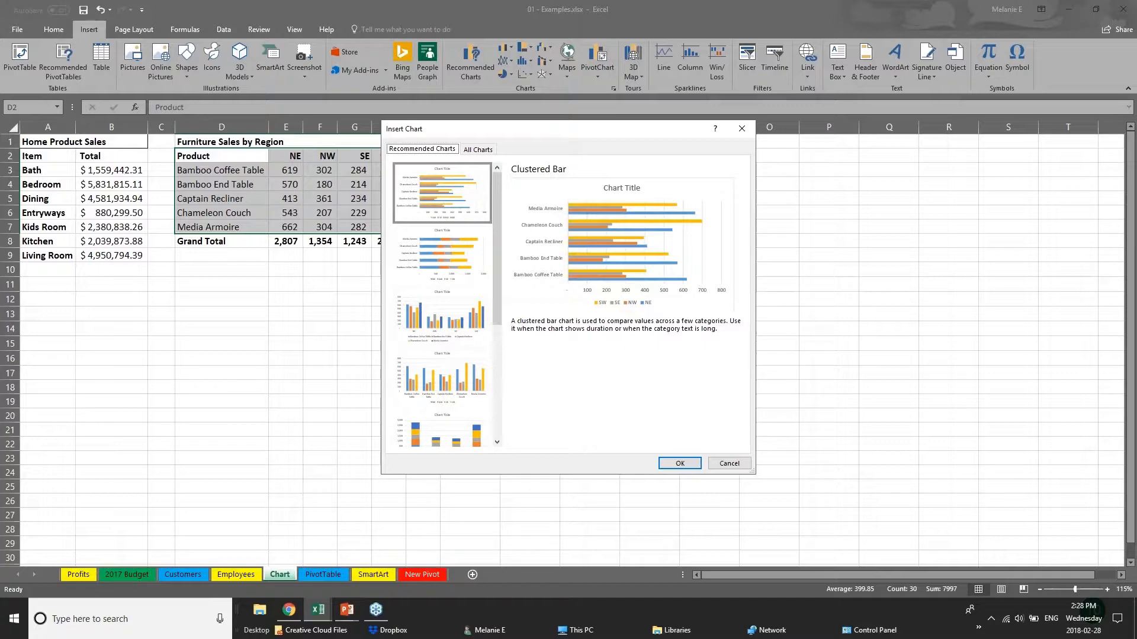
- Compare the previews of the recommended charts, including stacked bar, clustered column and stacked column
left_click(445, 273)
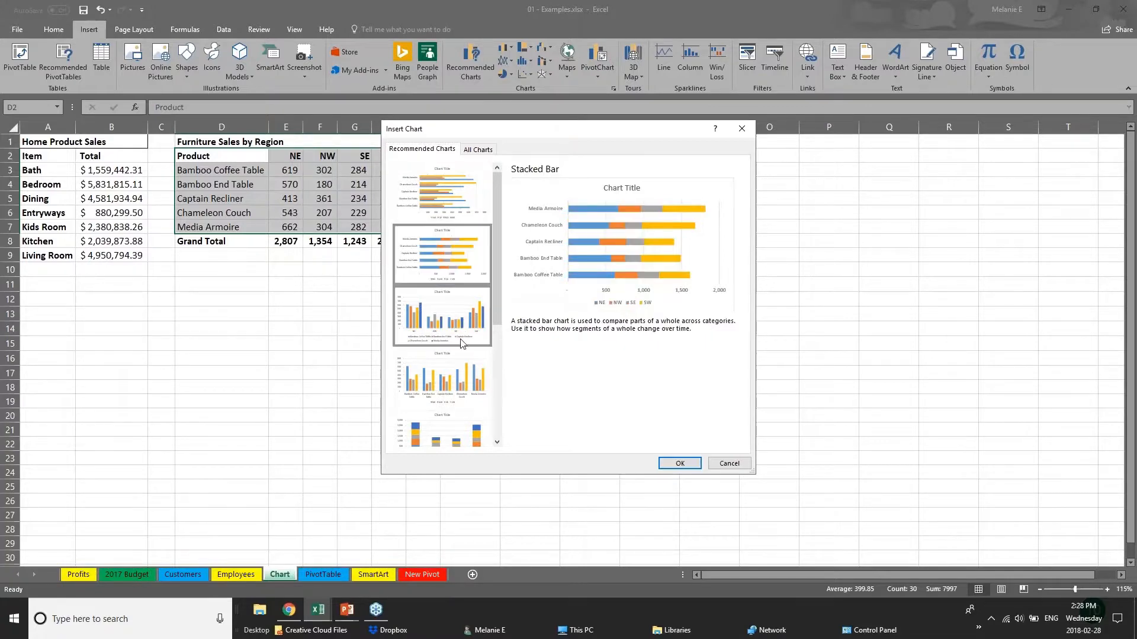
left_click(457, 342)
left_click(467, 382)
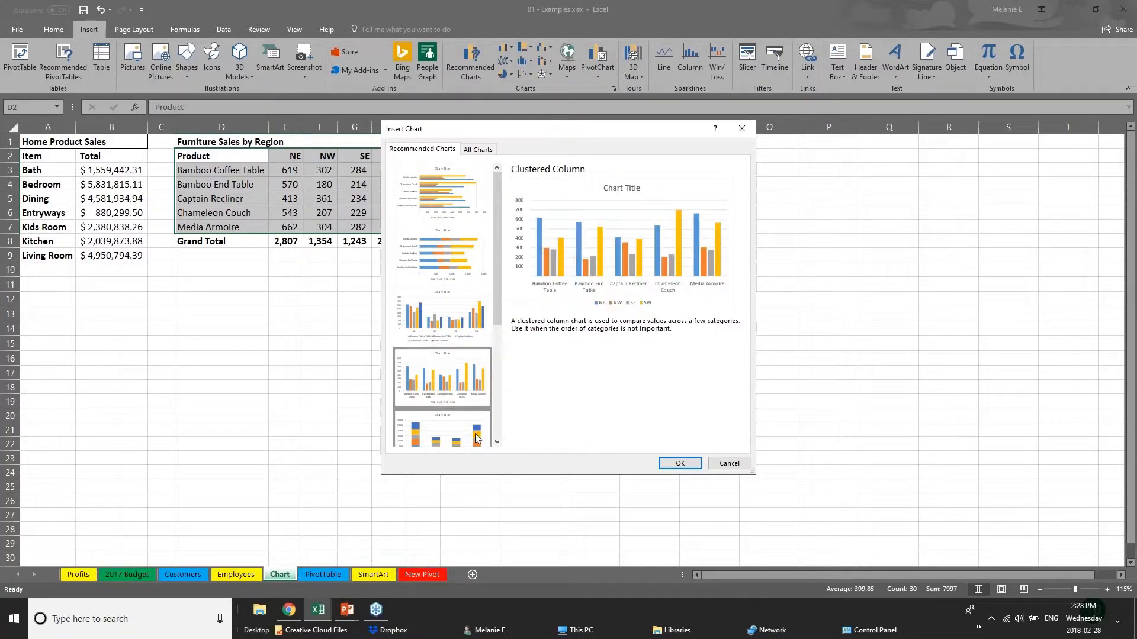
left_click(476, 439)
left_click_drag(496, 296, 509, 412)
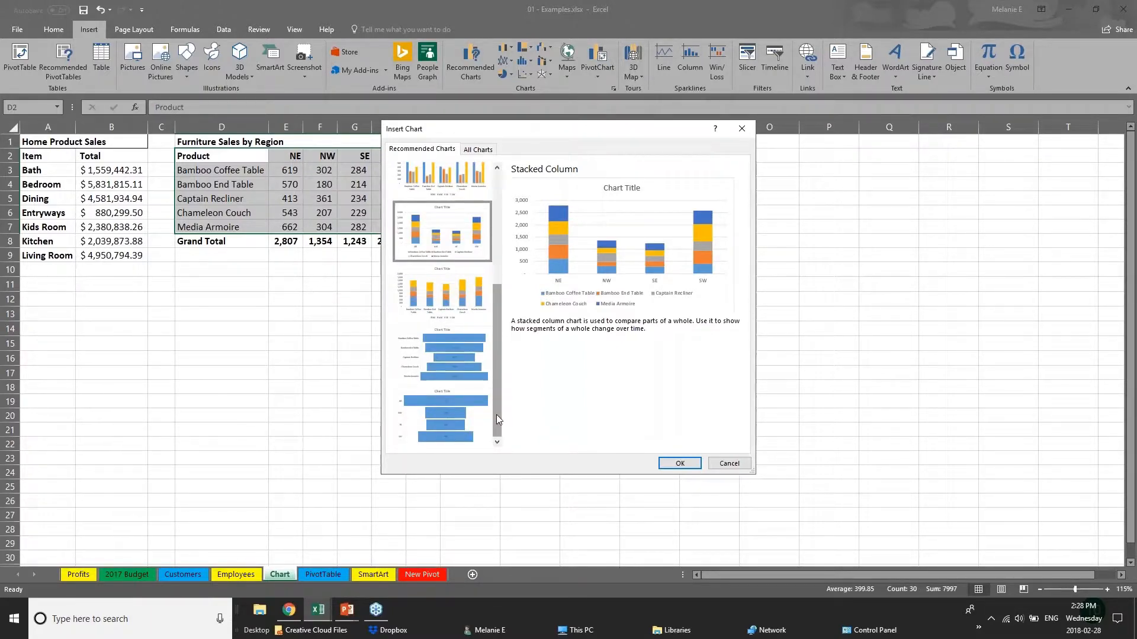
left_click_drag(495, 392, 492, 312)
left_click(477, 190)
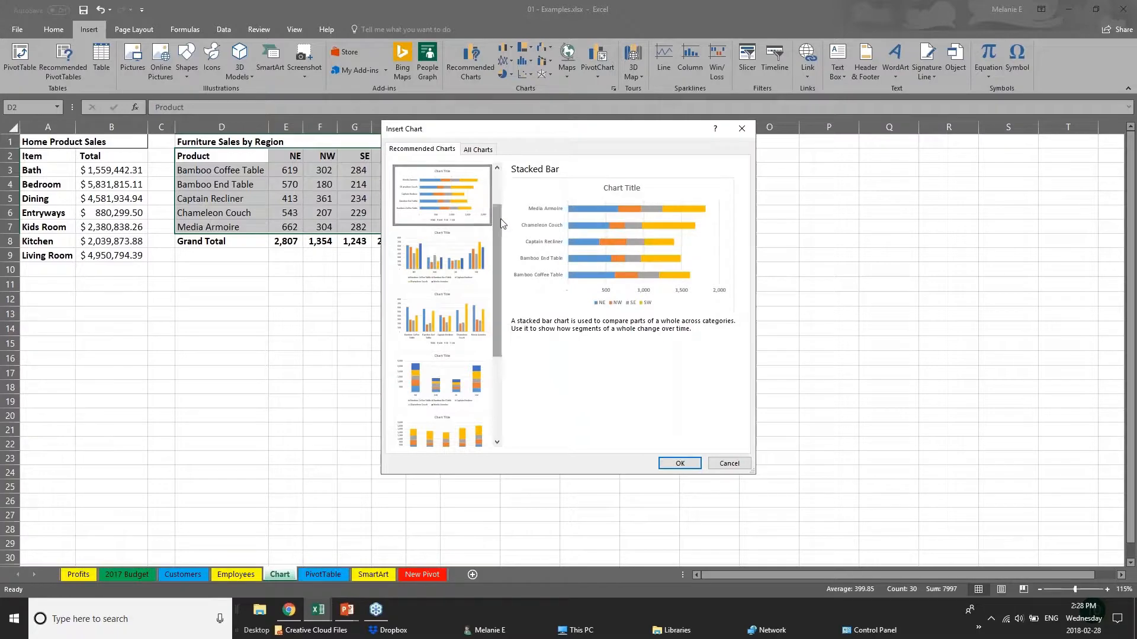
scroll(500, 218, "up", 1)
- Insert the recommended Clustered Bar chart, place it beside the sales table and enlarge it down to about row 23
left_click(431, 196)
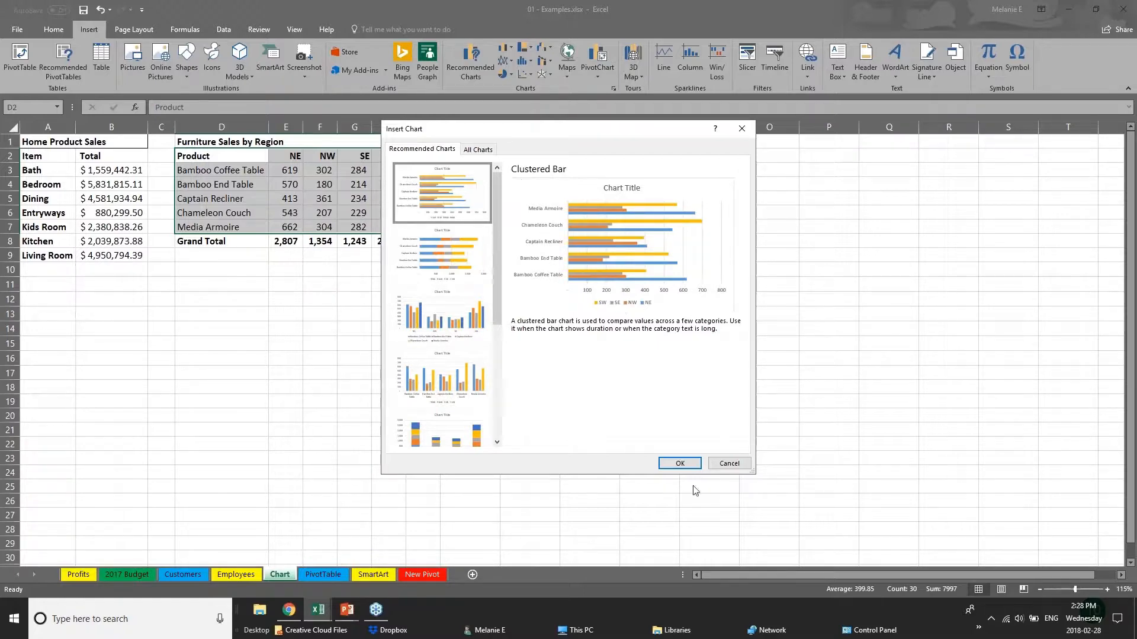
left_click(680, 464)
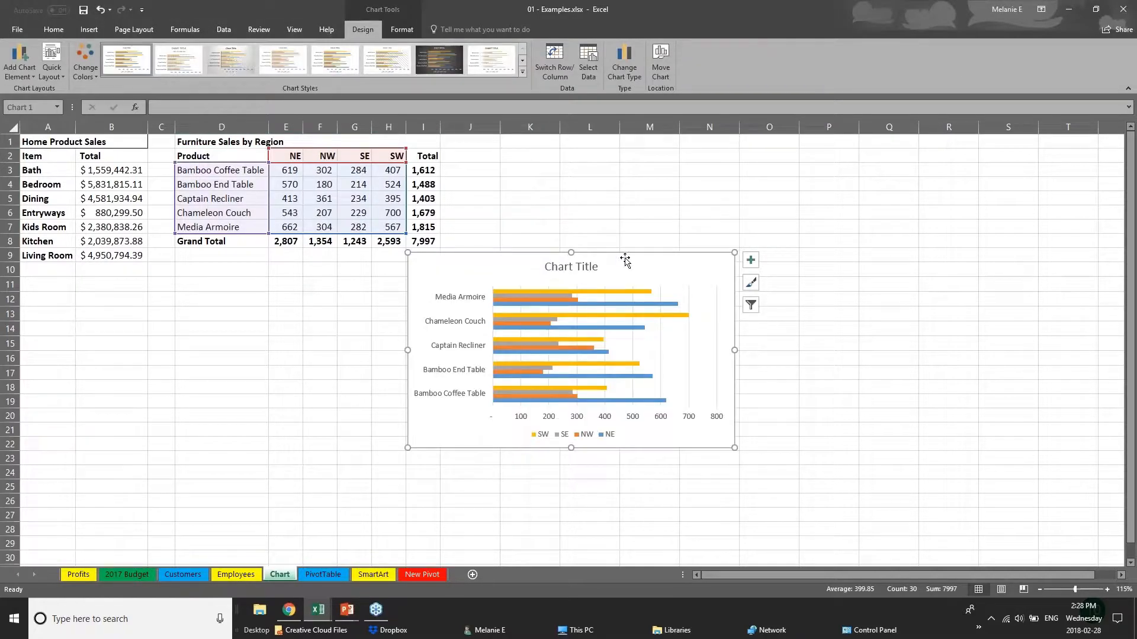
left_click_drag(626, 261, 680, 168)
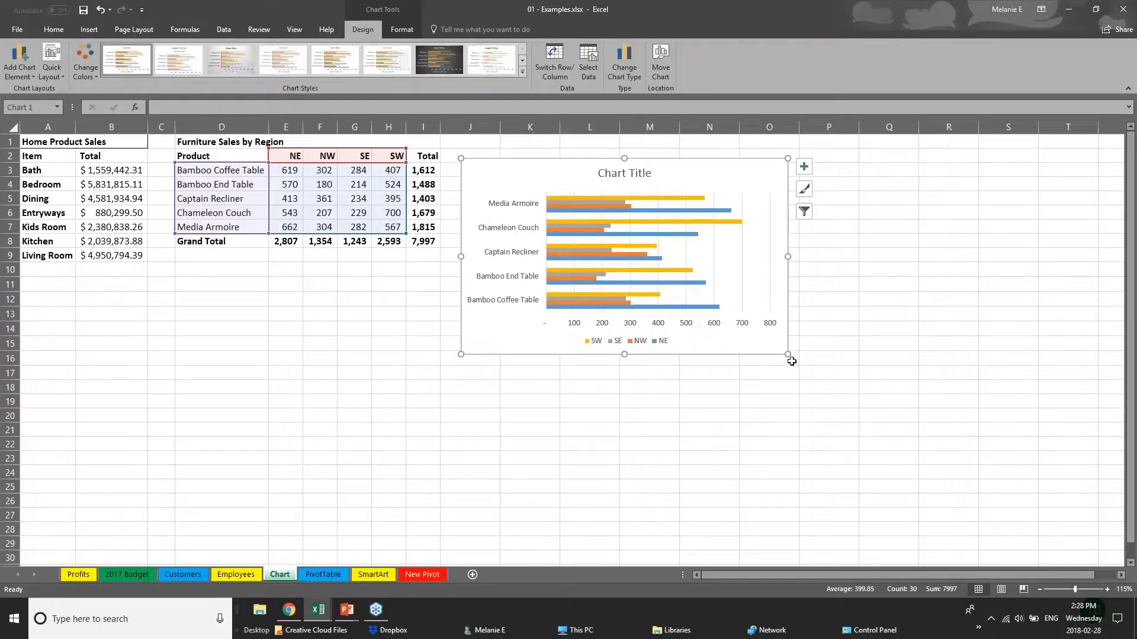
left_click_drag(788, 354, 939, 462)
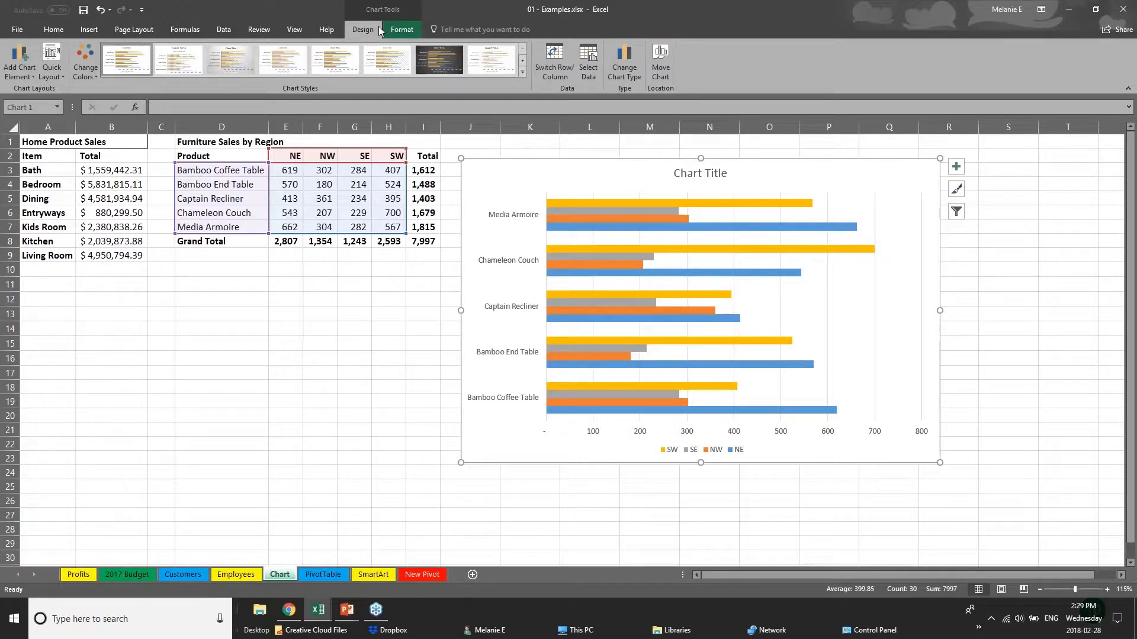
- Try different color sets on the bar chart and apply the colorful palette of green, blue and yellow
left_click(297, 412)
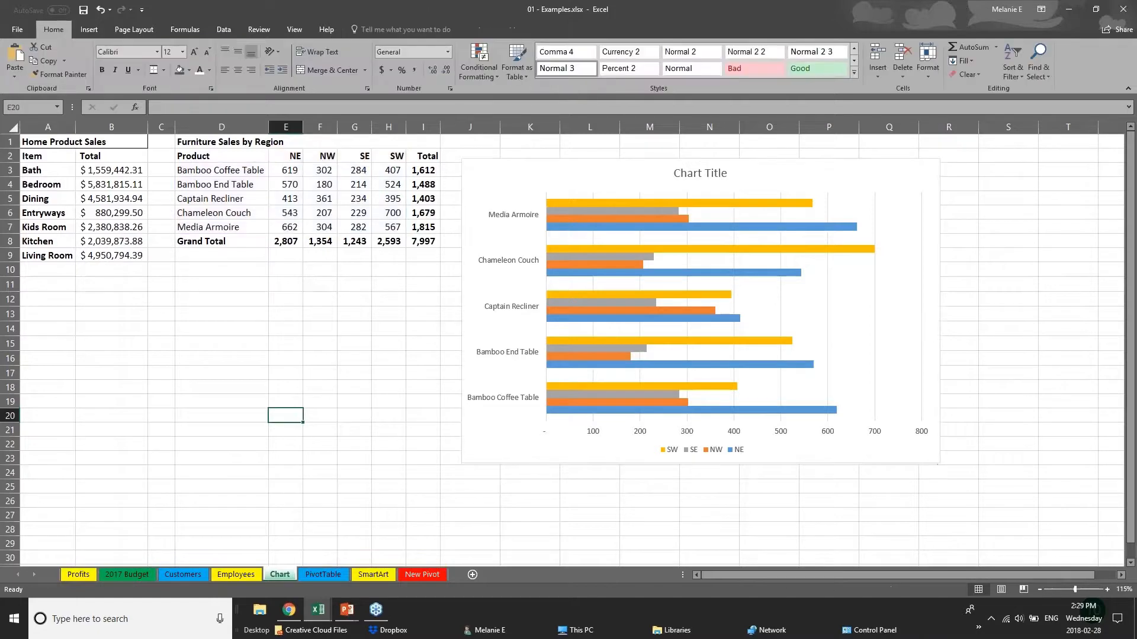
left_click(518, 459)
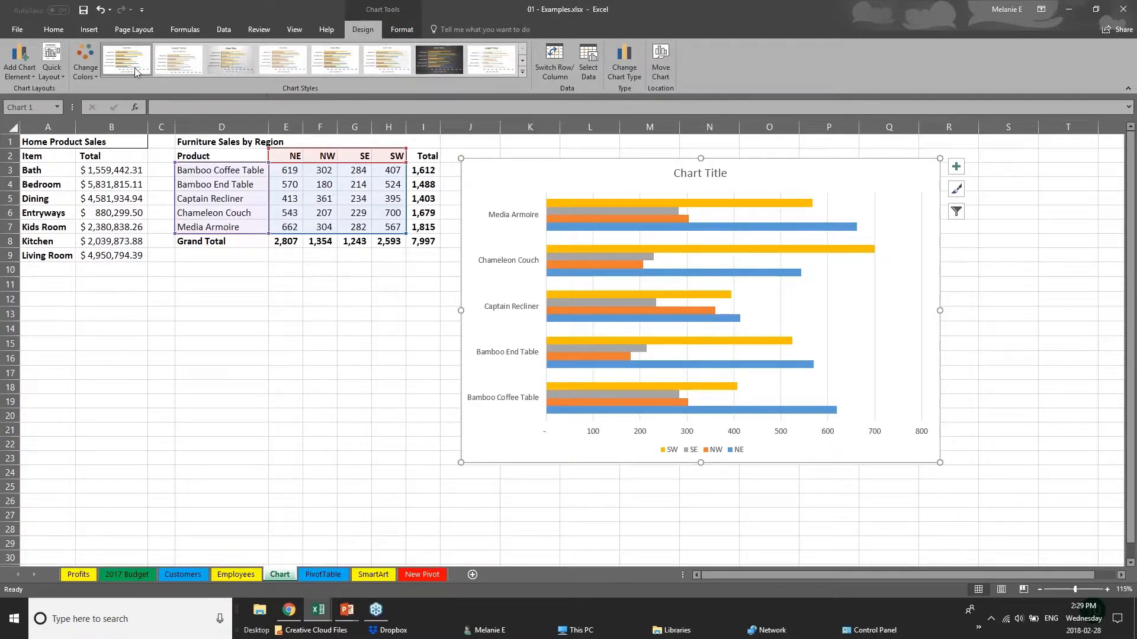
left_click(85, 67)
left_click(127, 208)
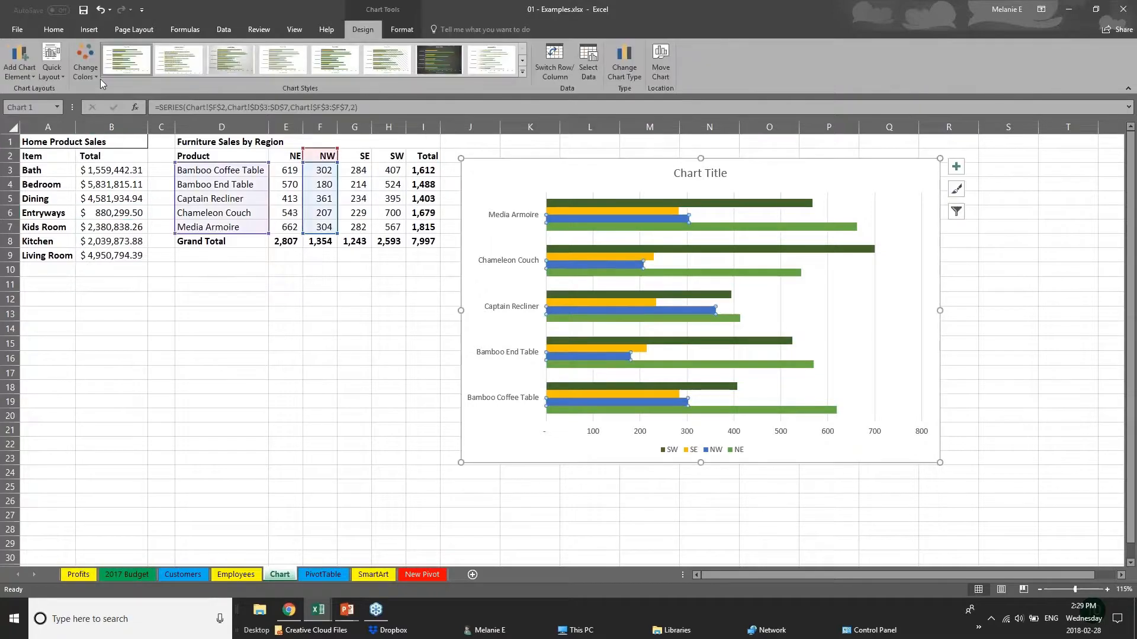
left_click(85, 67)
left_click(126, 192)
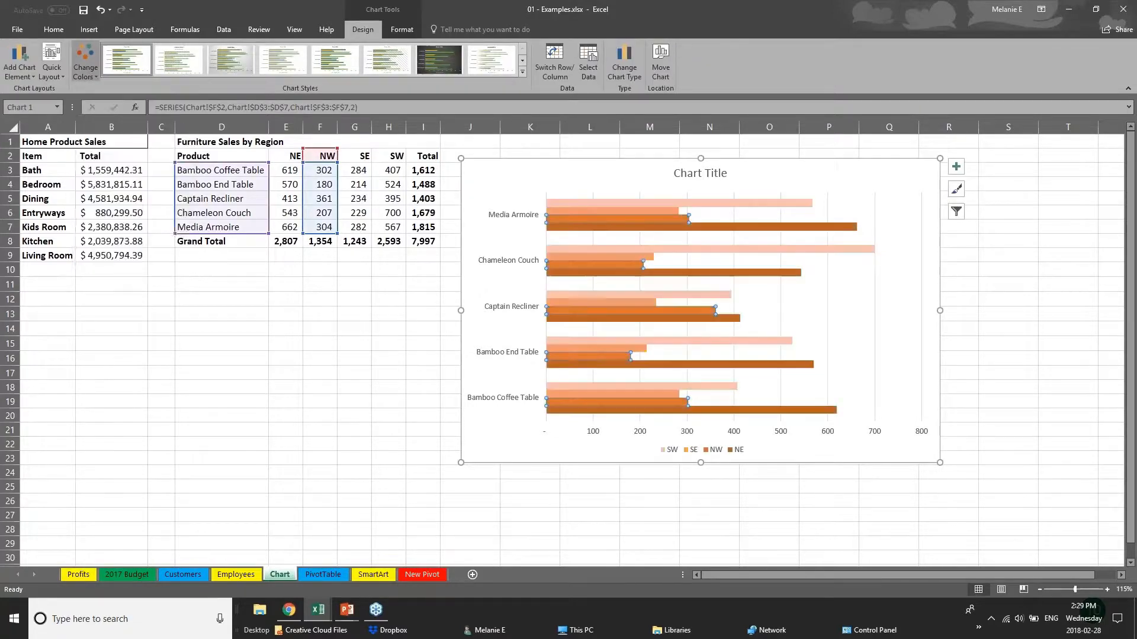
left_click(85, 67)
left_click(126, 209)
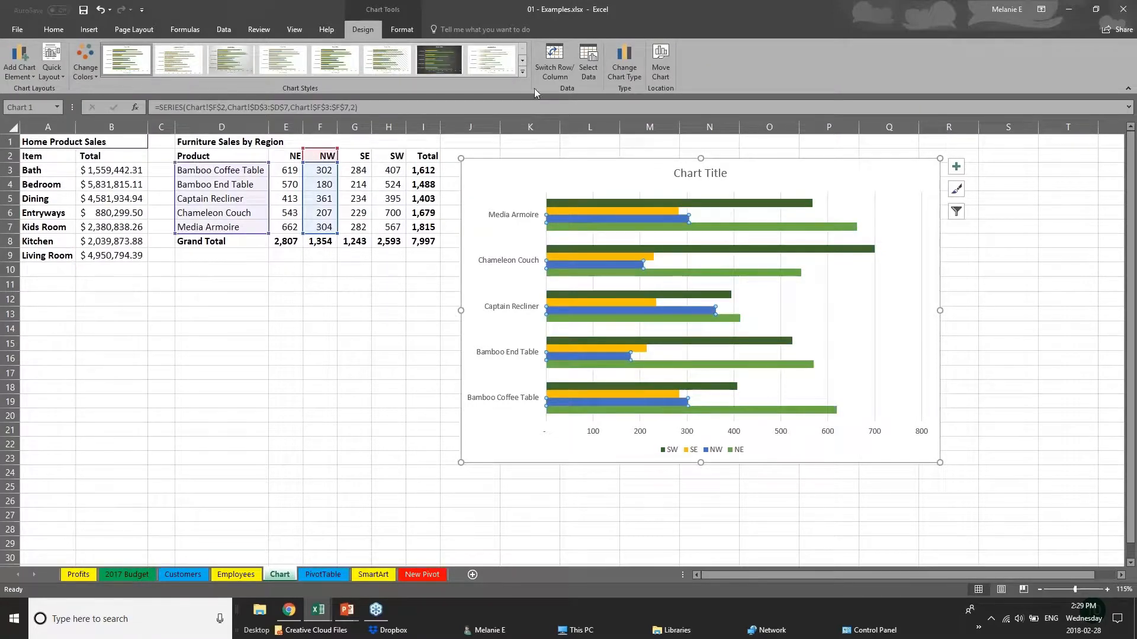
- Try several chart styles and apply the one with gradient-faded bars and a bold uppercase title
left_click(524, 72)
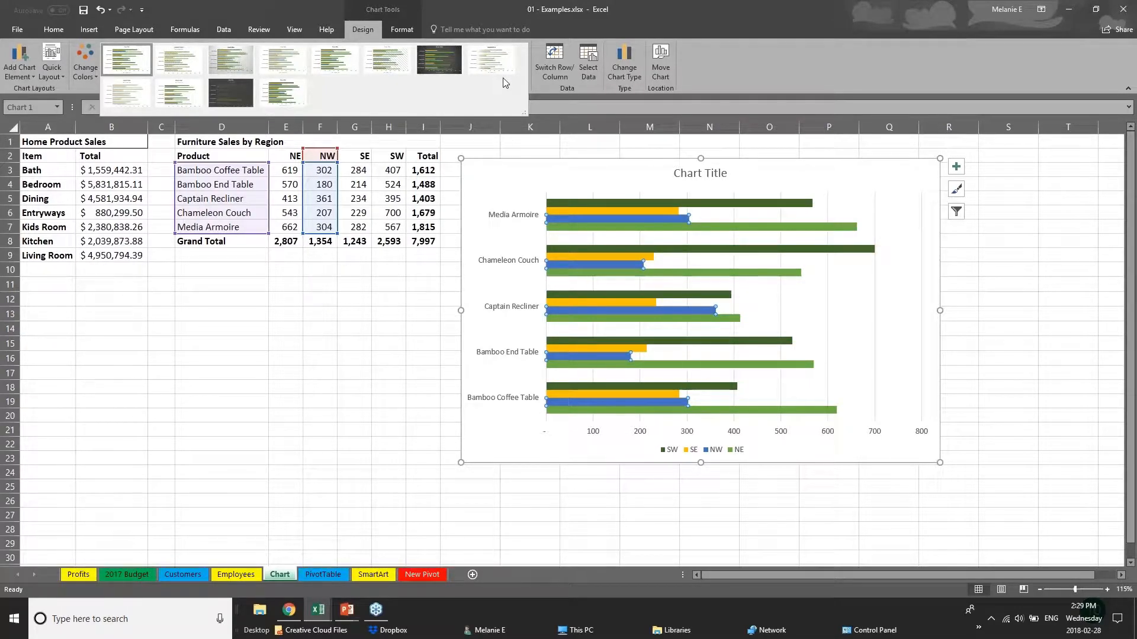
left_click(231, 59)
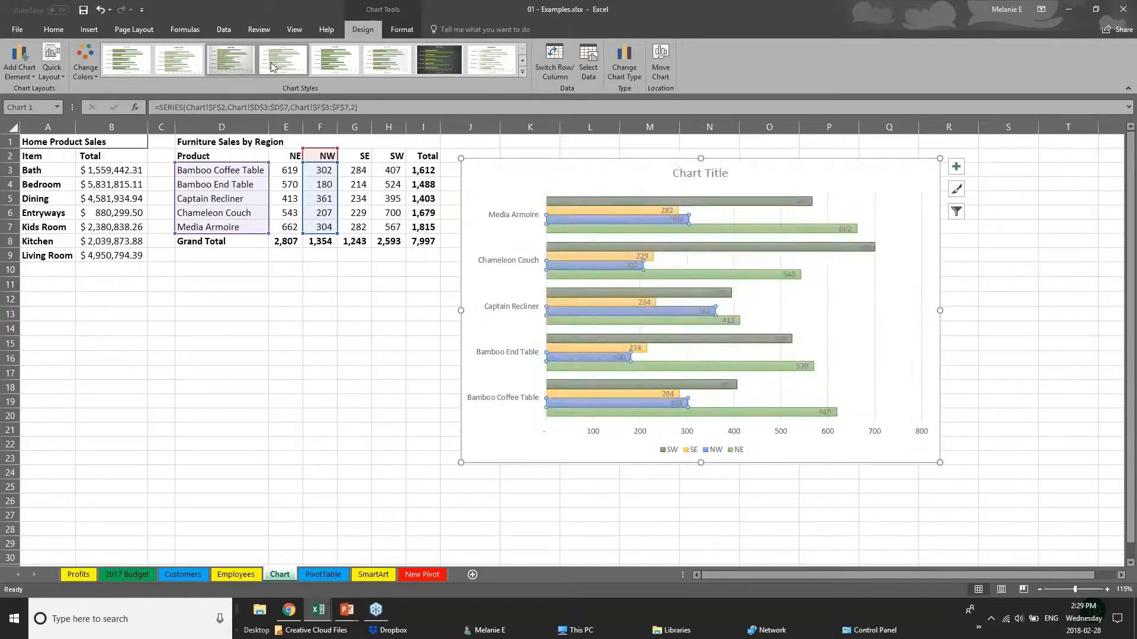
left_click(336, 60)
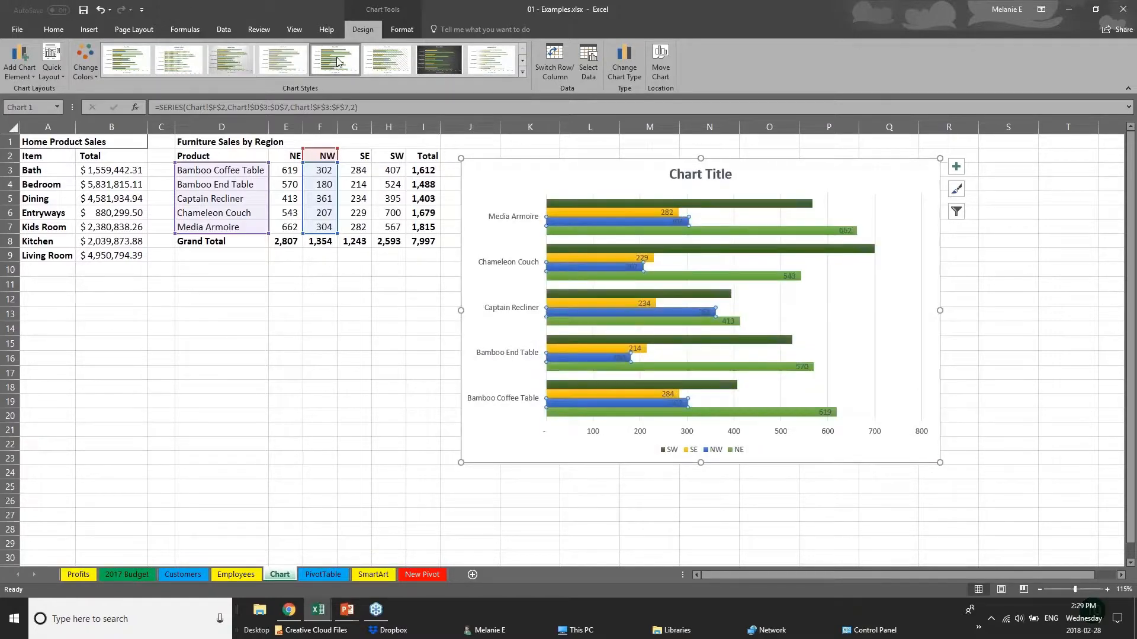
left_click(493, 59)
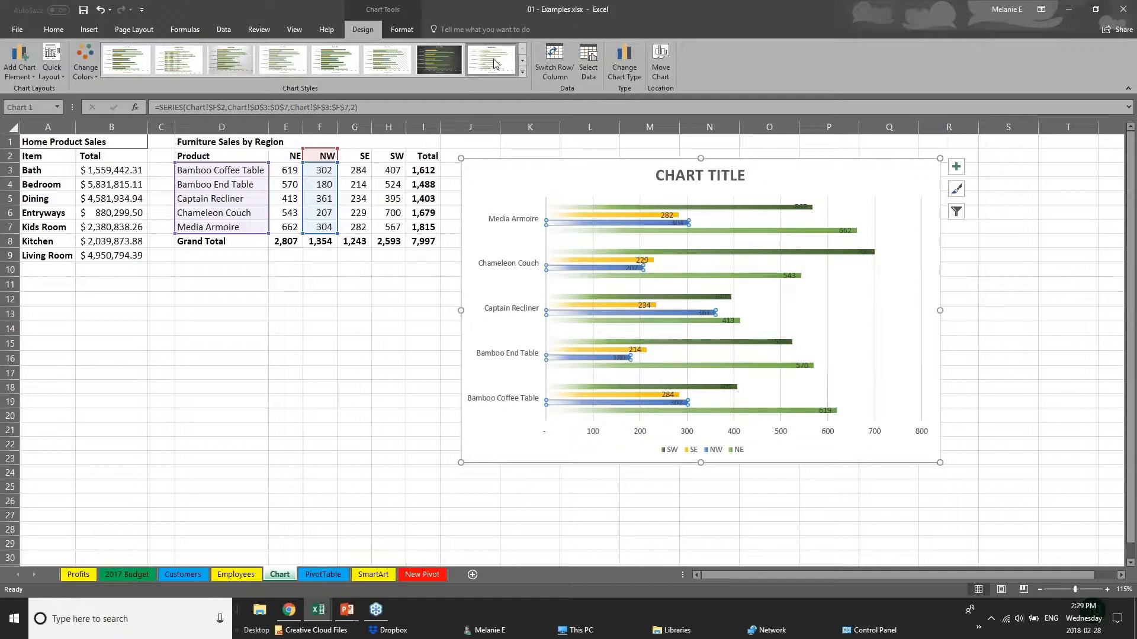
left_click(522, 72)
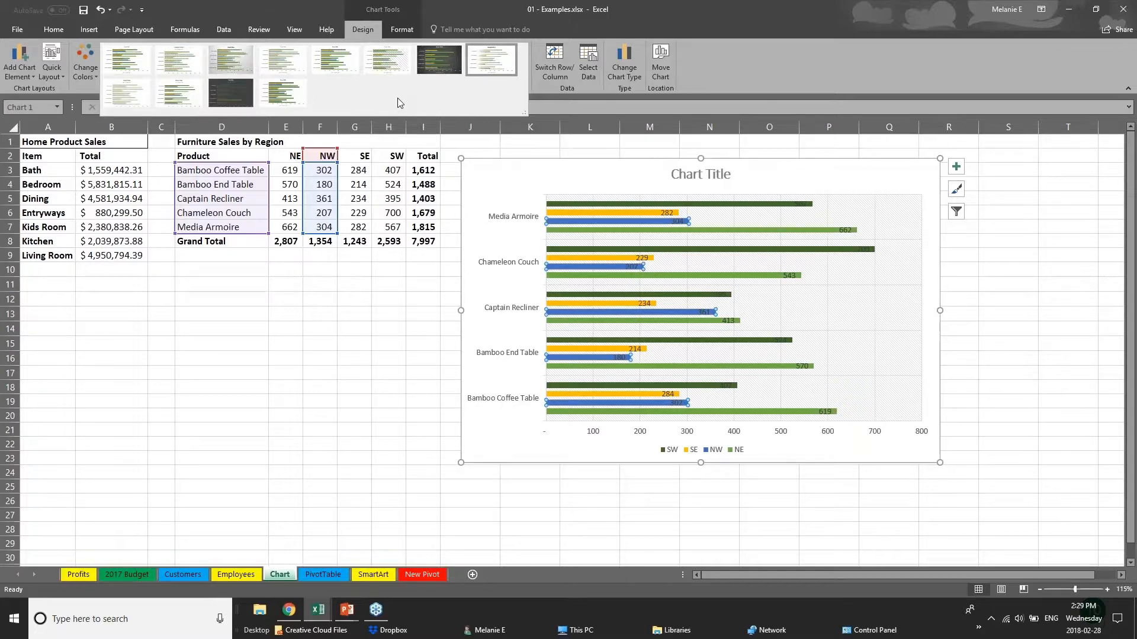
- Fill the bars of the SW series with a darker orange theme color
left_click(406, 29)
left_click(407, 30)
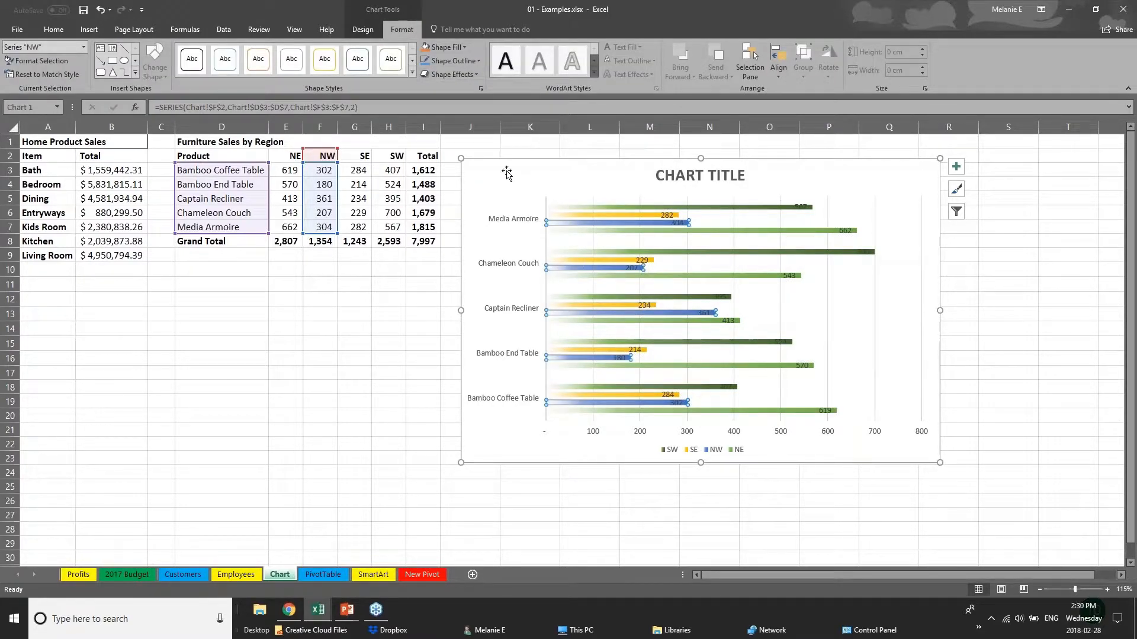
left_click(603, 216)
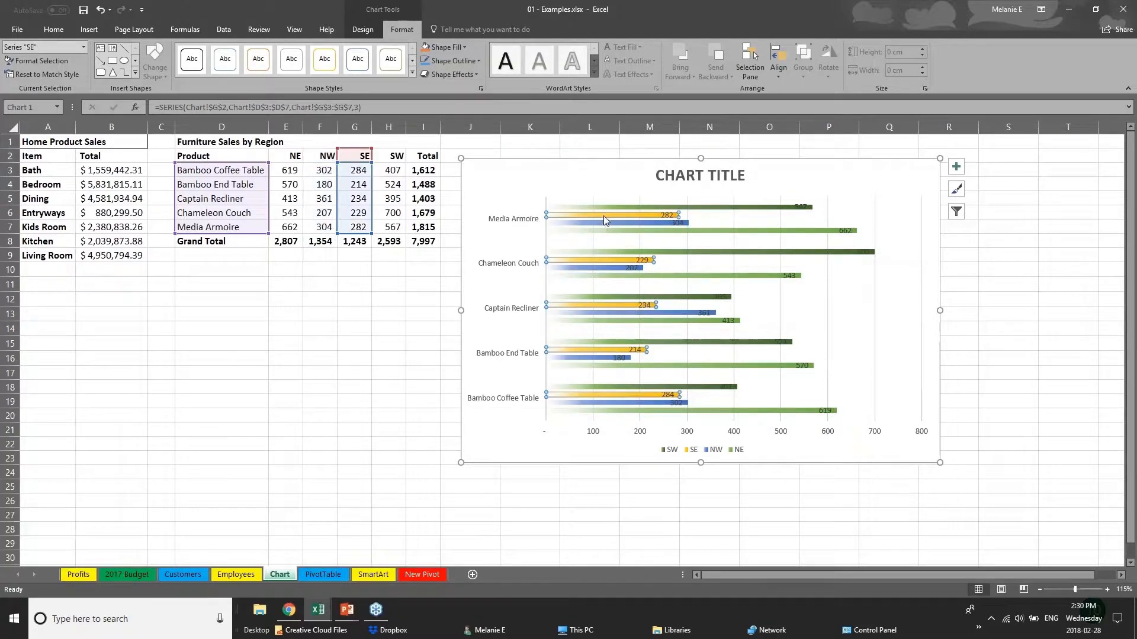
left_click(606, 206)
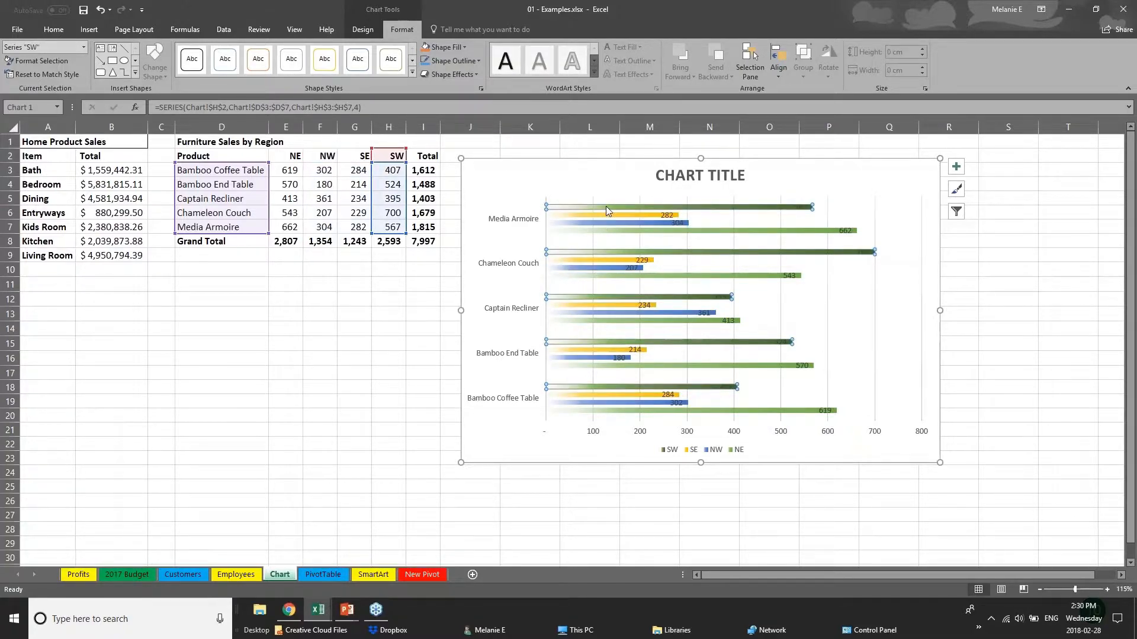
left_click(448, 47)
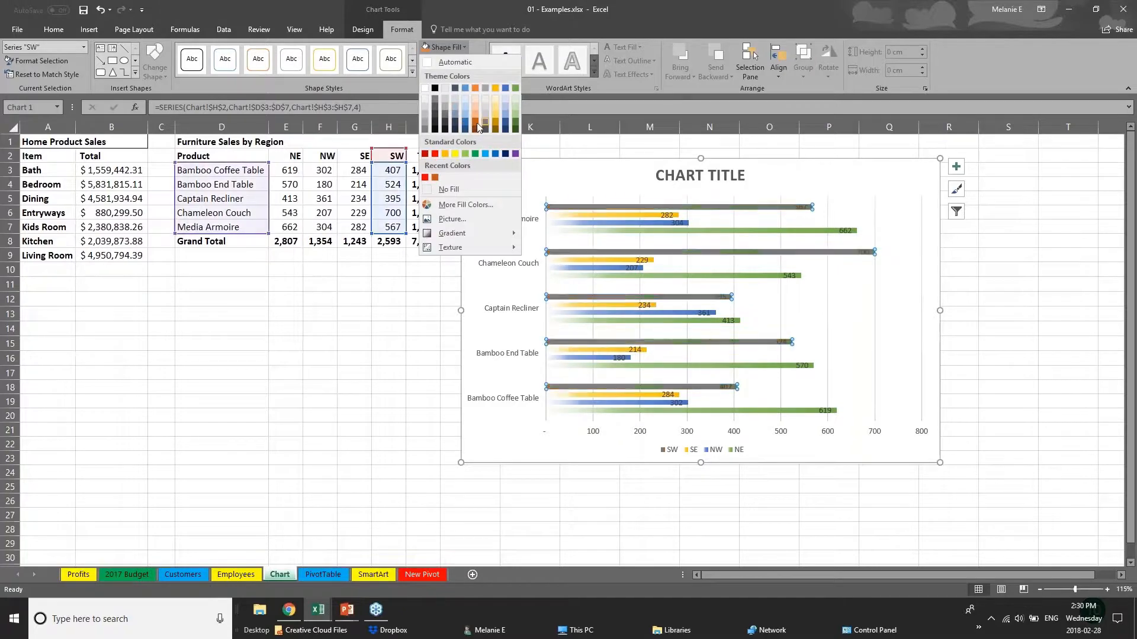
left_click(475, 125)
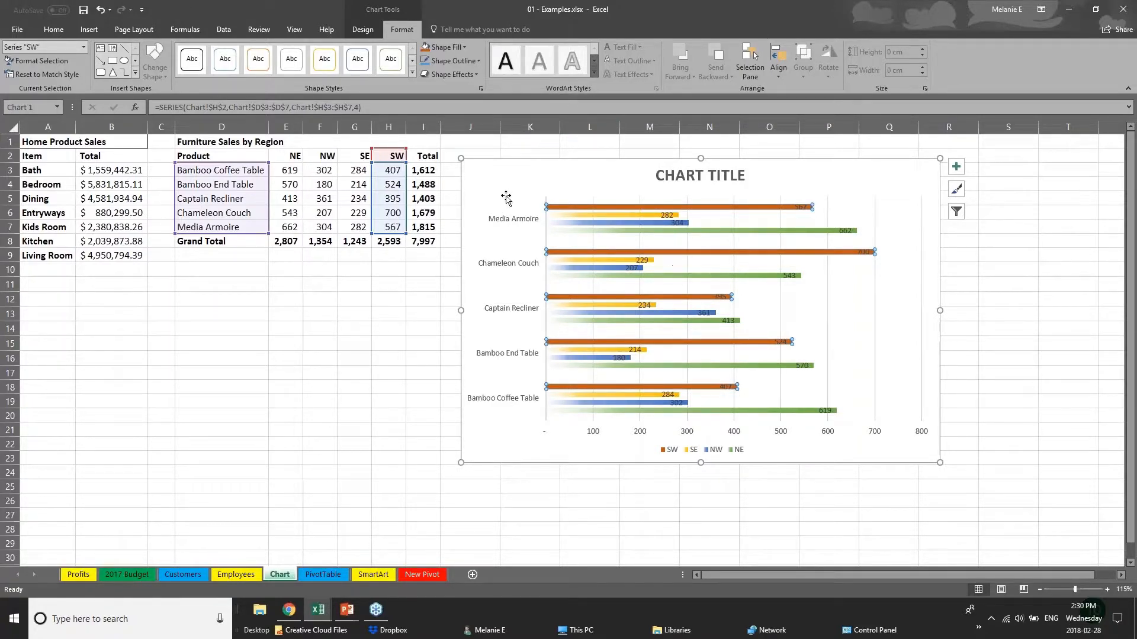
- Replace the chart title text with "Sales Data"
left_click(684, 175)
triple_click(684, 175)
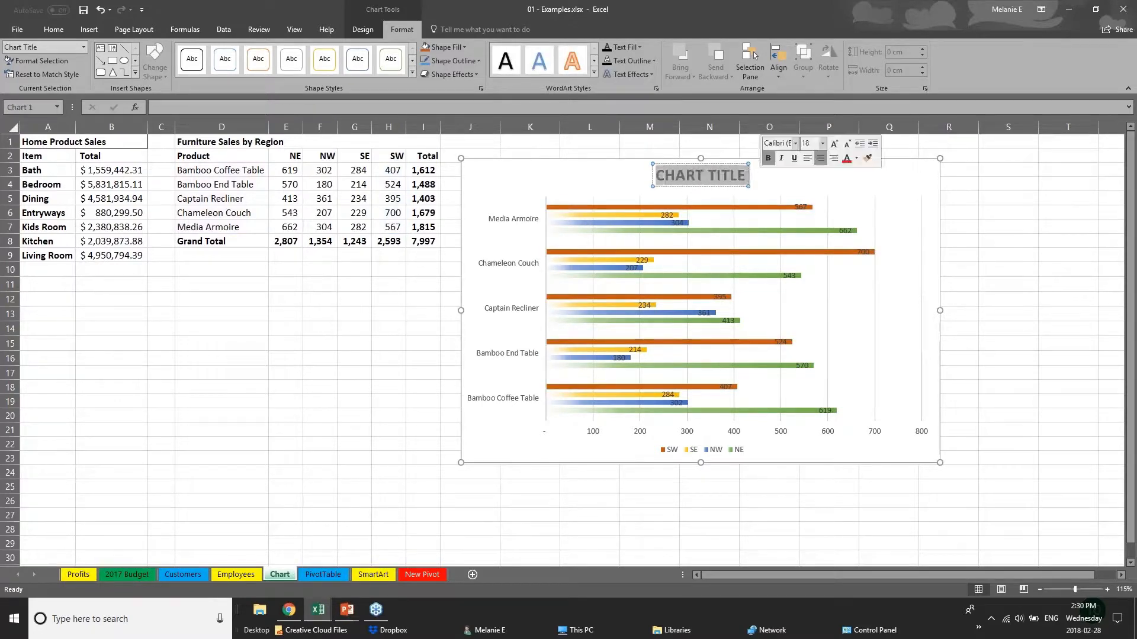
type("S")
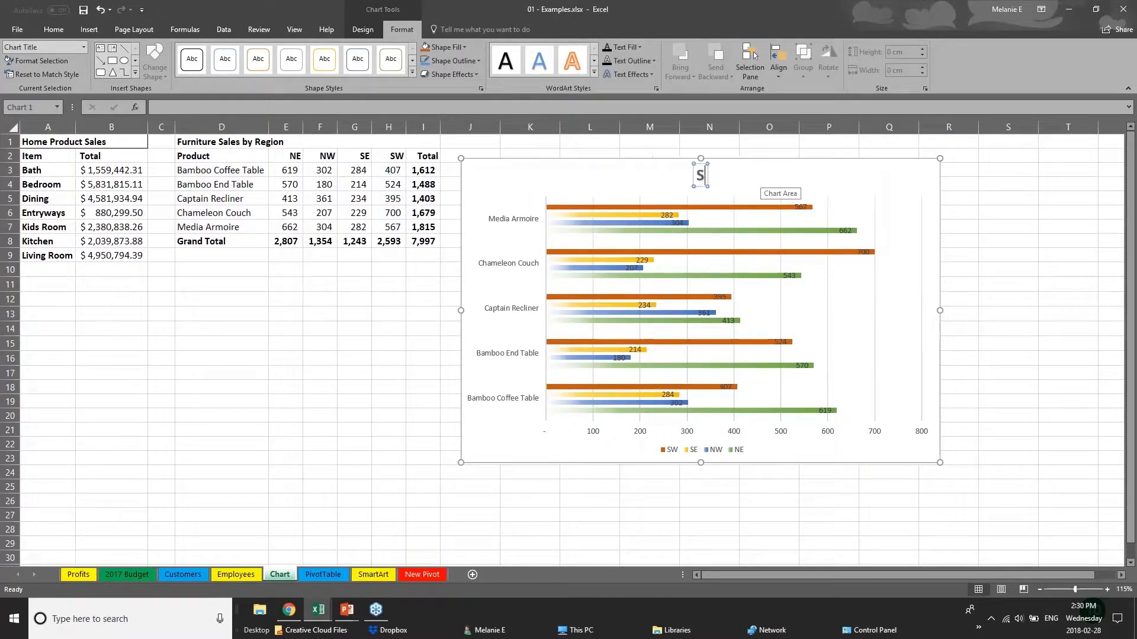
type("ales D")
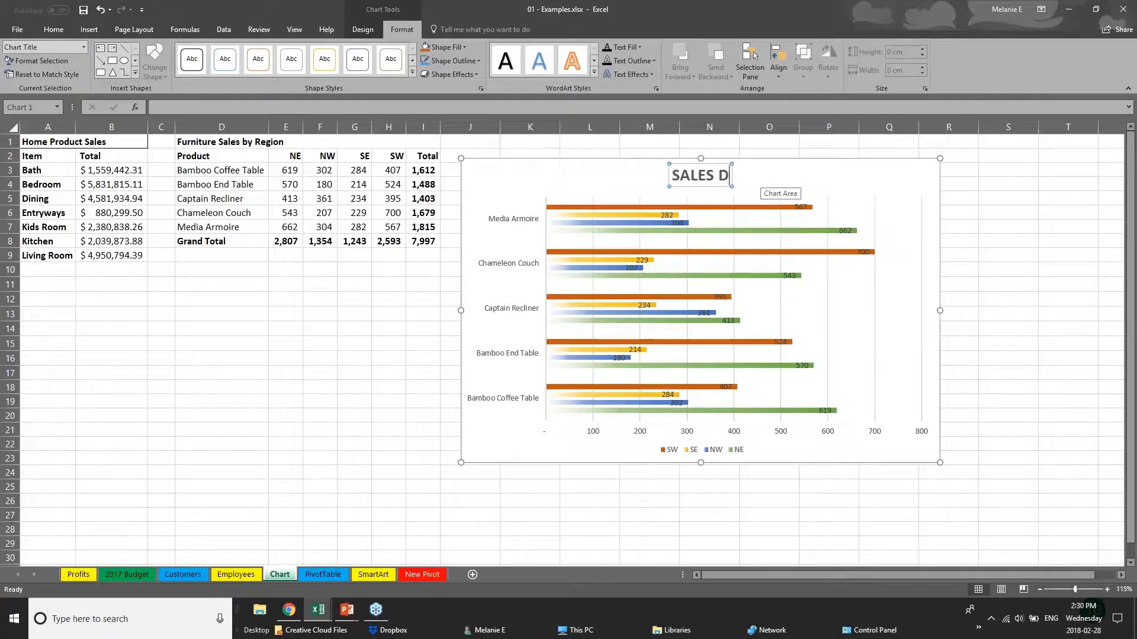
type("ATA")
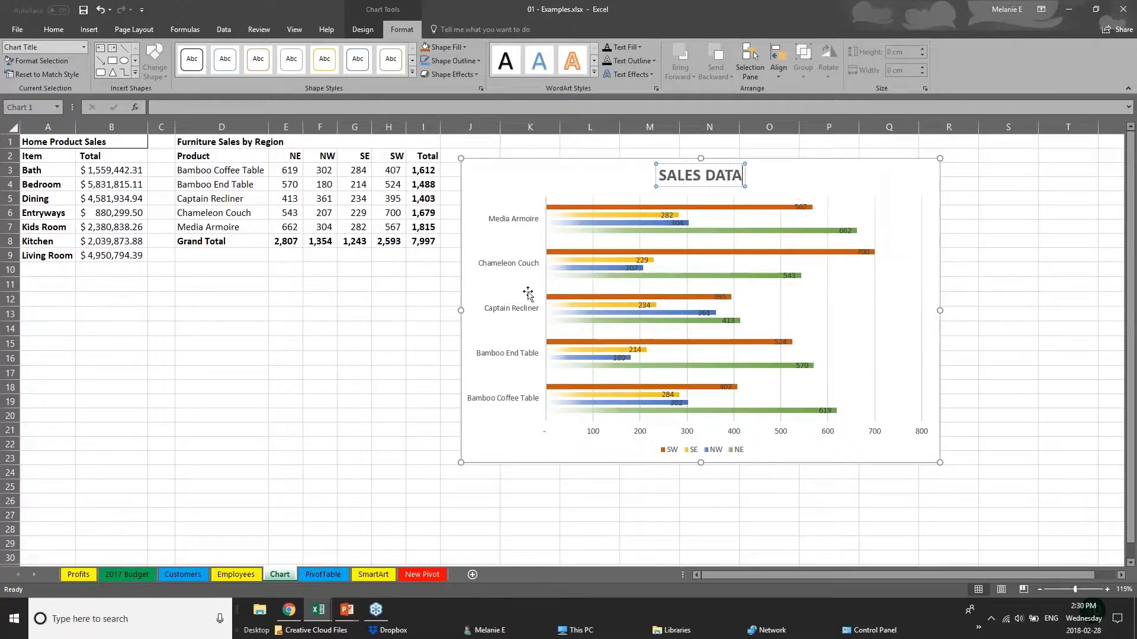
- Enlarge the product names on the chart's vertical category axis to font size 11
left_click(595, 437)
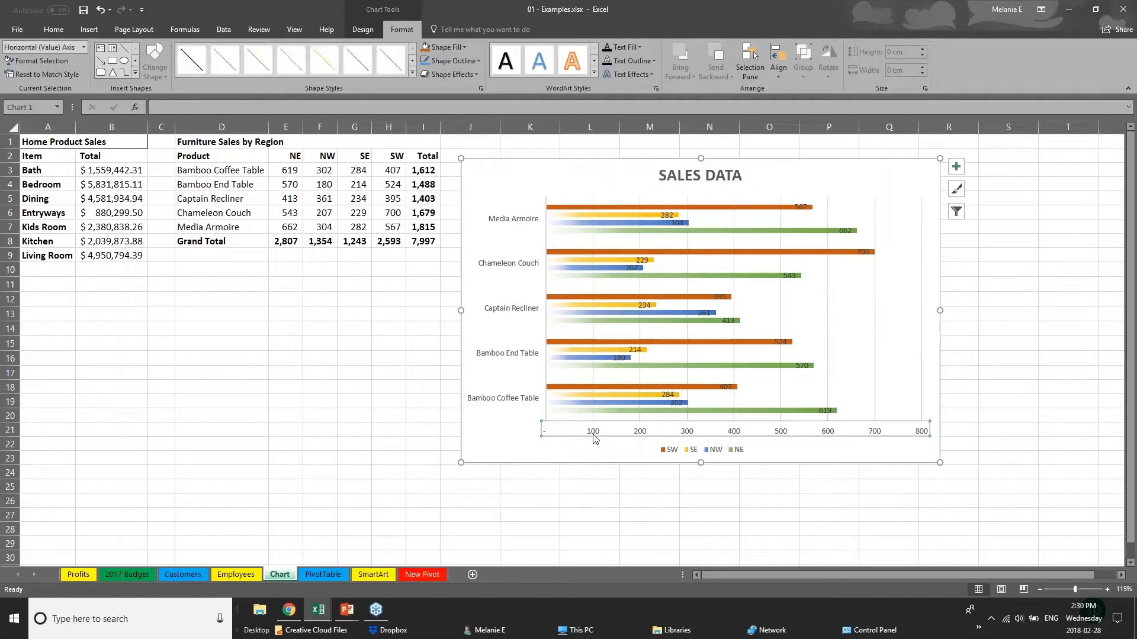
left_click(538, 355)
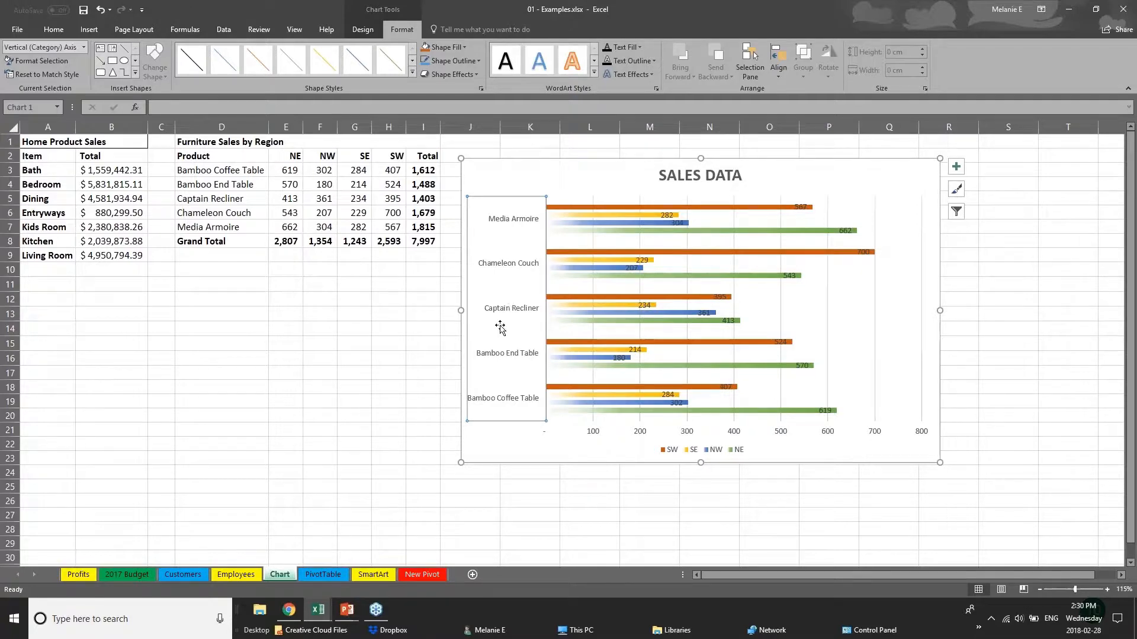
left_click(53, 29)
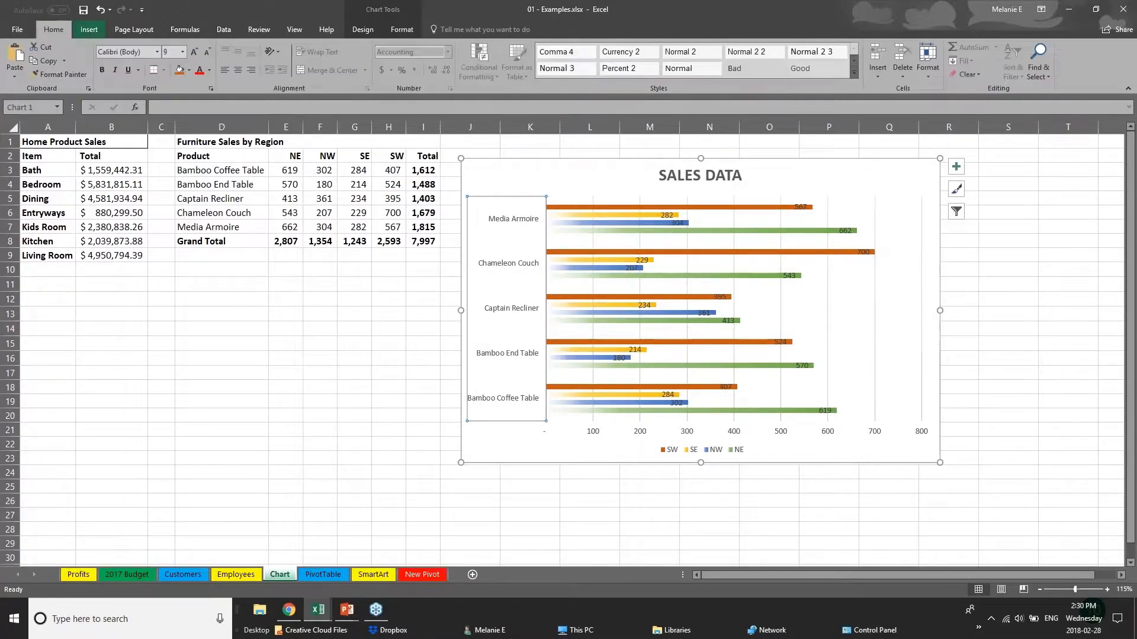
left_click(195, 52)
left_click(195, 52)
left_click(195, 51)
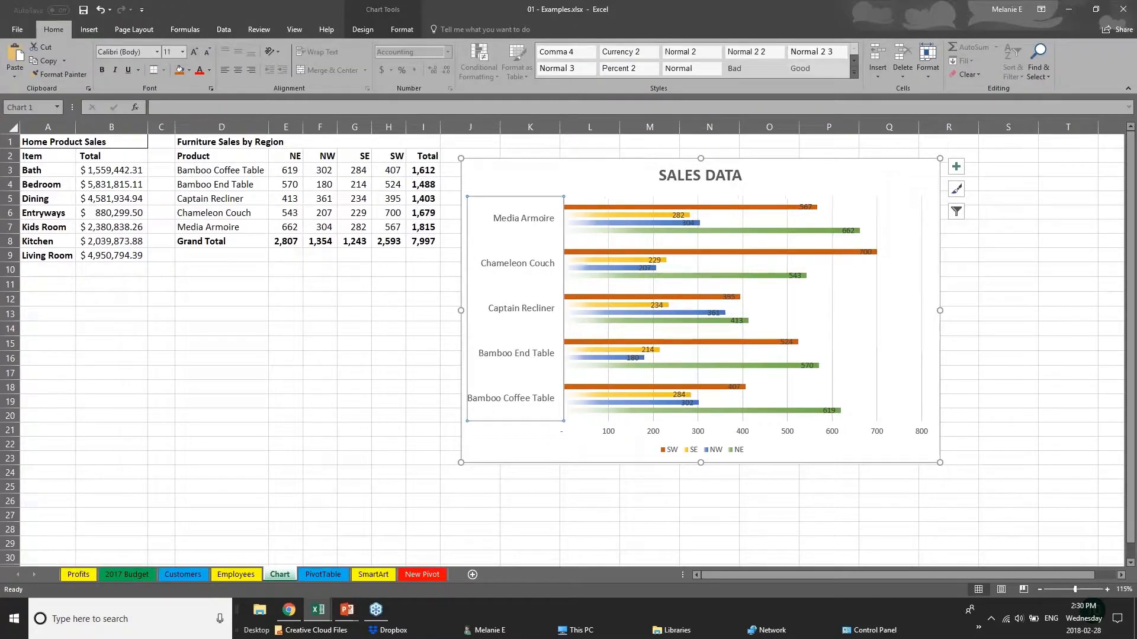
- Move the 700 data label just past the end of the Chameleon Couch SW bar, and delete the horizontal value axis
left_click(617, 432)
left_click(612, 435)
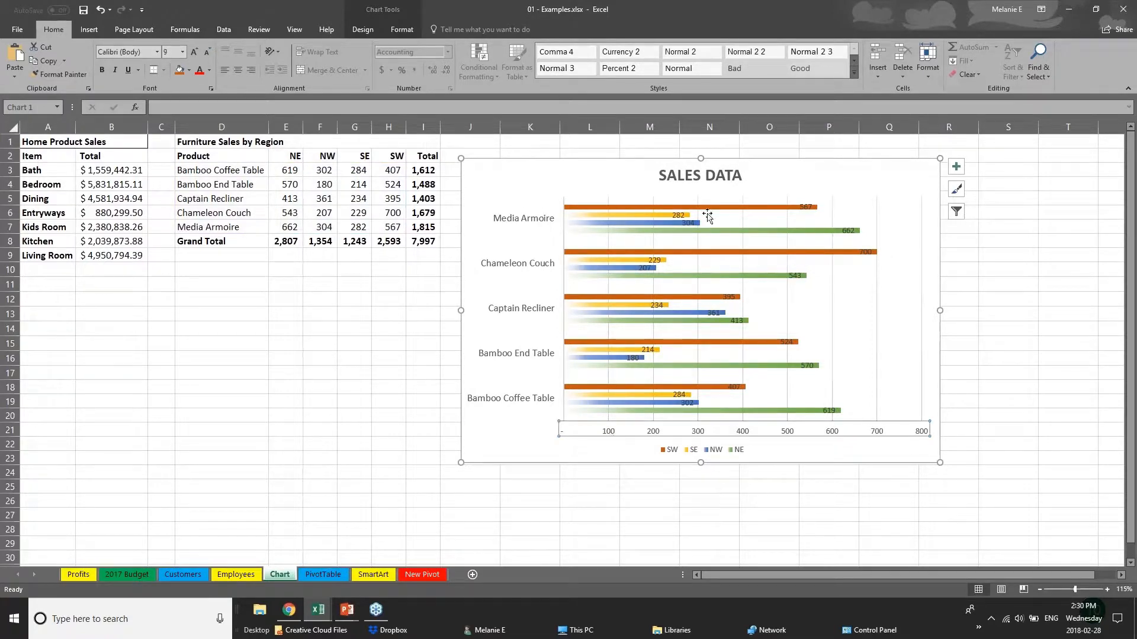
left_click(805, 209)
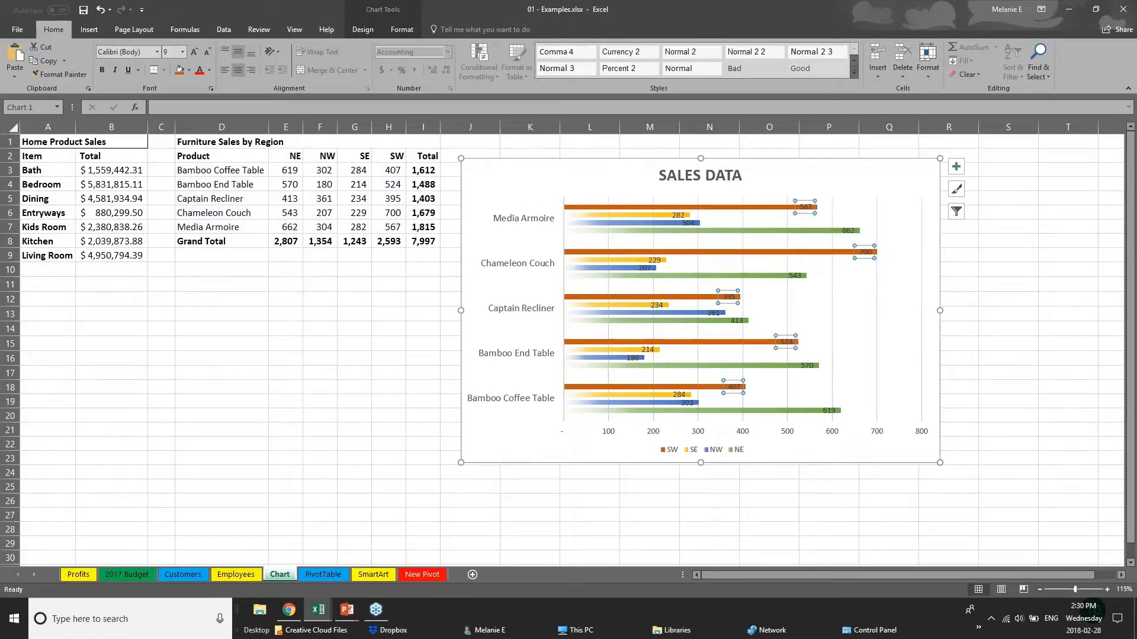
left_click_drag(866, 252, 883, 252)
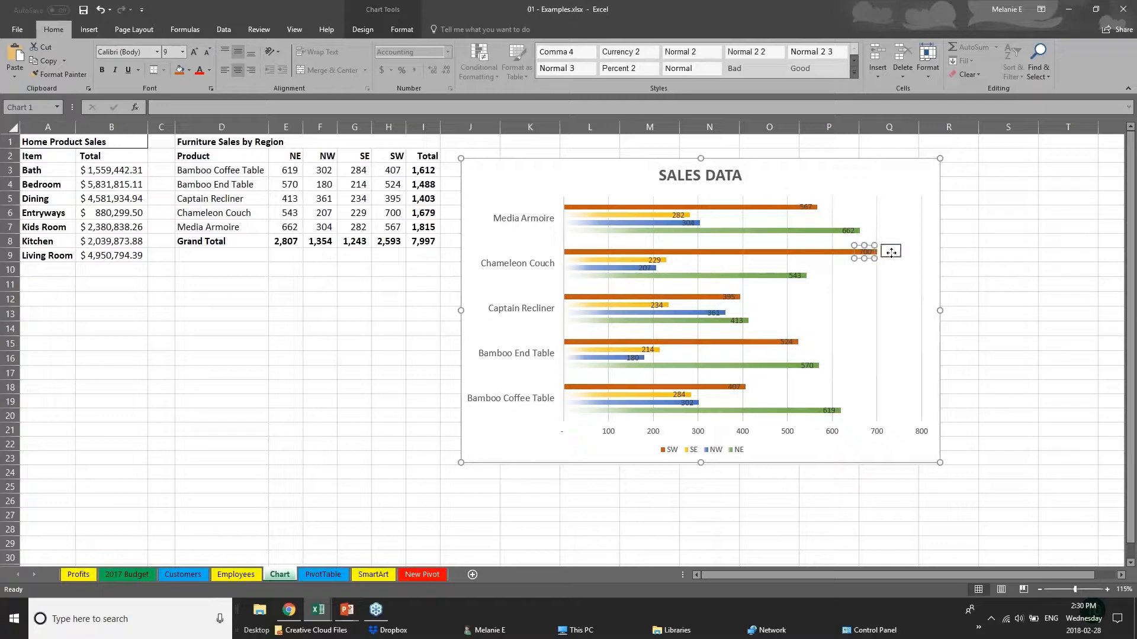
left_click(805, 210)
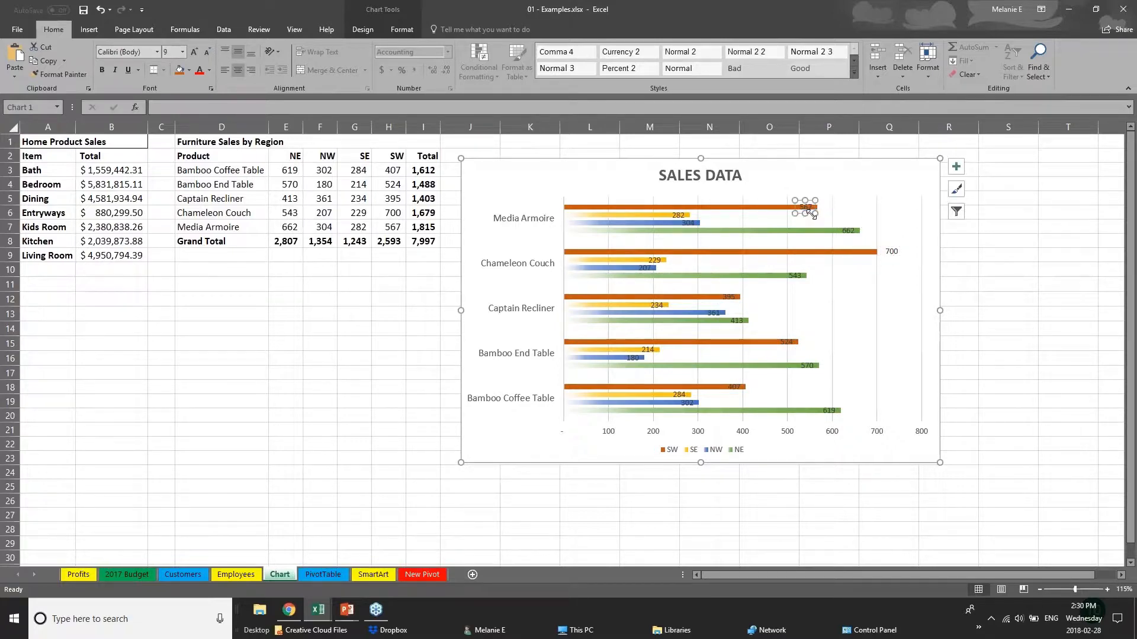
left_click_drag(808, 210, 811, 209)
left_click(739, 435)
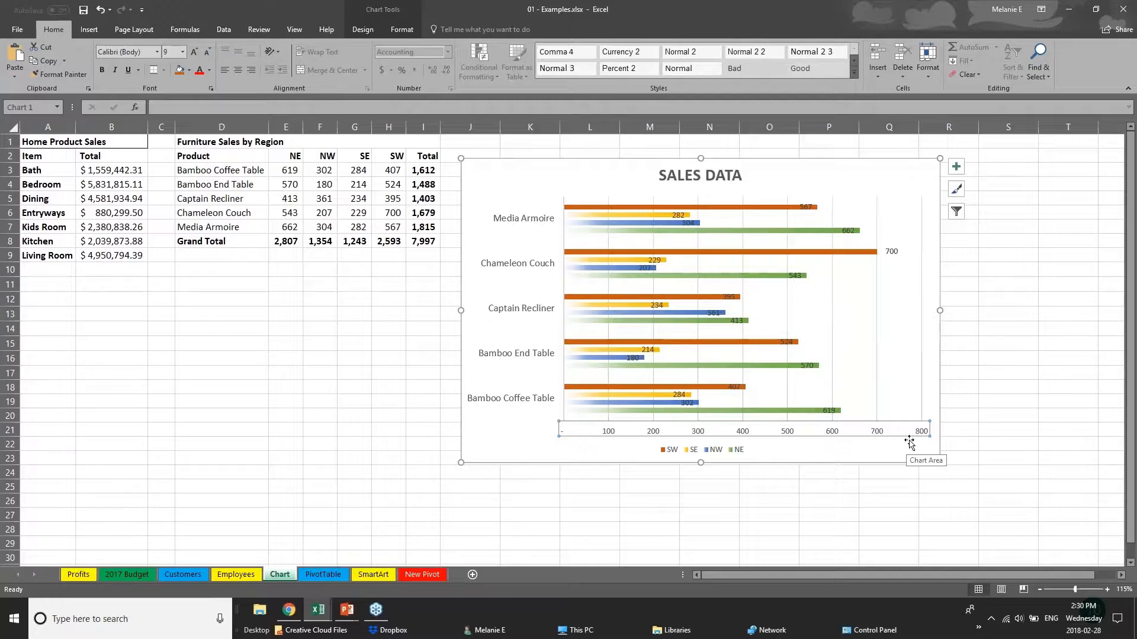
key("Delete")
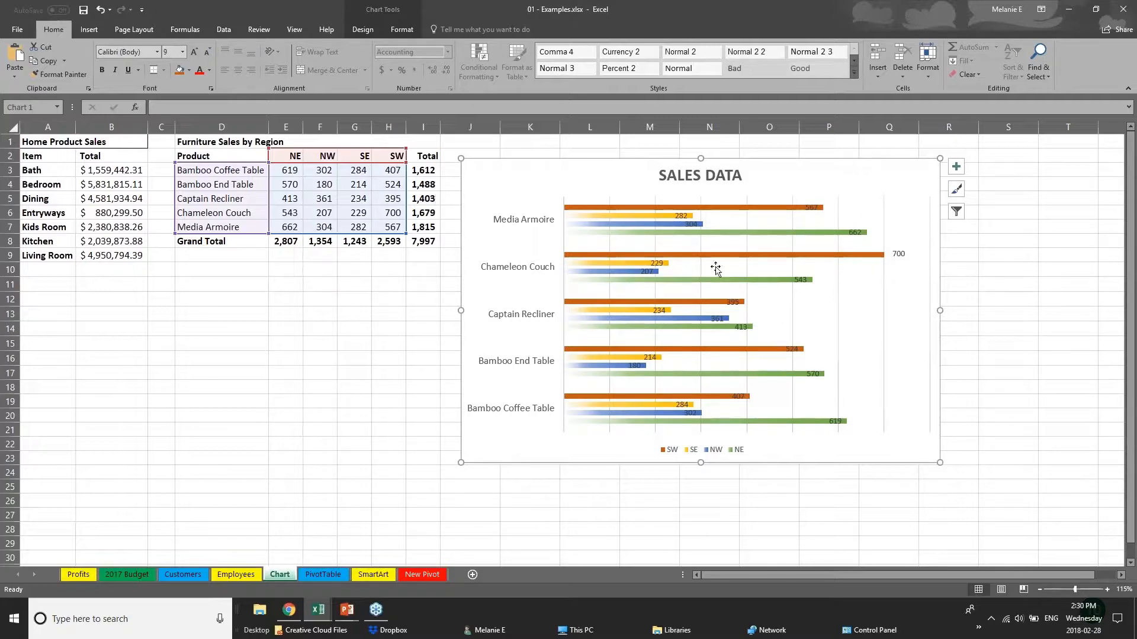
- Look over the chart's formatting and design tools and highlight the source cells of the SW, SE and NW series in turn
left_click(393, 16)
left_click(402, 30)
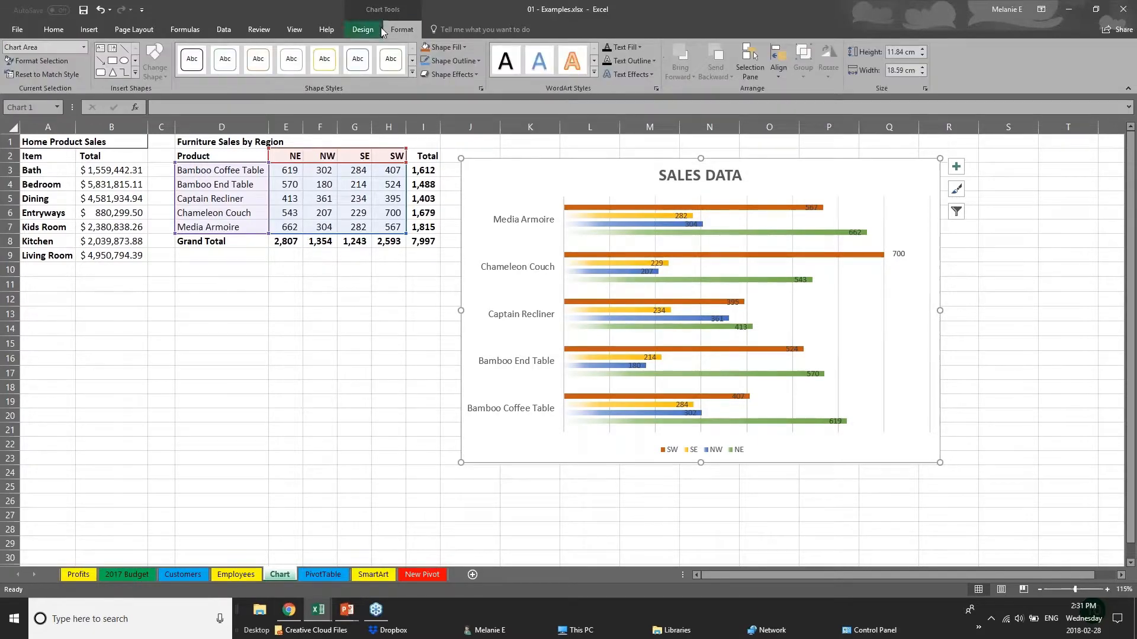
left_click(380, 28)
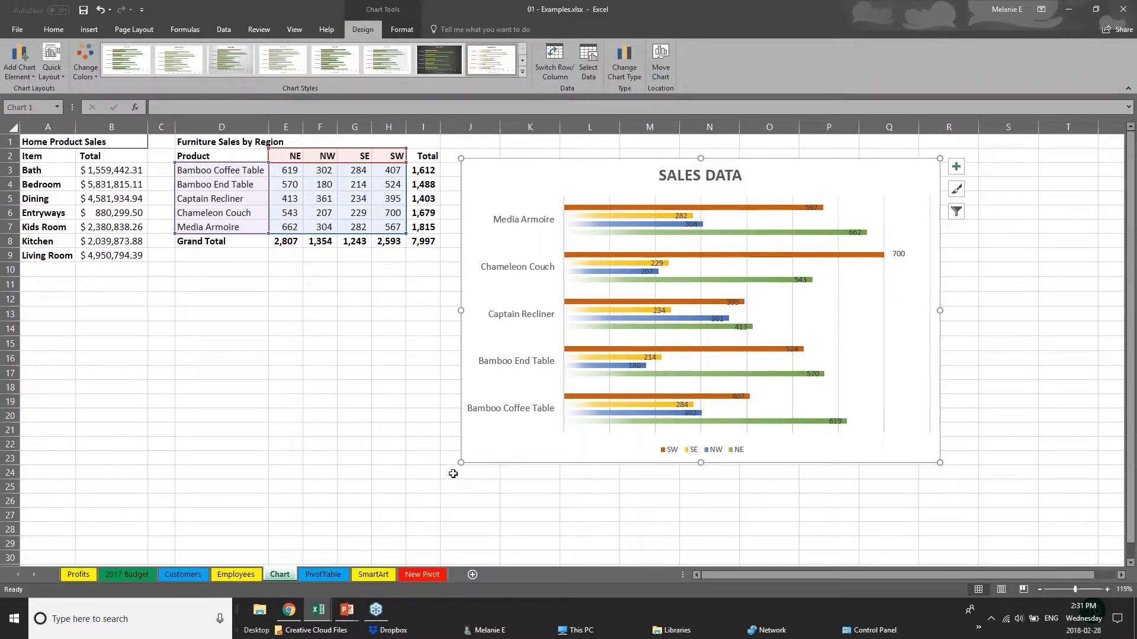
left_click(355, 170)
left_click(562, 208)
left_click(637, 208)
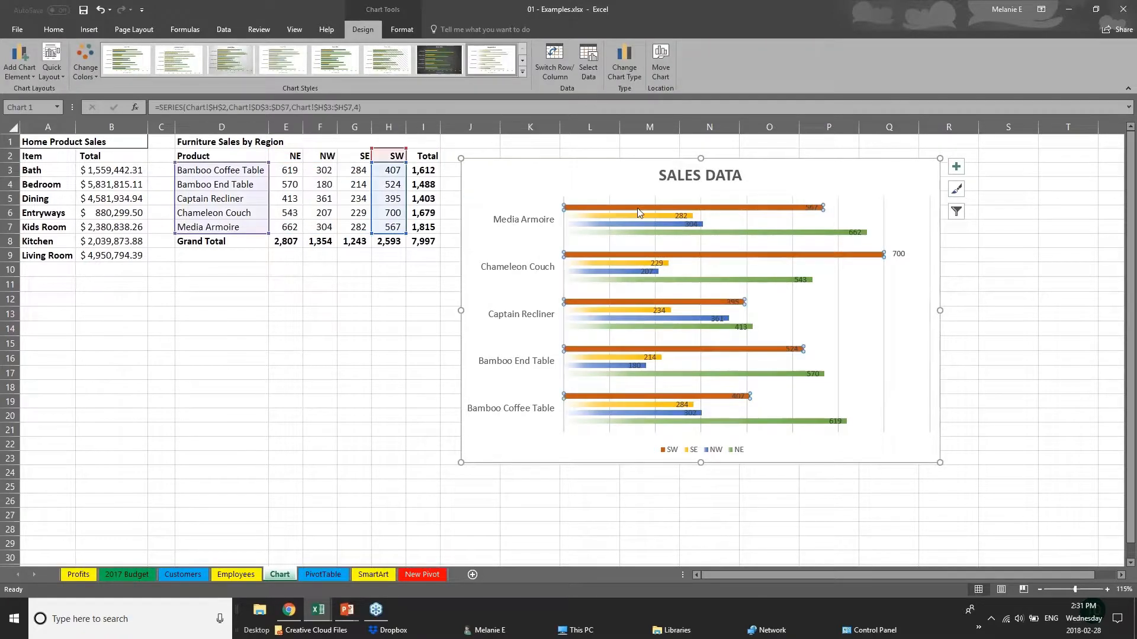
left_click(650, 216)
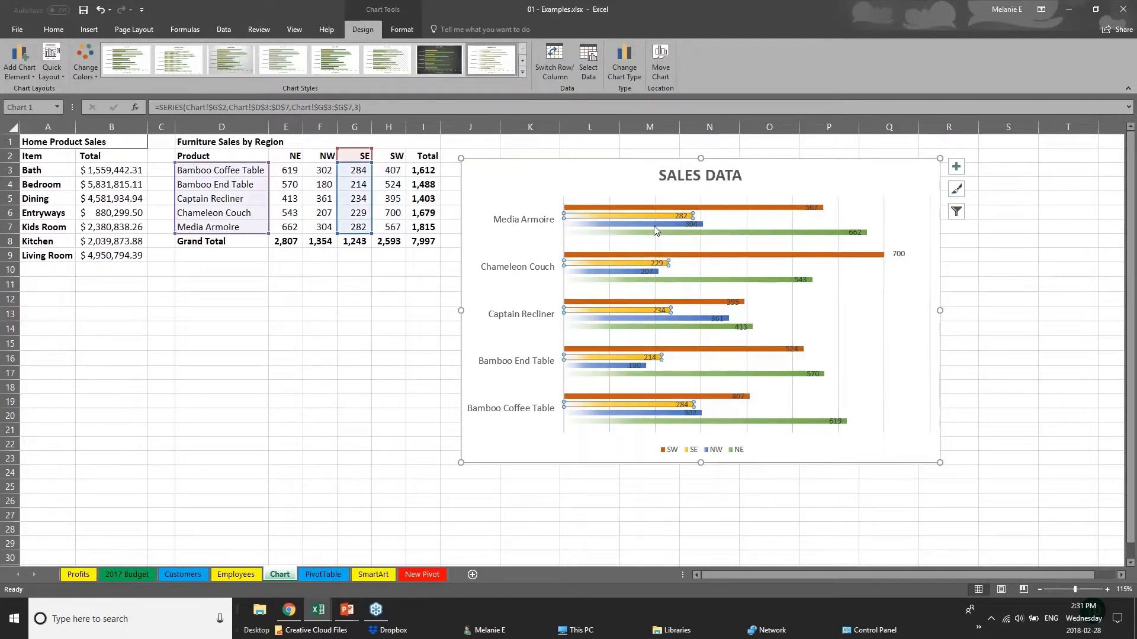
left_click(654, 225)
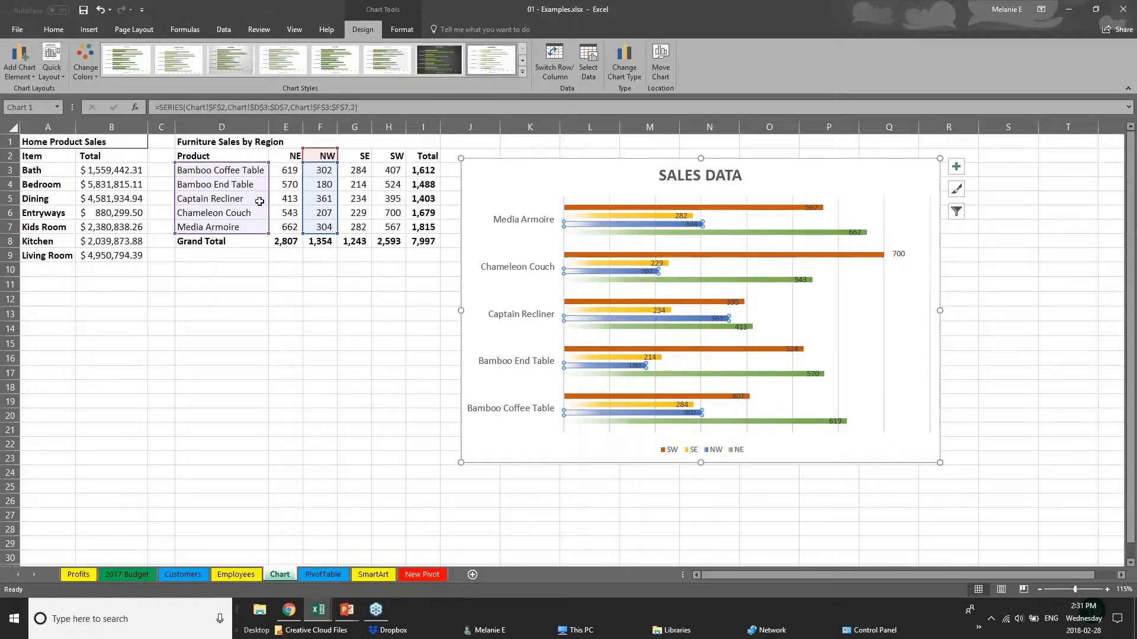
- Set the NW value for Bamboo End Table in F4 to 181
left_click(326, 185)
double_click(326, 184)
double_click(326, 185)
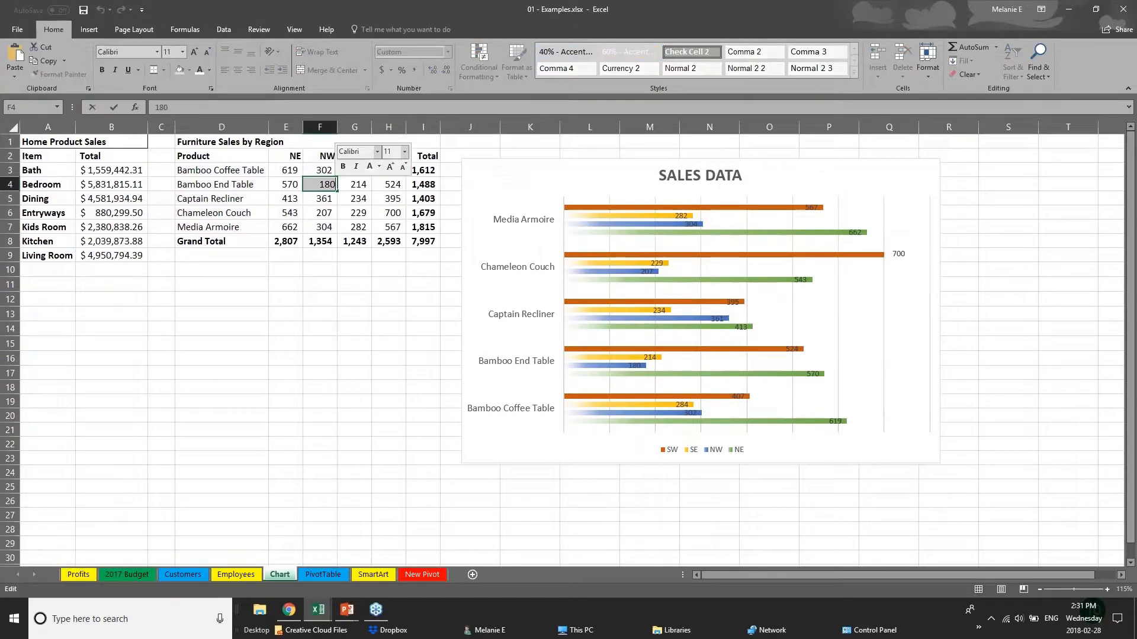
type("181")
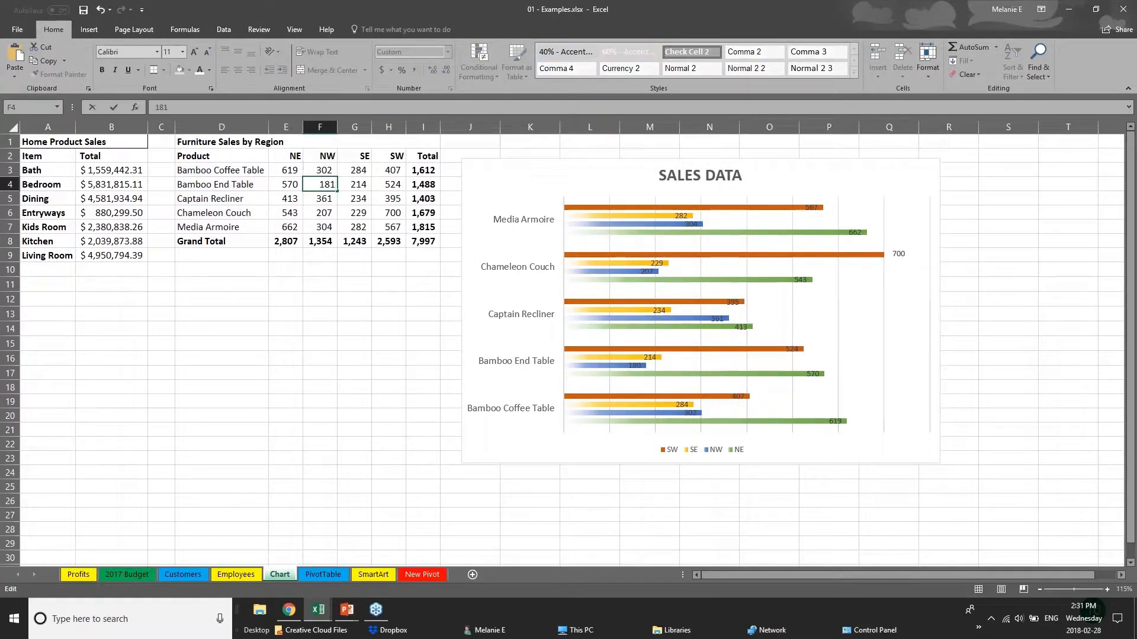
key("Return")
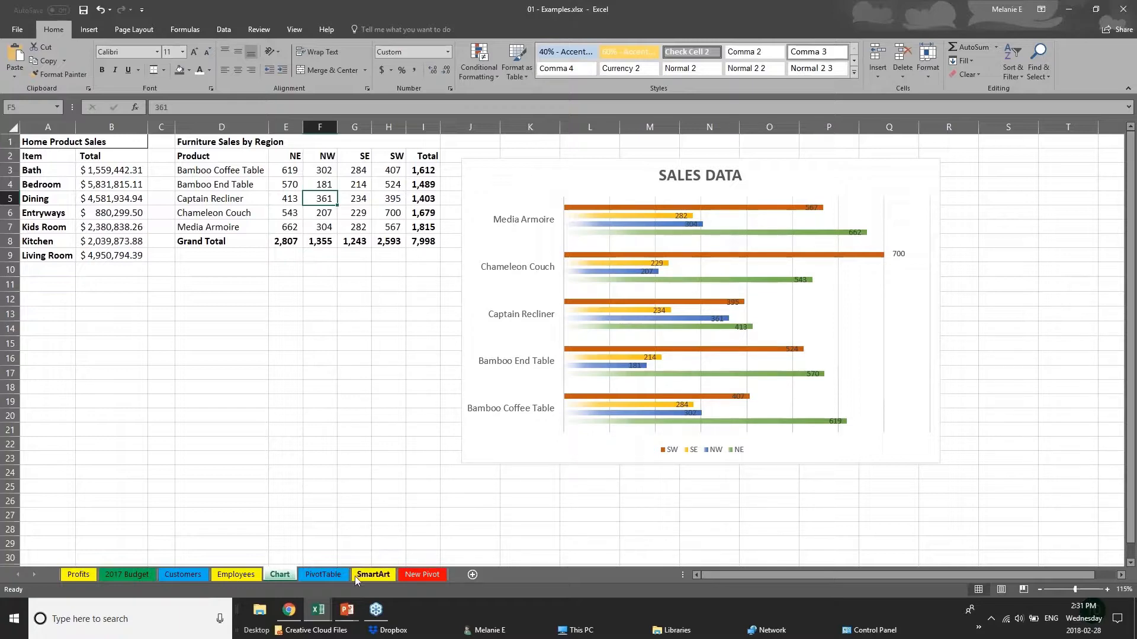
- Switch to the PowerPoint slide show and advance to the Creating Tables slide
left_click(346, 612)
left_click(396, 571)
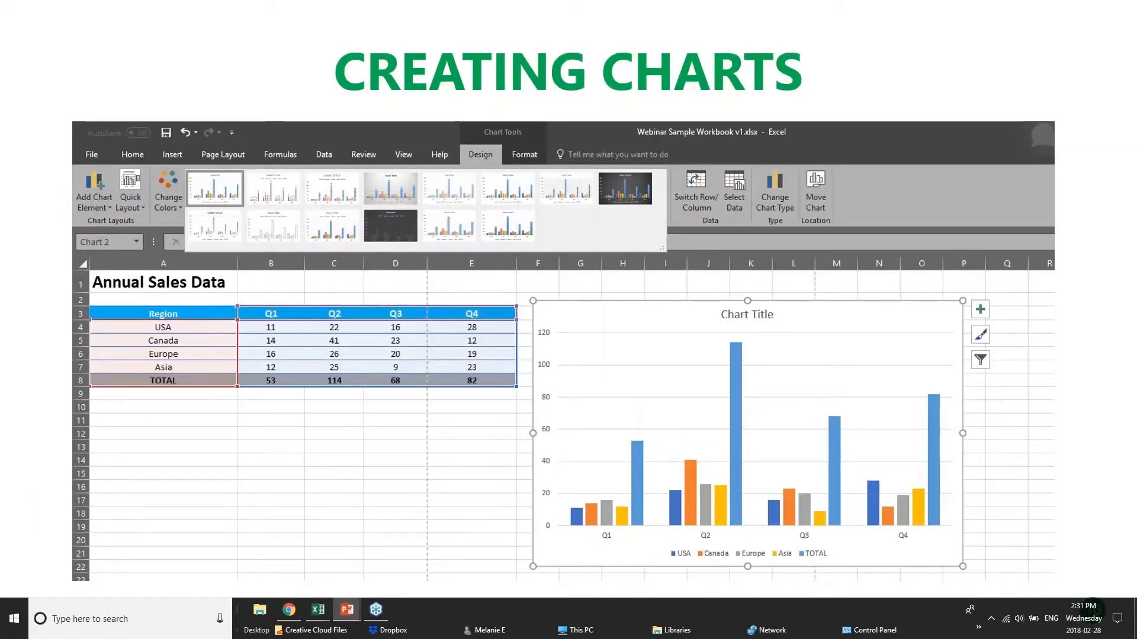
key("Right")
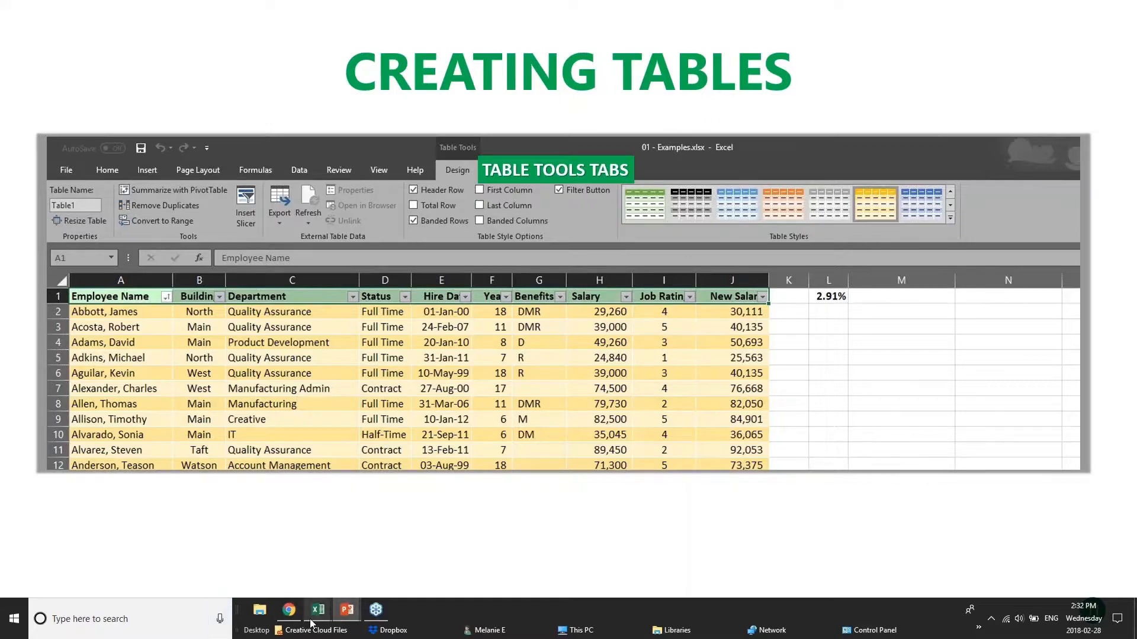
- Switch back to the 01 - Examples.xlsx workbook in Excel and open its Customers sheet
mouse_move(312, 624)
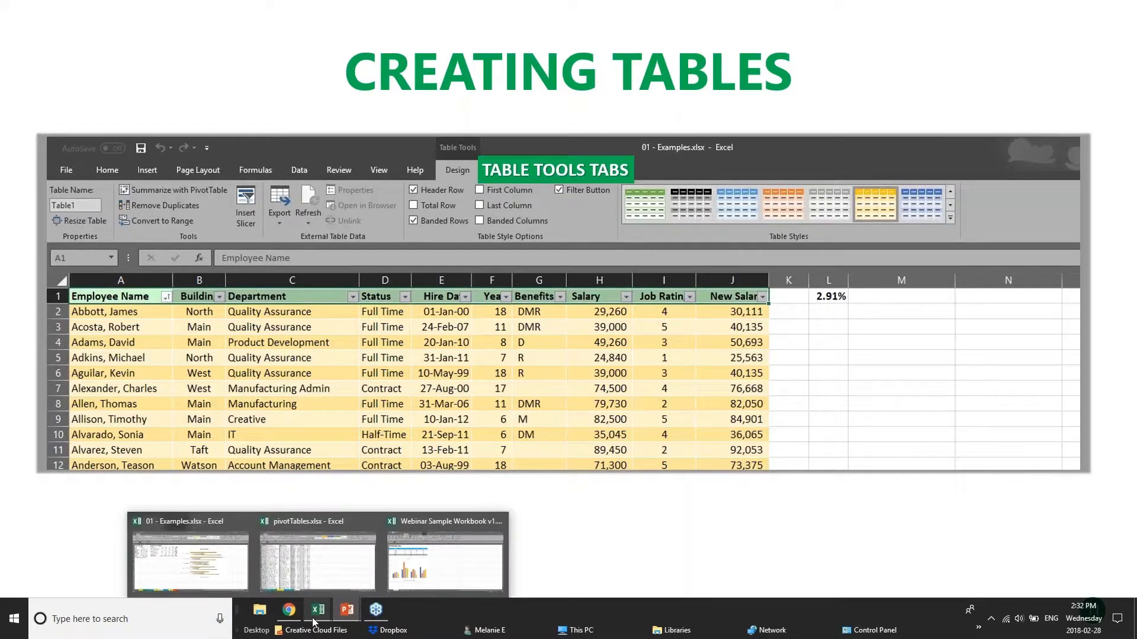
left_click(435, 565)
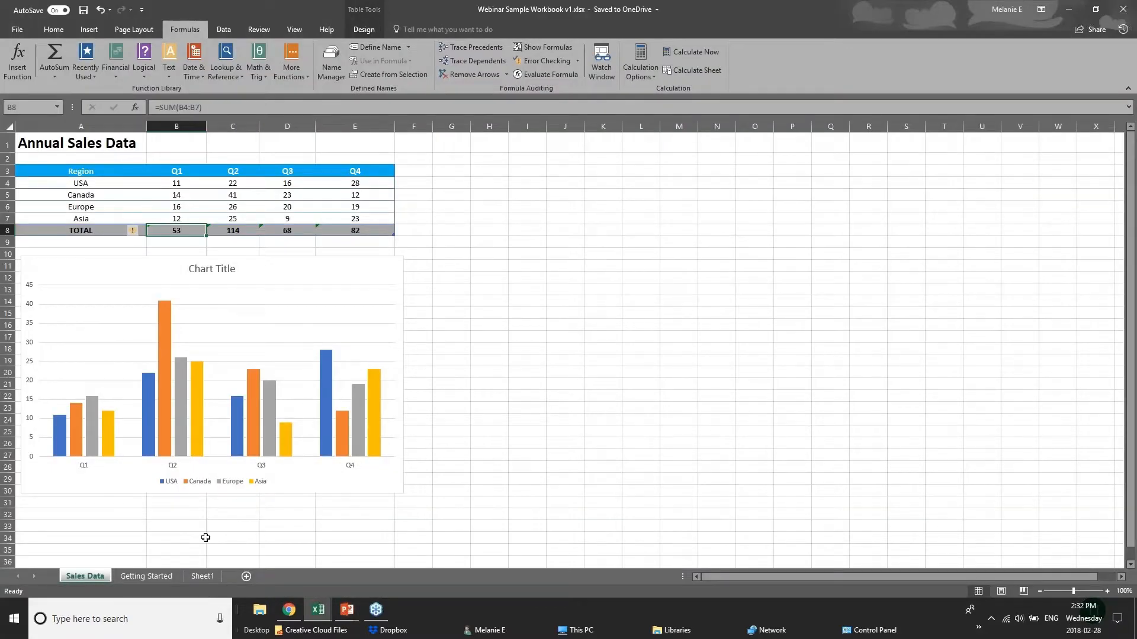
left_click(318, 611)
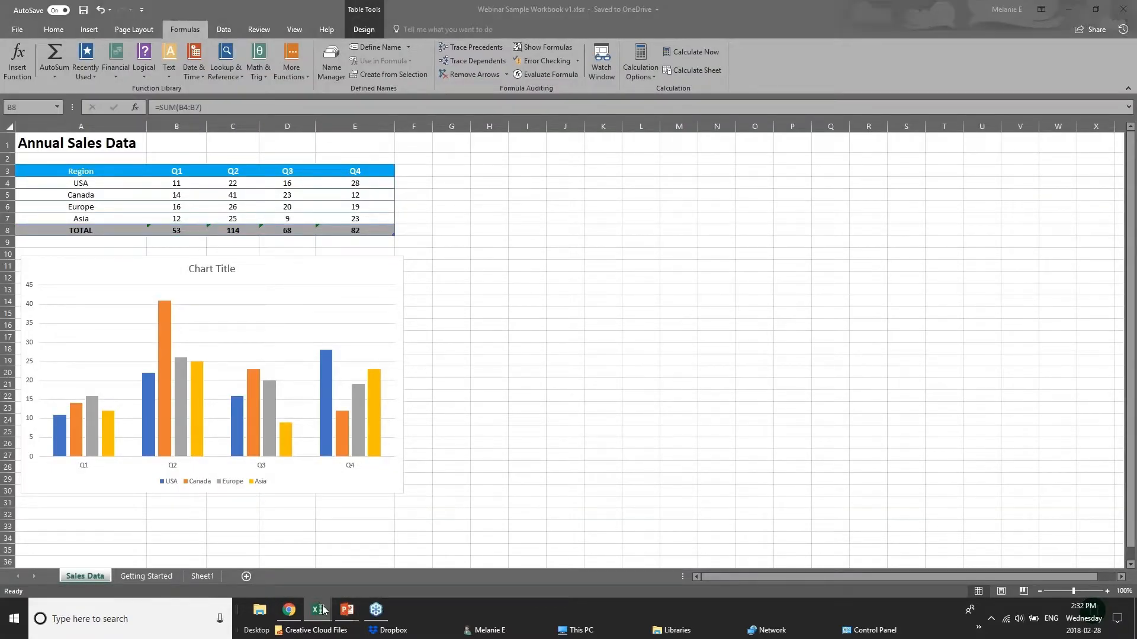
left_click(309, 548)
left_click(311, 612)
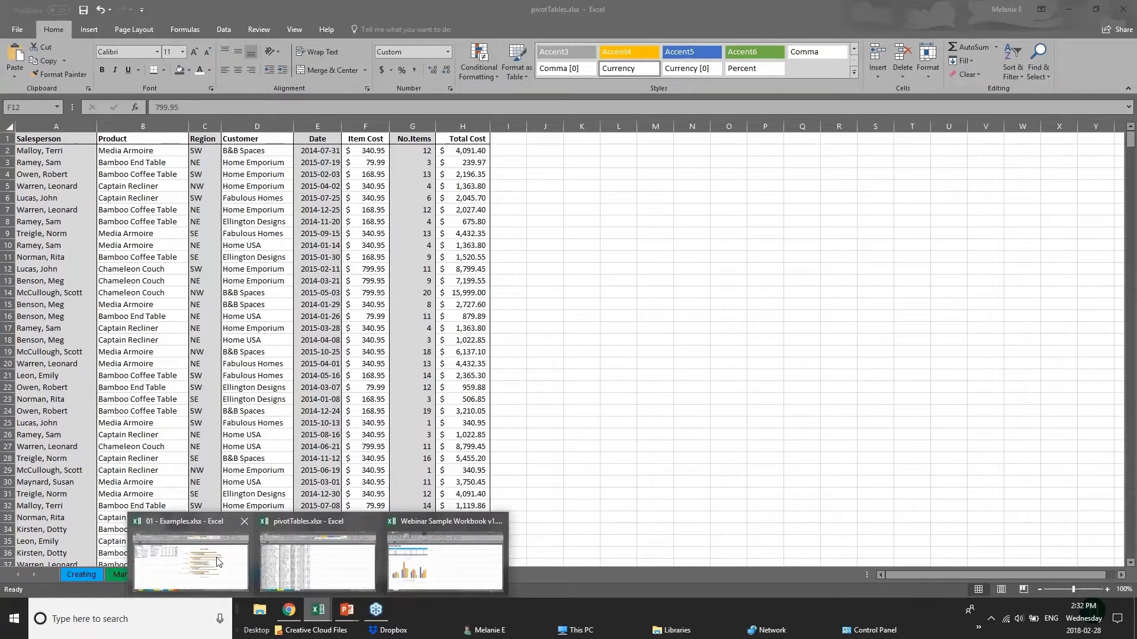
left_click(214, 555)
left_click(183, 575)
left_click(260, 197)
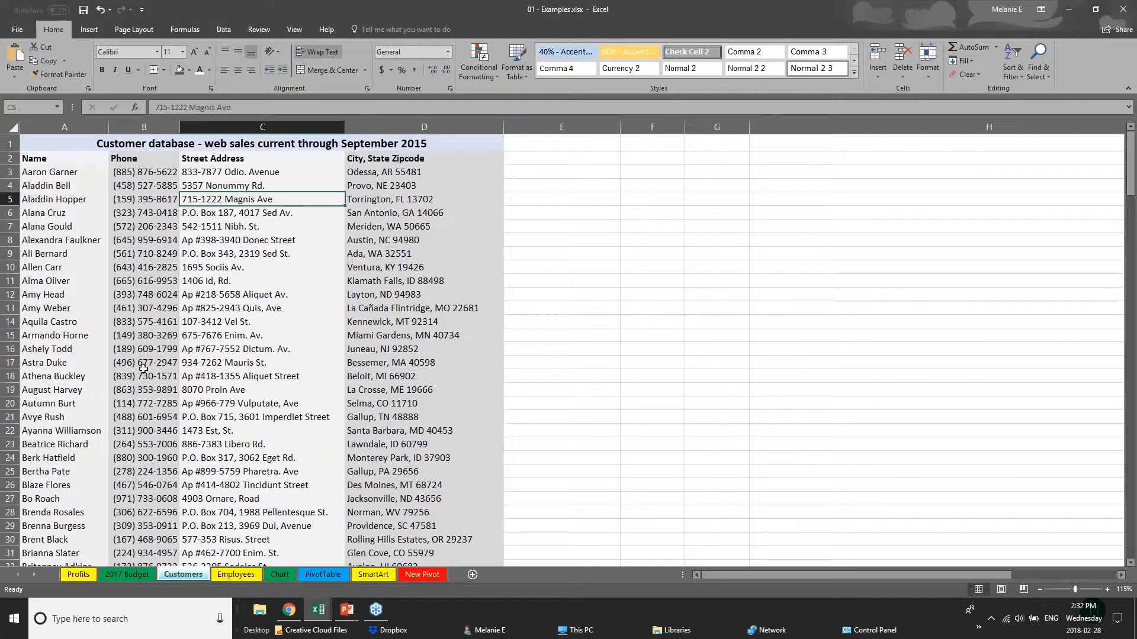
- Examine the customer database from its header row down to the last records and return to the start
left_click(47, 160)
scroll(123, 270, "down", 2)
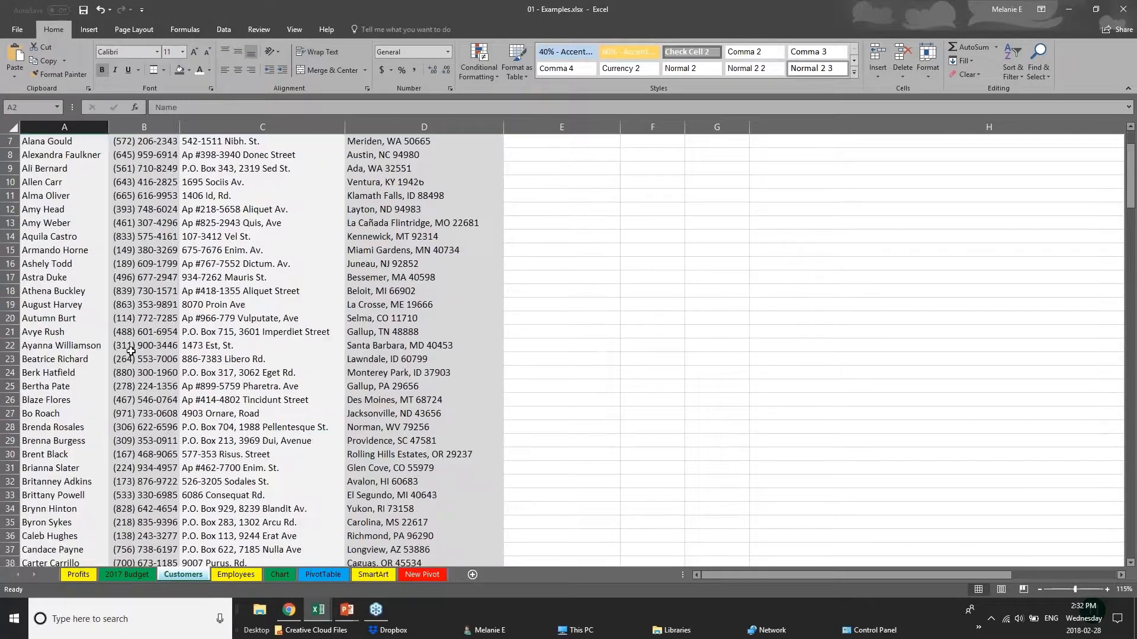
scroll(130, 351, "down", 20)
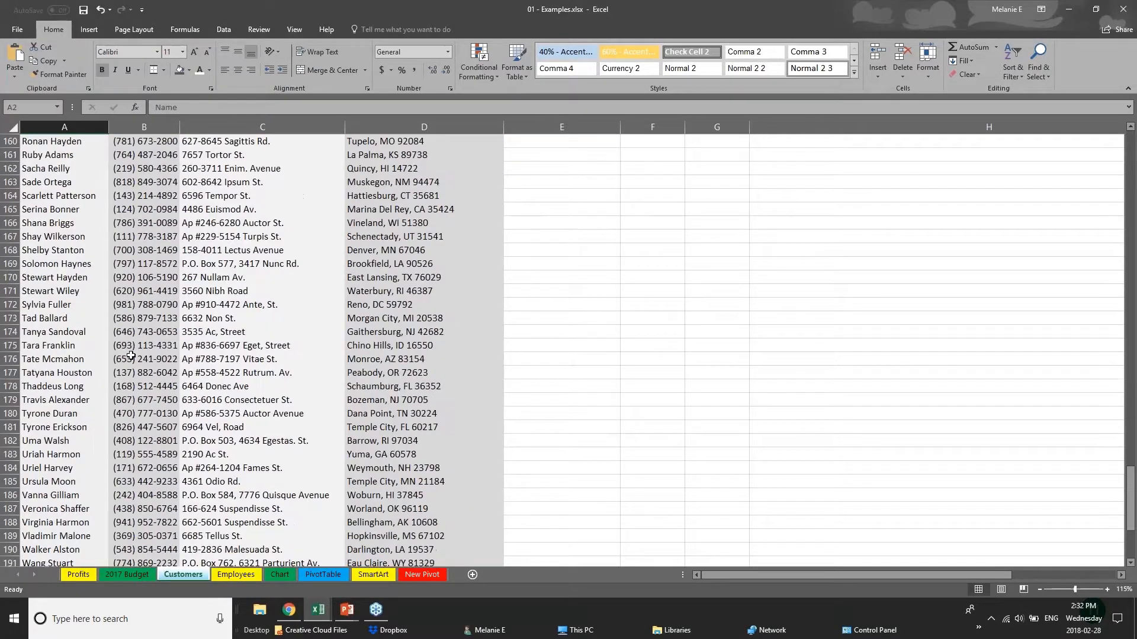
scroll(130, 356, "down", 3)
left_click_drag(1130, 535, 1130, 145)
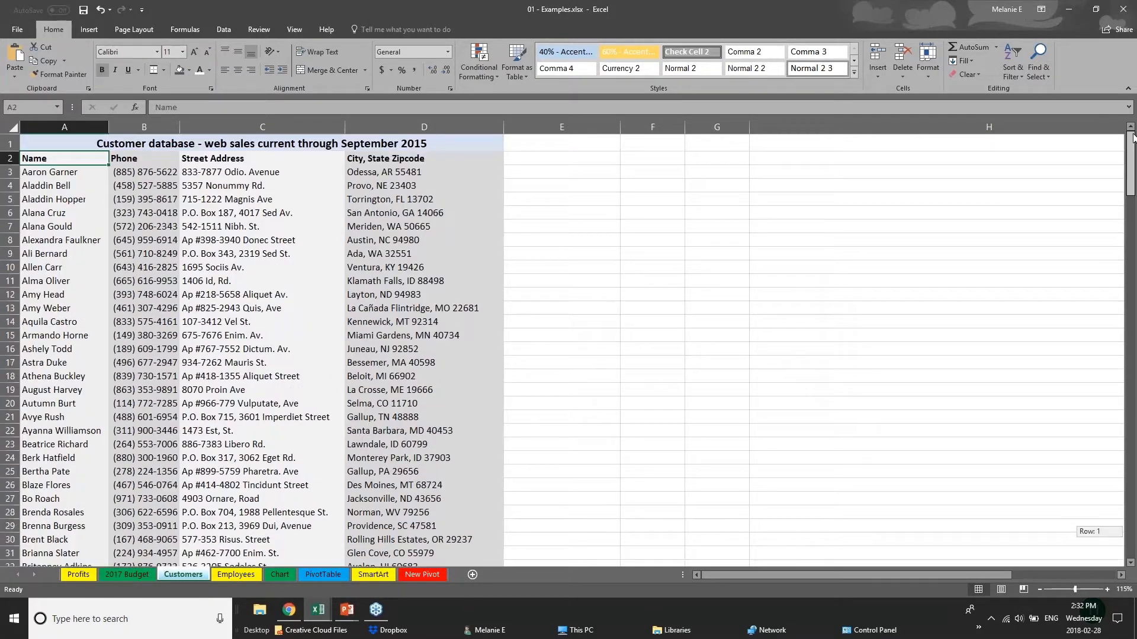
left_click(133, 187)
left_click(74, 200)
scroll(46, 393, "down", 2)
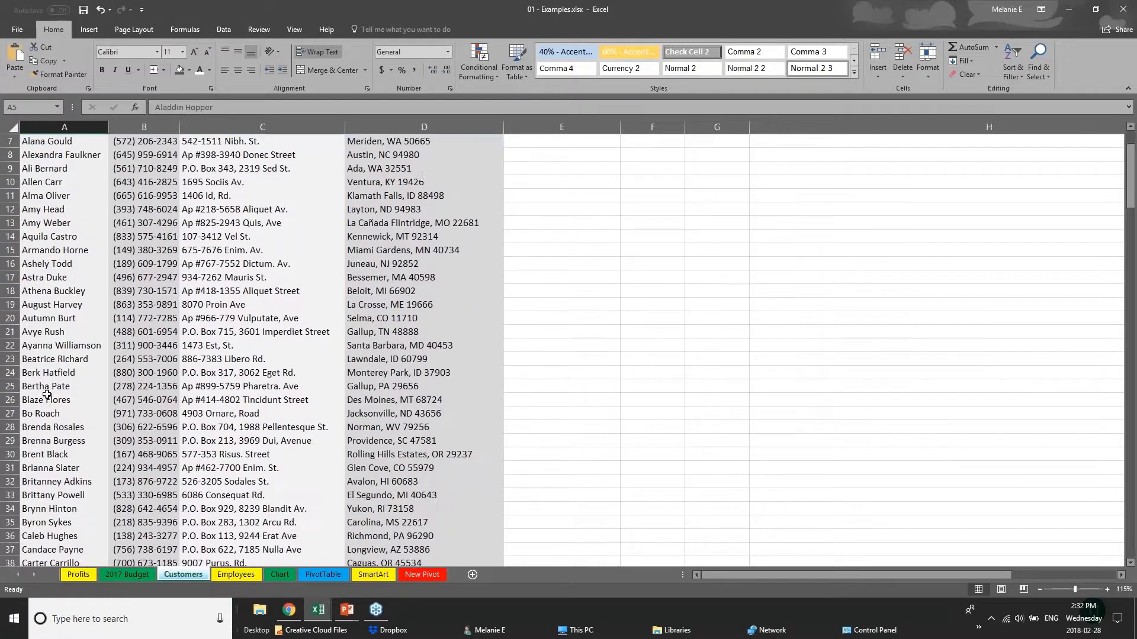
scroll(47, 394, "up", 2)
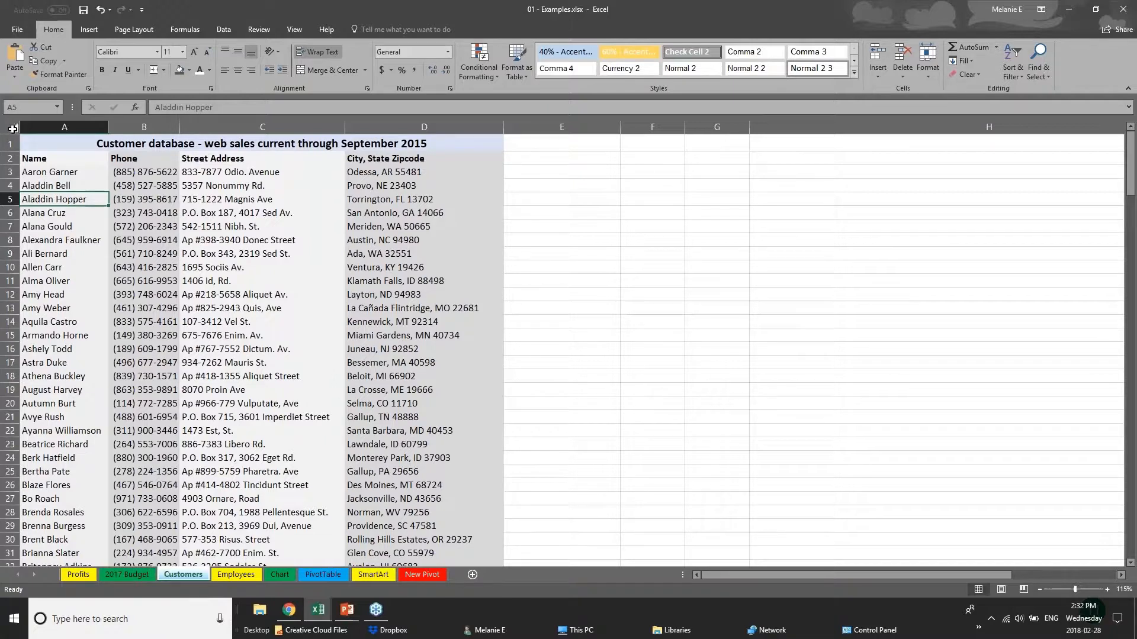
- Convert the entire Customers sheet into a table with headers and accept the large operation
left_click(12, 129)
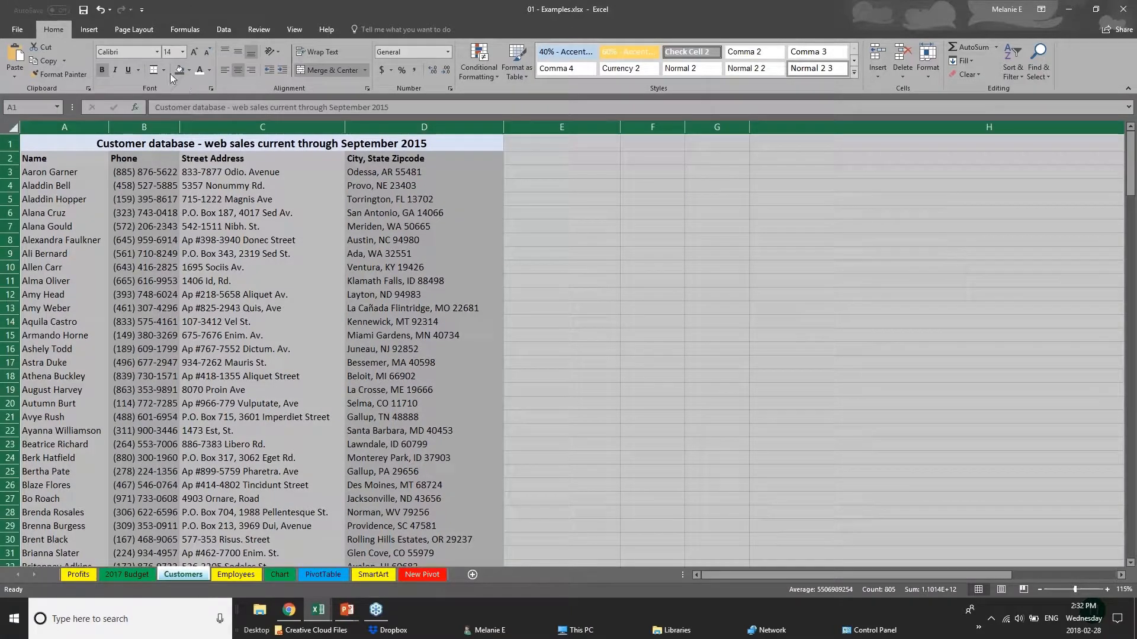
left_click(86, 30)
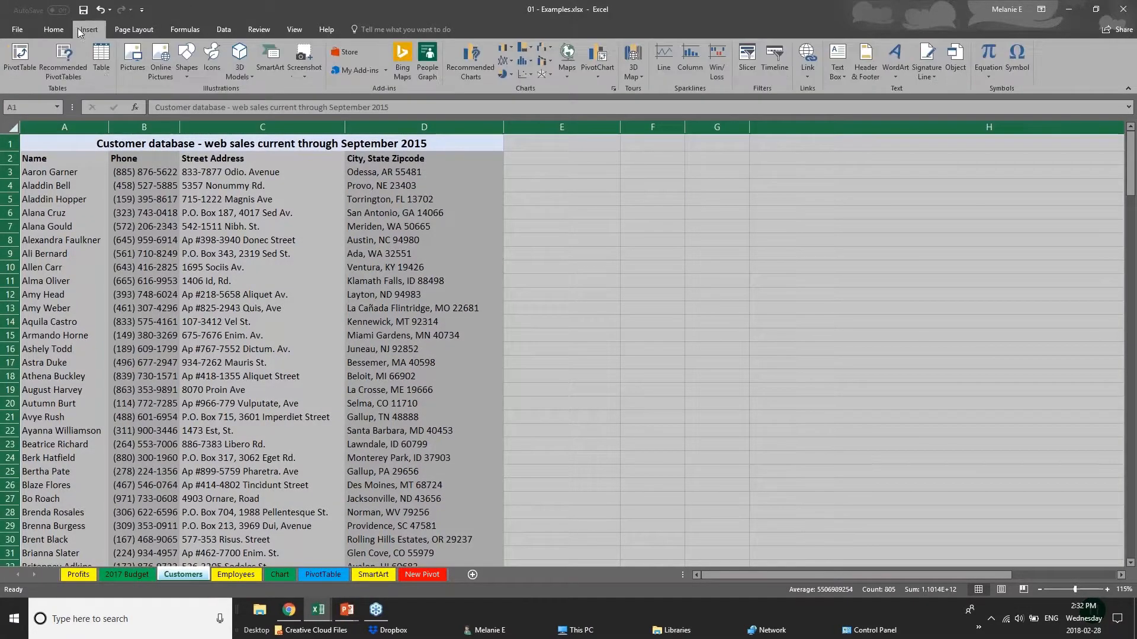
left_click(102, 62)
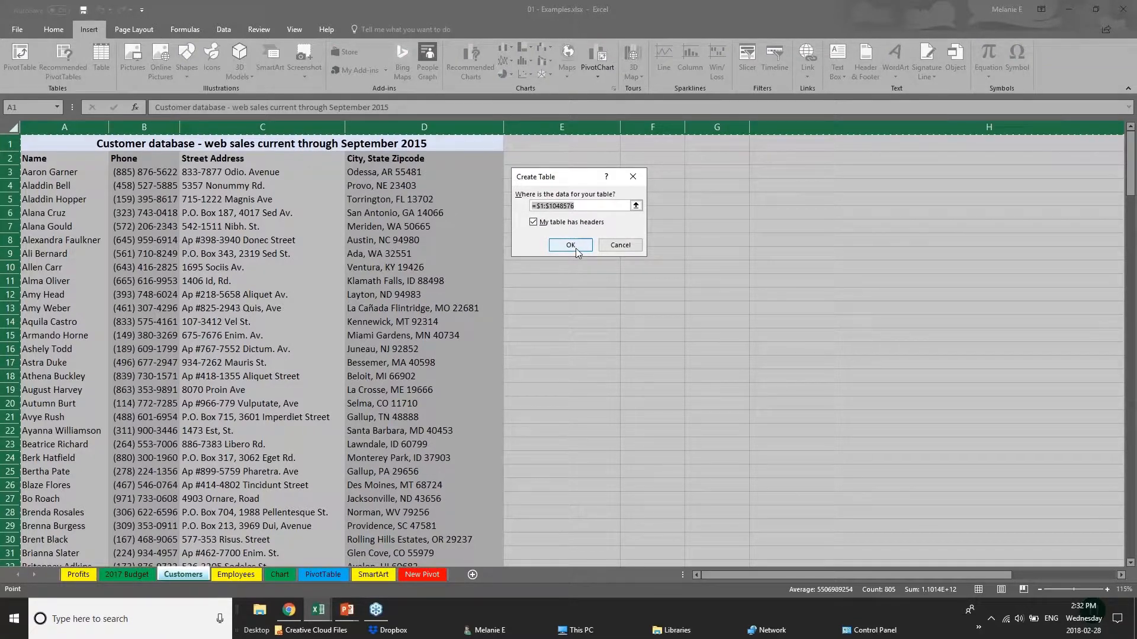
left_click(576, 252)
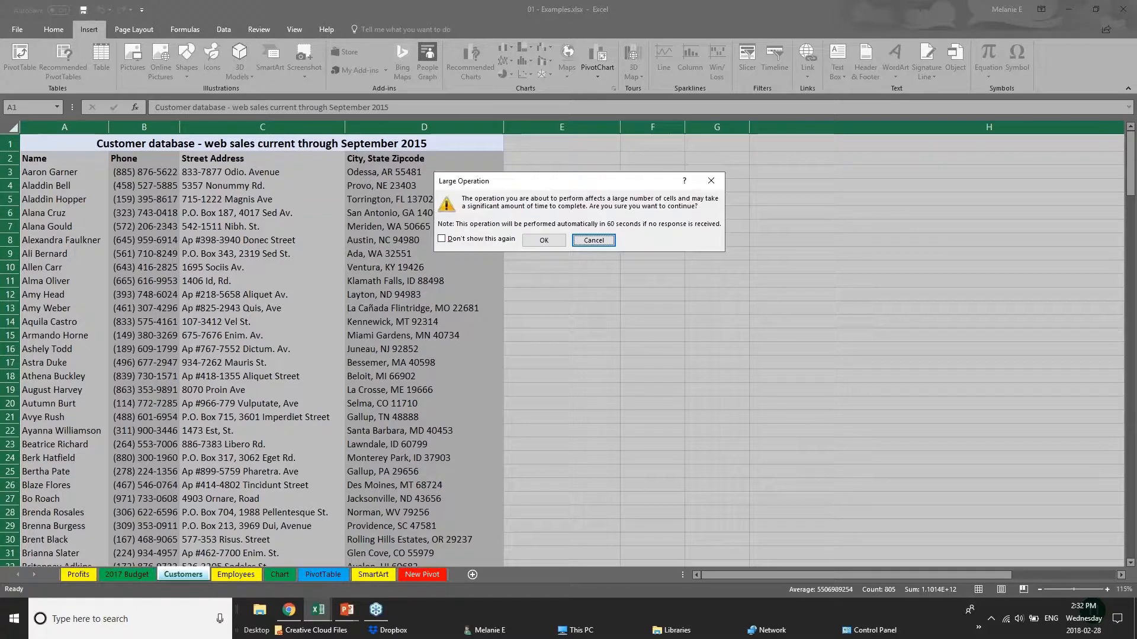
left_click(545, 244)
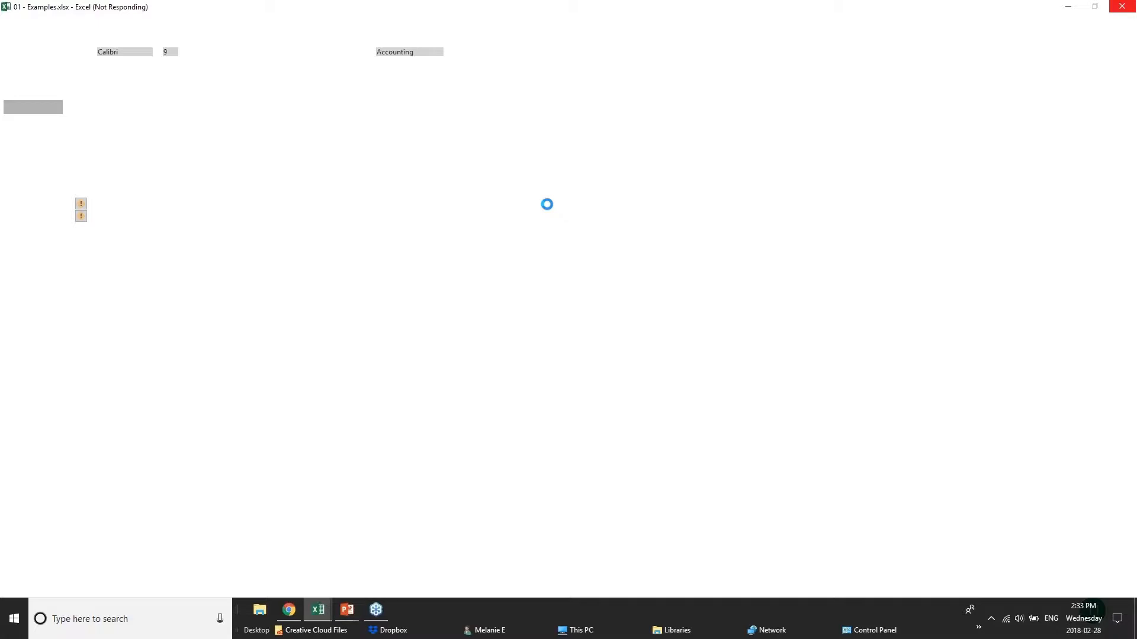
- Switch to the PowerPoint slide show to review the Creating Tables slide, and return to the 01 - Examples.xlsx workbook in Excel
mouse_move(344, 615)
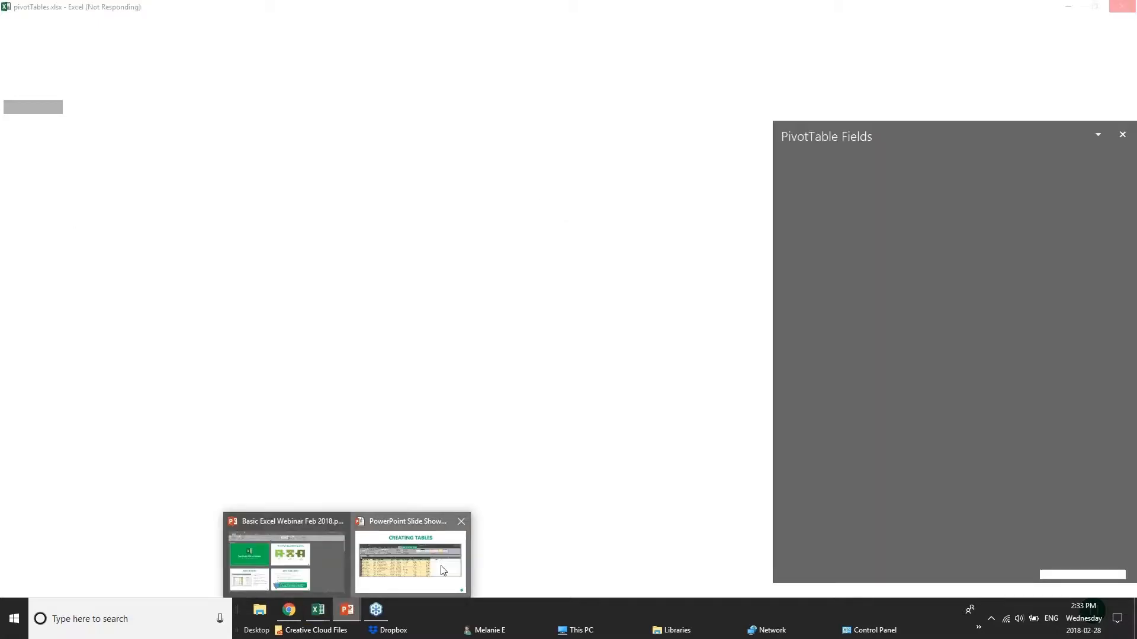
left_click(441, 570)
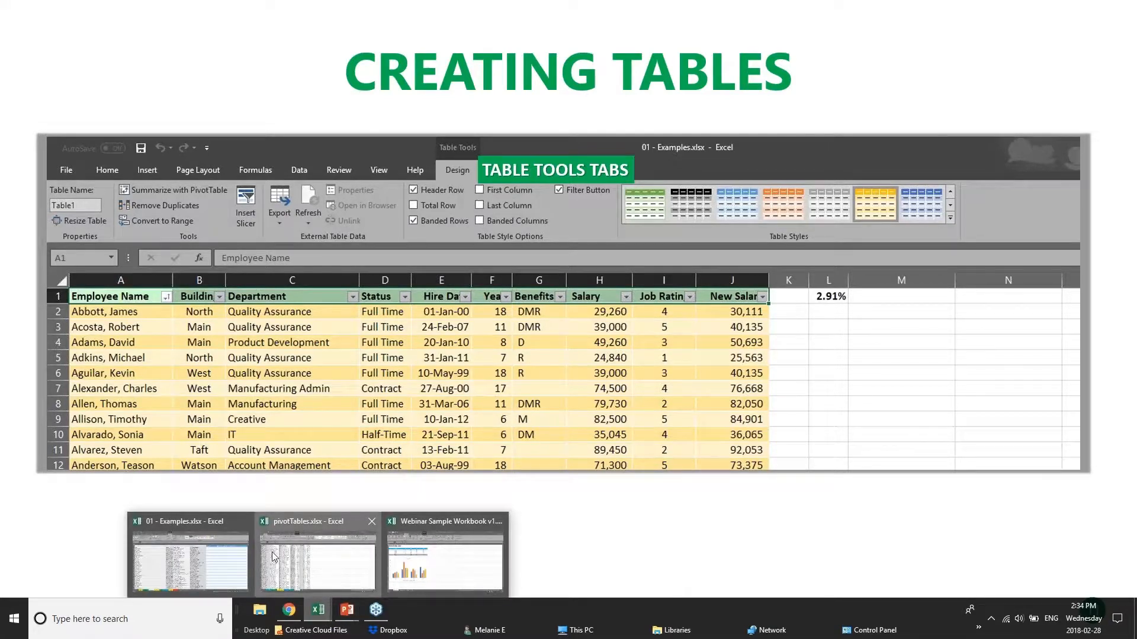
left_click(318, 613)
left_click(318, 613)
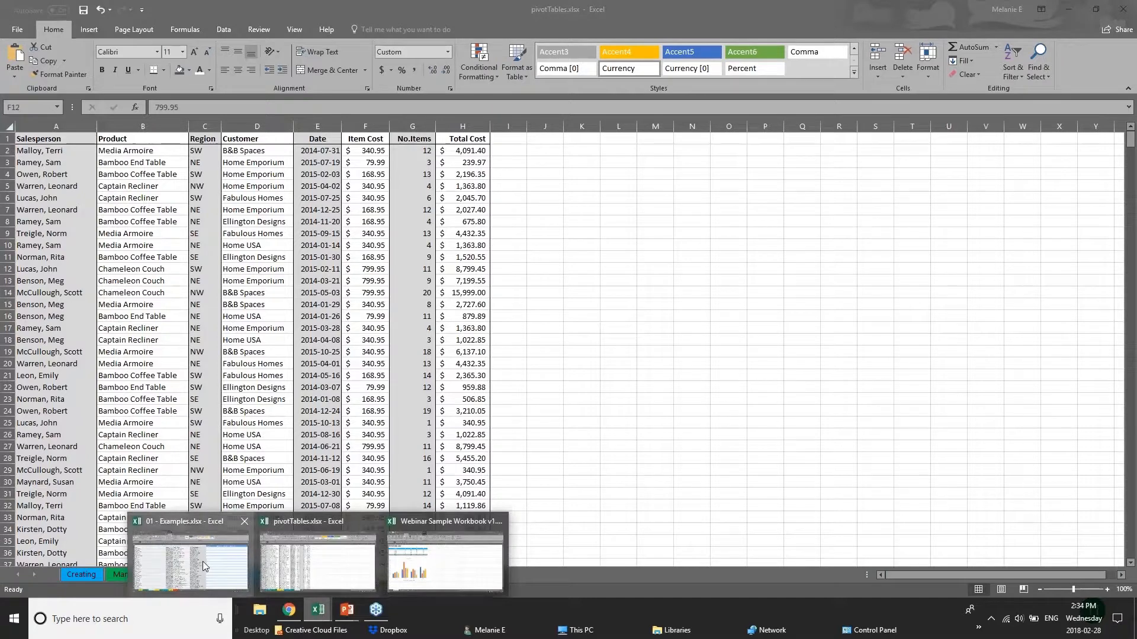
left_click(444, 536)
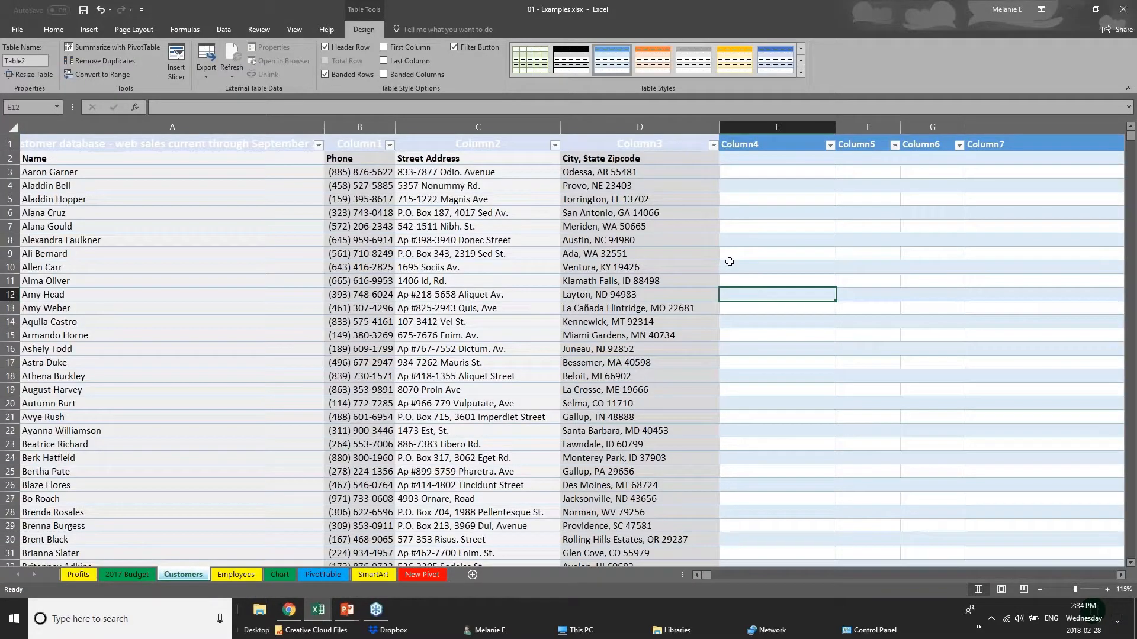
- Undo the conversion of the whole Customers sheet into a table and clear the sheet-wide selection
left_click(13, 127)
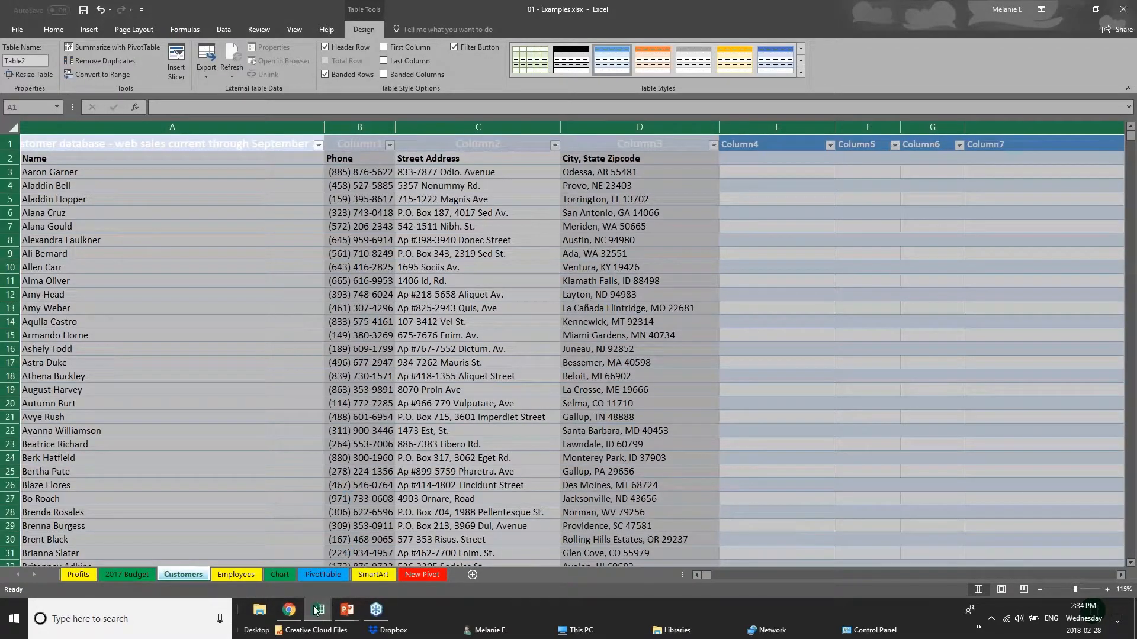
mouse_move(317, 612)
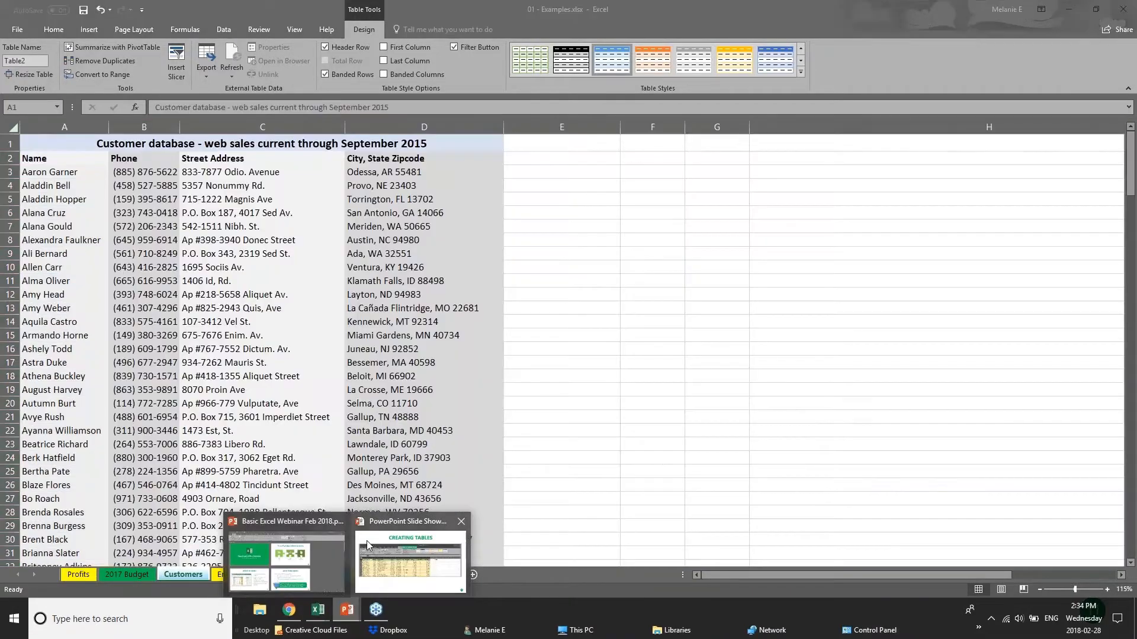
left_click(288, 474)
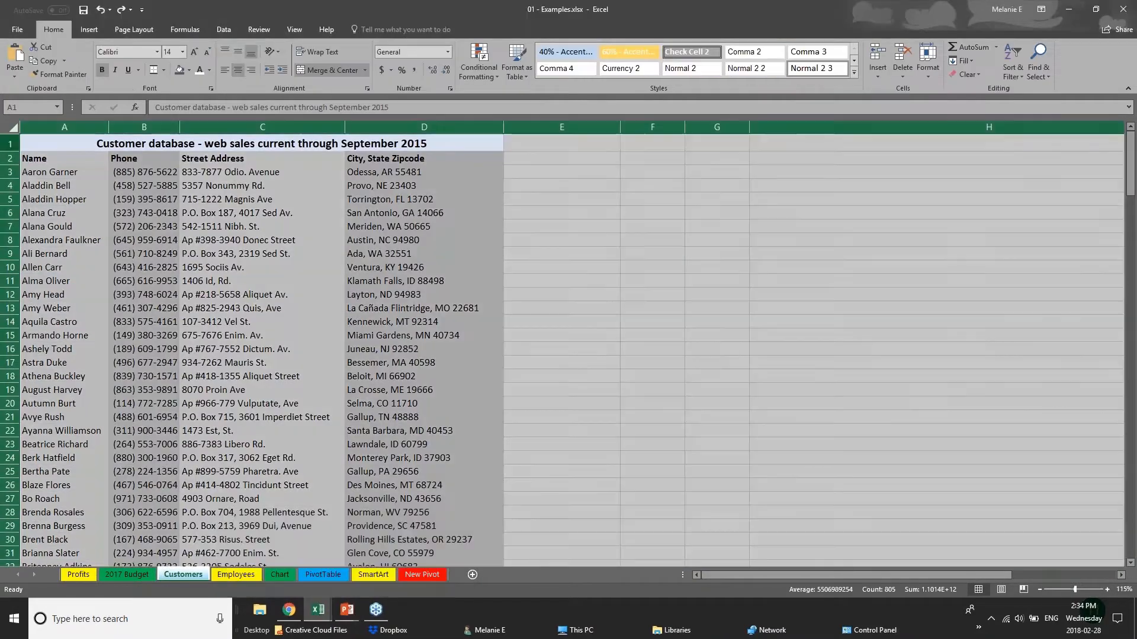
left_click(70, 146)
left_click(13, 127)
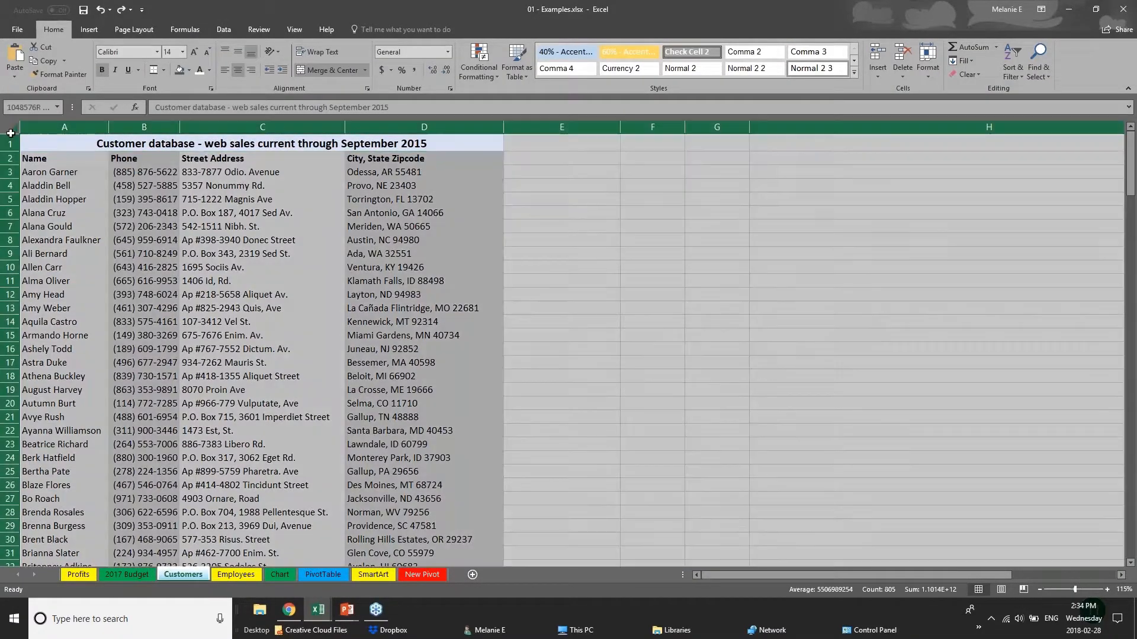
left_click(188, 184)
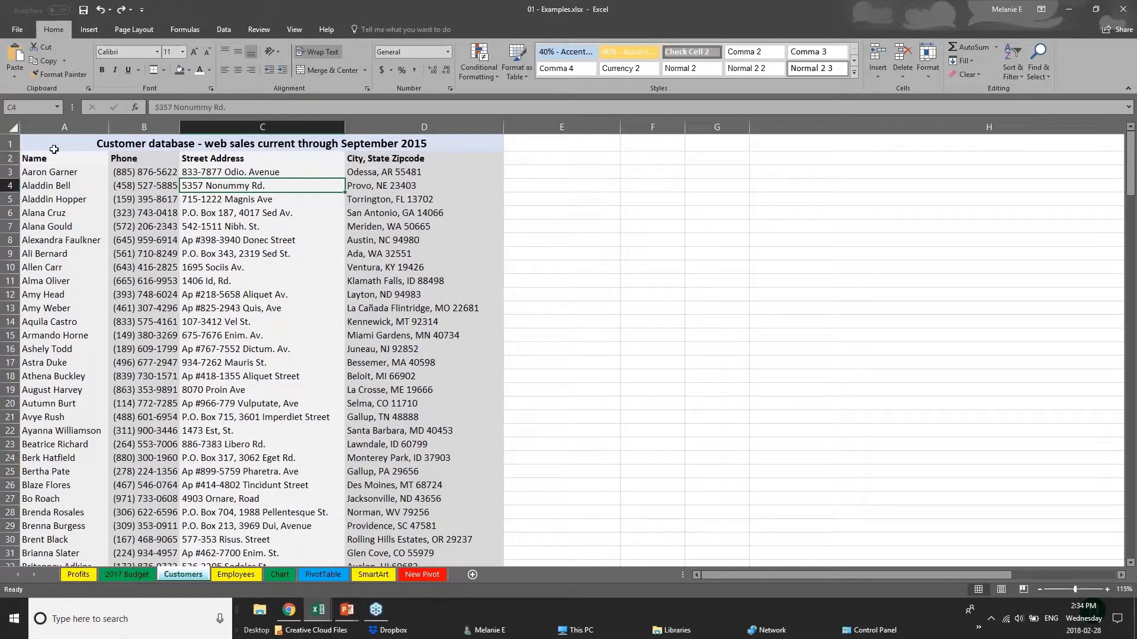
- Try to create a table without headers from the Customers title row A1:D1, and undo it
left_click(54, 149)
left_click(89, 30)
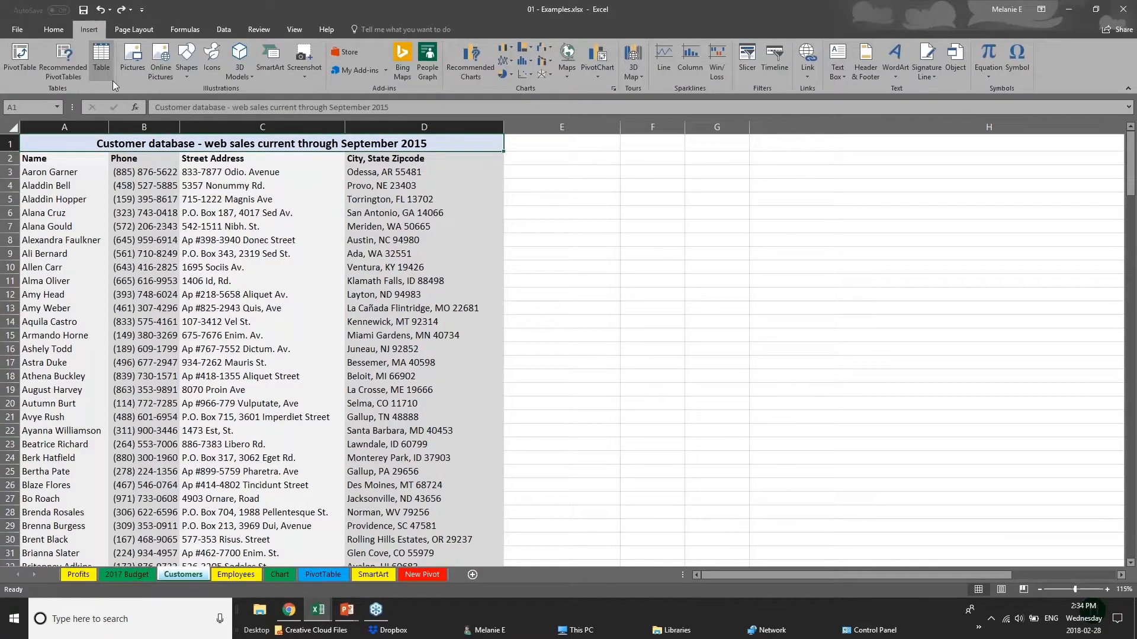
left_click(99, 66)
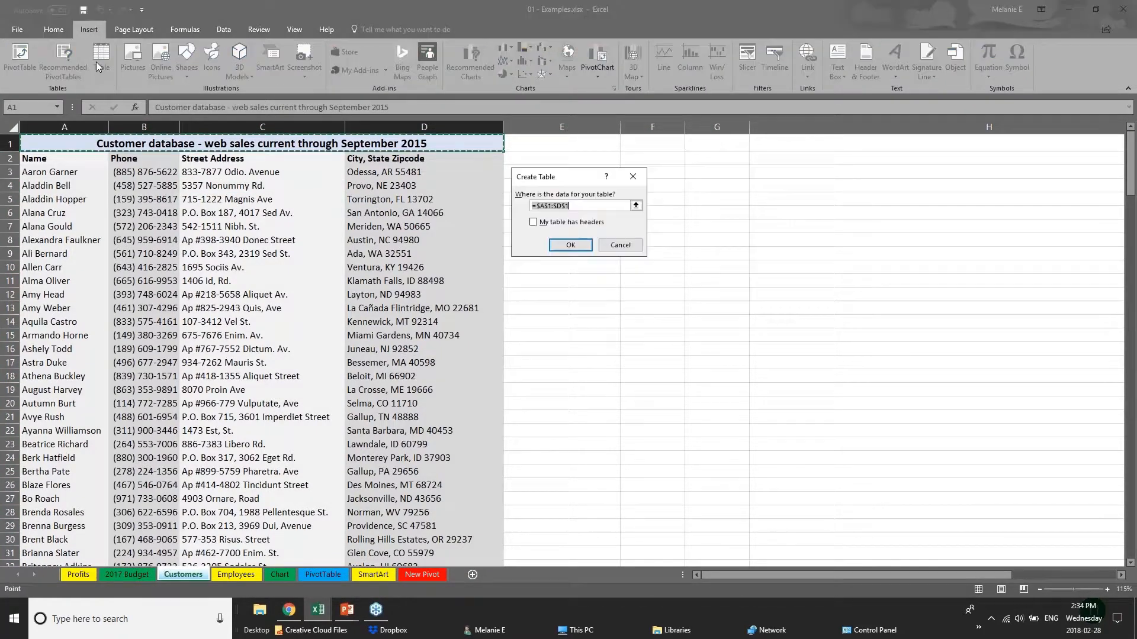
left_click(568, 245)
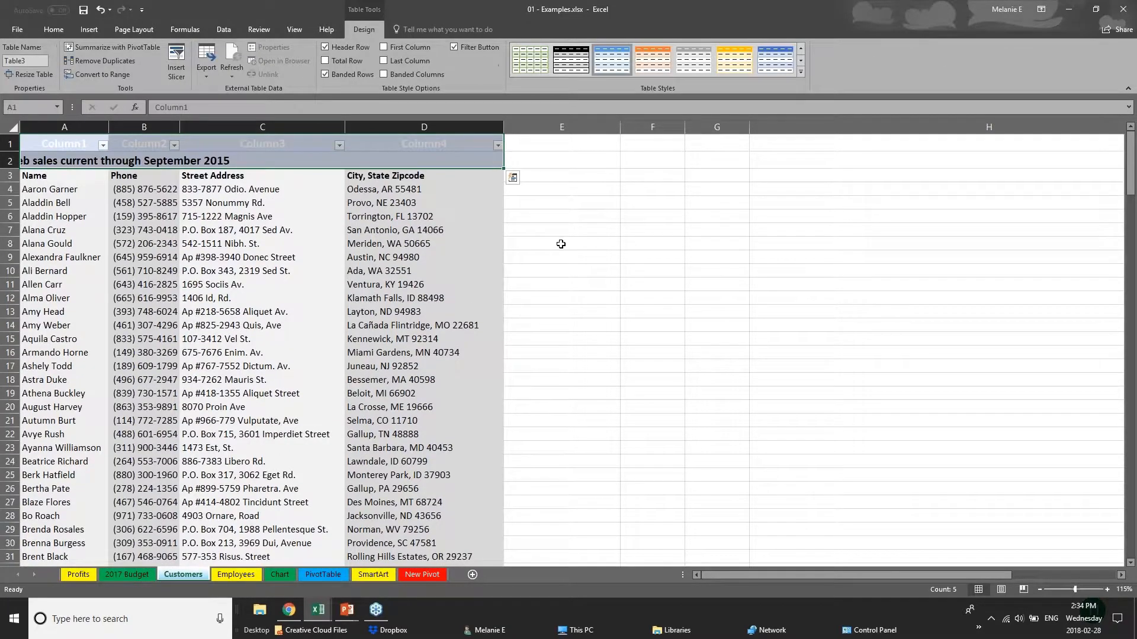
key("ctrl+z")
left_click(13, 127)
left_click(254, 441)
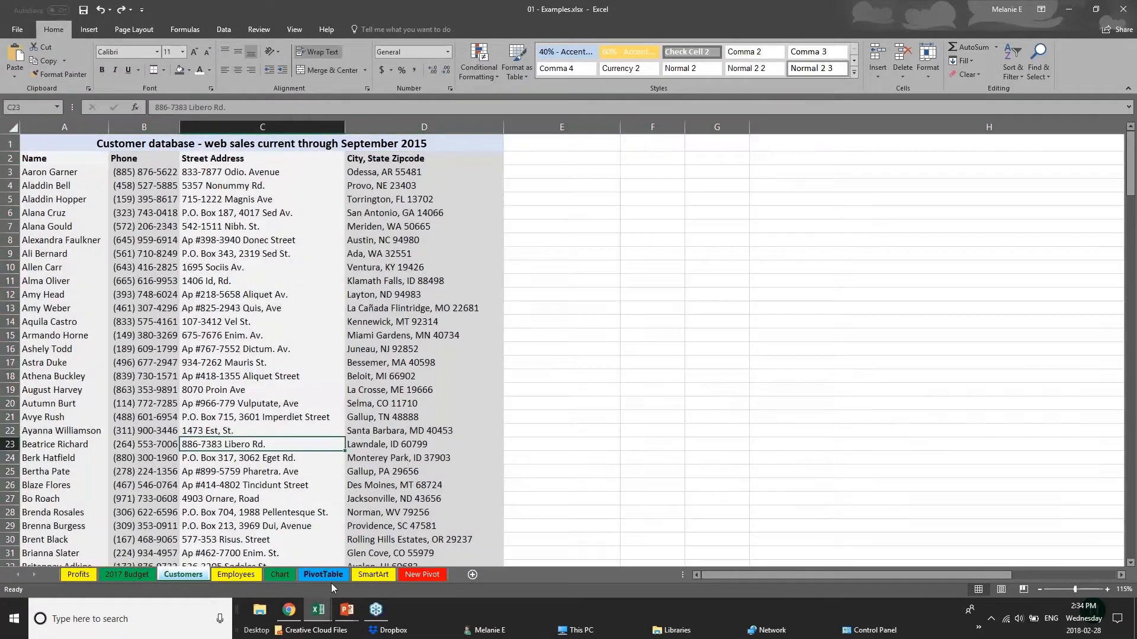
- On the Chart sheet, convert the Furniture Sales by Region range D1:I8 into a table with headers
left_click(279, 574)
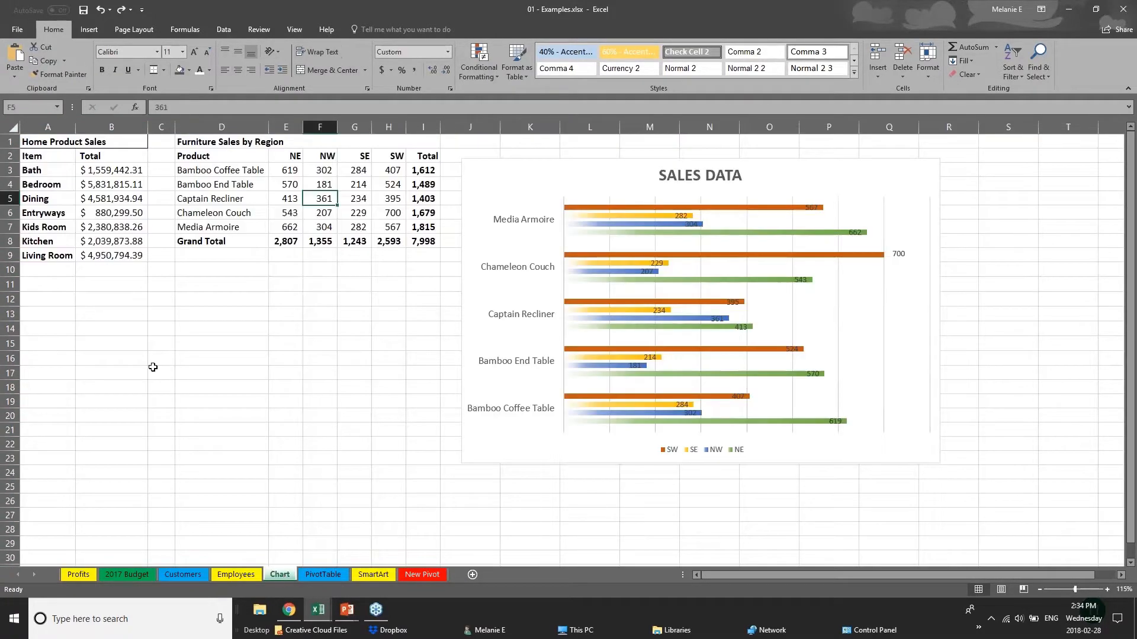
left_click(212, 145)
left_click_drag(212, 144, 423, 241)
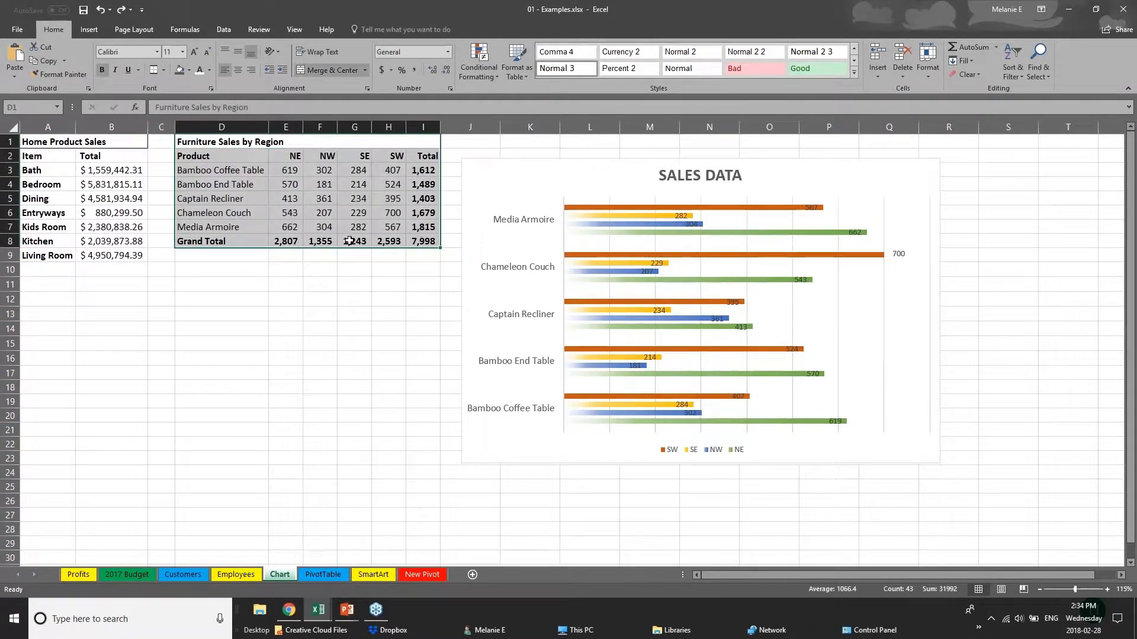
left_click(87, 30)
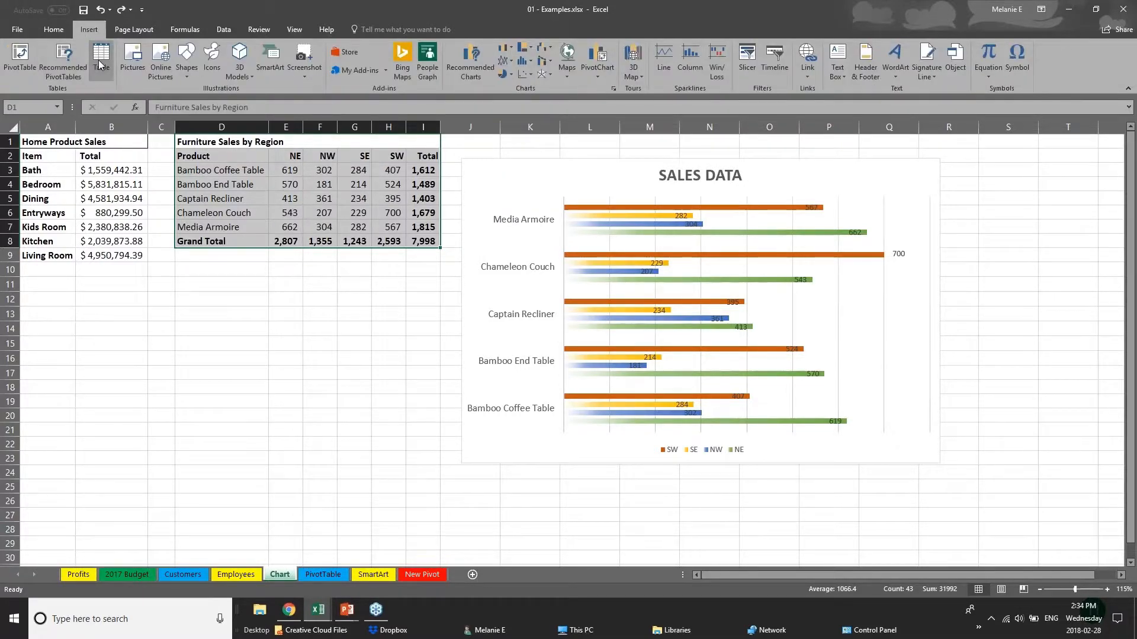
left_click(101, 59)
left_click(573, 252)
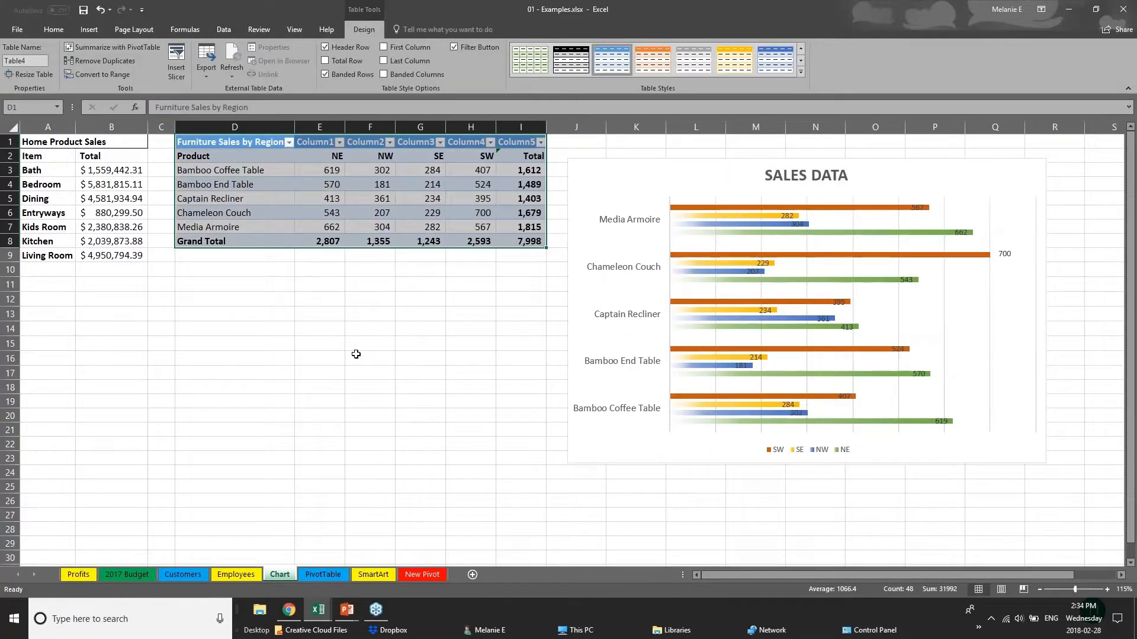
left_click(356, 354)
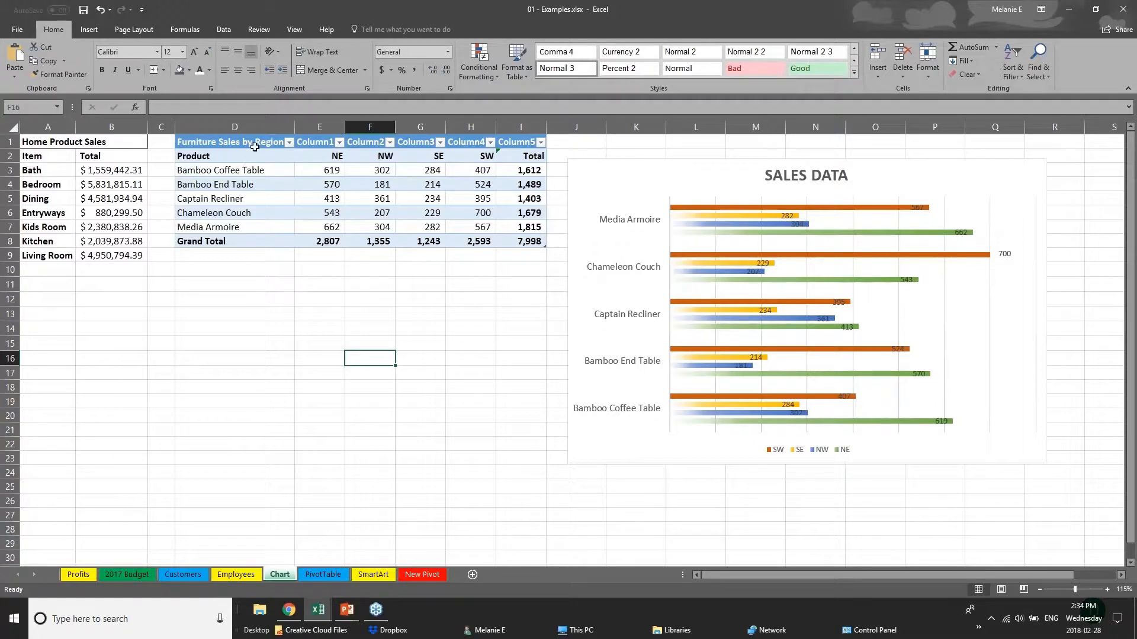
- Apply the orange table style from the third row of the Medium group to the furniture sales table
left_click_drag(254, 144, 536, 249)
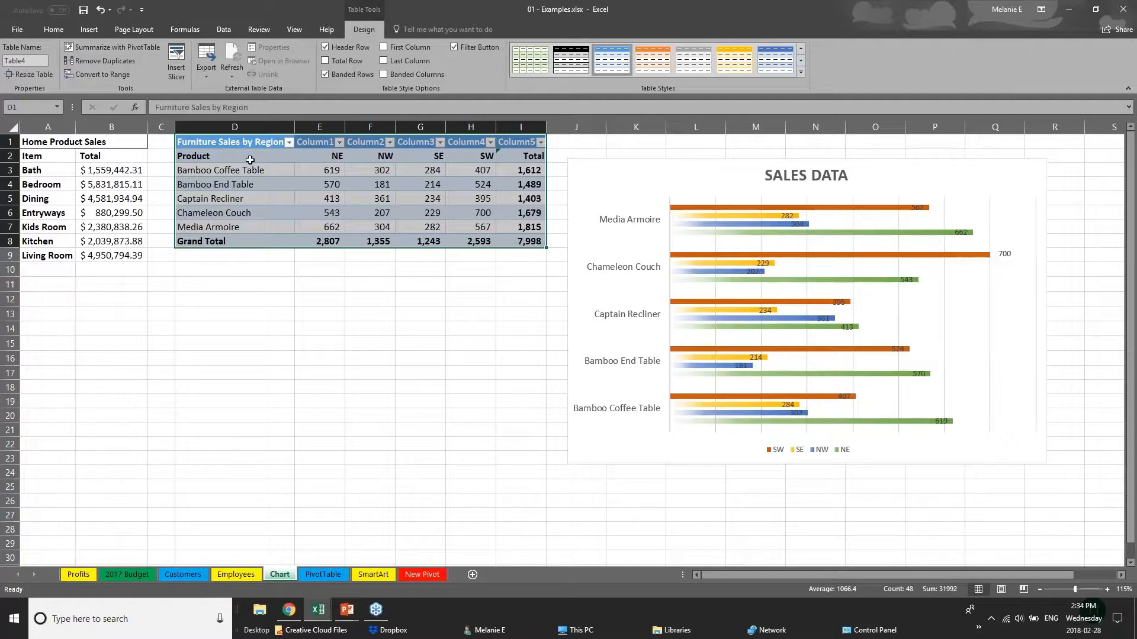
left_click(799, 72)
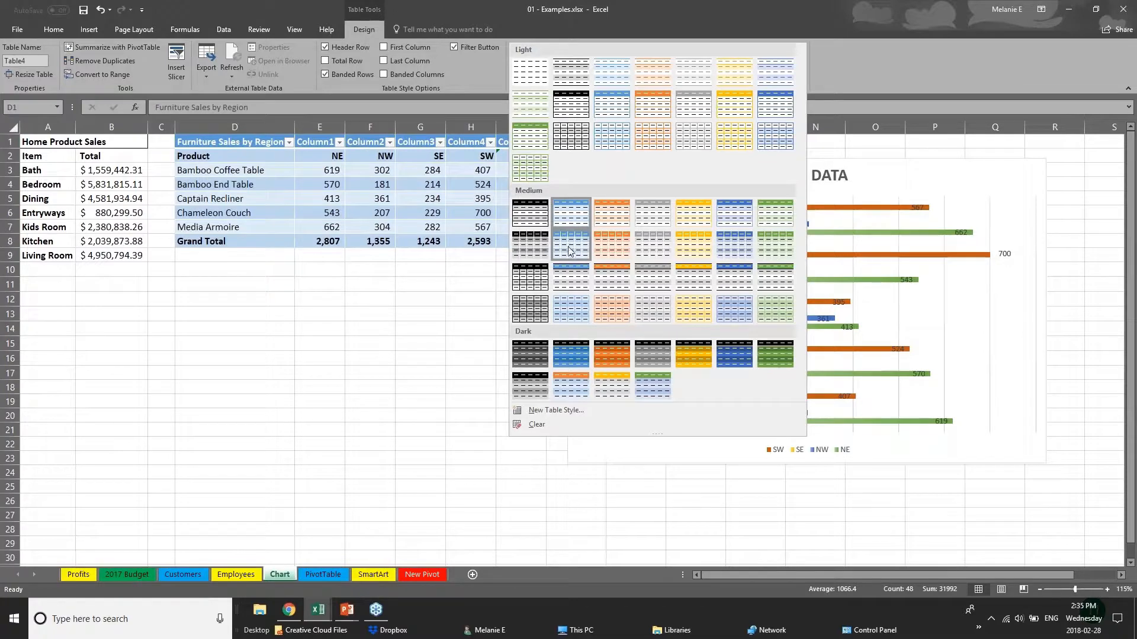
left_click(619, 286)
- Enable the First Column style option so the furniture table's product name column is highlighted
left_click(278, 241)
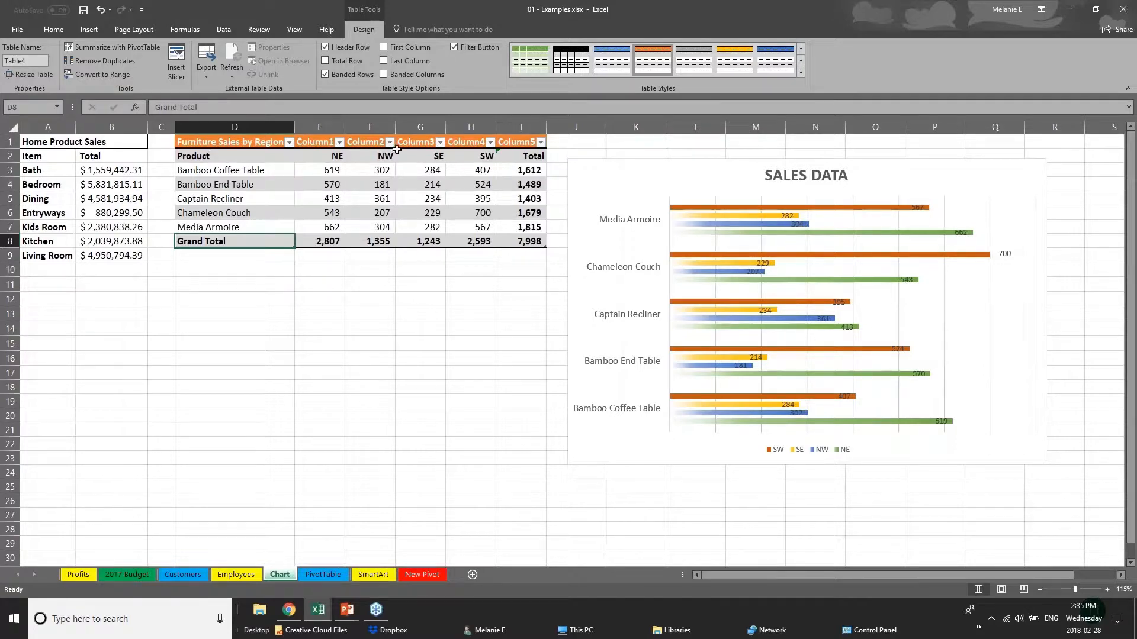
left_click(220, 155)
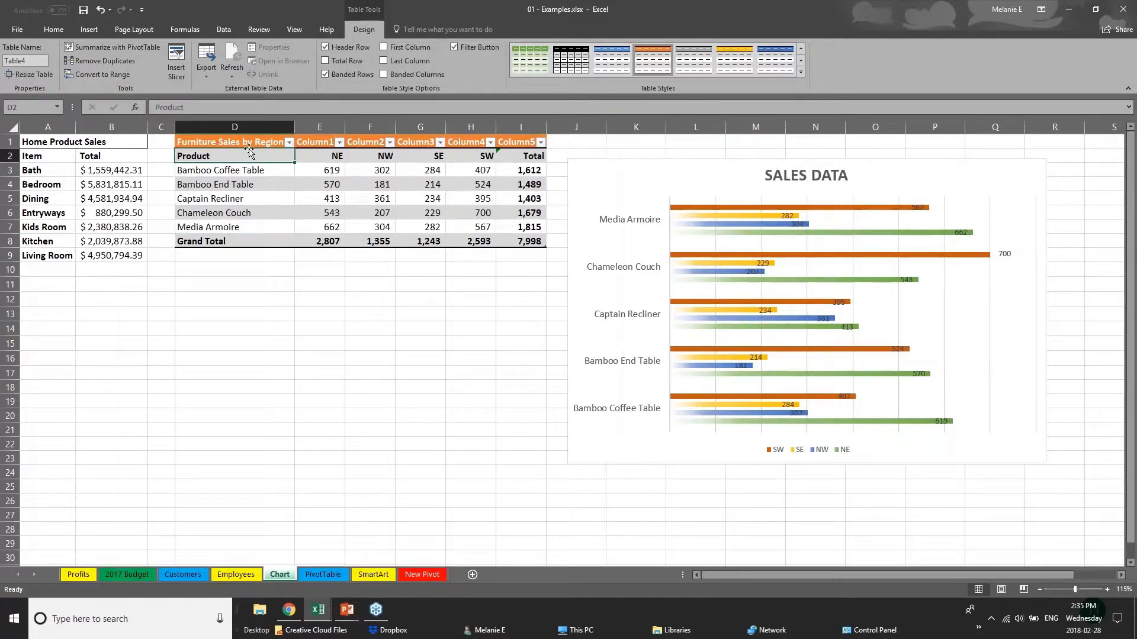
left_click_drag(249, 155, 249, 227)
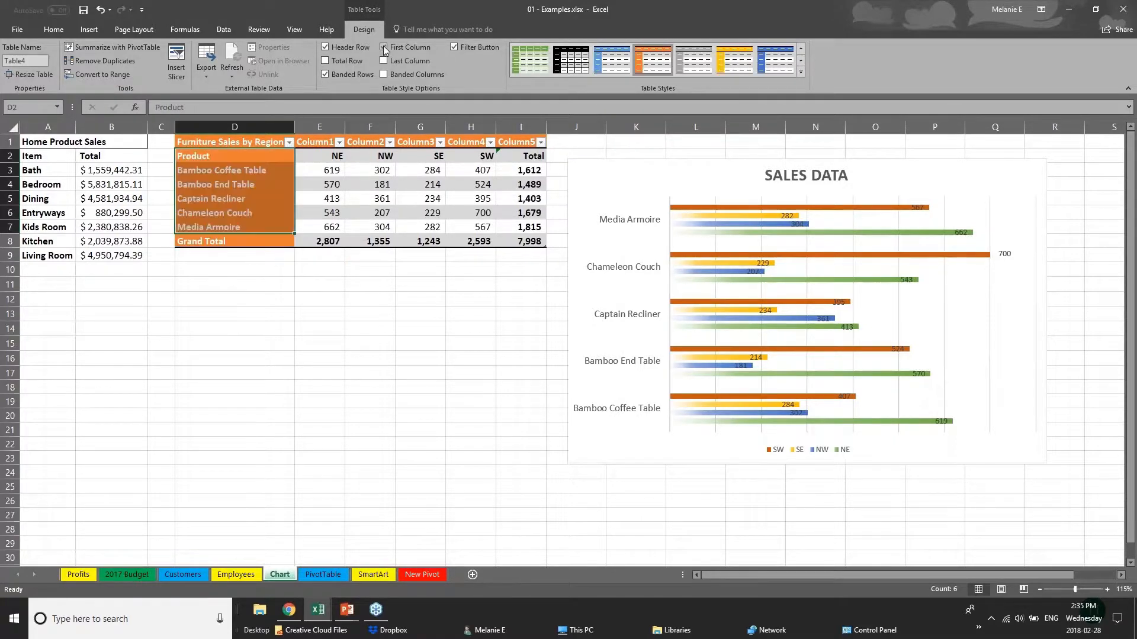
left_click(298, 335)
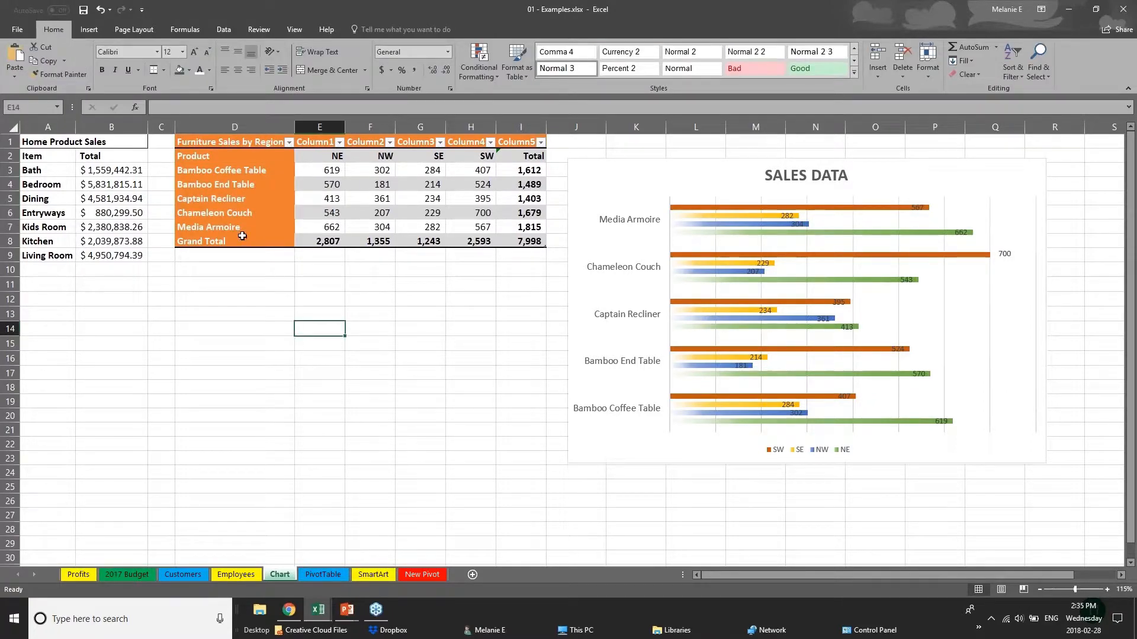
left_click(215, 148)
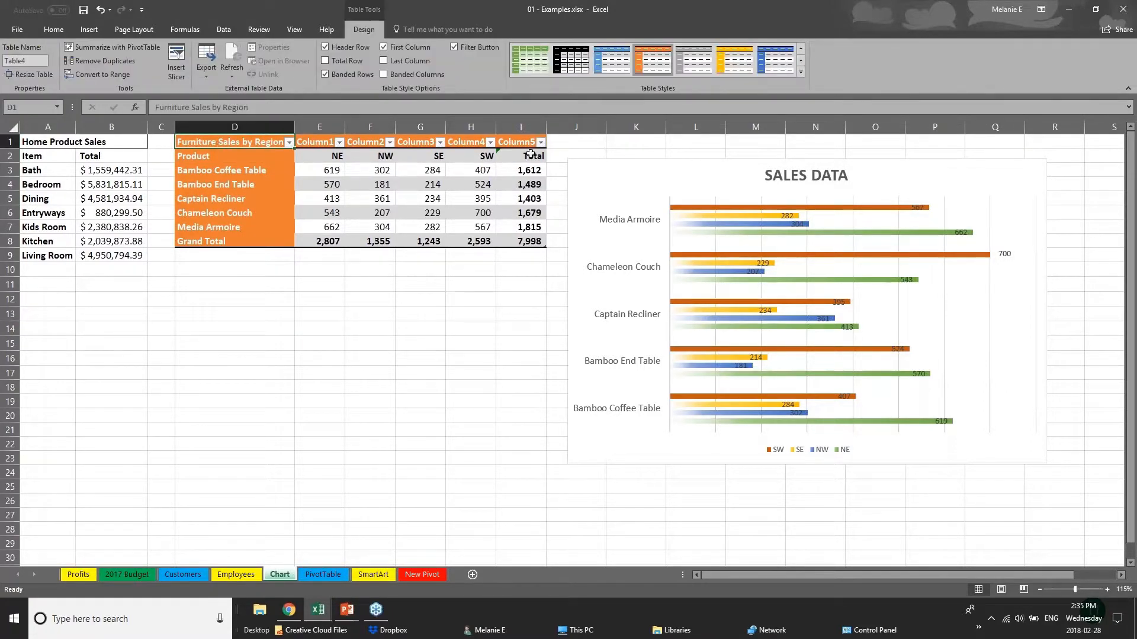
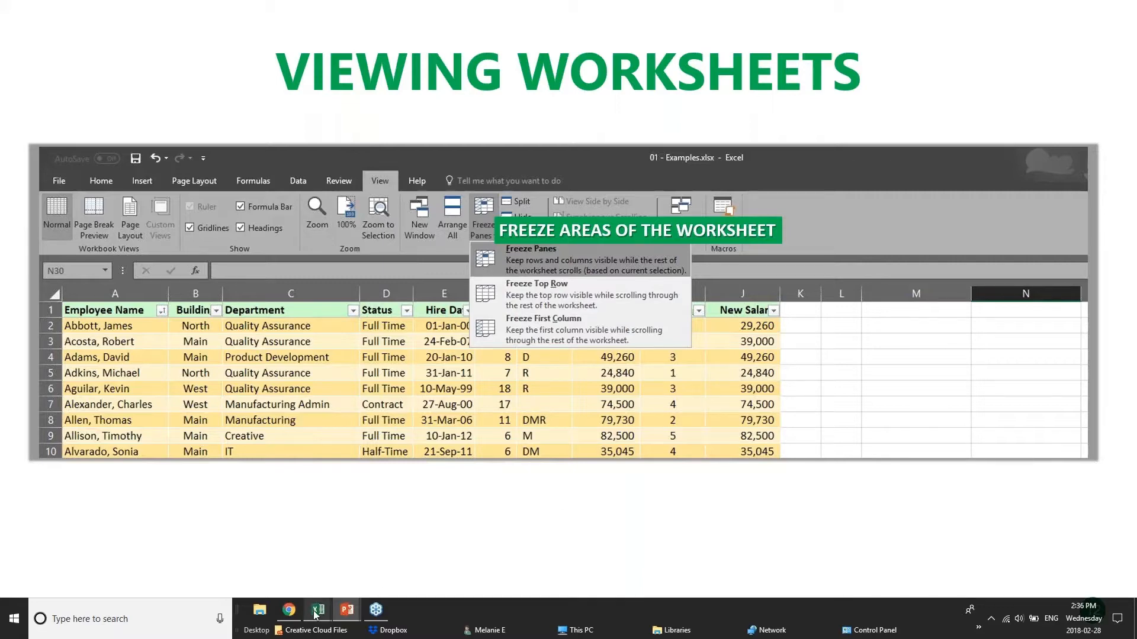
- Switch to the pivotTables.xlsx workbook in Excel and examine the long sales list on the PivotChart sheet from its header row down
mouse_move(317, 616)
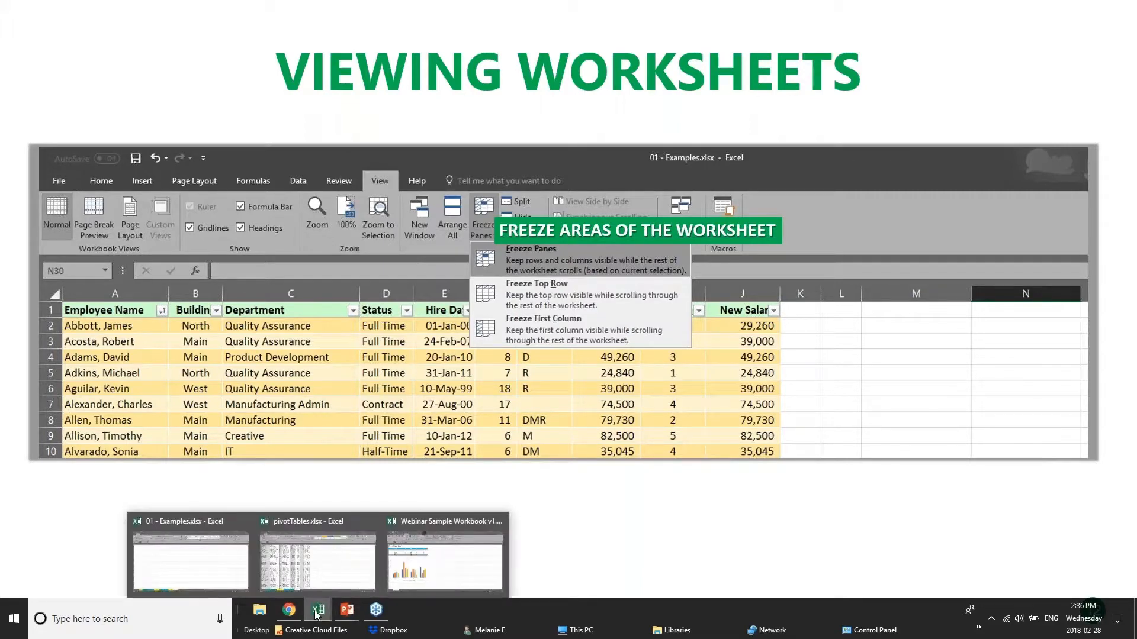
left_click(304, 570)
scroll(249, 344, "down", 2)
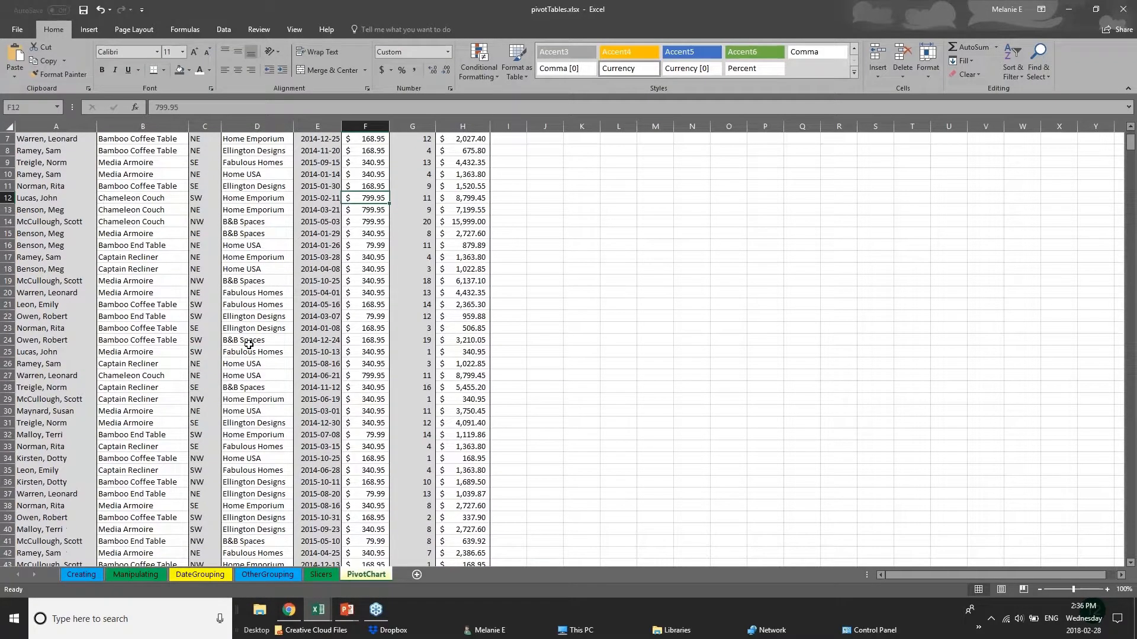
scroll(248, 345, "down", 20)
scroll(248, 344, "up", 10)
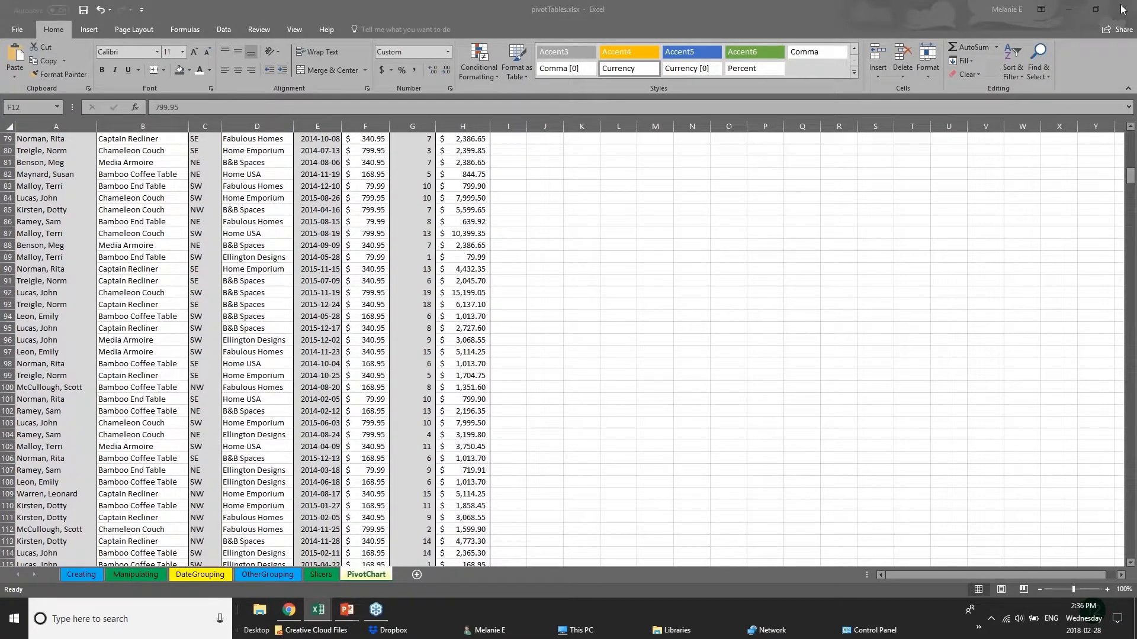
left_click(1131, 177)
scroll(1130, 177, "up", 20)
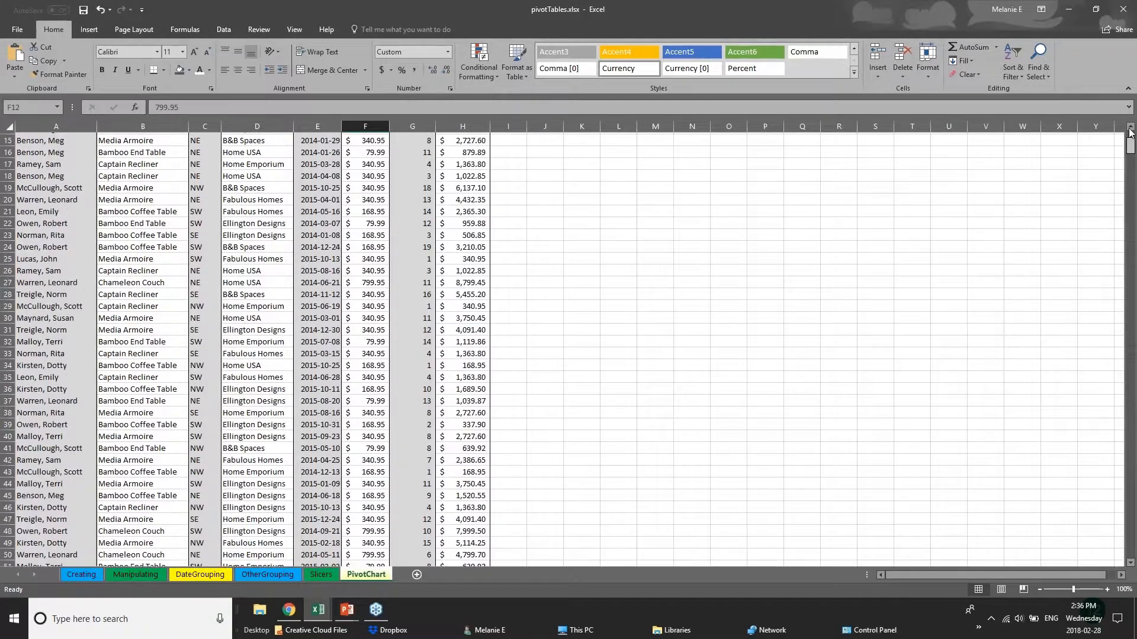
scroll(1131, 171, "down", 3)
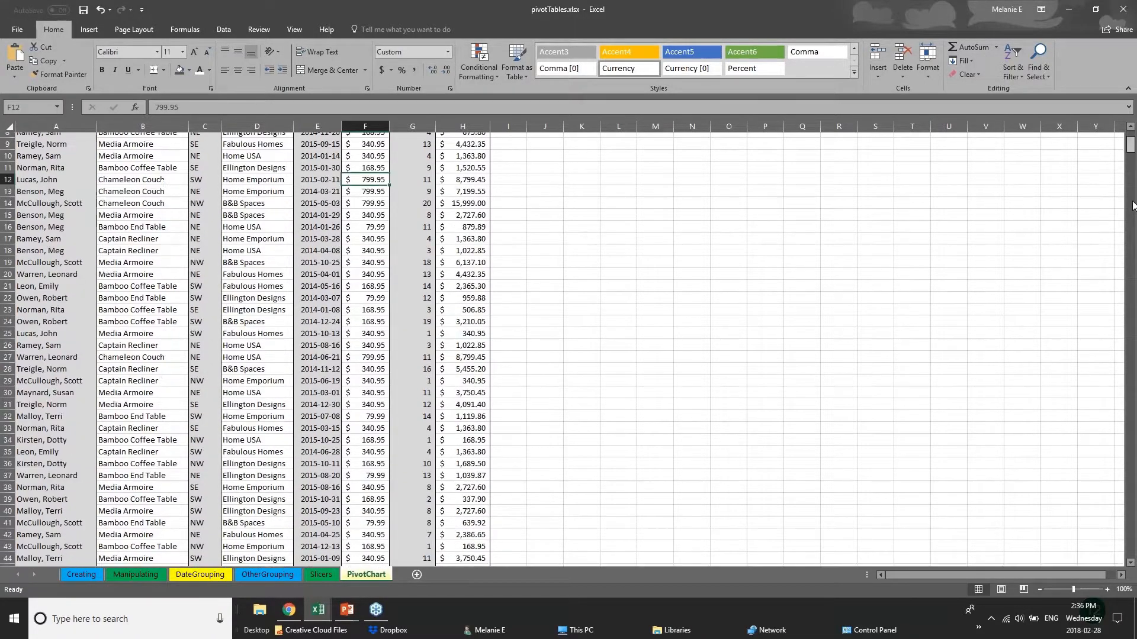
left_click_drag(1133, 206, 1131, 306)
left_click(66, 267)
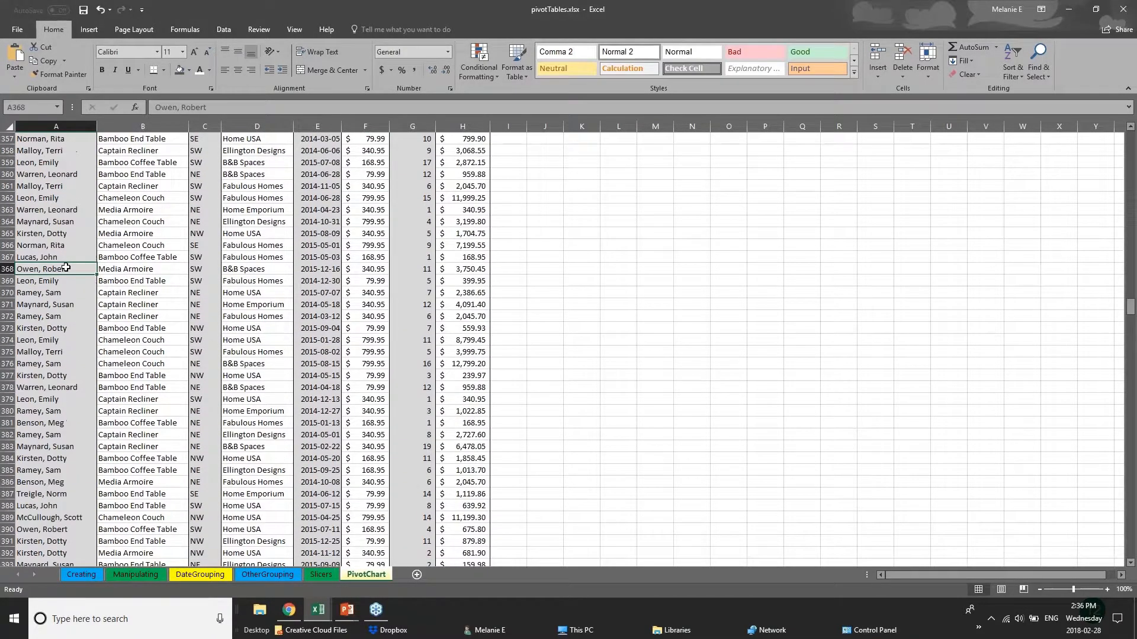
left_click(161, 260)
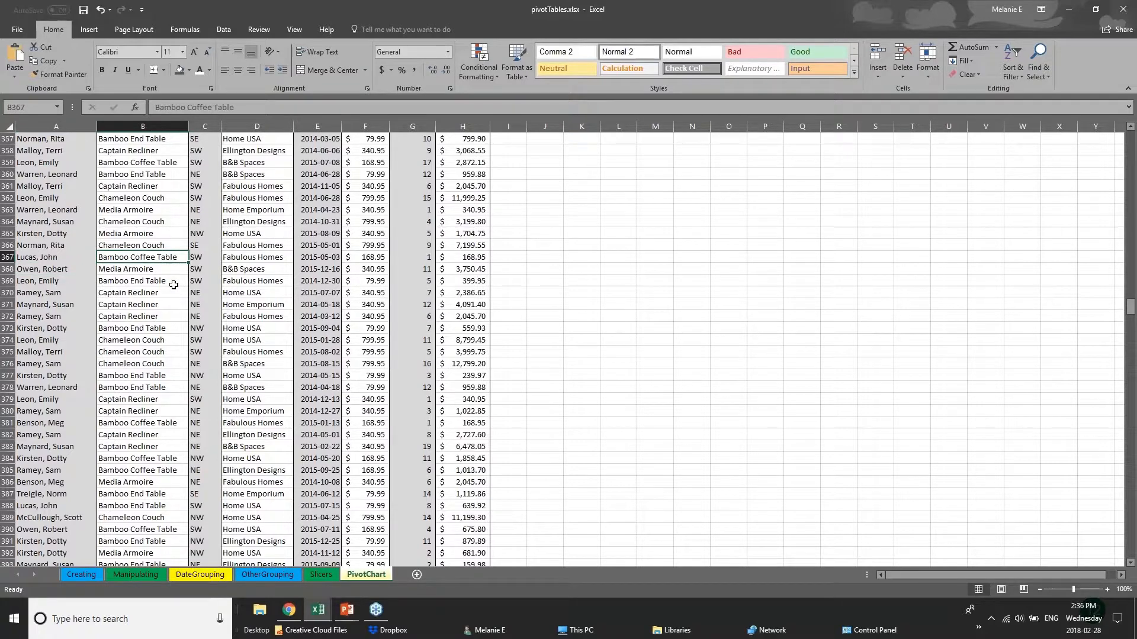
left_click(280, 290)
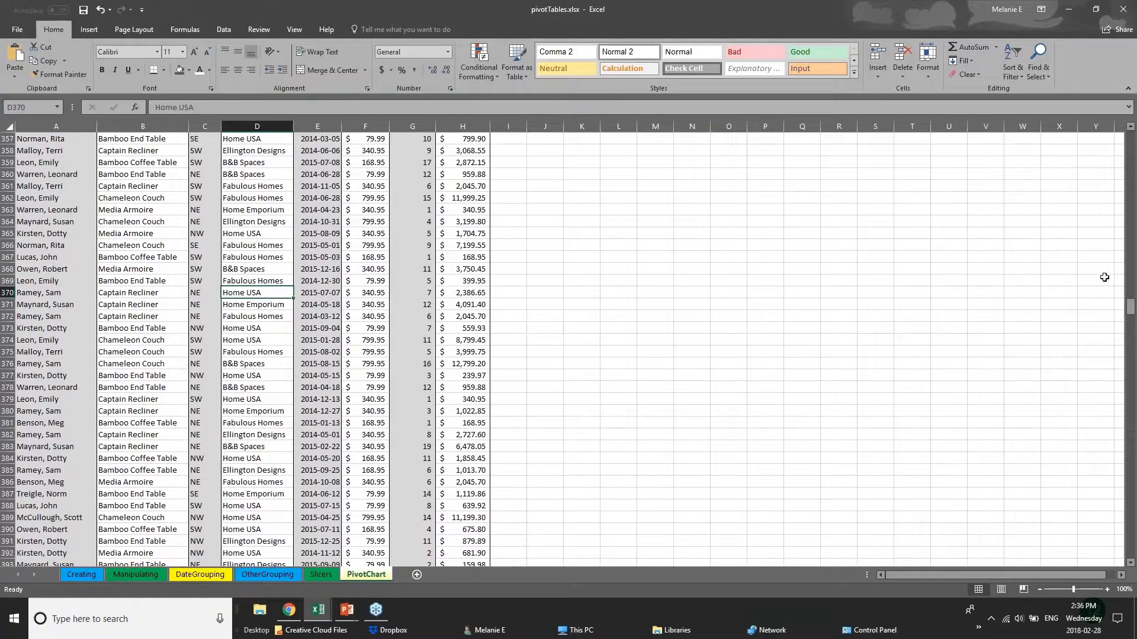
left_click_drag(1131, 305, 1131, 140)
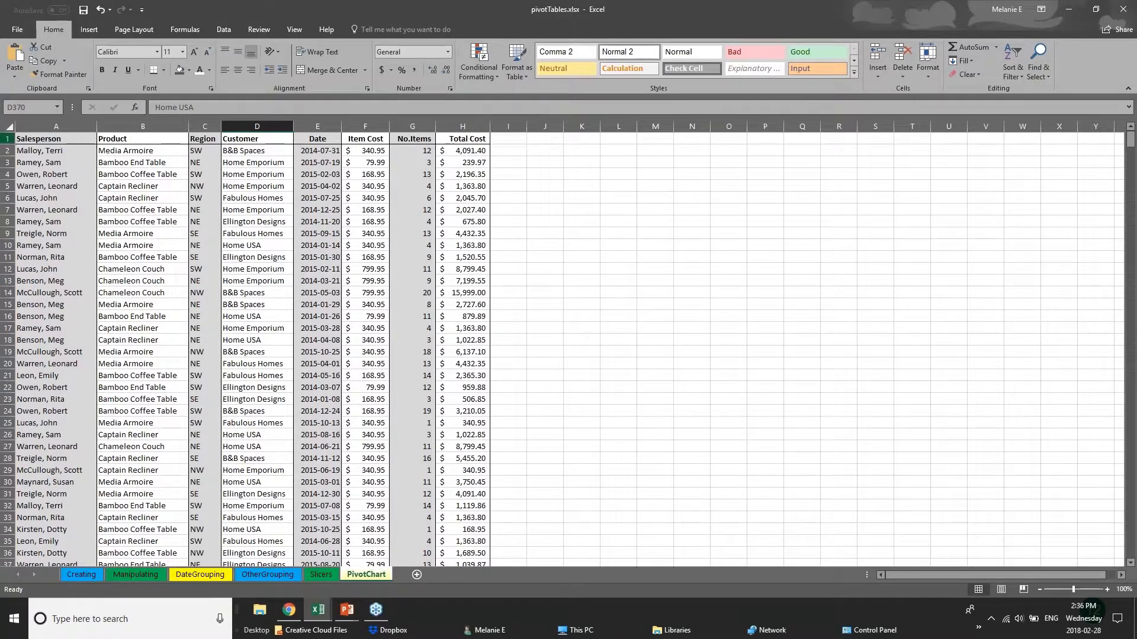
left_click(8, 139)
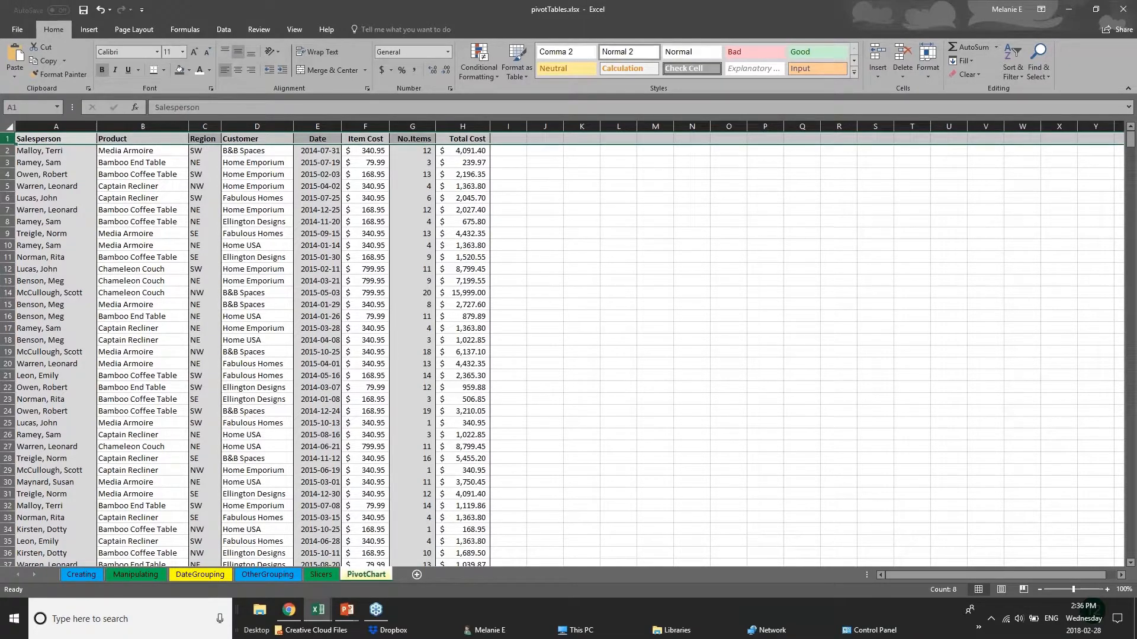
left_click(296, 30)
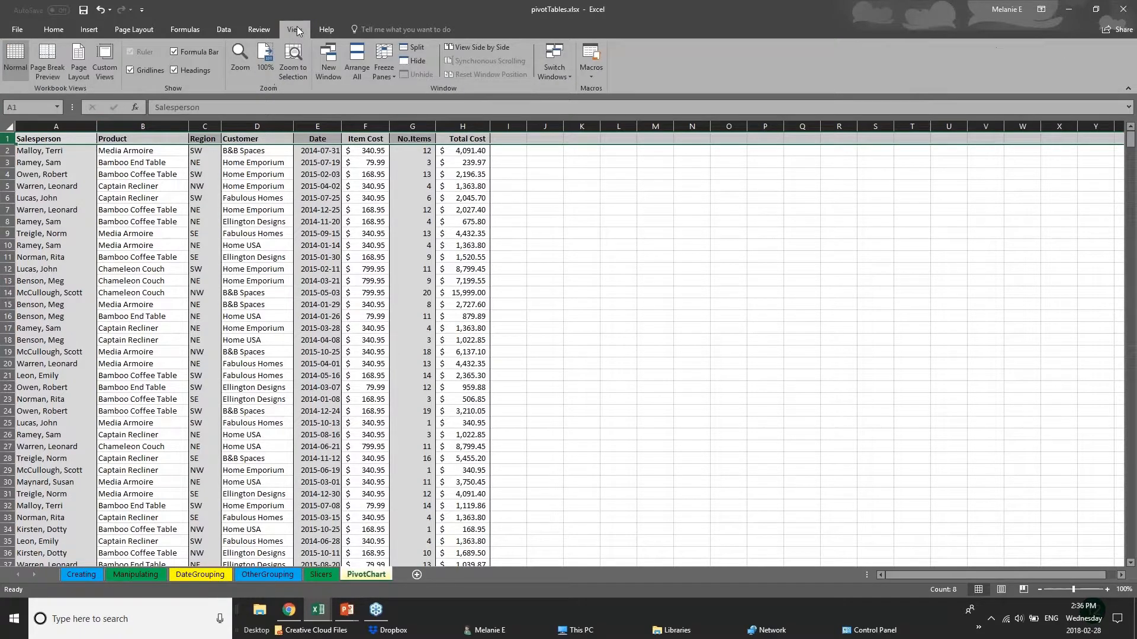
left_click(385, 72)
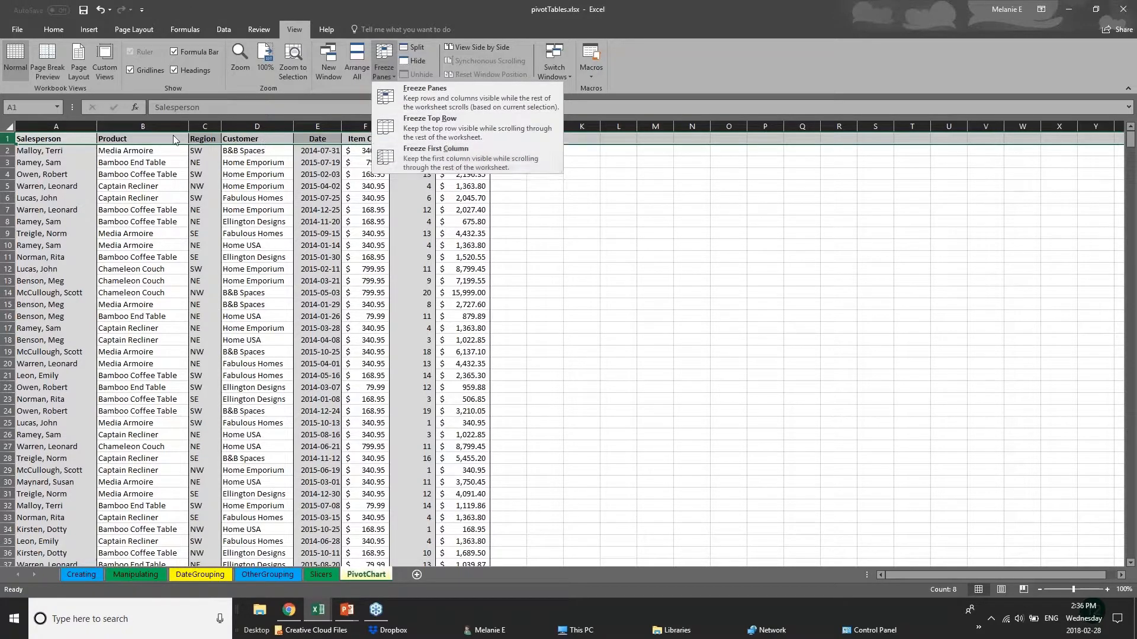
left_click(8, 197)
- Freeze the first column of the PivotChart sheet, with the Salesperson column selected
left_click(58, 126)
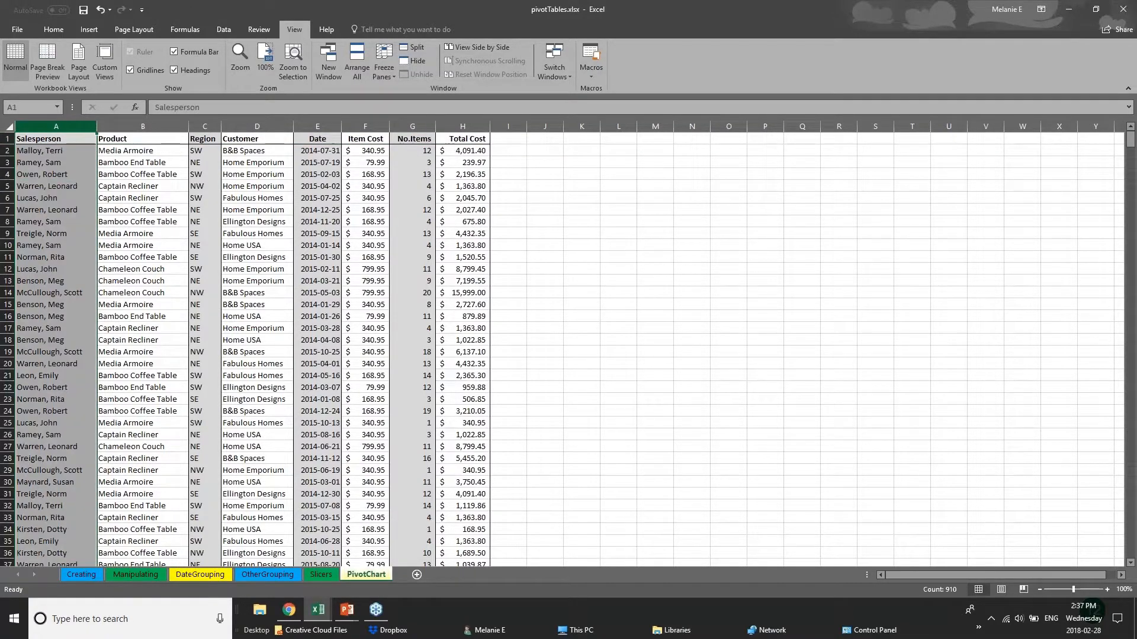
left_click(383, 69)
left_click(414, 149)
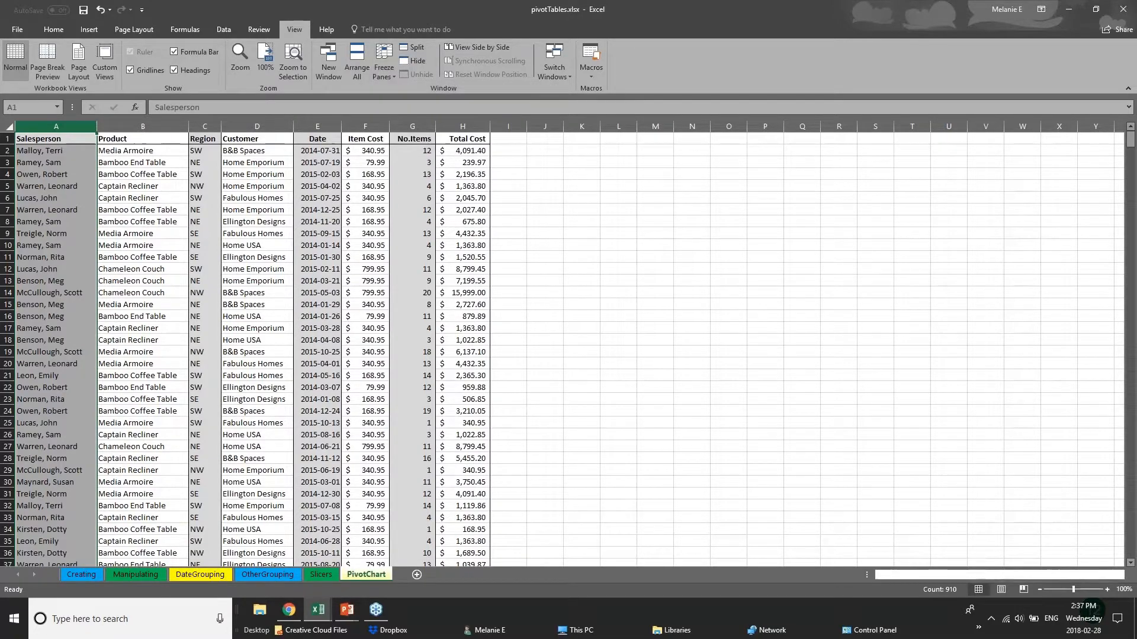
- Widen the Total Cost, No.Items and Item Cost columns so the sales list extends beyond the window's width
left_click_drag(490, 126, 1001, 161)
left_click_drag(436, 126, 710, 126)
left_click_drag(385, 120, 483, 126)
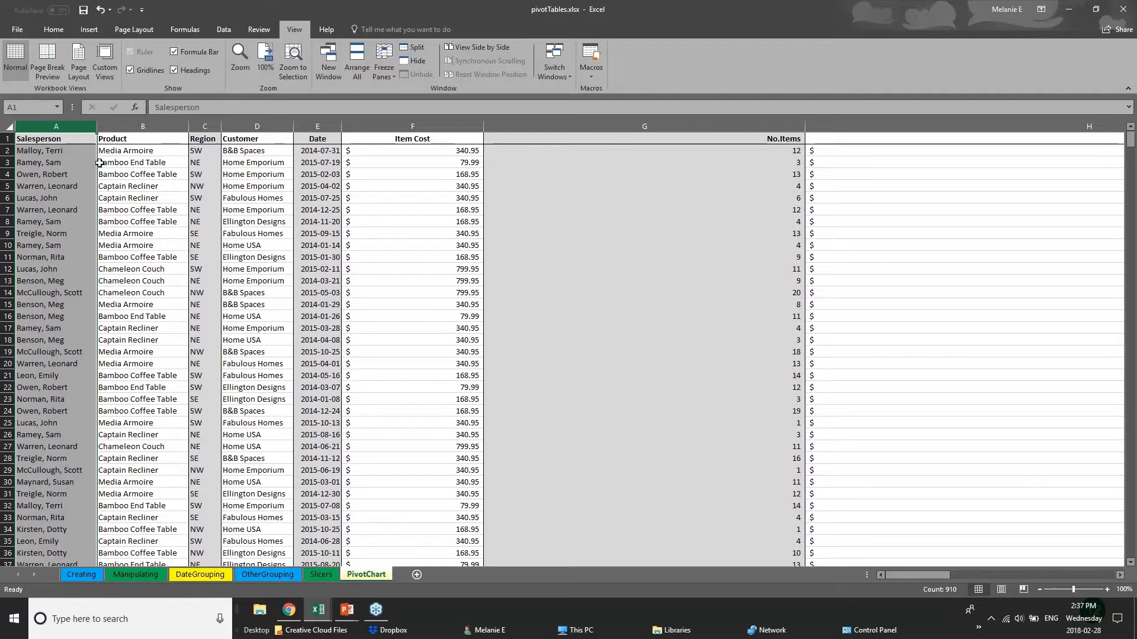
- Freeze the top row of the PivotChart sheet so the column headings stay in view
left_click(8, 139)
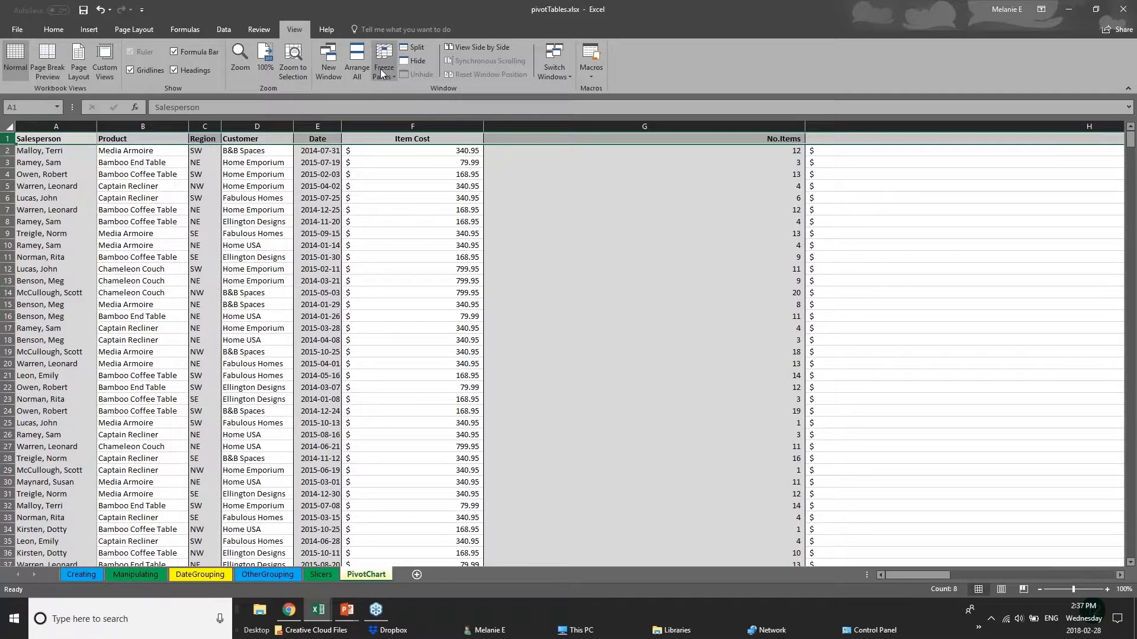
left_click(382, 72)
left_click(426, 116)
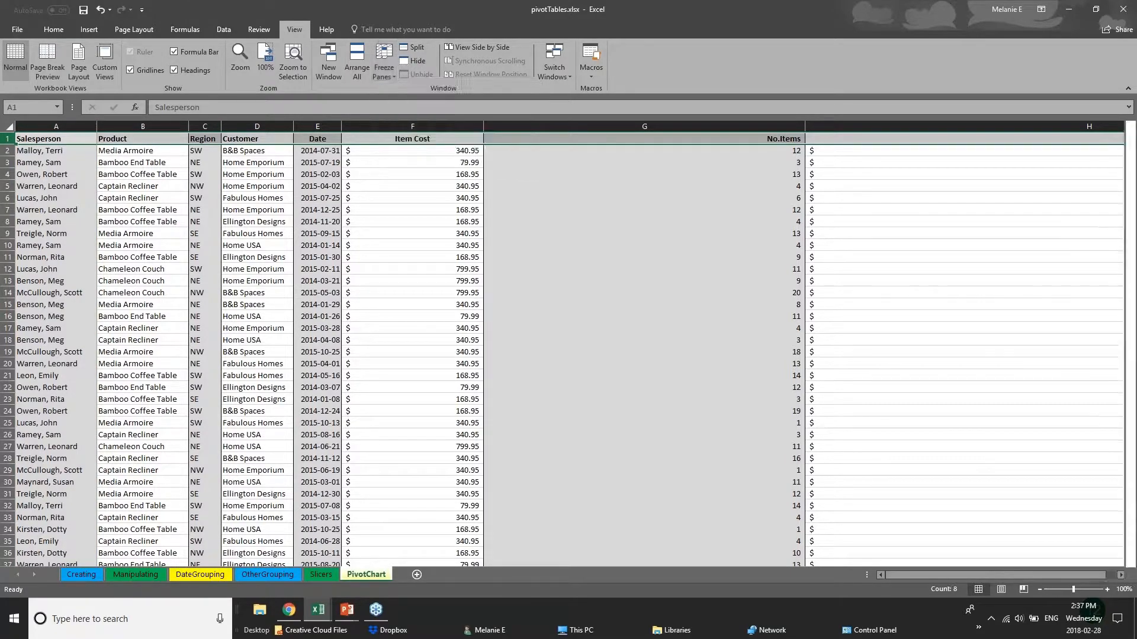
- Examine the header row while moving down and up through the sales records to check the freeze
left_click(528, 350)
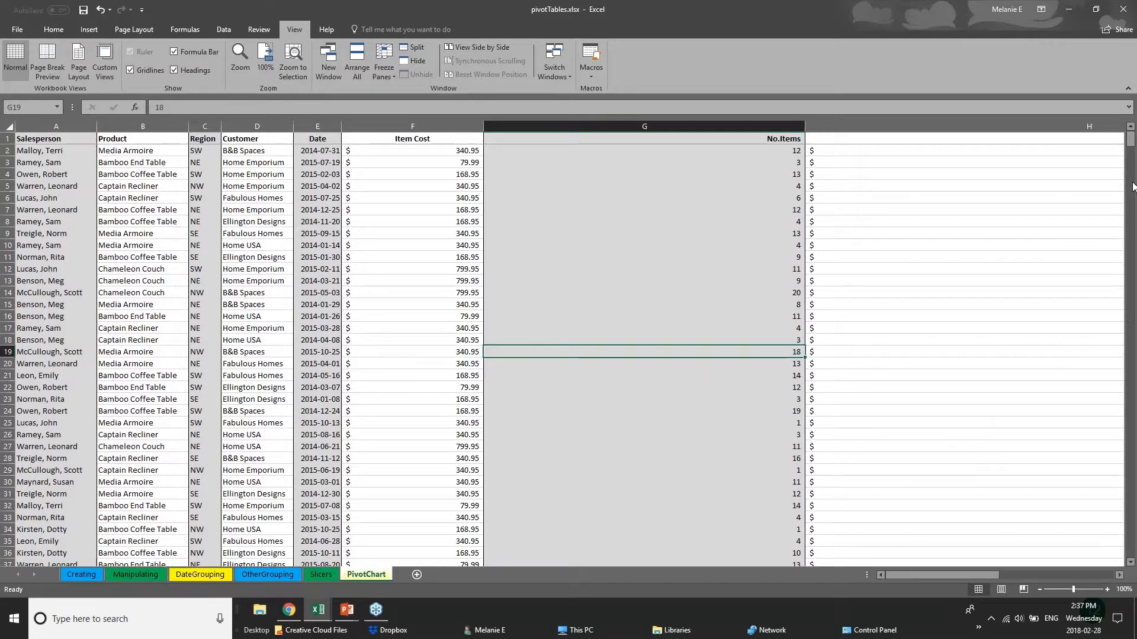
mouse_move(1132, 155)
left_mouse_down()
mouse_move(1133, 358)
mouse_move(1132, 142)
left_mouse_up()
left_click(52, 142)
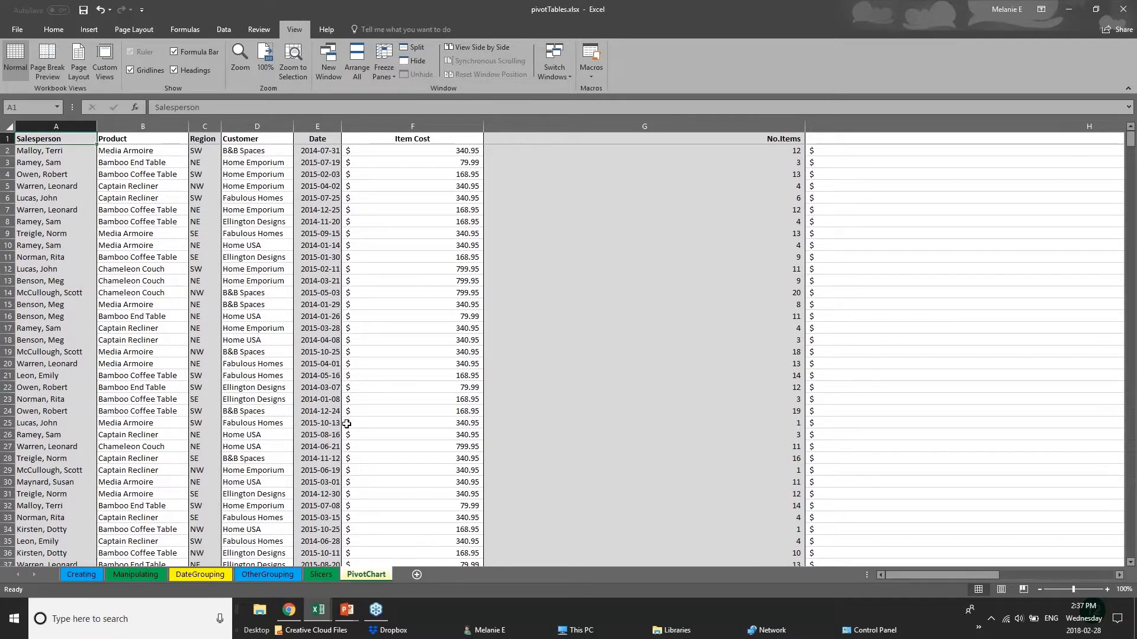
left_click(364, 364)
scroll(343, 403, "down", 6)
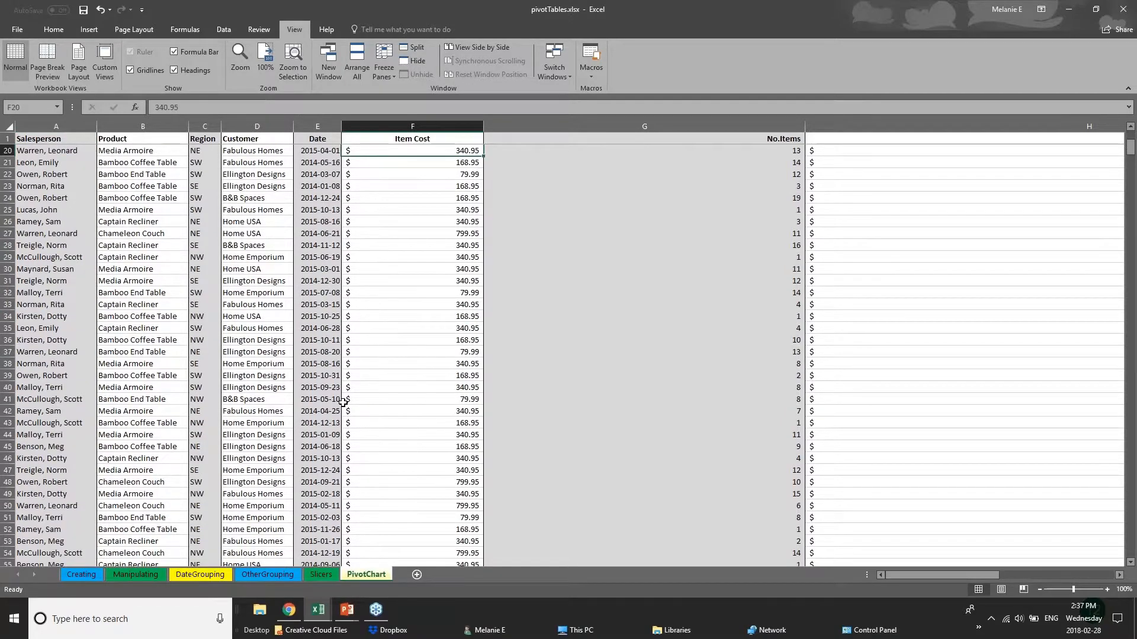
scroll(343, 403, "up", 4)
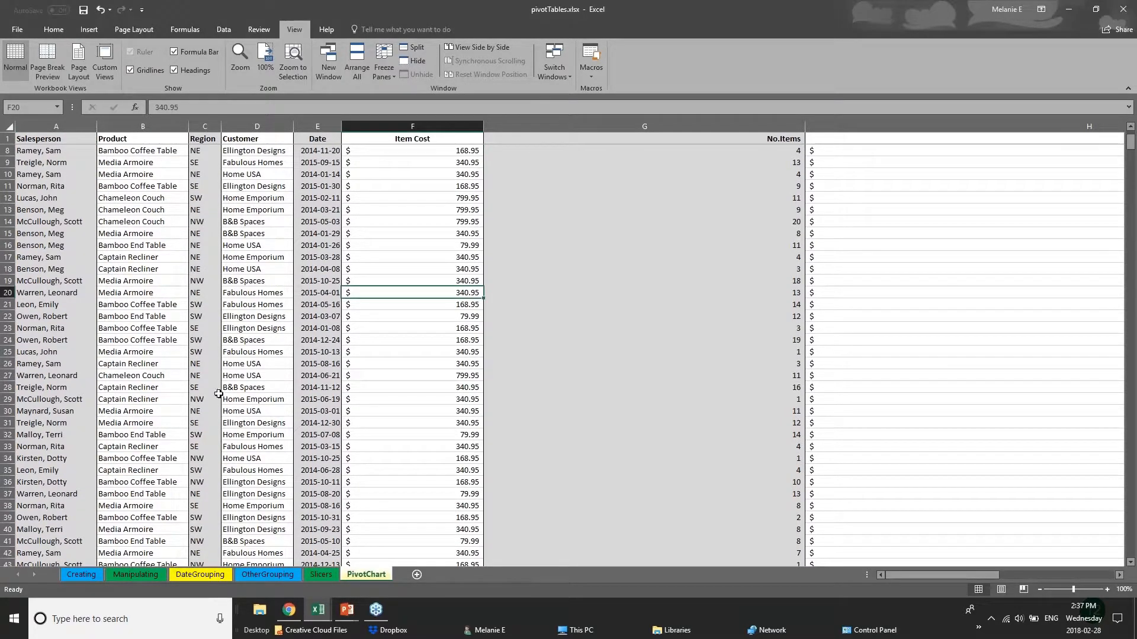
left_click(262, 402)
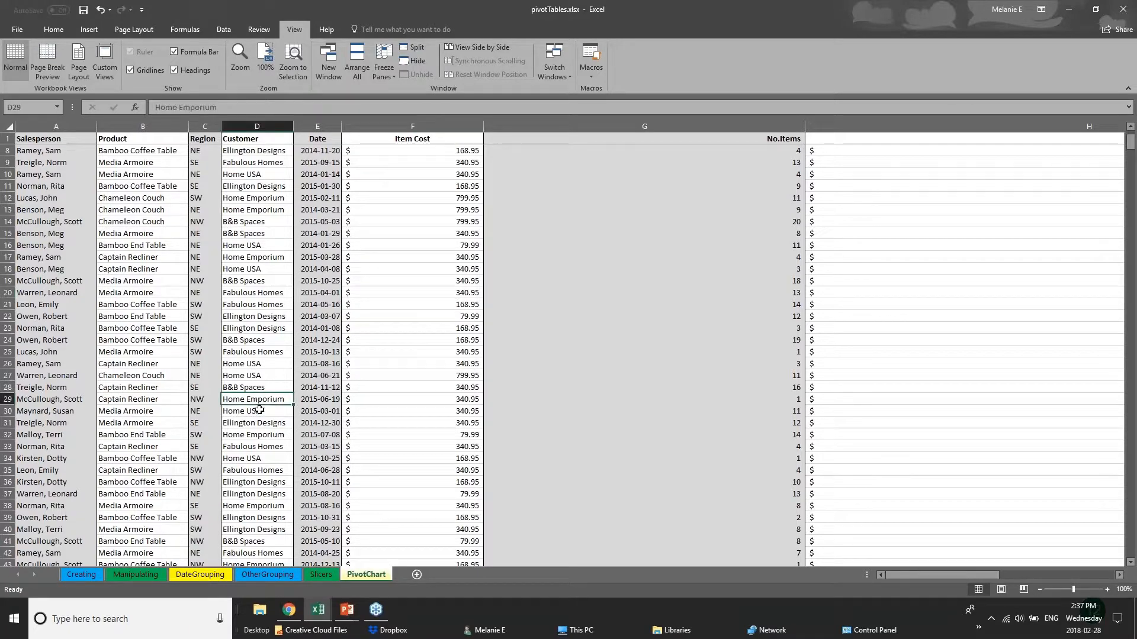
scroll(122, 410, "down", 2)
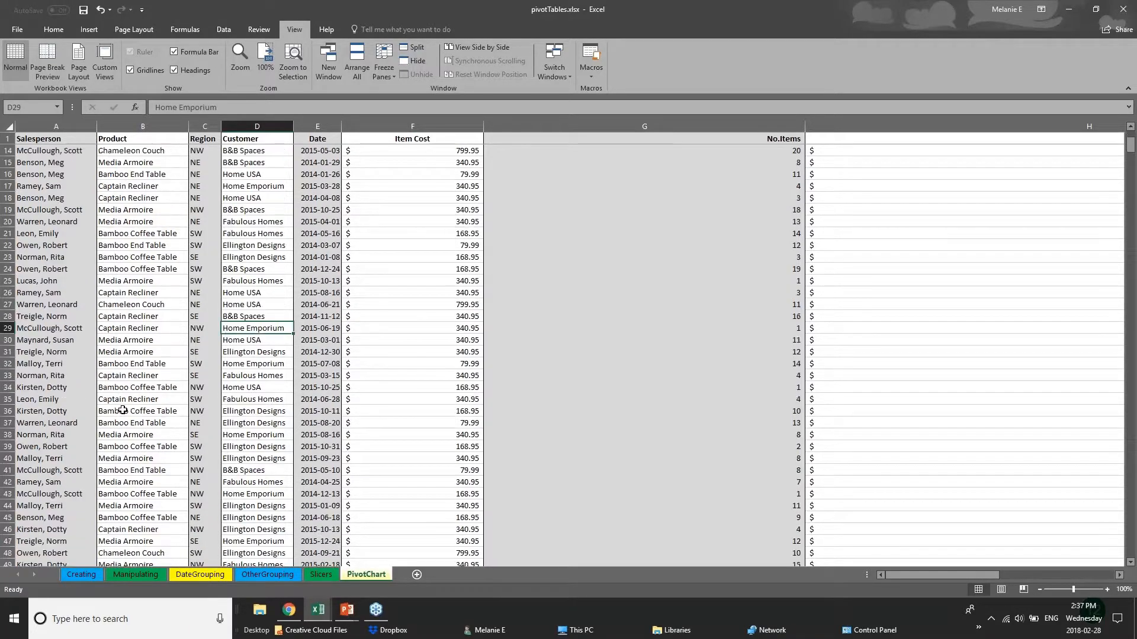
scroll(122, 409, "down", 13)
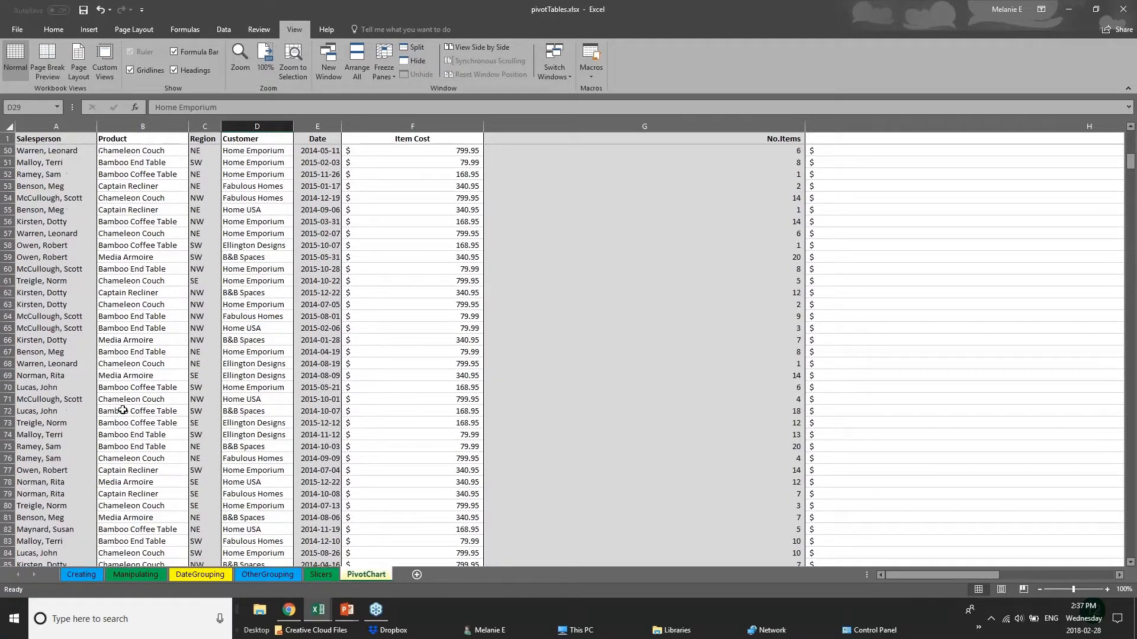
scroll(58, 451, "up", 4)
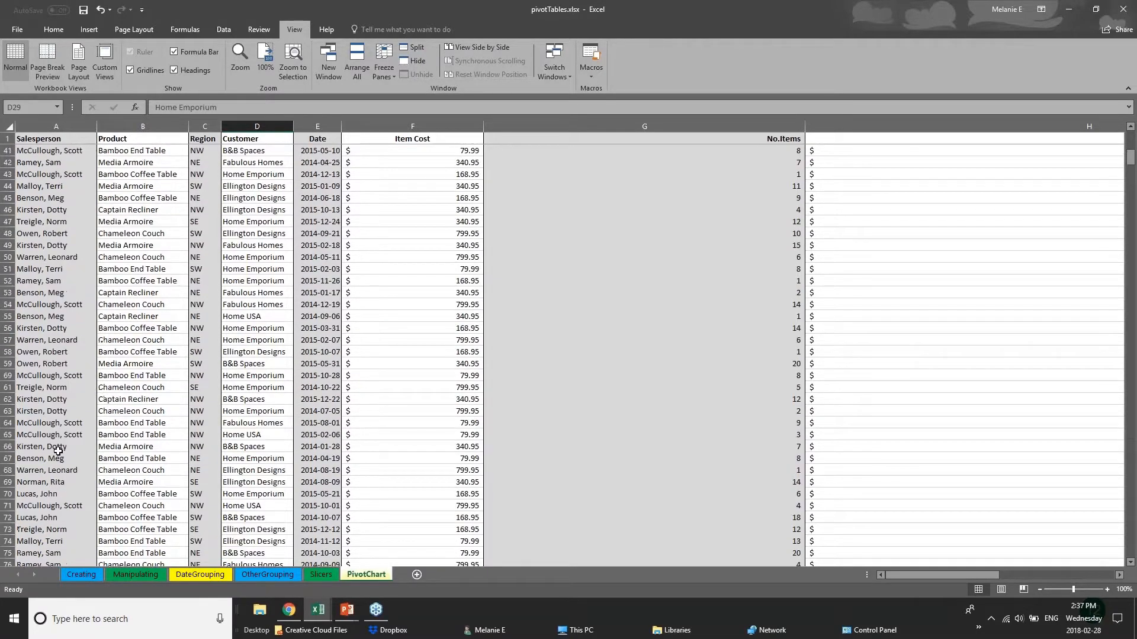
scroll(58, 451, "up", 8)
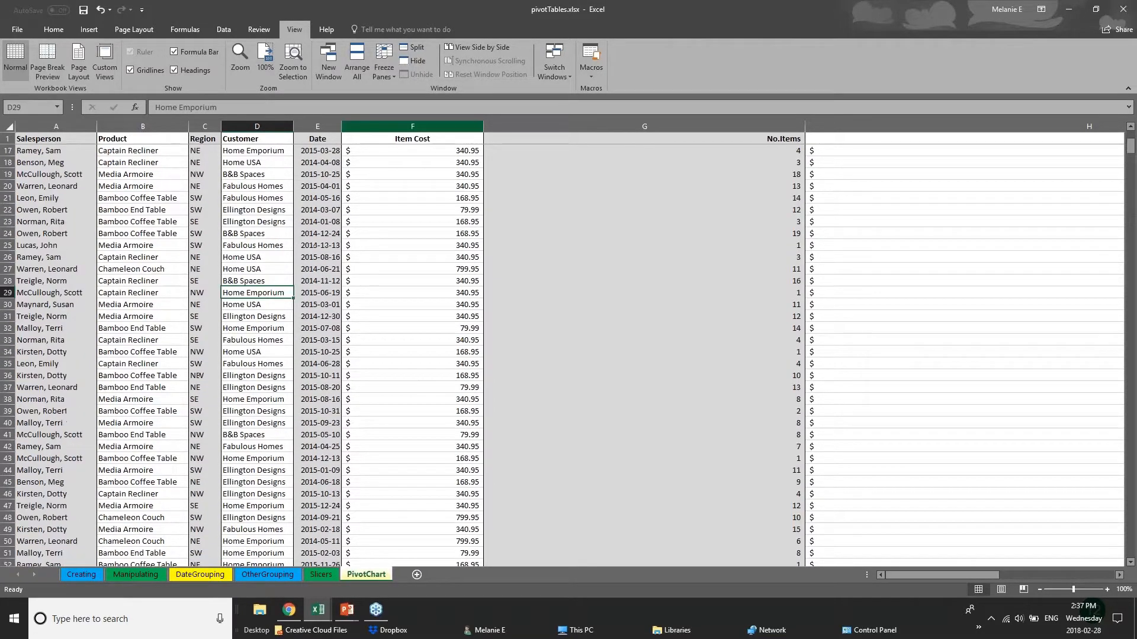
- Narrow the Item Cost and No.Items columns so the Total Cost column fits in the window
left_click_drag(744, 126, 520, 126)
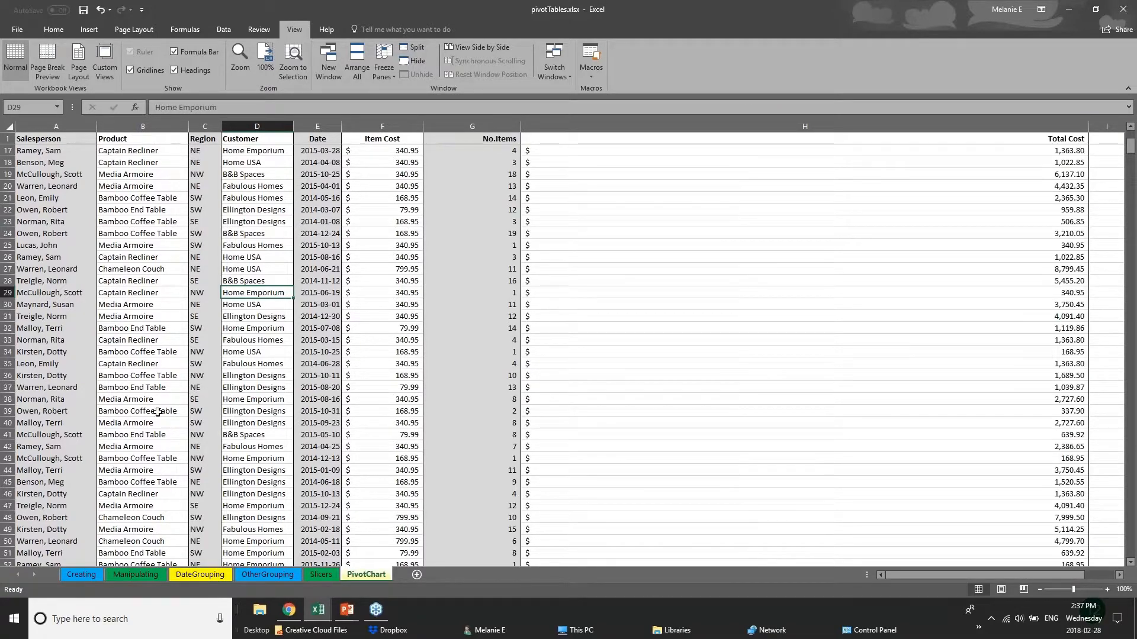
- Try to split the worksheet window at row 110 of the sales list
scroll(99, 472, "down", 3)
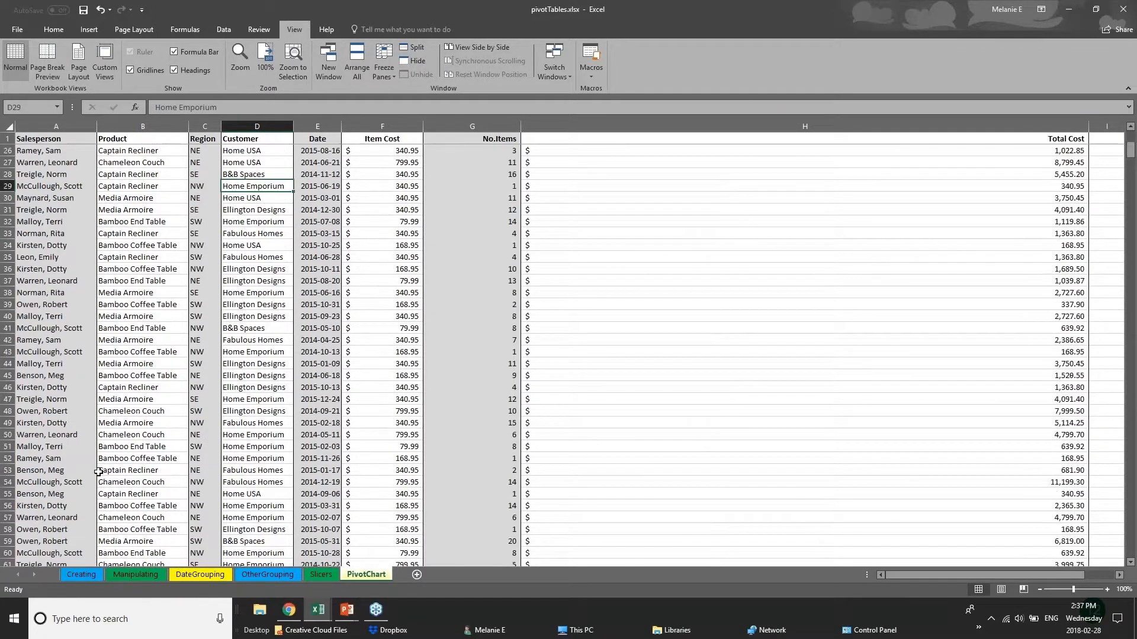
scroll(99, 472, "down", 18)
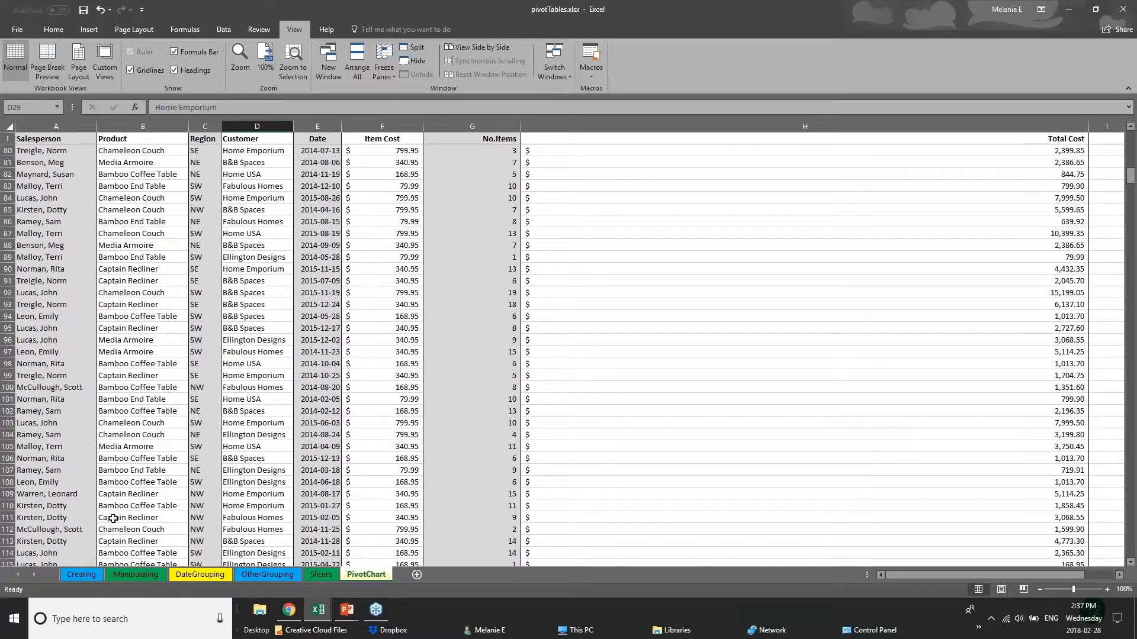
scroll(112, 519, "down", 2)
left_click(7, 434)
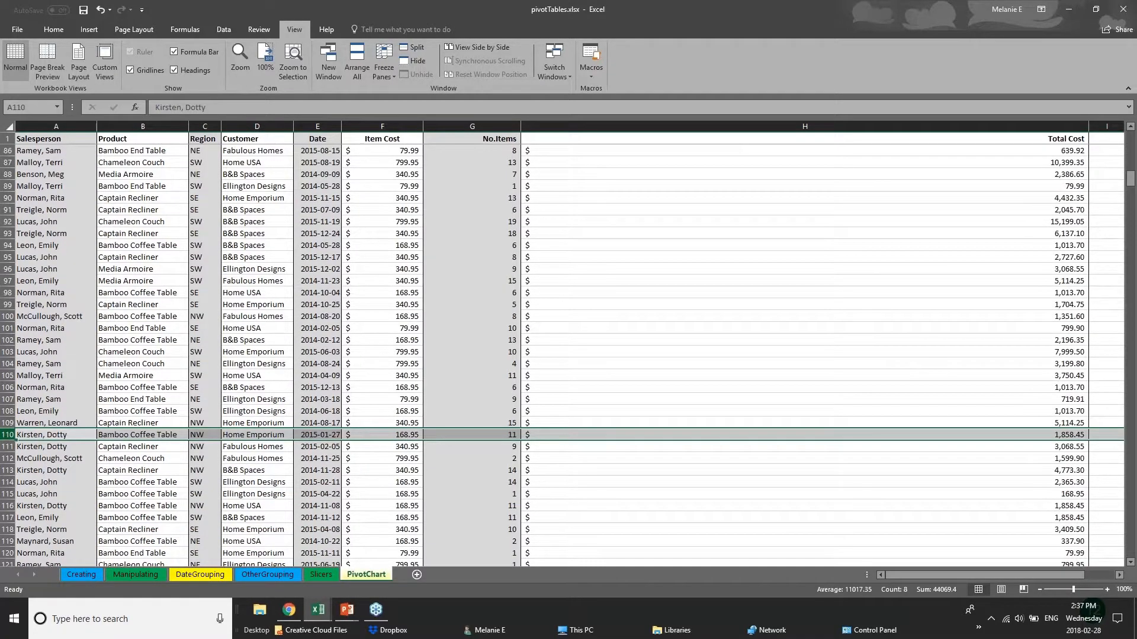
left_click(406, 52)
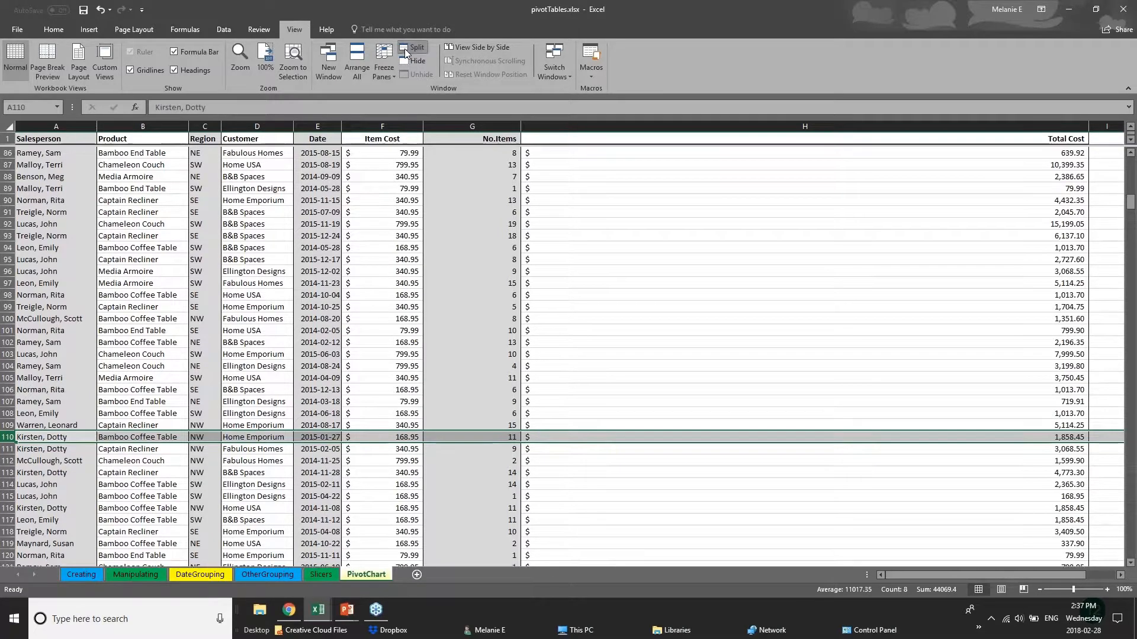
- Select row 106 of the sales list and split the worksheet window into independently moving panes
left_click(489, 388)
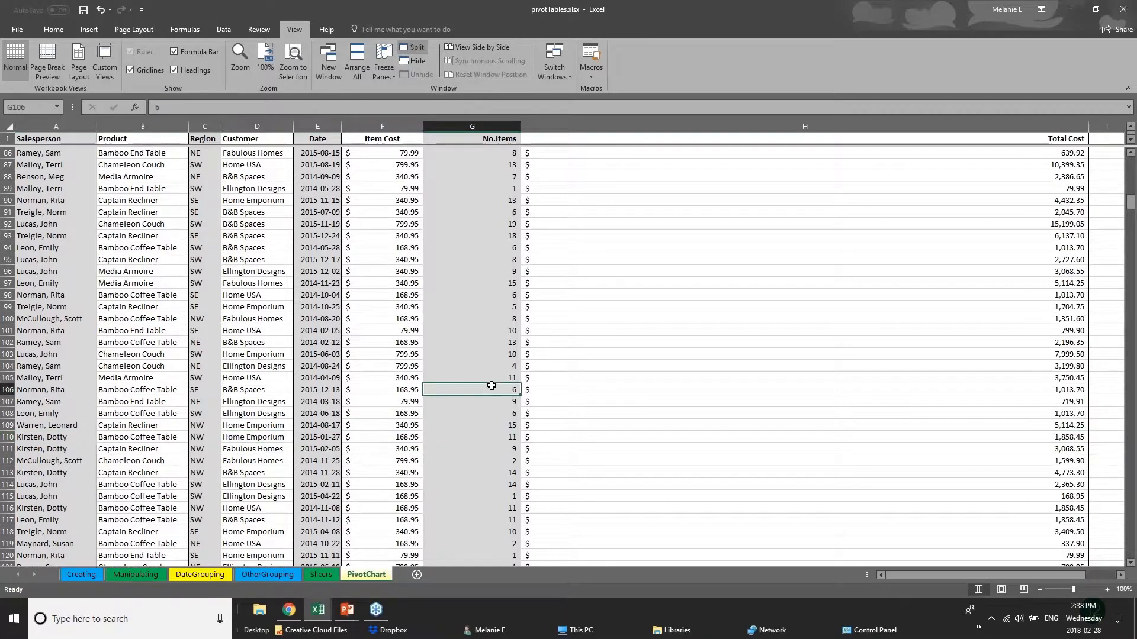
scroll(218, 463, "down", 3)
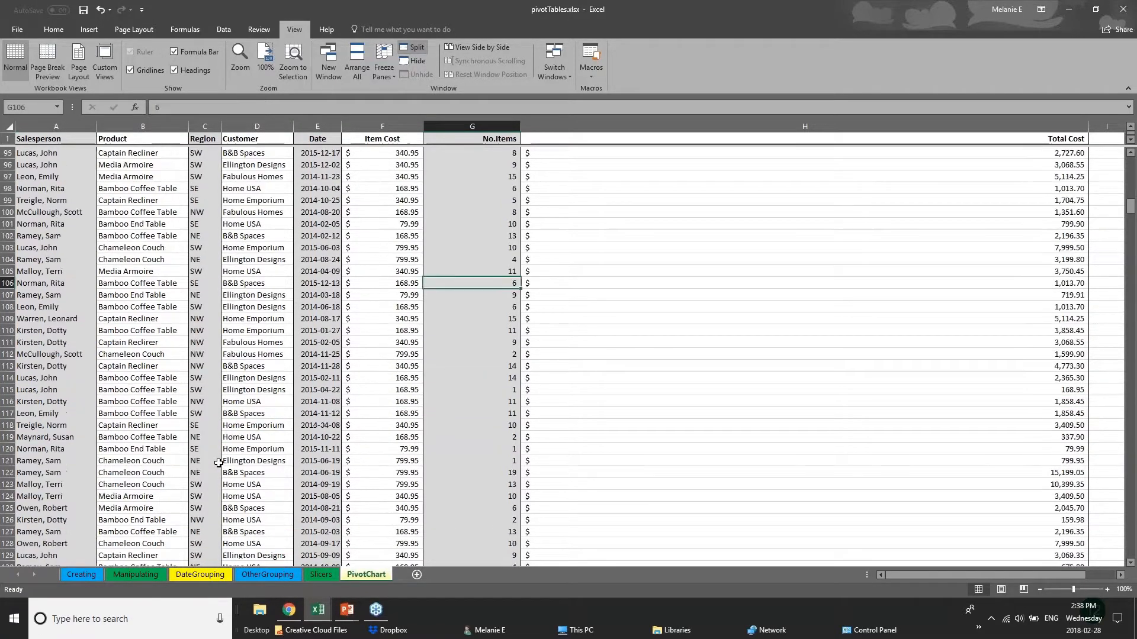
scroll(218, 463, "down", 5)
scroll(219, 462, "up", 1)
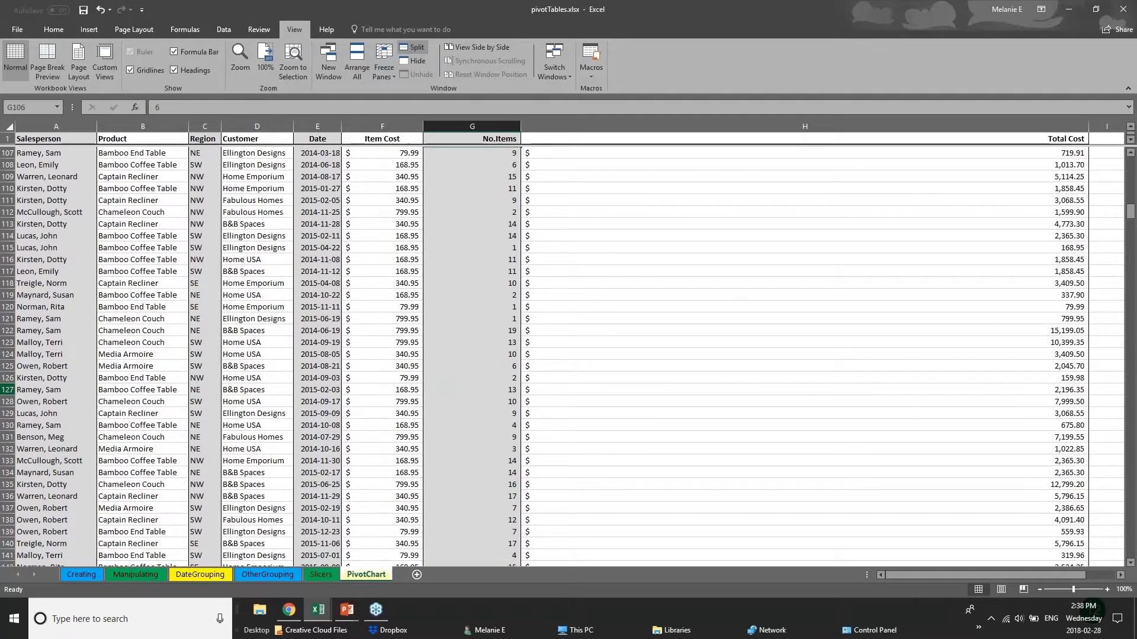
scroll(219, 462, "up", 6)
left_click(7, 354)
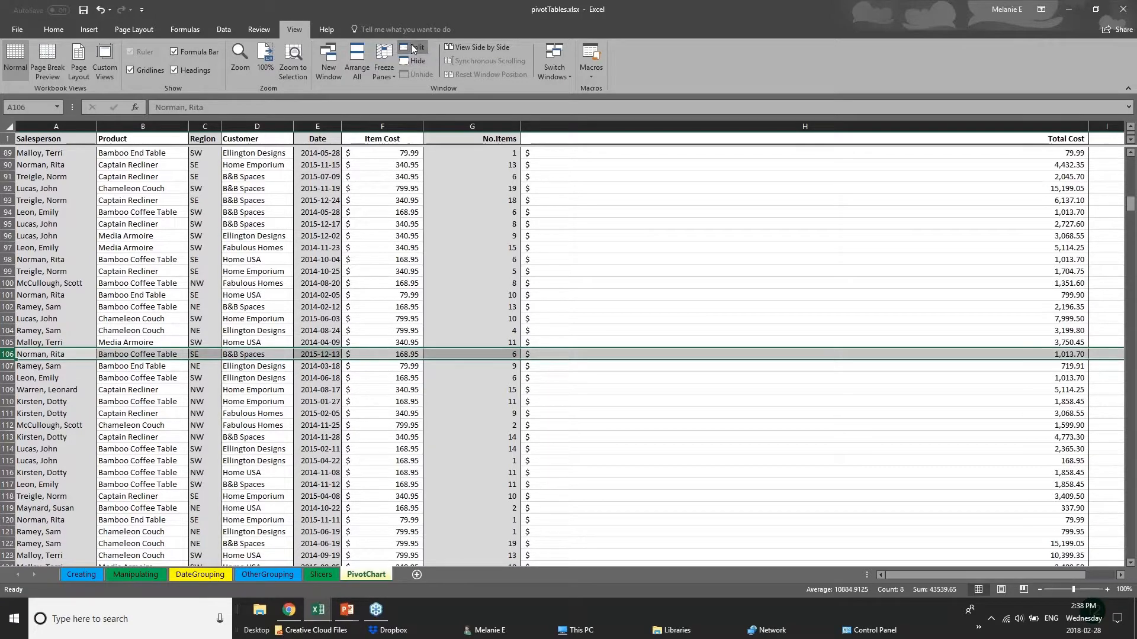
left_click(413, 48)
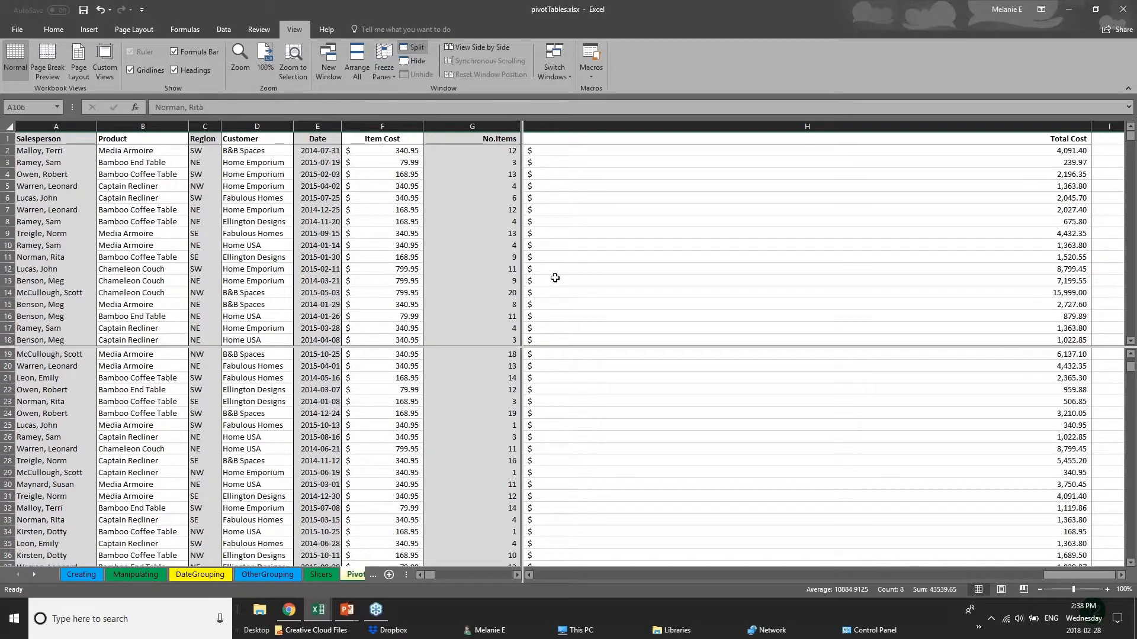
left_click(532, 244)
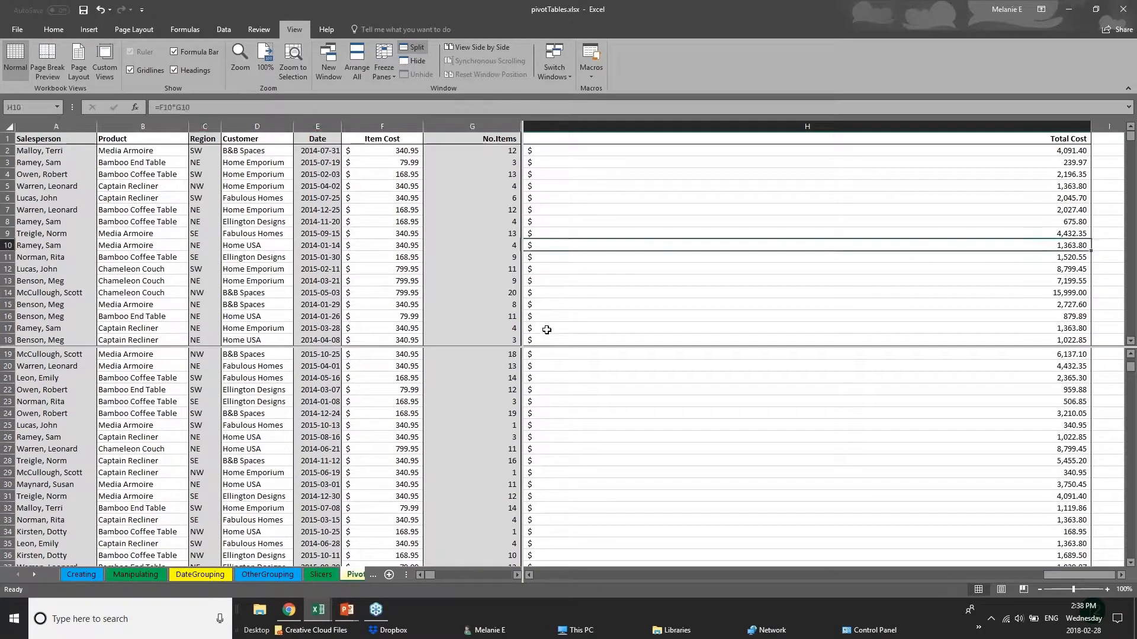
left_click(491, 350)
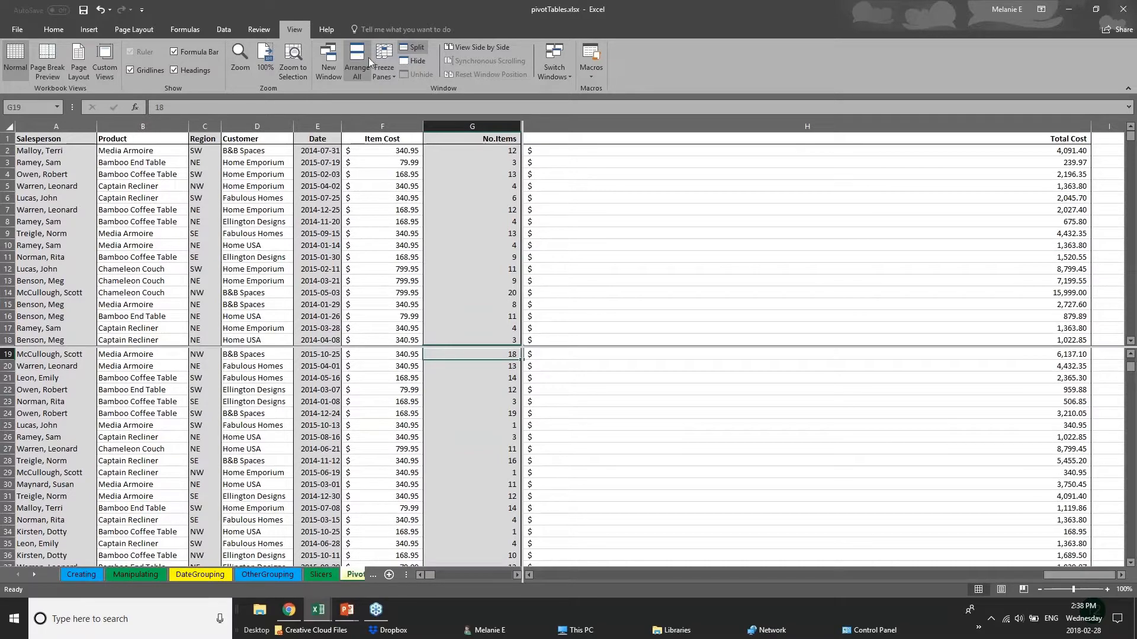
left_click(384, 63)
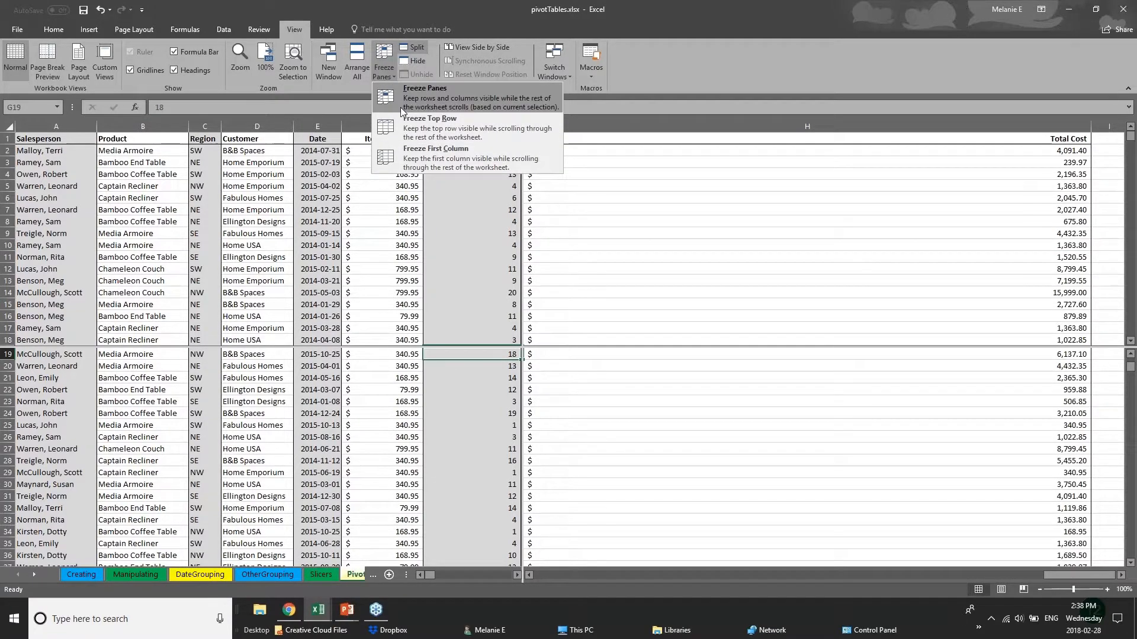
left_click(632, 153)
- Examine the sales records in the lower pane while the upper pane stays on the first rows
scroll(509, 346, "up", 1)
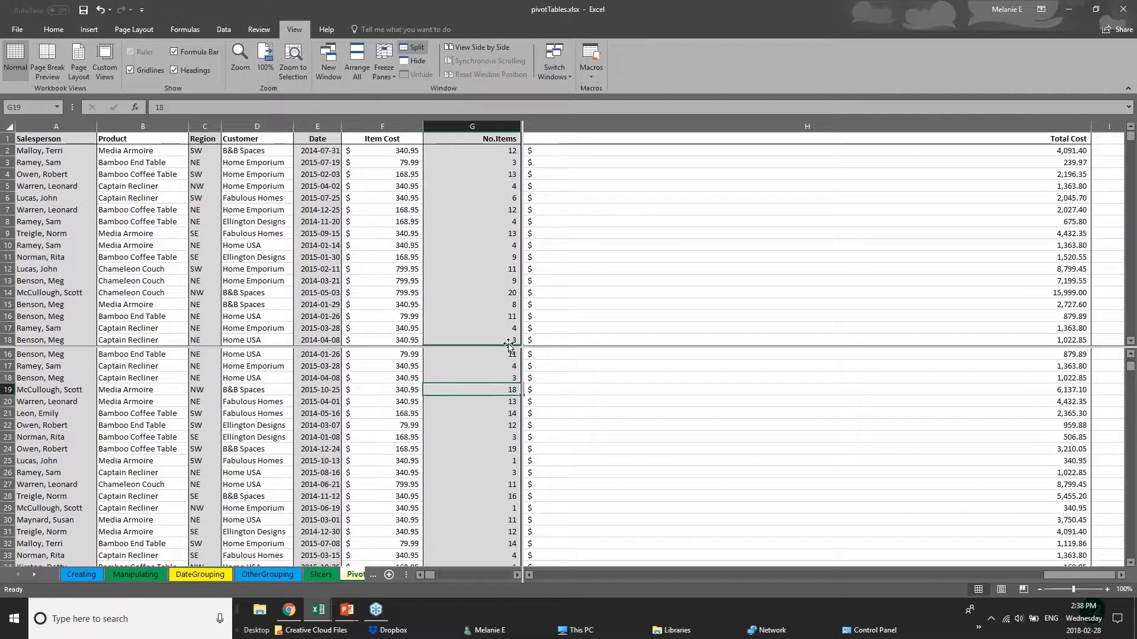
scroll(472, 444, "up", 5)
scroll(470, 475, "down", 5)
scroll(471, 474, "down", 2)
scroll(470, 475, "up", 5)
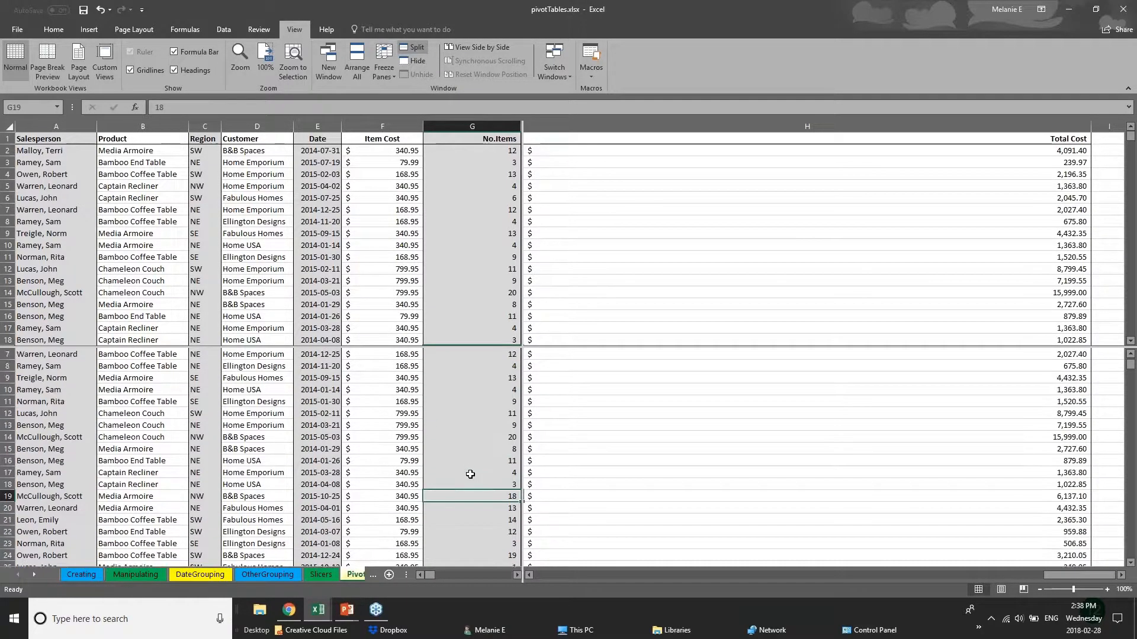
scroll(470, 474, "up", 2)
scroll(470, 475, "down", 8)
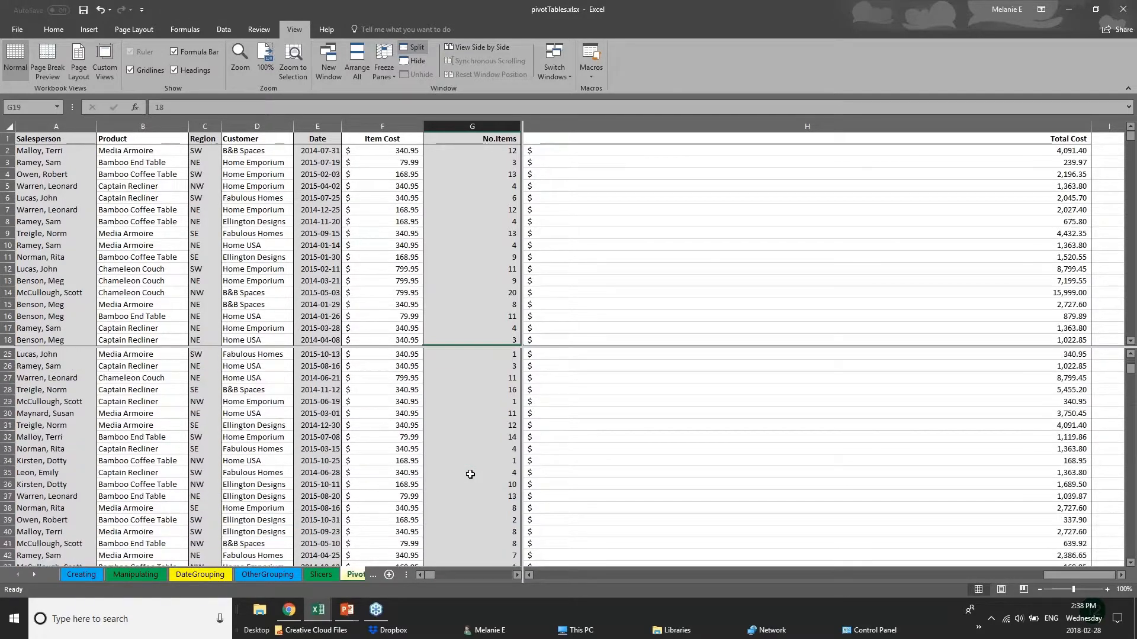
scroll(470, 475, "down", 20)
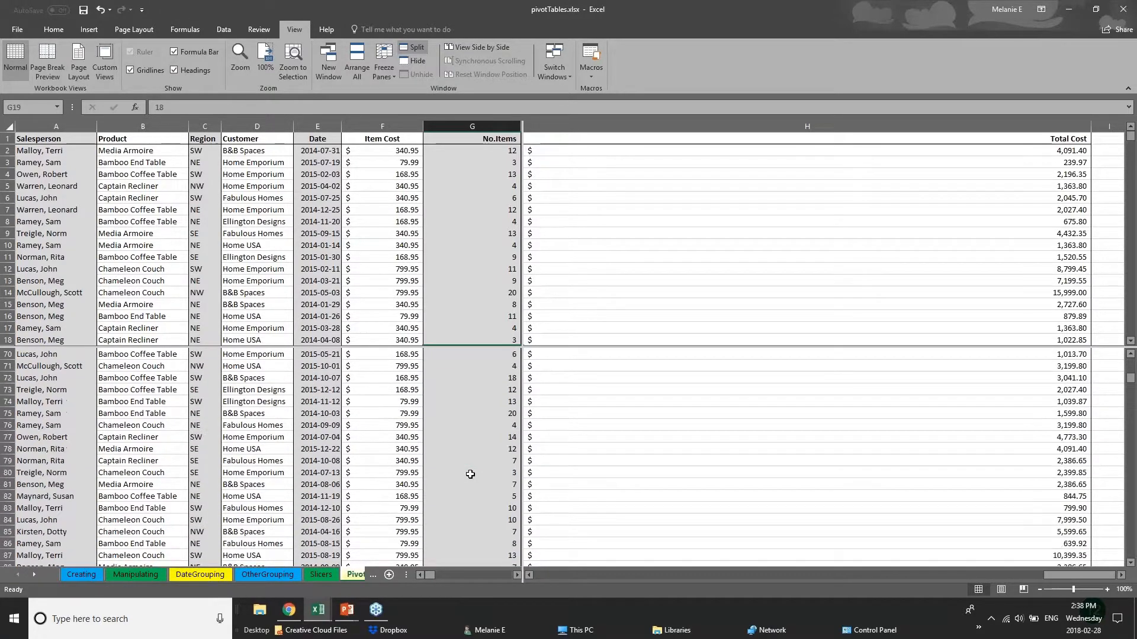
scroll(470, 475, "up", 2)
- Move through the upper pane's sales records and compare them with rows 91 to 108 in the lower pane
left_click(444, 221)
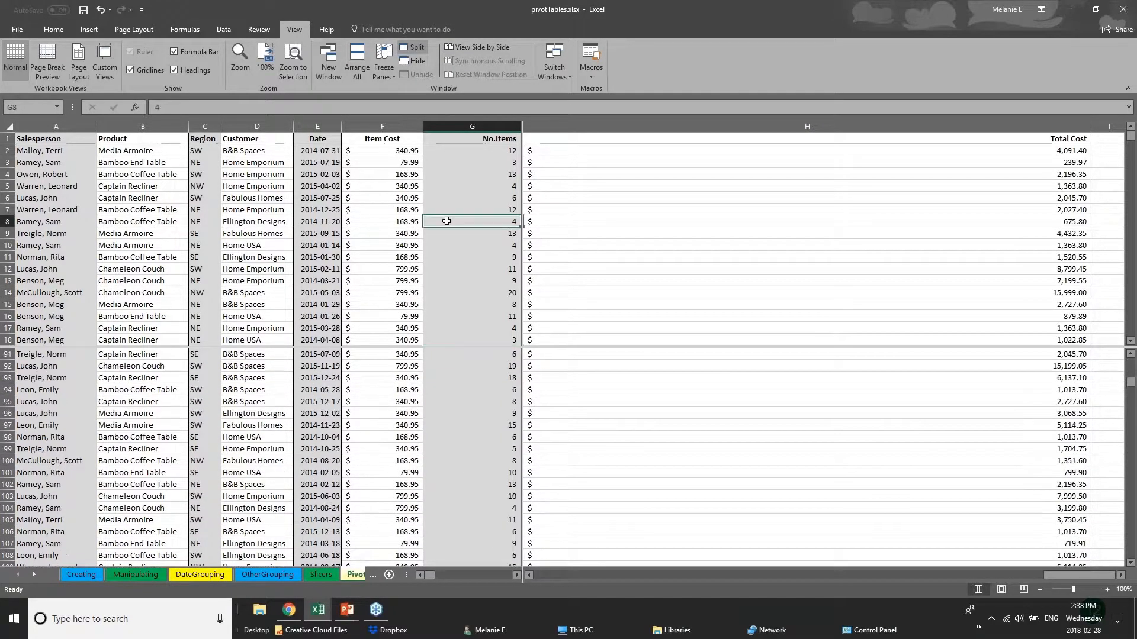
left_click(321, 267)
scroll(320, 266, "down", 14)
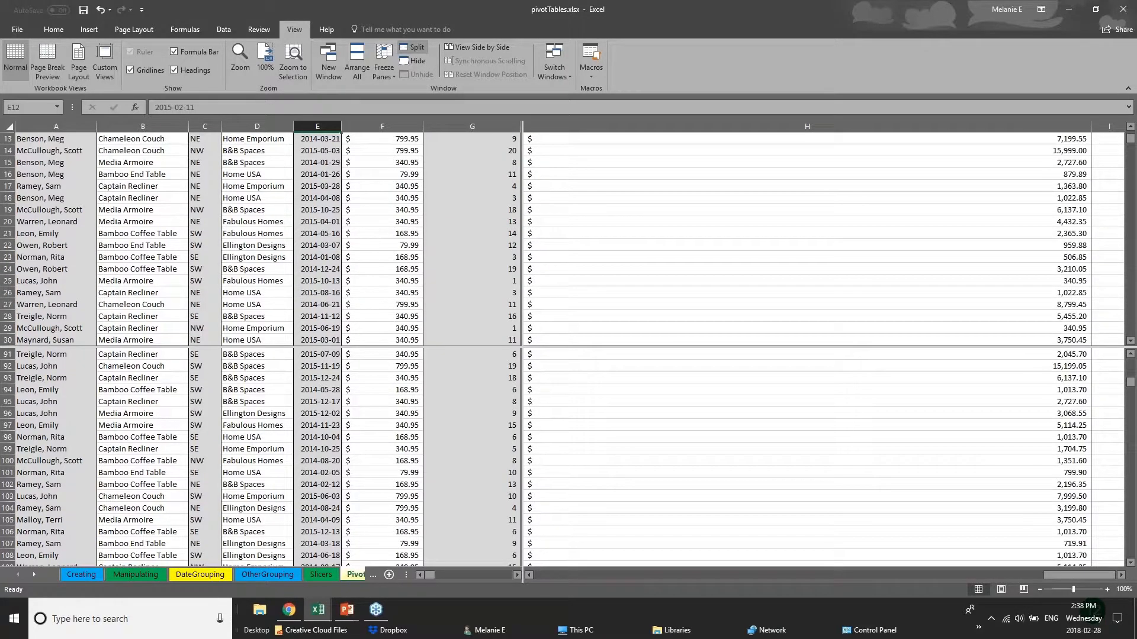
scroll(321, 266, "down", 1)
left_click(22, 244)
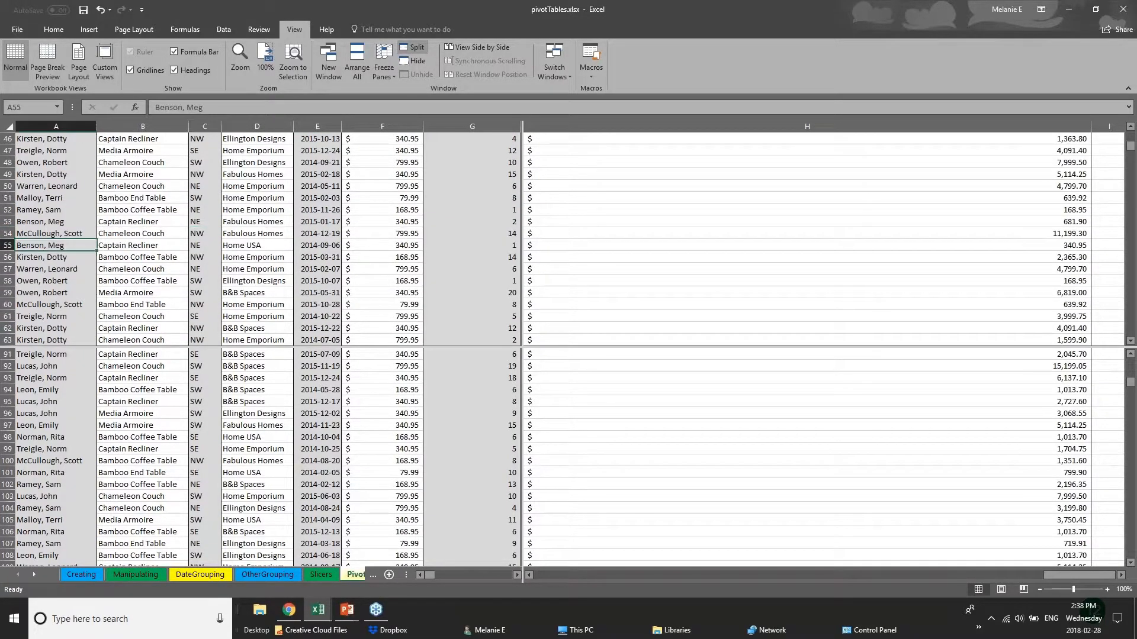
scroll(71, 299, "up", 4)
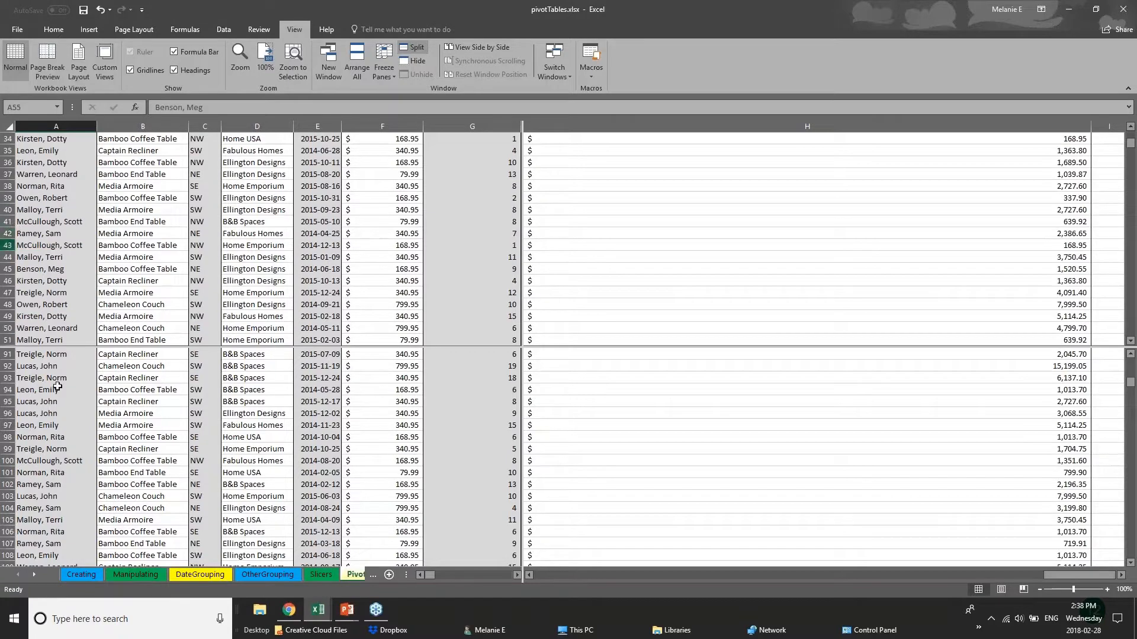
left_click(74, 419)
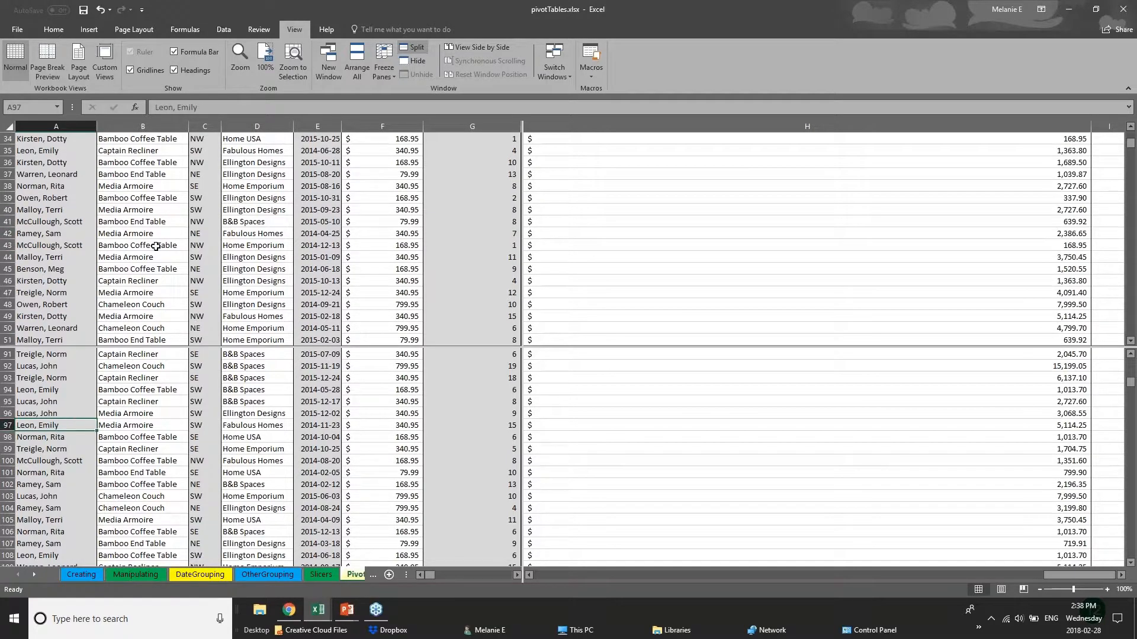
- View the OtherGrouping and DateGrouping sheets, return to PivotChart and look over its lower pane again
left_click(357, 575)
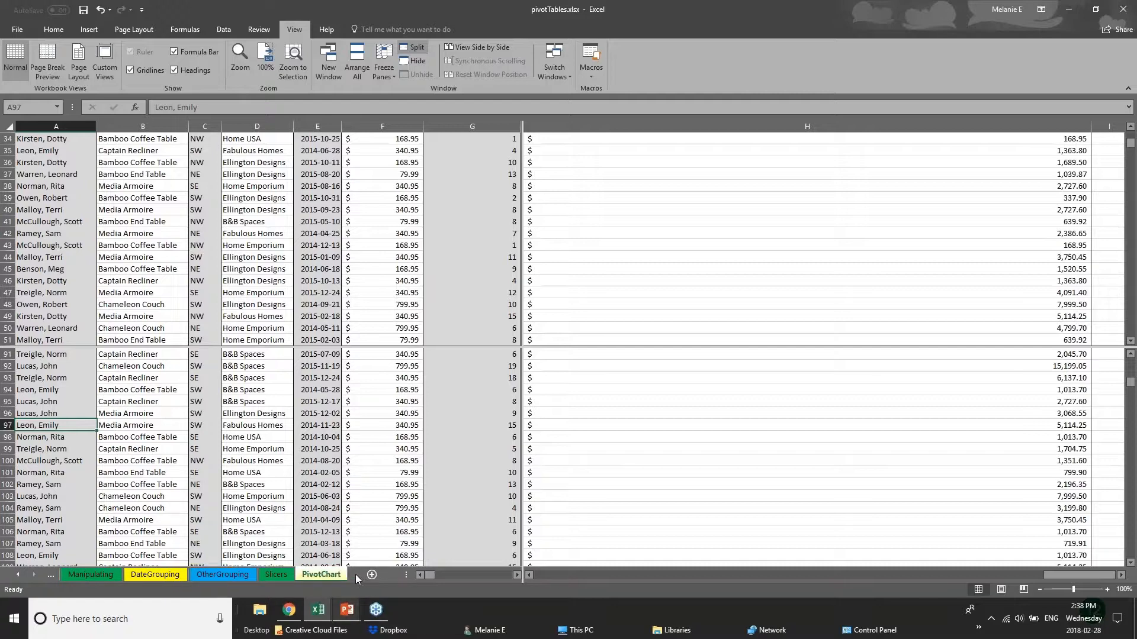
left_click(245, 576)
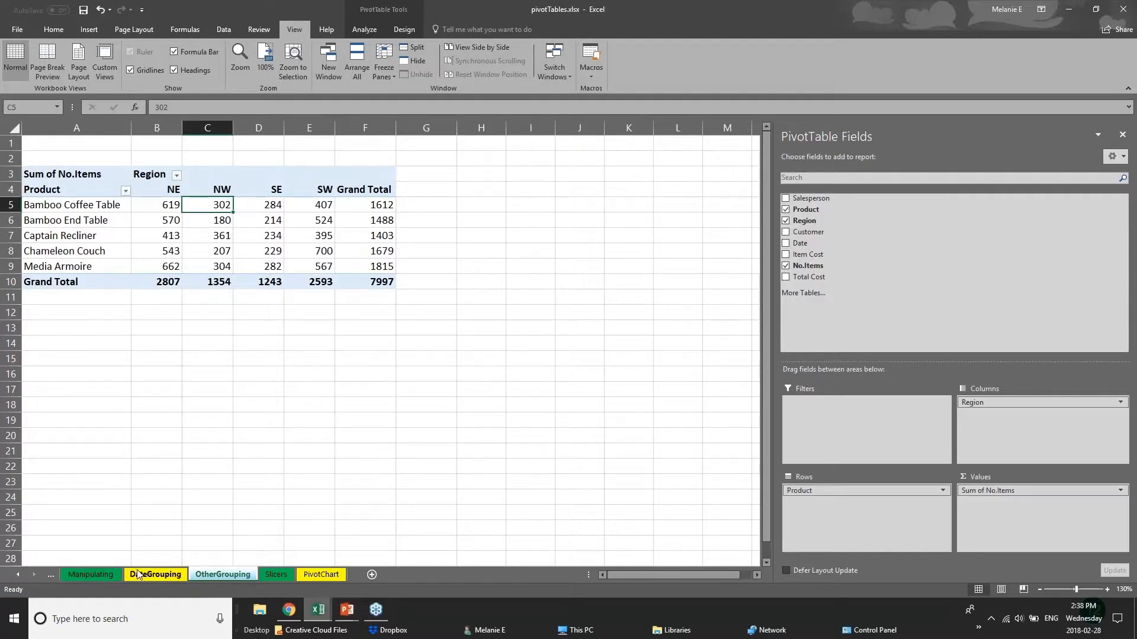
left_click(98, 580)
left_click(133, 576)
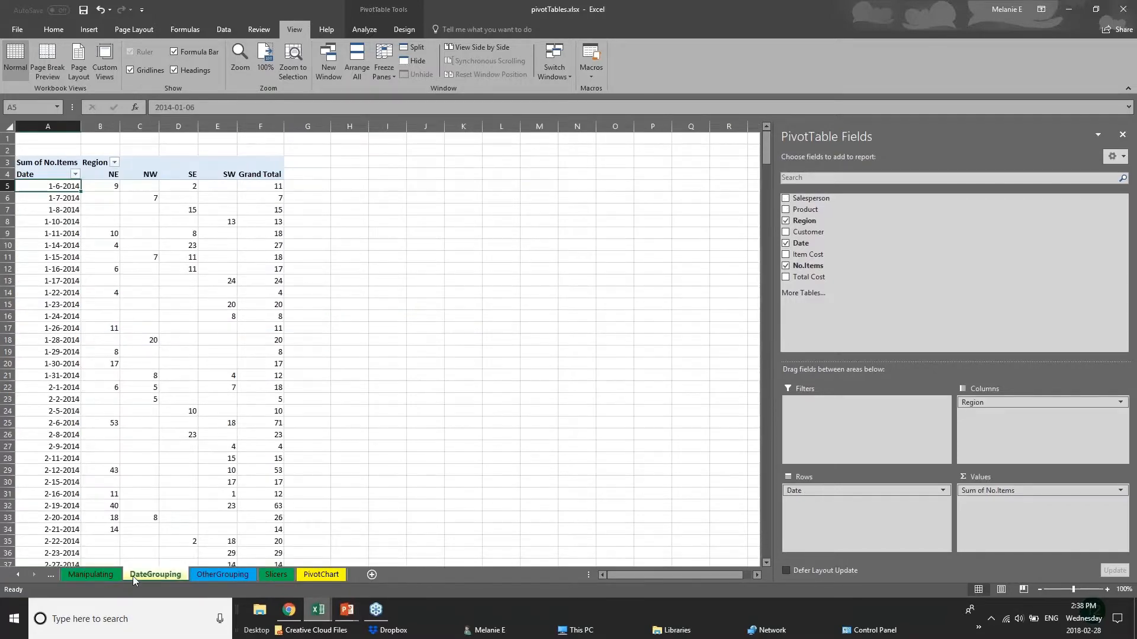
left_click(211, 577)
left_click(318, 576)
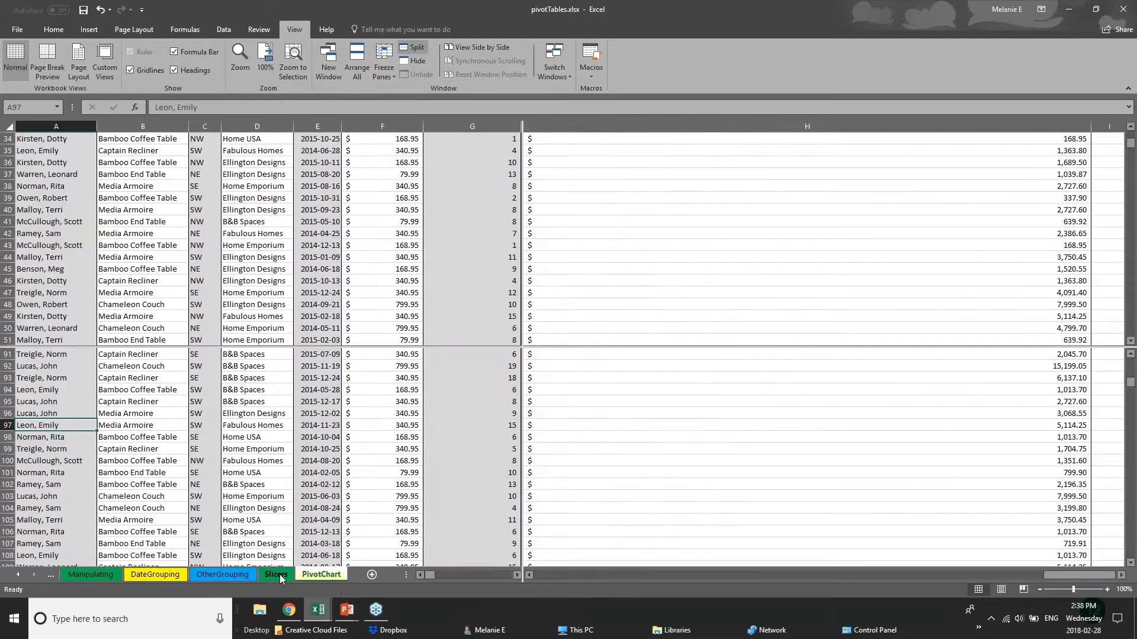
scroll(278, 422, "down", 6)
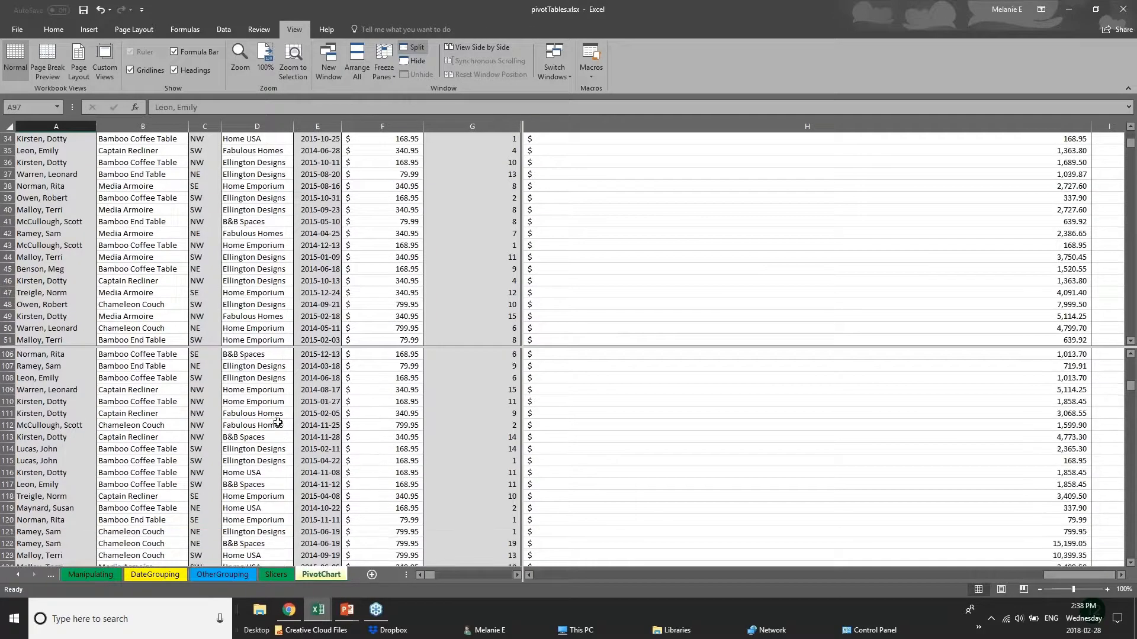
scroll(266, 260, "up", 6)
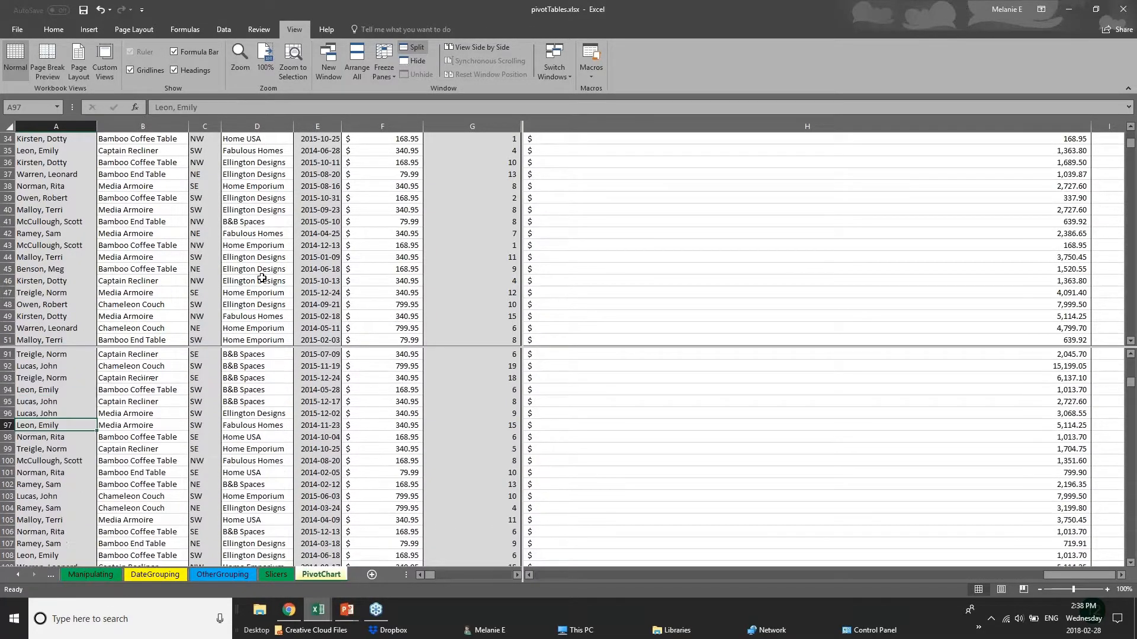
scroll(262, 278, "up", 5)
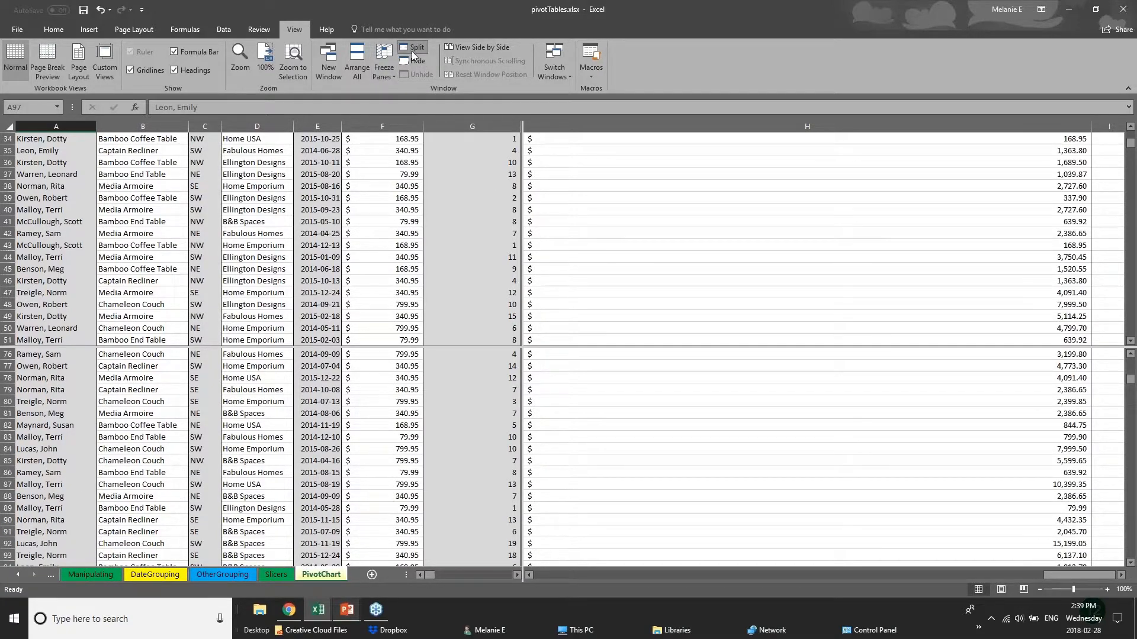
- Switch to the PowerPoint slide show and advance to the Saving & Printing slide
left_click(347, 611)
left_click(398, 559)
key("Right")
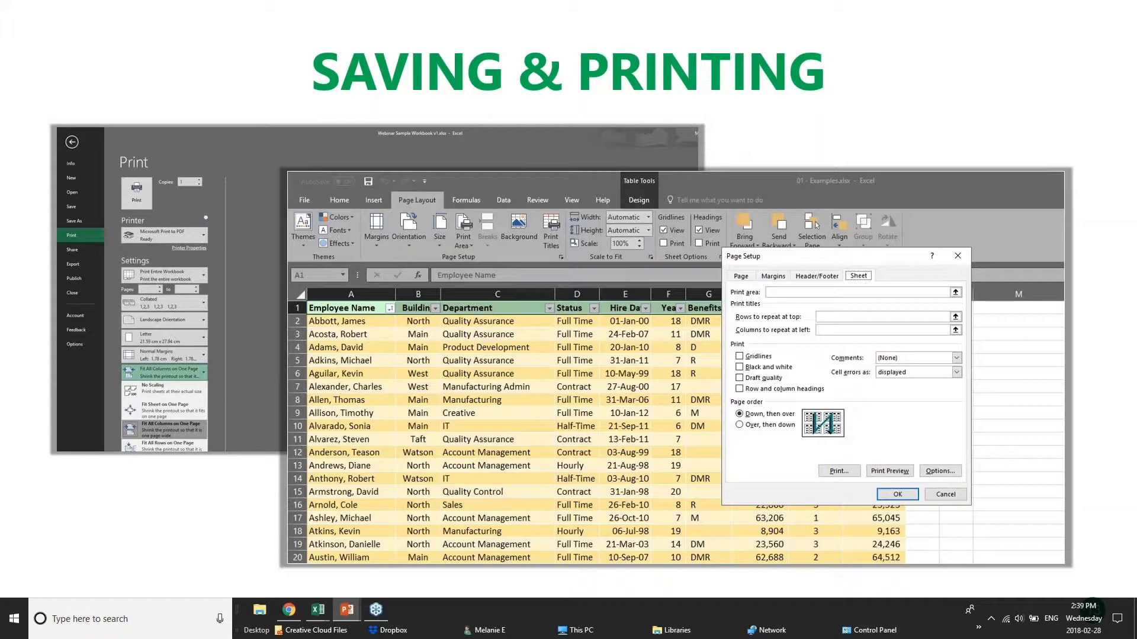
- Return to the pivotTables.xlsx workbook in Excel and look through its sheets from OtherGrouping back to Manipulating
mouse_move(318, 613)
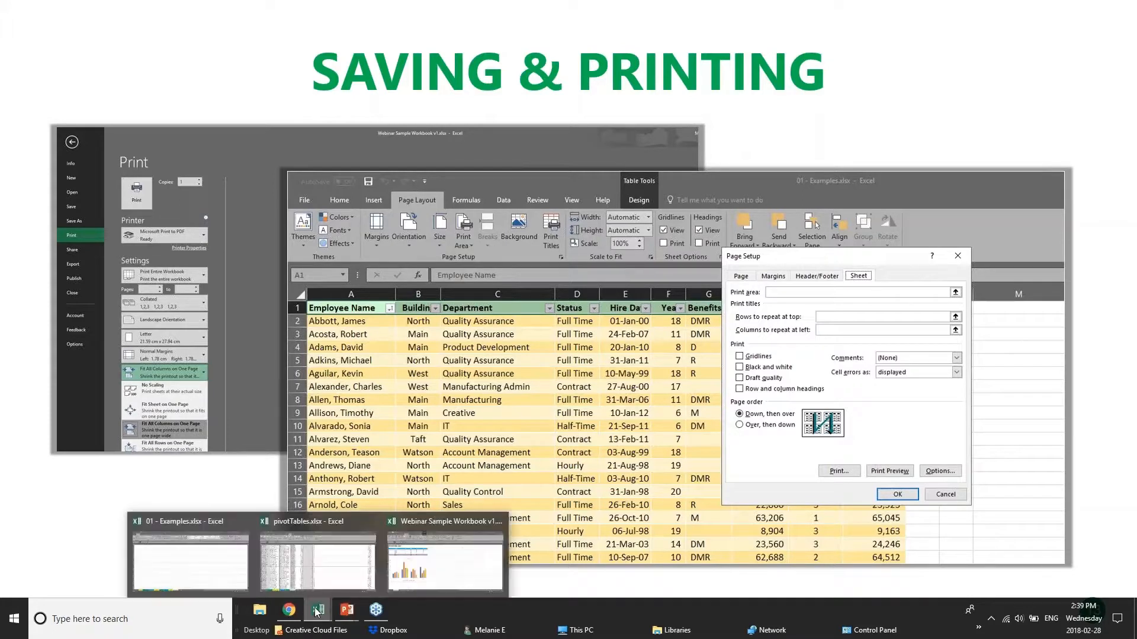
left_click(318, 559)
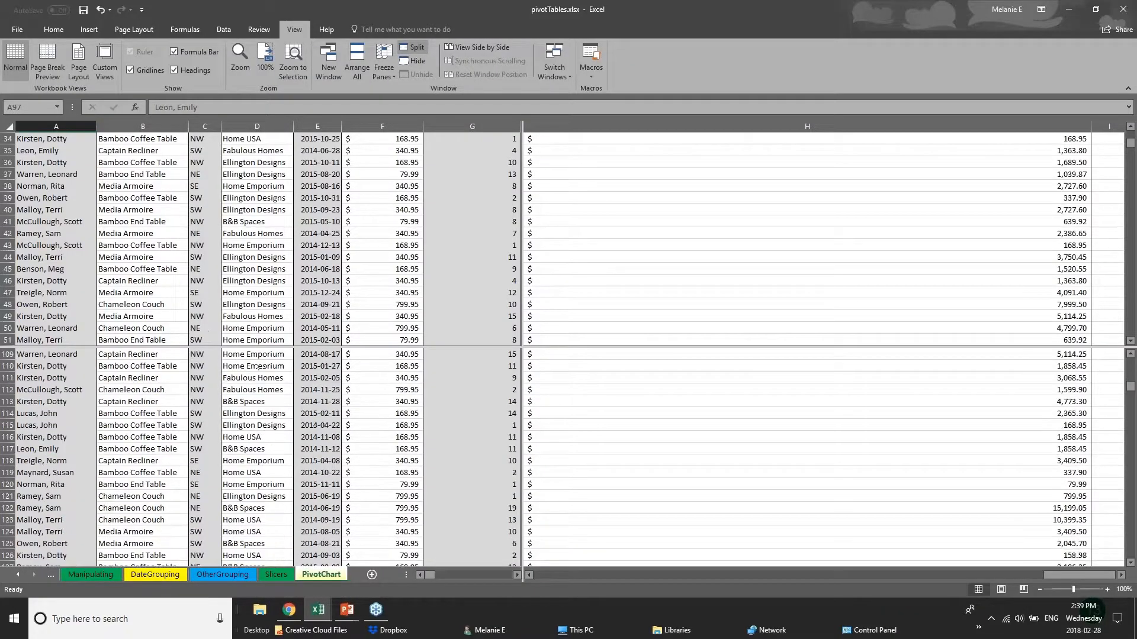
scroll(256, 368, "down", 11)
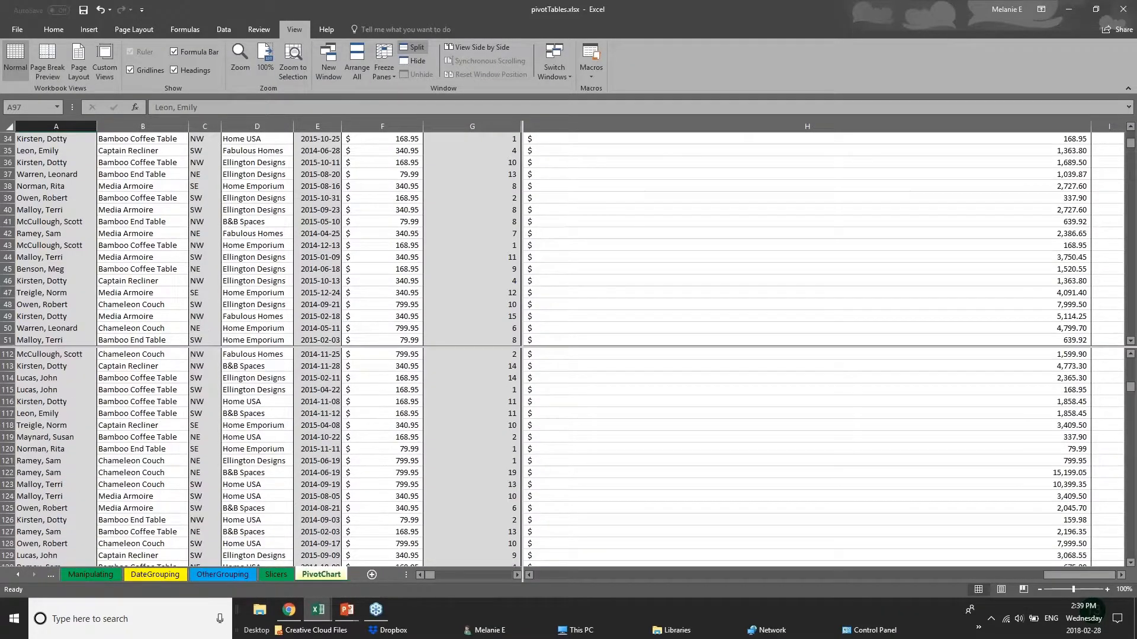
left_click(227, 574)
left_click(139, 574)
left_click(90, 575)
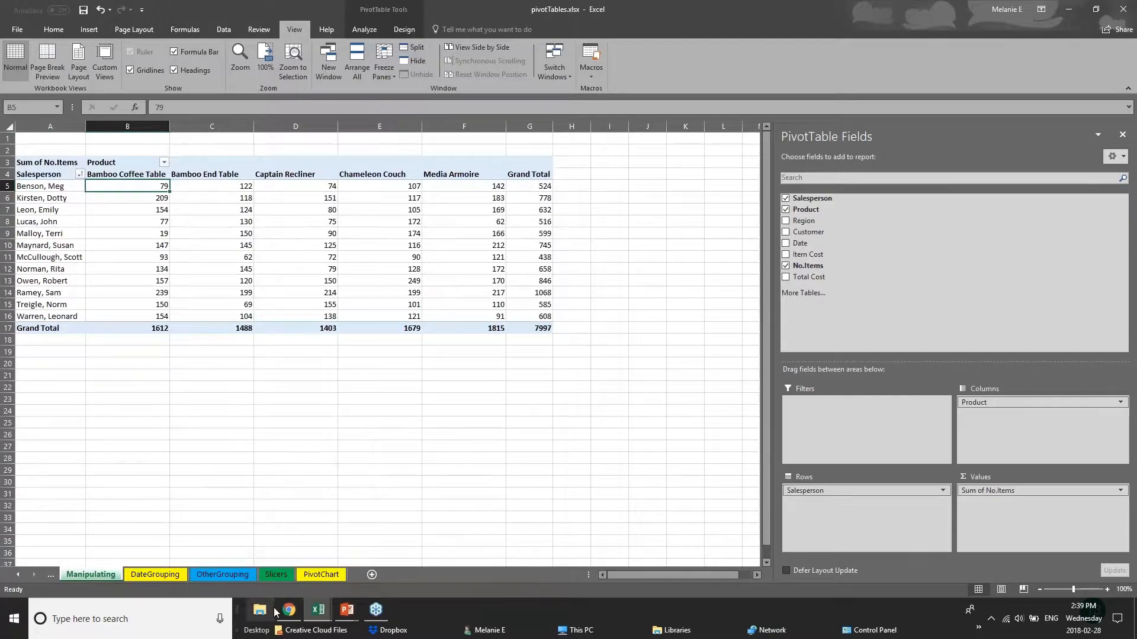
- Switch to the 01 - Examples.xlsx workbook and show its 2017 Budget sheet
left_click(318, 610)
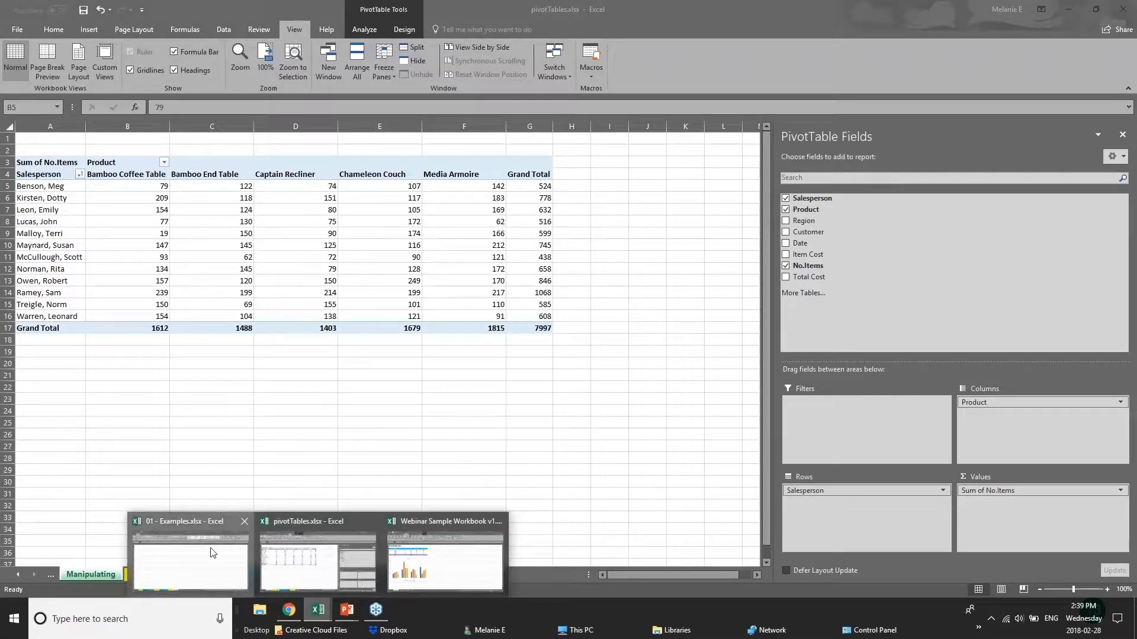
left_click(213, 552)
left_click(176, 574)
left_click(127, 574)
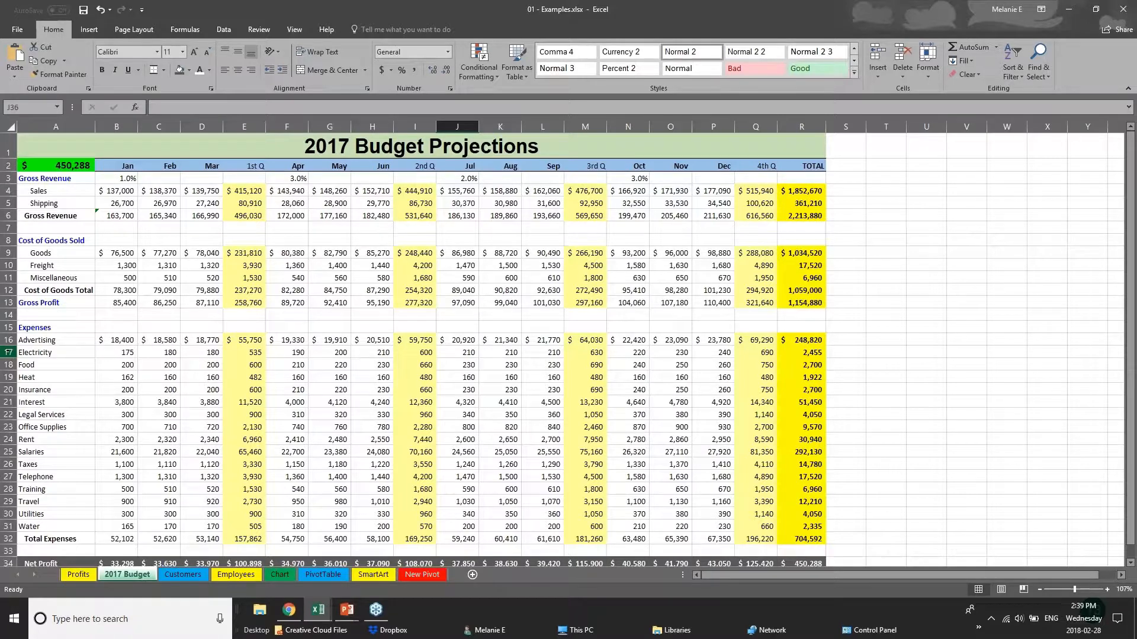
- Save the 01 - Examples workbook and open its Save As options
left_click(13, 33)
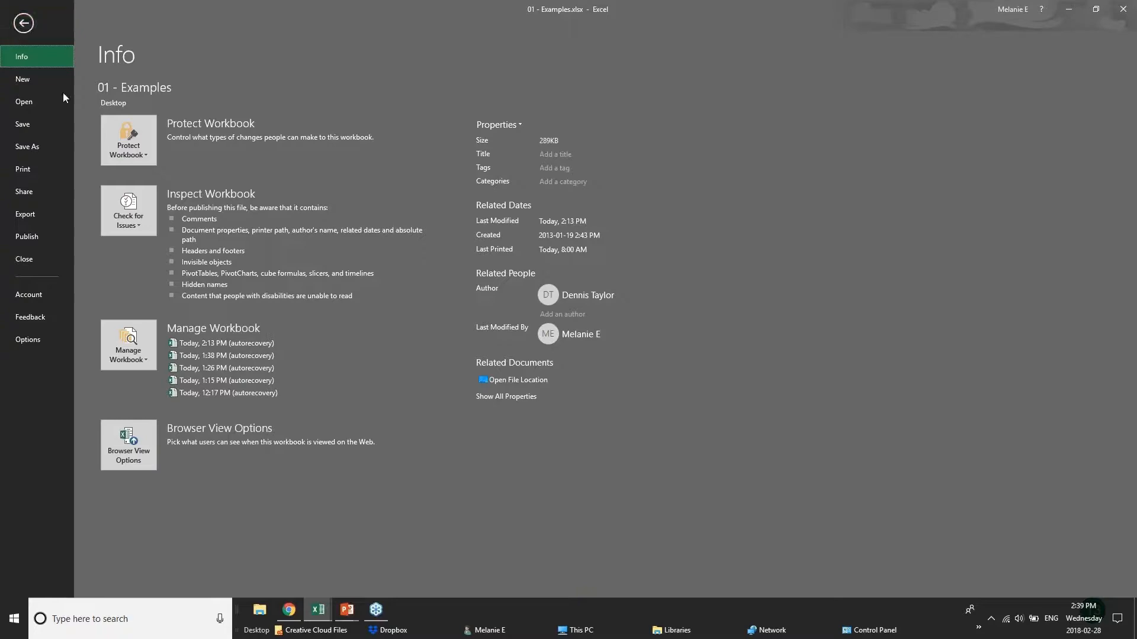
left_click(48, 126)
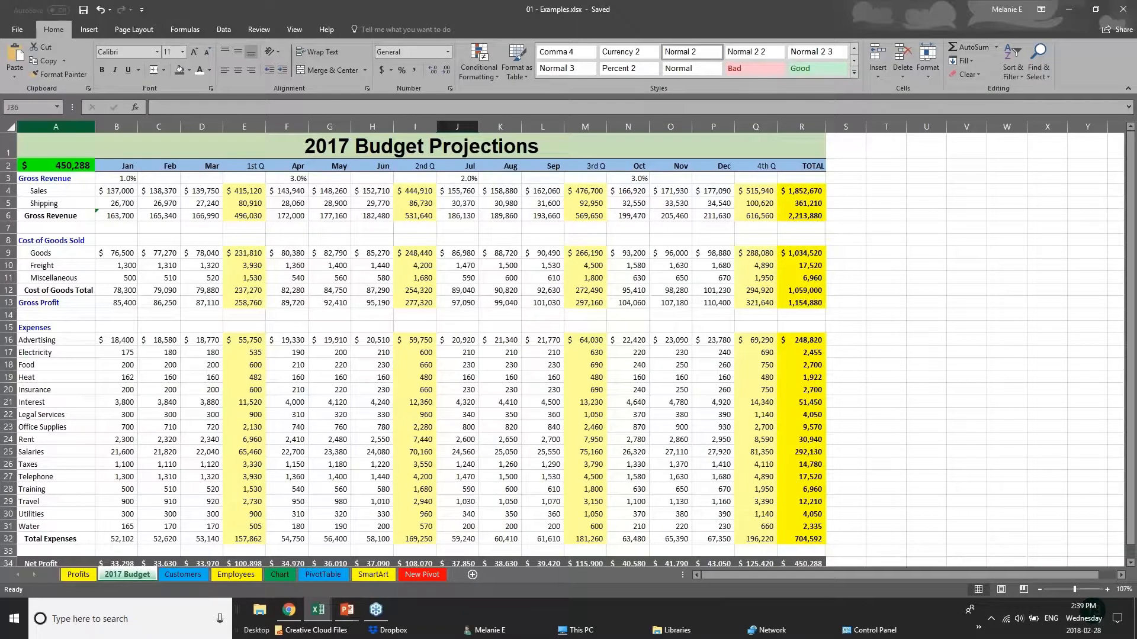
left_click(13, 28)
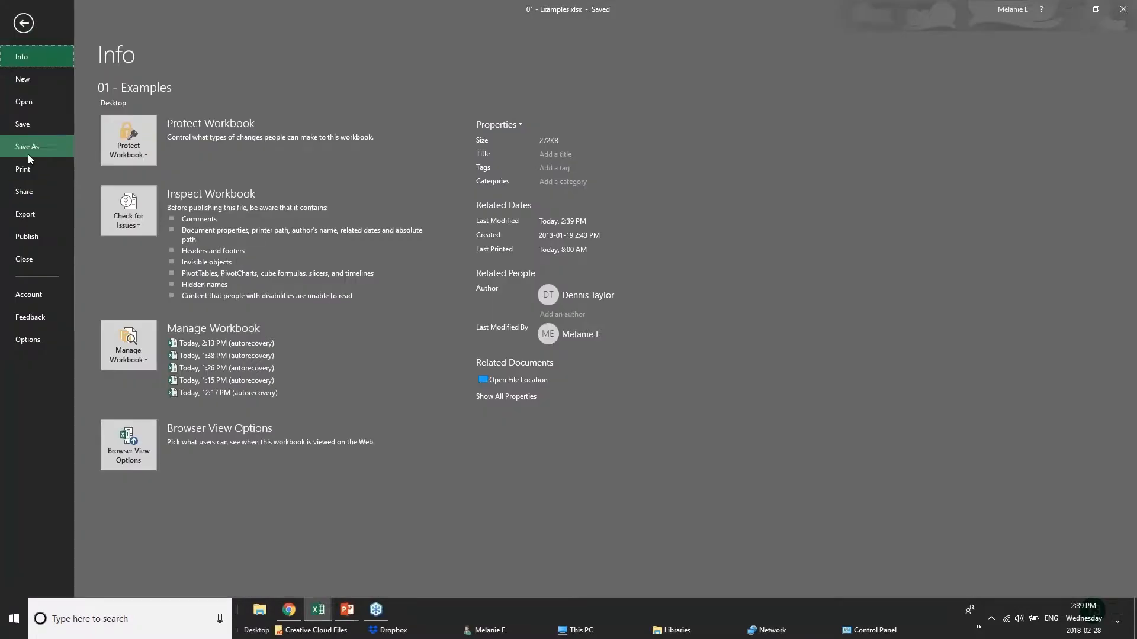
left_click(27, 154)
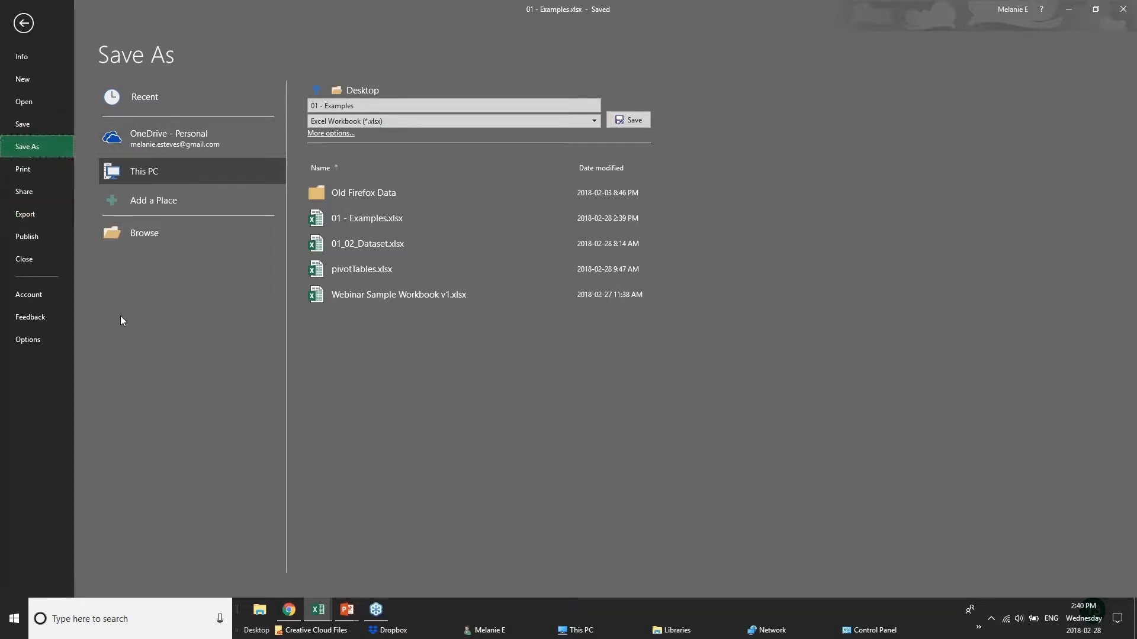
- Open the print settings for the 2017 Budget sheet and choose Microsoft Print to PDF as the printer
left_click(23, 168)
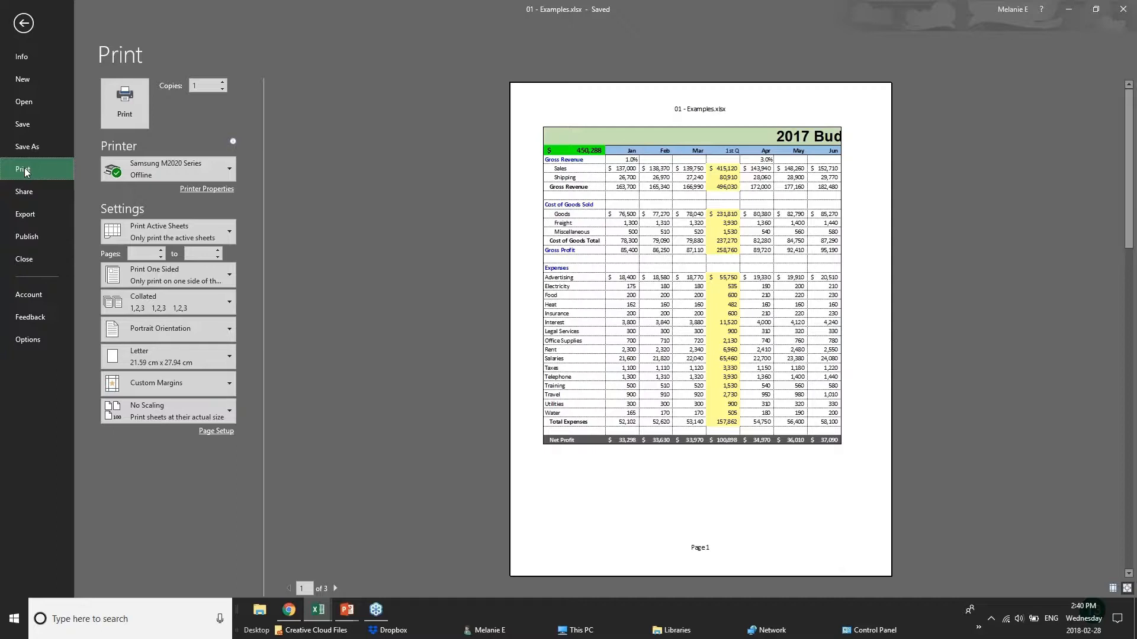
mouse_move(207, 176)
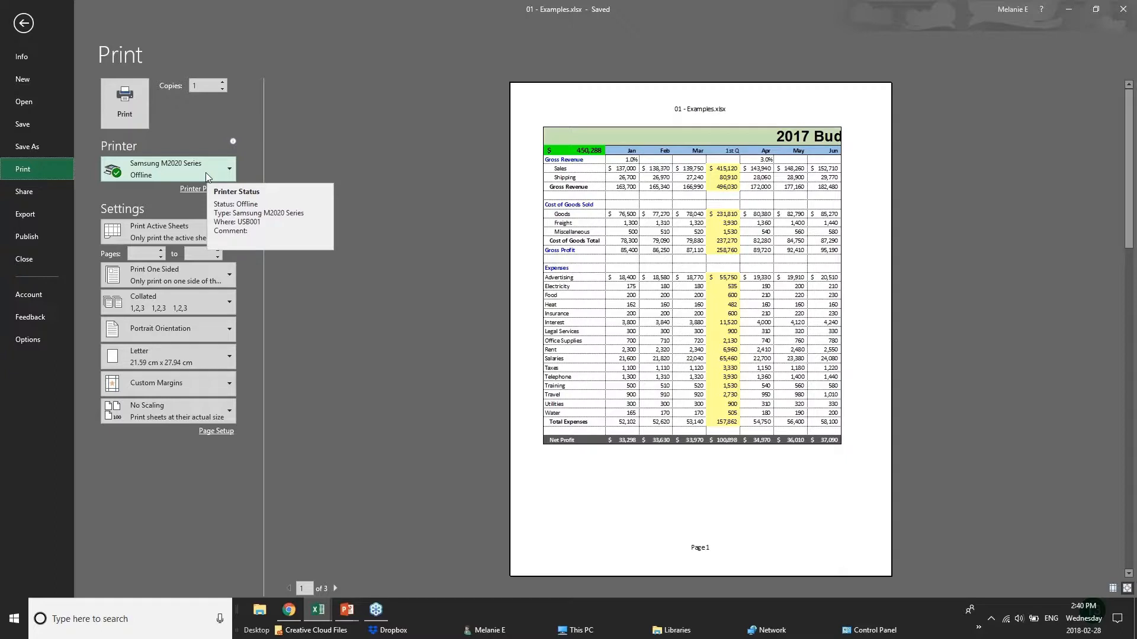
left_click(208, 173)
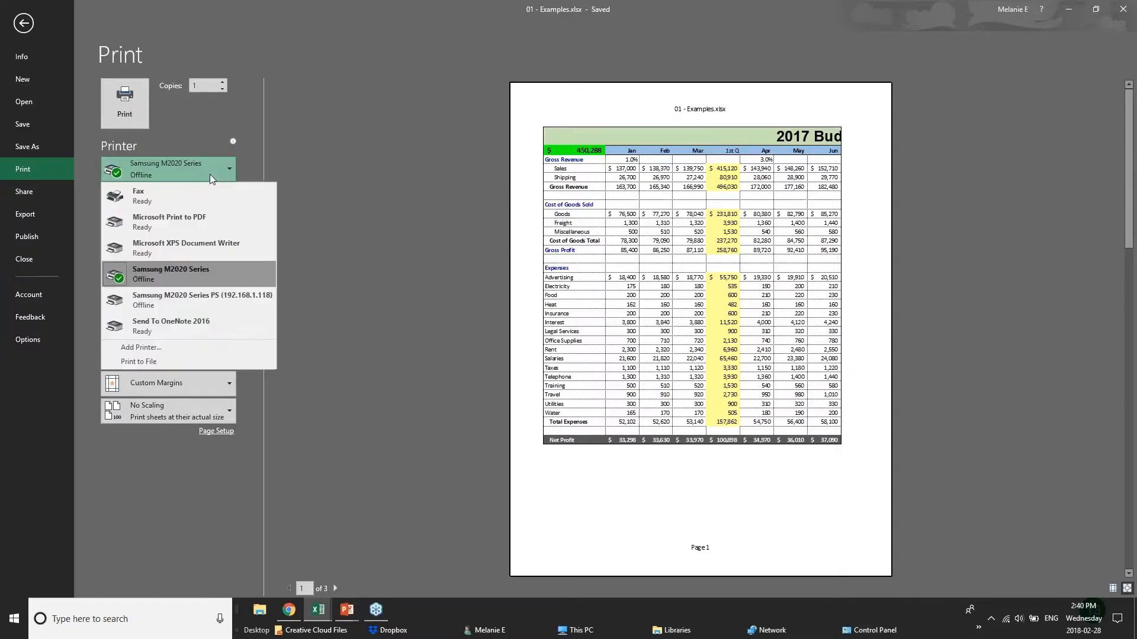
left_click(204, 225)
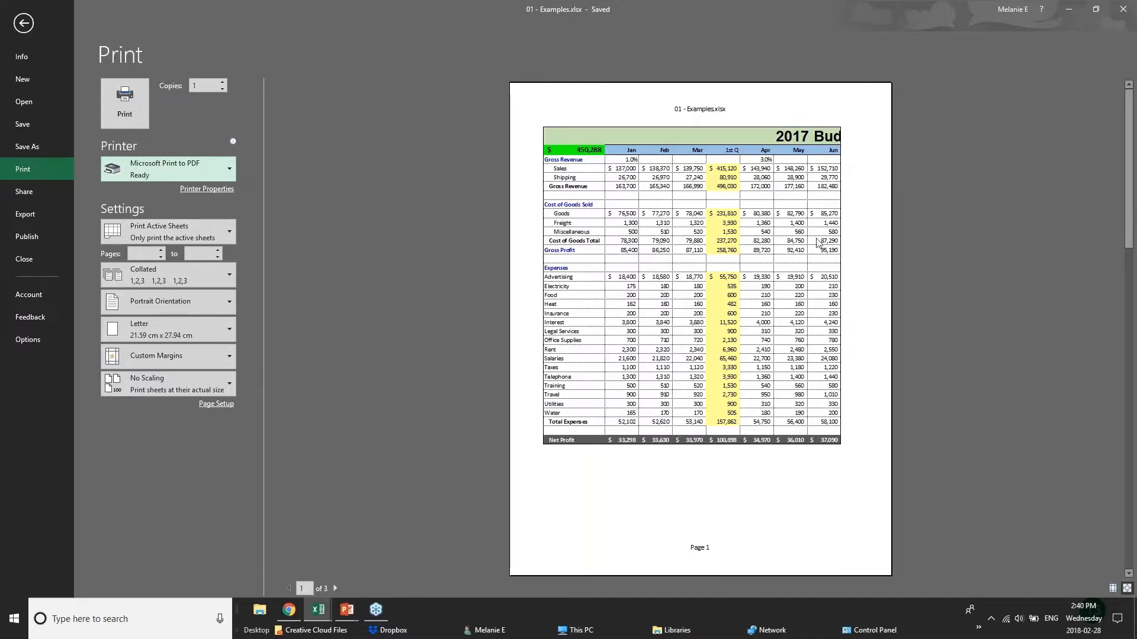
- Check the print preview through page 3, return to page 1, and set the page to Landscape Orientation
left_click(336, 589)
left_click(336, 589)
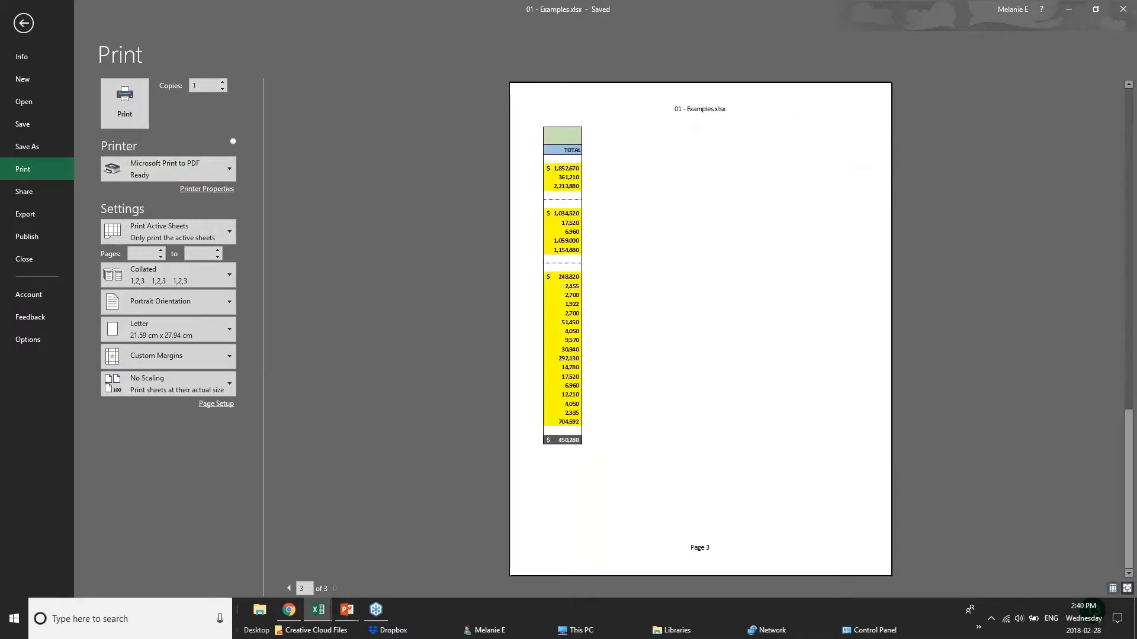
left_click(301, 588)
type("1")
key("Return")
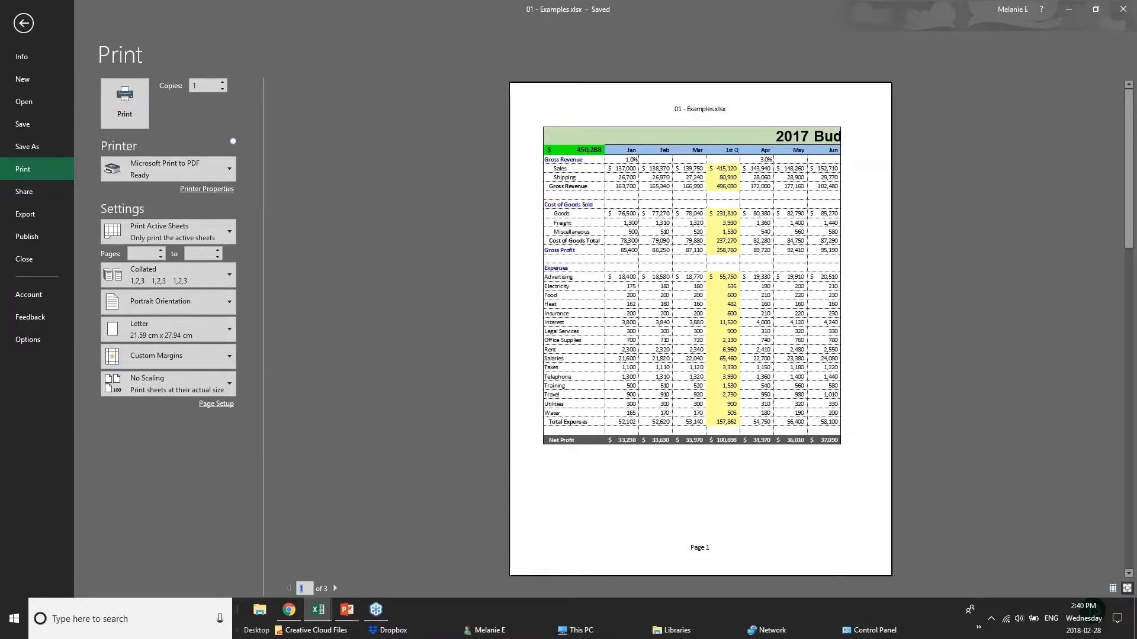
left_click(215, 305)
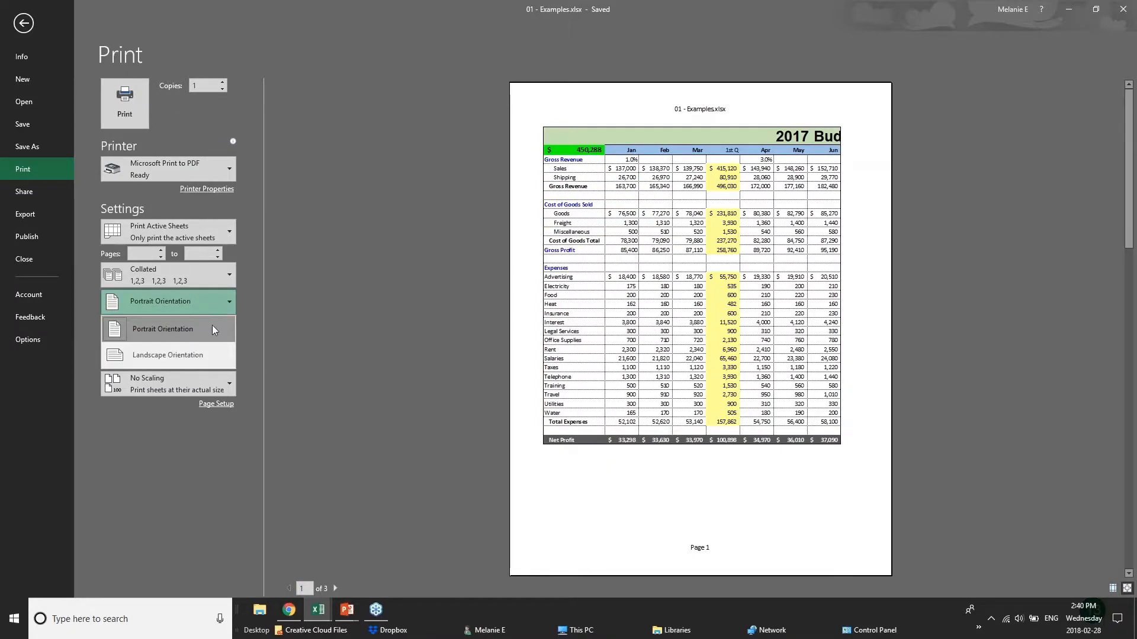
left_click(212, 325)
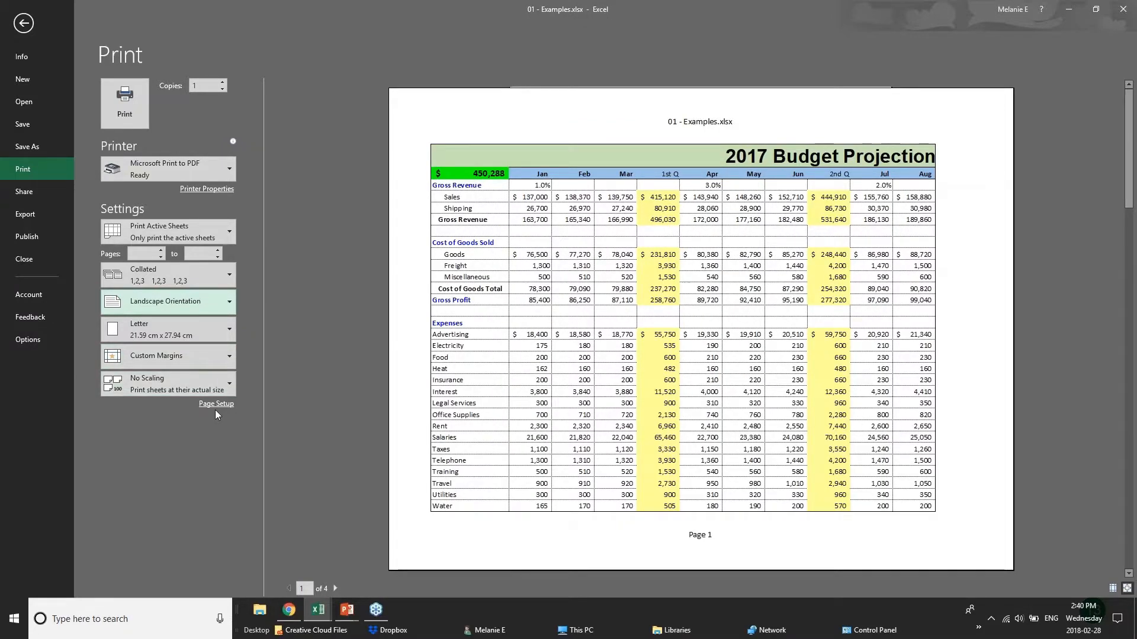
- Try printing only the current selection and restore the Print Active Sheets setting
left_click(230, 239)
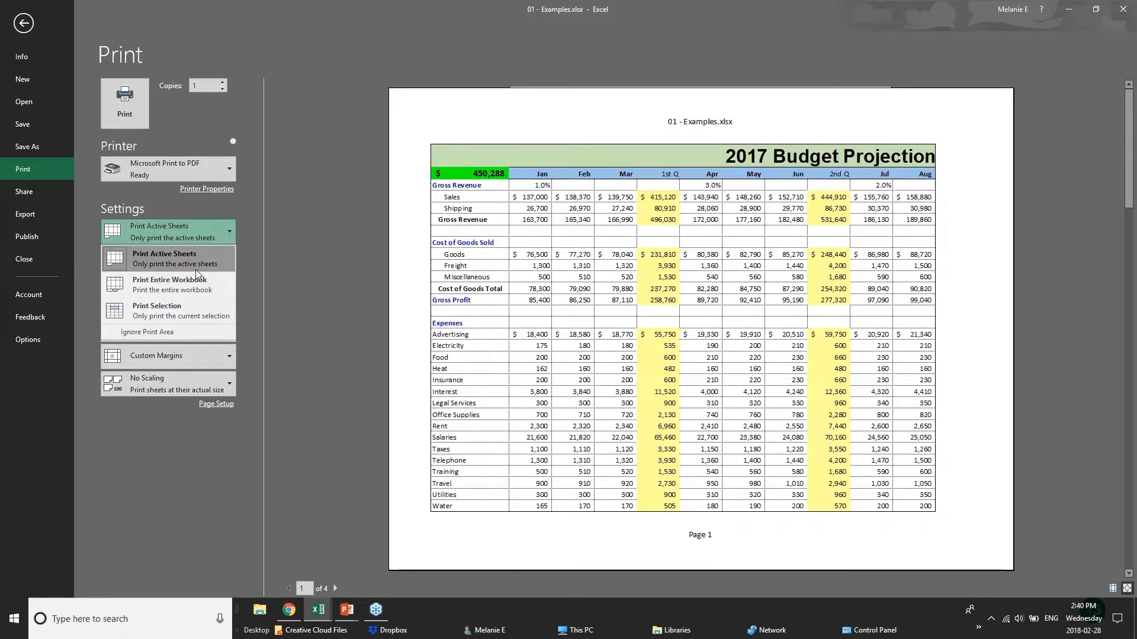
left_click(197, 309)
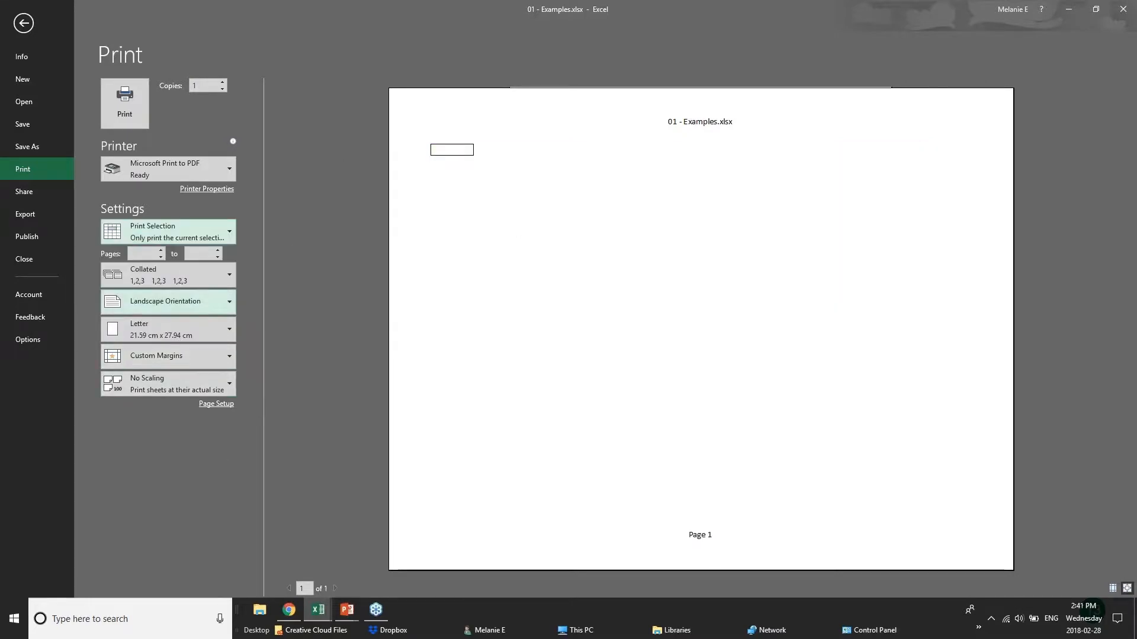
left_click(204, 225)
left_click(187, 267)
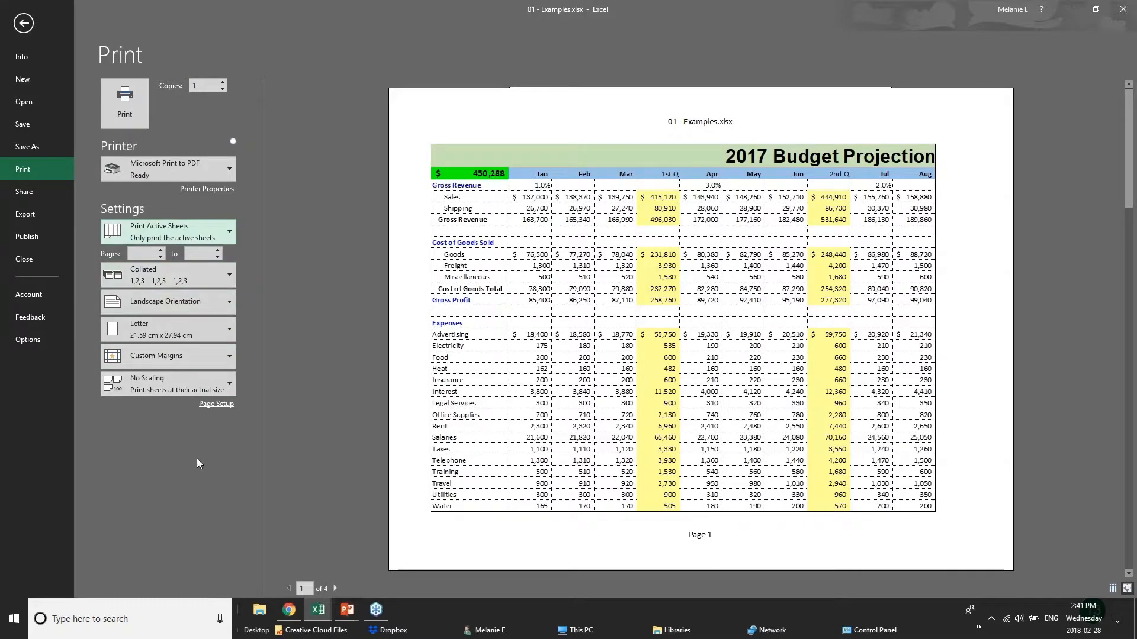
- Apply Narrow margins and set the page scaling to fit 1 page wide by 1 tall
left_click(178, 356)
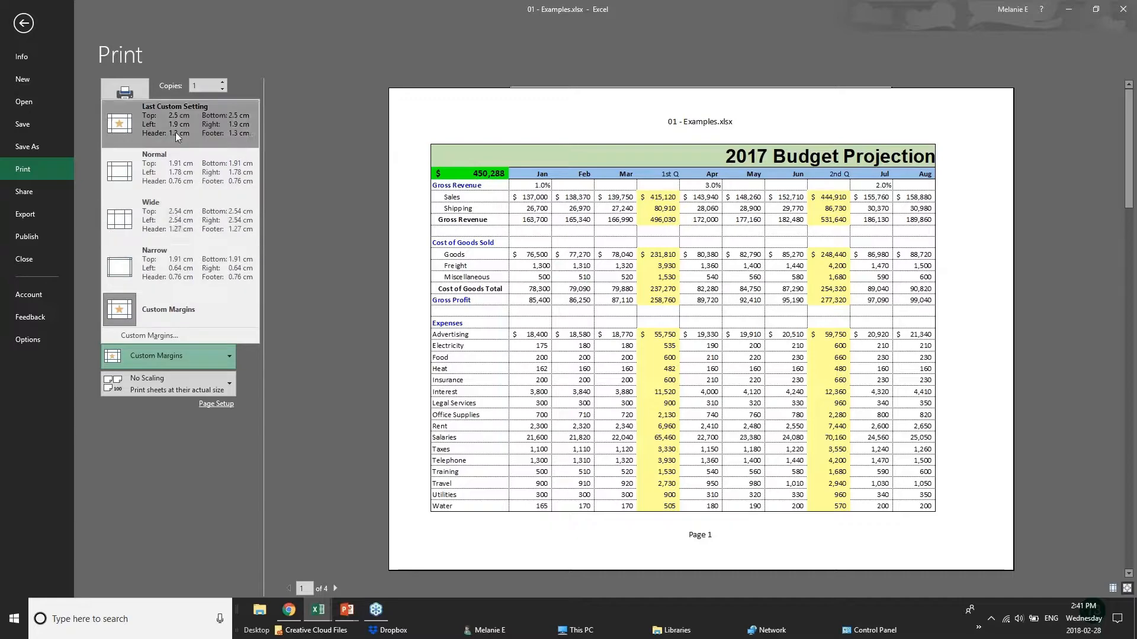
left_click(182, 255)
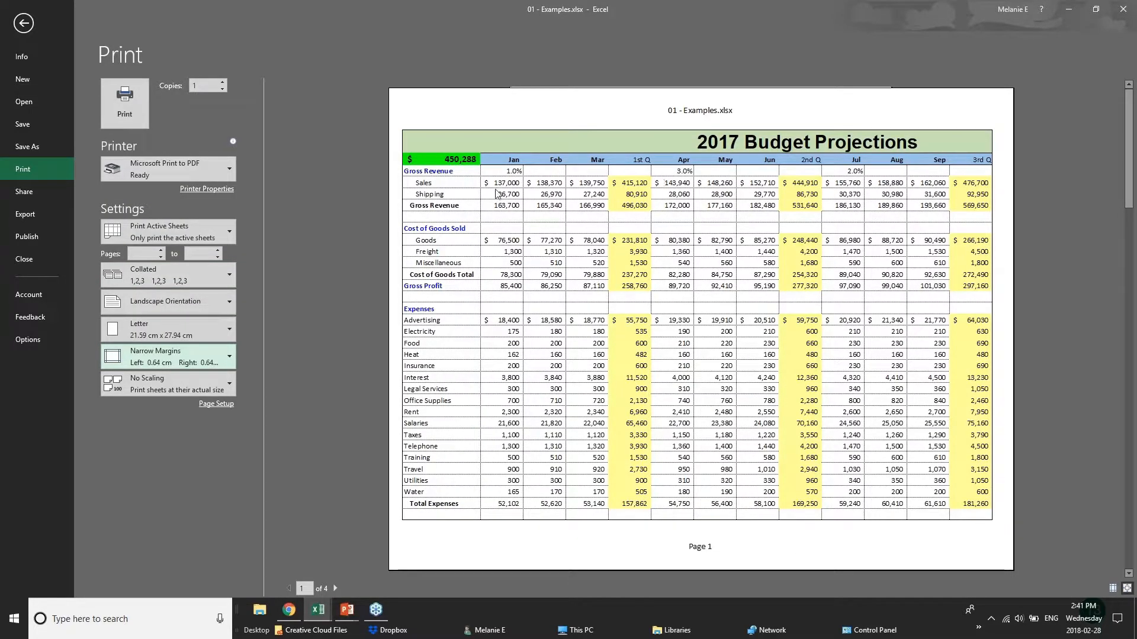
left_click(214, 404)
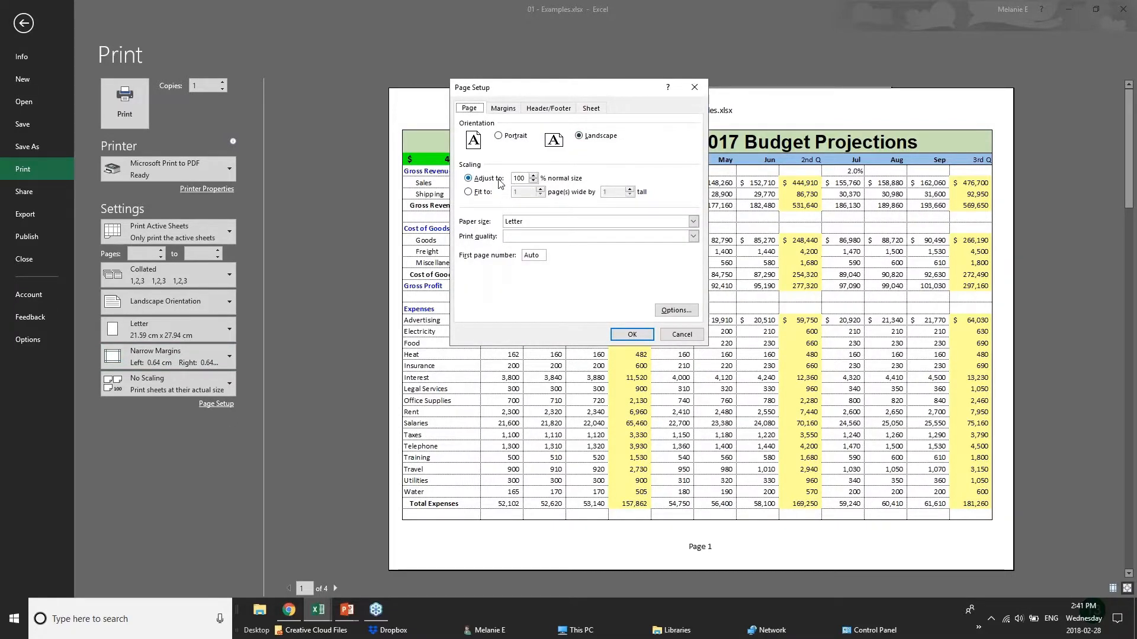
left_click(533, 181)
left_click(534, 176)
left_click(534, 176)
left_click(533, 181)
left_click(468, 192)
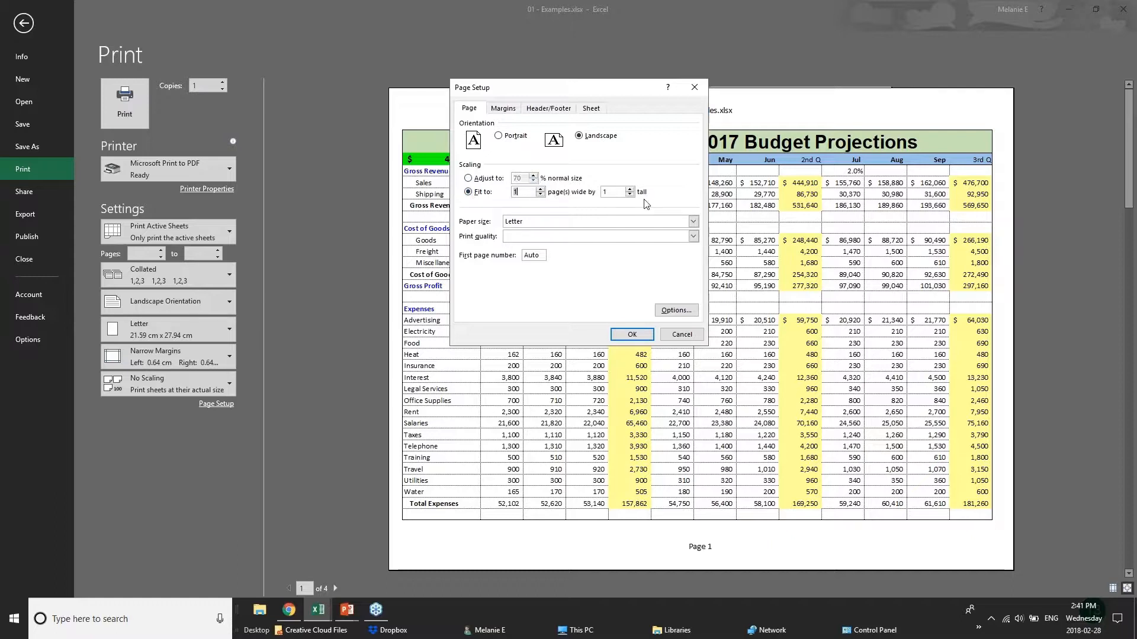
- Create a custom page header with BUDGET PROJECTIONS in its left section
left_click(507, 109)
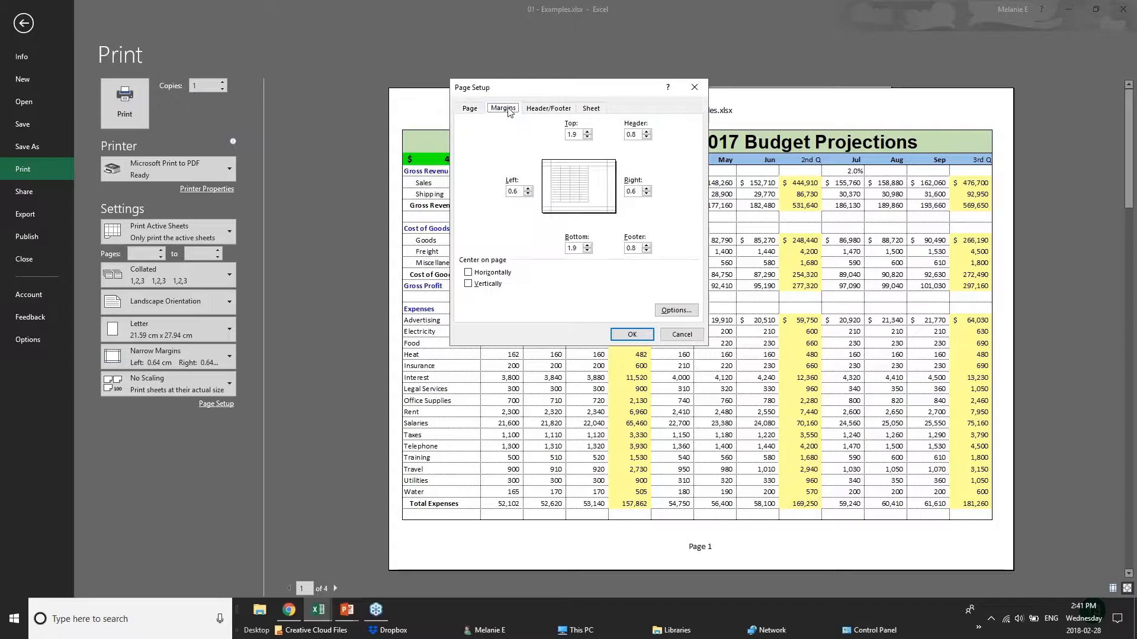
left_click(547, 108)
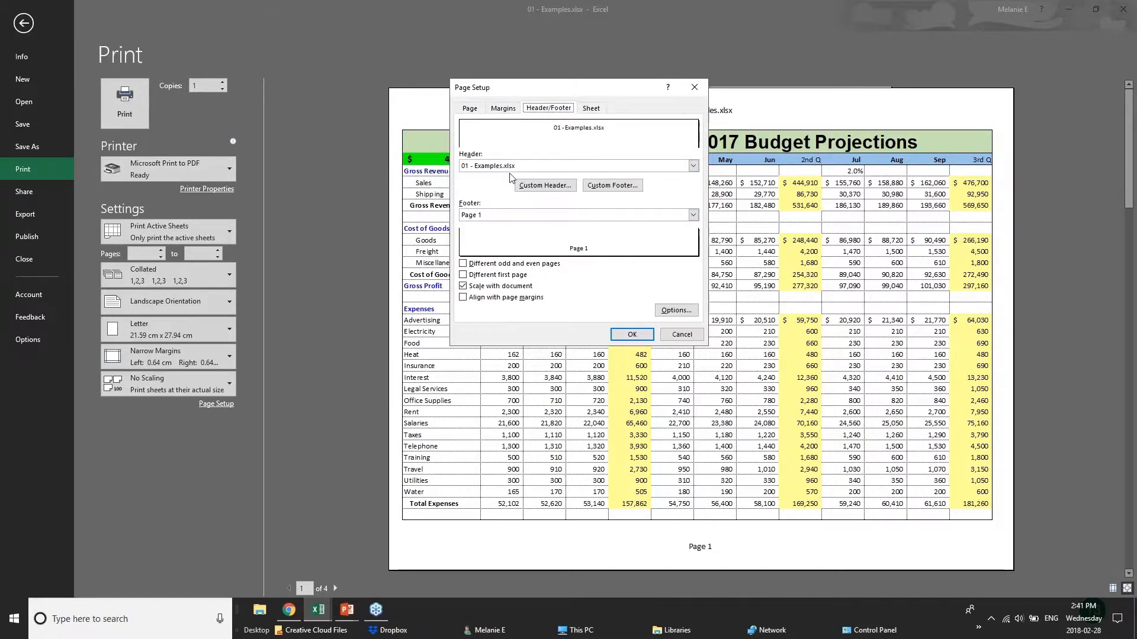
left_click(531, 166)
left_click(531, 166)
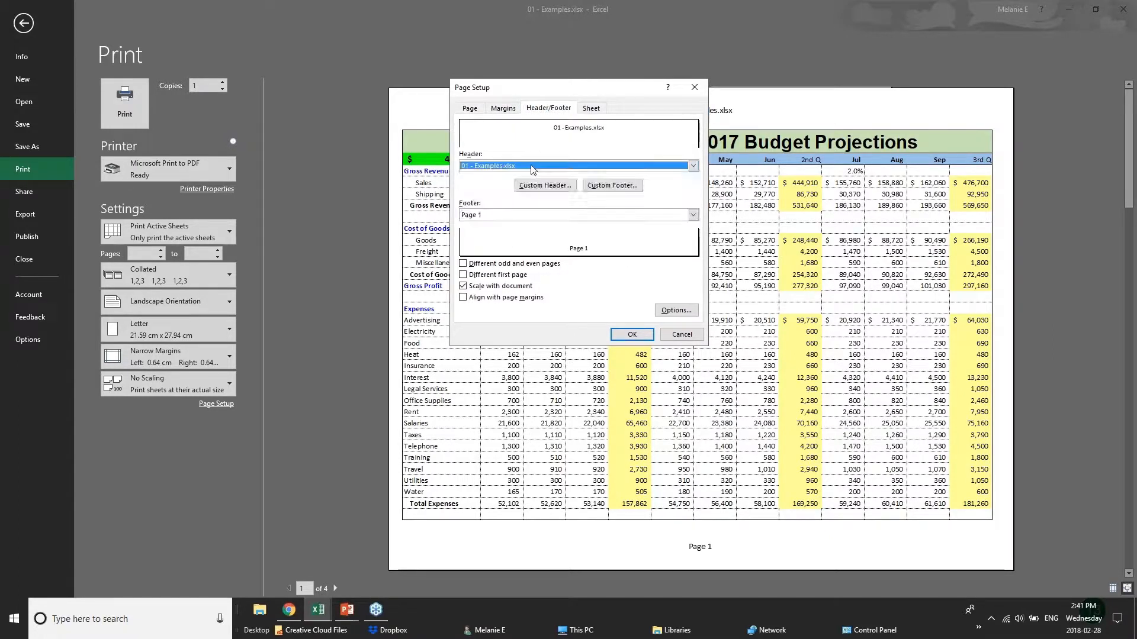
left_click(540, 186)
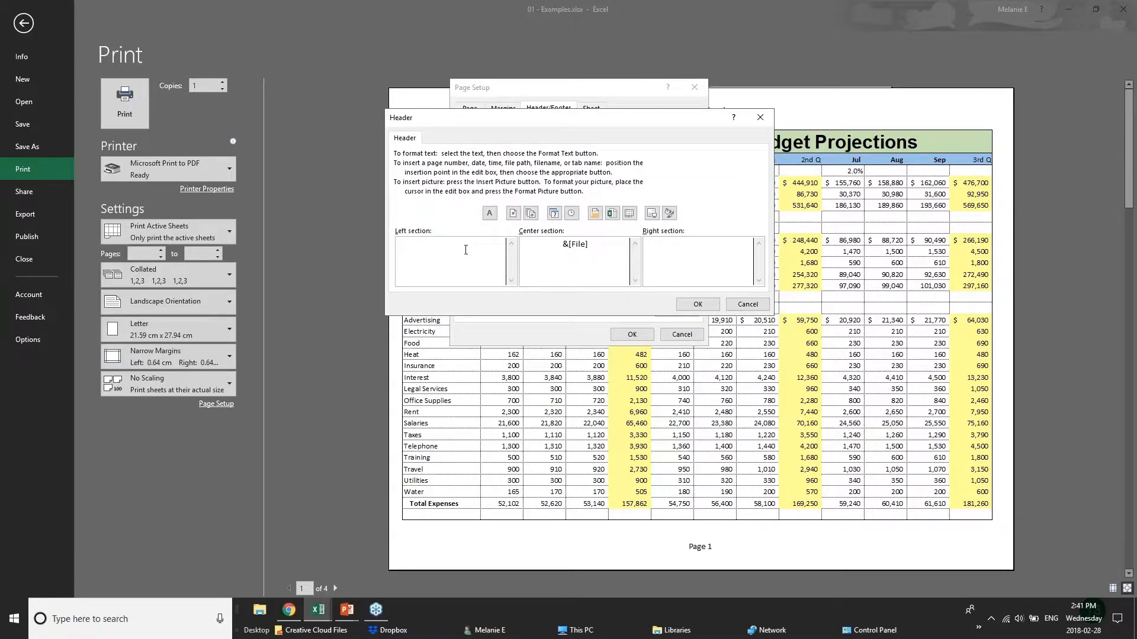
type("BUDGET ")
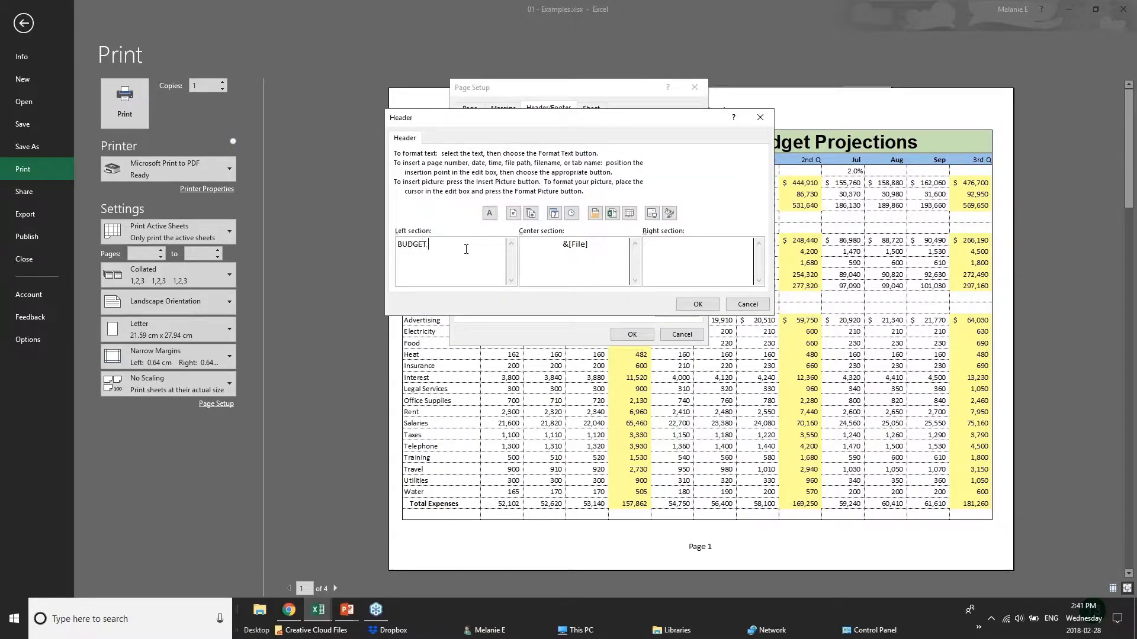
type("PROJ")
key("BackSpace")
type("JECTIONS")
- Replace the file name code in the header's center section with CONFIDENTIAL and apply the page setup
left_click_drag(589, 243, 519, 242)
type("CONFIDENTIAL")
left_click(699, 304)
left_click(632, 335)
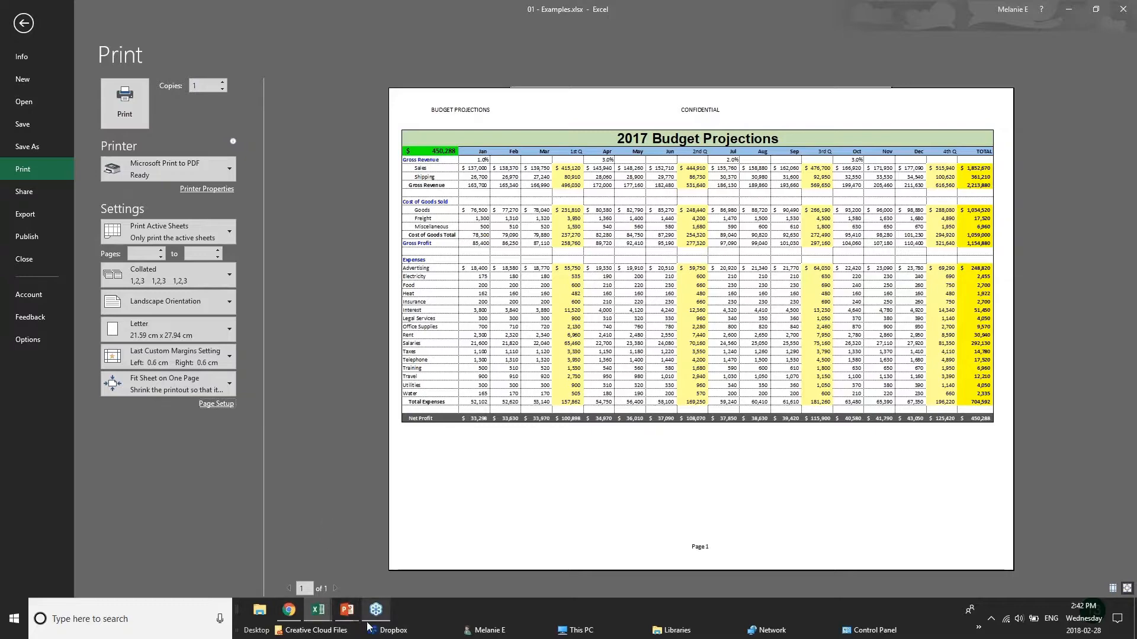
- Show the Sharing & Security slide in the PowerPoint slide show and return to the 2017 Budget sheet in Excel
mouse_move(344, 619)
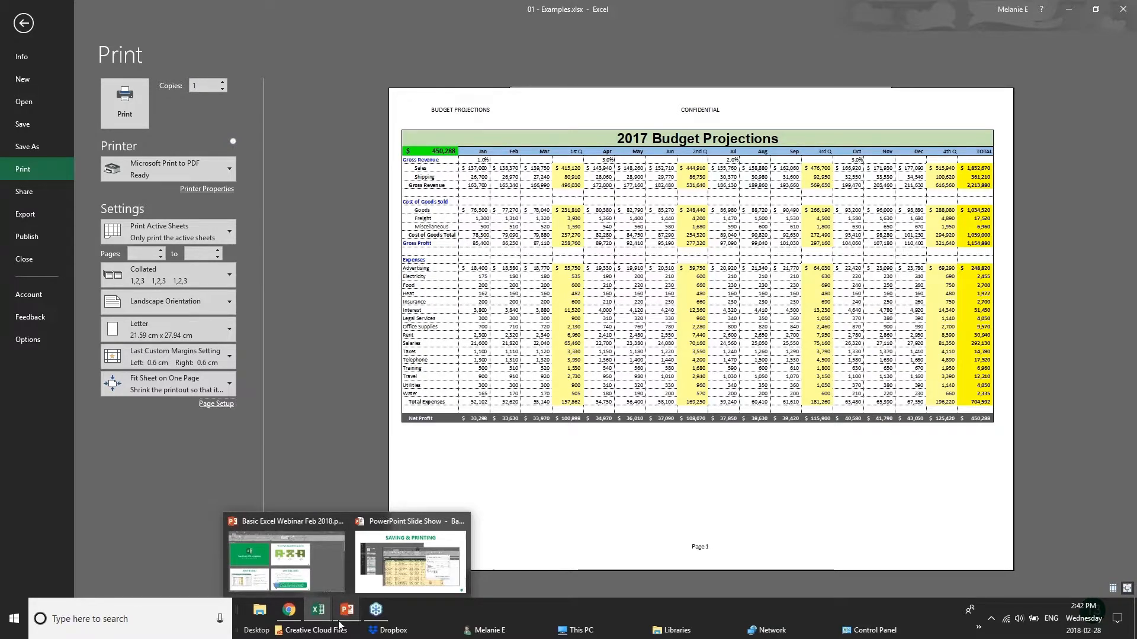
left_click(410, 559)
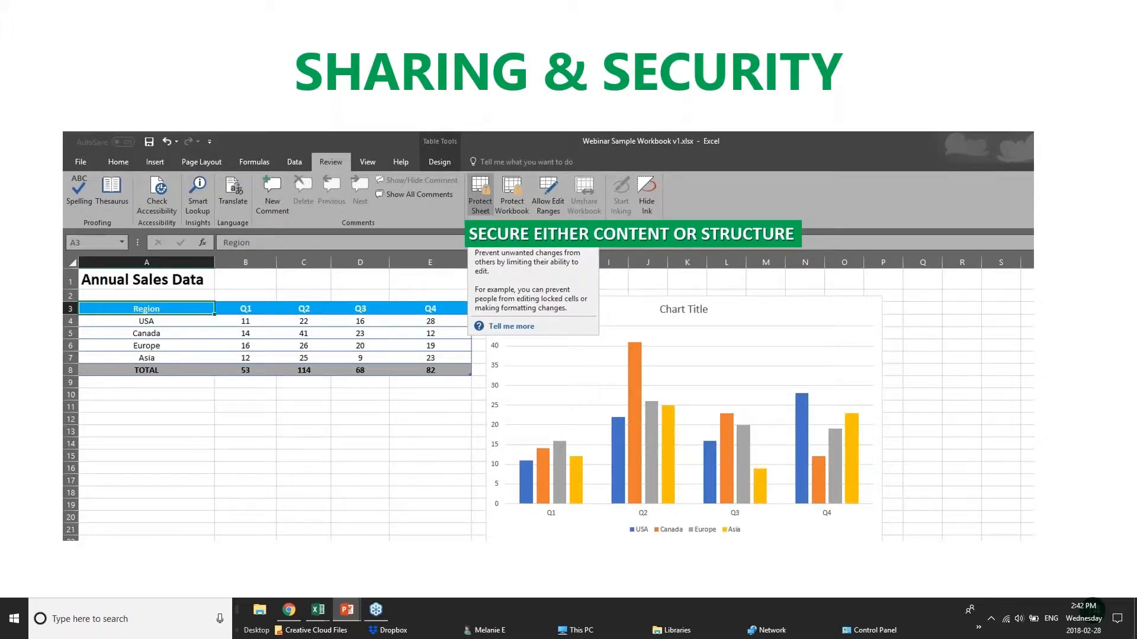
left_click(290, 609)
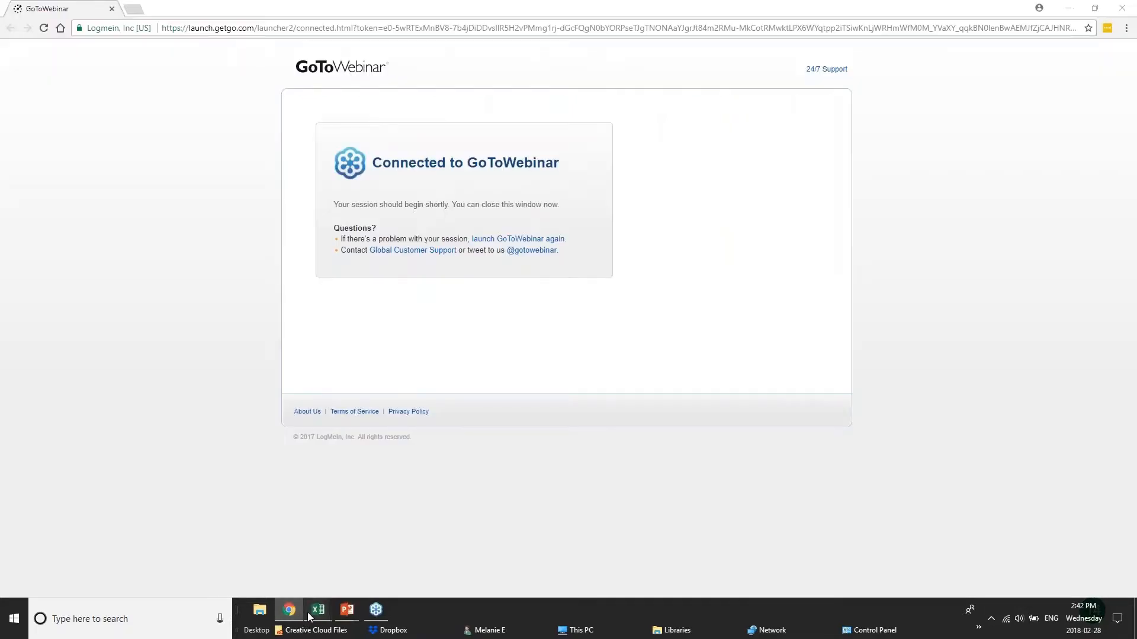
mouse_move(318, 610)
left_click(190, 551)
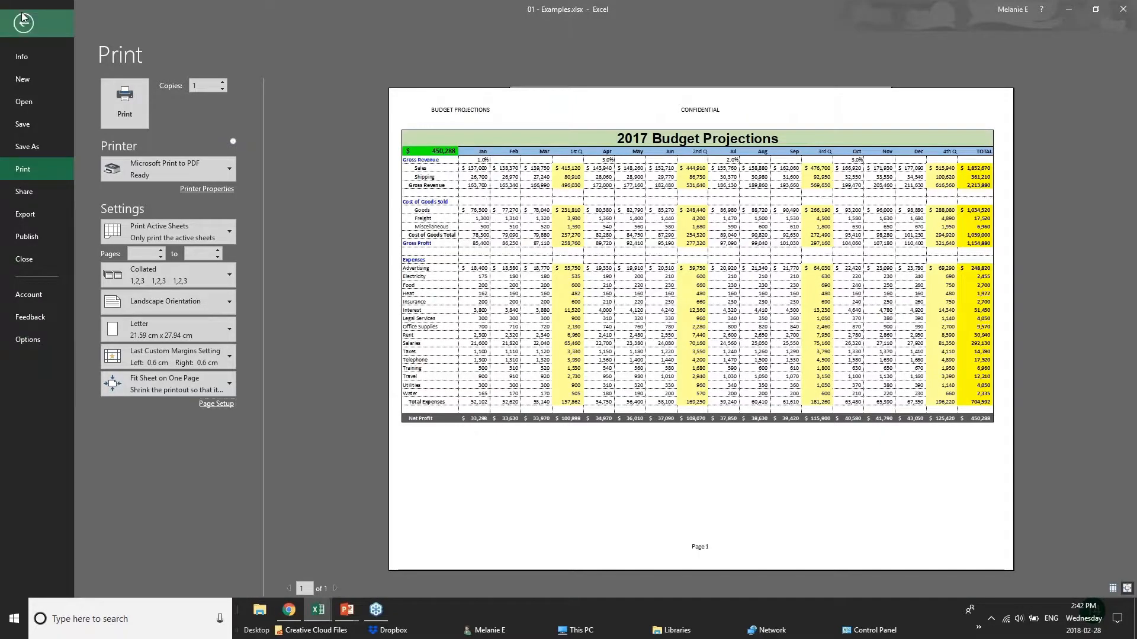
left_click(23, 20)
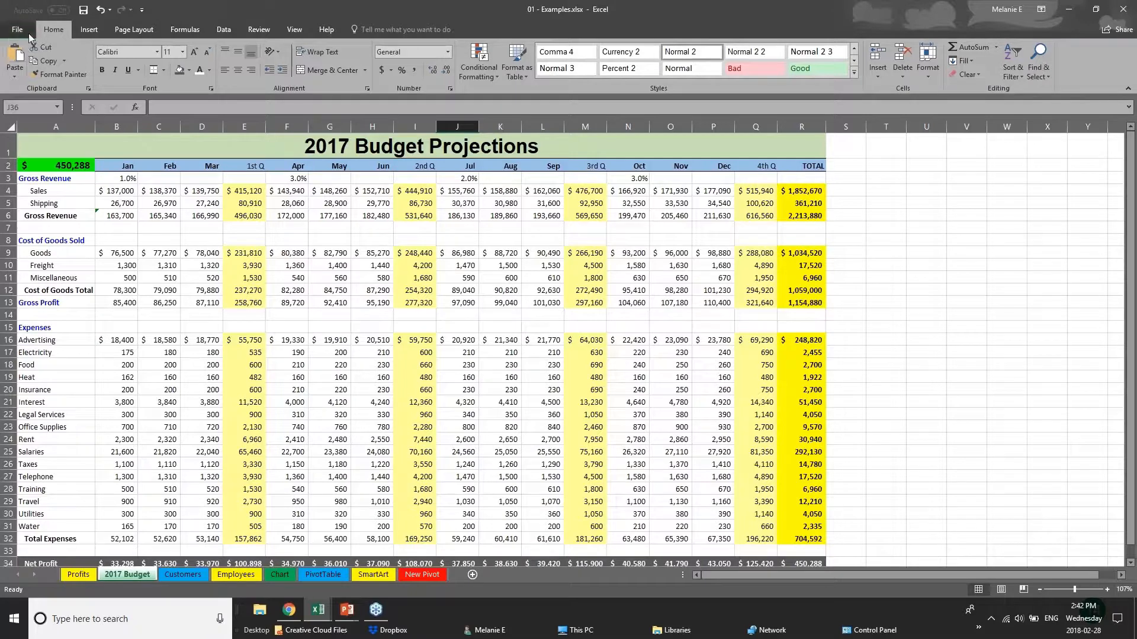
- Examine the password options in the Save As General Options, cancel without saving, and select cell C15 on the 2017 Budget sheet
left_click(27, 33)
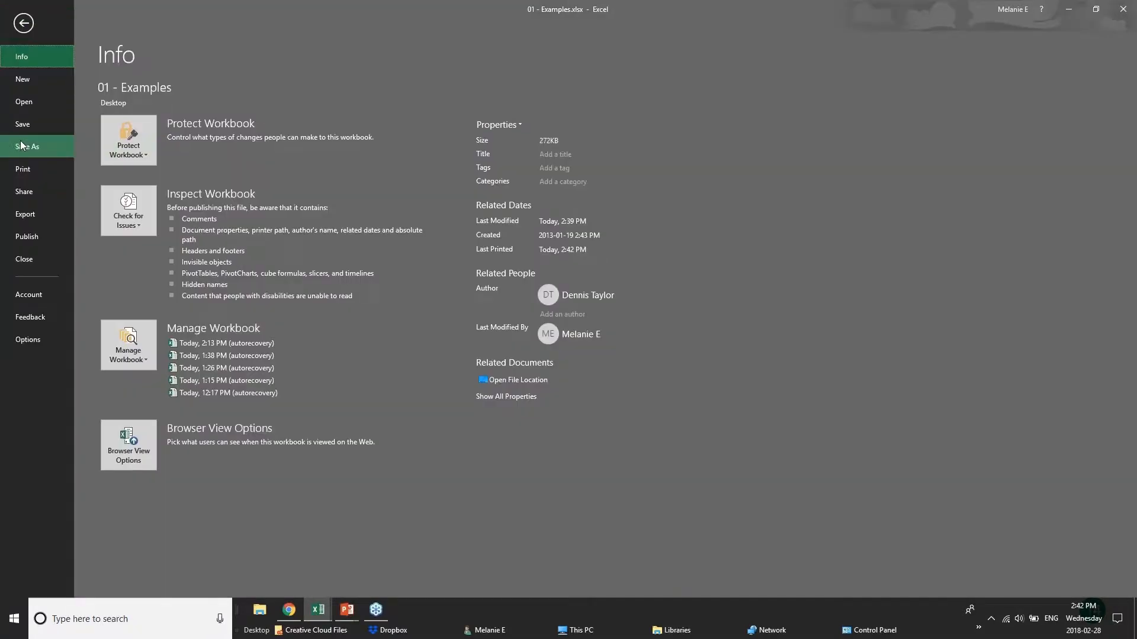
left_click(21, 147)
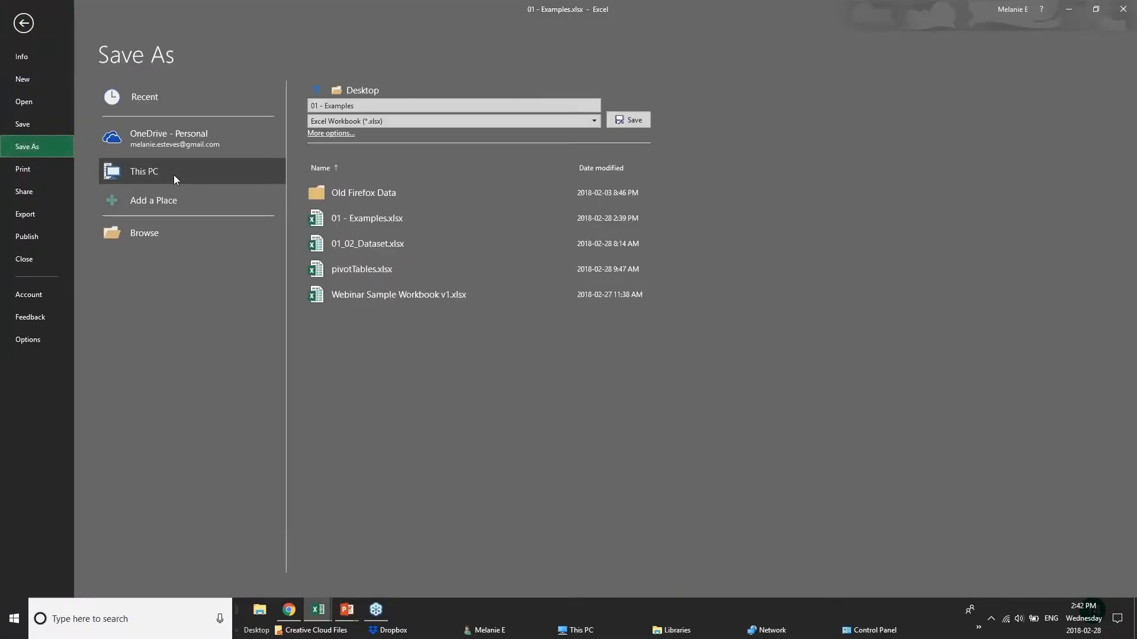
left_click(141, 143)
left_click(153, 175)
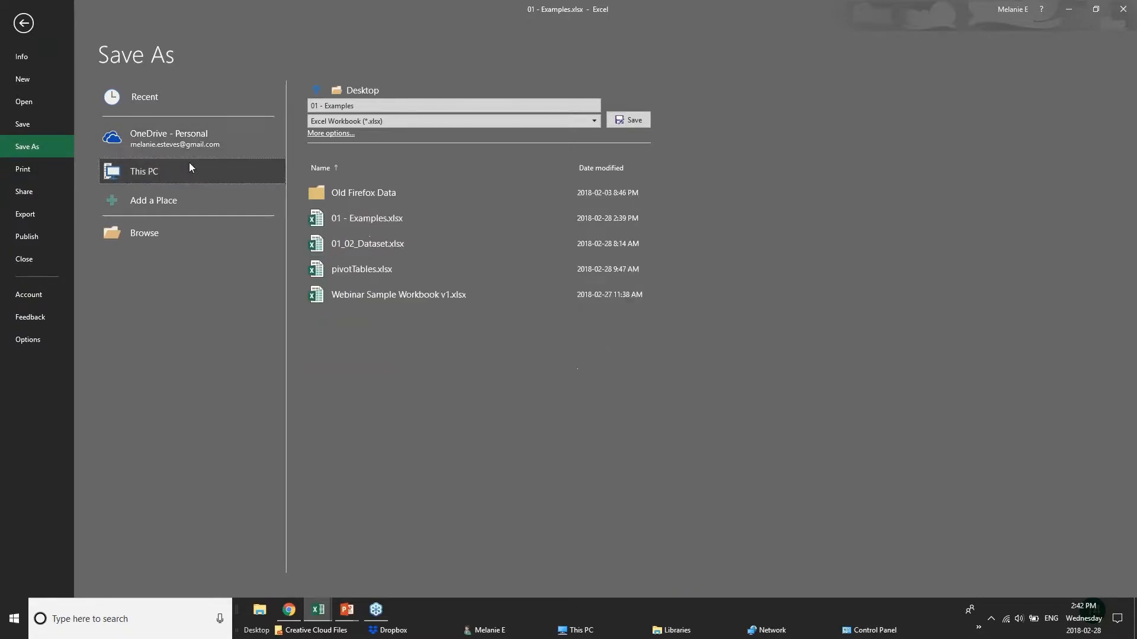
left_click(323, 134)
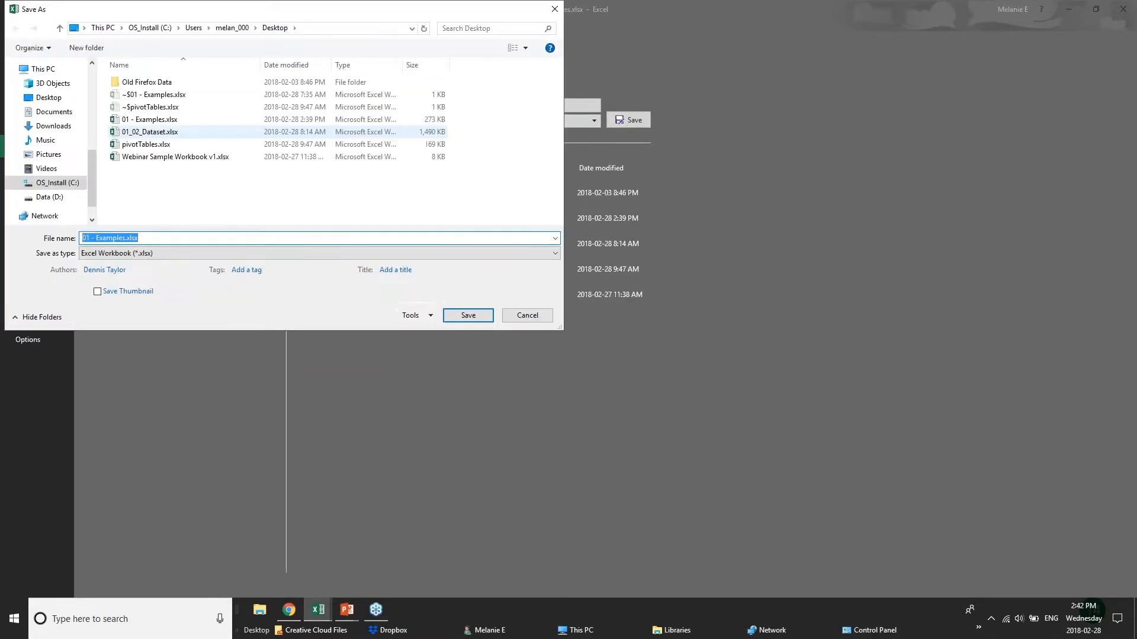
left_click(411, 316)
left_click(438, 356)
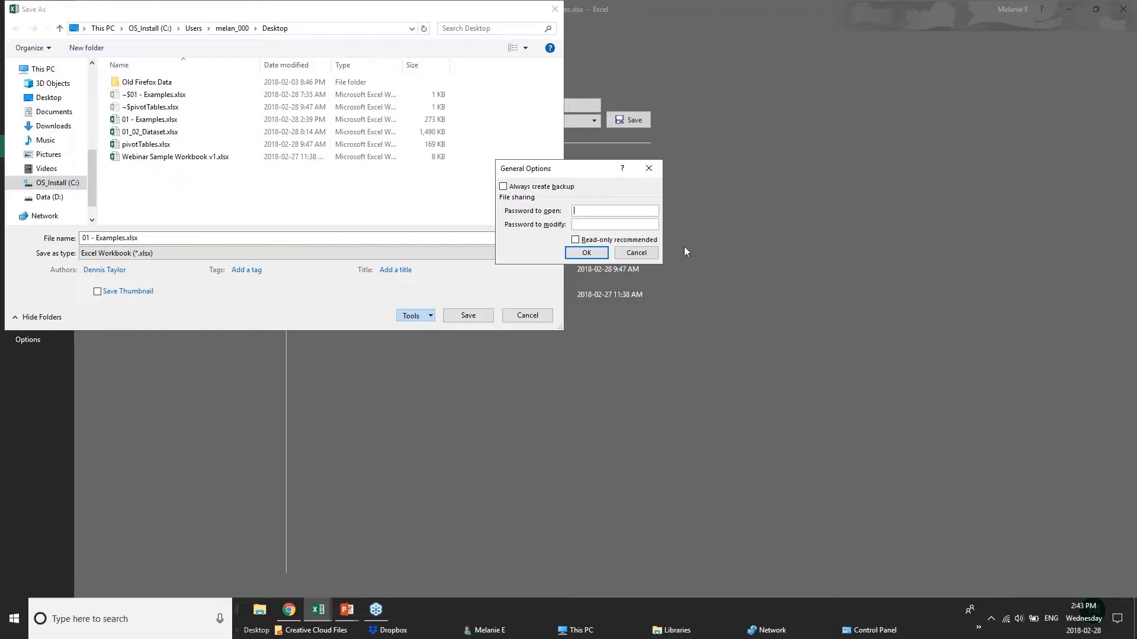
left_click(637, 252)
left_click(527, 315)
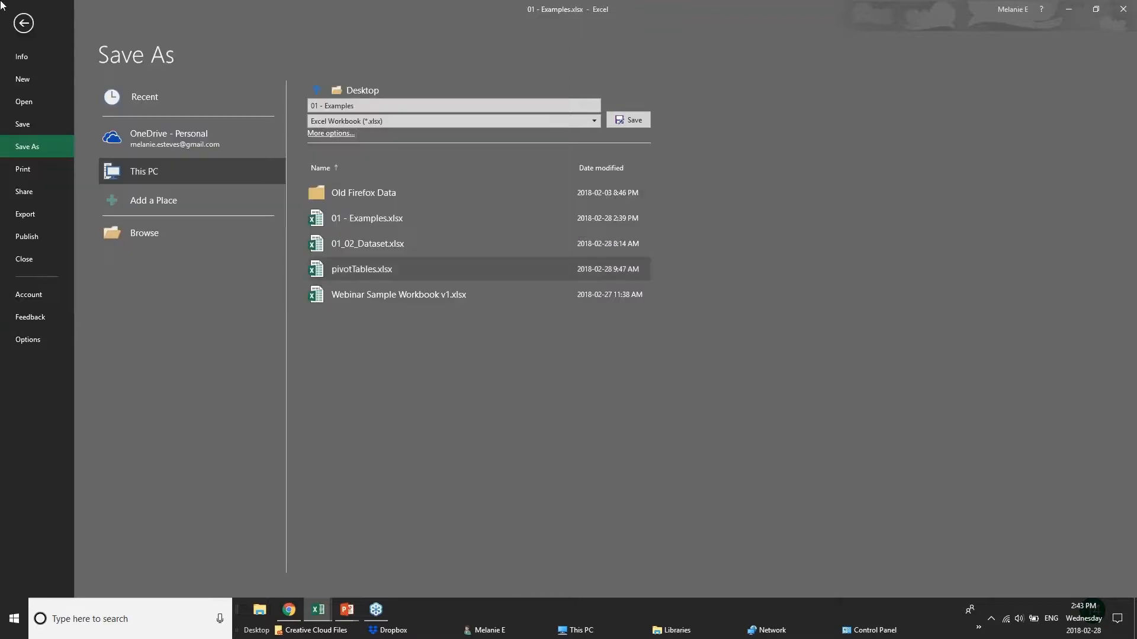
left_click(23, 23)
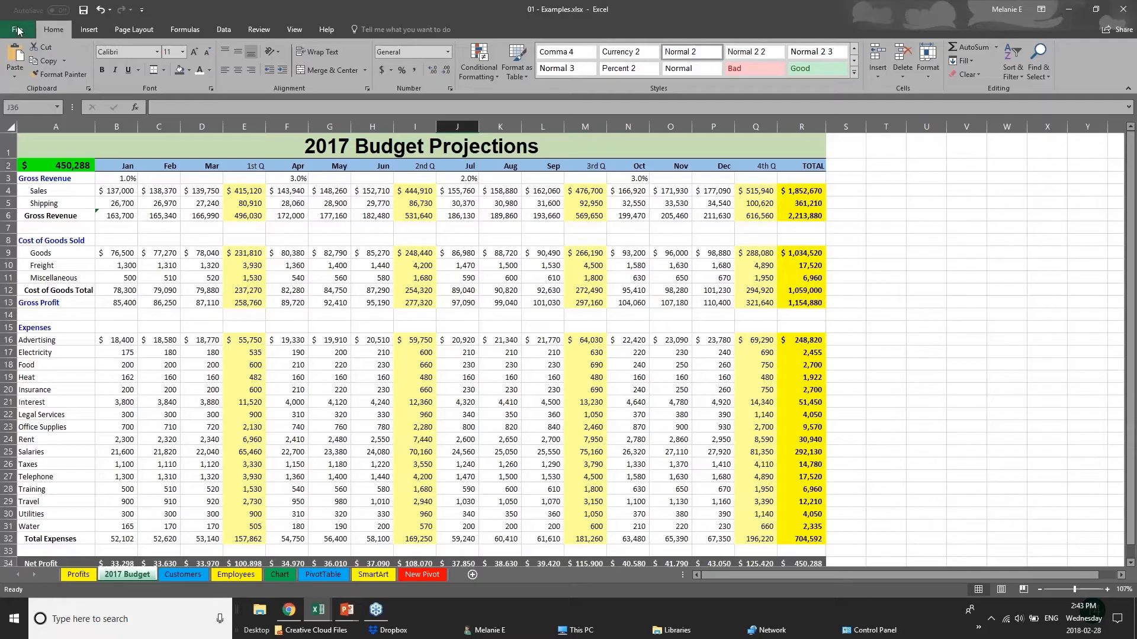
left_click(148, 322)
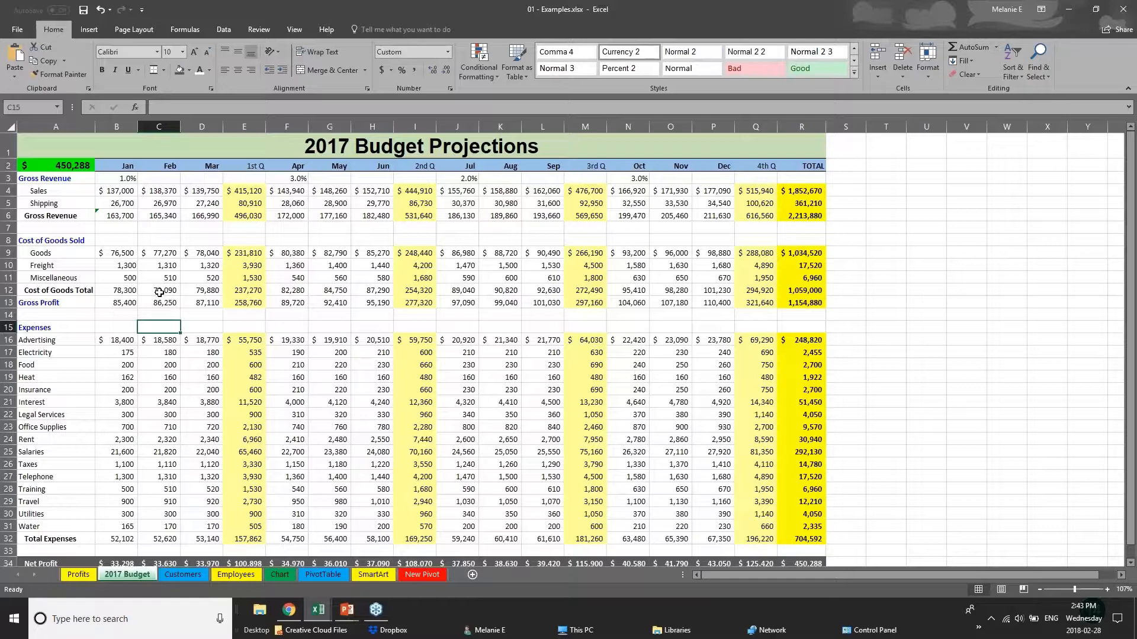
- Switch to the Employees sheet and go to the first rows of the employee table
left_click(239, 290)
left_click(246, 311)
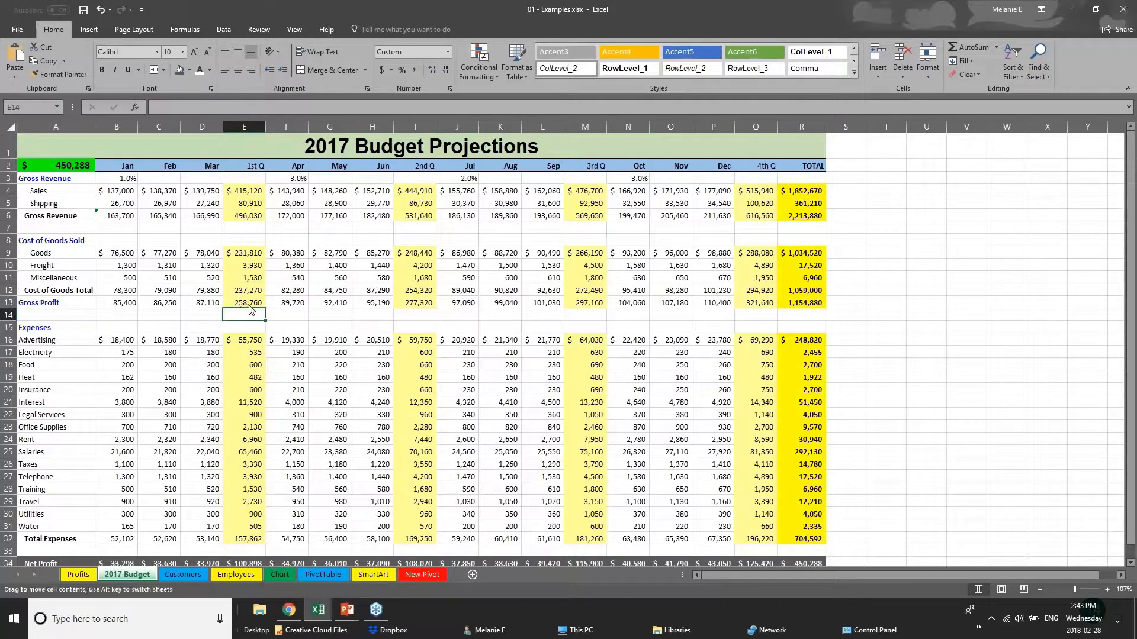
left_click(252, 301)
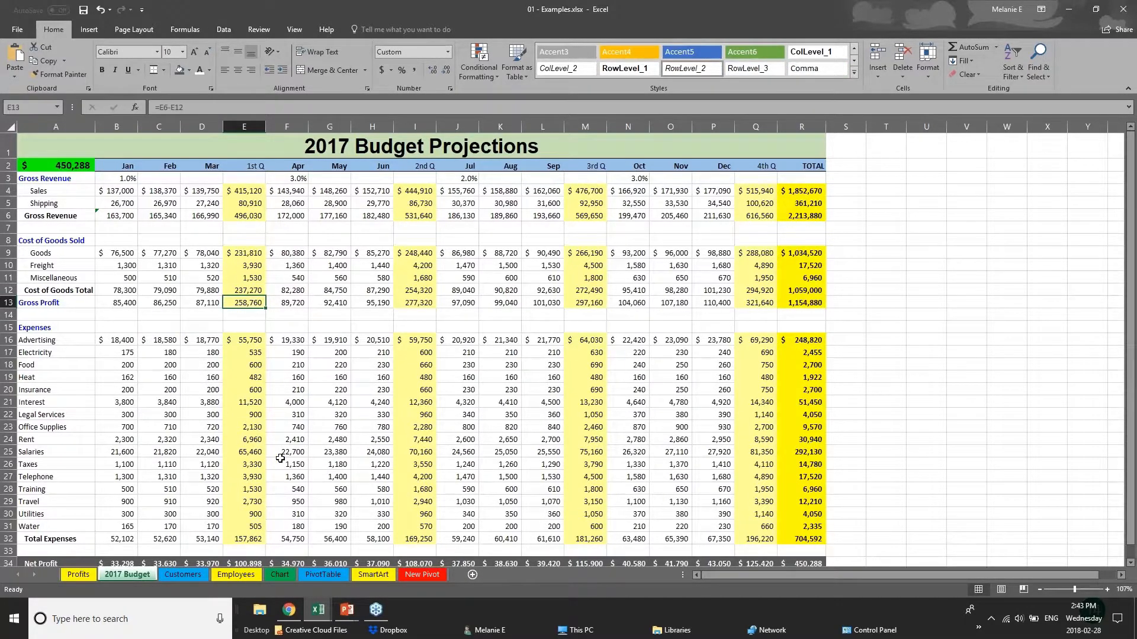
left_click(168, 571)
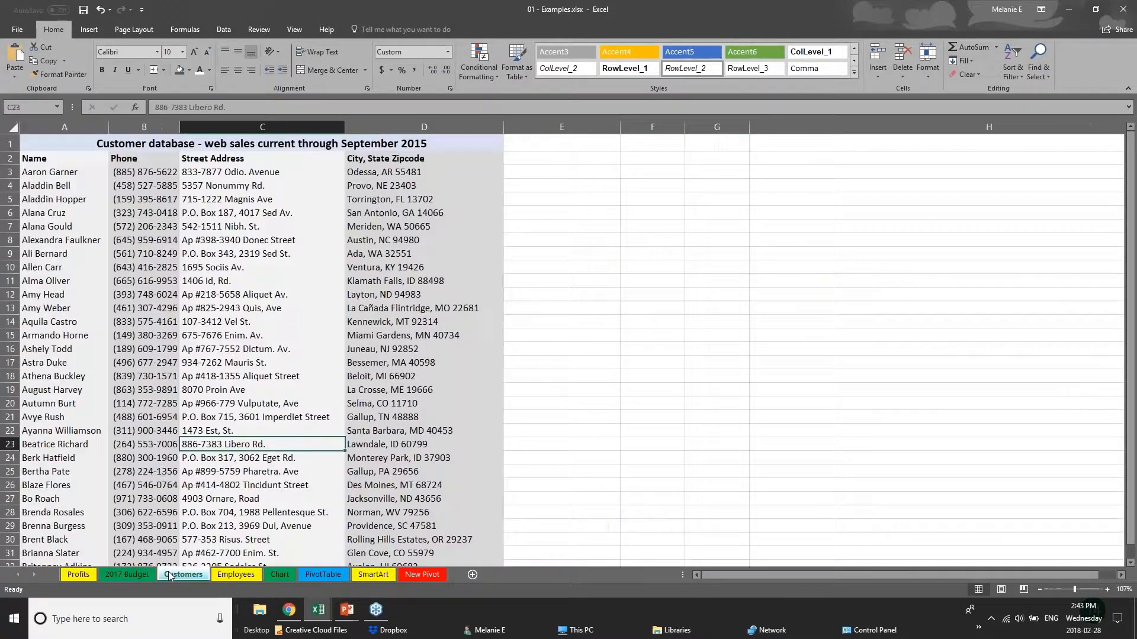
left_click(246, 576)
scroll(243, 377, "up", 1)
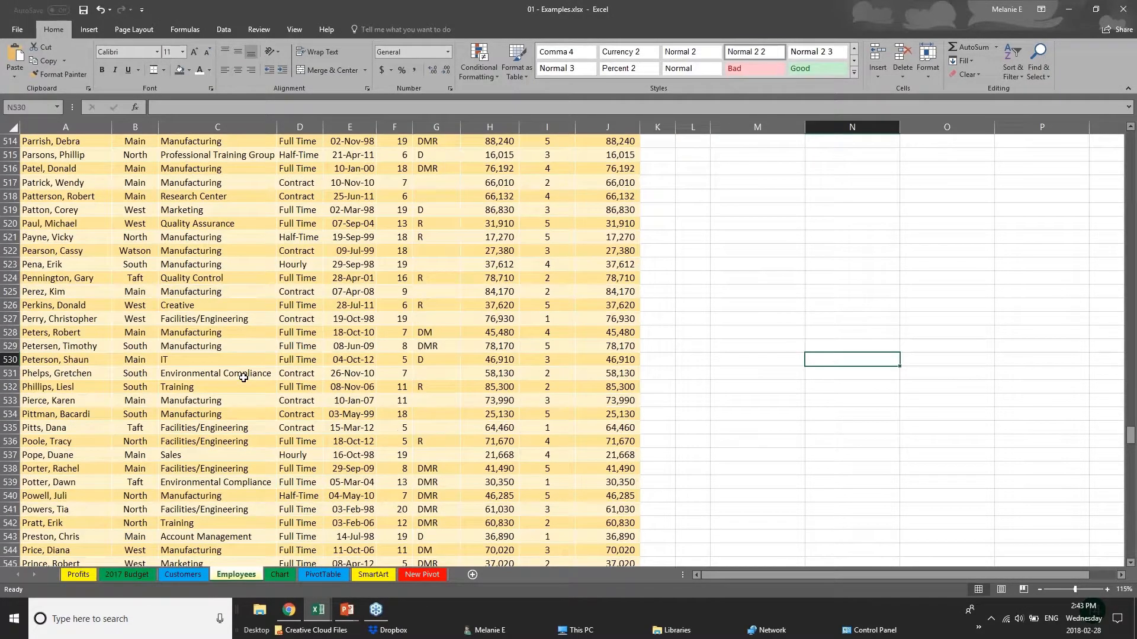
scroll(247, 383, "up", 4)
left_click_drag(1132, 429, 1132, 139)
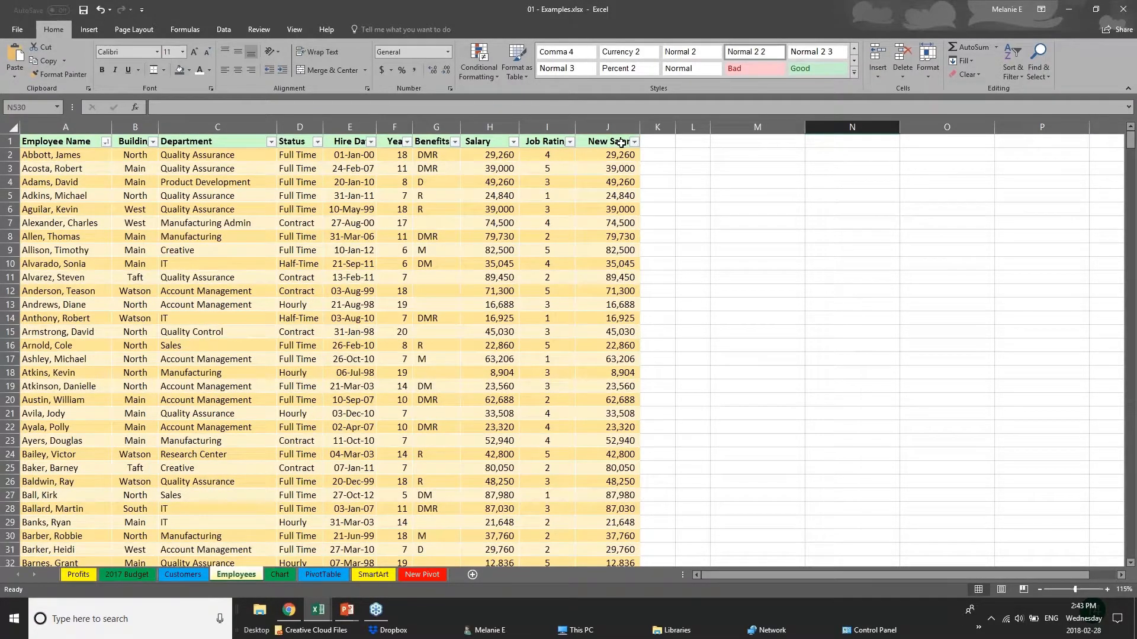
- Examine the Salary values and the formulas in the New Salary column of the employee table
left_click(490, 156)
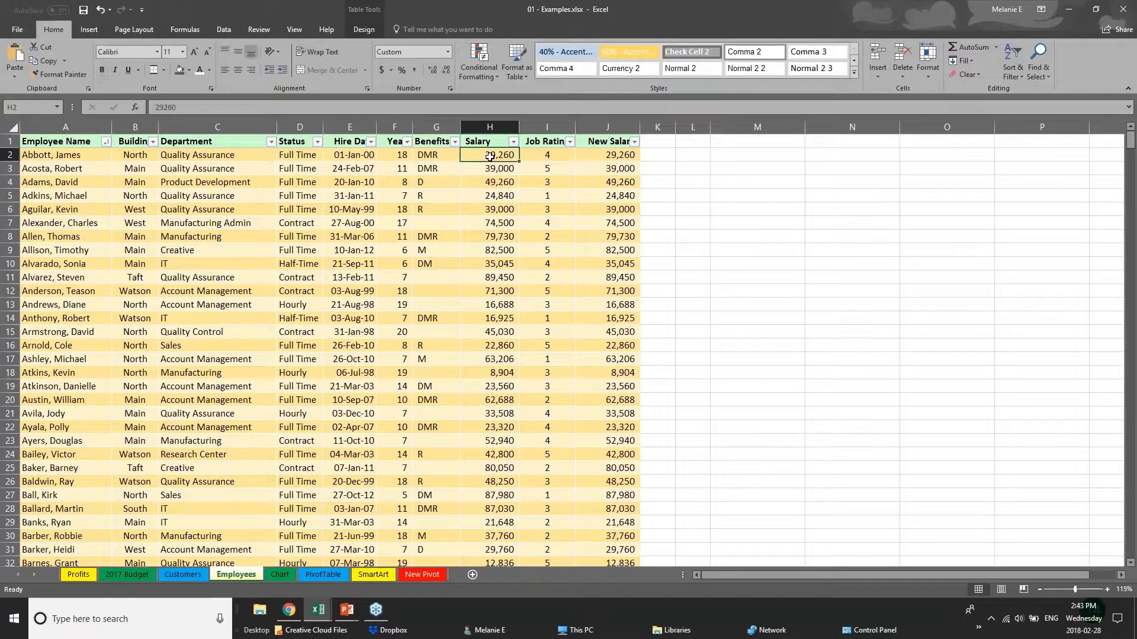
left_click(618, 156)
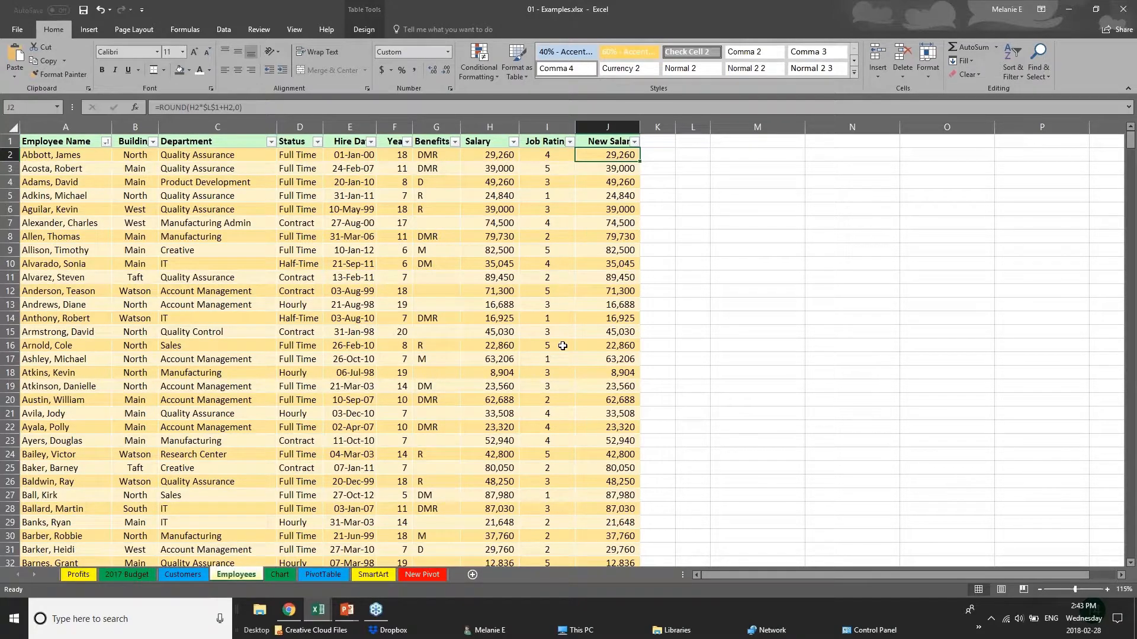
left_click(376, 399)
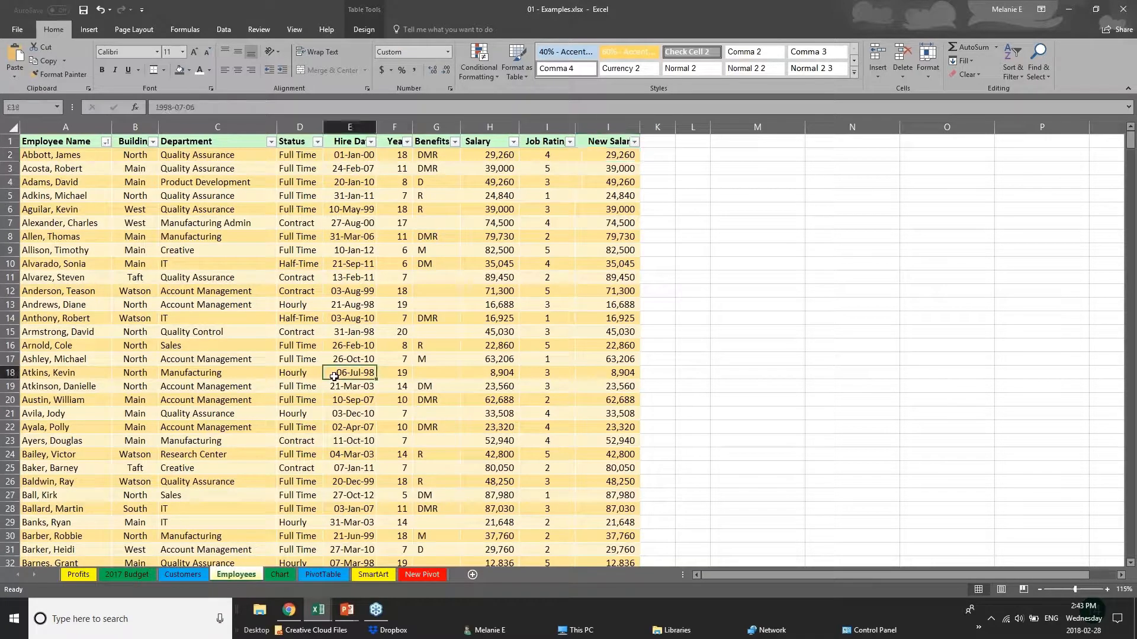
left_click(601, 143)
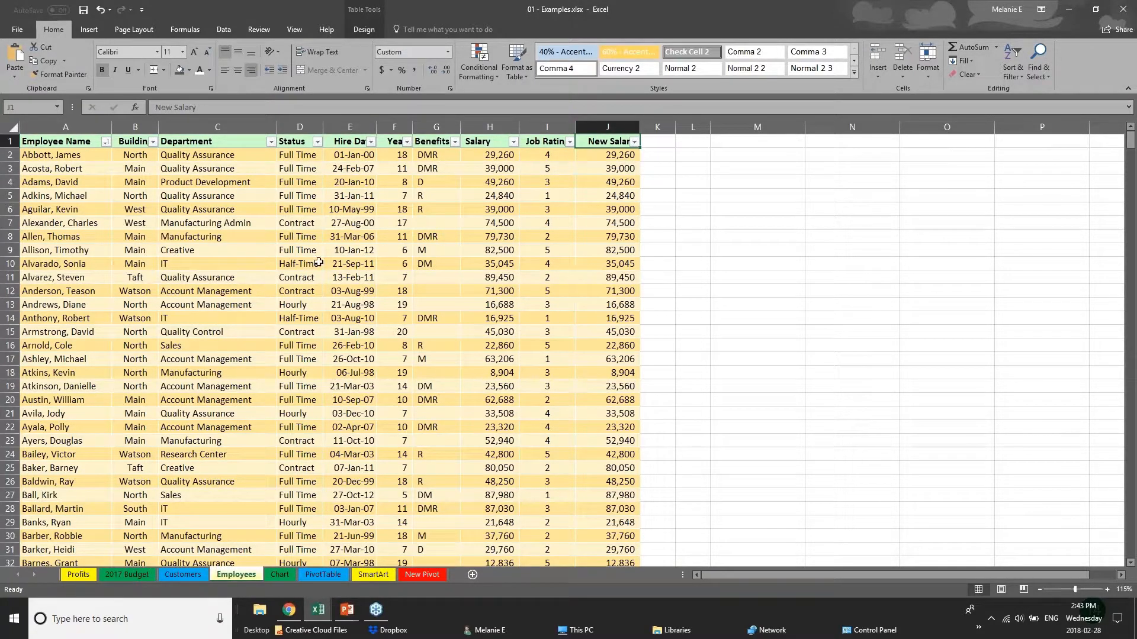
left_click(629, 156)
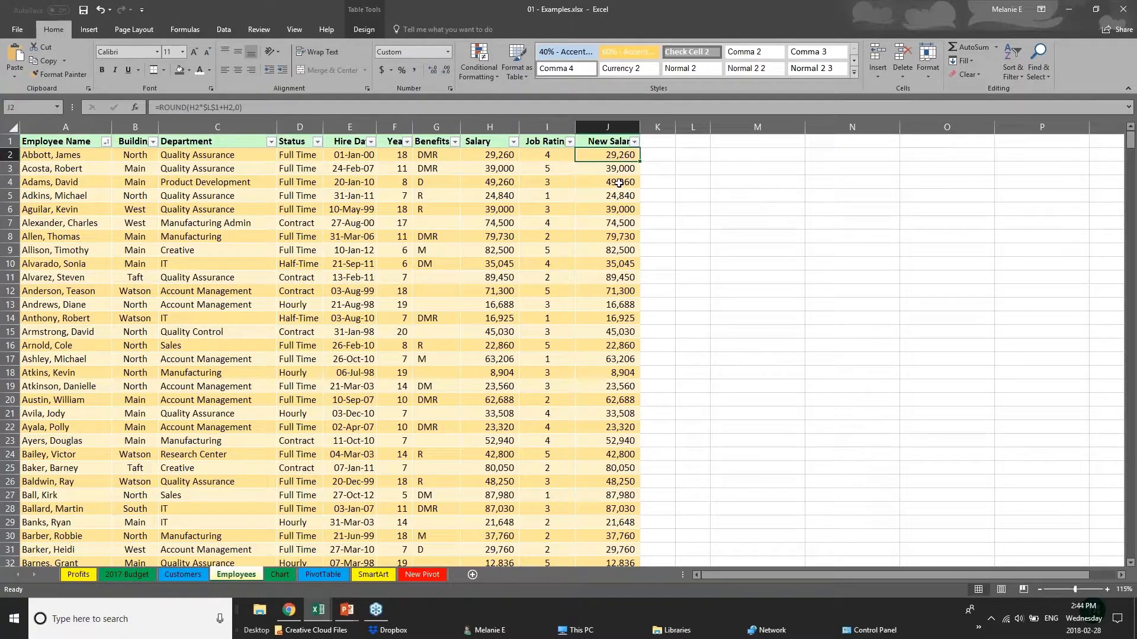
left_click(621, 179)
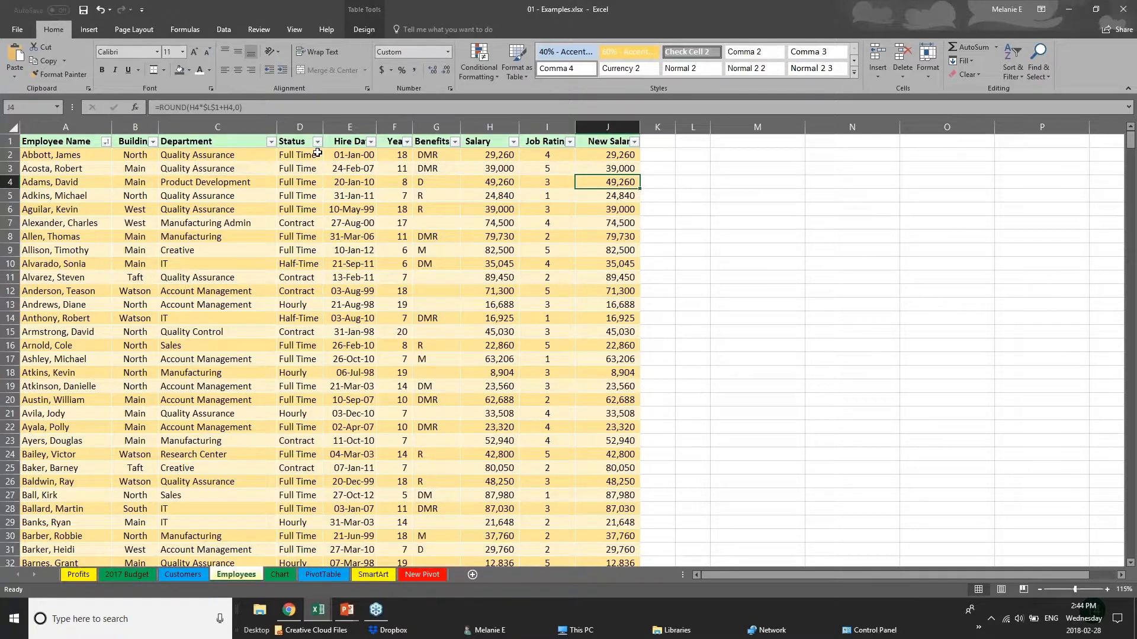
- Try protecting the Employees sheet with an unprotect password while the Salary column is selected, and cancel the protection
left_click(248, 31)
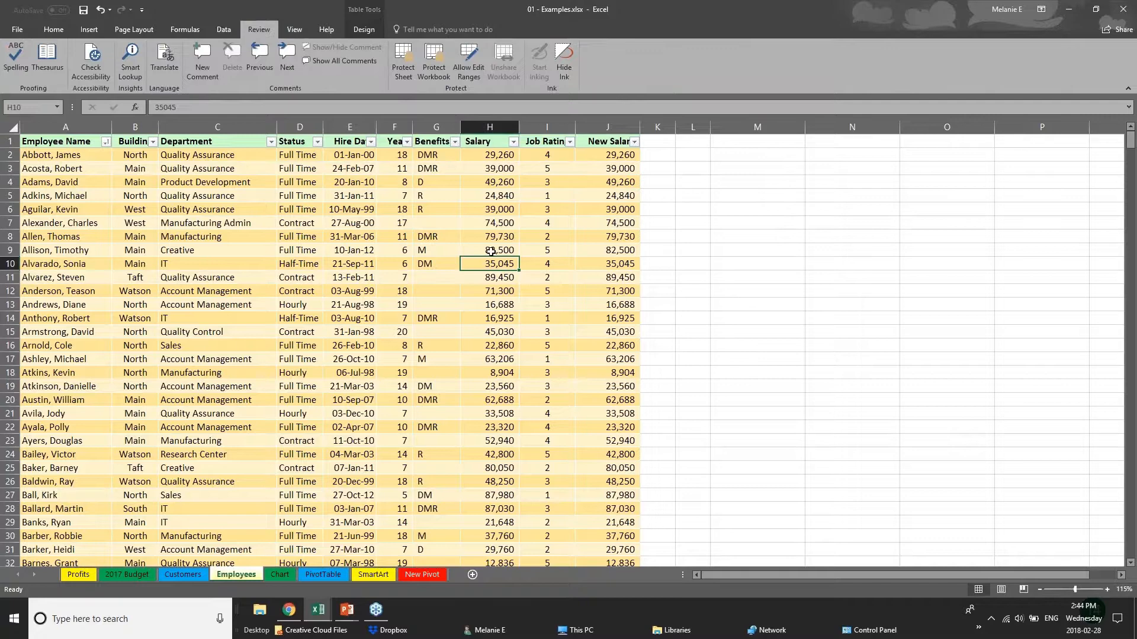
left_click(490, 155)
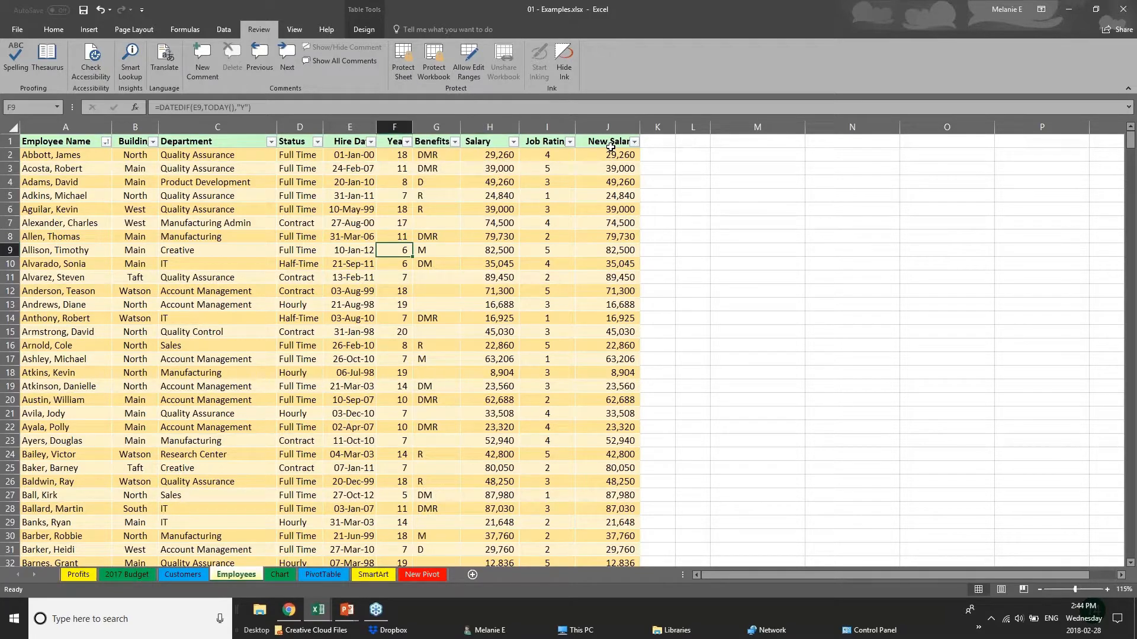
left_click_drag(616, 145, 649, 293)
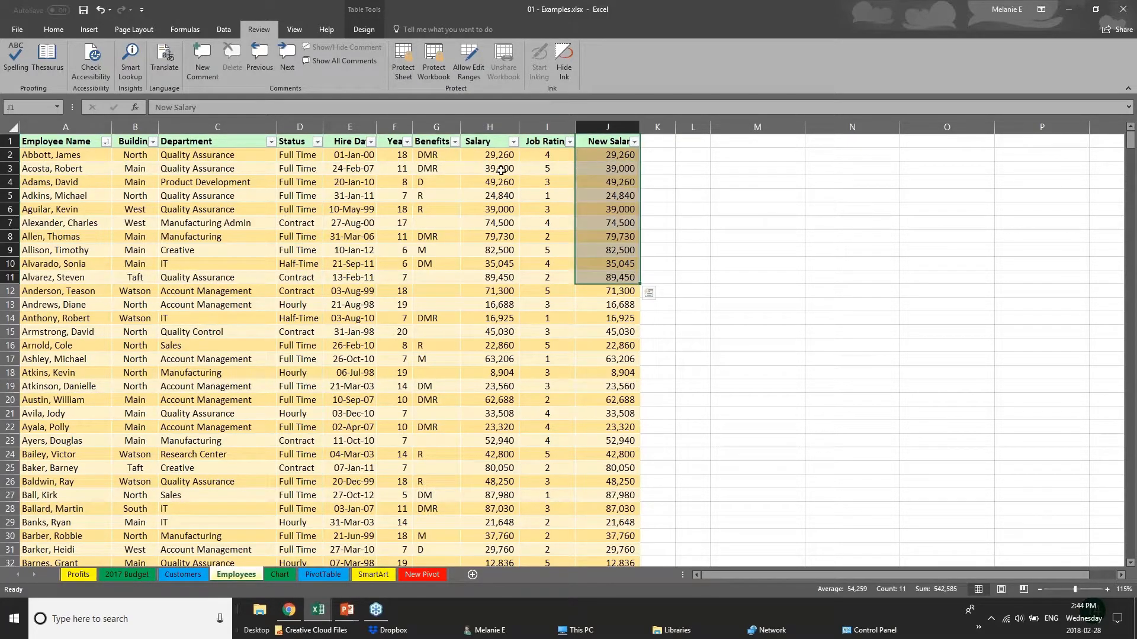
left_click(490, 127)
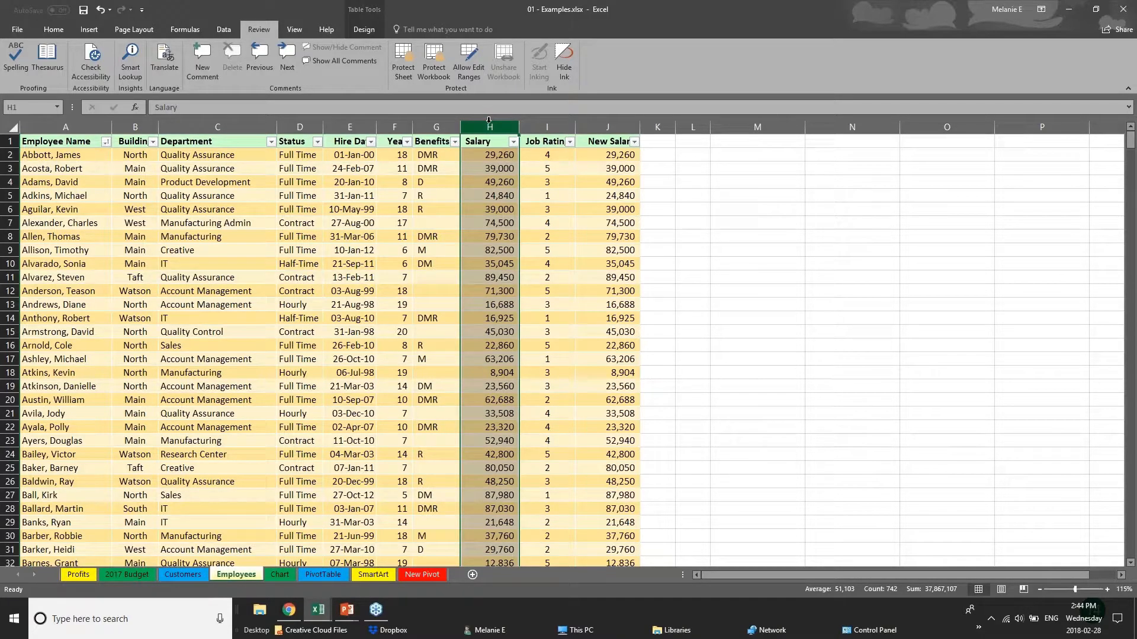
left_click(401, 72)
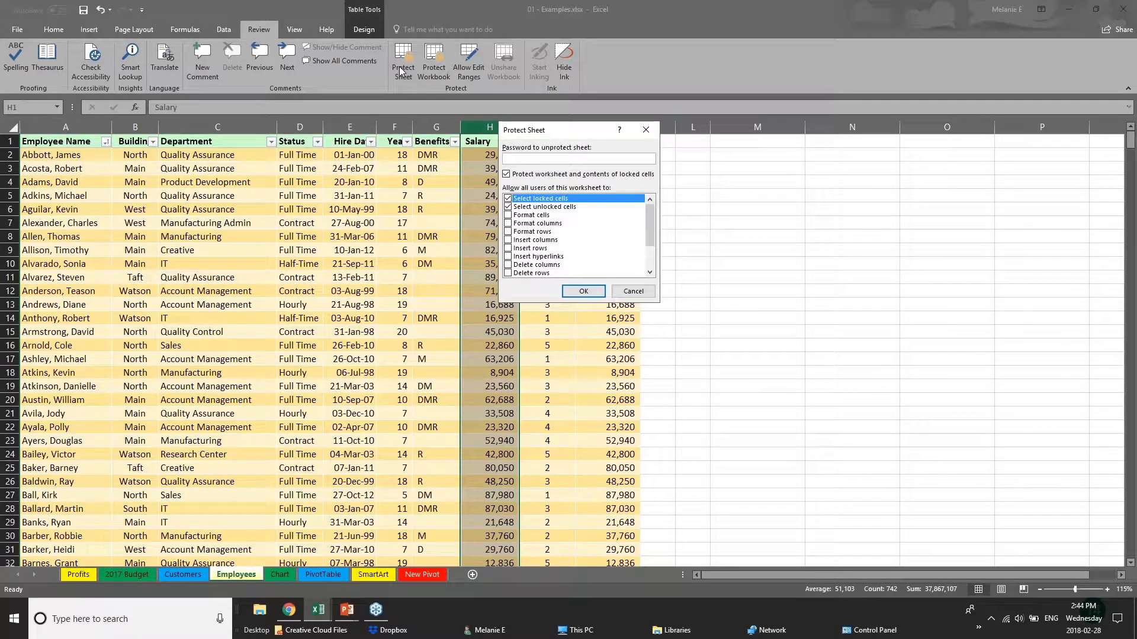
type("pa")
left_click(633, 290)
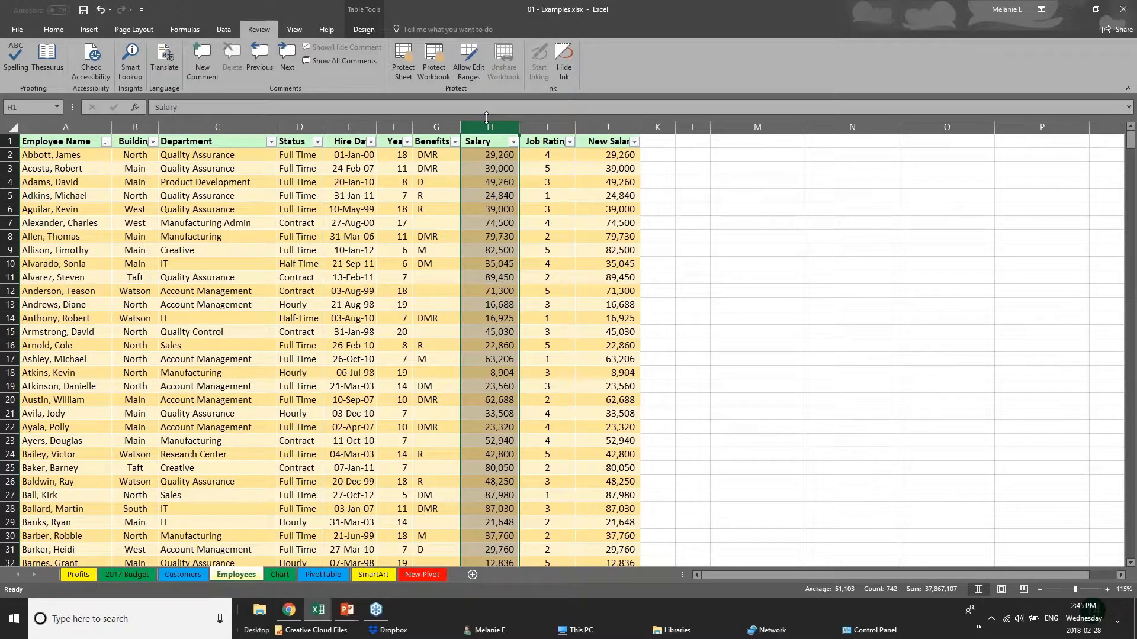
left_click(333, 478)
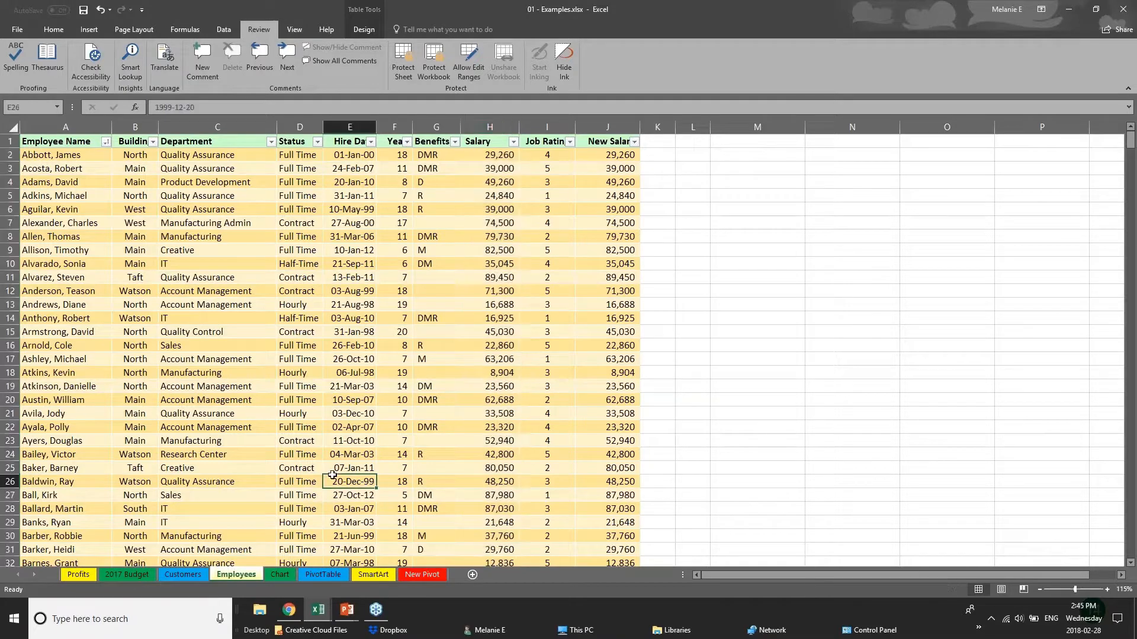
- Try sheet protection with an unprotect password, selecting locked cells disallowed and editing objects allowed, and cancel it
left_click(405, 76)
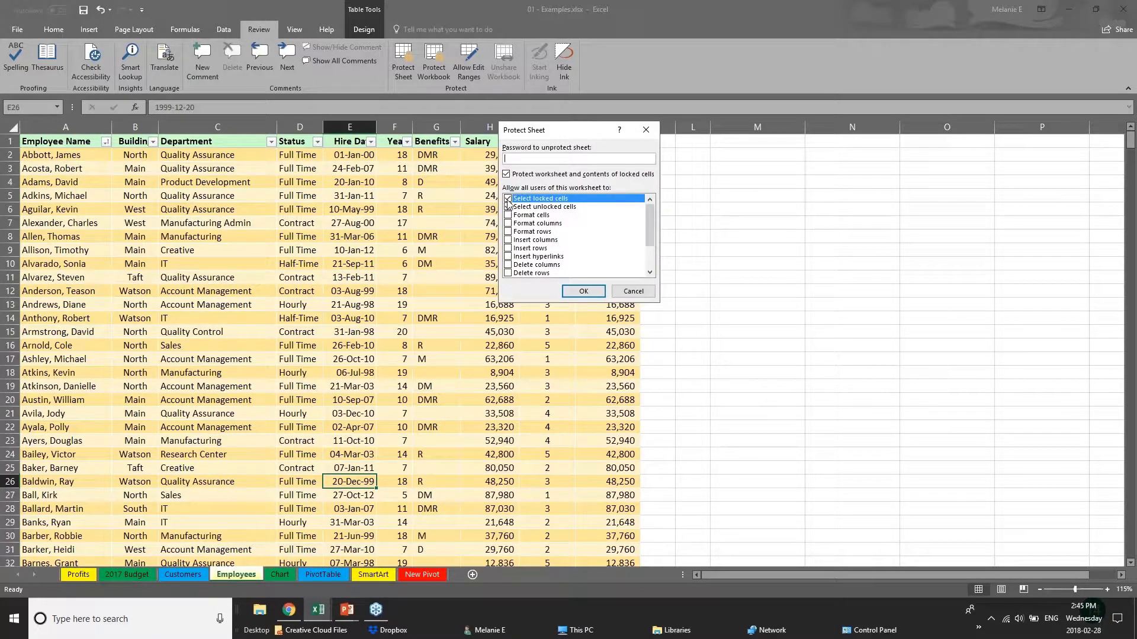
type("••")
left_click(508, 199)
left_click_drag(648, 235, 649, 261)
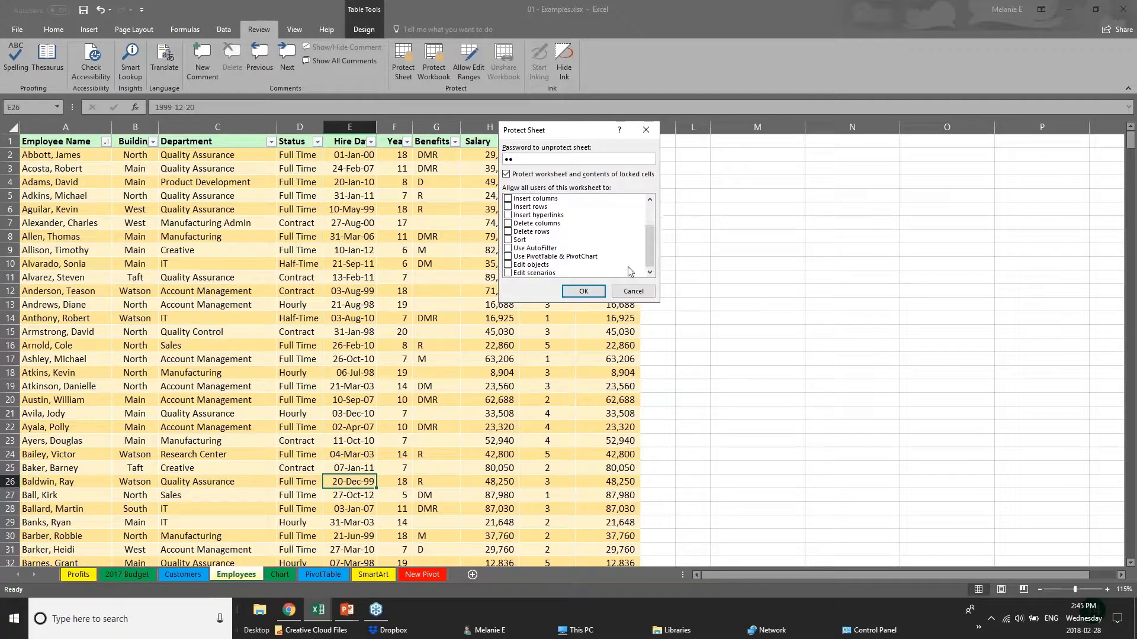
left_click(508, 265)
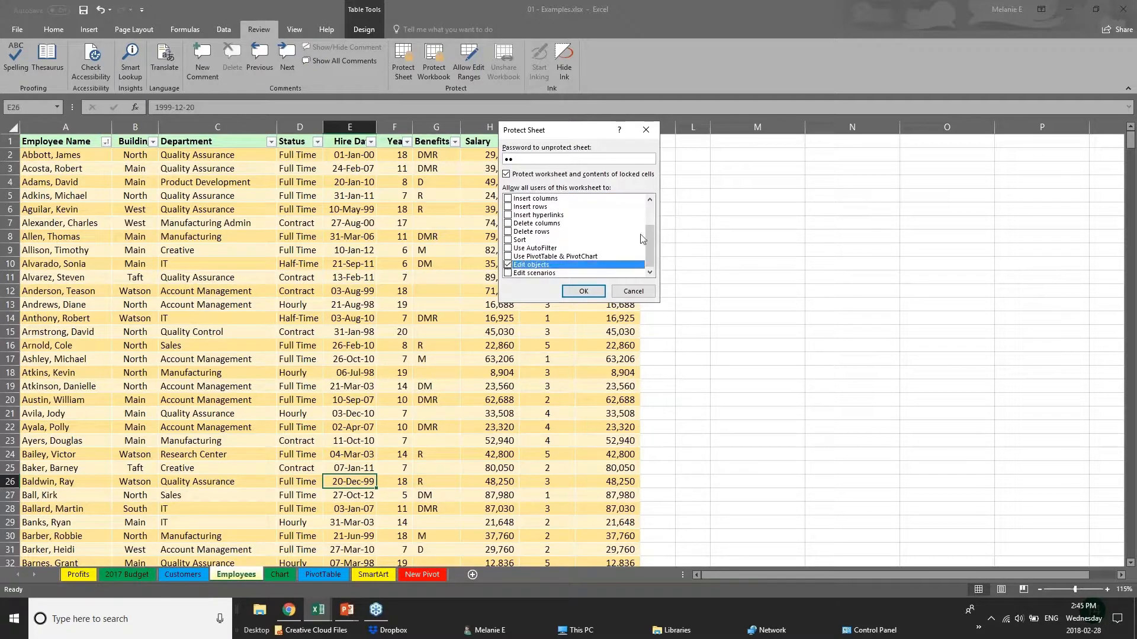
left_click_drag(648, 246, 648, 201)
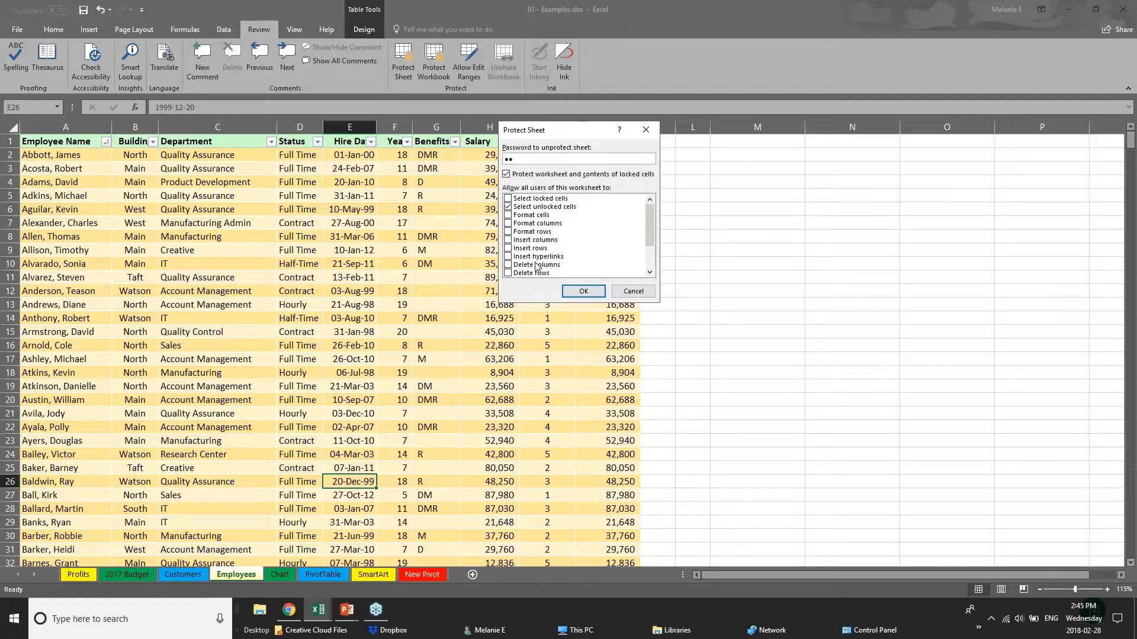
left_click(618, 291)
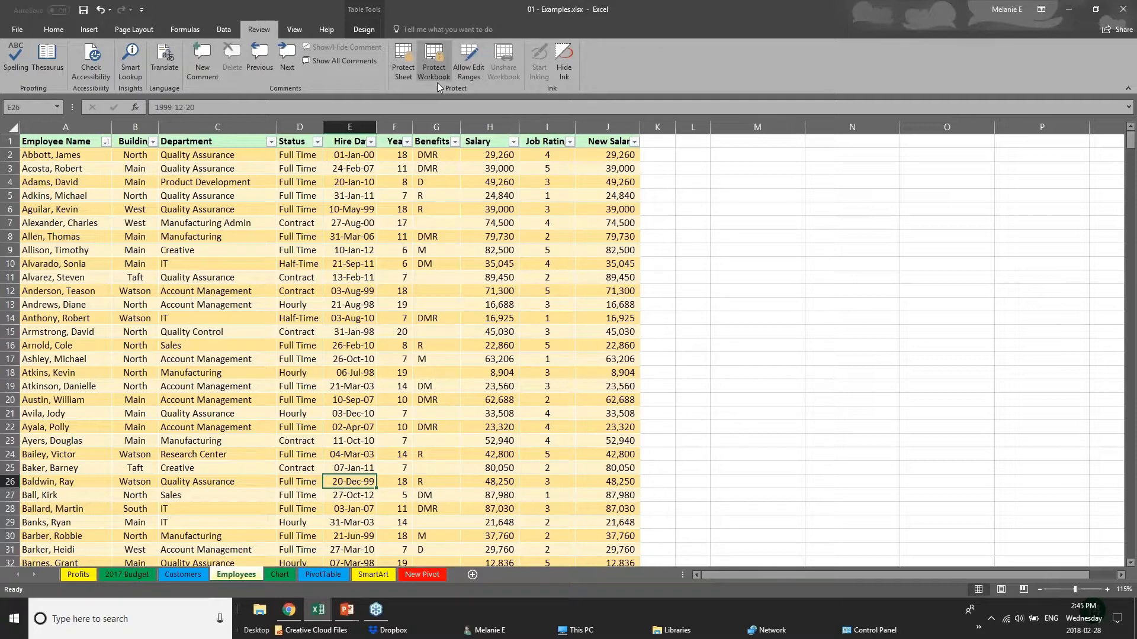
- Examine the workbook protection options for structure and windows, and close them without protecting the workbook
left_click(494, 261)
left_click(482, 213)
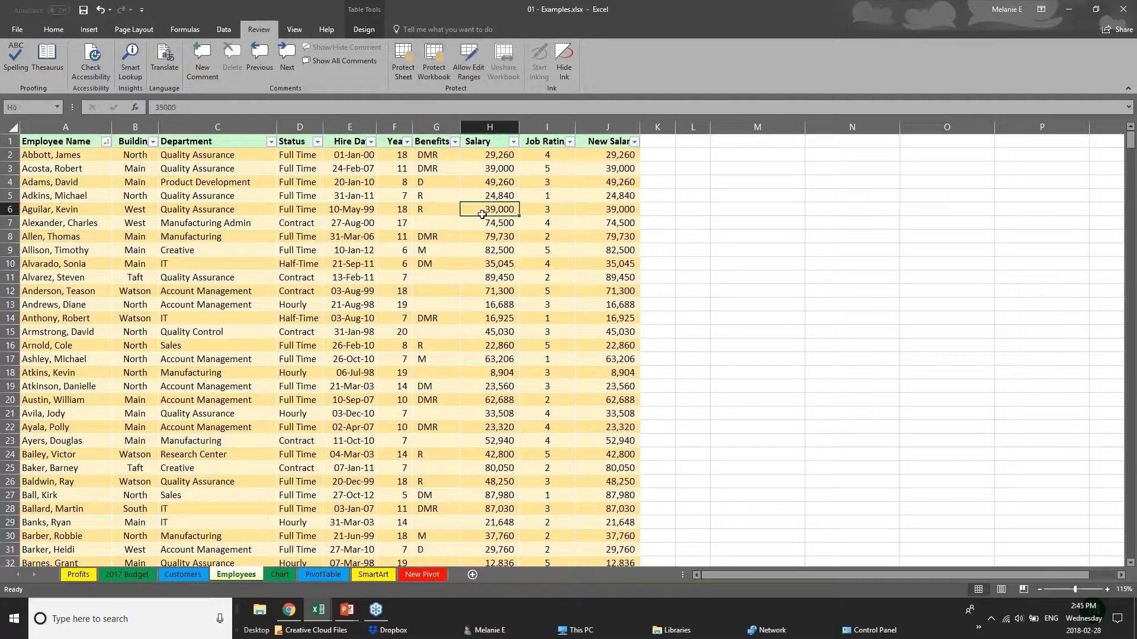
left_click(433, 77)
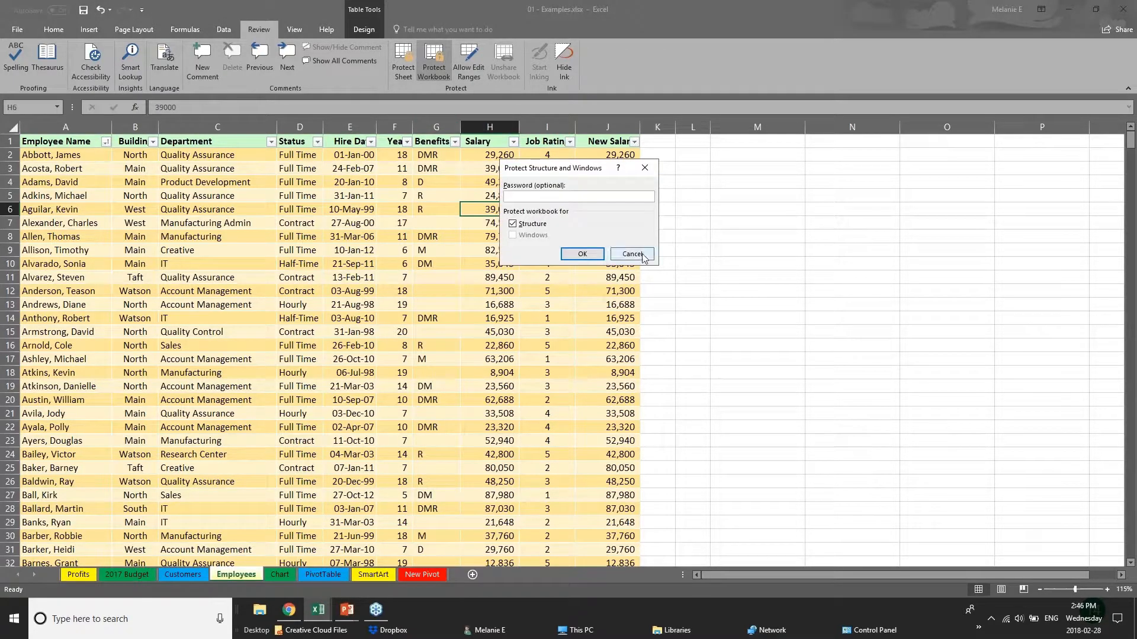
key("Return")
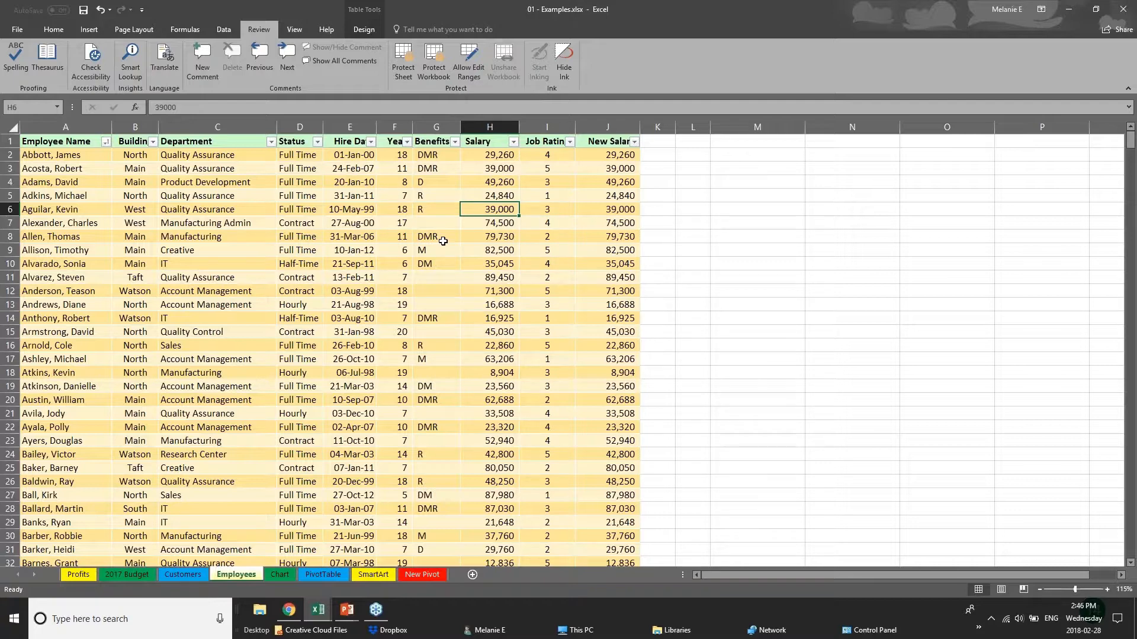
- Hide the Salary and New Salary columns on the Employees sheet
left_click(350, 127)
left_click(402, 127)
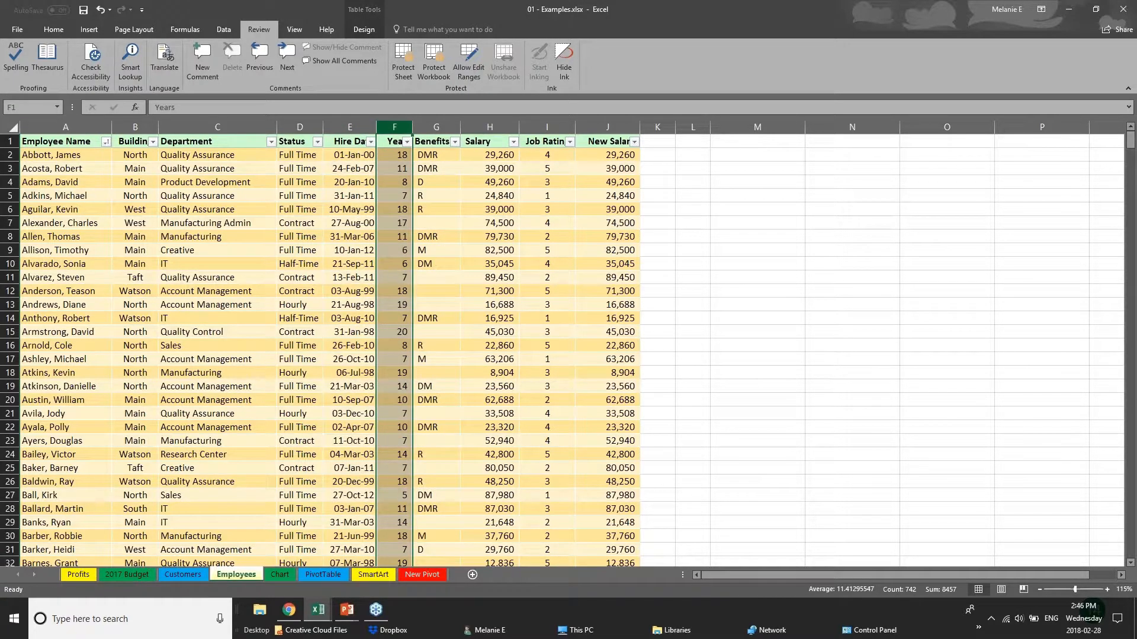
left_click(491, 127)
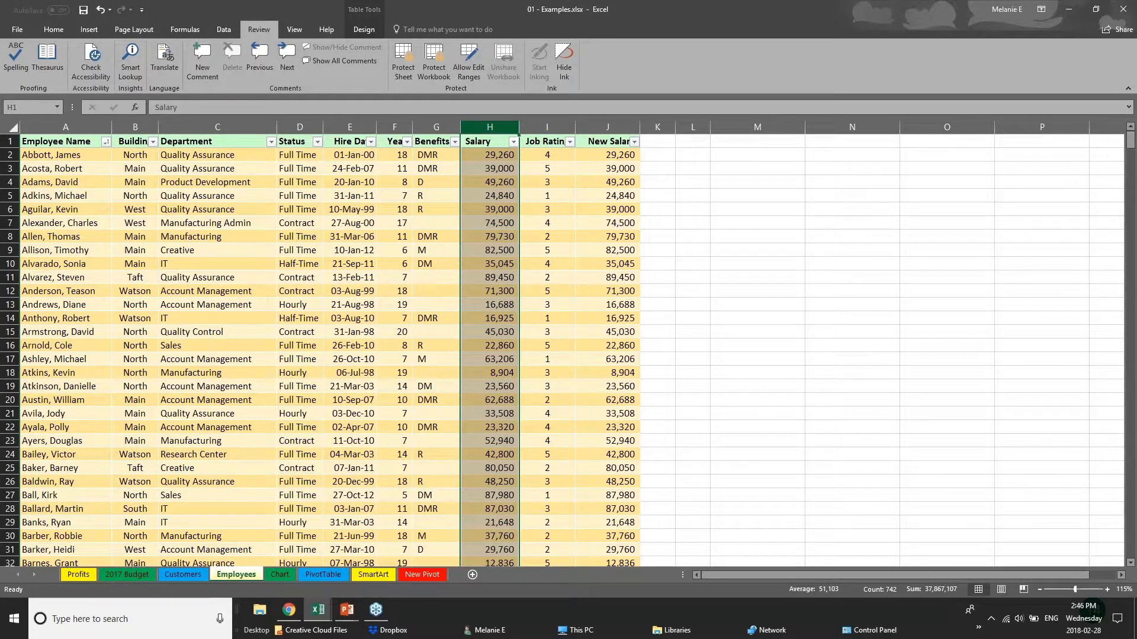
right_click(497, 128)
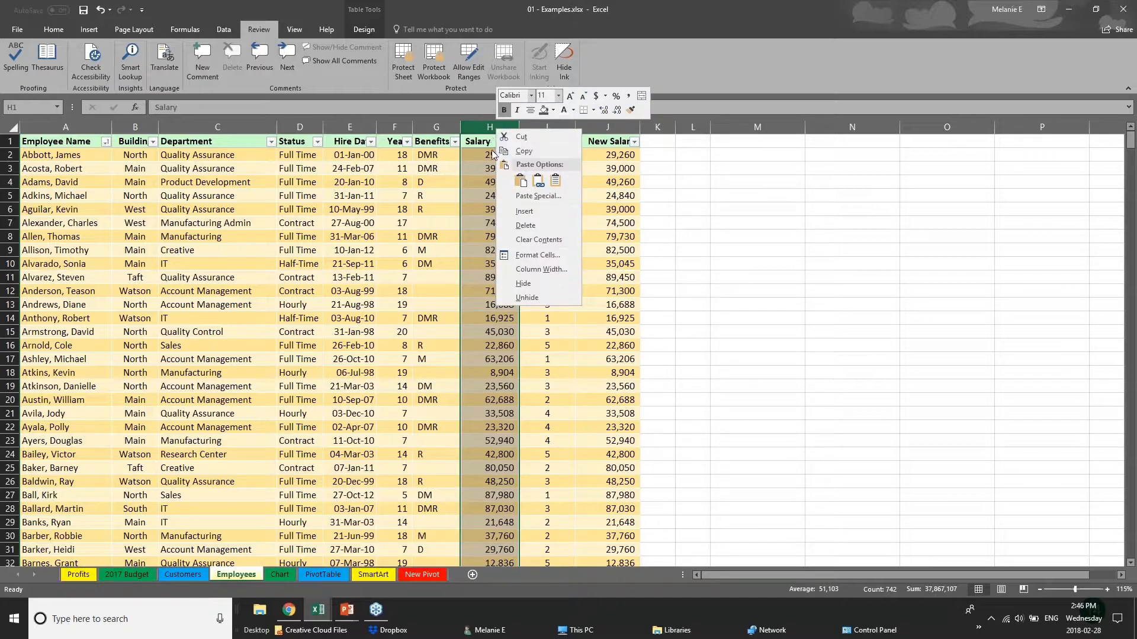
left_click(532, 279)
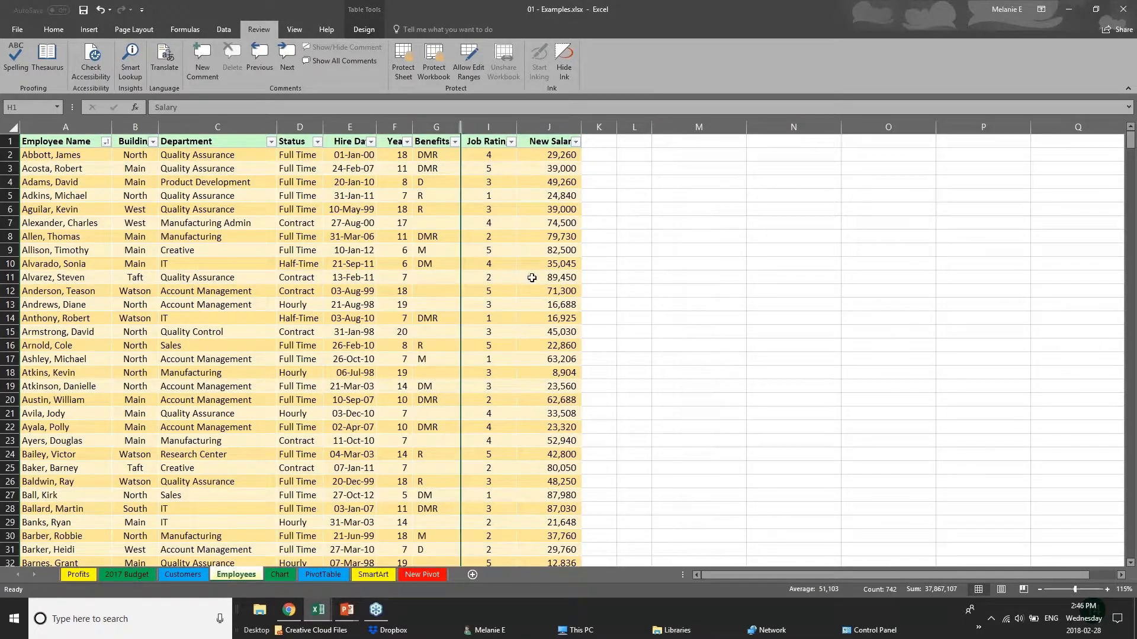
left_click(537, 126)
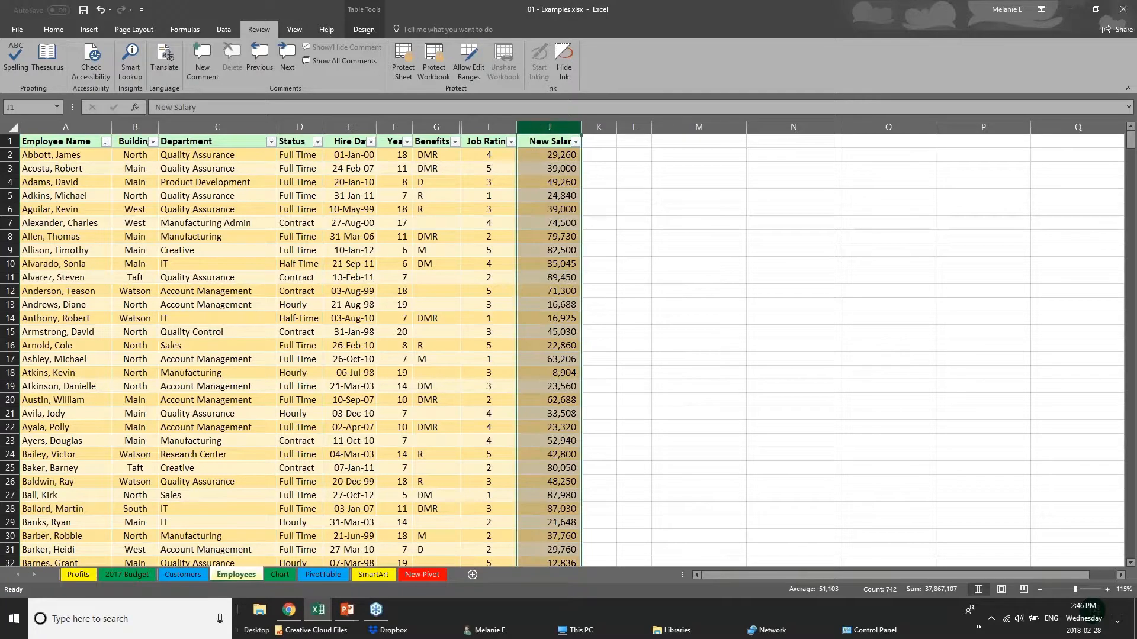
right_click(544, 131)
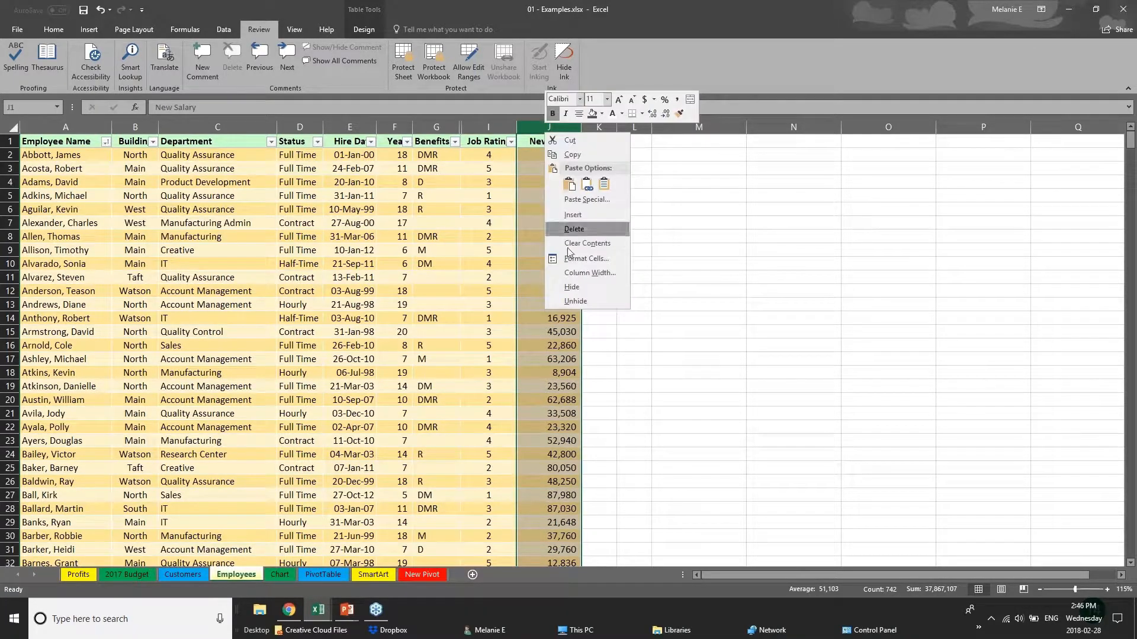
left_click(572, 287)
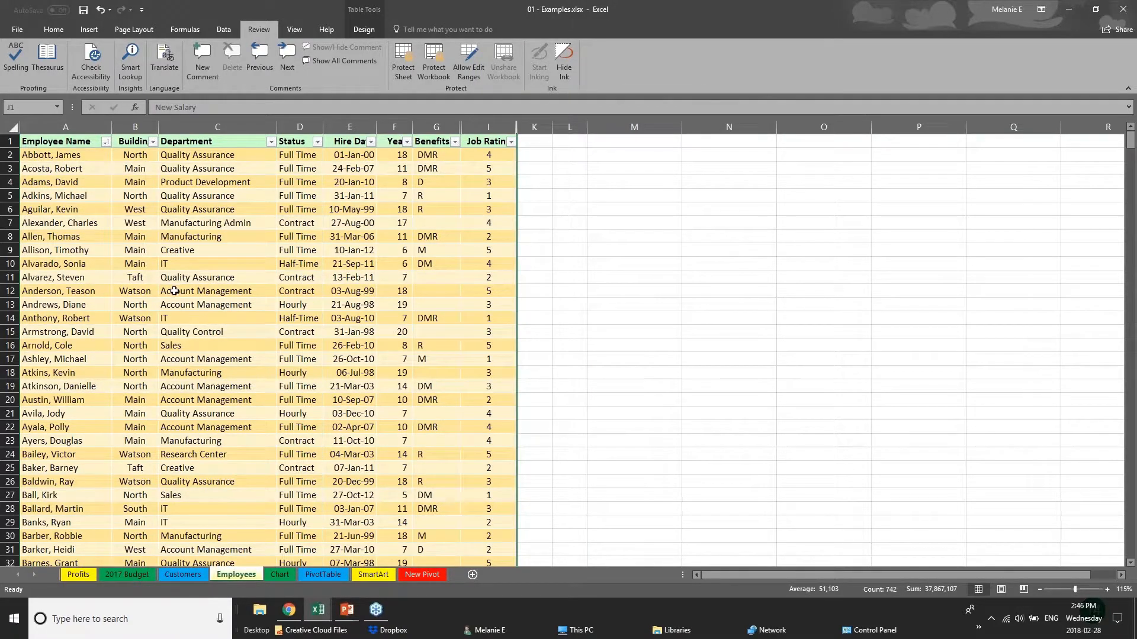
- Protect the workbook structure with a password, entering and re-entering the password
left_click(439, 58)
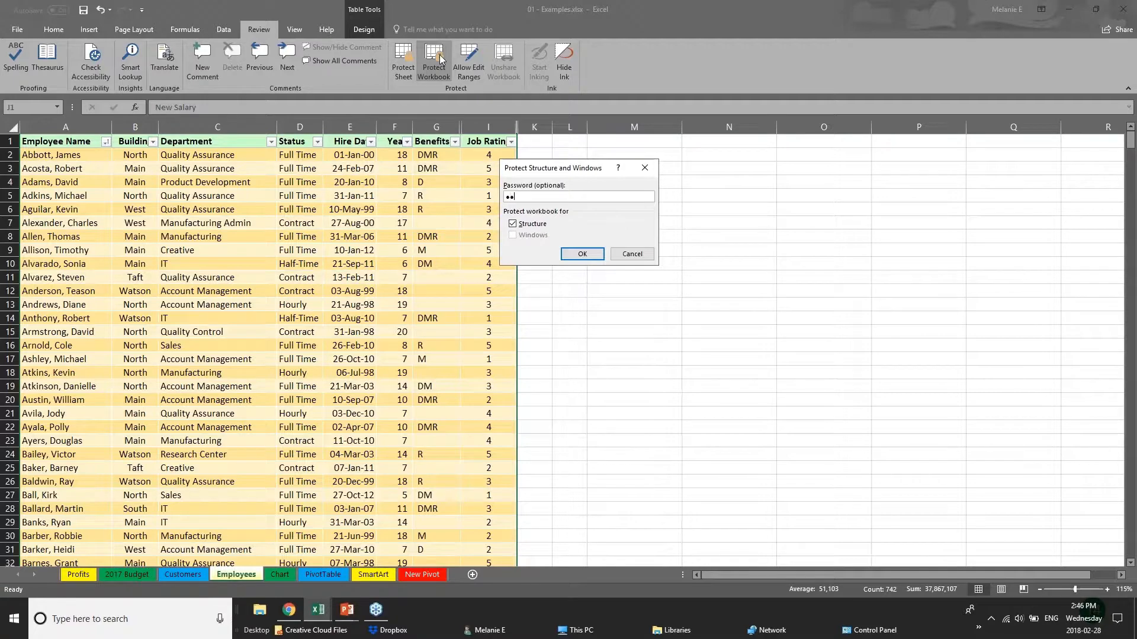
key("Return")
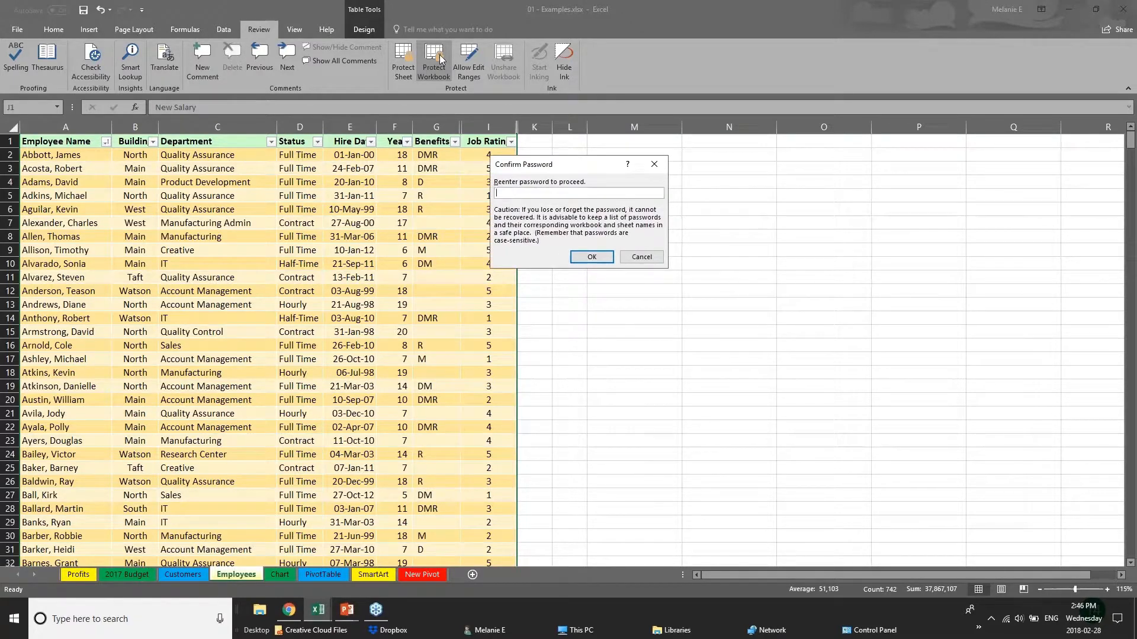
type("pp")
key("Return")
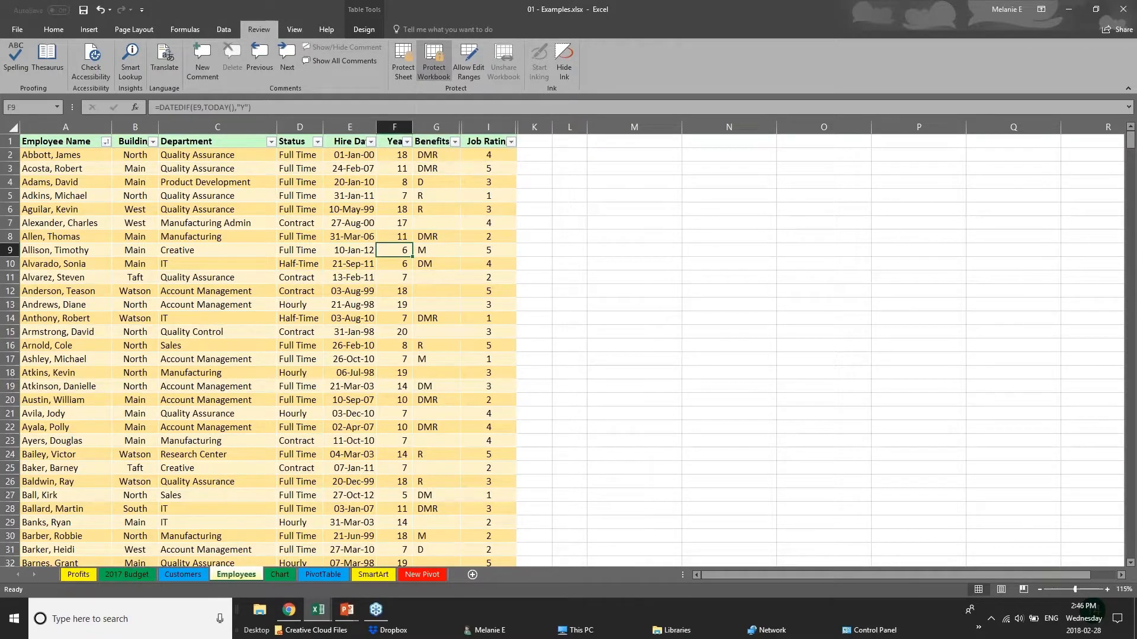
- Test selecting individual cells, row 21 and the Benefits column on the Employees sheet under workbook protection
left_click(440, 236)
left_click(141, 209)
left_click(22, 414)
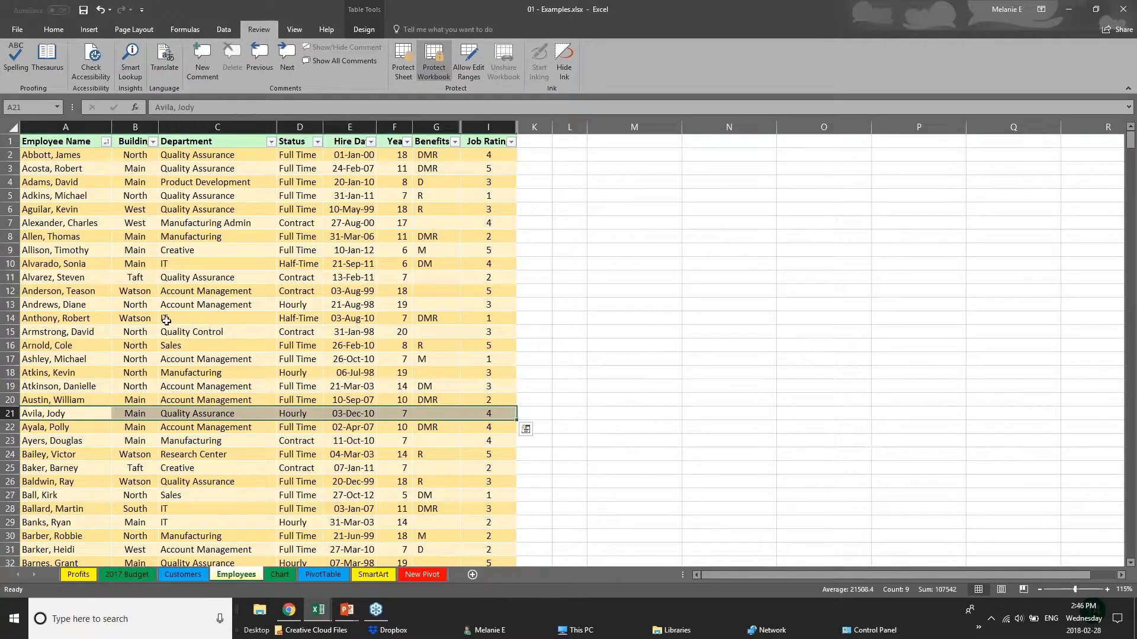
left_click(168, 319)
left_click(338, 330)
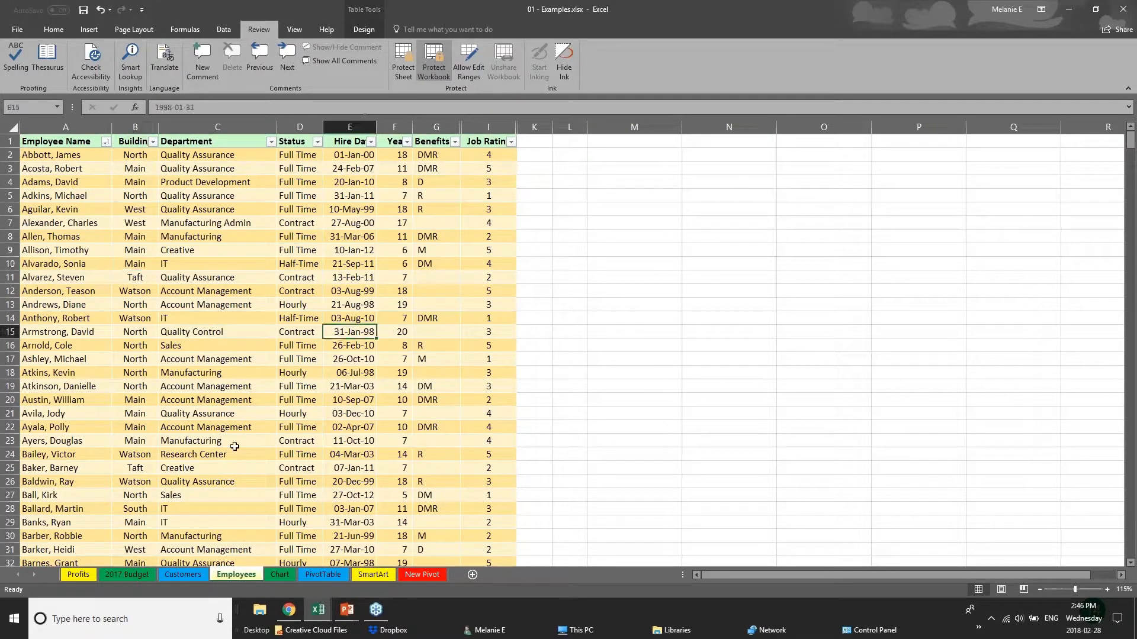
left_click(436, 127)
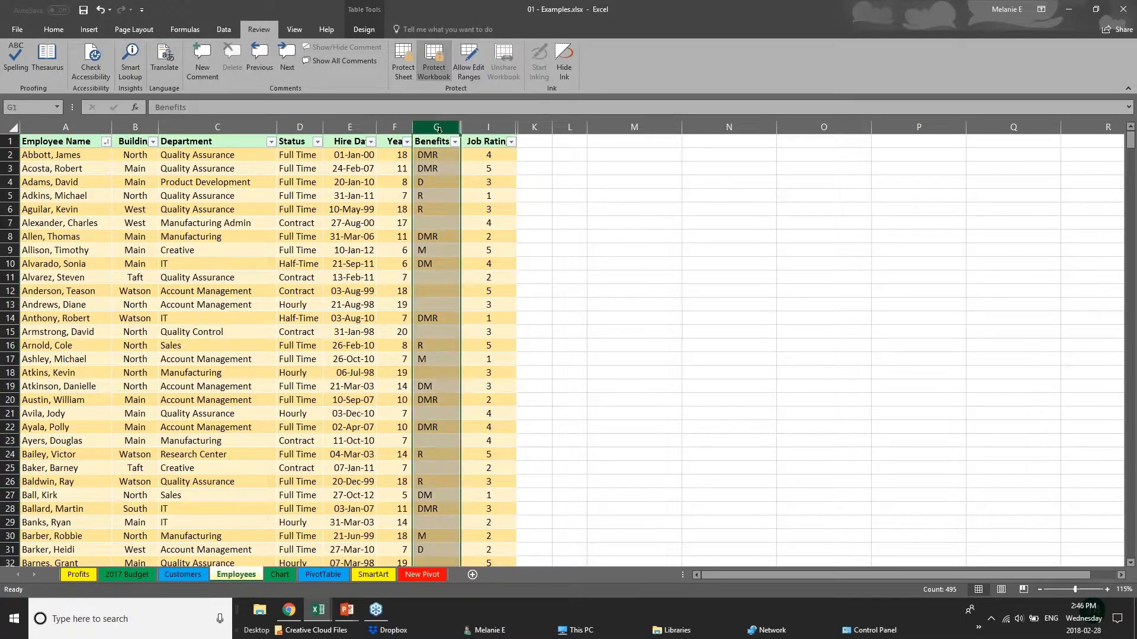
left_click(241, 212)
left_click(320, 253)
left_click(181, 294)
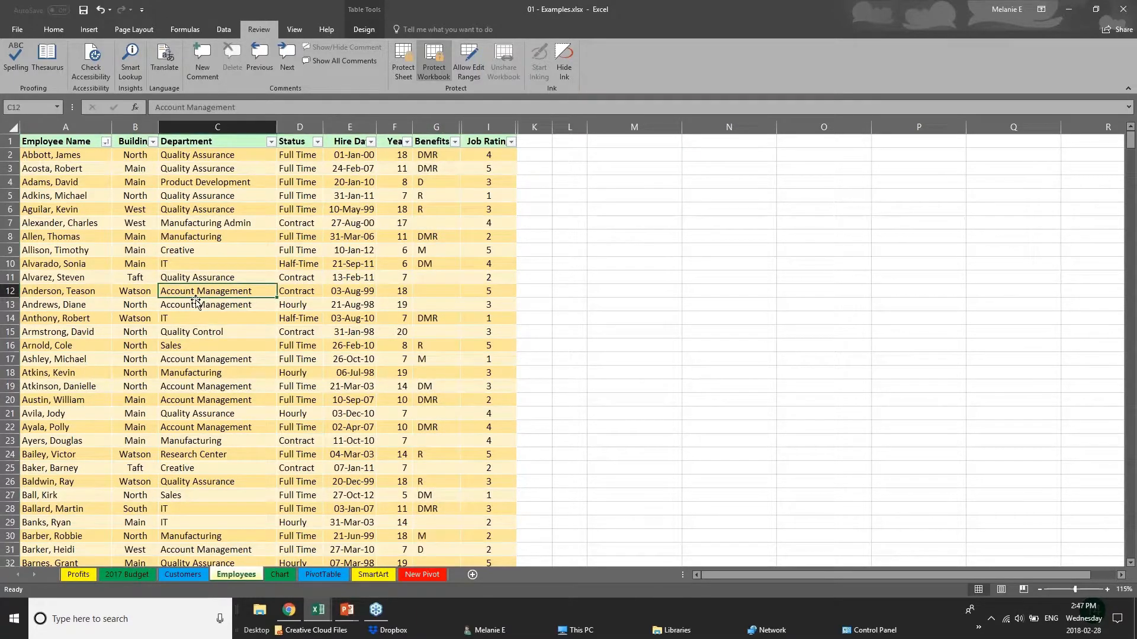
scroll(196, 302, "down", 11)
scroll(207, 237, "up", 11)
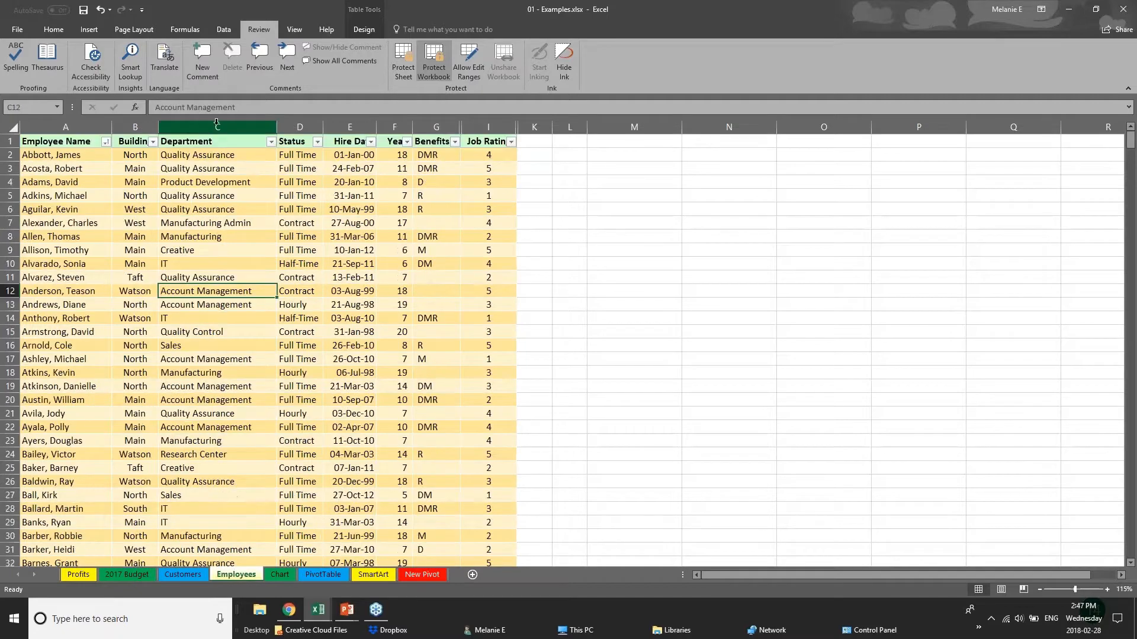
- Try to unhide the hidden salary columns from the Years and Benefits columns on the Employees sheet
right_click(217, 127)
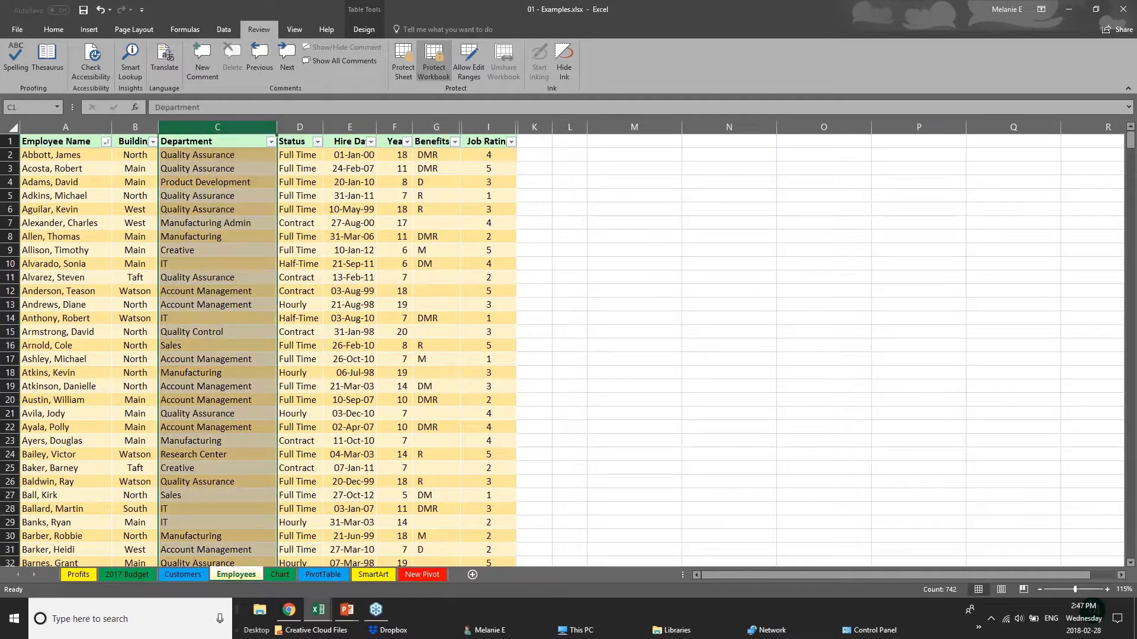
right_click(296, 127)
left_click(402, 131)
right_click(403, 131)
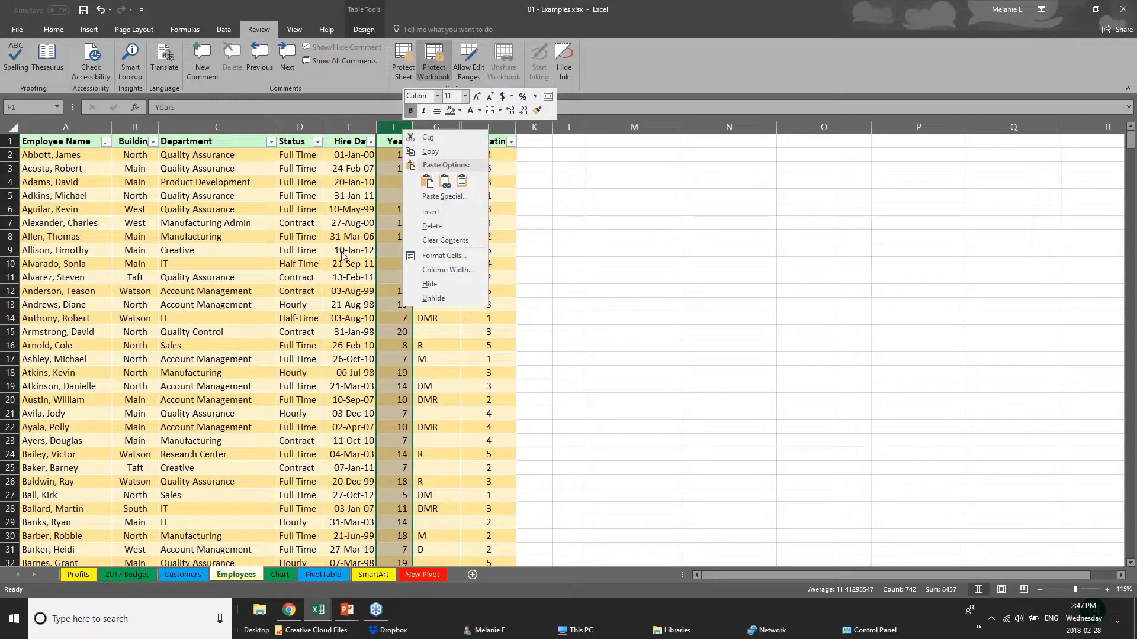
left_click(454, 299)
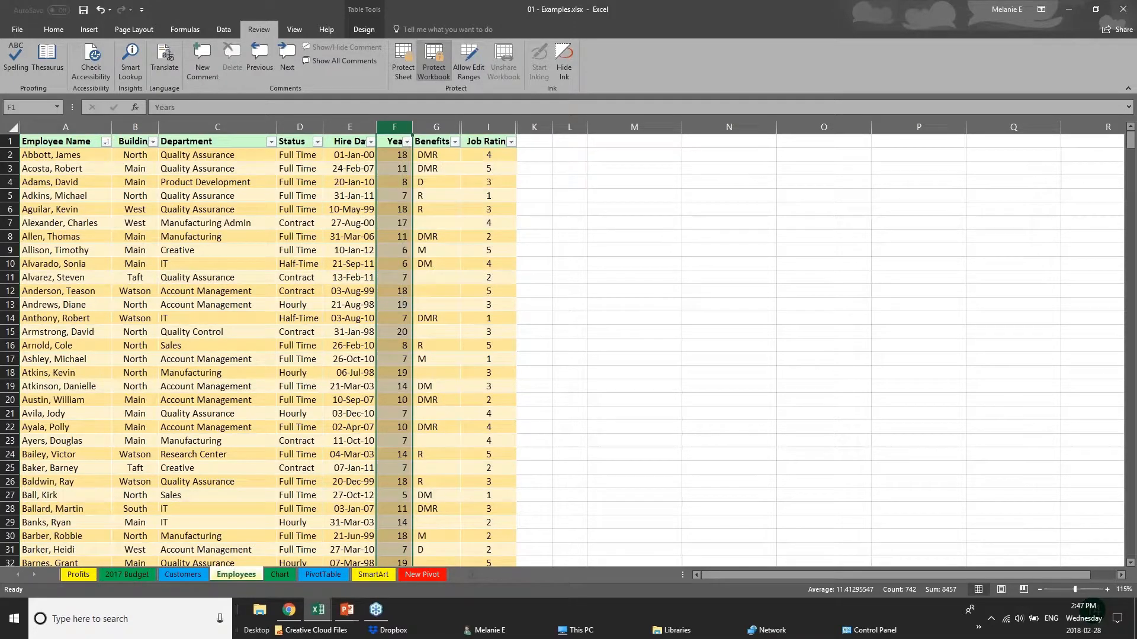
right_click(446, 129)
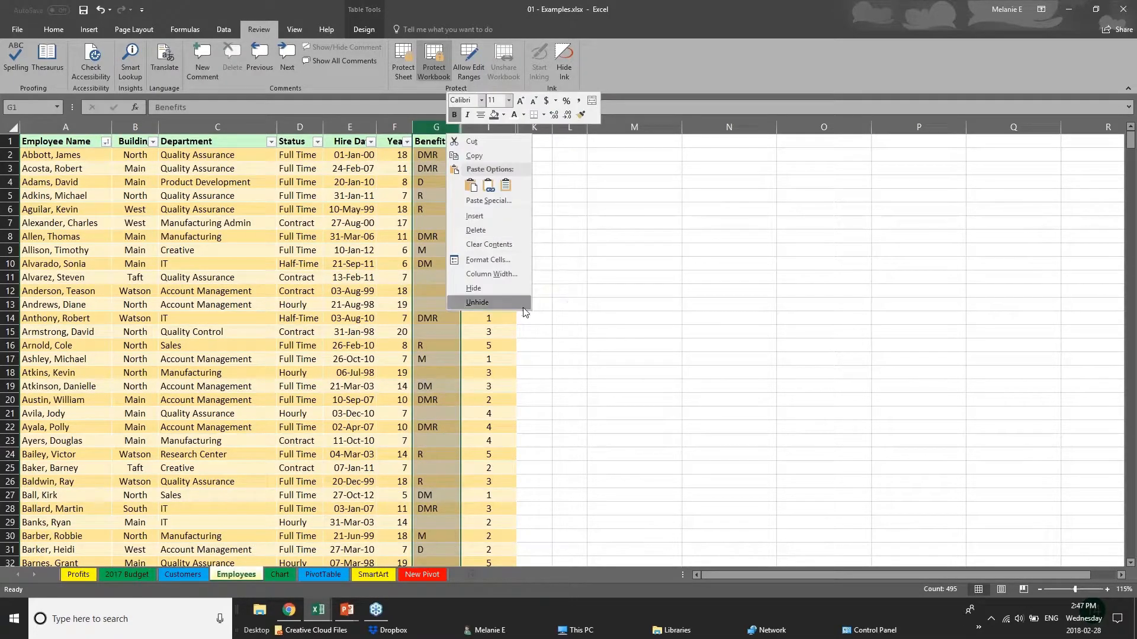
left_click(486, 308)
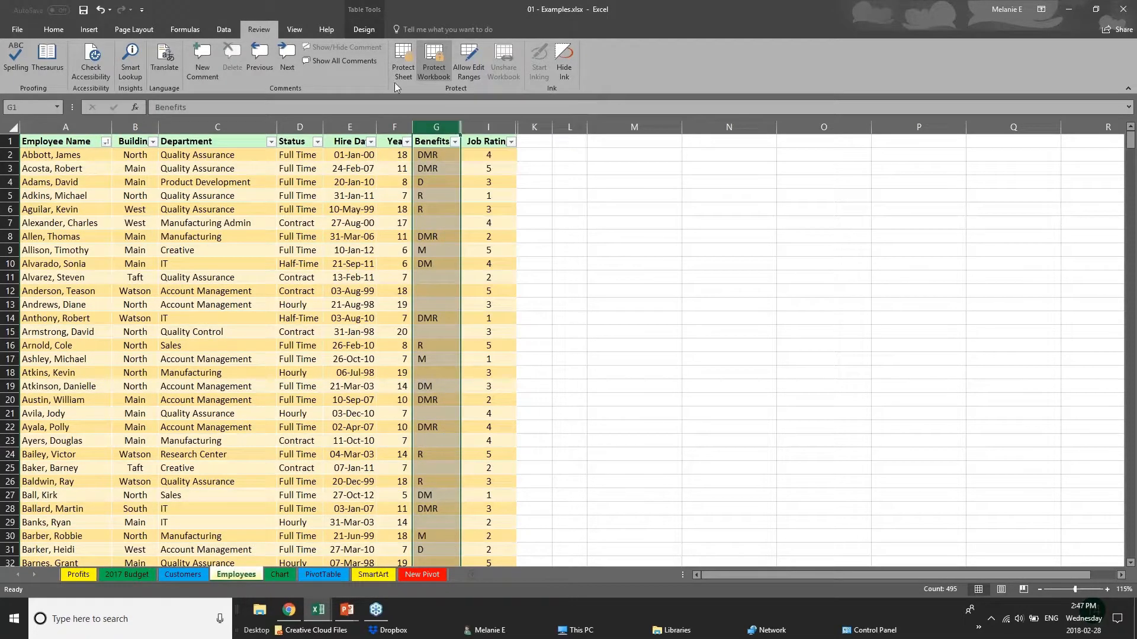
right_click(425, 124)
left_click(286, 131)
left_click(238, 127)
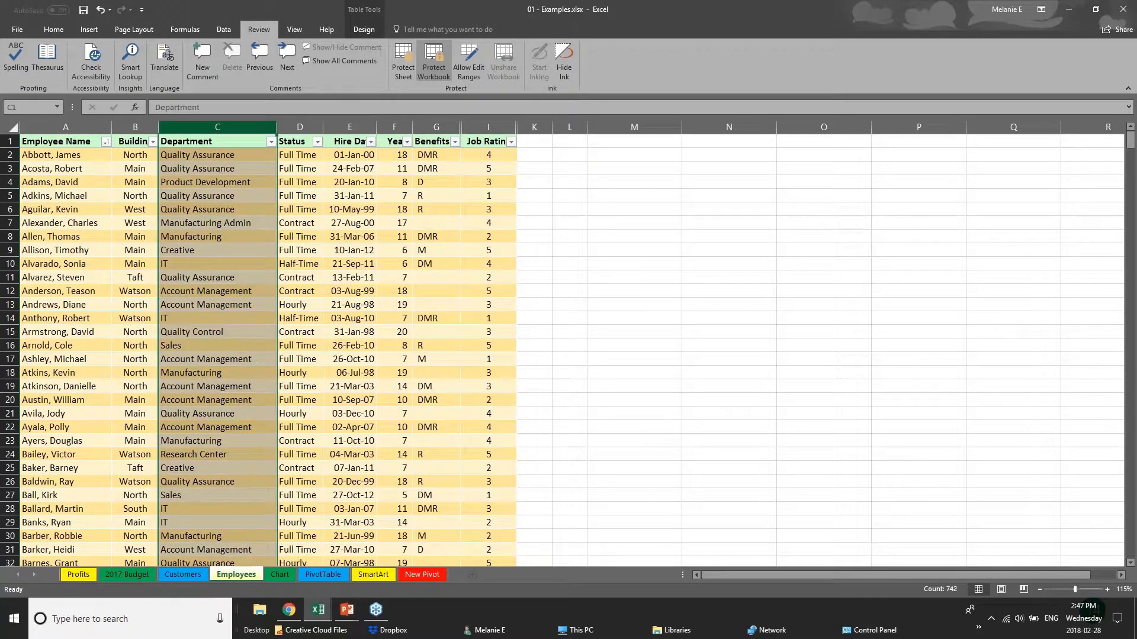
left_click(300, 127)
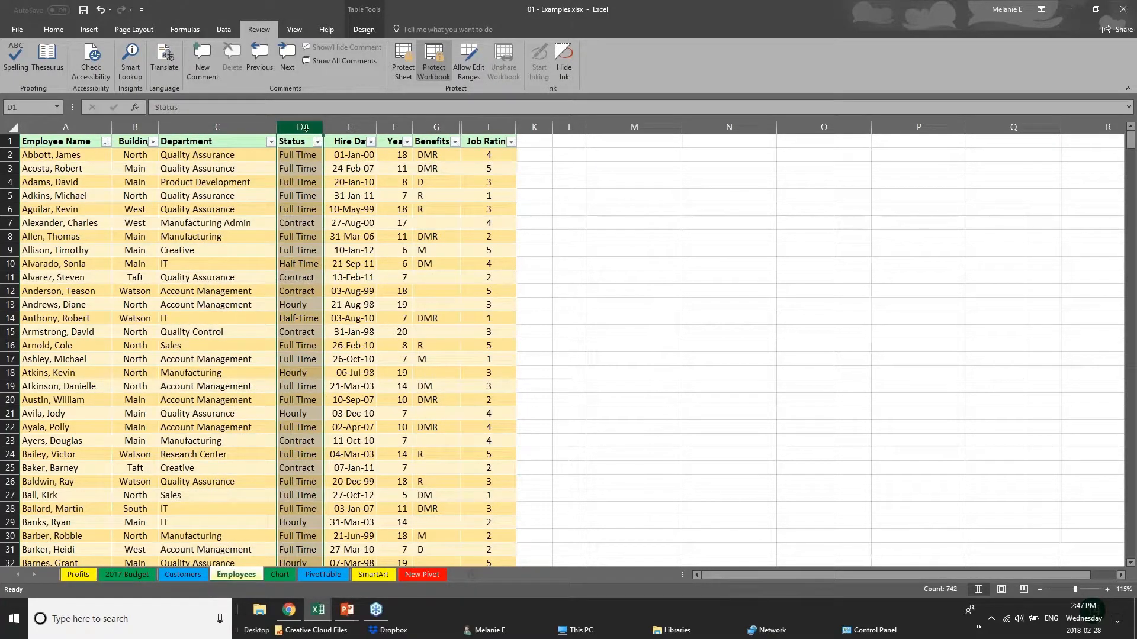
left_click(349, 128)
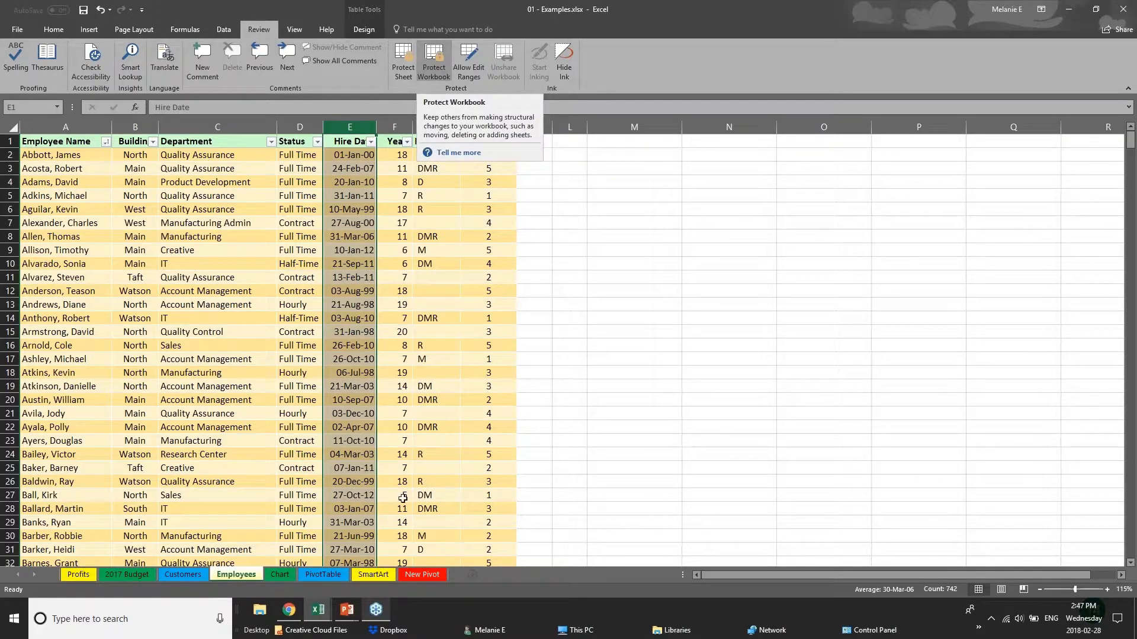
- Look through the 2017 Budget, Chart, PivotTable and Customers sheets, and examine which sheet commands are available for Employees
left_click(128, 577)
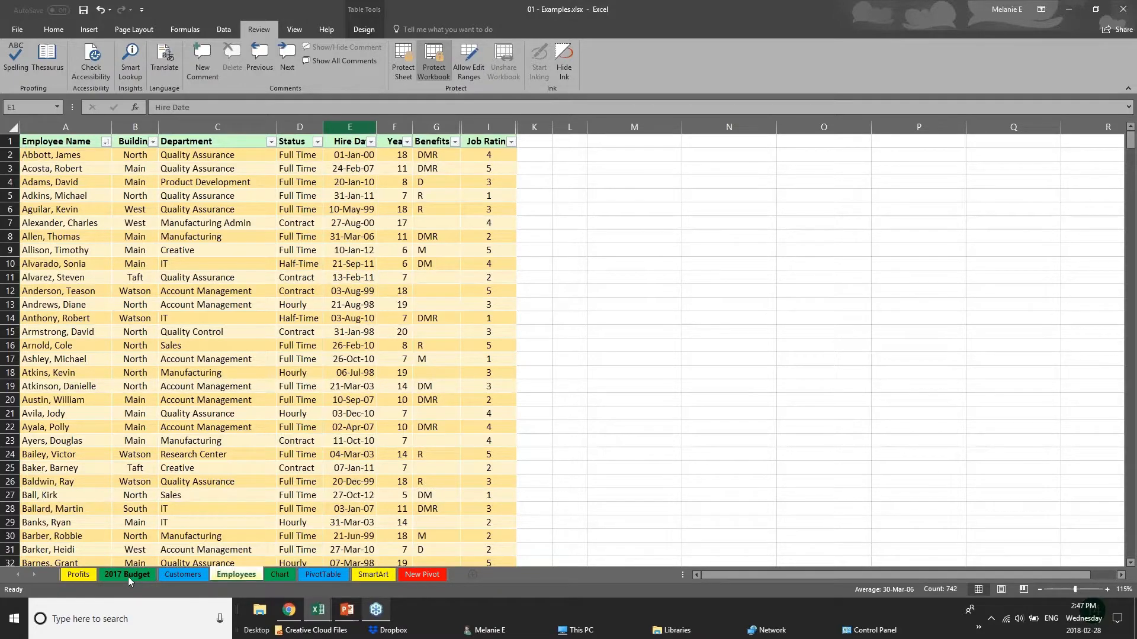
left_click(128, 577)
left_click(237, 574)
left_click(276, 573)
left_click(320, 576)
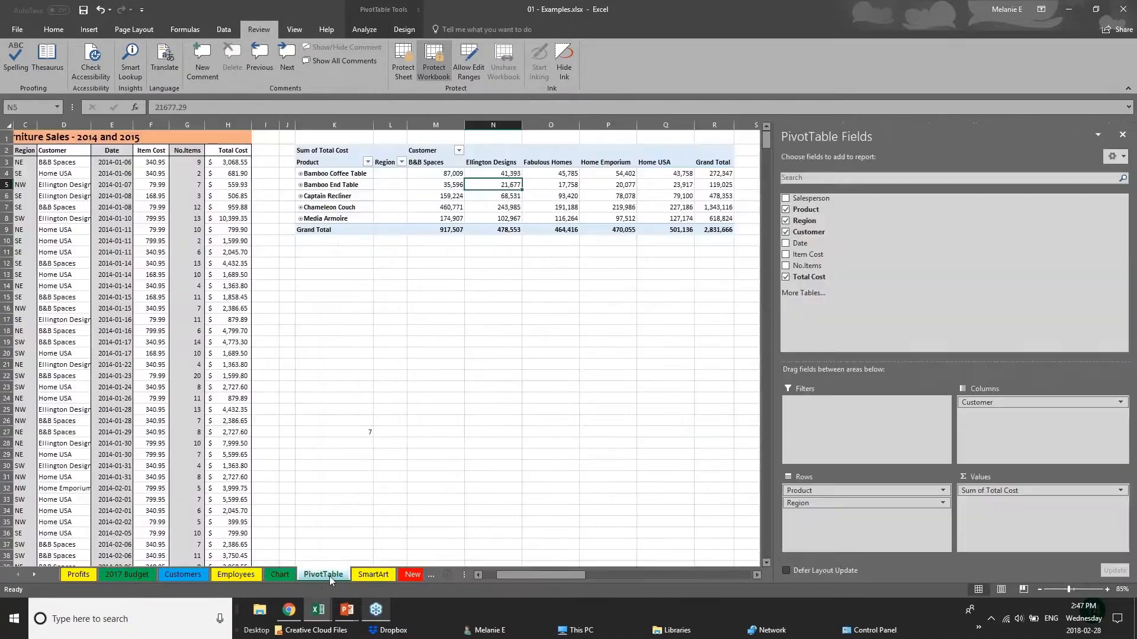
left_click(177, 574)
left_click(251, 575)
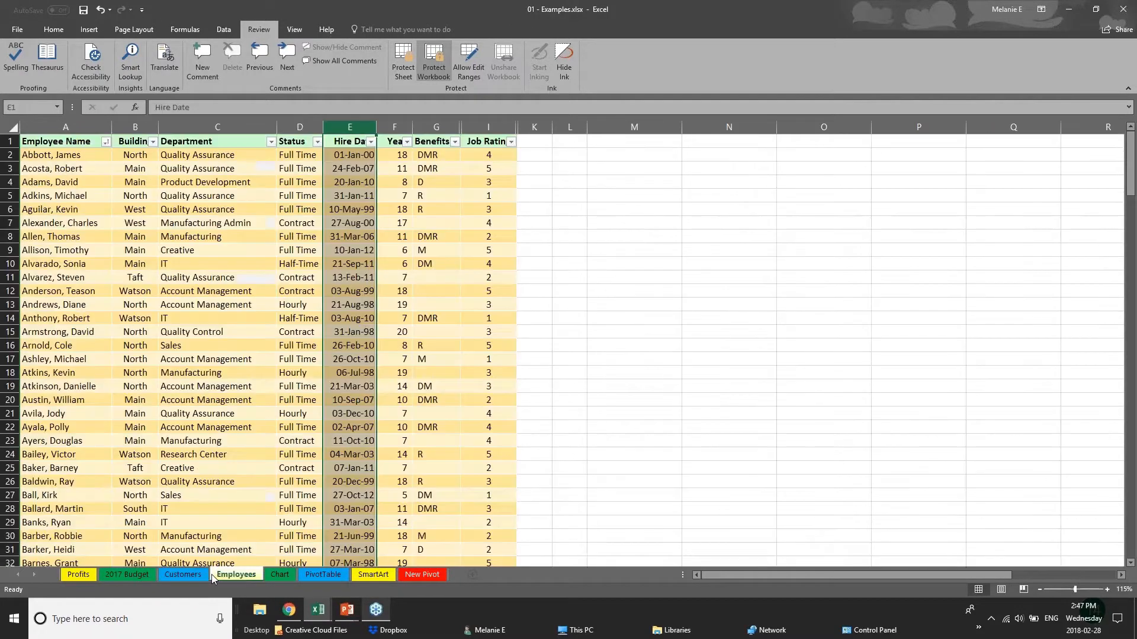
right_click(243, 577)
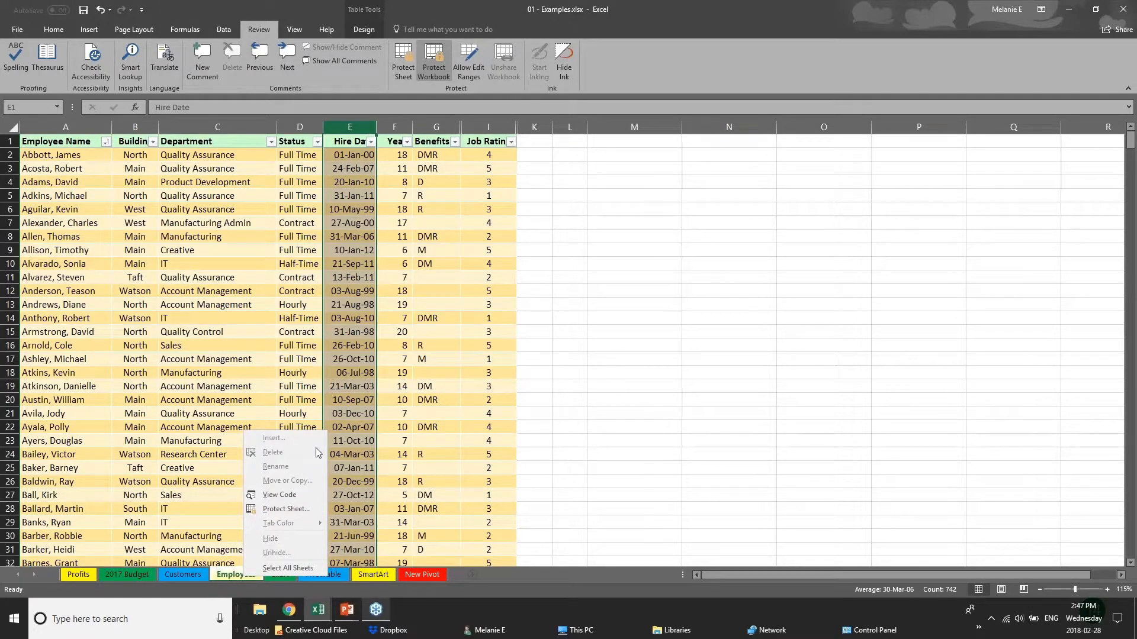
- Unprotect the workbook by entering its password and hide the Employees sheet
left_click(438, 68)
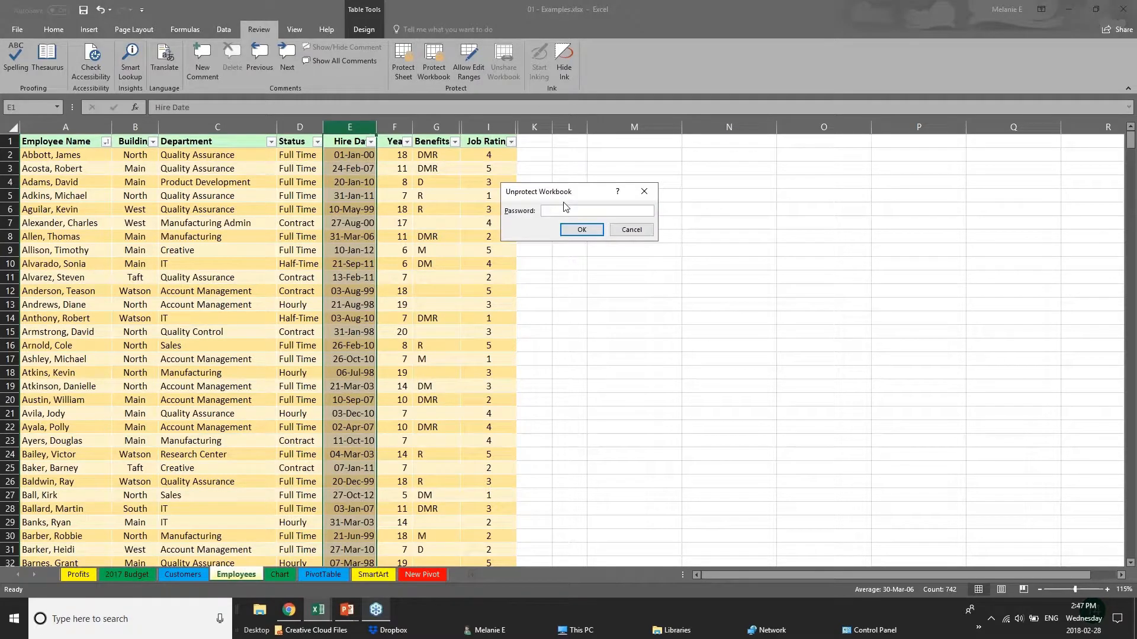
type("p")
key("Return")
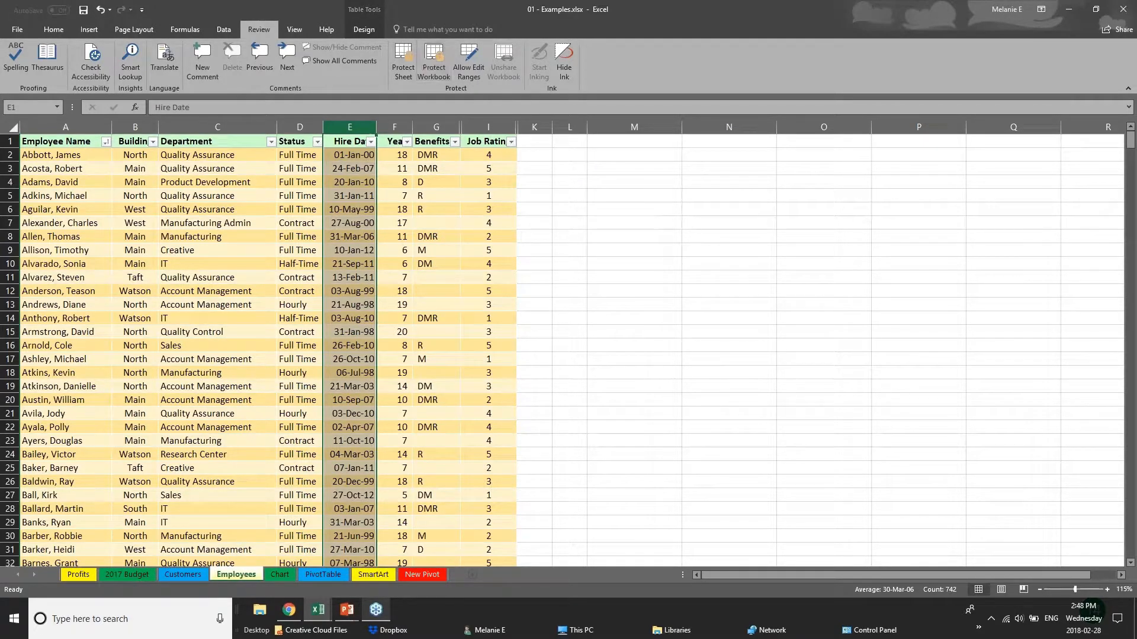
right_click(248, 575)
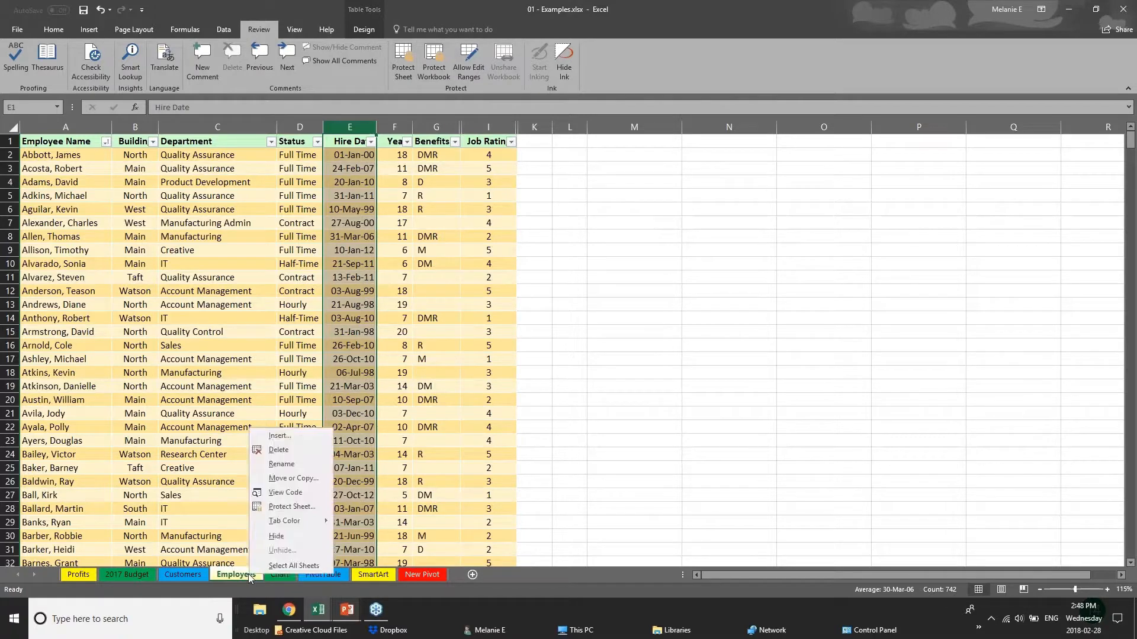
left_click(272, 538)
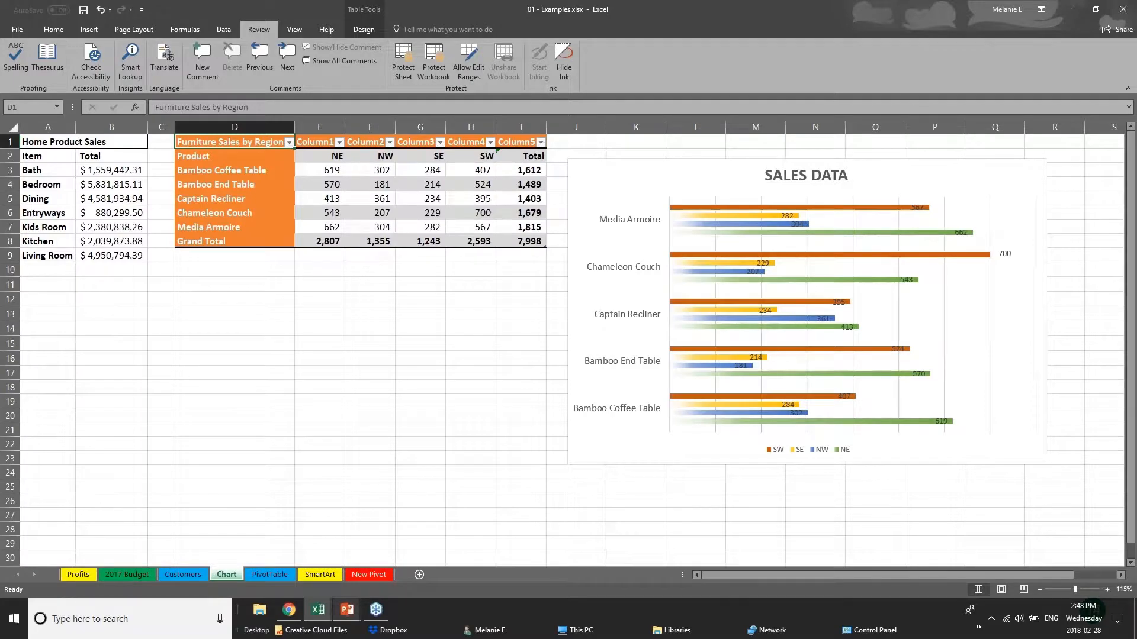
- Protect the workbook structure again with a password while the Employees sheet is hidden, and re-enter the password
left_click(440, 71)
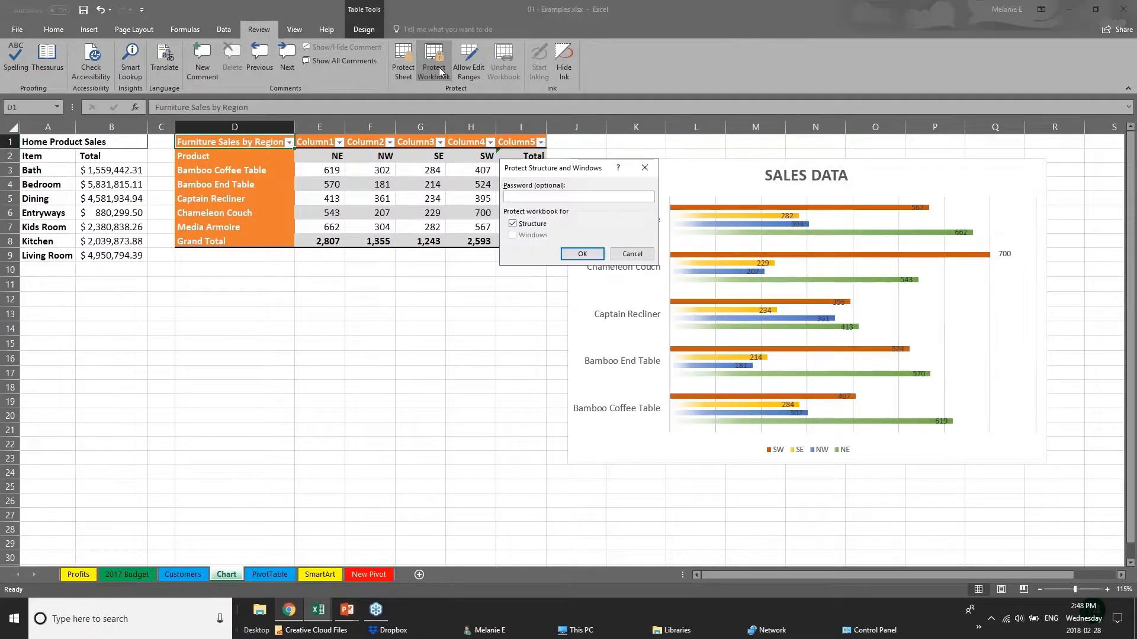
type("••")
key("Return")
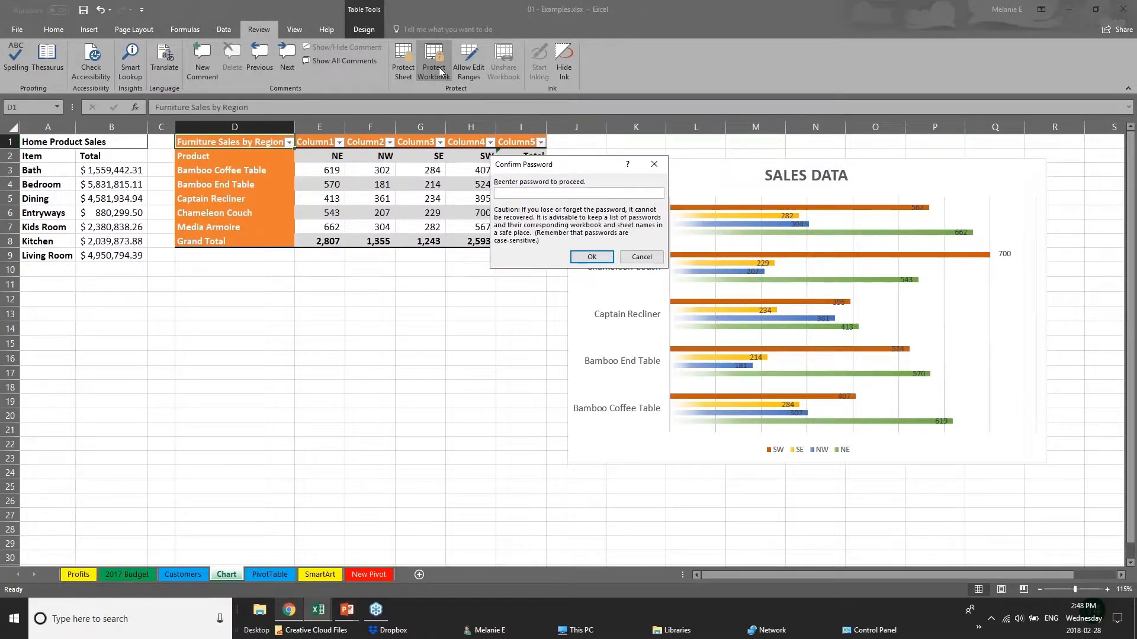
type("••")
key("Return")
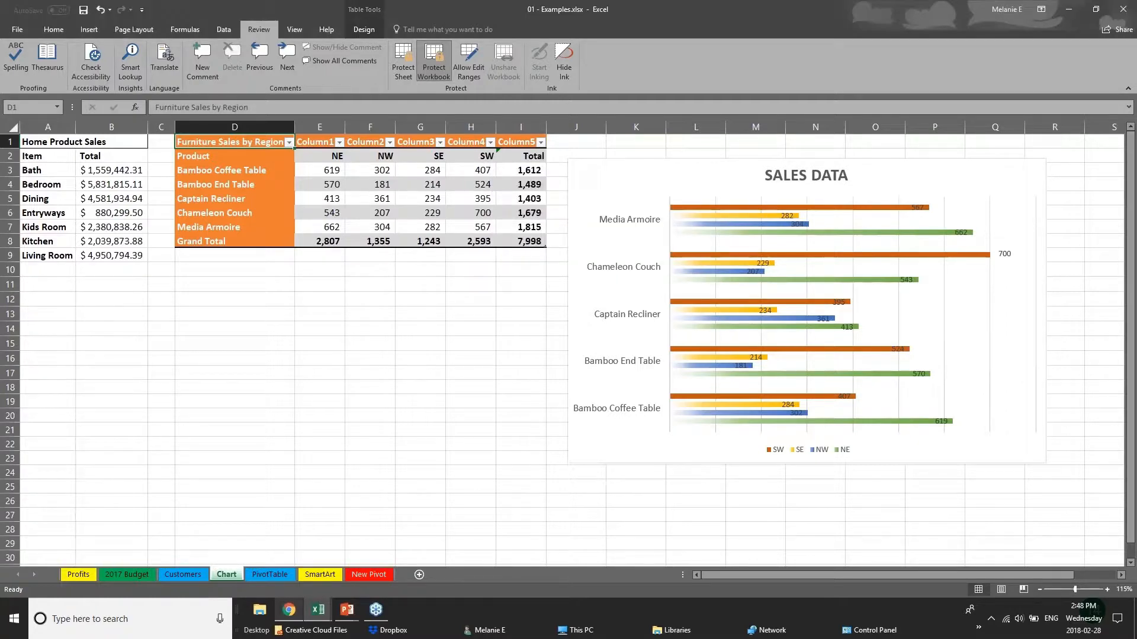
- Check the hide and unhide commands for the PivotTable sheet, and look through the Customers, 2017 Budget and Chart sheets
left_click(205, 576)
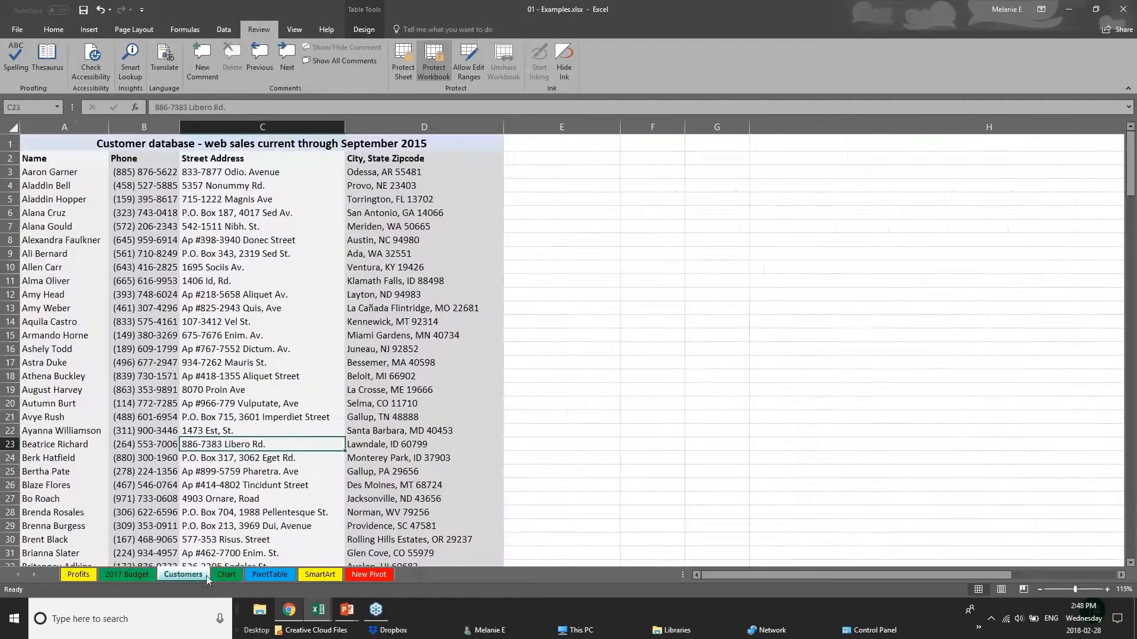
left_click(257, 575)
right_click(270, 574)
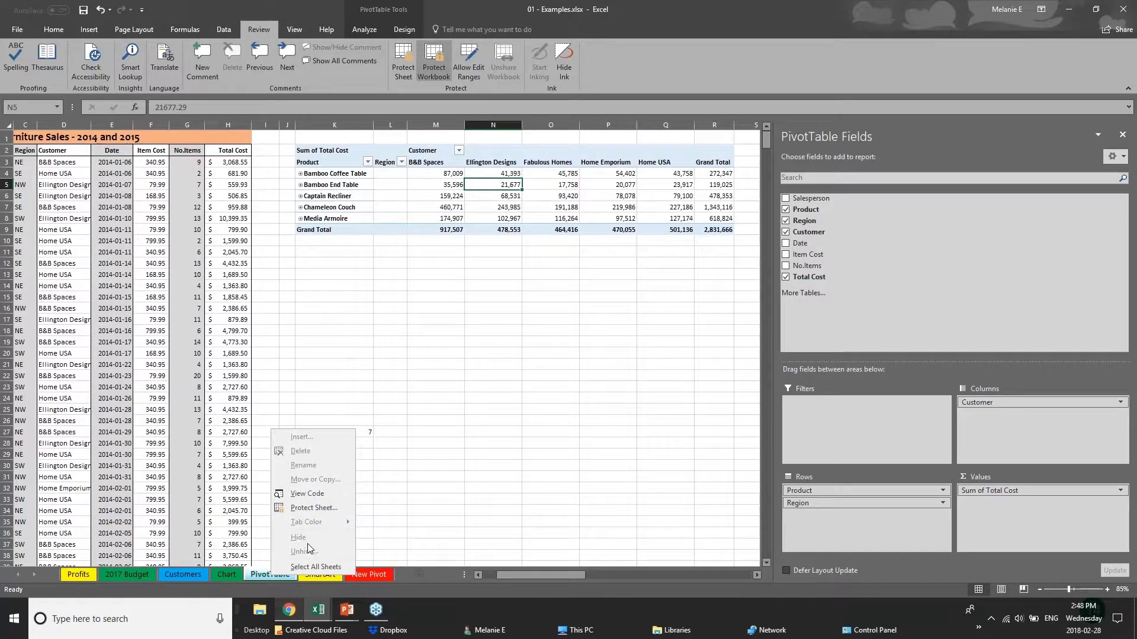
left_click(191, 577)
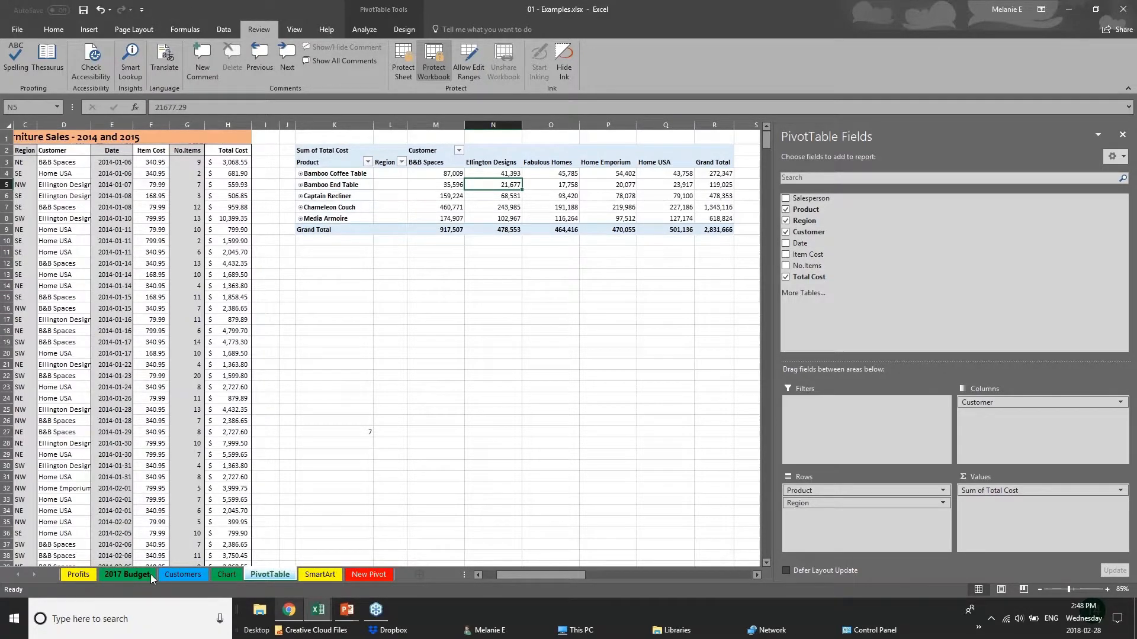
left_click(150, 574)
left_click(197, 574)
left_click(222, 575)
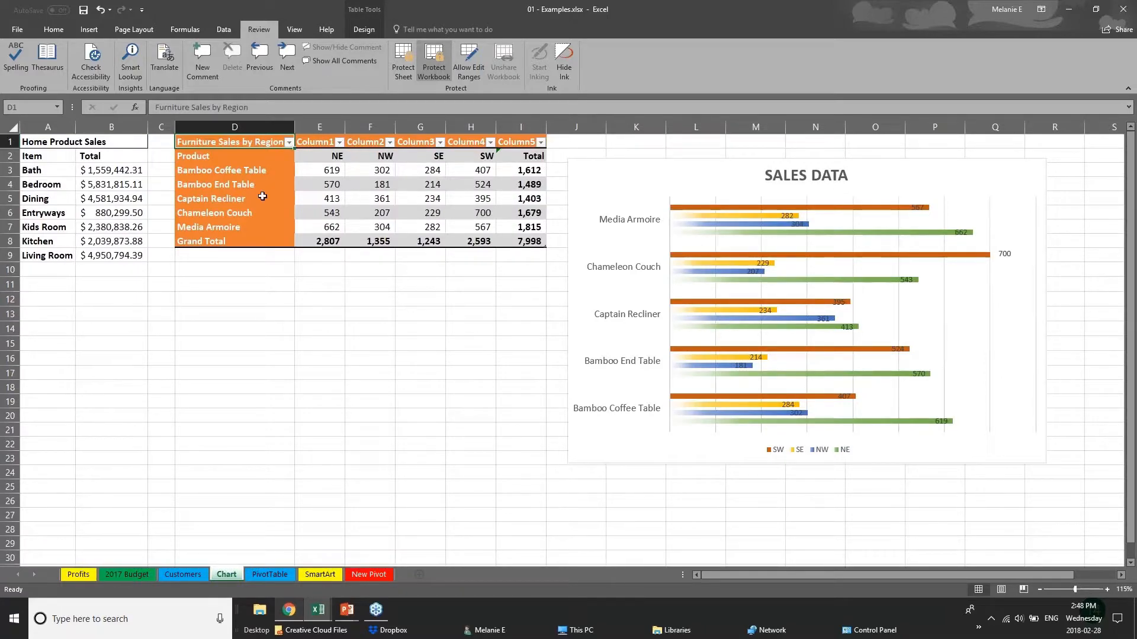
- Remove the workbook structure protection by entering its password
left_click(431, 54)
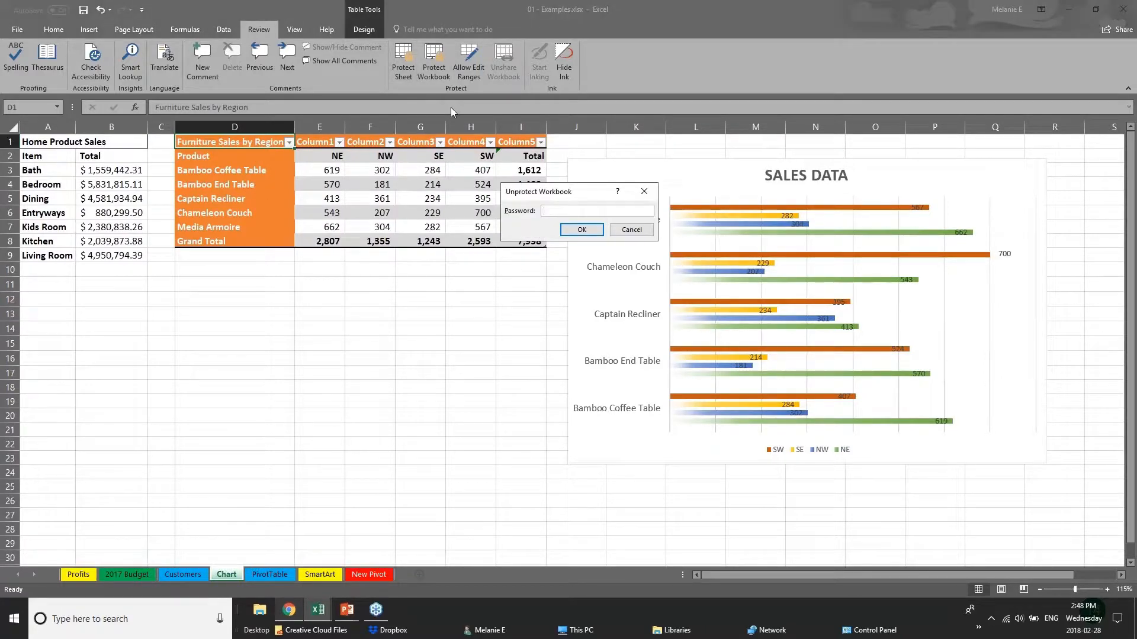
type("***")
key("Return")
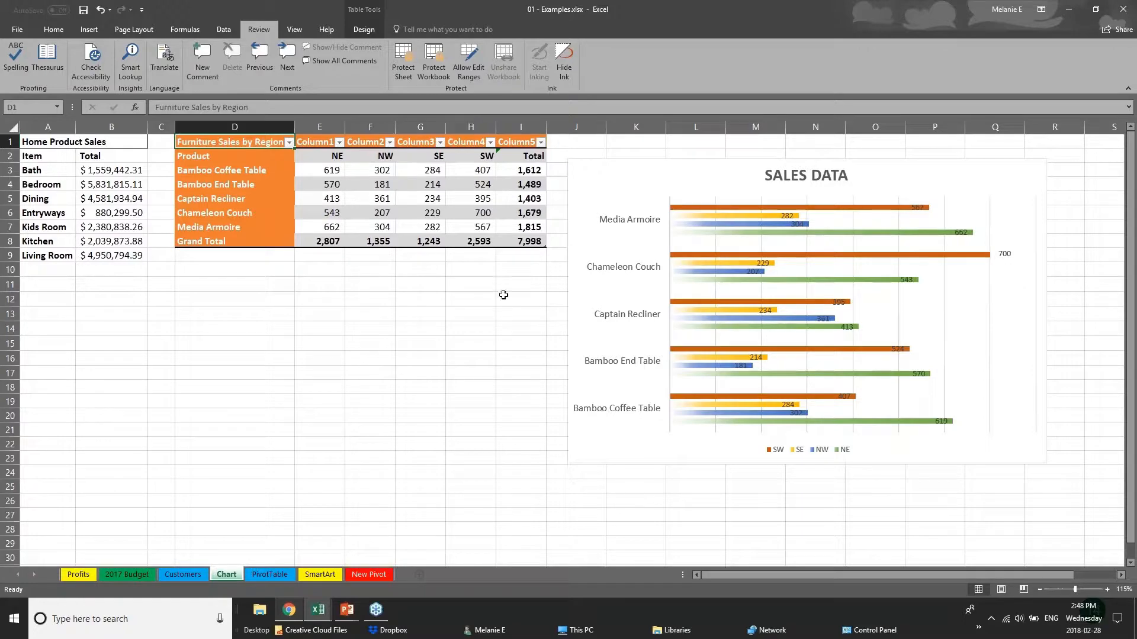
- Share the 01 - Examples workbook by uploading a copy to OneDrive - Personal
left_click(347, 609)
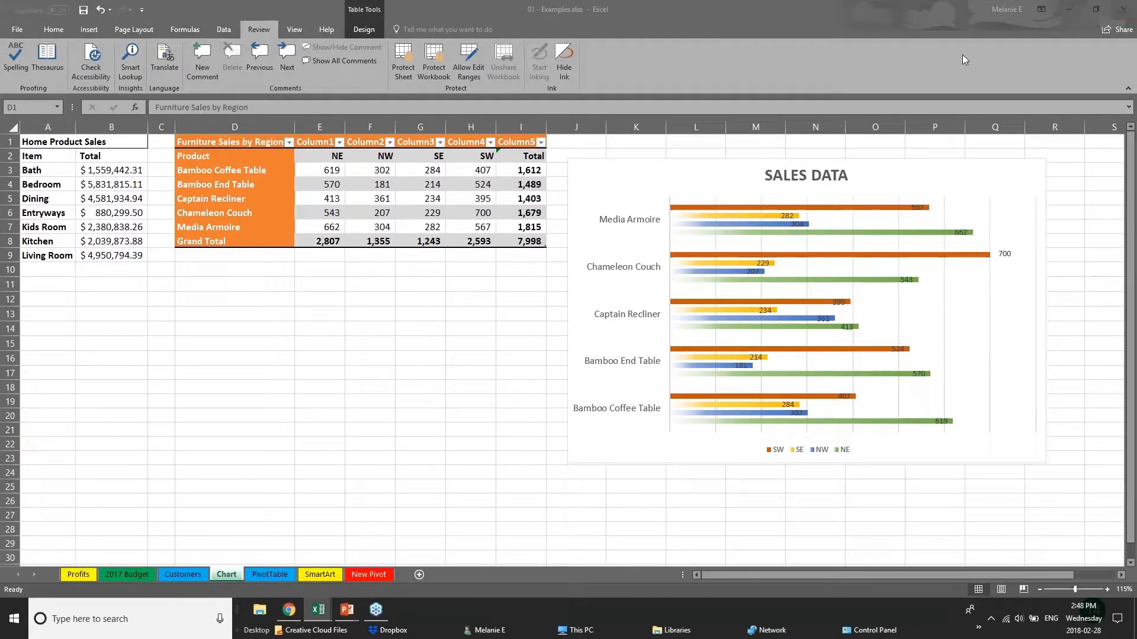
left_click(1114, 31)
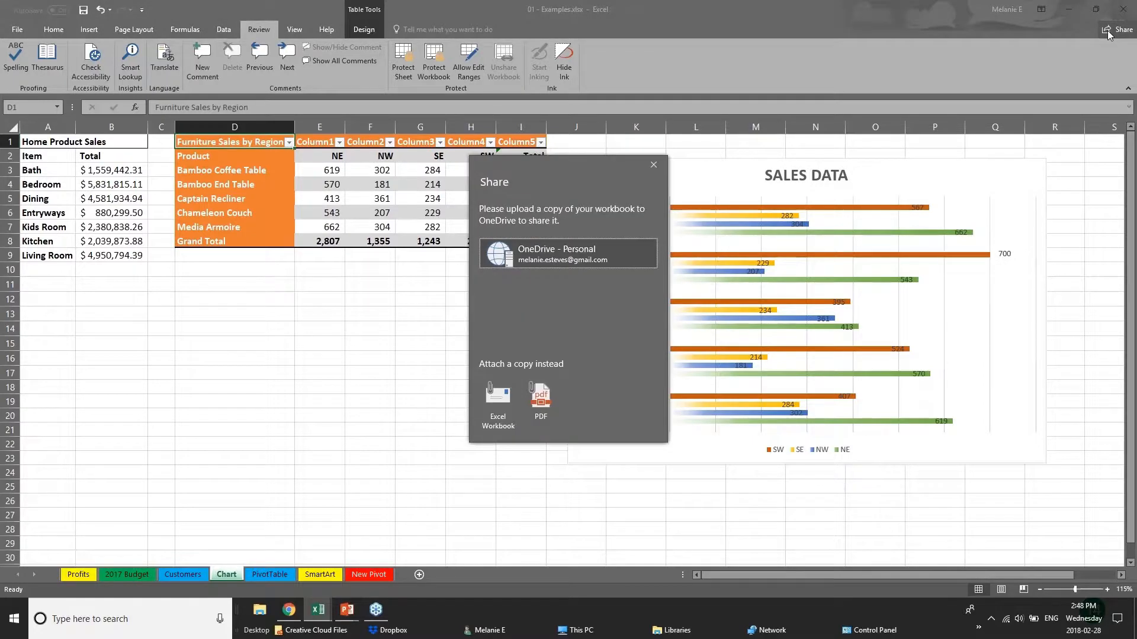
left_click(497, 255)
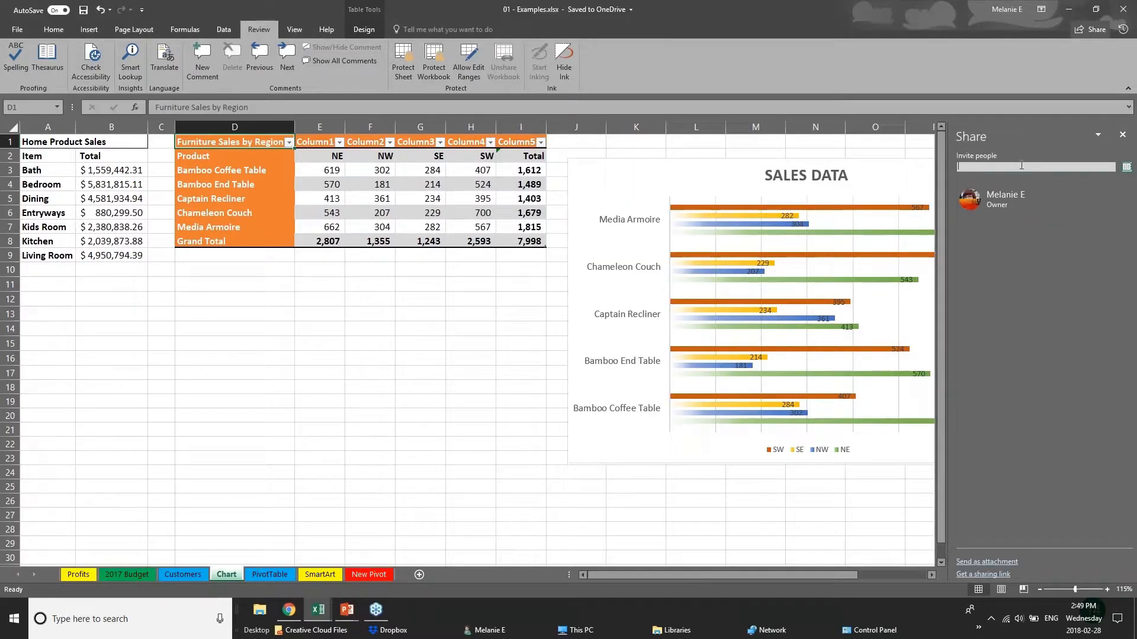
- Fill in a contact's e-mail as invitee, view the editing and viewing permission choices, and close the sharing pane without sending the invitation
type("cheryl")
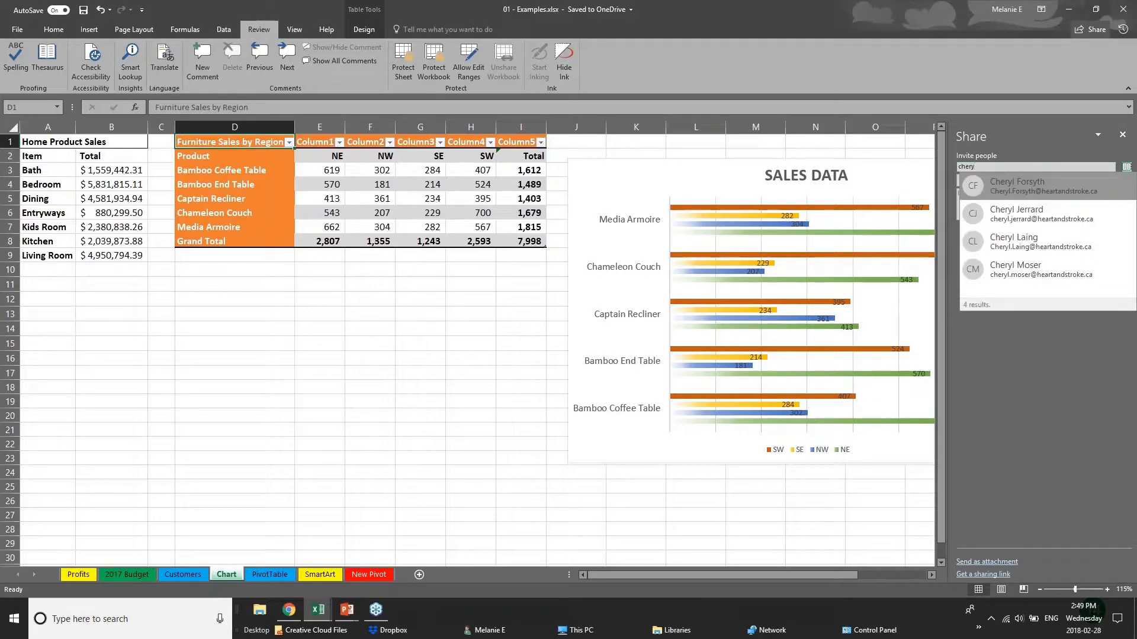
left_click(1068, 246)
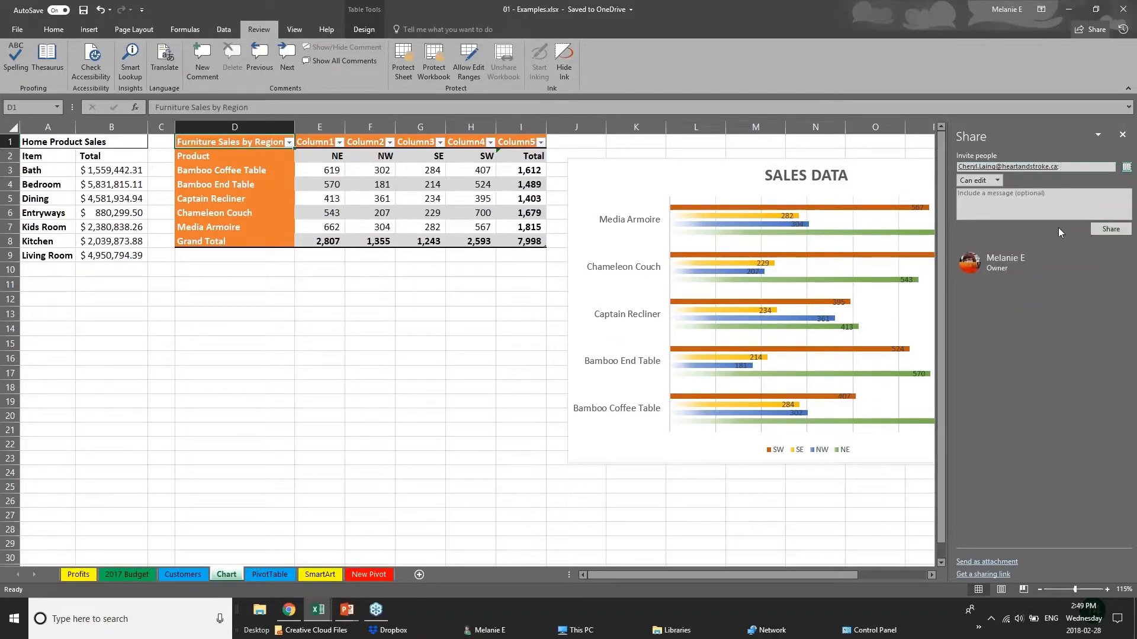
left_click(996, 180)
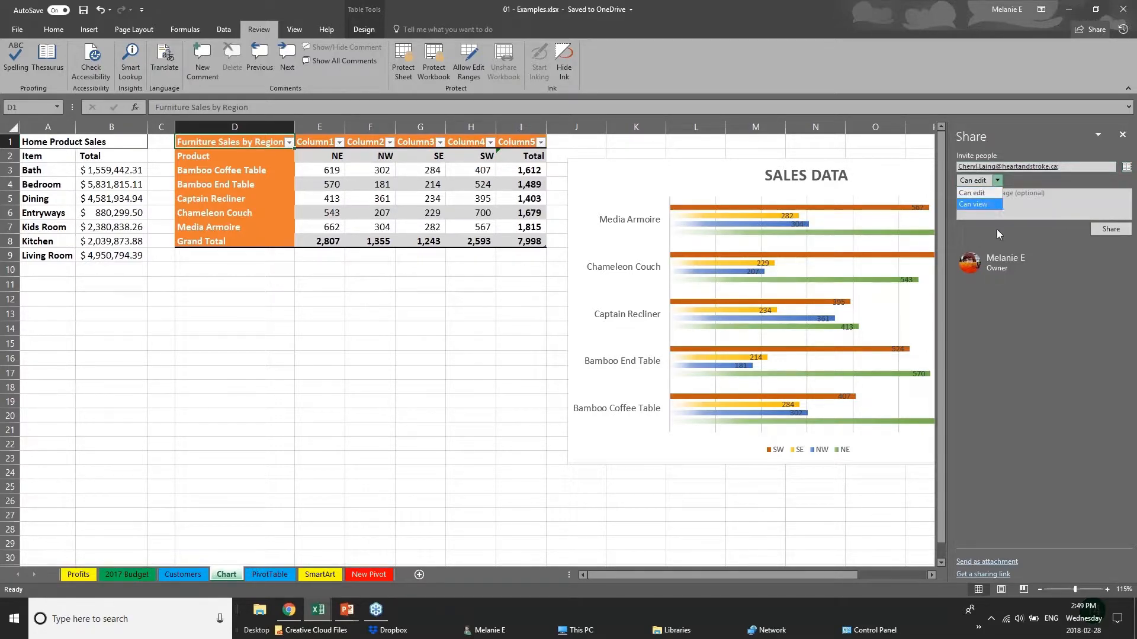
left_click(1058, 282)
left_click(1124, 136)
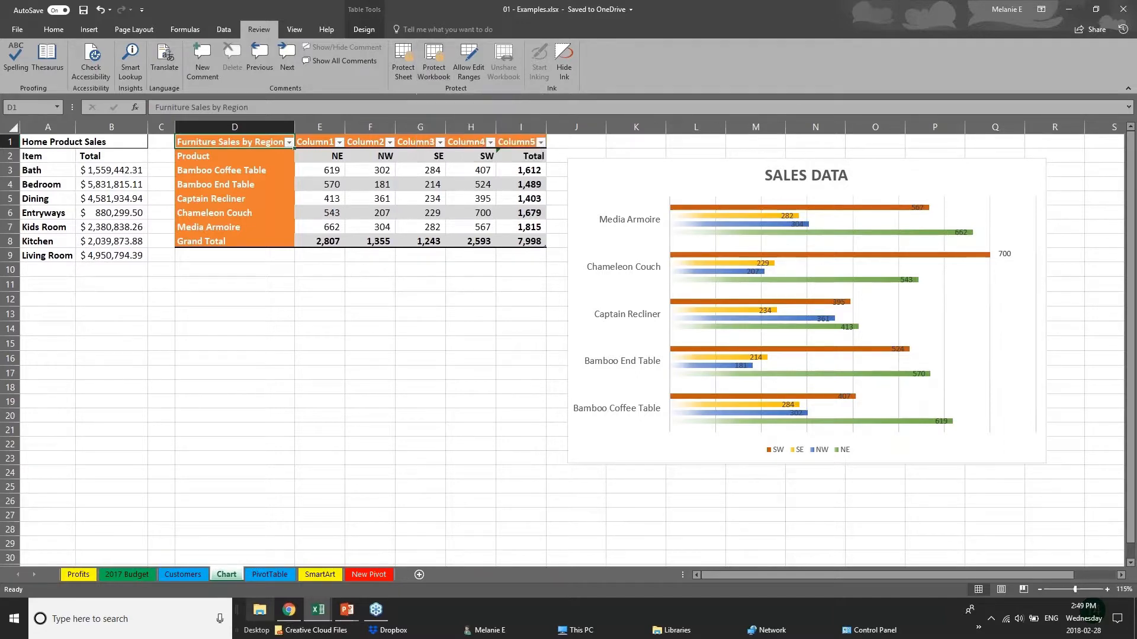
- Advance the PowerPoint slide show to the Quick Analysis Tool slide, and switch to Webinar Sample Workbook v1 in Excel
left_click(347, 610)
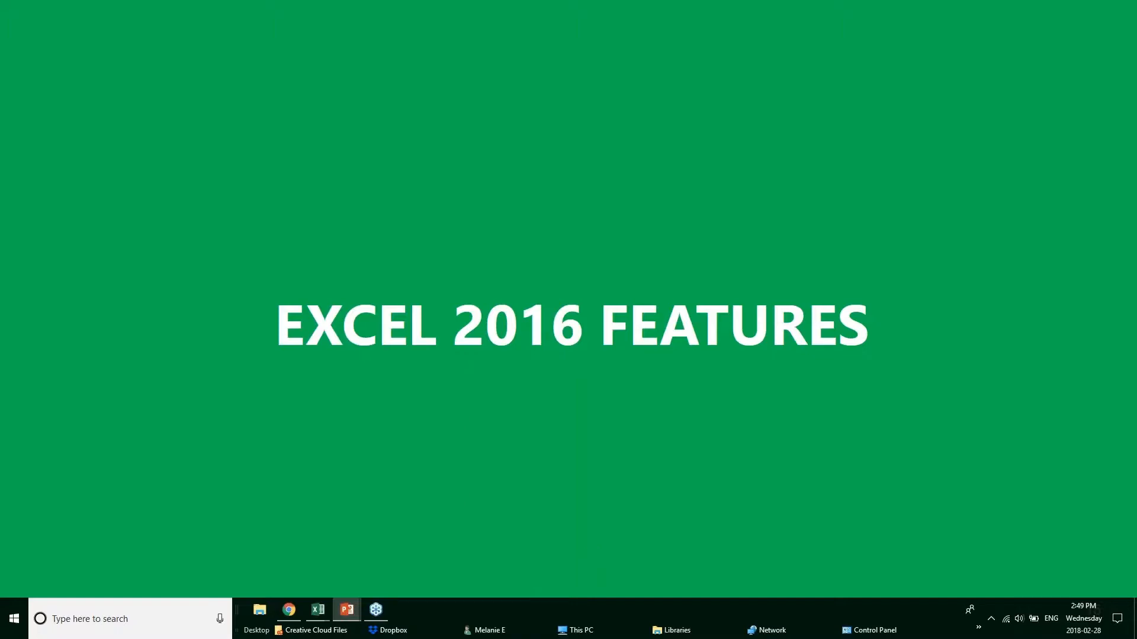
key("Right")
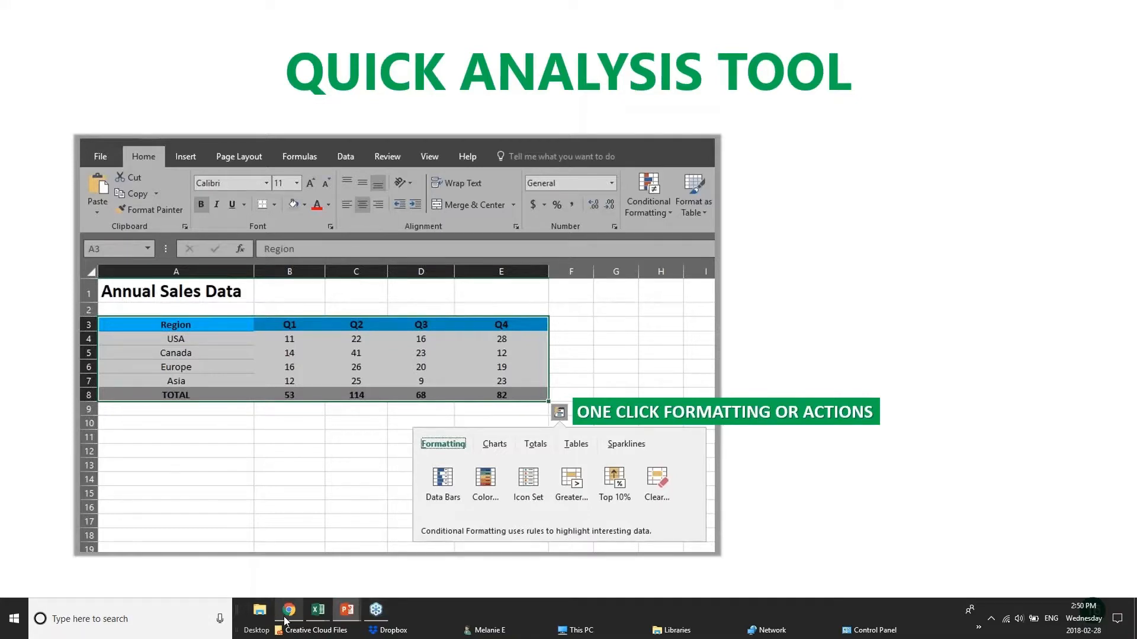
mouse_move(325, 618)
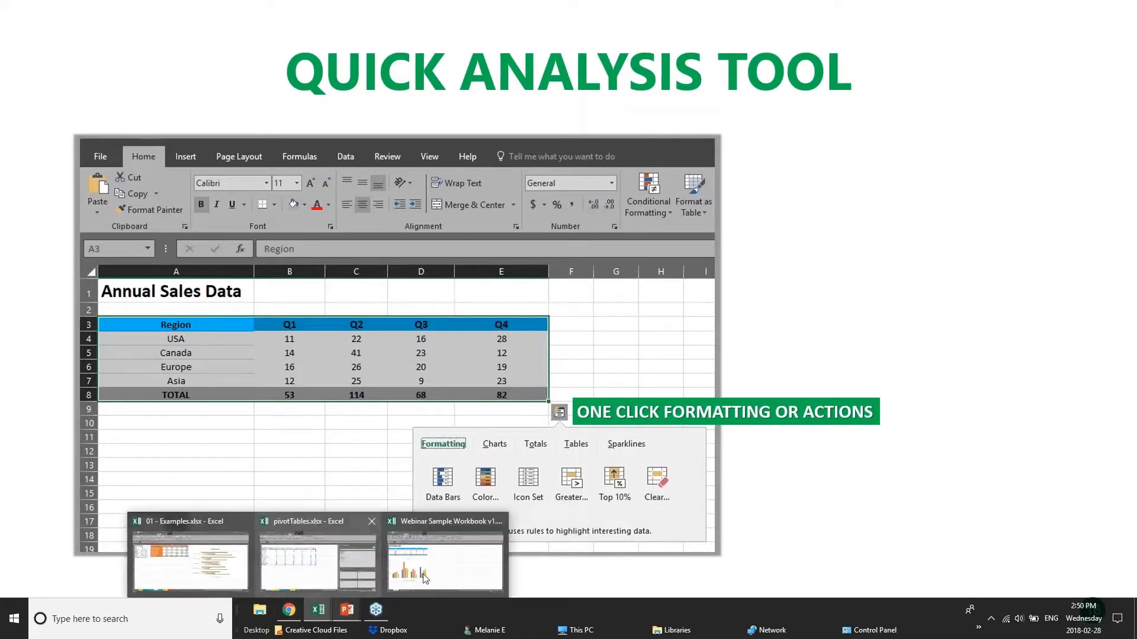
left_click(483, 558)
left_click(421, 262)
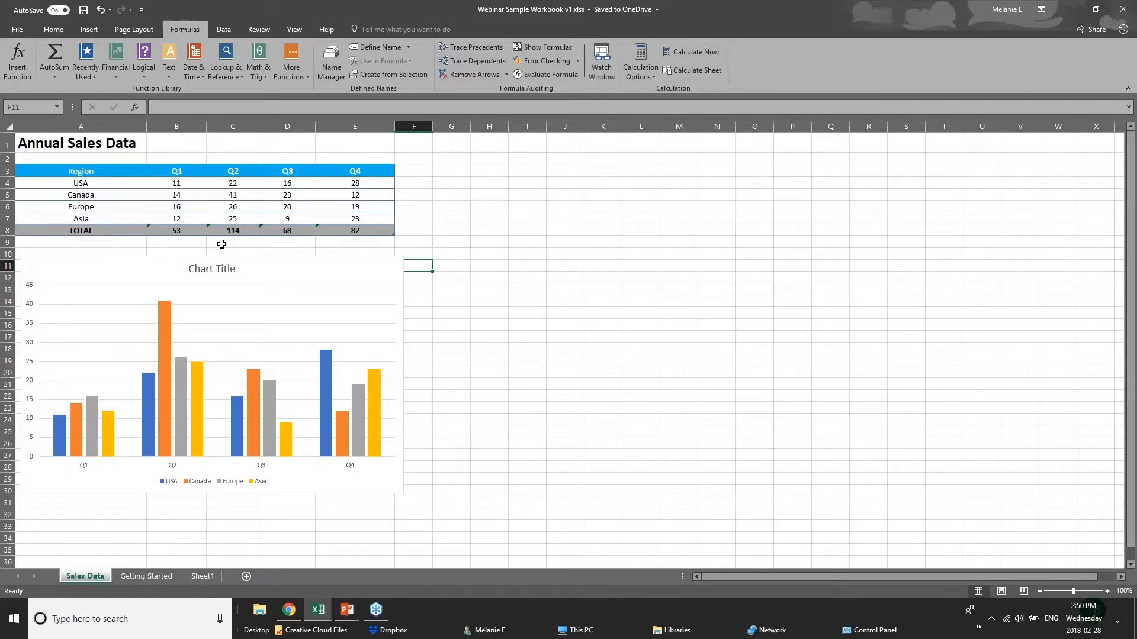
- Apply color scale formatting to the Annual Sales Data table in A3:E8 with Quick Analysis, after checking its Totals options
left_click_drag(87, 176, 378, 228)
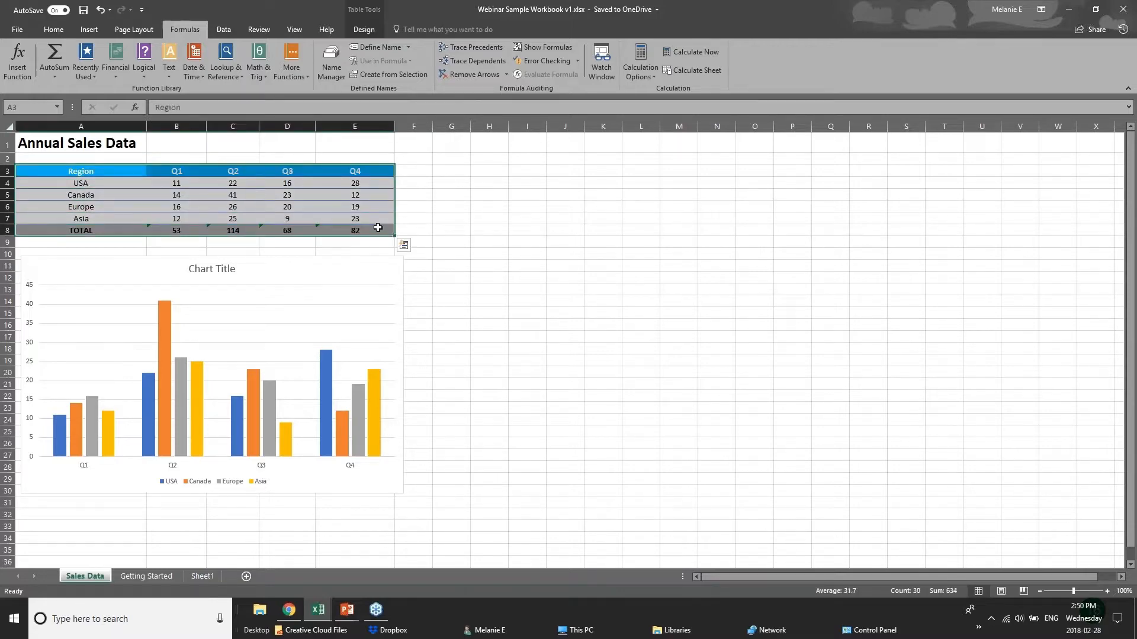
left_click(403, 244)
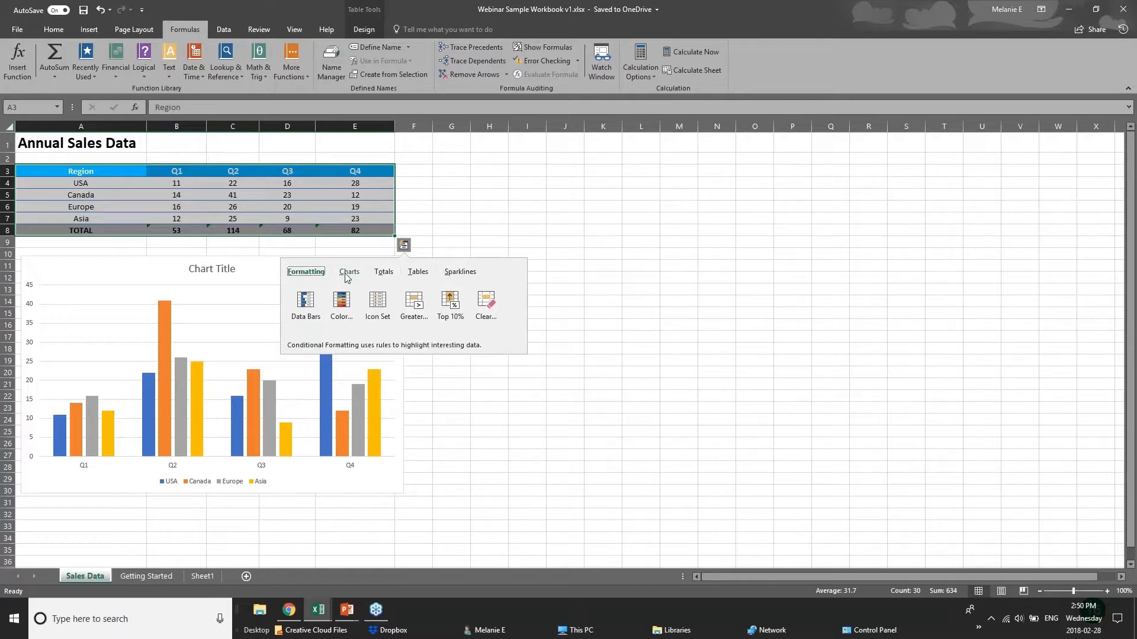
left_click(379, 273)
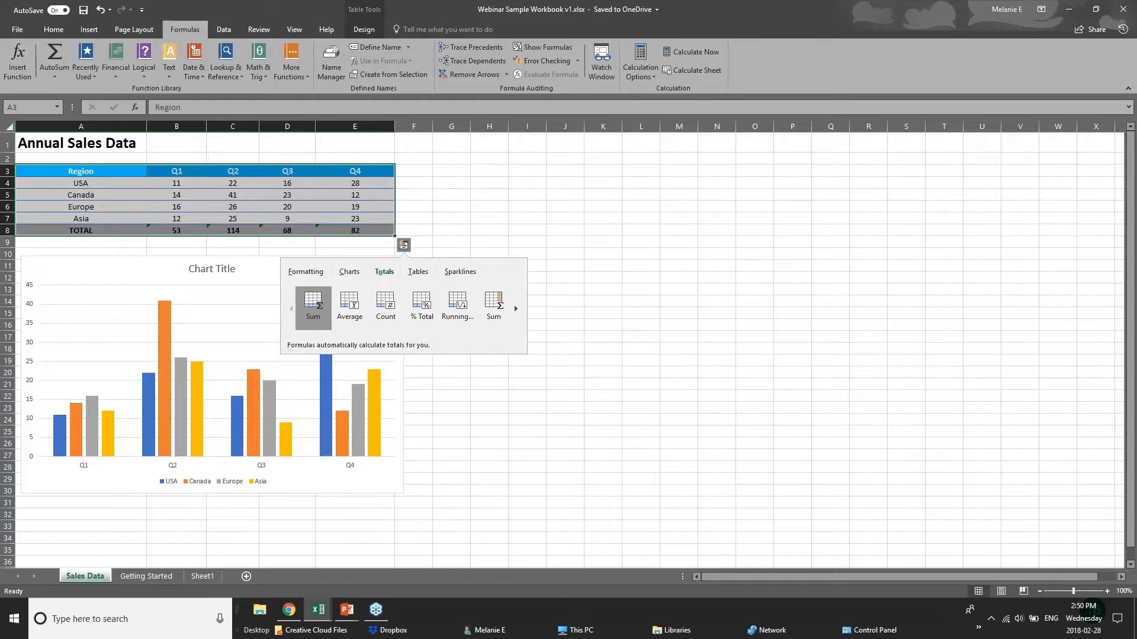
left_click(306, 272)
left_click(346, 305)
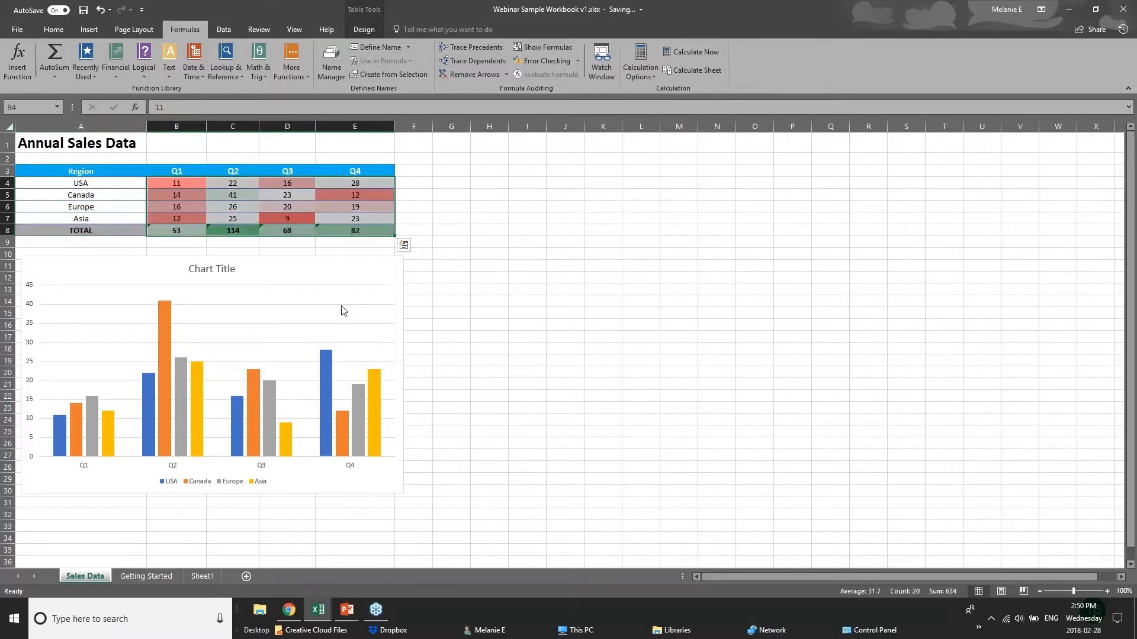
- Add data bars and a Greater Than rule with light red fill and dark red text to the sales figures
left_click(404, 245)
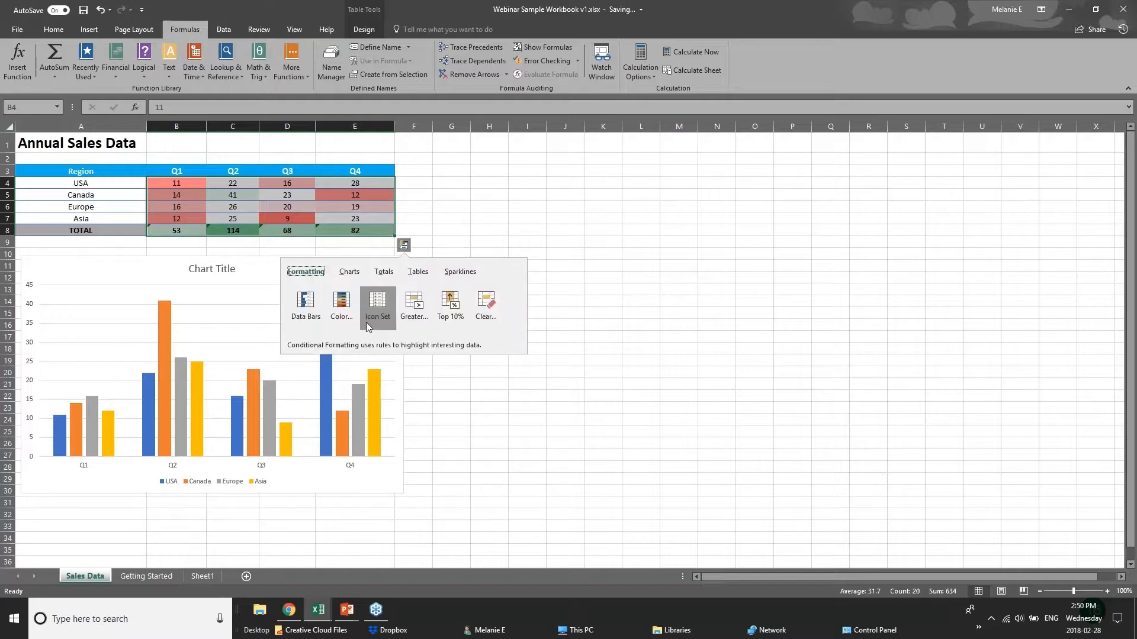
left_click(306, 302)
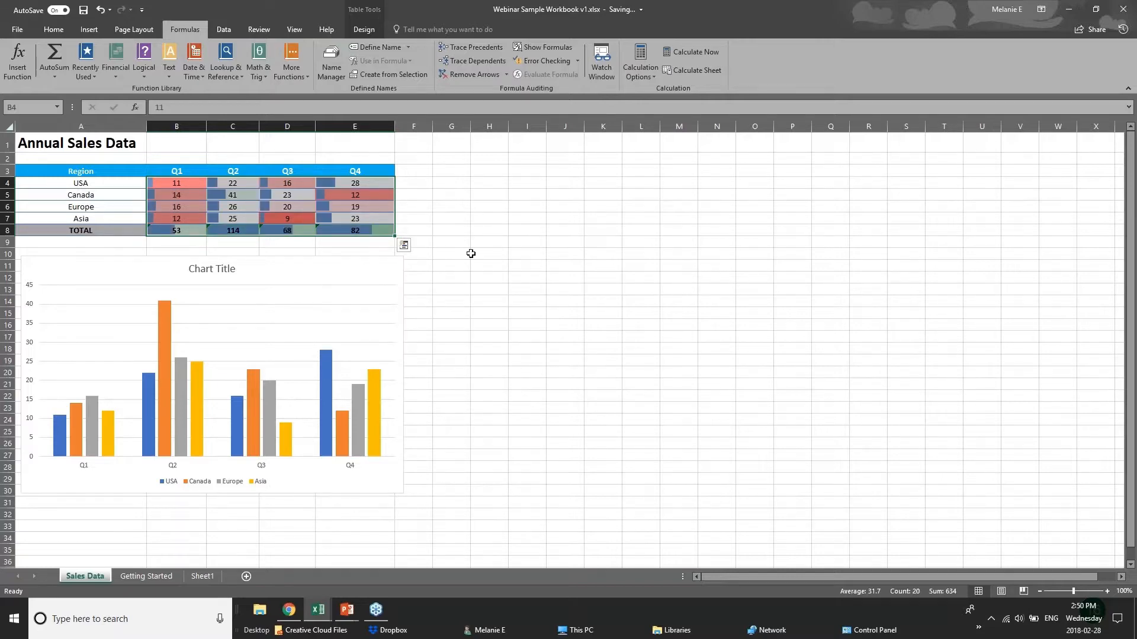
left_click(404, 246)
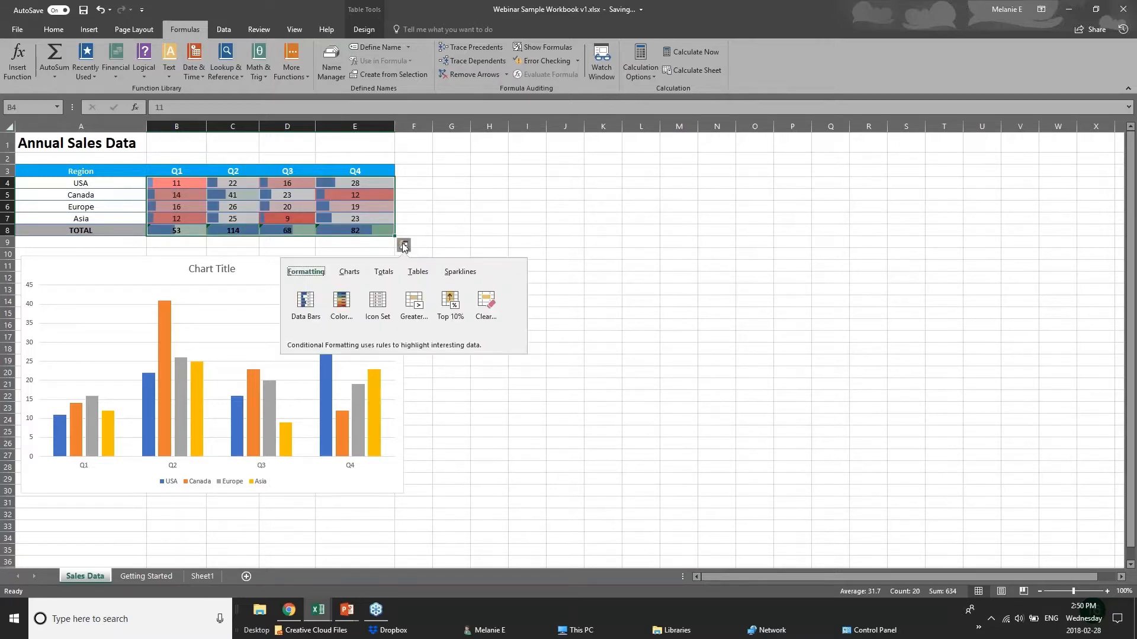
left_click(414, 312)
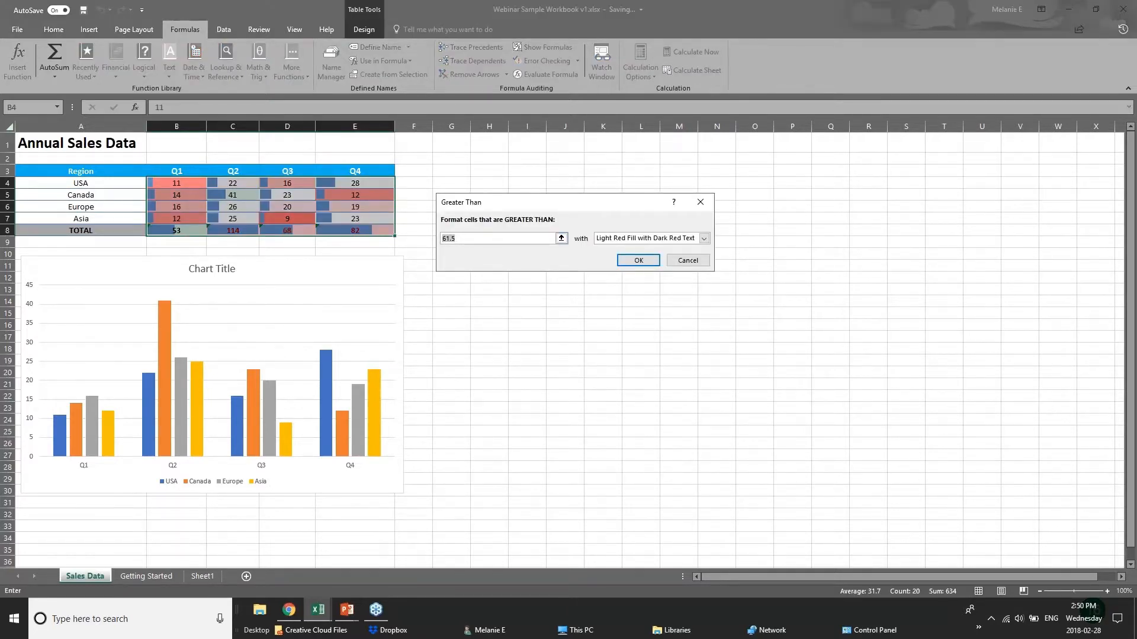
key("Return")
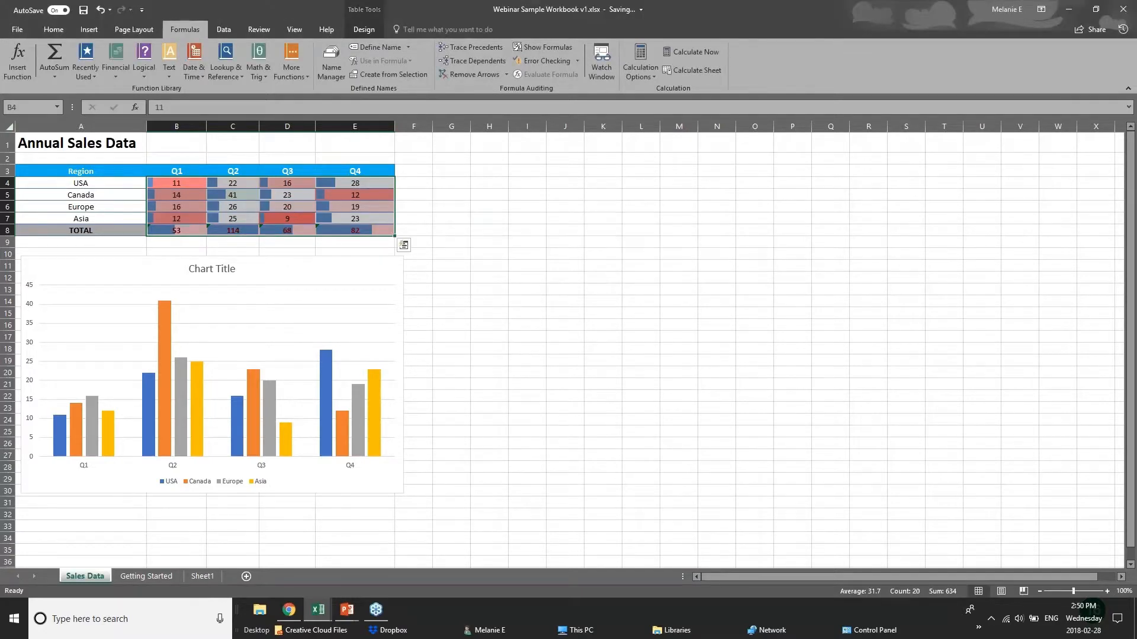
- Look through the recommended charts that Quick Analysis offers for the Annual Sales Data table
left_click(359, 267)
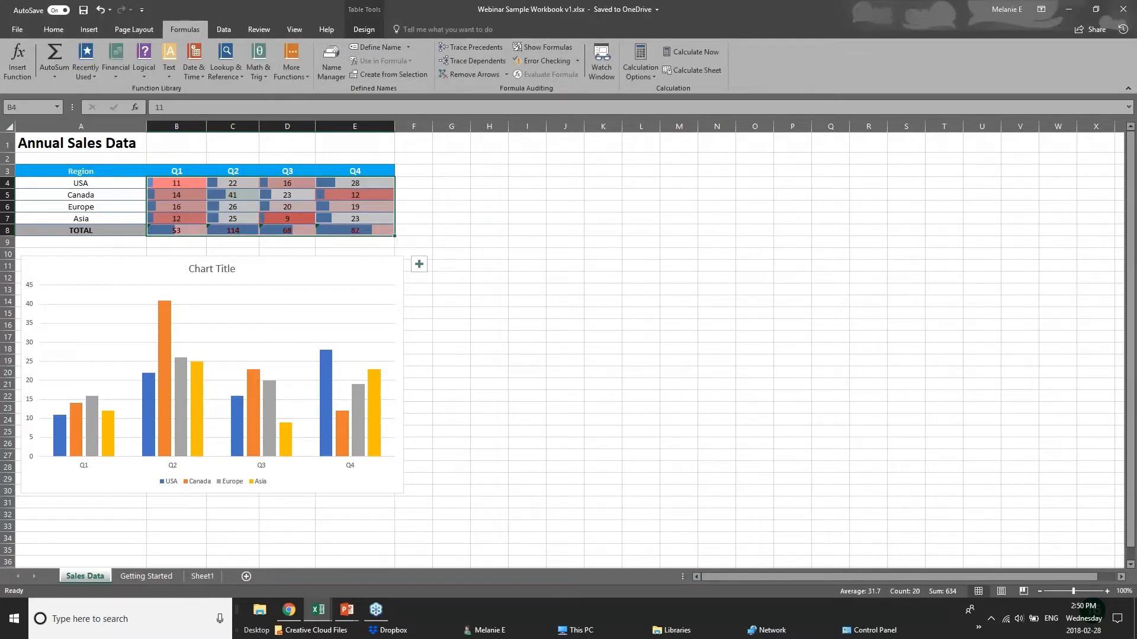
left_click(326, 232)
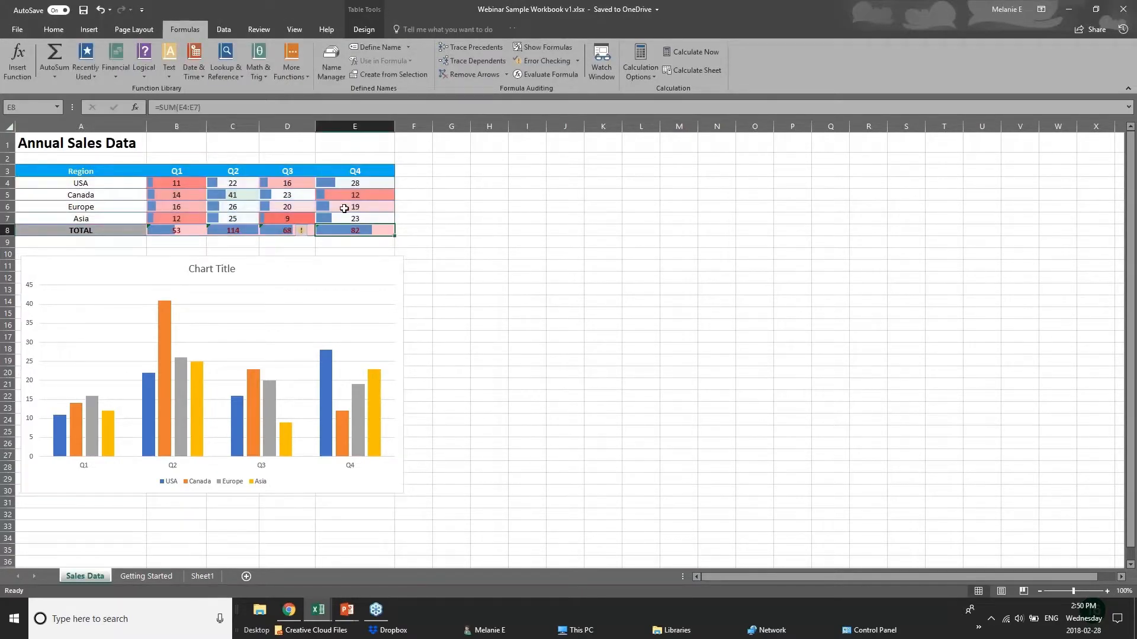
left_click_drag(59, 170, 361, 230)
left_click(404, 244)
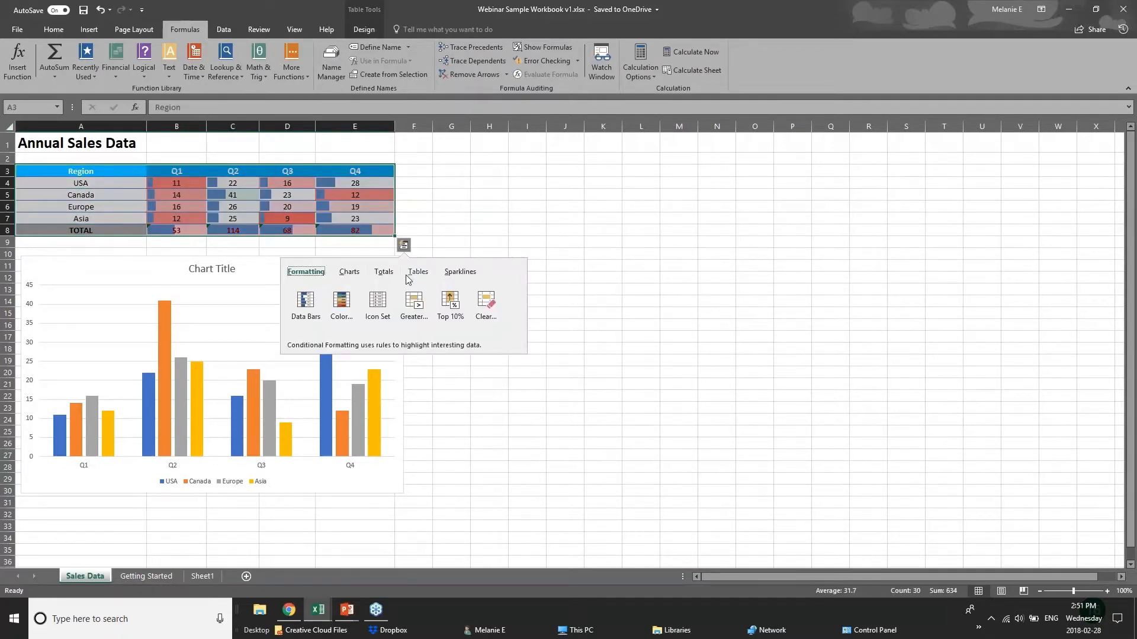
left_click(349, 271)
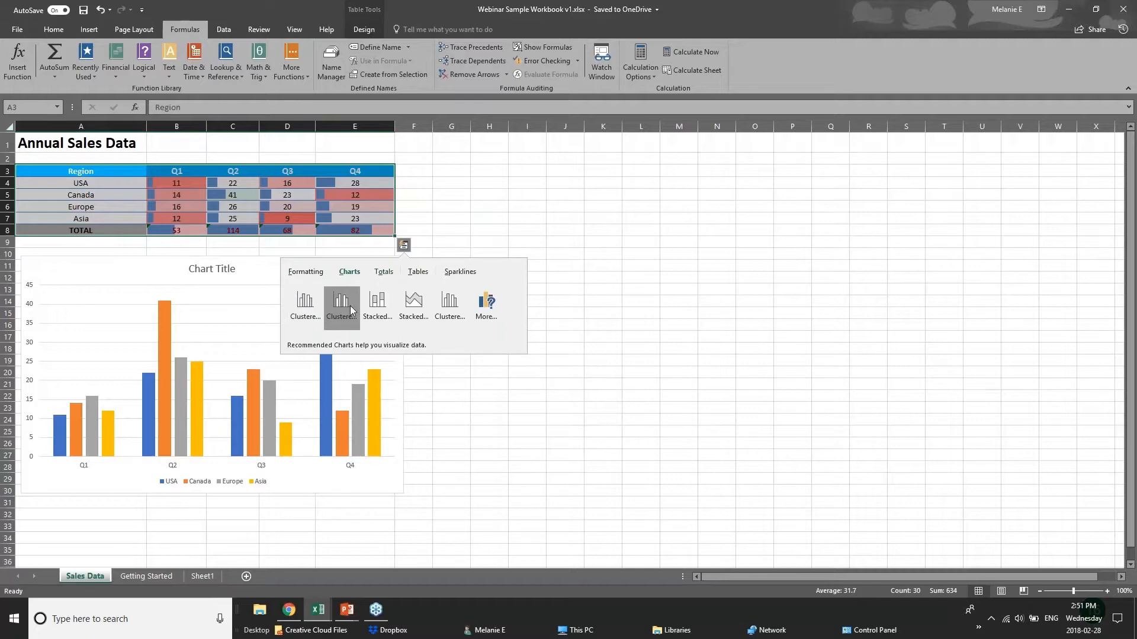
mouse_move(348, 306)
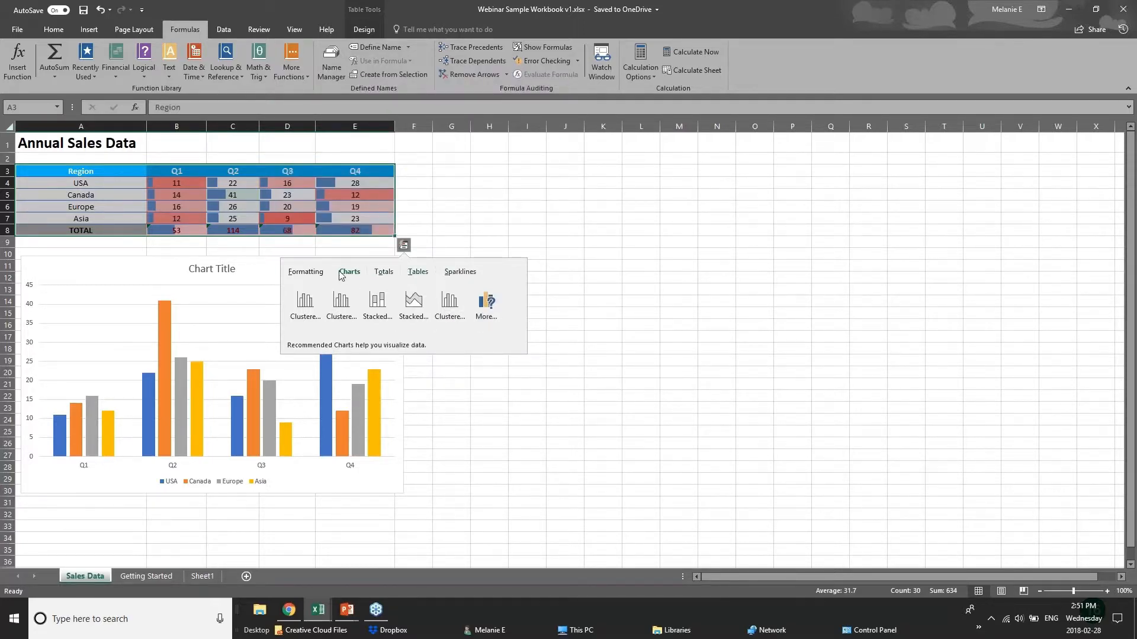
left_click(287, 172)
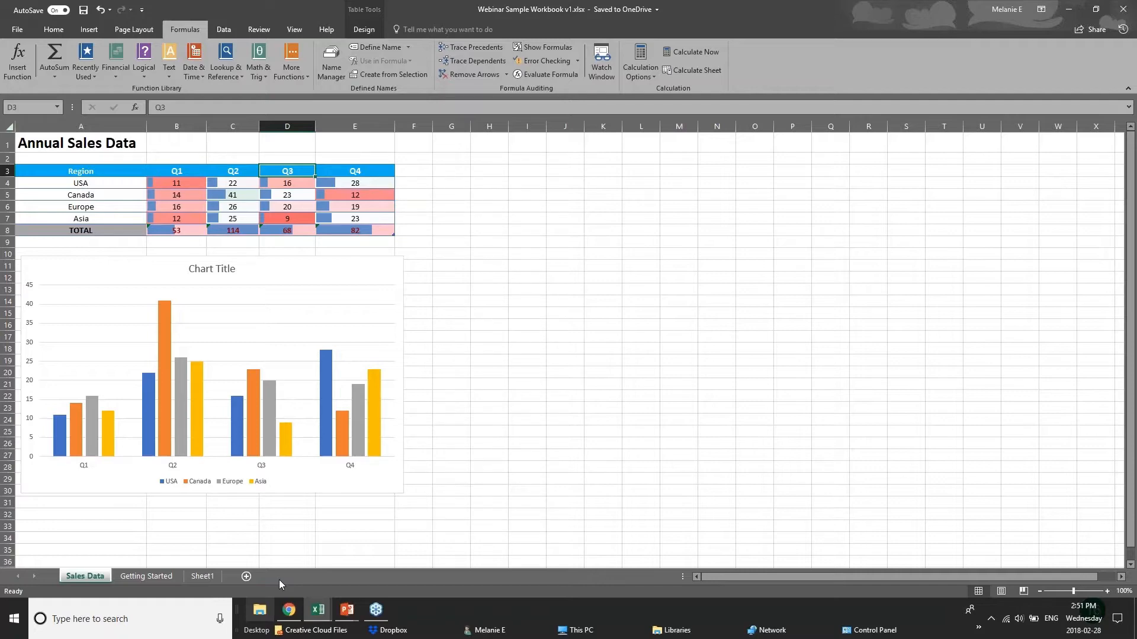
left_click_drag(89, 174, 287, 230)
left_click(413, 232)
- Show the New Charts slide in PowerPoint, and switch back to the 01 - Examples workbook in Excel
left_click(347, 610)
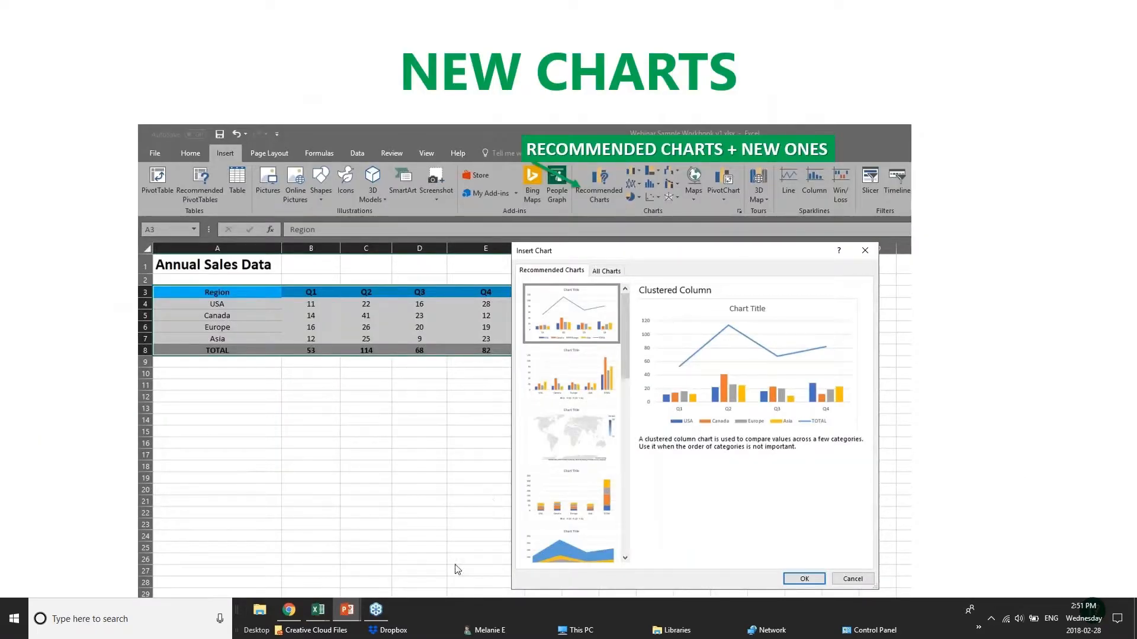
mouse_move(318, 611)
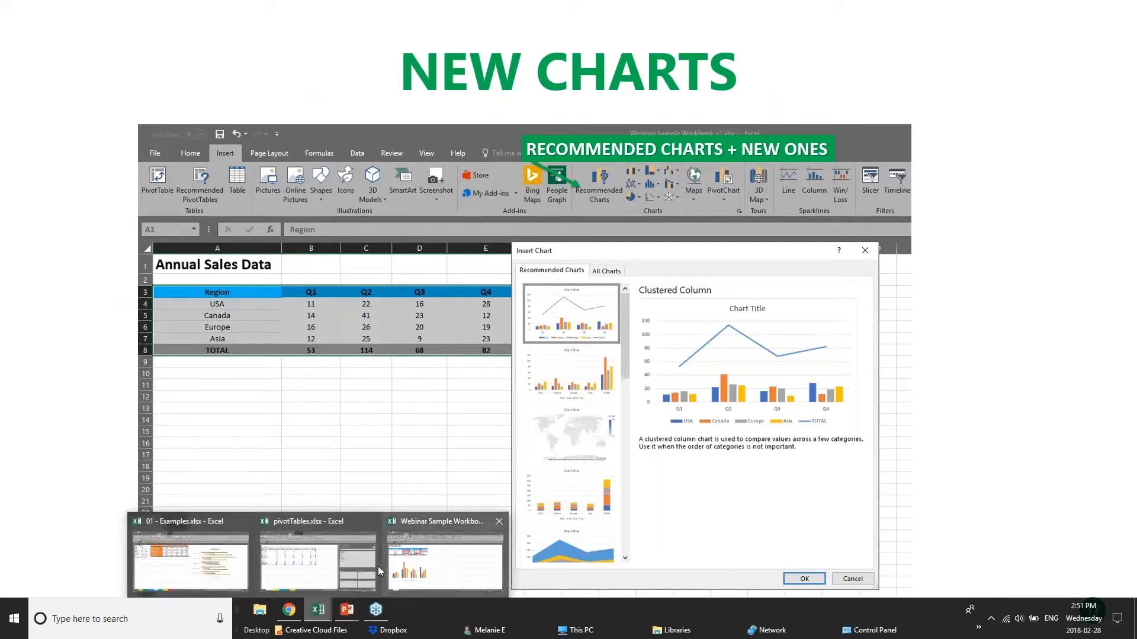
left_click(346, 567)
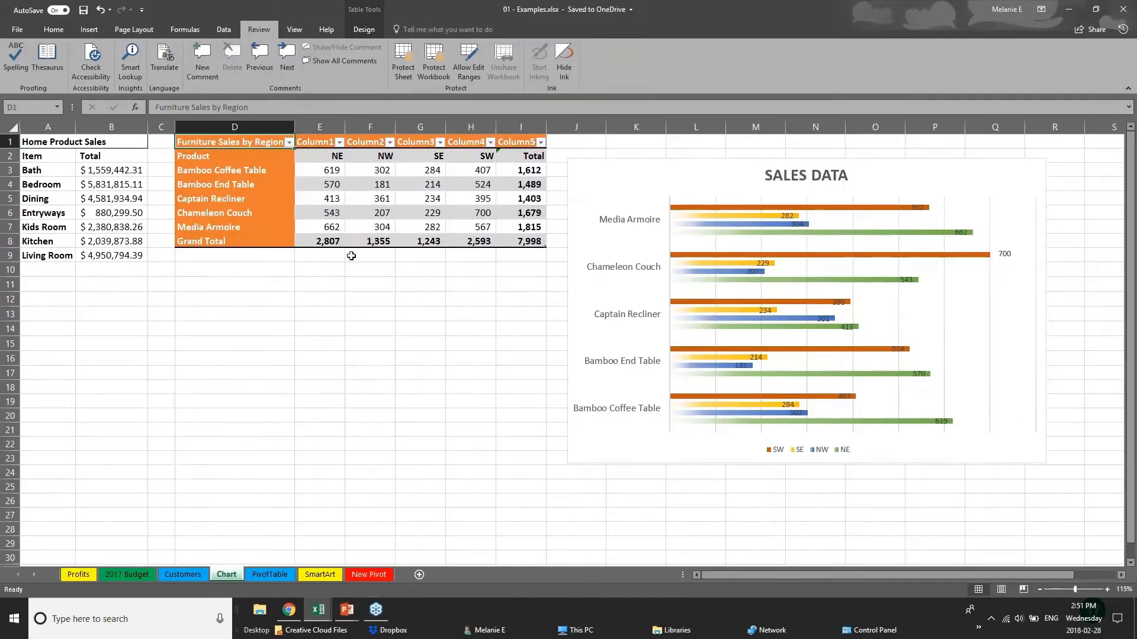
- Insert a treemap chart from the furniture sales figures in E3:I8 on the Chart sheet
left_click_drag(455, 312, 455, 302)
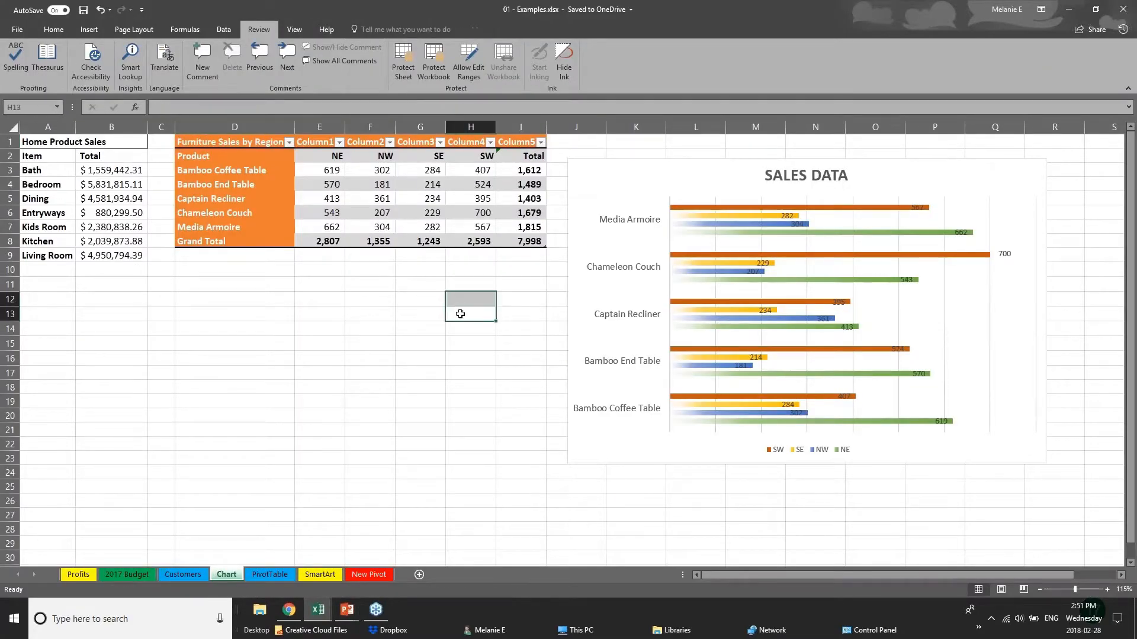
left_click(90, 28)
left_click(89, 187)
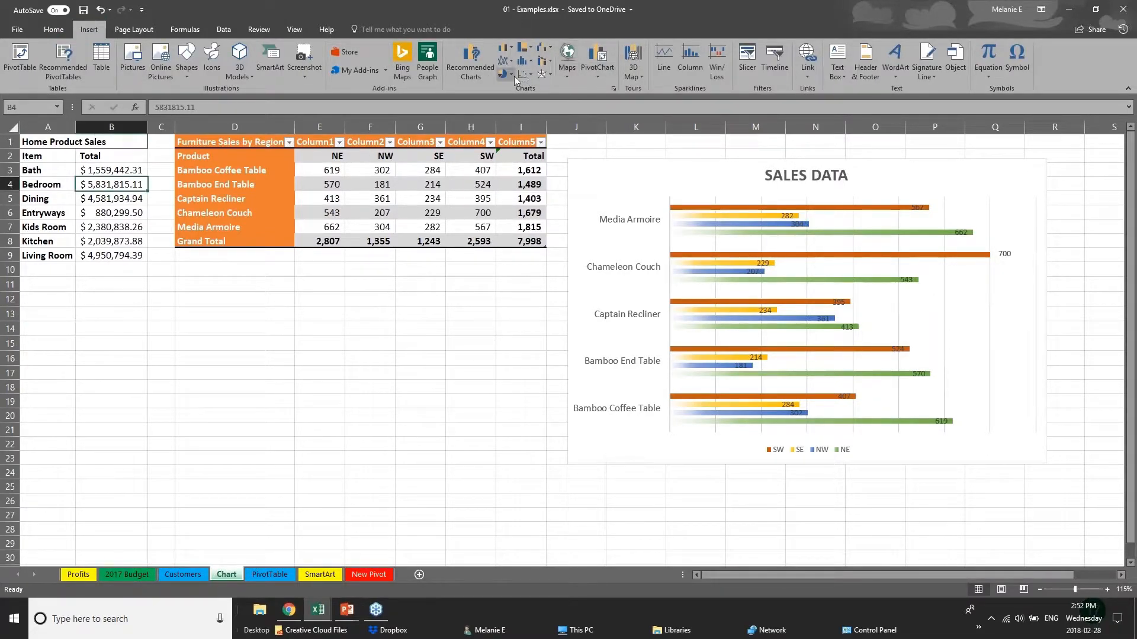
left_click(531, 50)
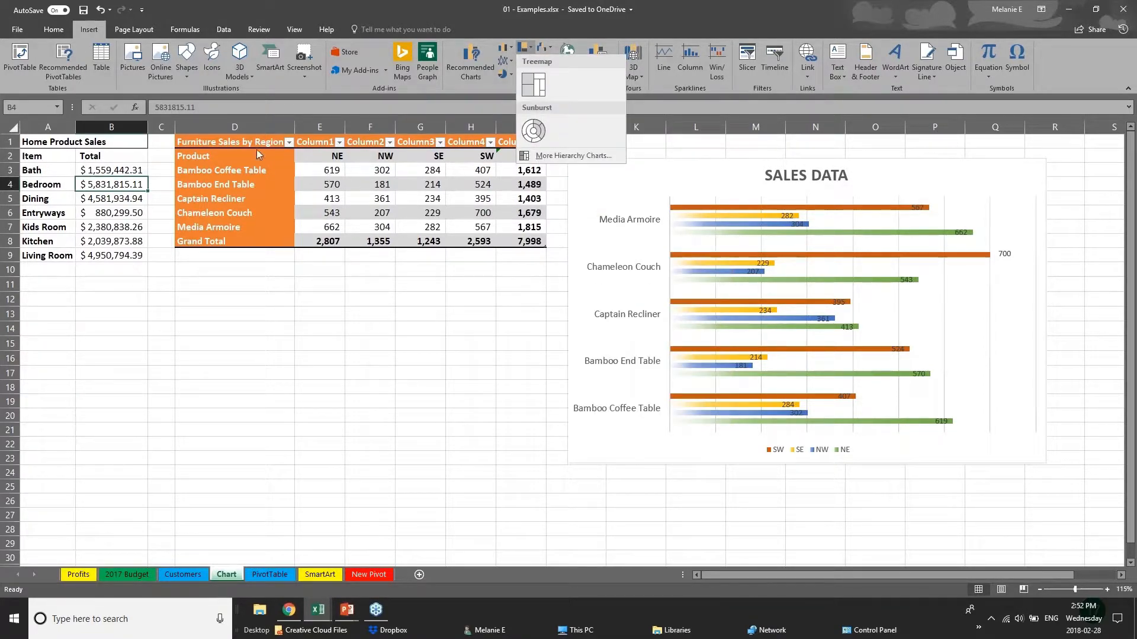
left_click(251, 143)
left_click_drag(251, 142, 542, 243)
double_click(327, 192)
left_click(321, 170)
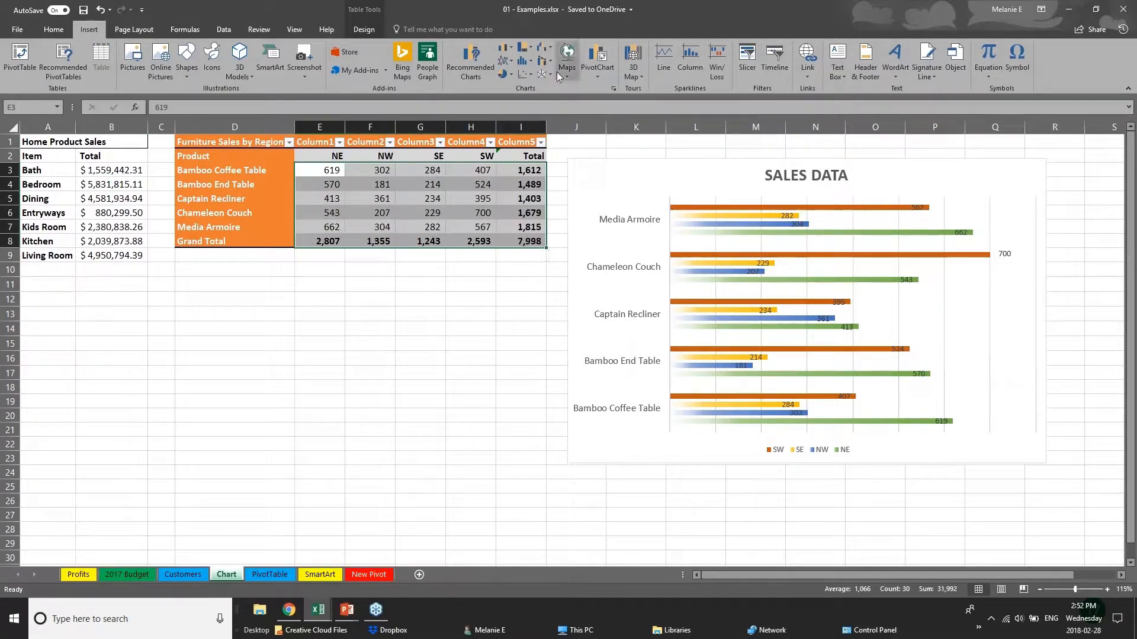
left_click(525, 48)
left_click(542, 88)
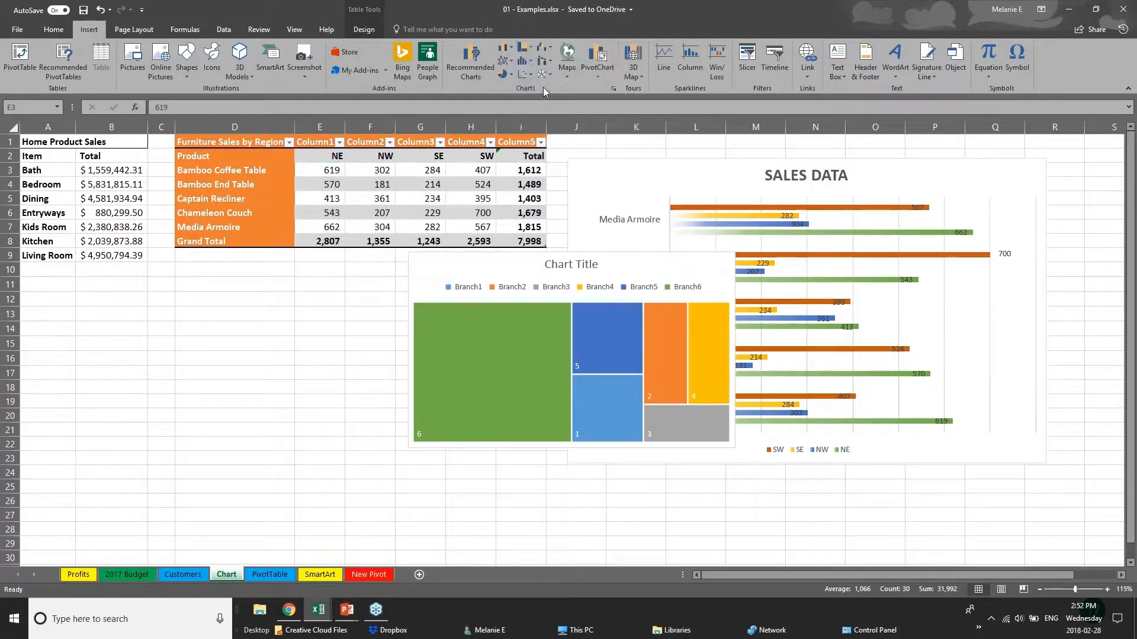
left_click(566, 472)
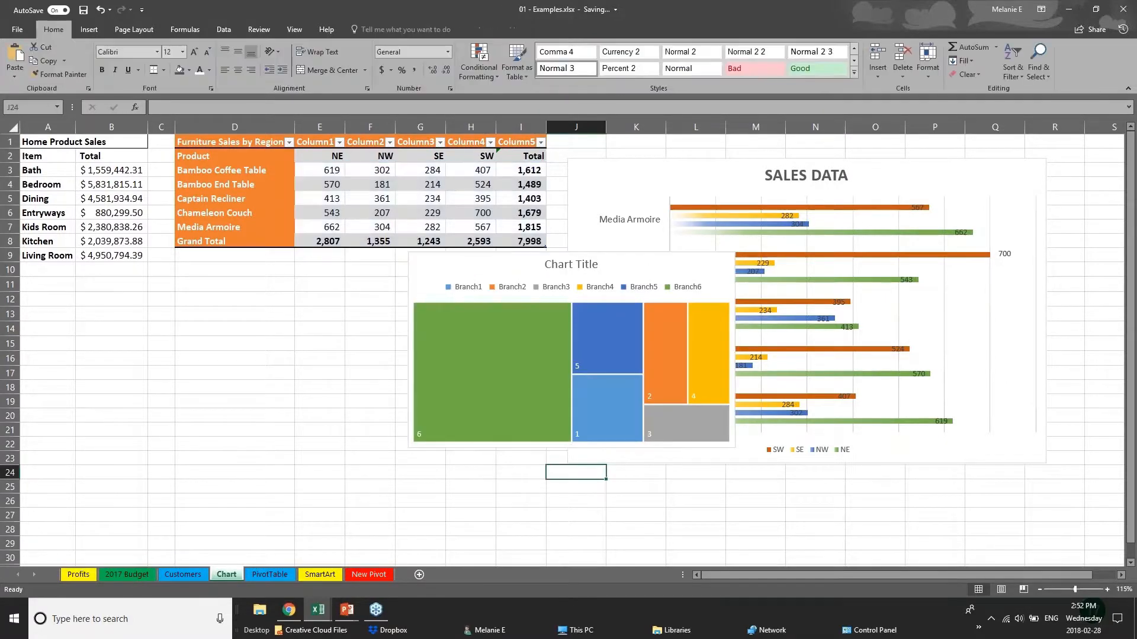
- Move the treemap chart into the empty area below the furniture sales table, clear of the SALES DATA chart
left_click(532, 313)
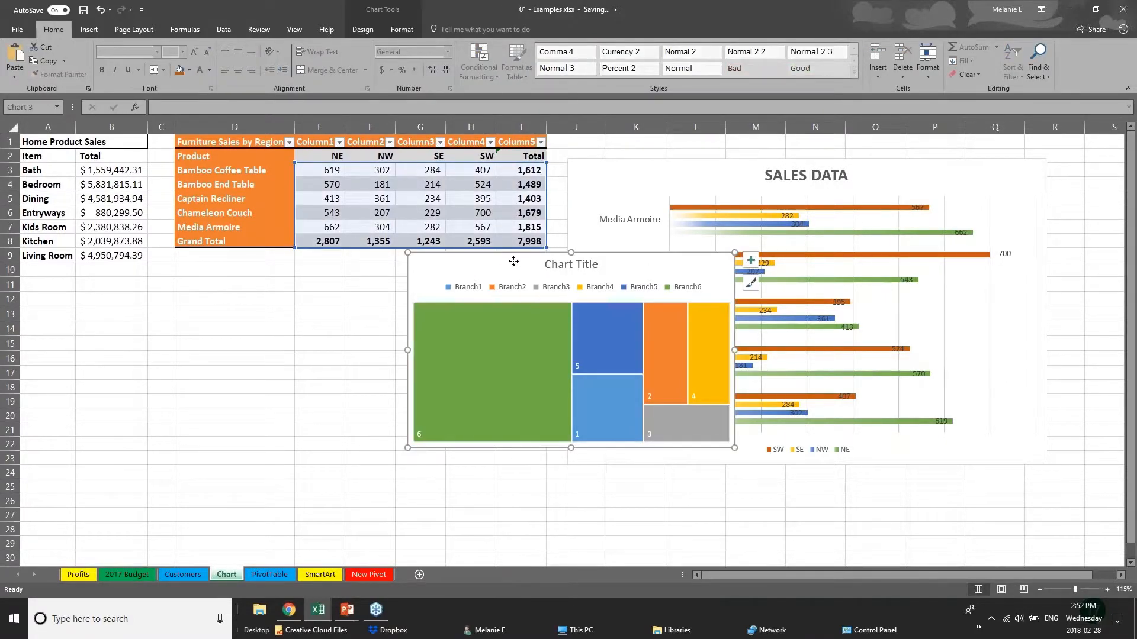
left_click_drag(513, 261, 289, 293)
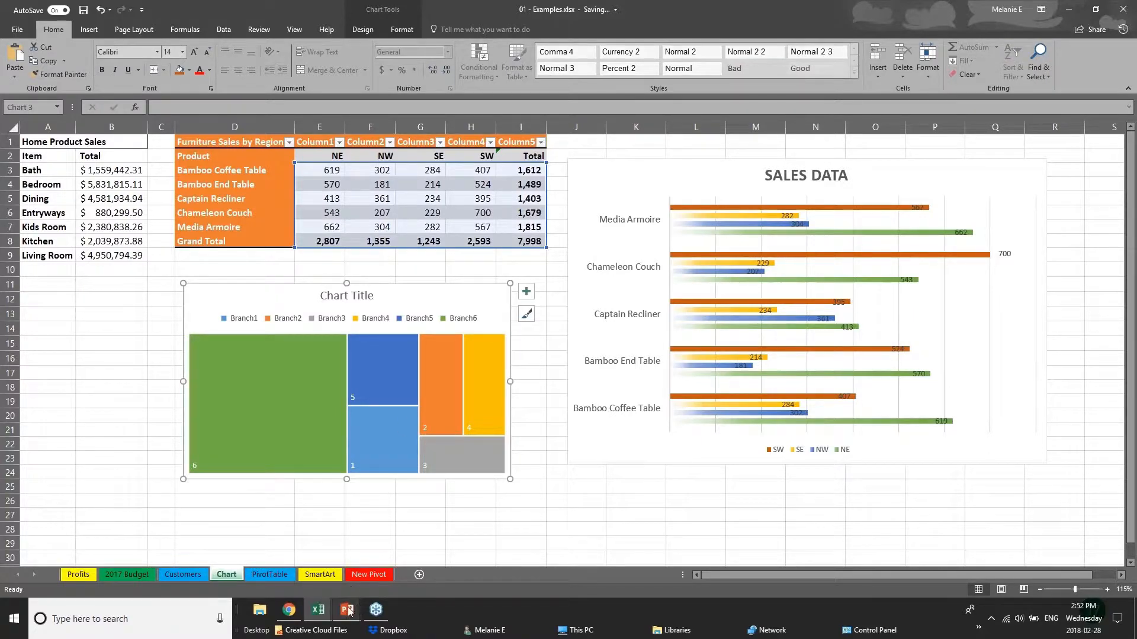
left_click(111, 402)
left_click(89, 29)
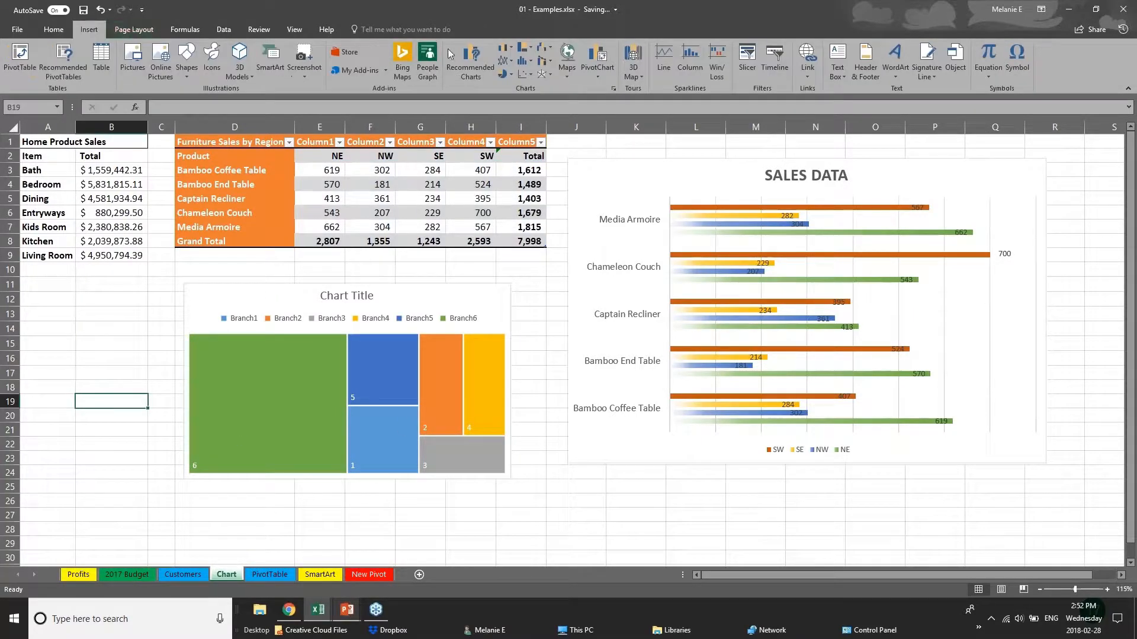
left_click(471, 62)
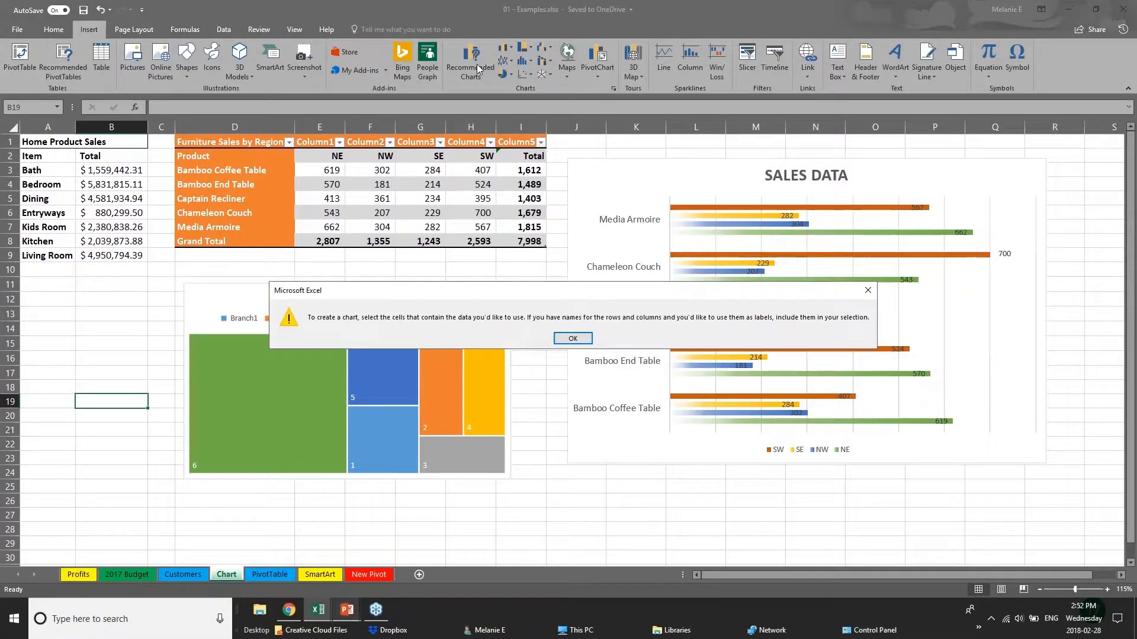
left_click(572, 339)
- Preview the Waterfall, Treemap, Box & Whisker and Sunburst chart types for the furniture sales figures in E3:I8
left_click(373, 225)
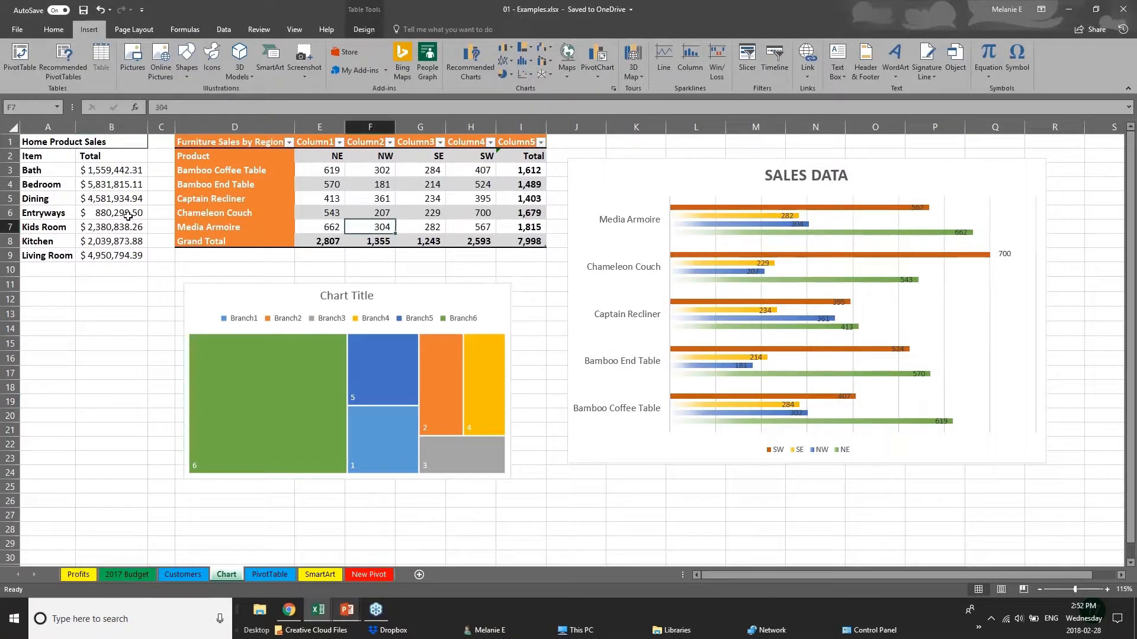
left_click_drag(325, 173, 374, 172)
left_click_drag(440, 187, 530, 240)
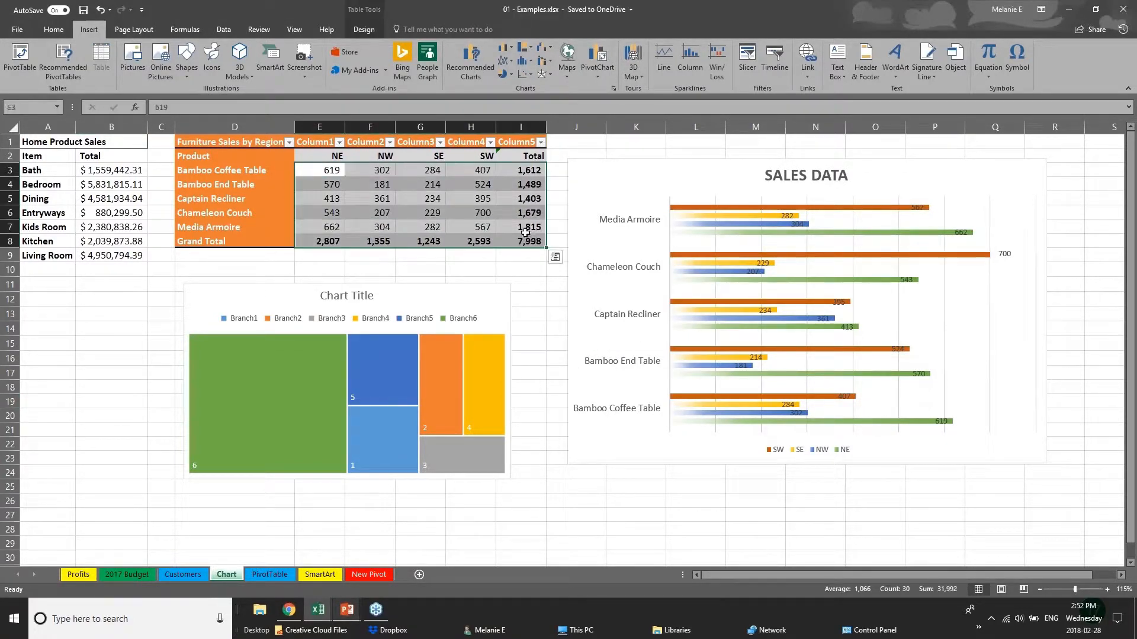
left_click(470, 62)
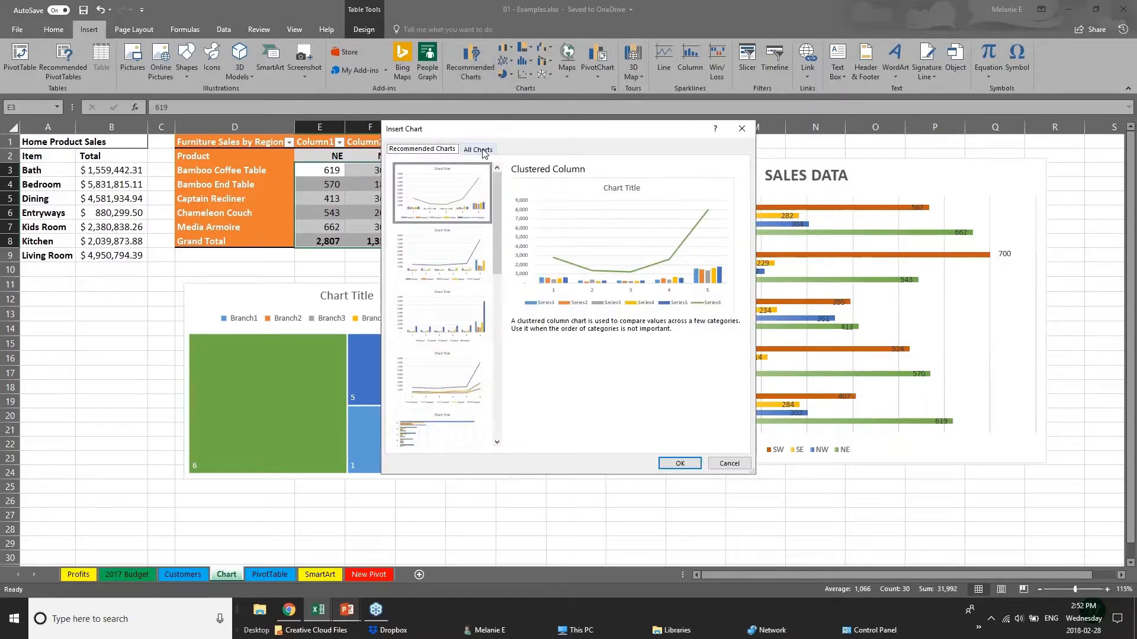
left_click(478, 149)
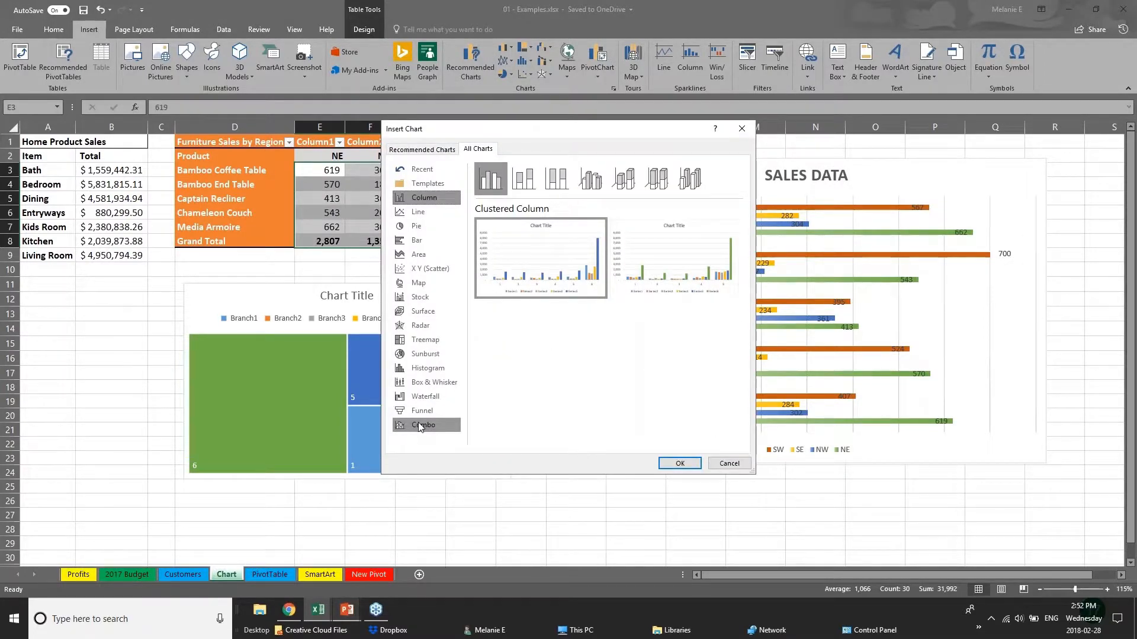
left_click(425, 400)
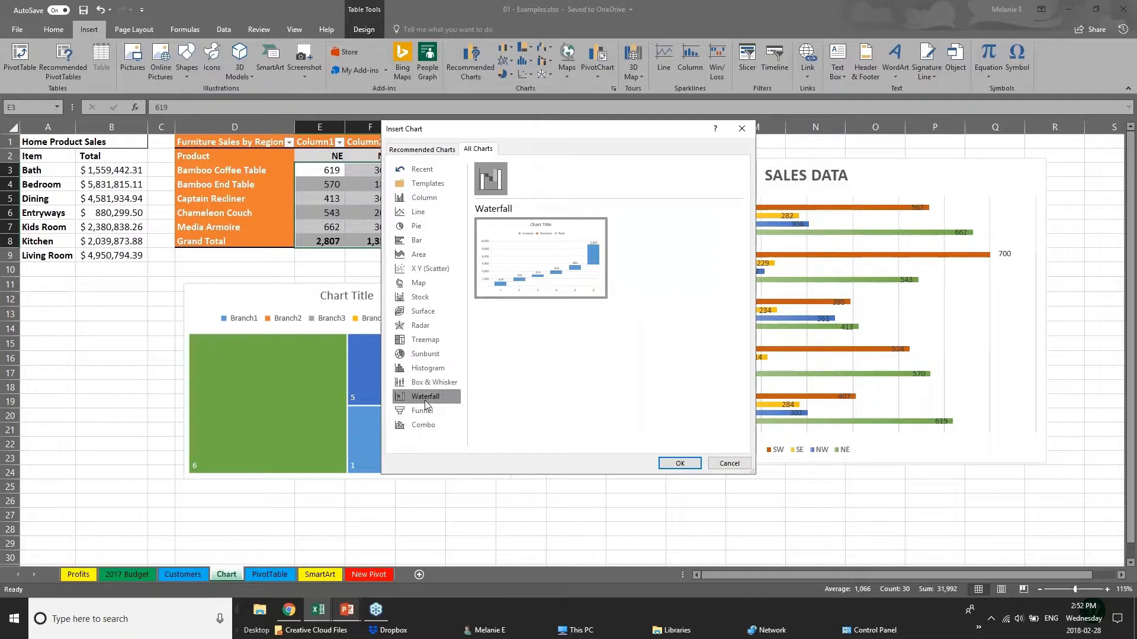
left_click(422, 341)
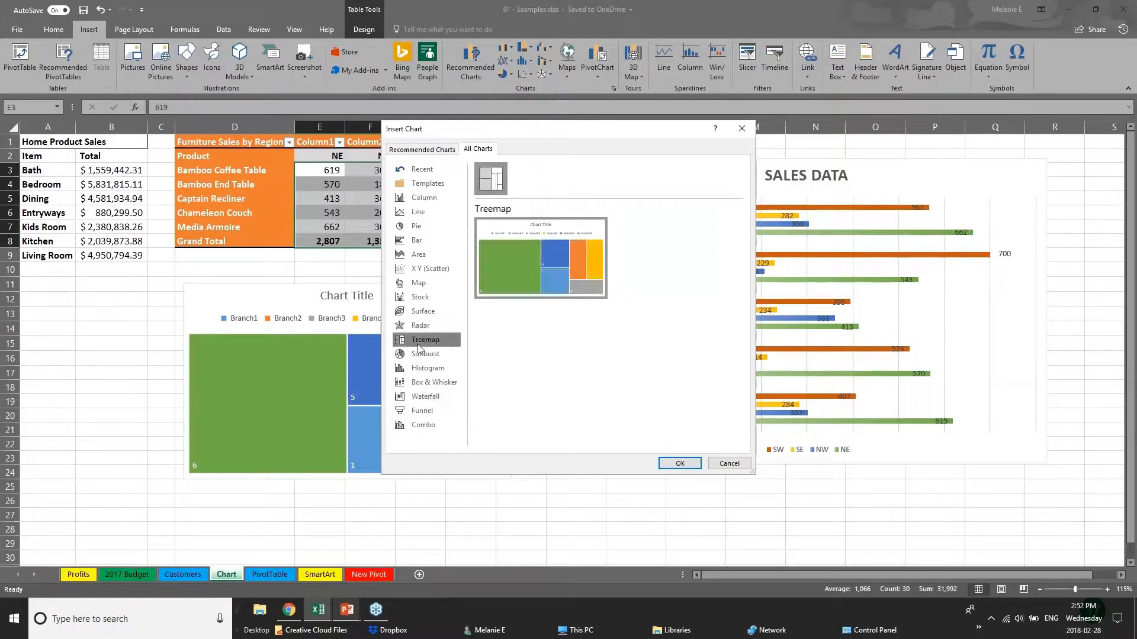
left_click(443, 386)
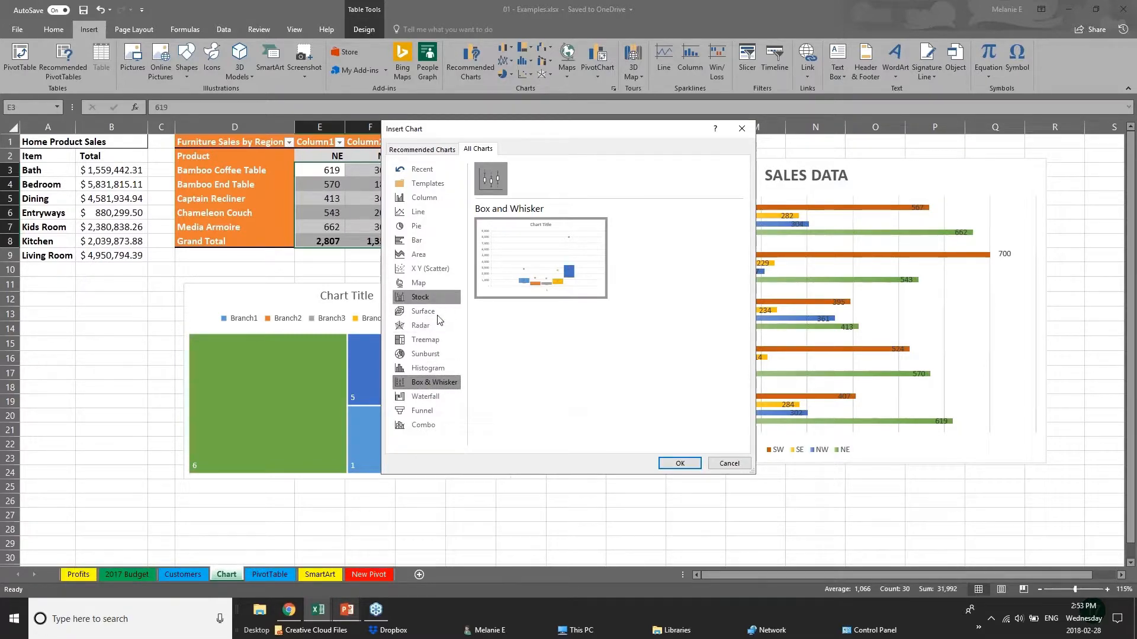
left_click(442, 353)
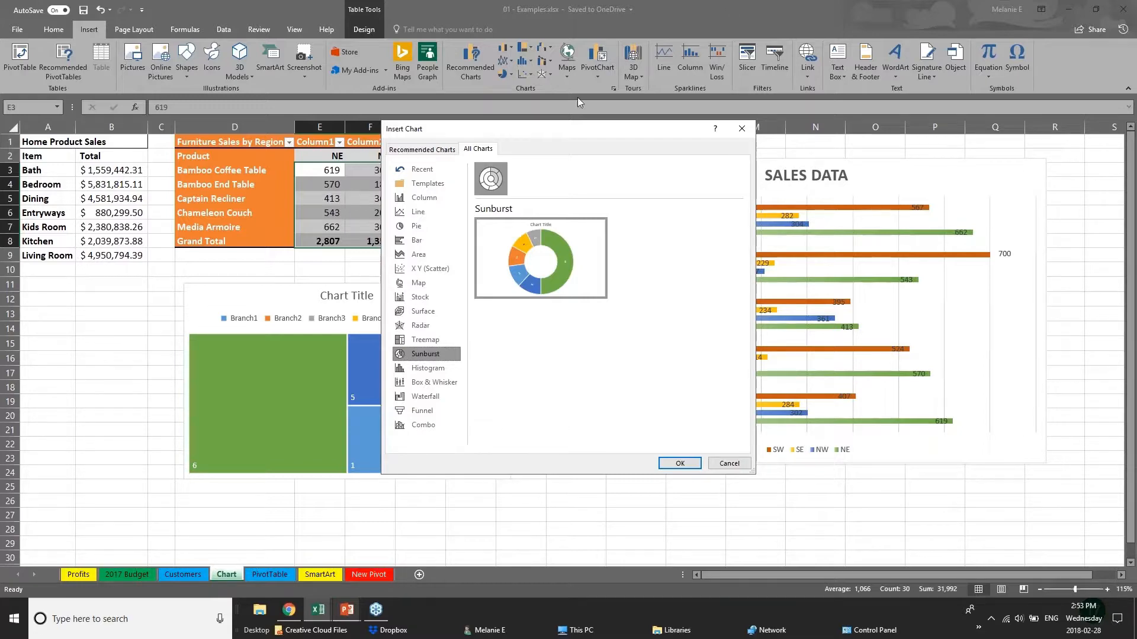
- Look through the recommended column and line charts for the furniture sales figures, and leave without inserting one
left_click(414, 149)
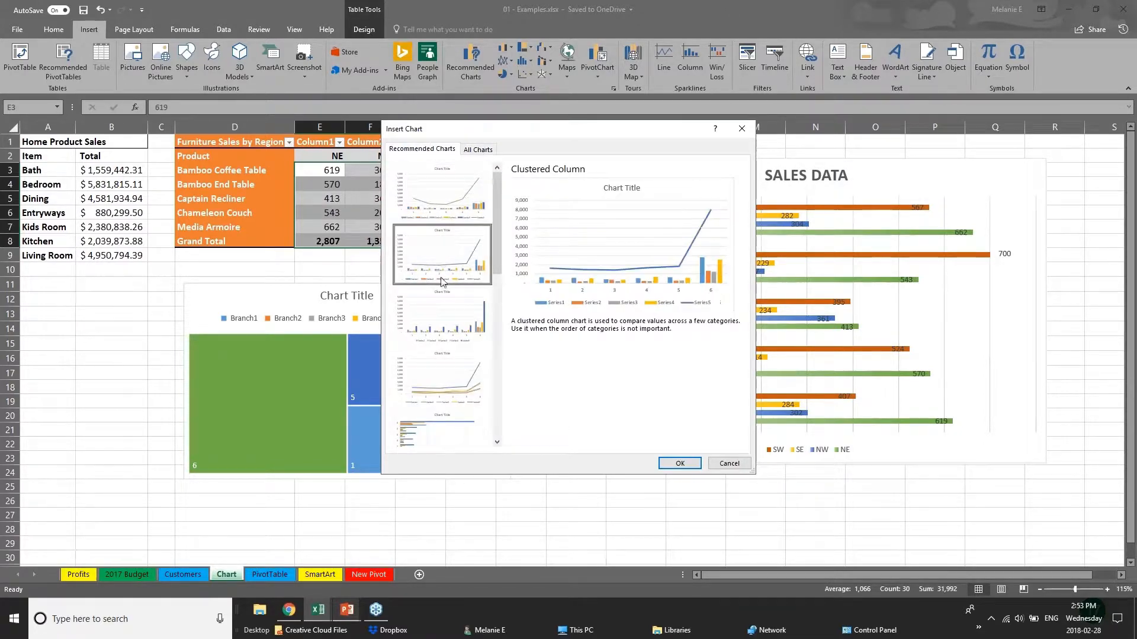
left_click(441, 335)
left_click(444, 377)
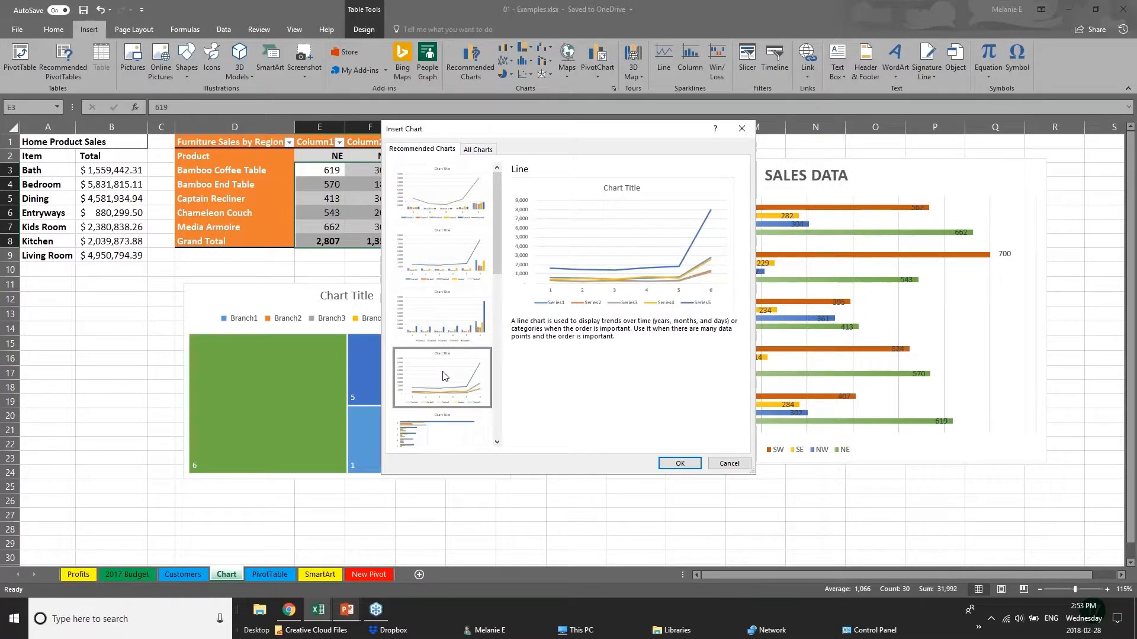
left_click(728, 464)
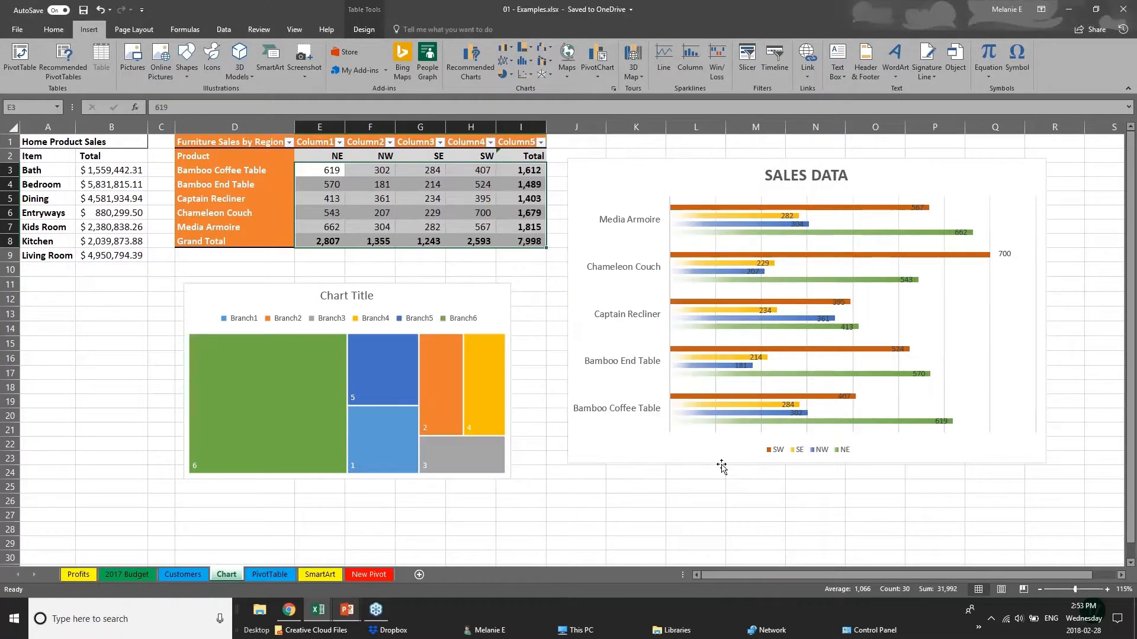
- Switch to the PowerPoint slide show and advance from New Charts to the 3D Power Maps slide
left_click(347, 610)
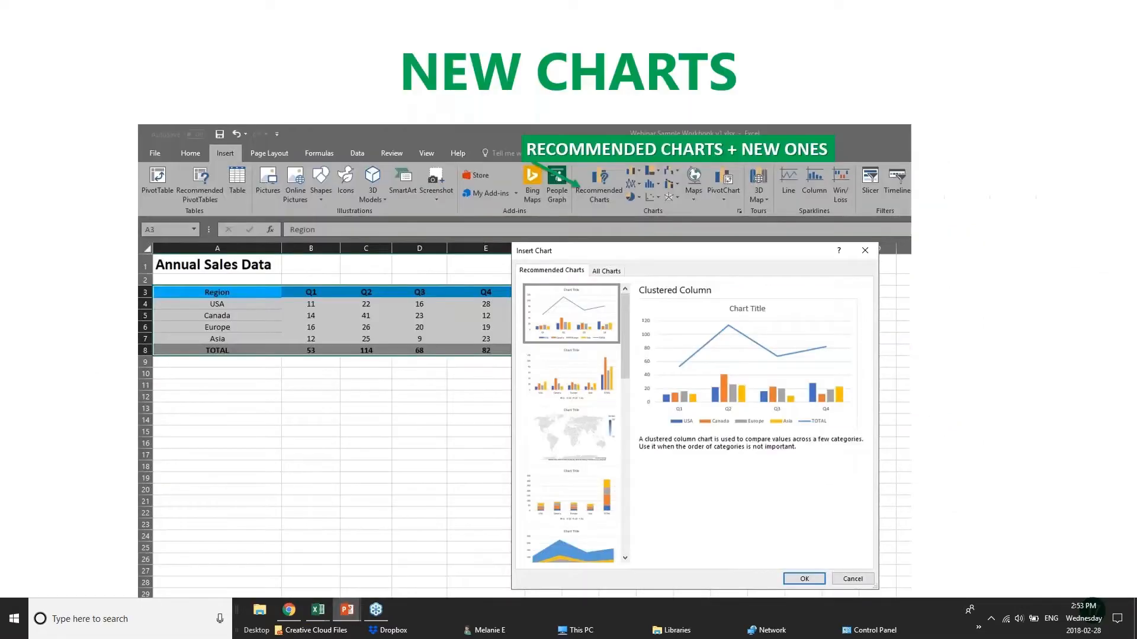
key("Right")
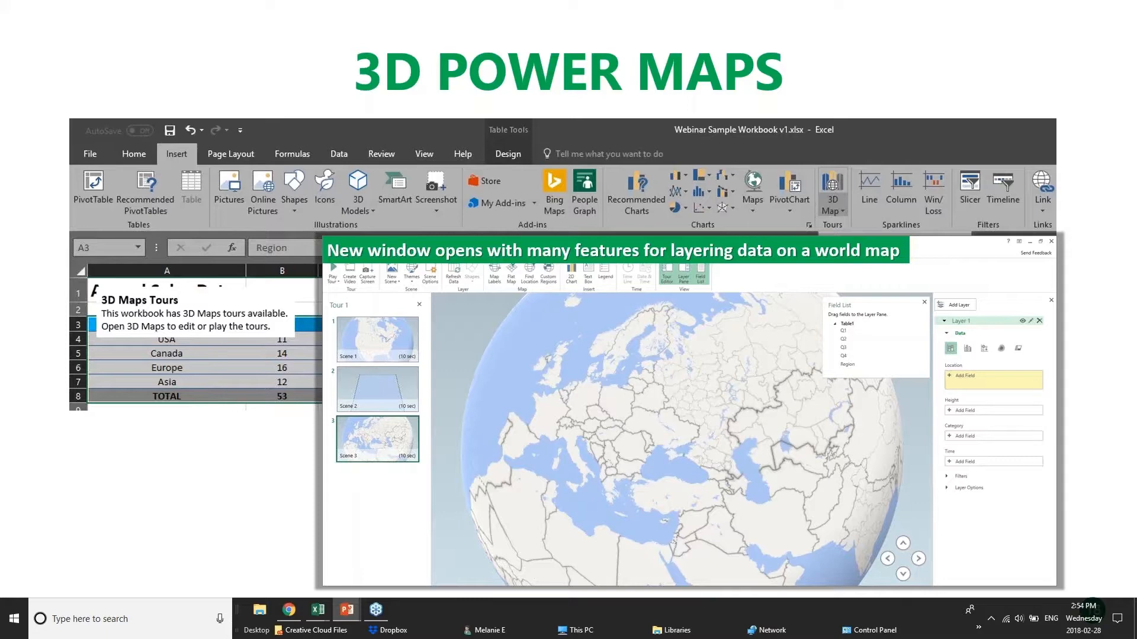
- Switch to the 01 - Examples.xlsx workbook and point out the 3D Map command
left_click(196, 573)
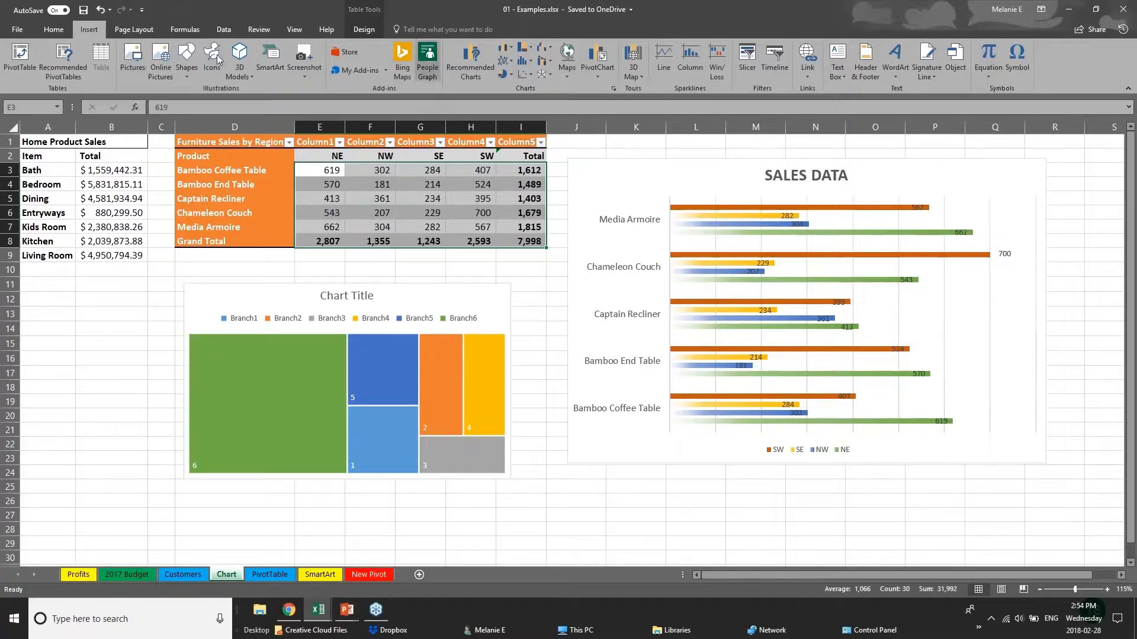
left_click(641, 76)
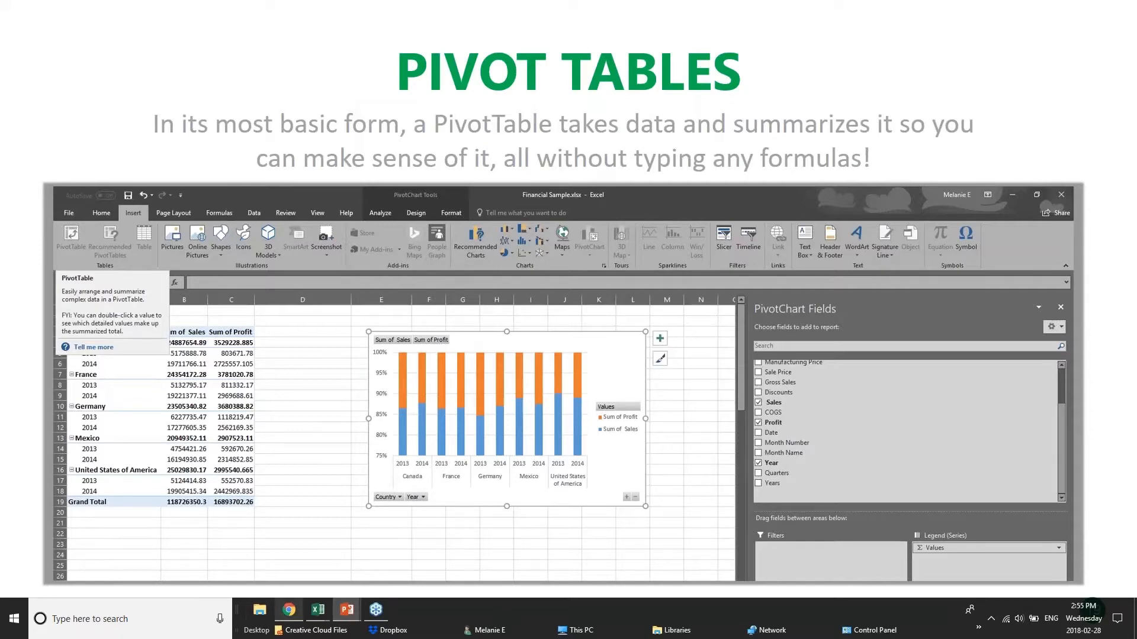
- Switch to the pivotTables.xlsx workbook and look through its DateGrouping, OtherGrouping and Slicers sheets
mouse_move(318, 610)
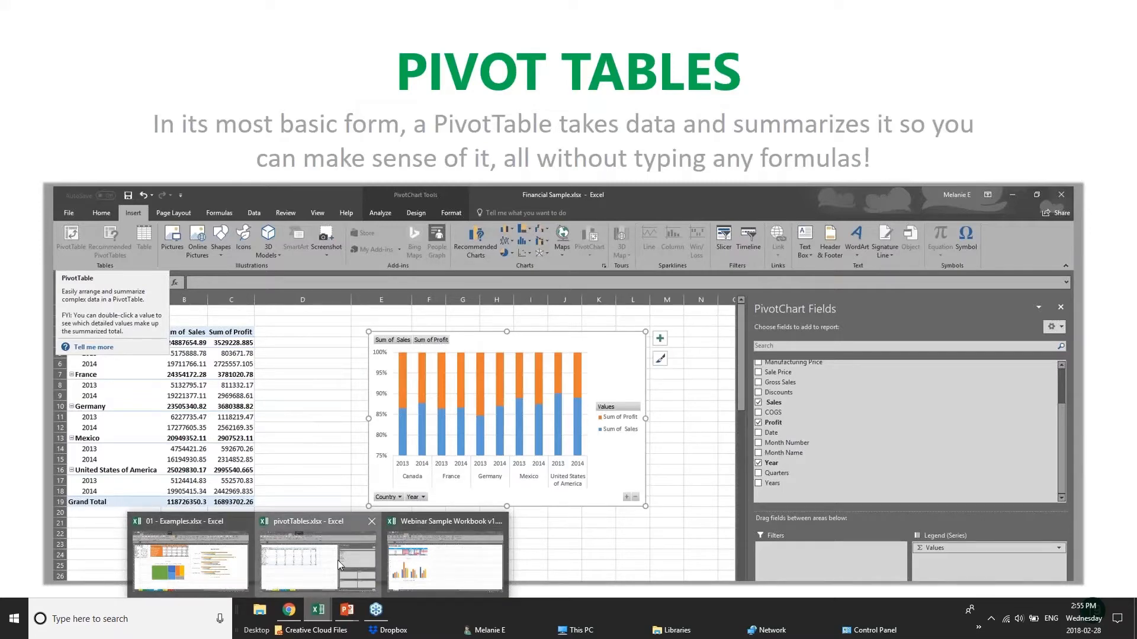
left_click(338, 560)
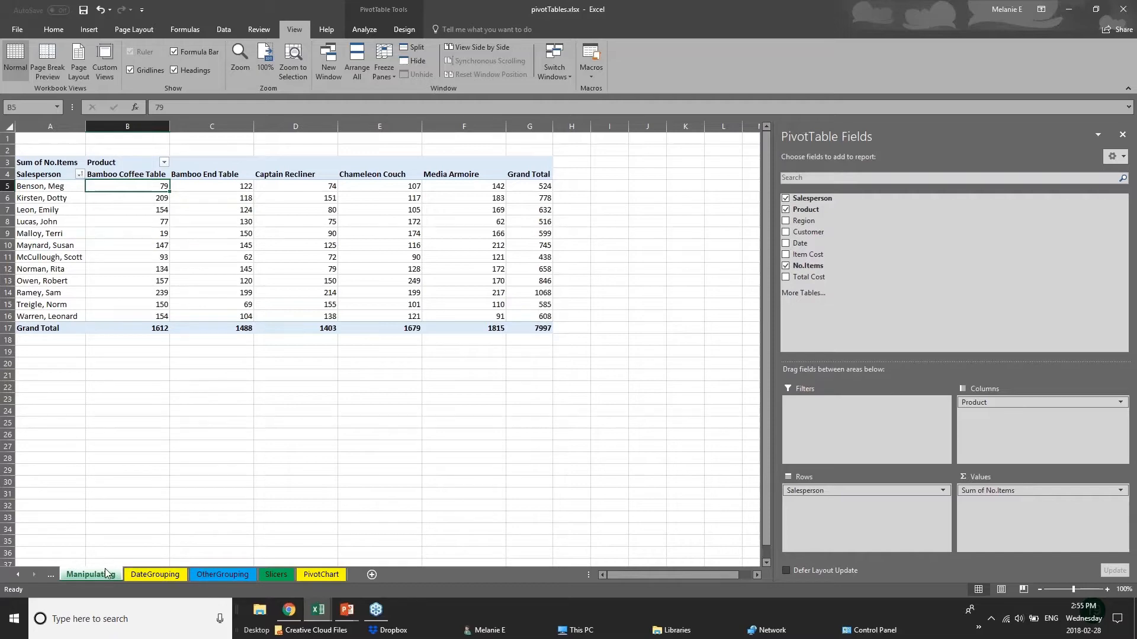
left_click(175, 576)
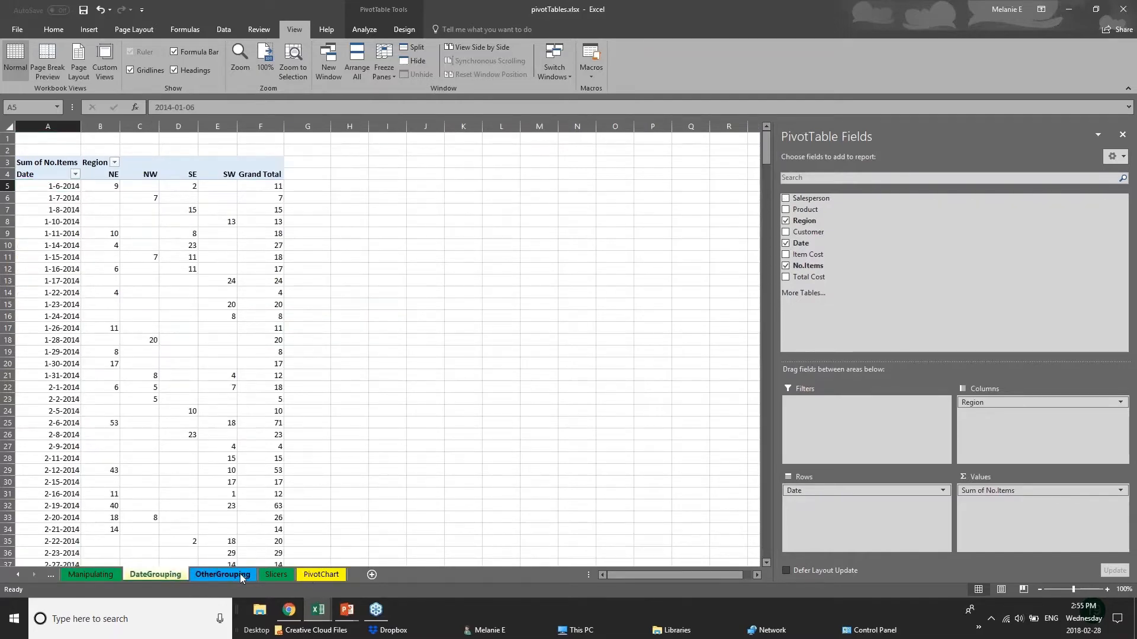
left_click(223, 575)
left_click(279, 575)
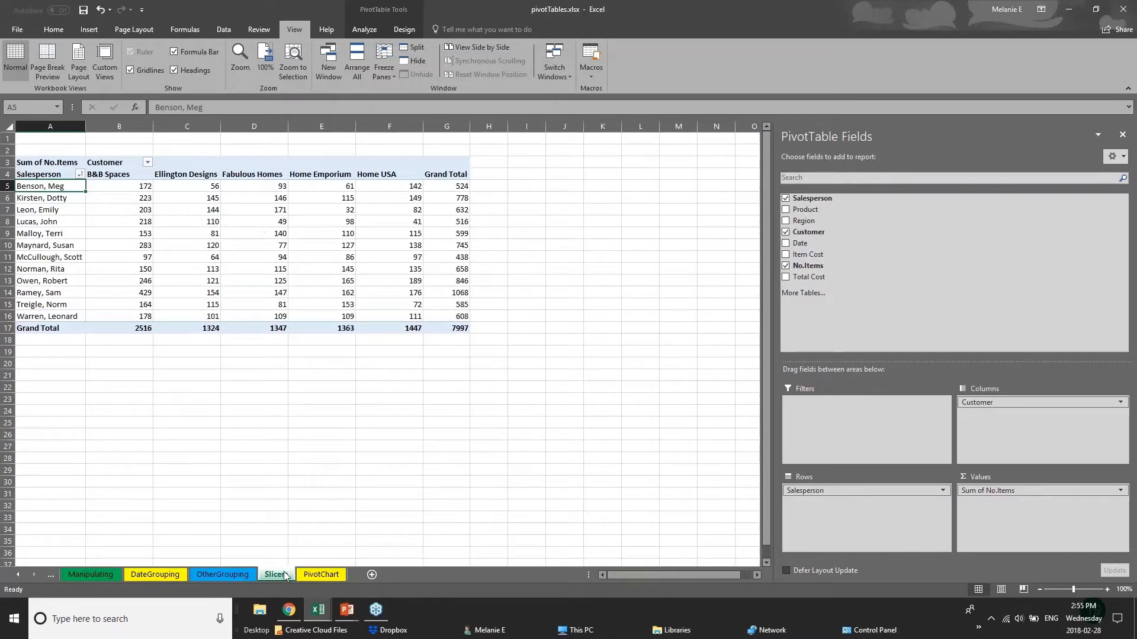
- Close the PivotTable Fields pane on the Slicers sheet and select the whole pivot table
left_click(1121, 10)
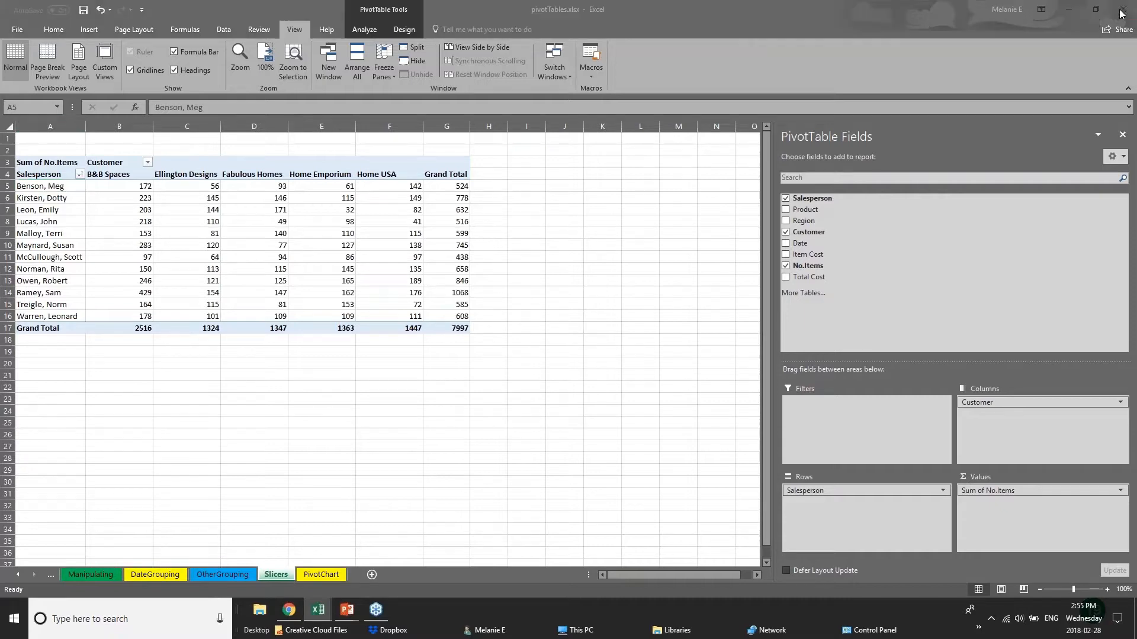
left_click(1123, 137)
left_click(124, 317)
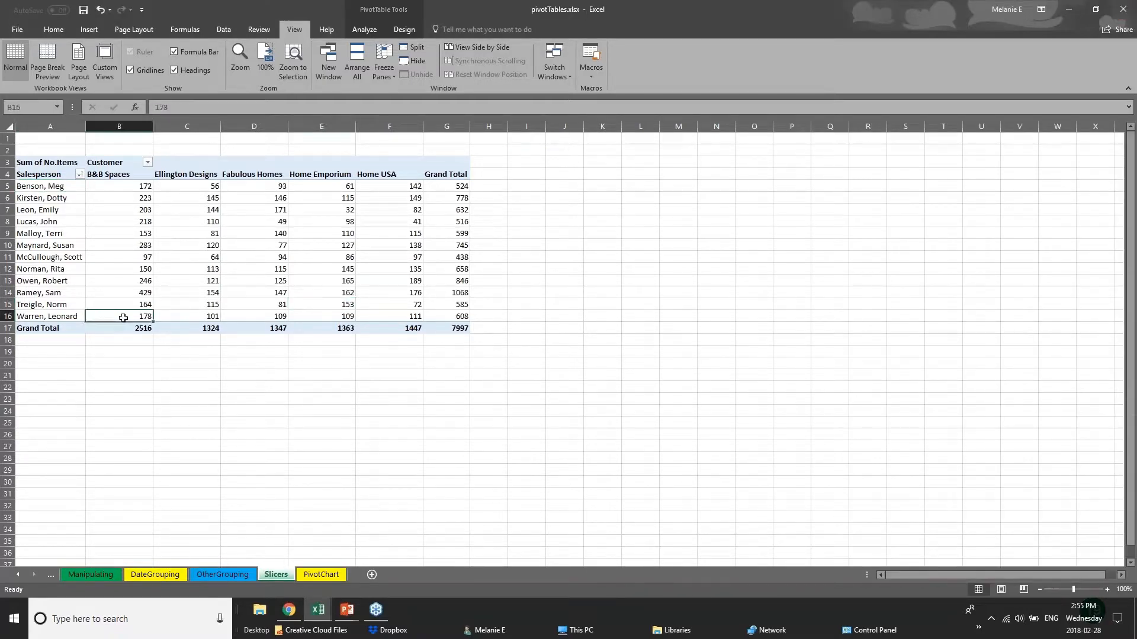
left_click(43, 155)
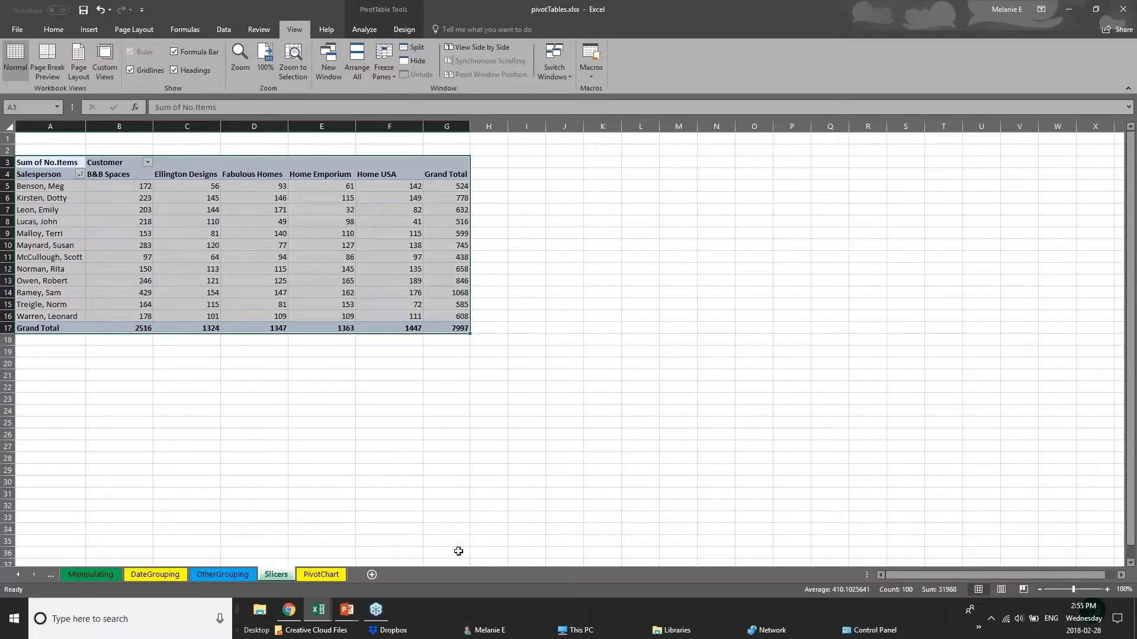
- Show the Pivot Tables slide in the PowerPoint slide show, and return to the pivotTables.xlsx workbook
left_click(348, 612)
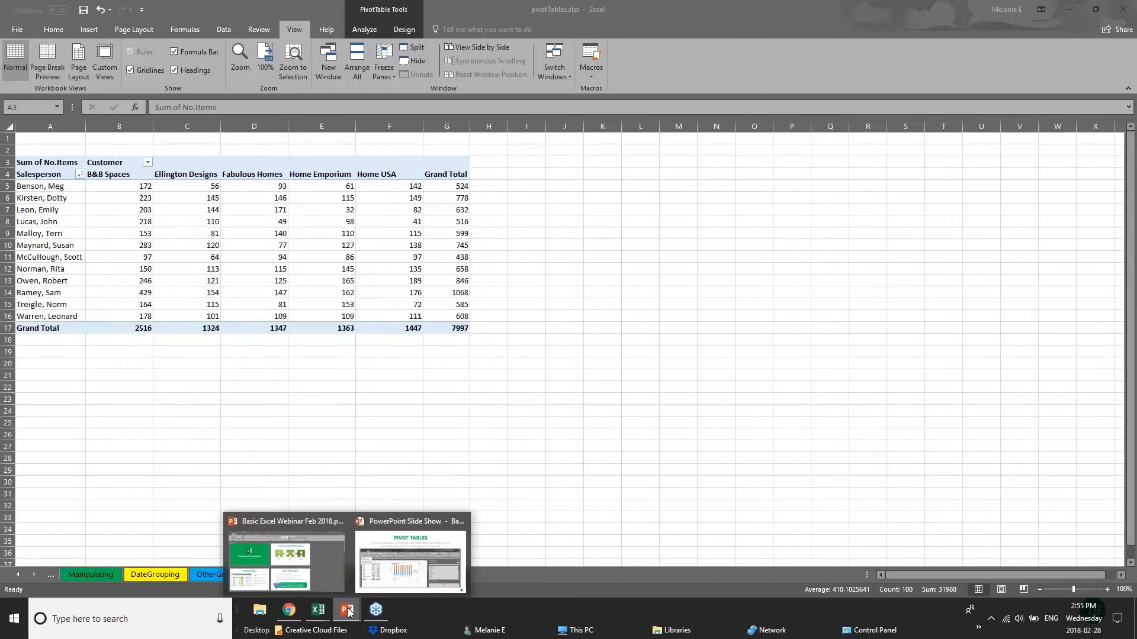
left_click(379, 567)
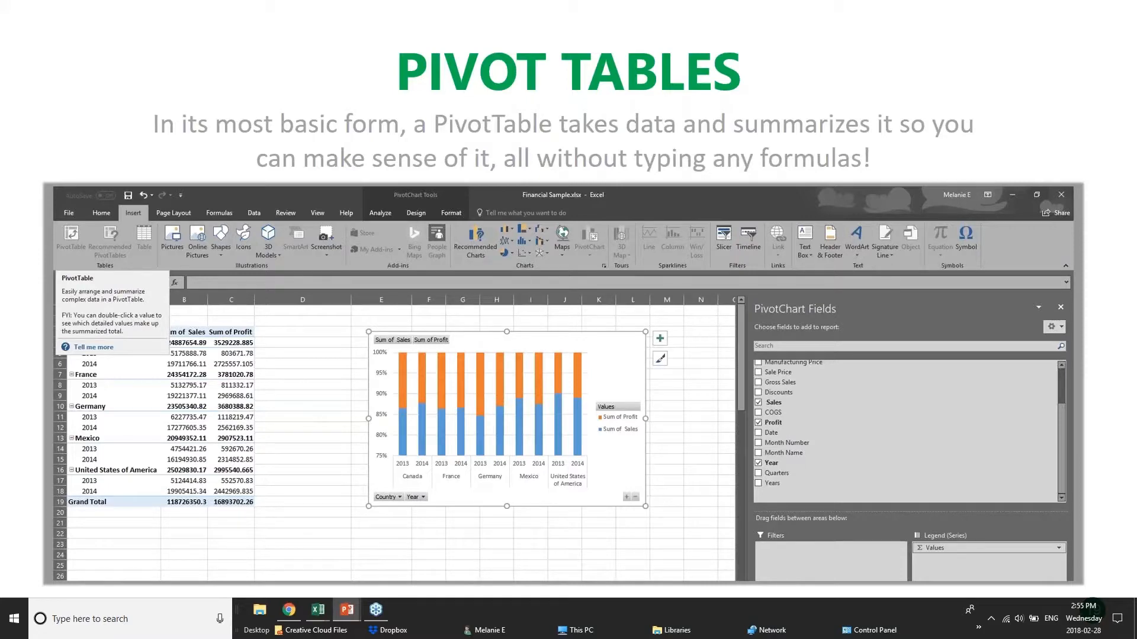
mouse_move(318, 610)
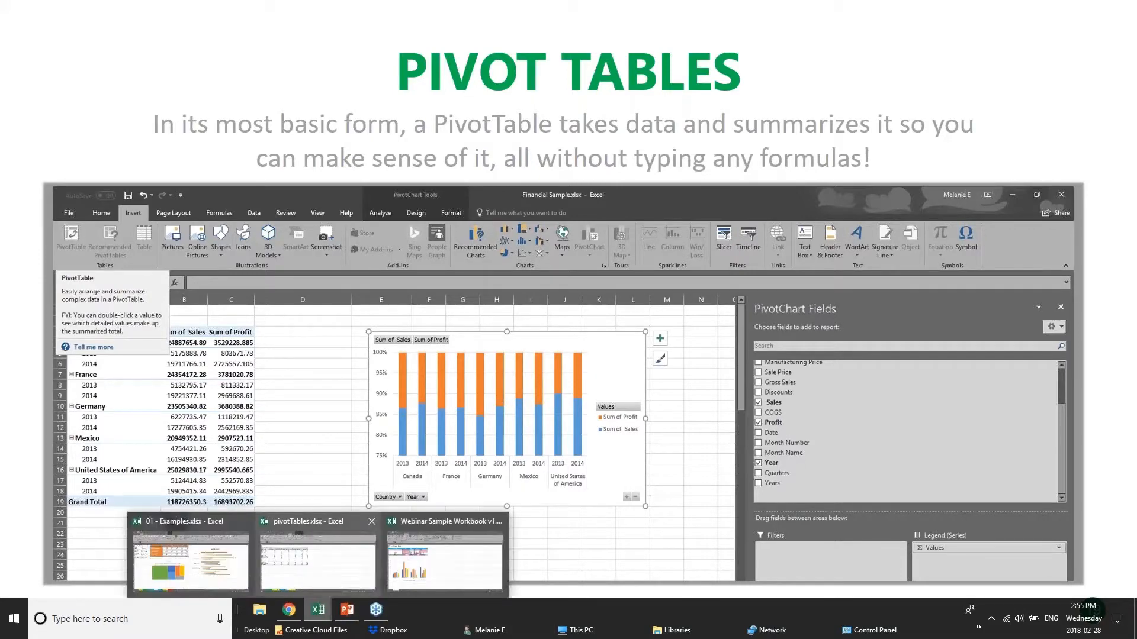
left_click(324, 566)
- Highlight salesperson rows and the Ellington Designs column in the pivot table to examine its layout
left_click(132, 198)
left_click_drag(29, 187, 203, 188)
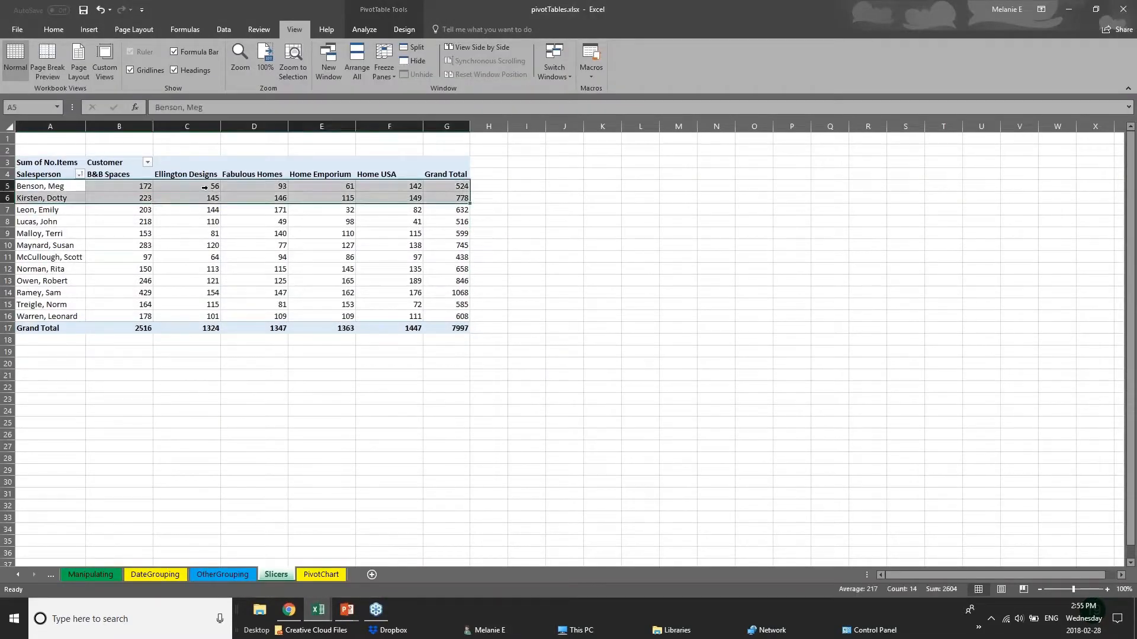
left_click(490, 186)
left_click_drag(83, 209, 140, 220)
left_click_drag(188, 176, 190, 329)
left_click(190, 330)
left_click(247, 366)
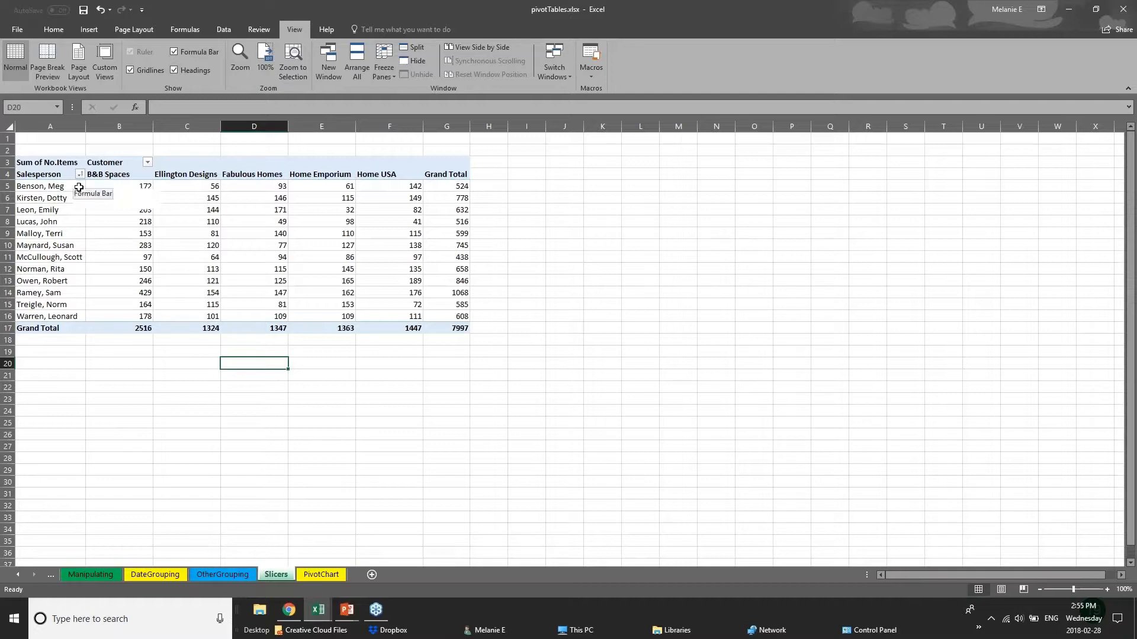
- Glance at the OtherGrouping sheet, and switch to the PivotTable sheet of 01 - Examples.xlsx
left_click(236, 574)
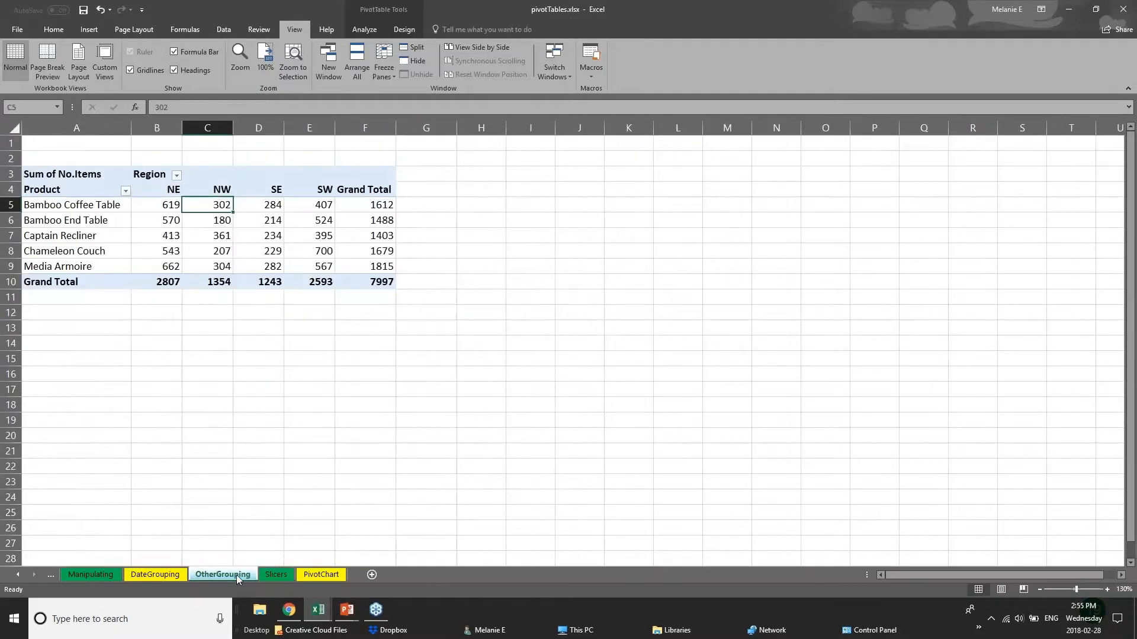
left_click(306, 575)
mouse_move(318, 609)
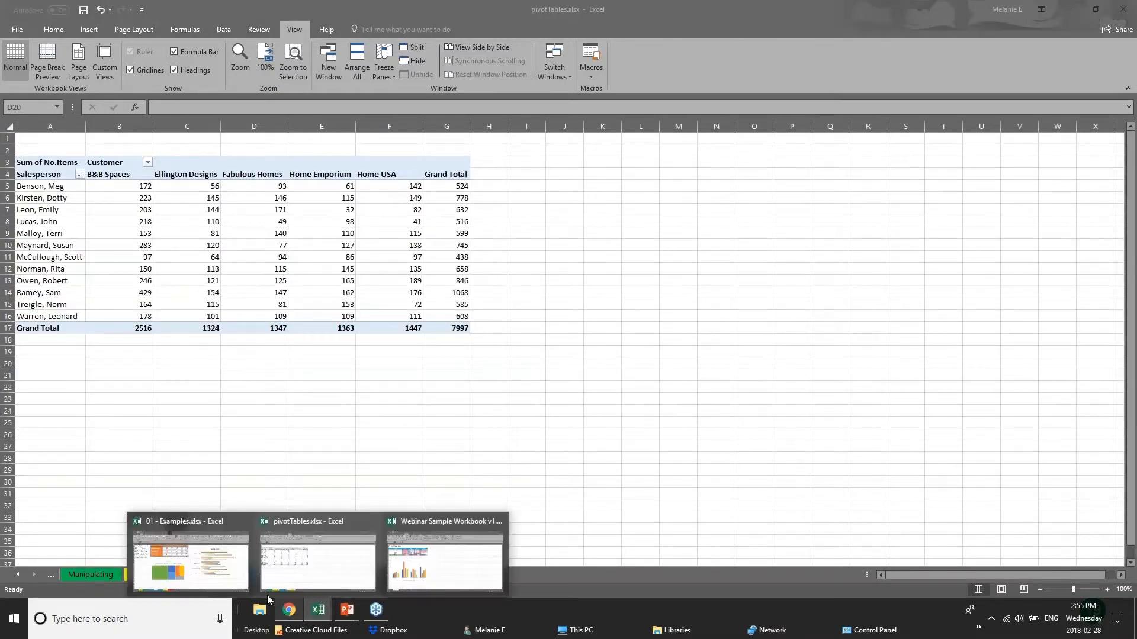
left_click(237, 577)
left_click(274, 576)
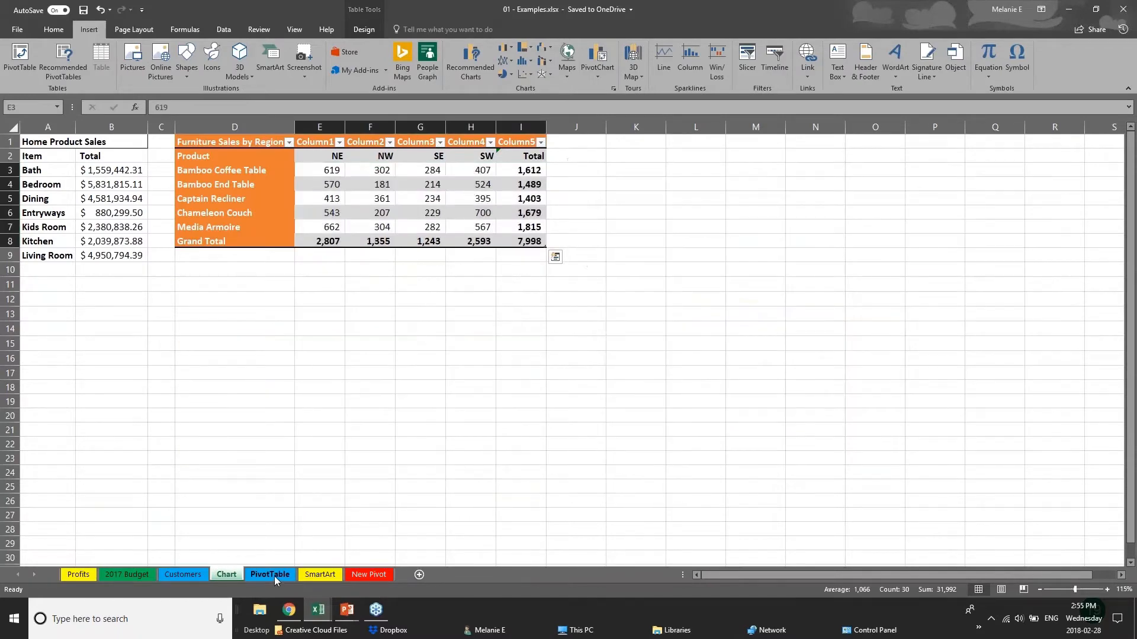
- Close the PivotTable Fields pane and delete the existing pivot table beside the furniture sales data, clearing K1:T11
left_click(329, 151)
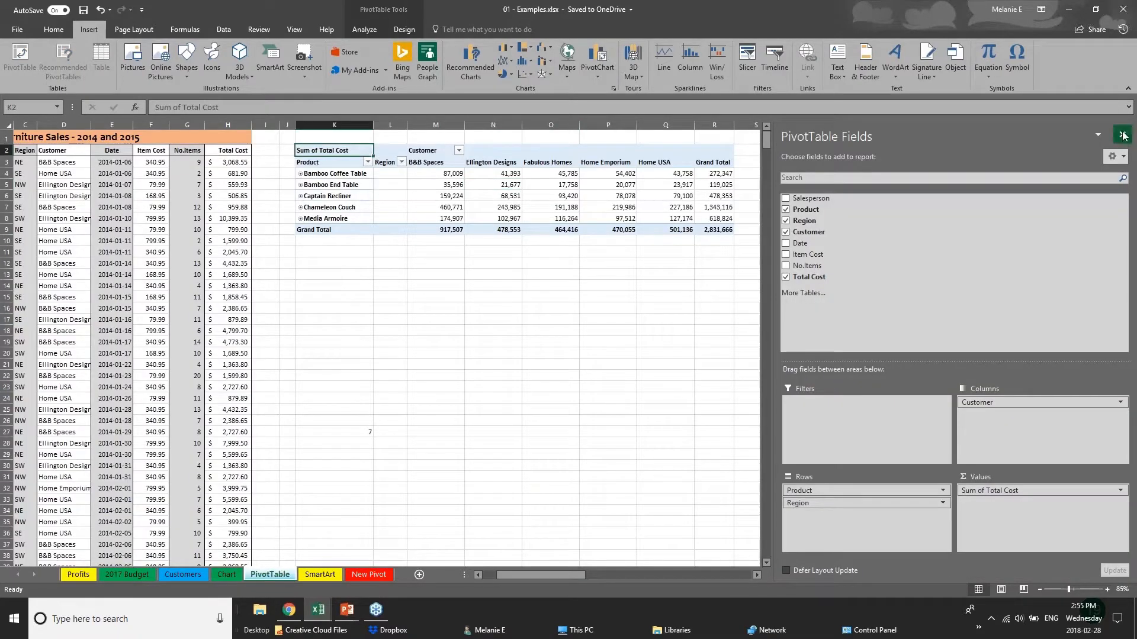
left_click(1122, 135)
left_click_drag(332, 136, 798, 254)
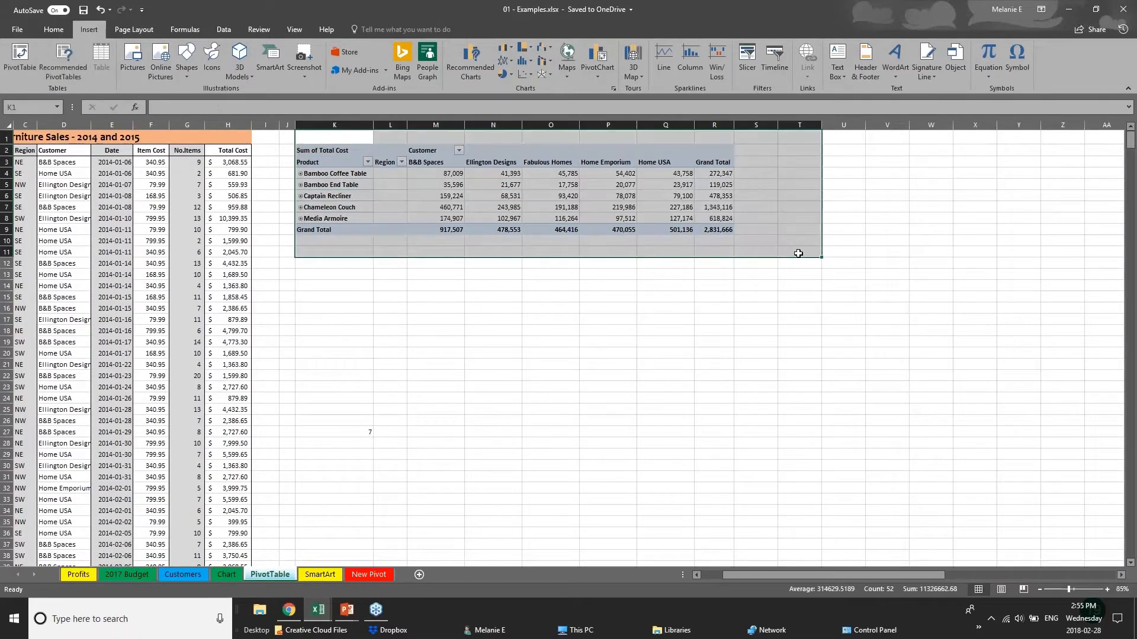
key("Delete")
- Examine the Furniture Sales - 2014 and 2015 list, from its Salesperson column through Total Cost and down its rows
left_click(159, 240)
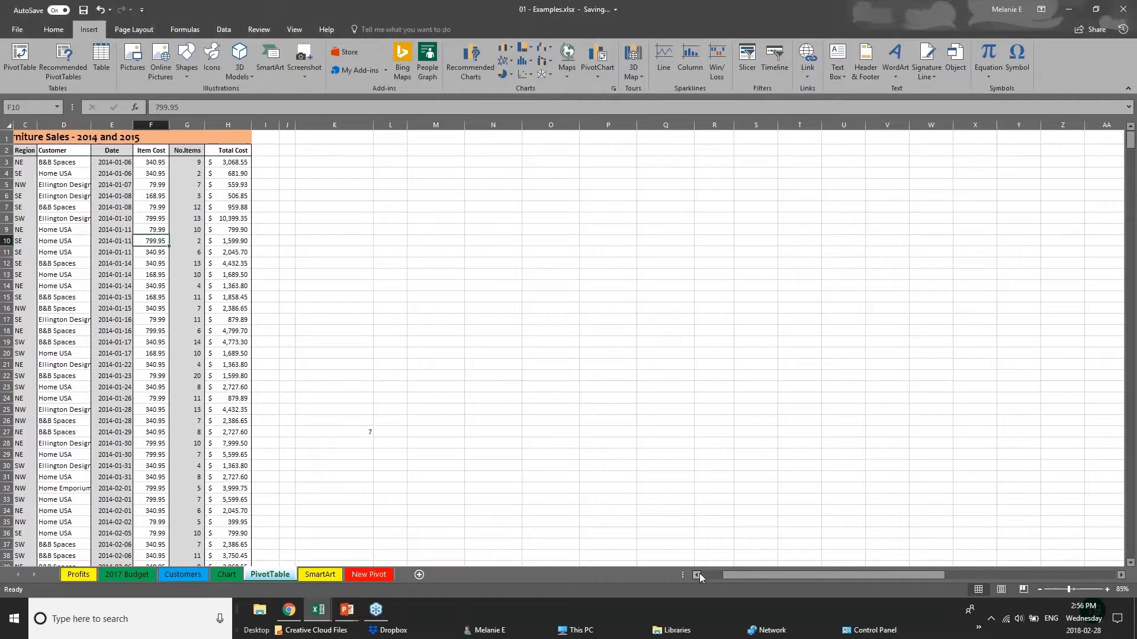
left_click_drag(724, 578, 705, 579)
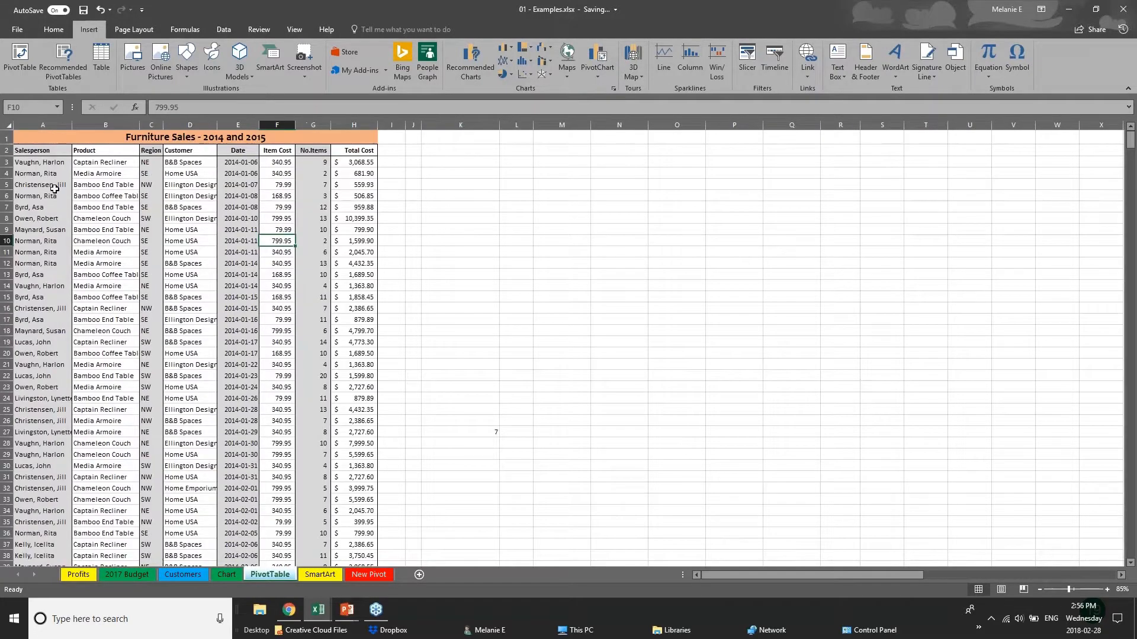
left_click(55, 186)
scroll(29, 346, "down", 5)
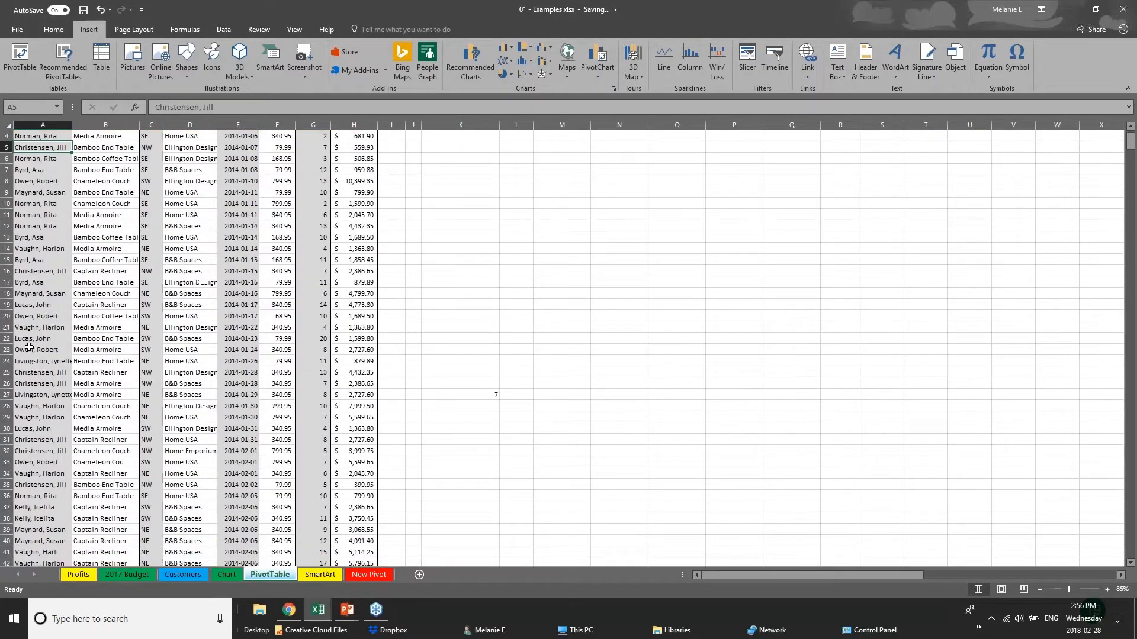
scroll(29, 346, "up", 5)
left_click(343, 166)
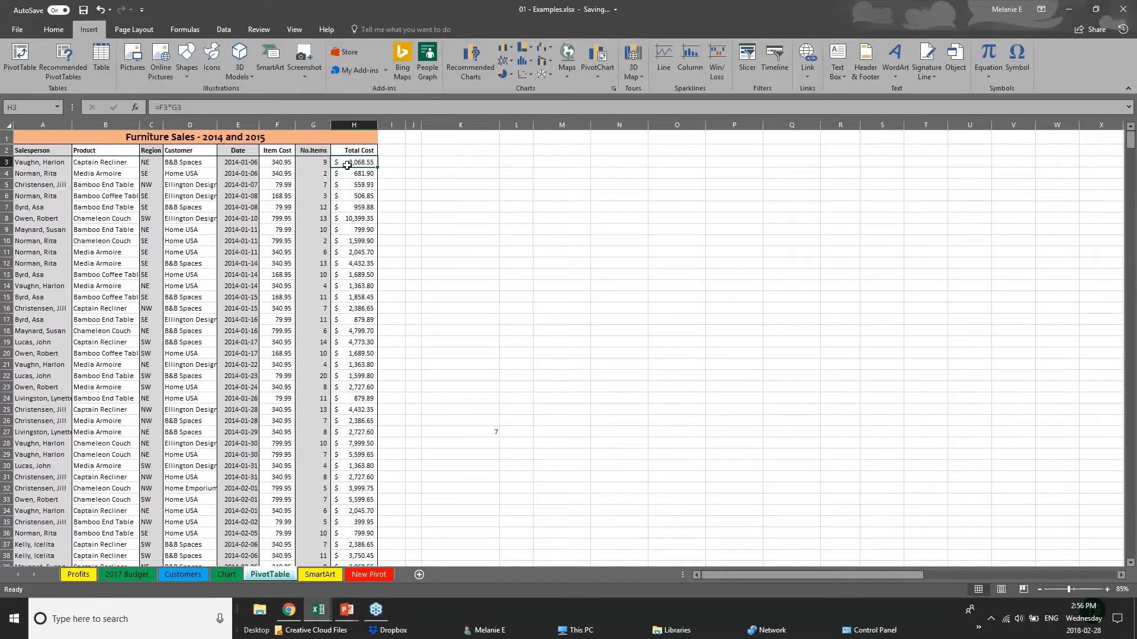
left_click(349, 238)
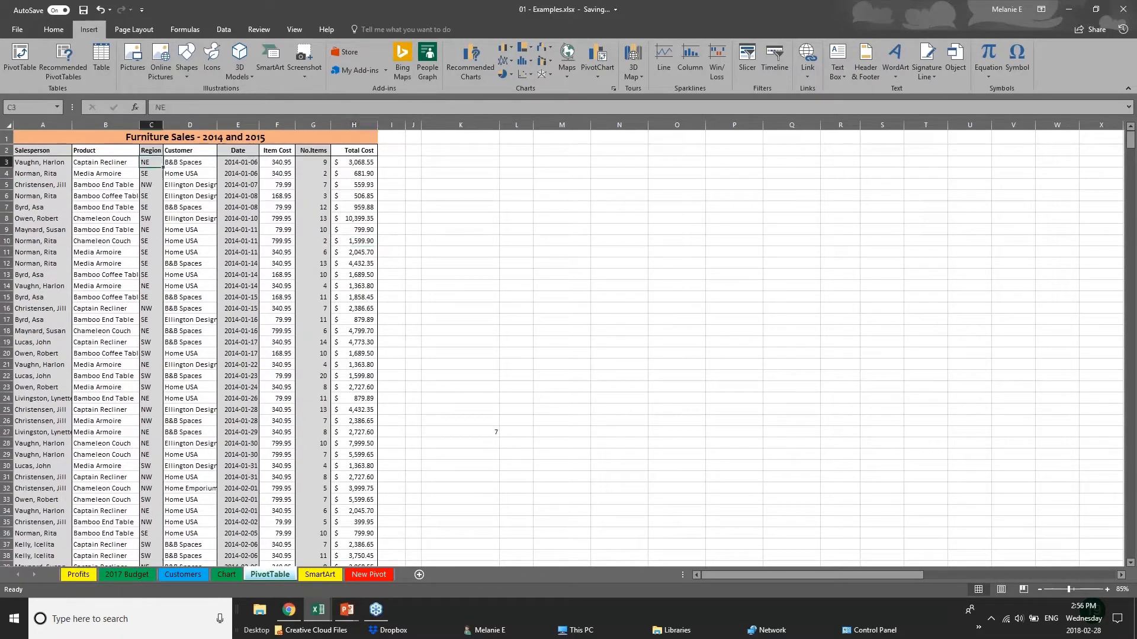
left_click(66, 331)
scroll(74, 471, "down", 20)
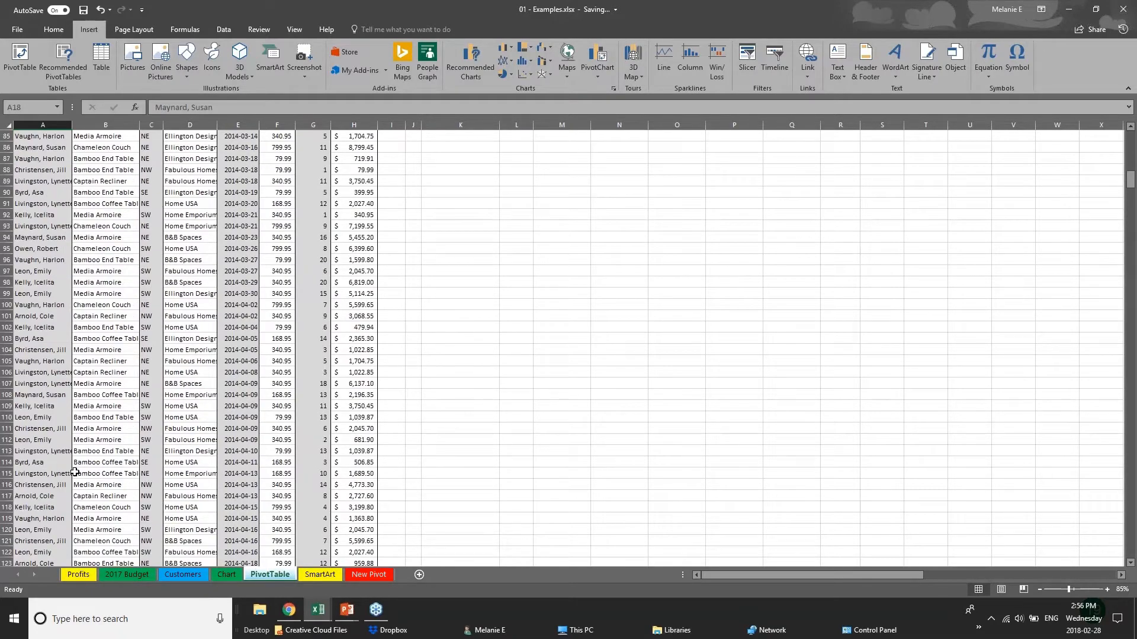
scroll(74, 472, "down", 17)
scroll(74, 472, "up", 20)
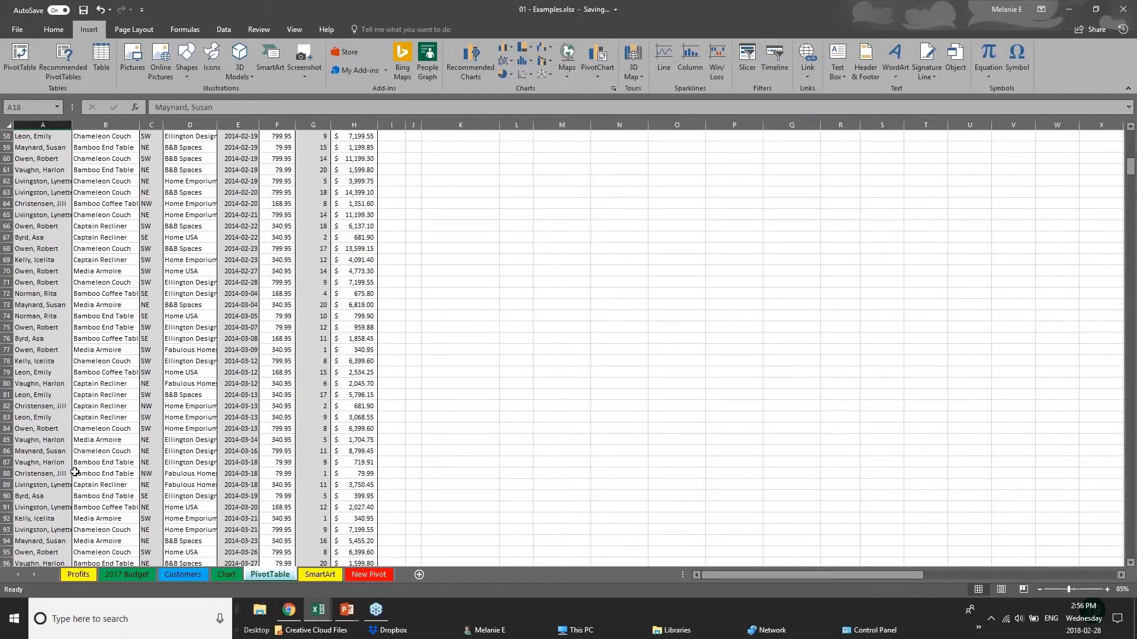
scroll(75, 464, "up", 5)
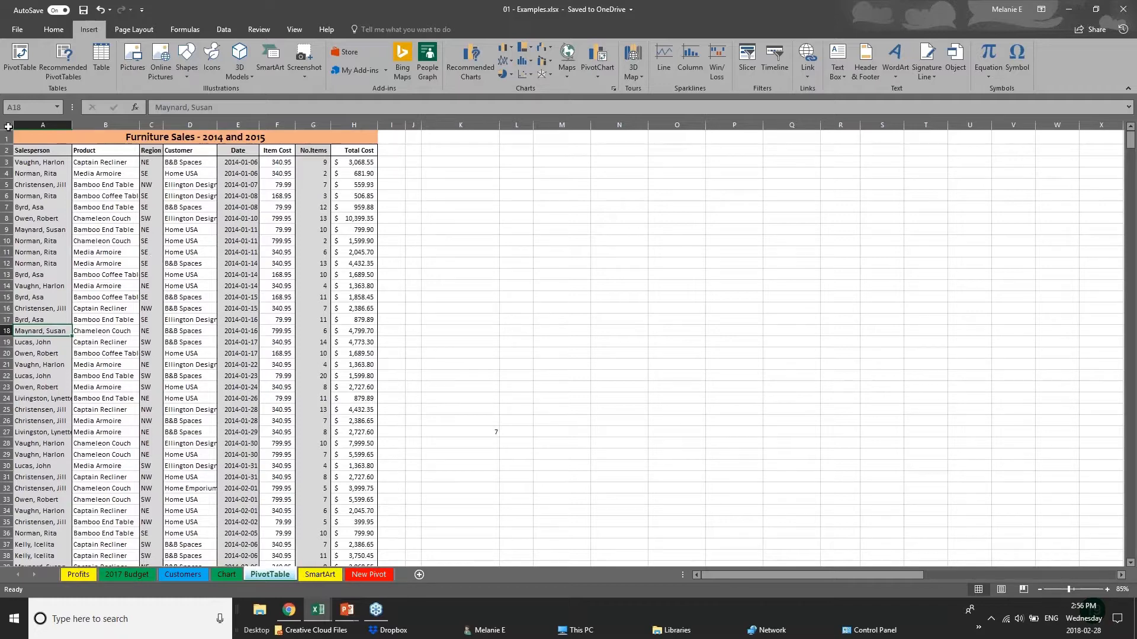
left_click(8, 126)
left_click(459, 286)
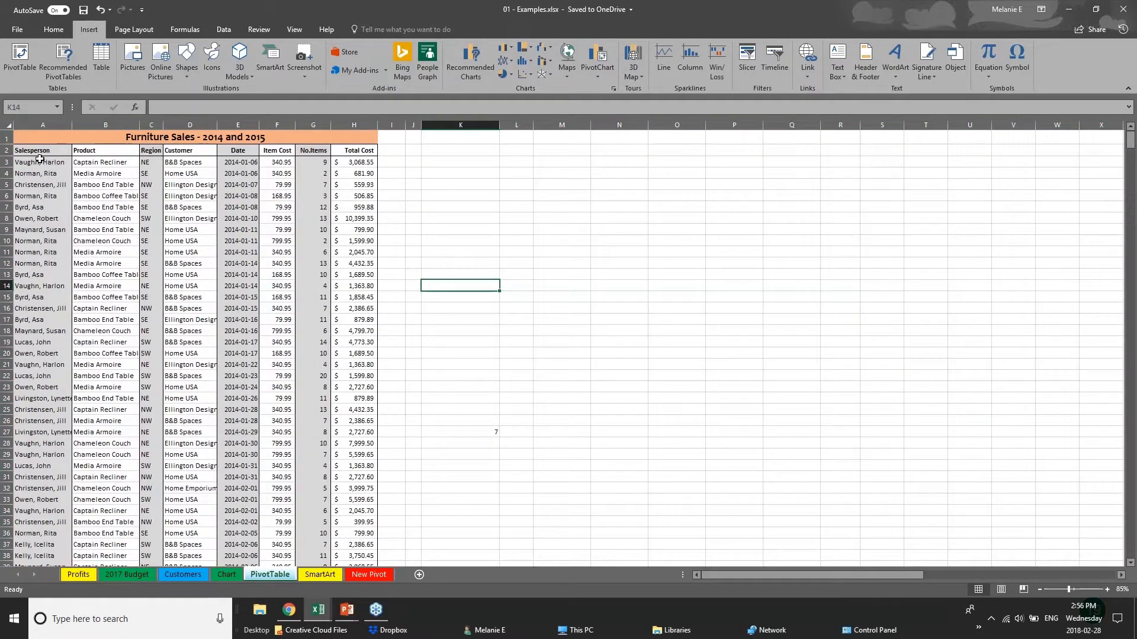
left_click(27, 77)
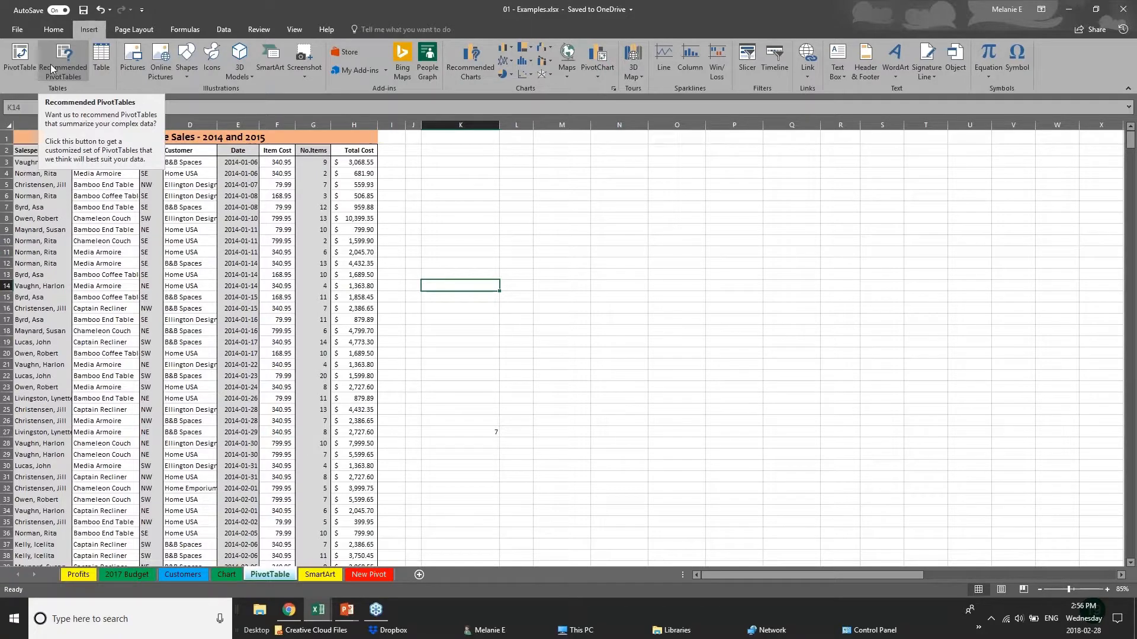
left_click(18, 71)
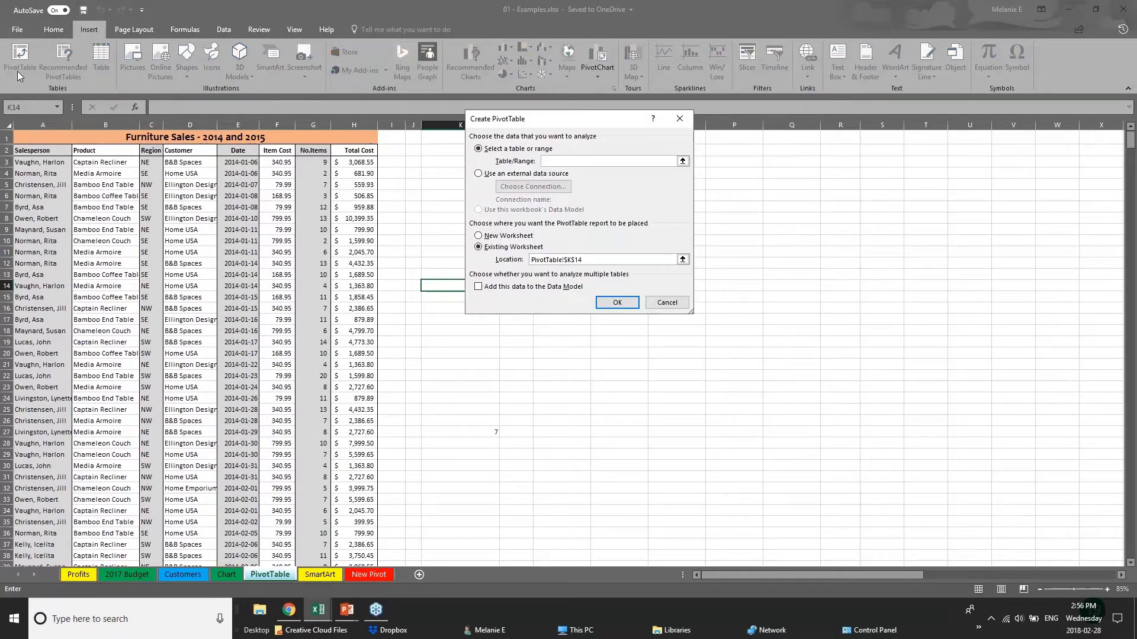
left_click(39, 126)
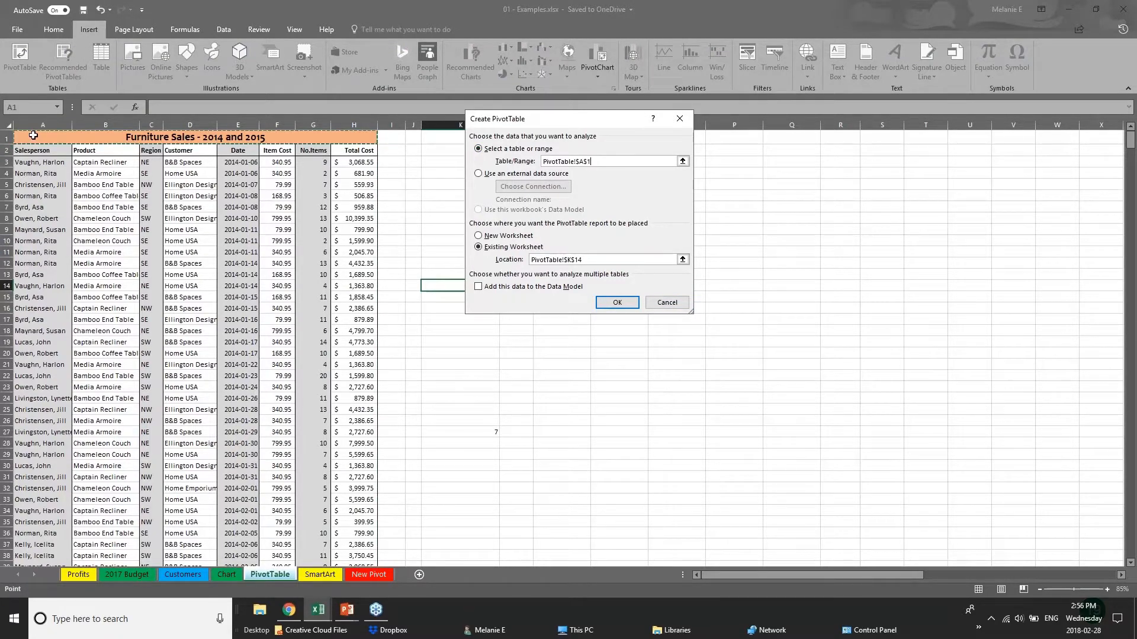
key("Escape")
- Try to create a PivotTable on a new worksheet using the entire PivotTable sheet as the source range
left_click(8, 125)
left_click(23, 56)
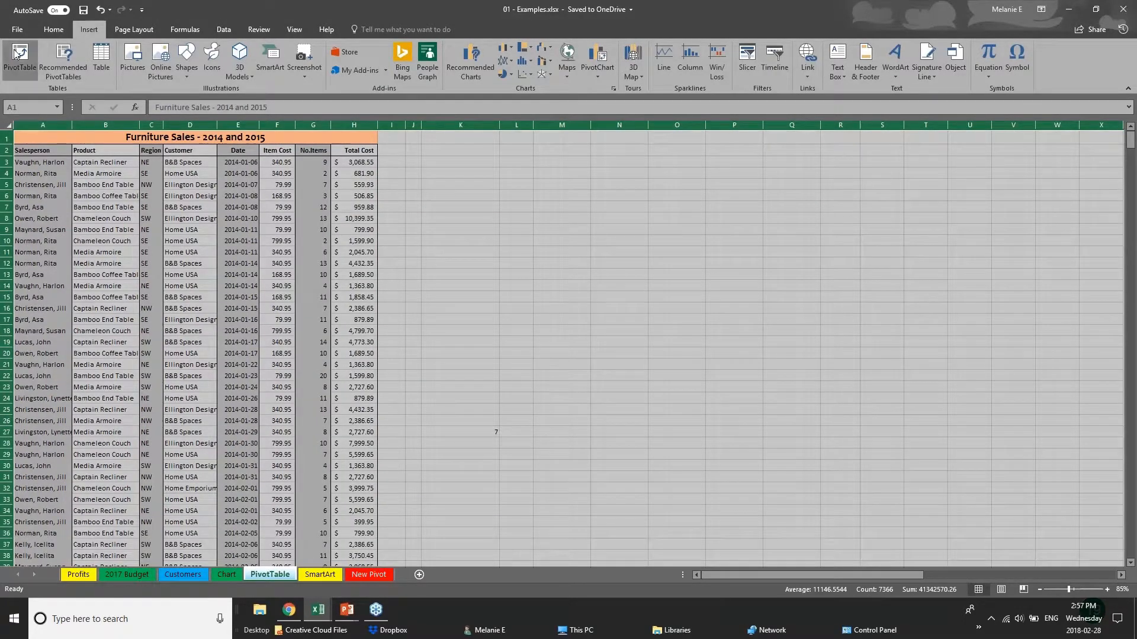
left_click(617, 303)
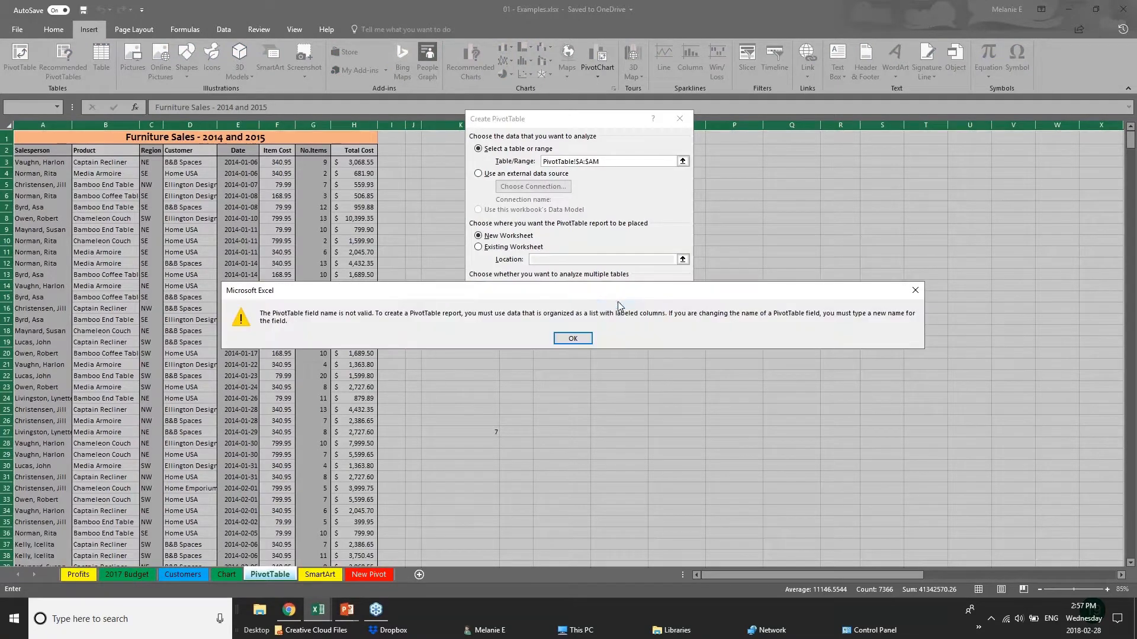
left_click(563, 342)
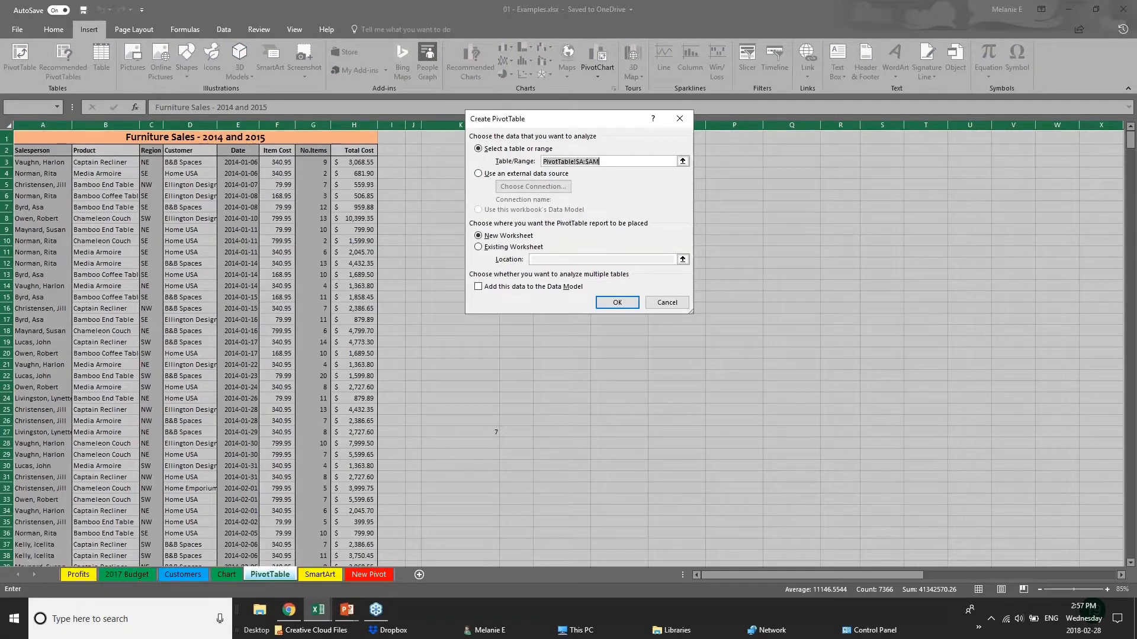
left_click(603, 305)
left_click(576, 339)
left_click(656, 303)
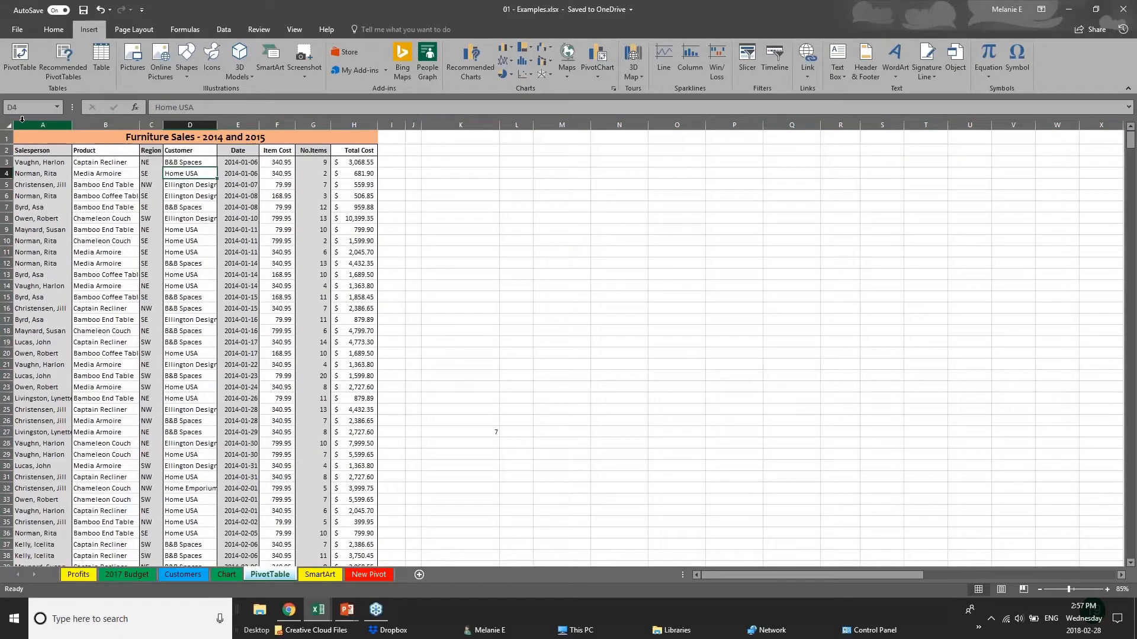
- Create a PivotTable on a new worksheet from columns A to H of the furniture sales data, starting at header row 2
left_click(24, 122)
left_click_drag(25, 123, 376, 131)
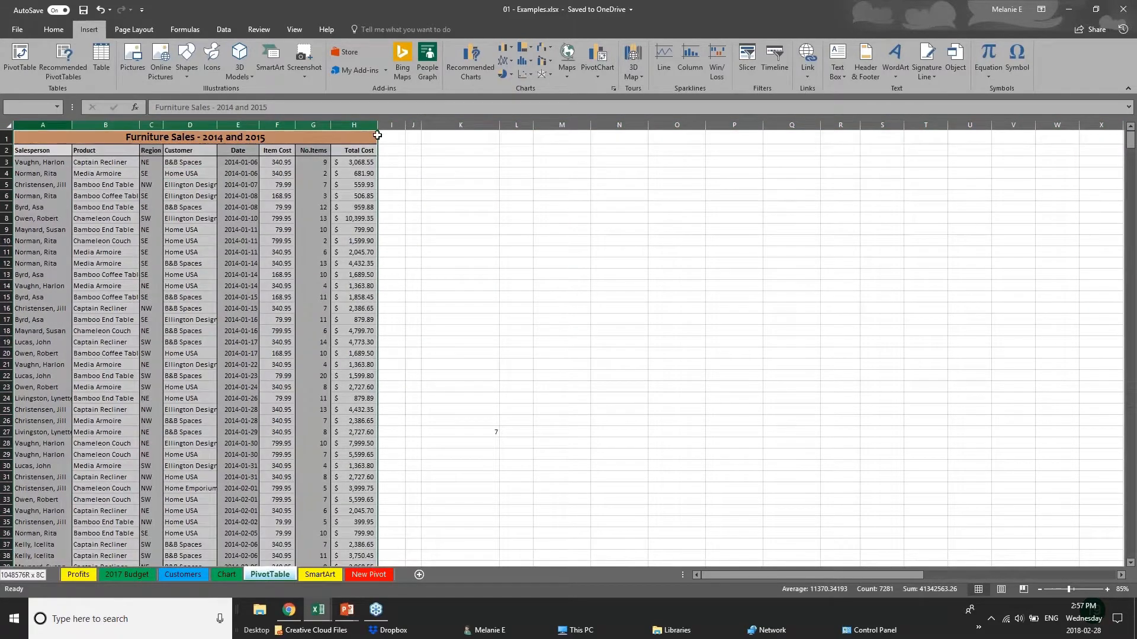
left_click(19, 59)
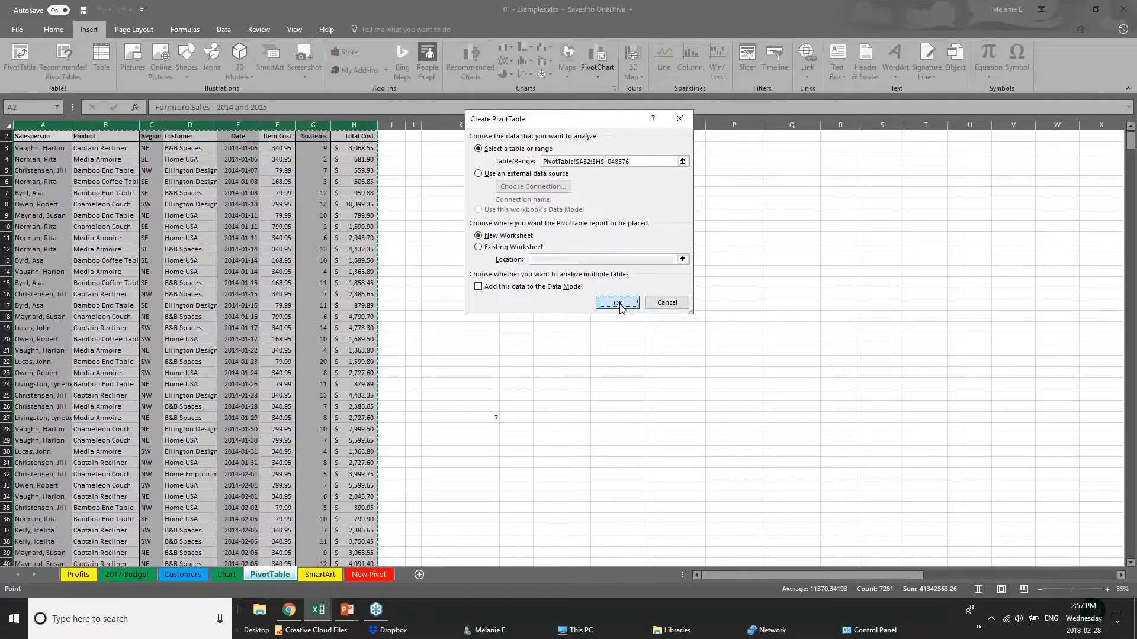
left_click(610, 305)
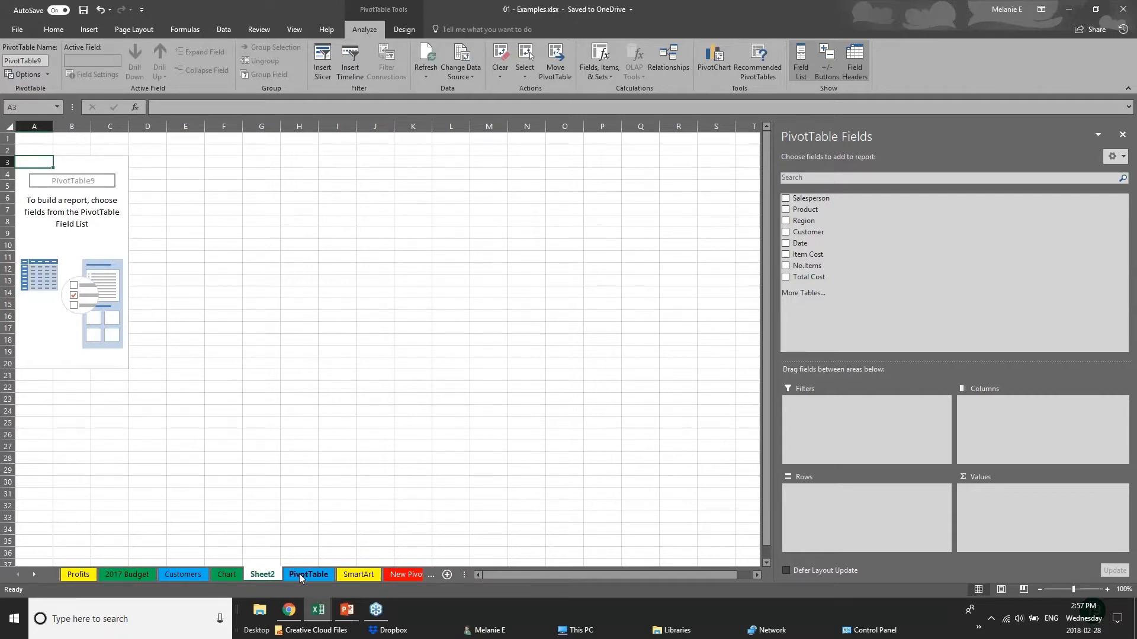
- Rename the new PivotTable worksheet as PIVOT 2
double_click(266, 574)
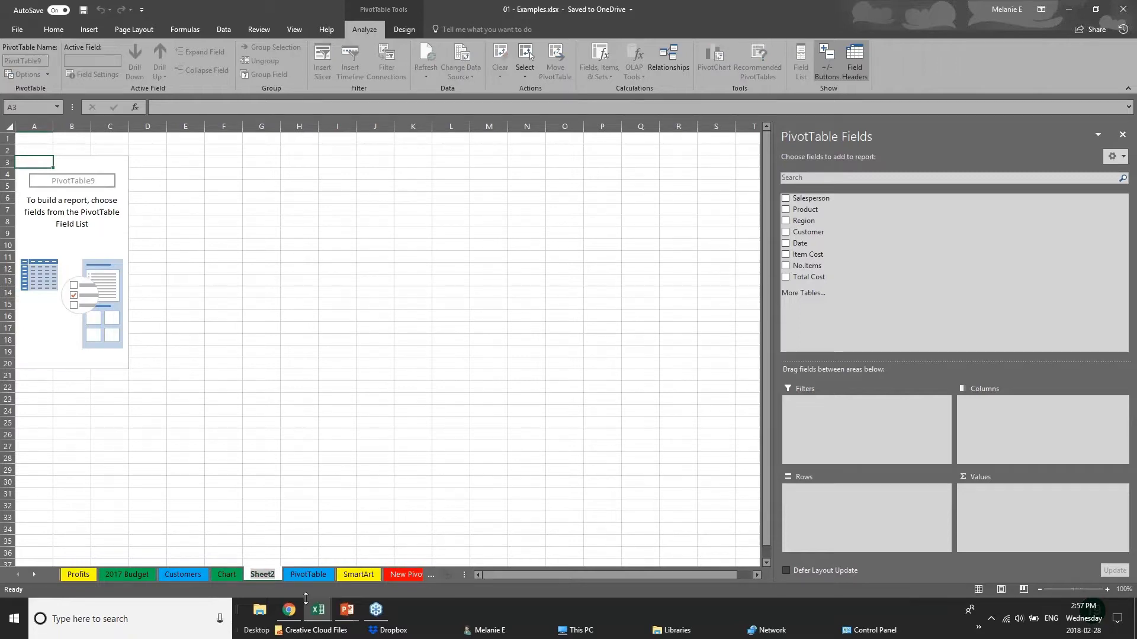
type("PIV")
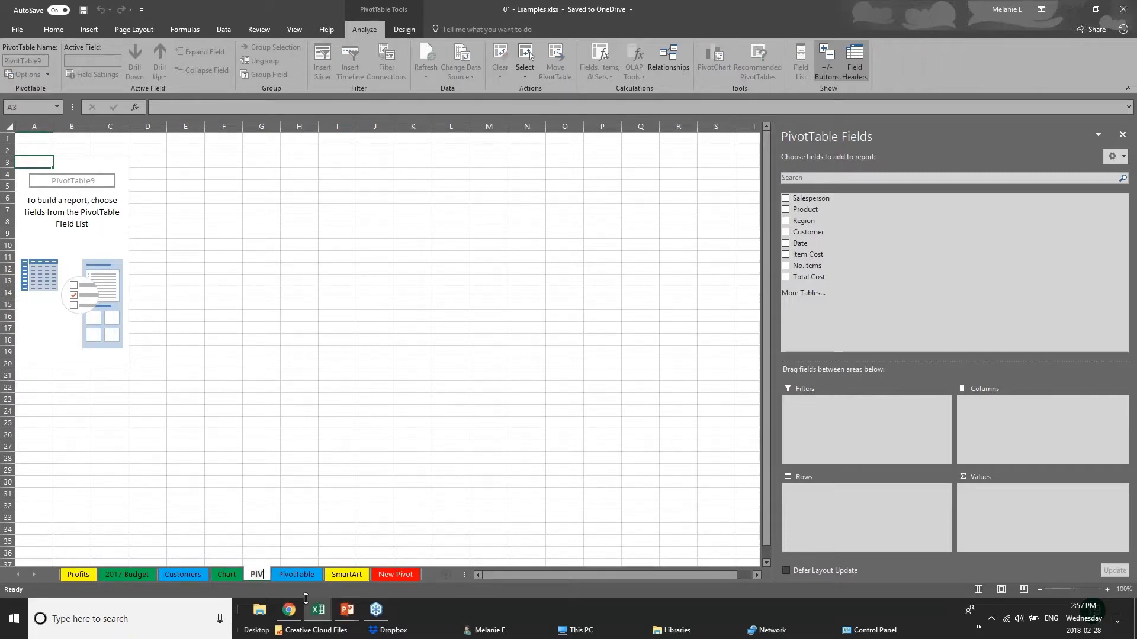
type("OT 2")
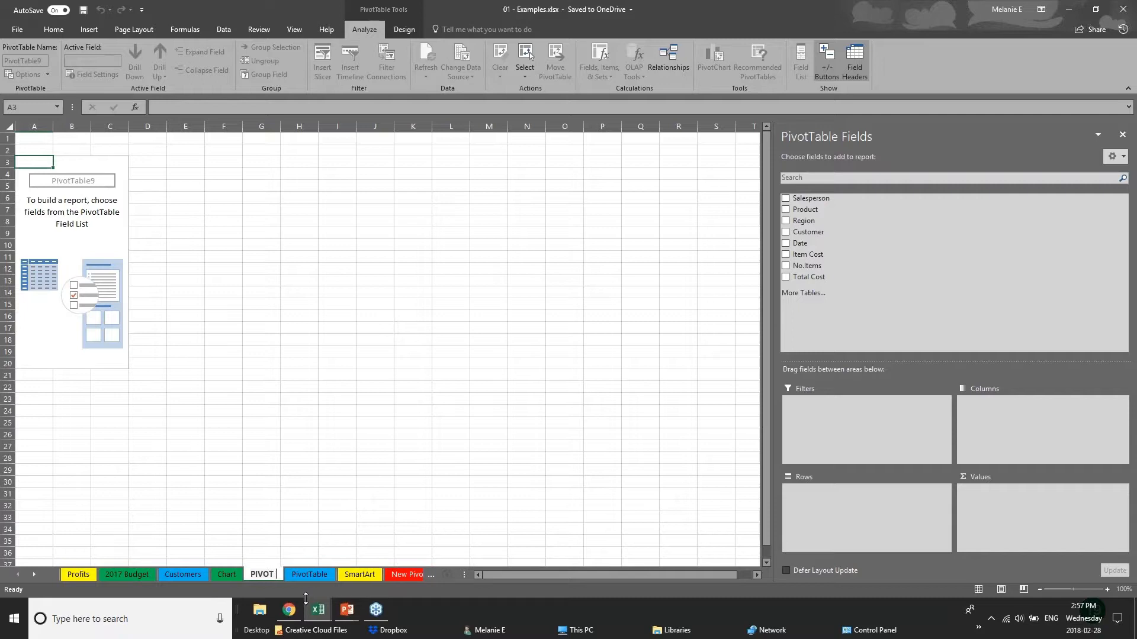
key("Return")
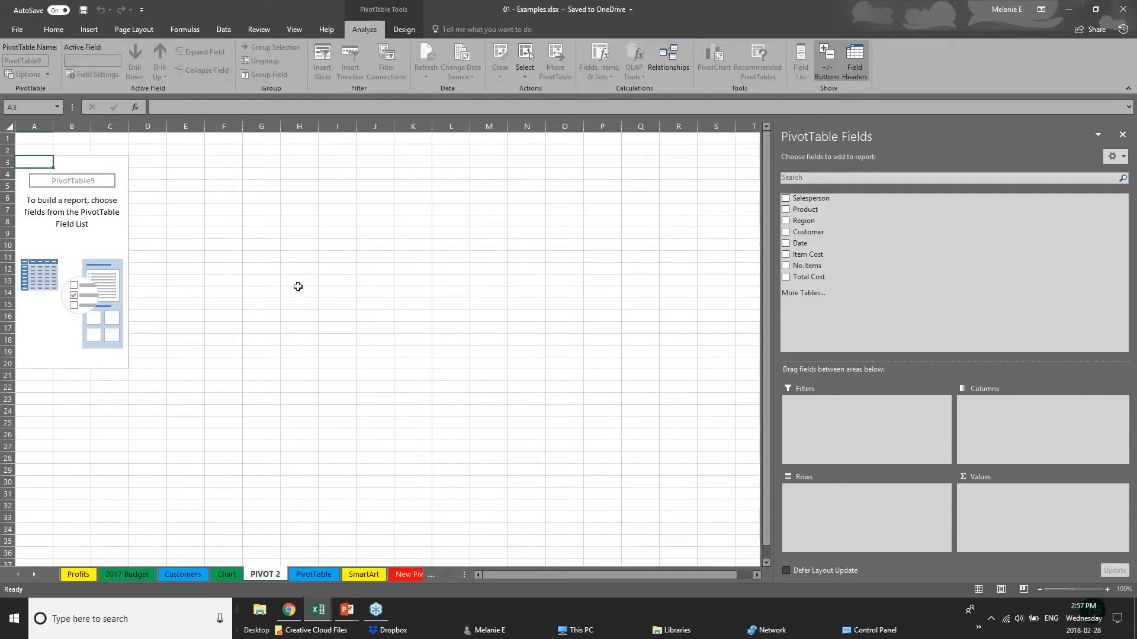
- Add Region and Date to the PivotTable rows, and remove Quarters and Date so that Region and Years remain
left_click(85, 183)
key("Up")
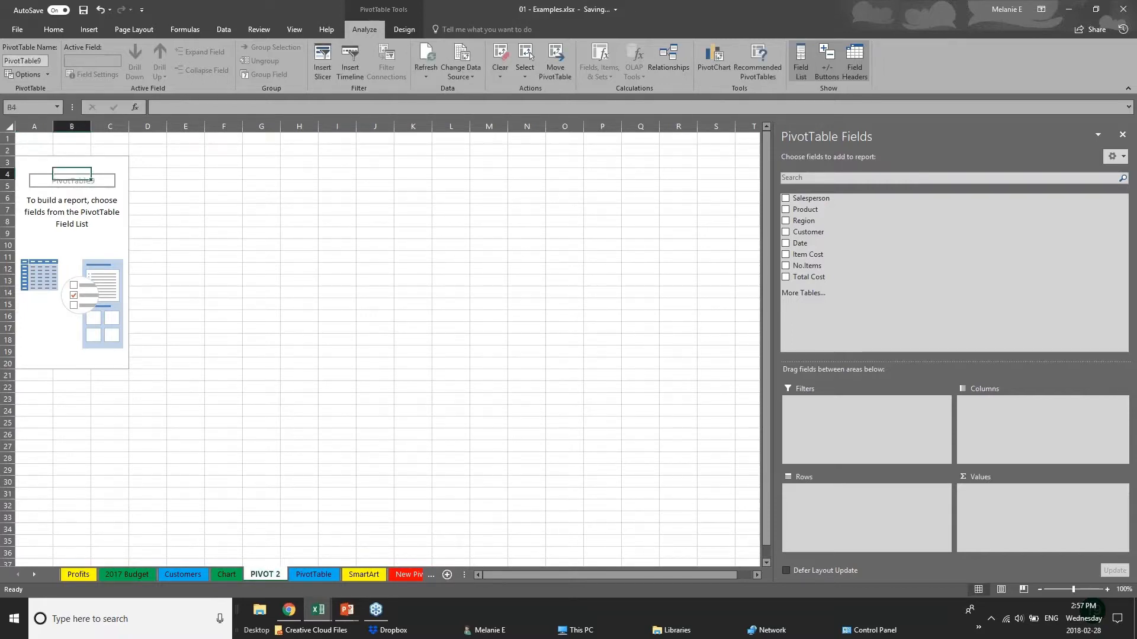
left_click(1119, 10)
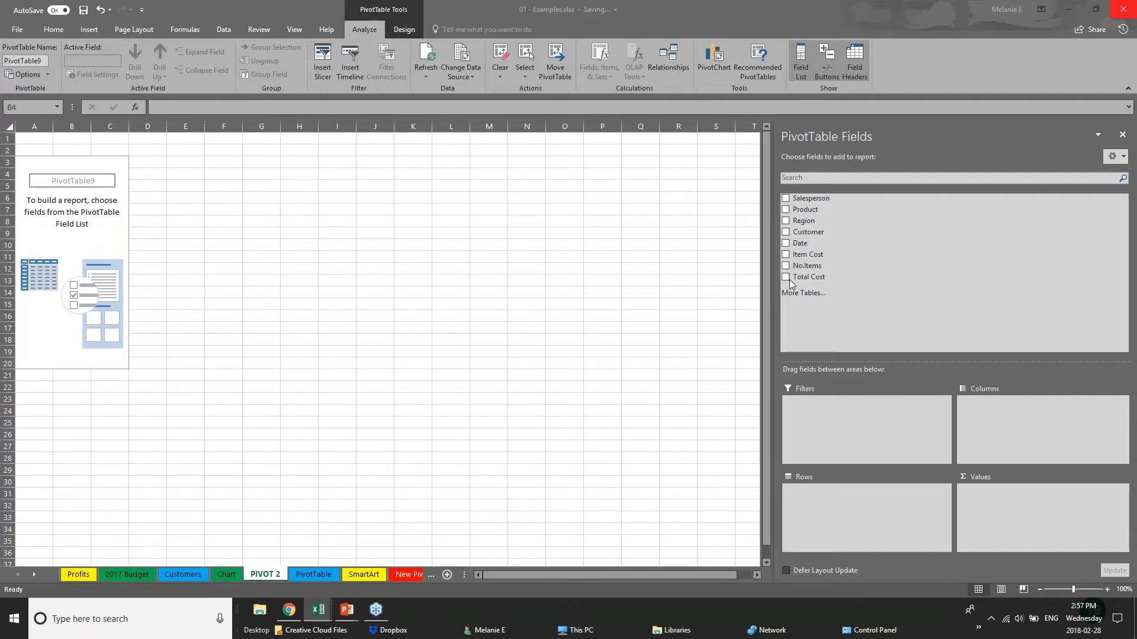
left_click(786, 221)
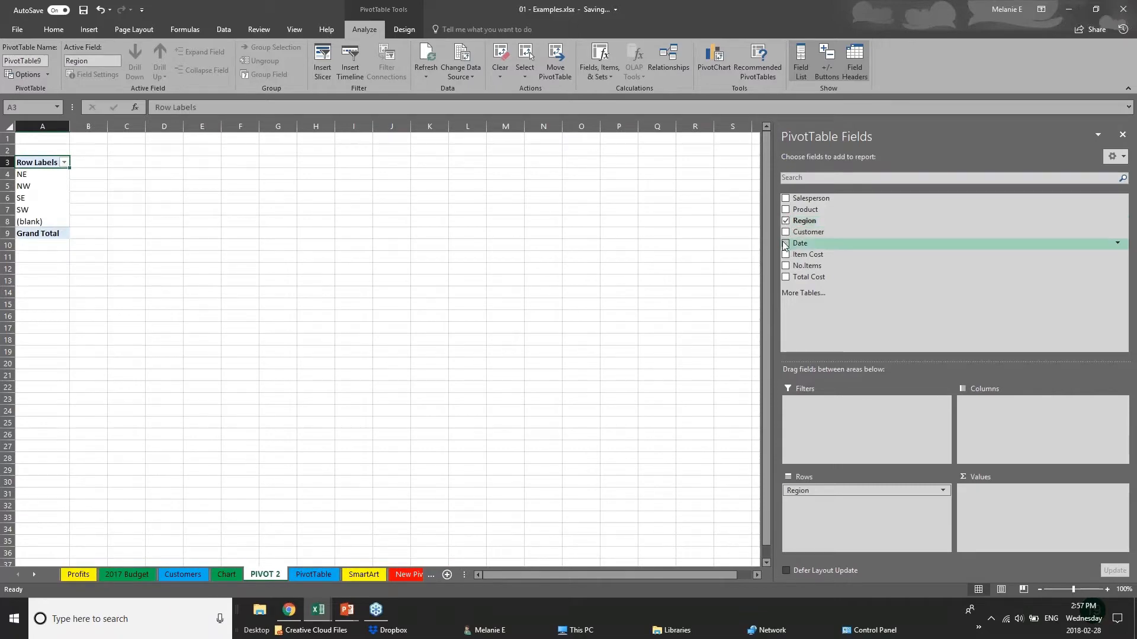
left_click(786, 244)
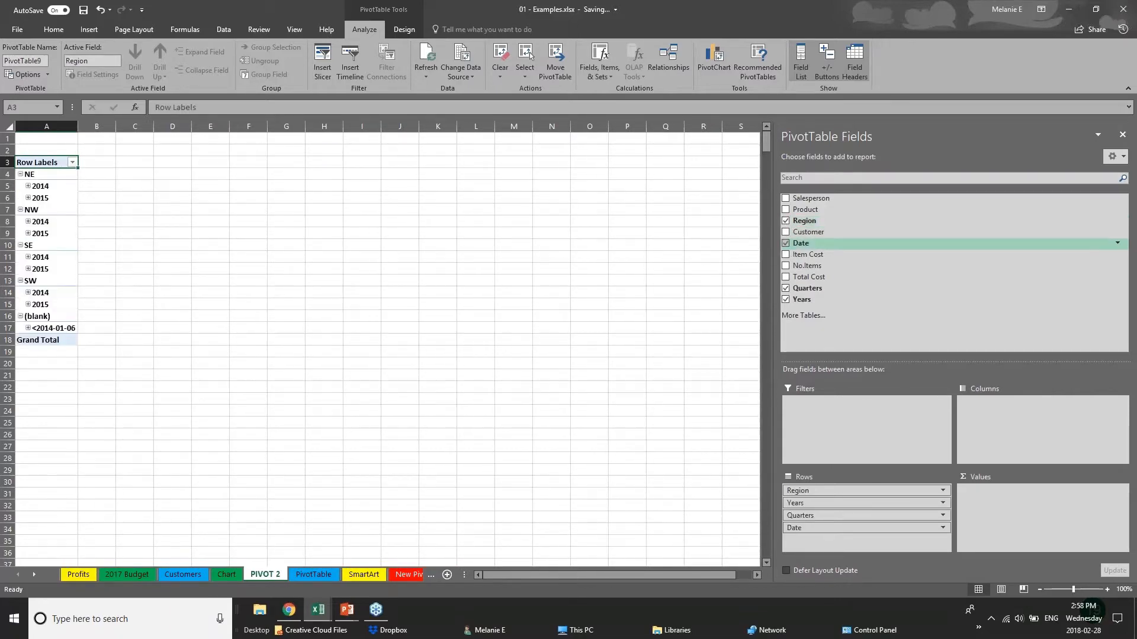
left_click(786, 288)
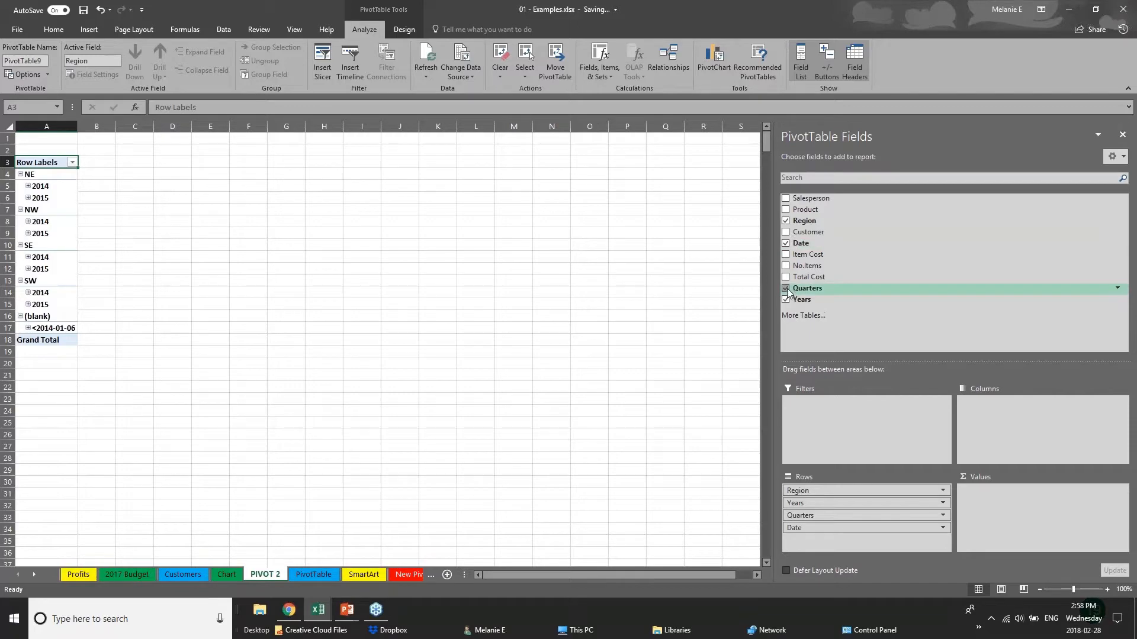
left_click(786, 243)
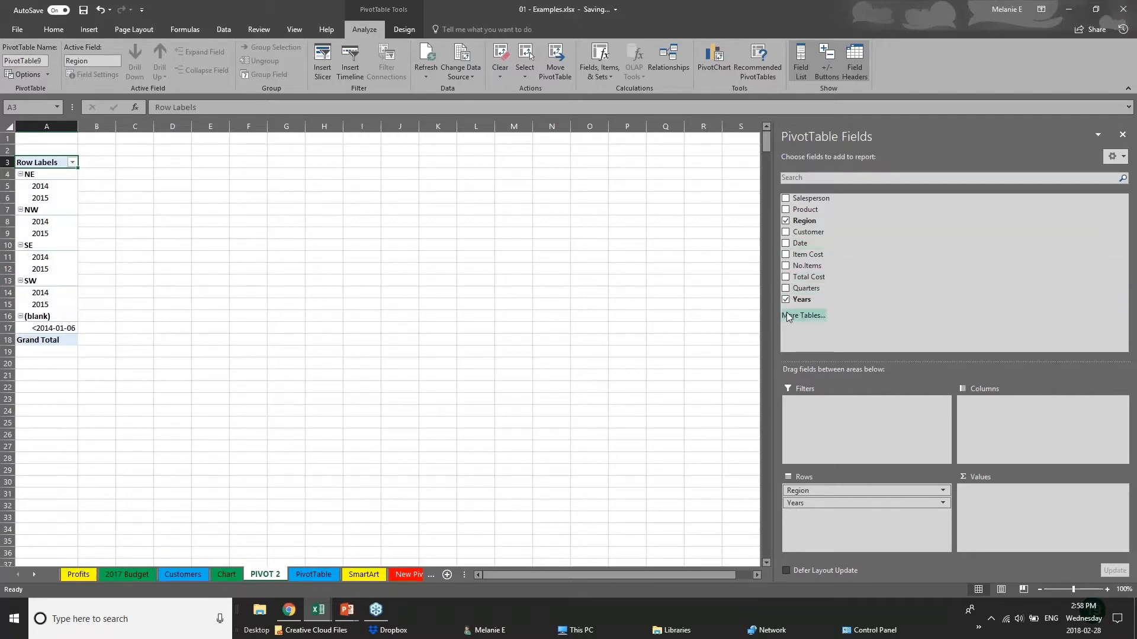
- Add Total Cost as the summed values and move the Years field from rows to columns
left_click(786, 277)
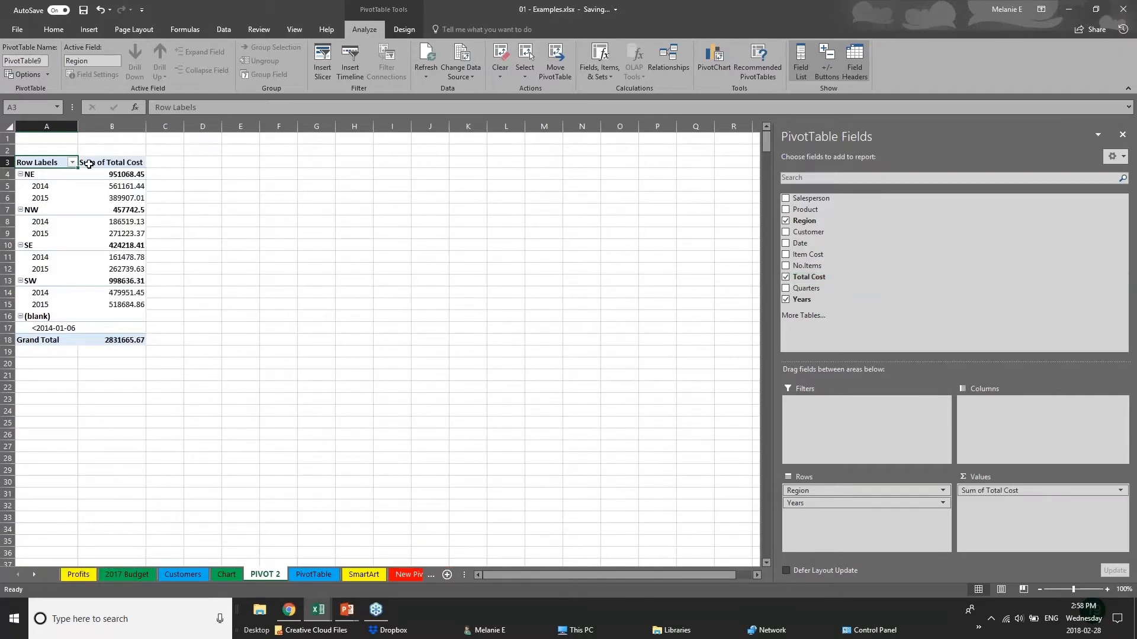
left_click_drag(79, 130, 266, 128)
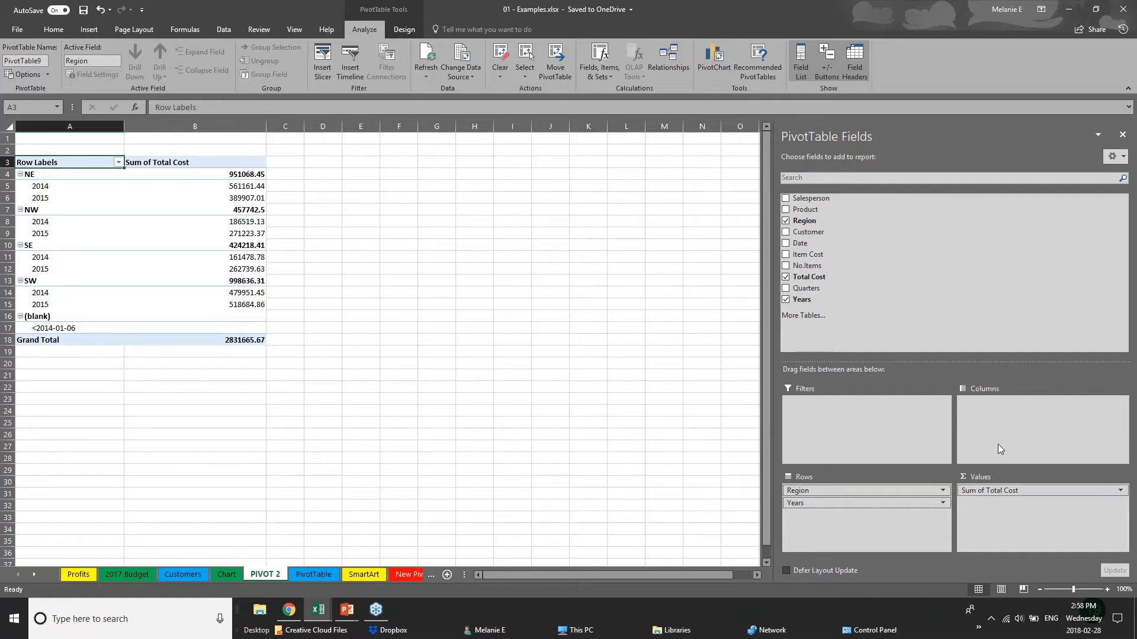
left_click(834, 505)
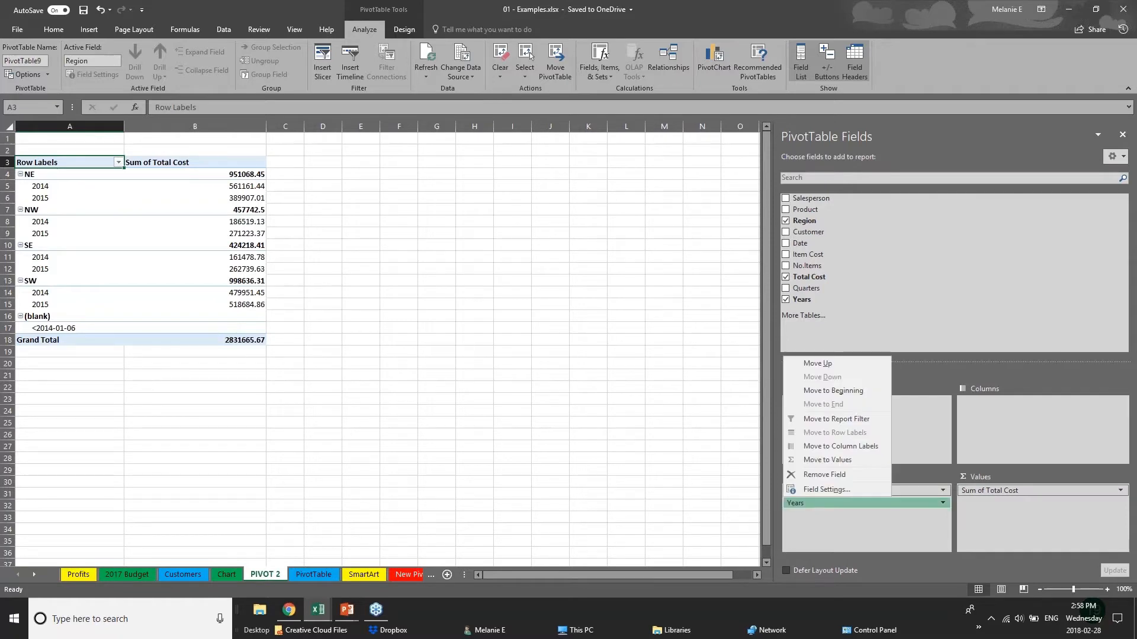
left_click(849, 508)
left_click(848, 506)
left_click_drag(848, 507, 1009, 422)
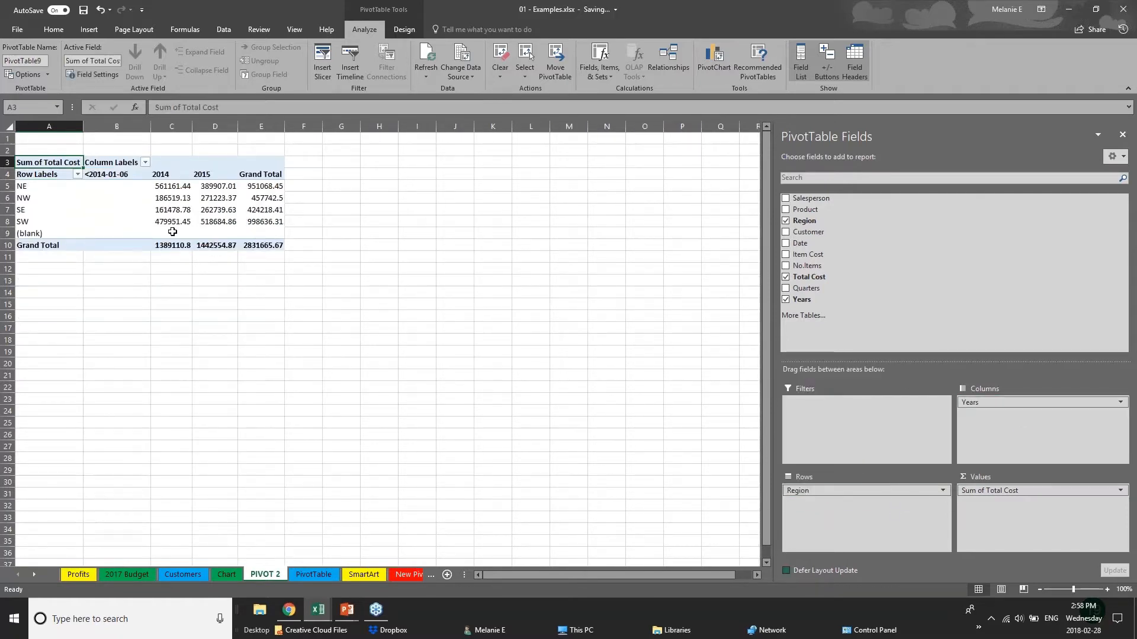
- Examine the region rows and their Total Cost sums in the 2014 and 2015 columns
left_click(24, 186)
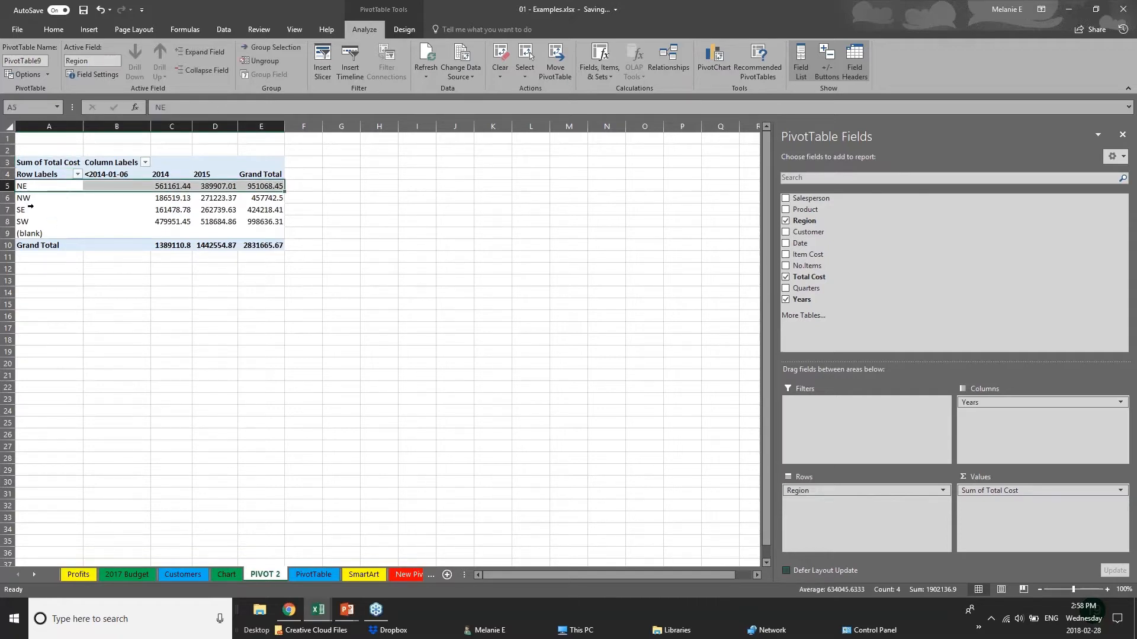
left_click(27, 209)
left_click(24, 222)
left_click(158, 186)
left_click(163, 210)
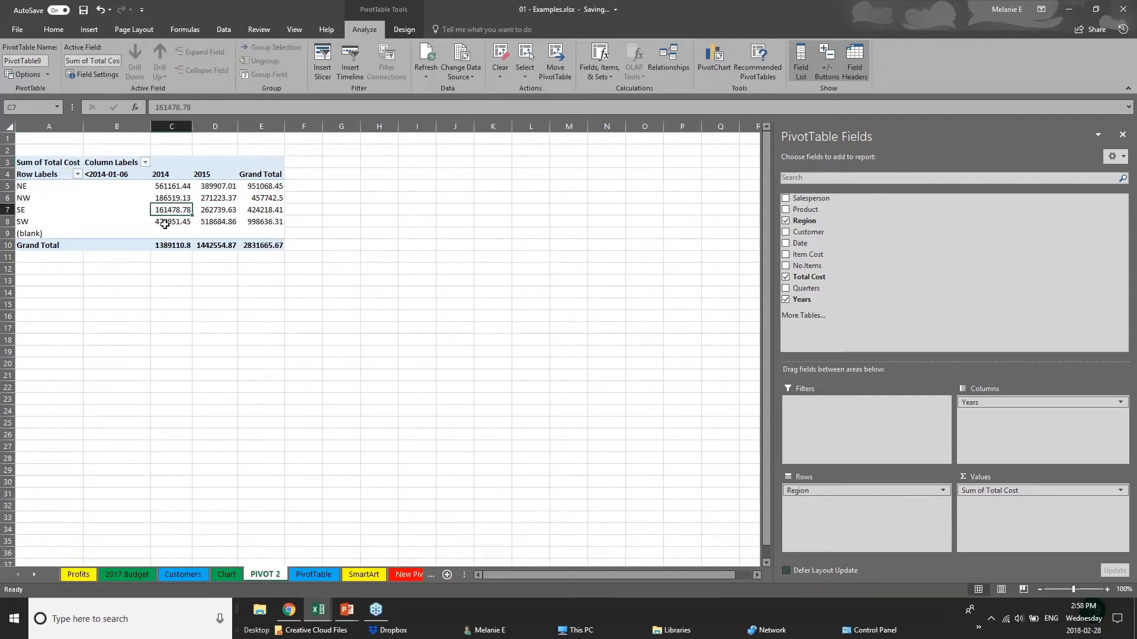
left_click(230, 175)
left_click(228, 198)
left_click(225, 222)
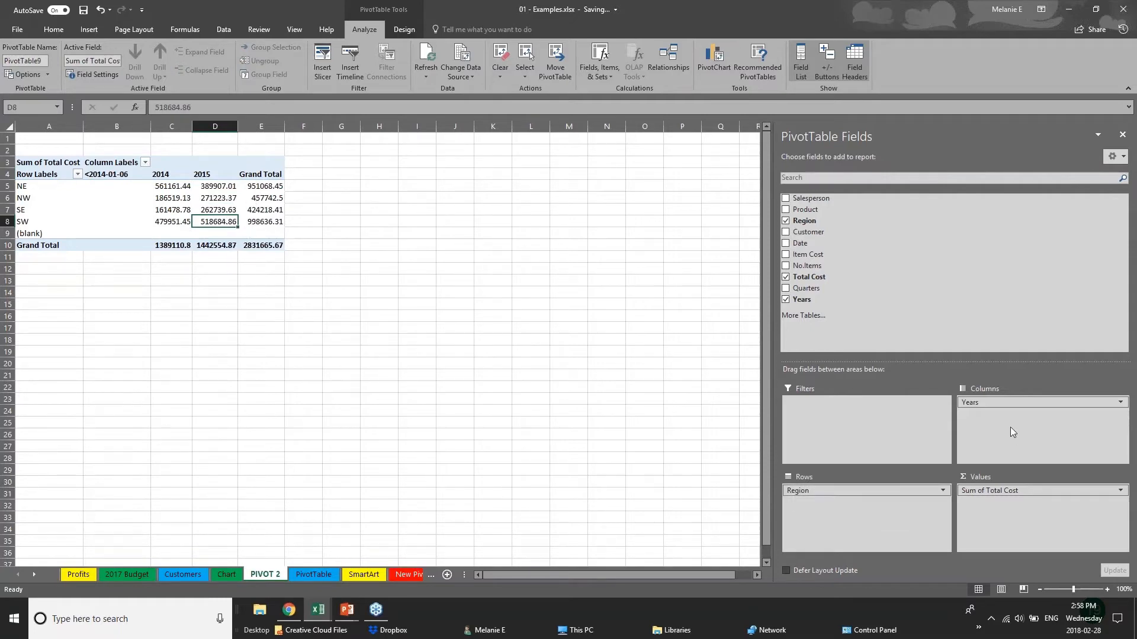
- Put Region in the columns and Years in the rows, and add Customer below Region and Date below Years
mouse_move(1007, 403)
left_mouse_down()
mouse_move(977, 436)
mouse_move(859, 508)
mouse_move(864, 414)
mouse_move(1017, 418)
mouse_move(1012, 408)
left_mouse_up()
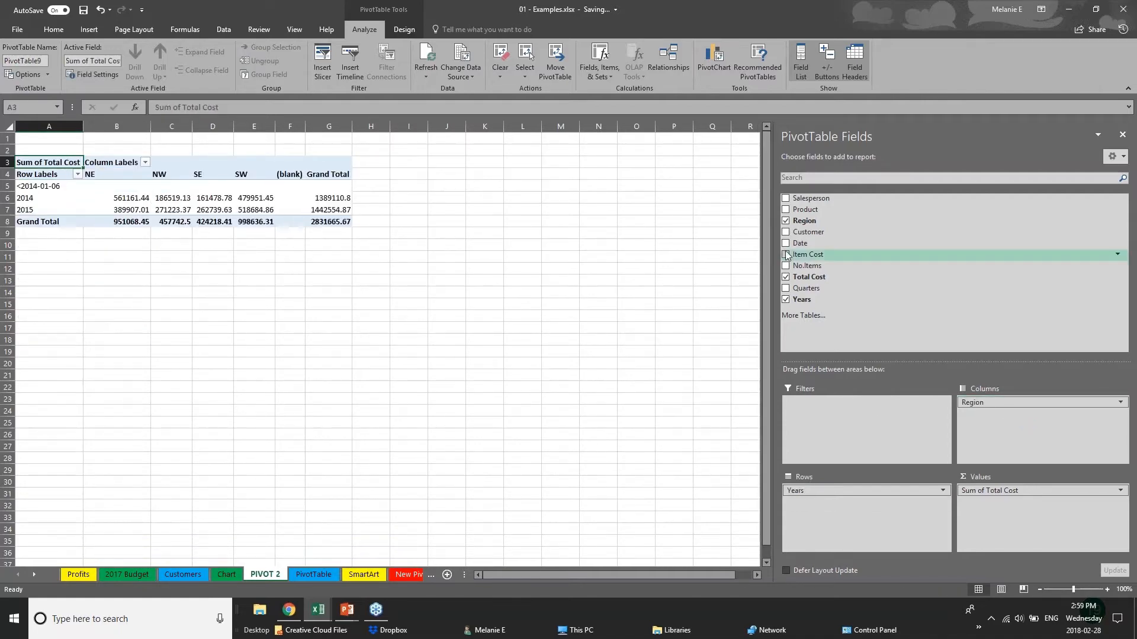
left_click(785, 231)
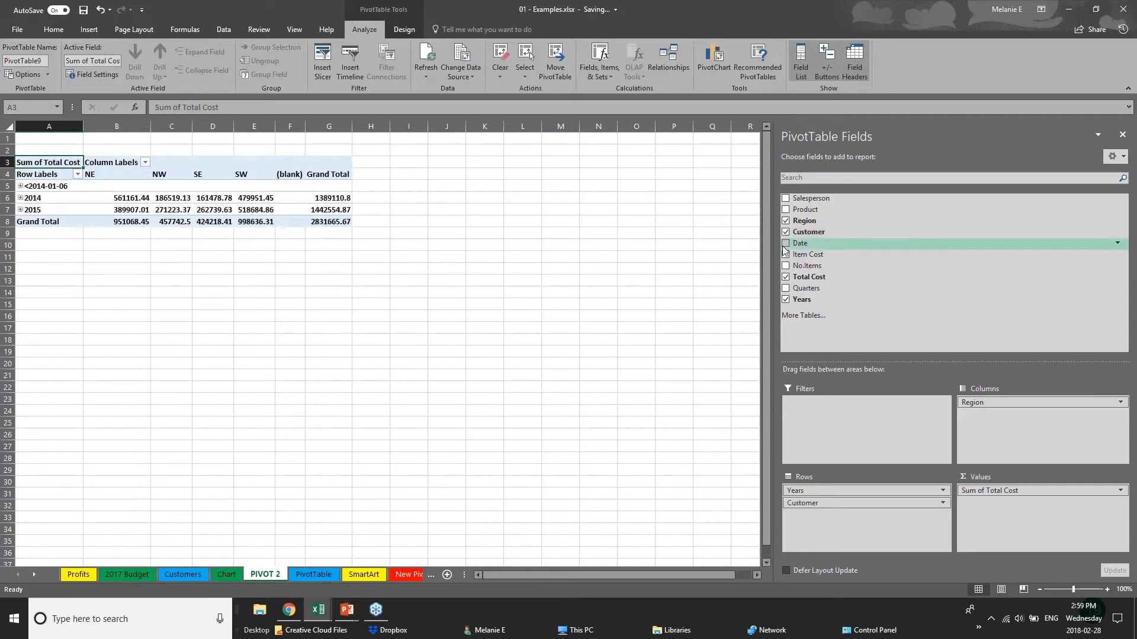
left_click(785, 243)
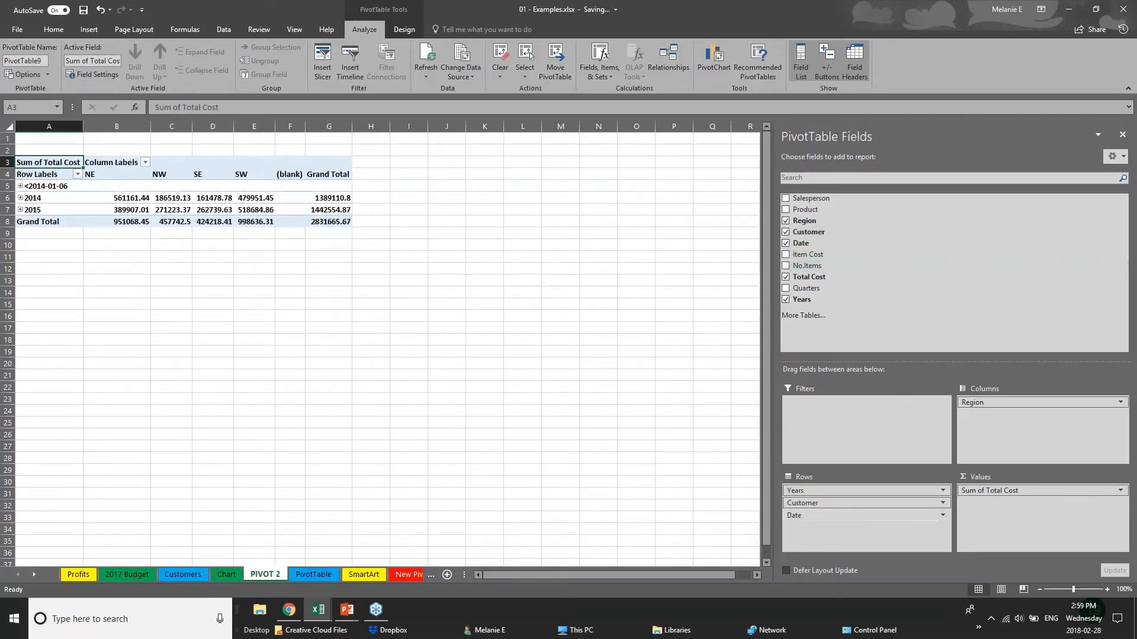
left_click_drag(850, 503, 1006, 423)
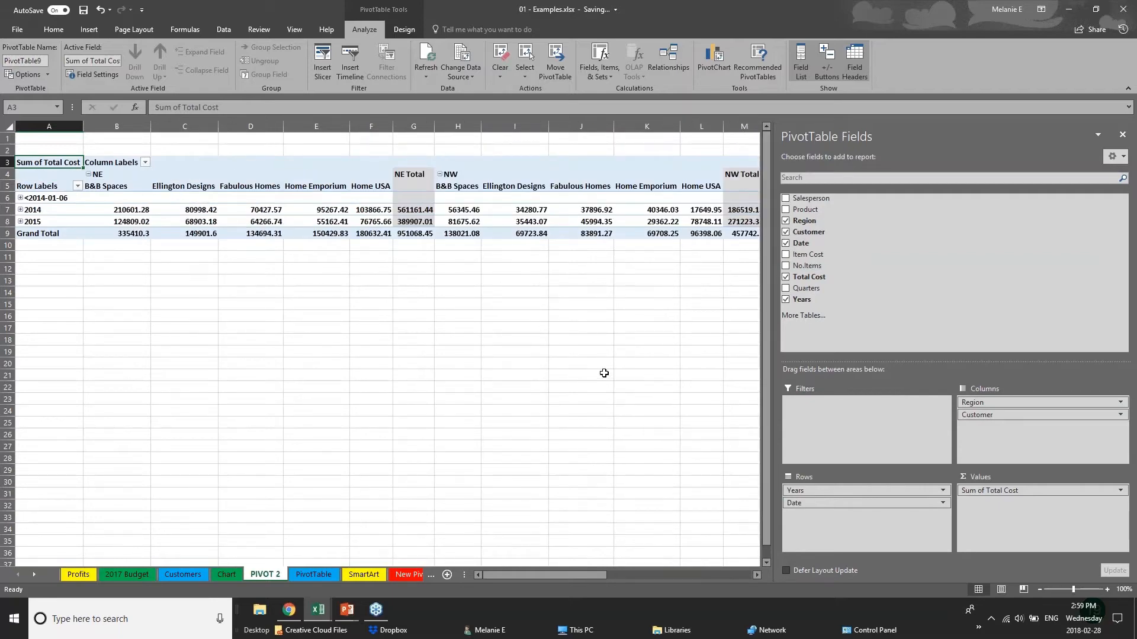
- Expand and collapse the 2014 and 2015 rows to view monthly sums, and view the customer columns across the regions
left_click(22, 201)
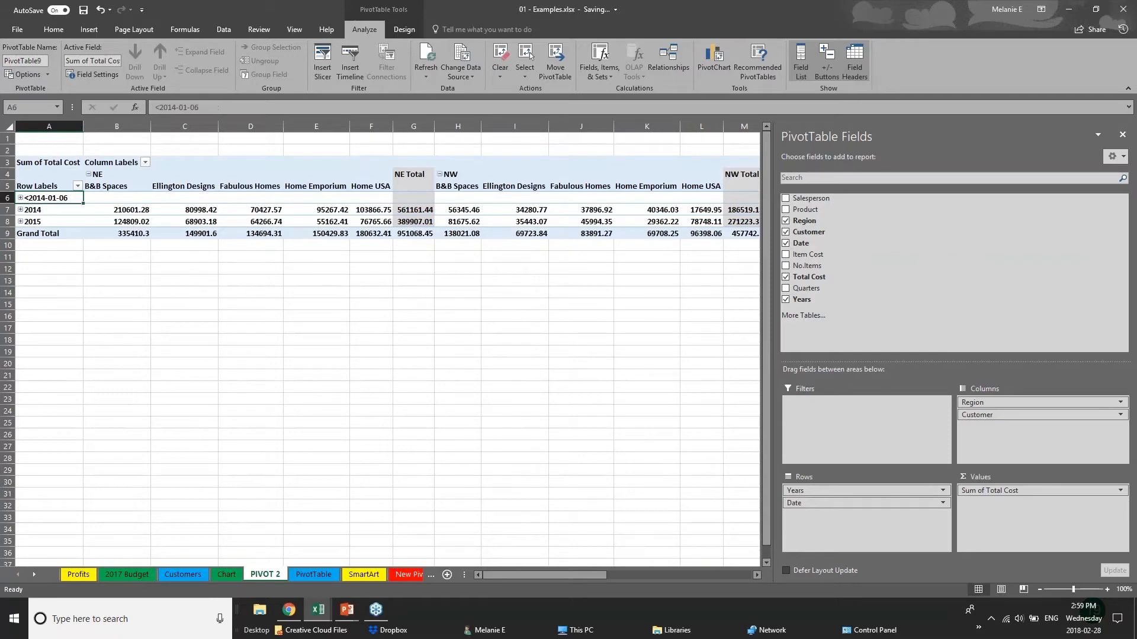
left_click(20, 210)
left_click(20, 211)
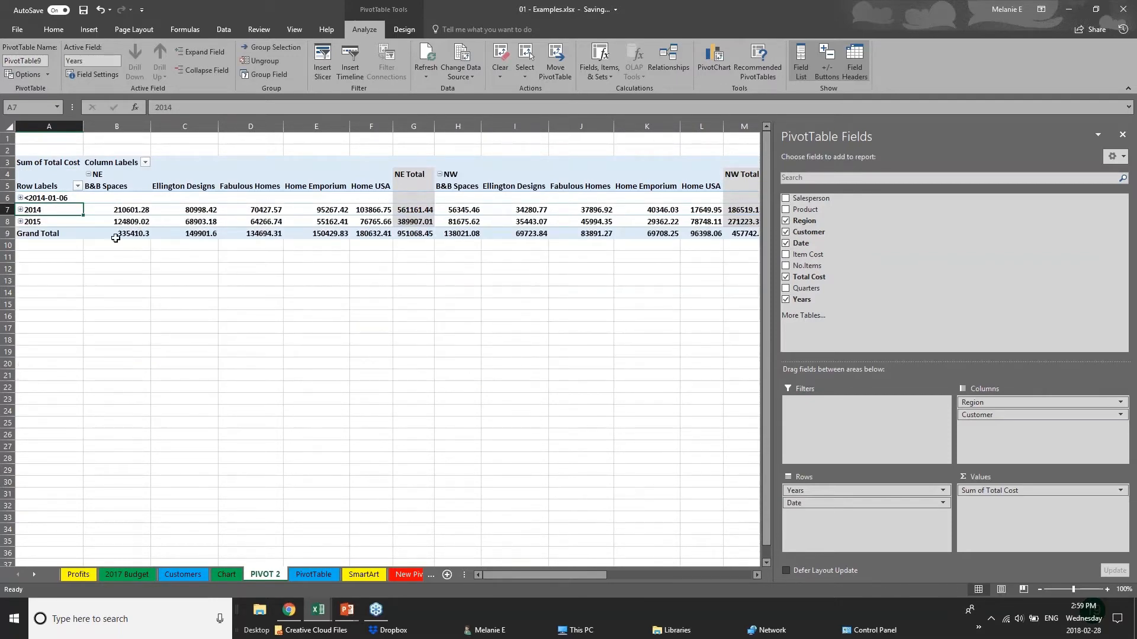
left_click(20, 222)
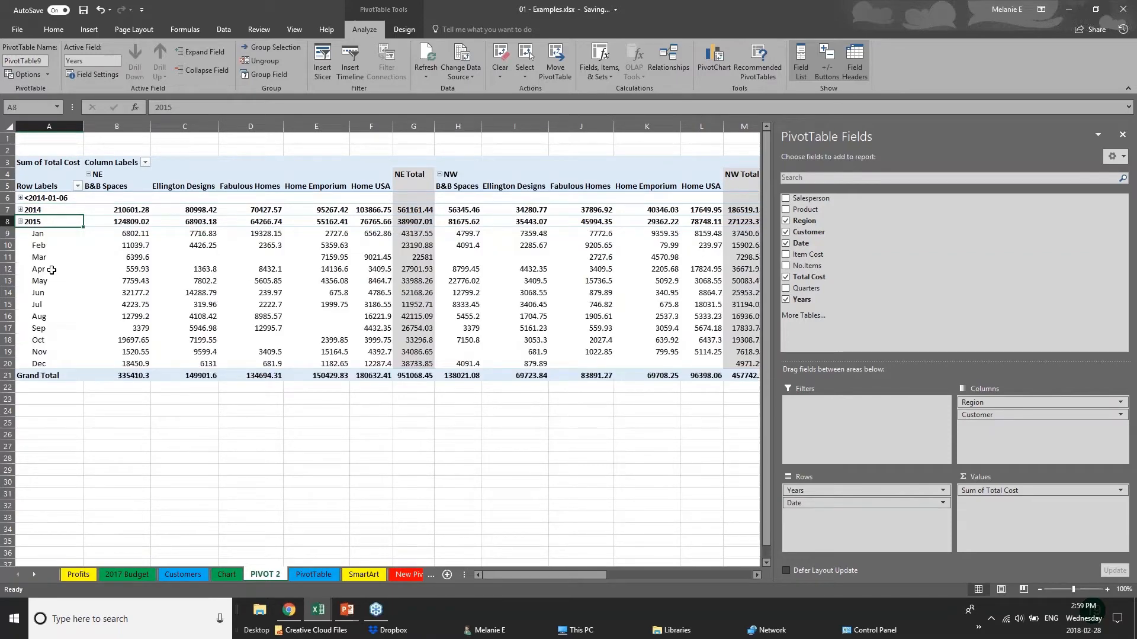
left_click(20, 222)
left_click(478, 290)
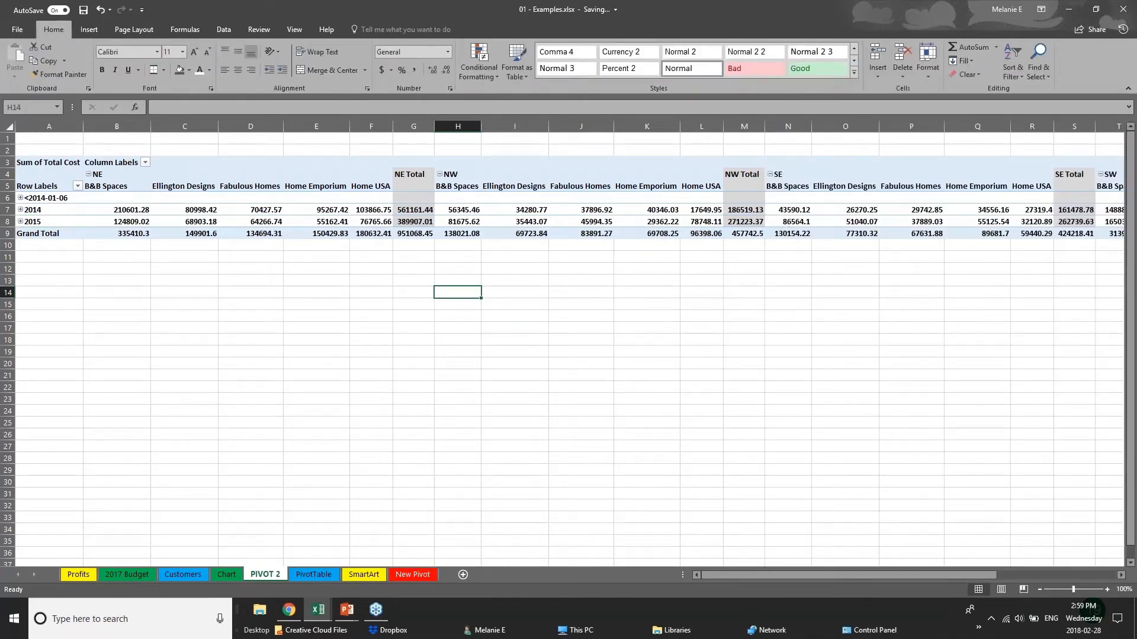
left_click(834, 200)
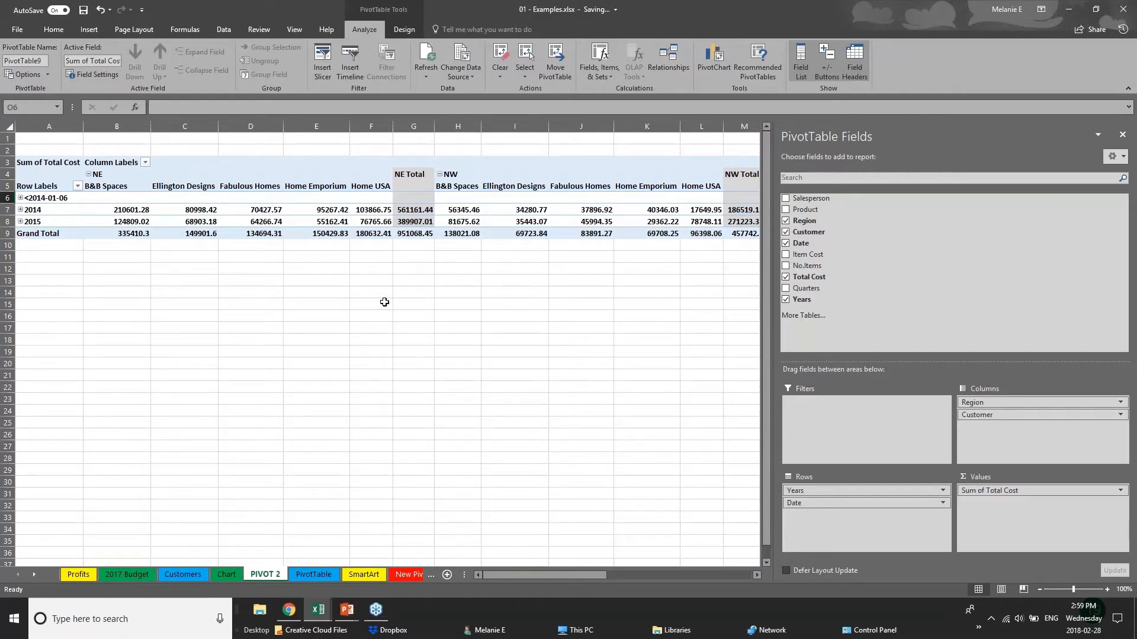
- Remove the Customer and Date fields from the PivotTable
left_click(53, 278)
left_click(402, 223)
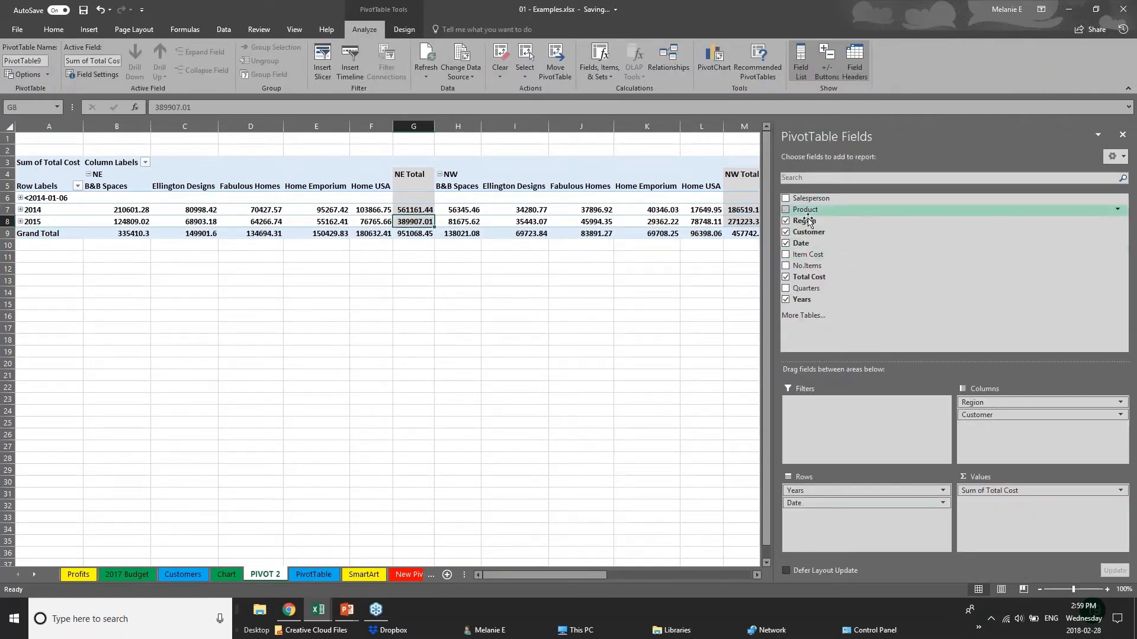
left_click(785, 231)
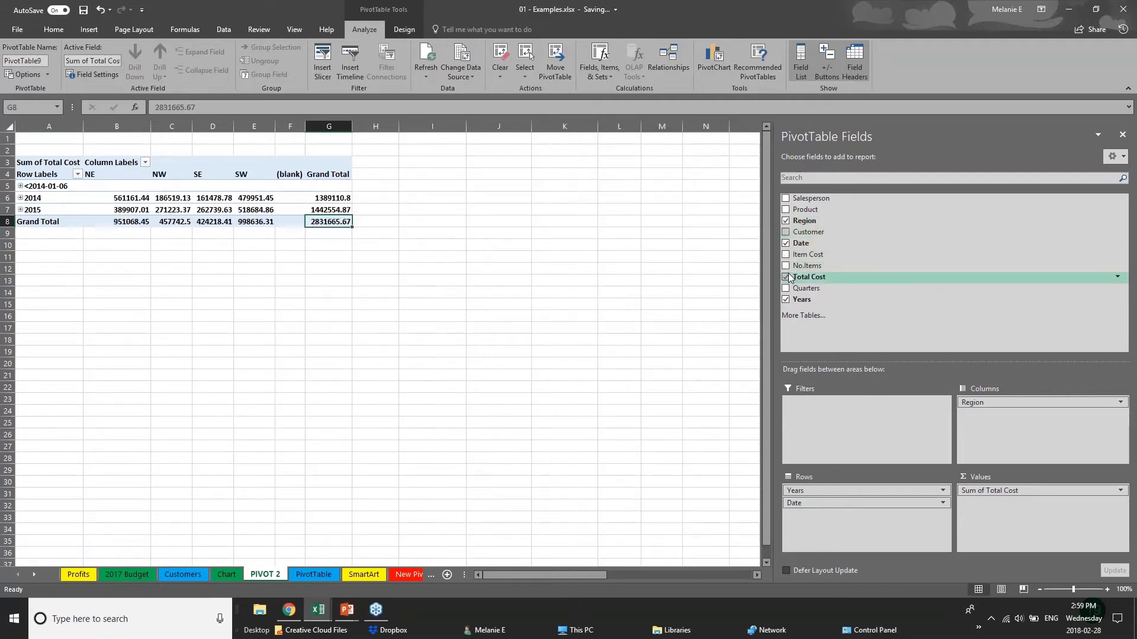
left_click(786, 243)
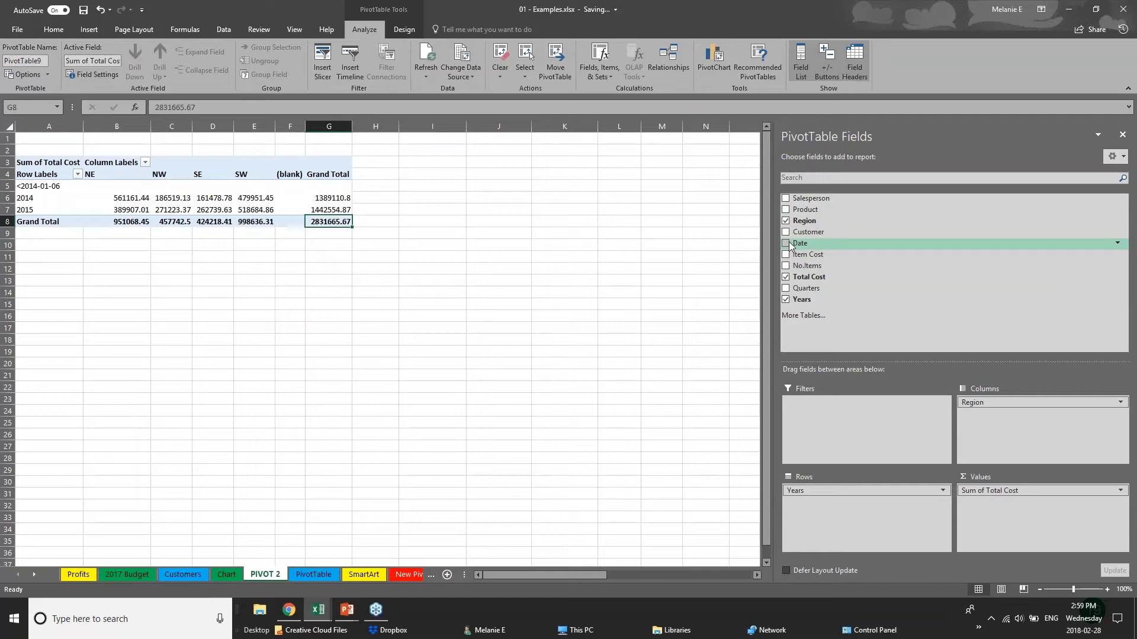
- Insert a Clustered Column PivotChart from the PivotTable and place it beside the table at its upper right
left_click(69, 253)
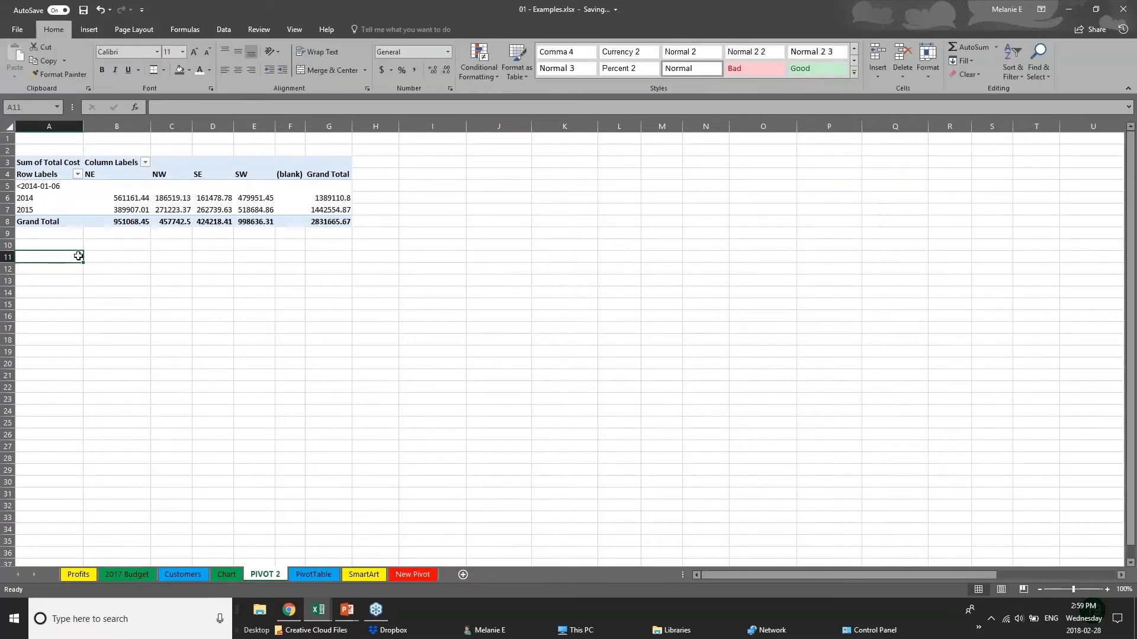
left_click(181, 218)
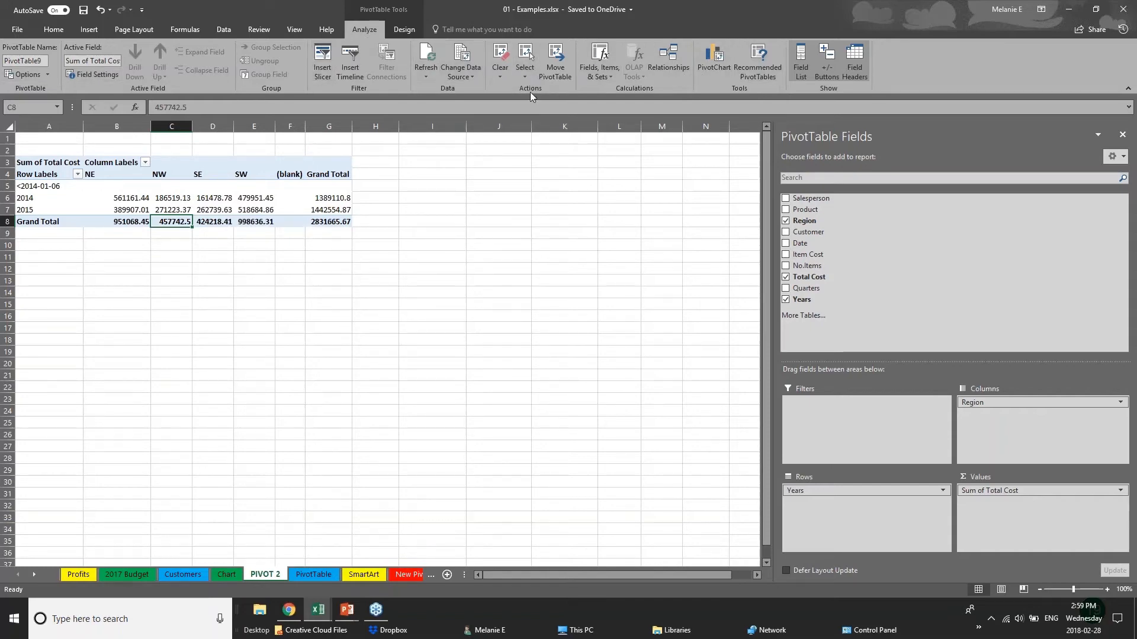
left_click(722, 69)
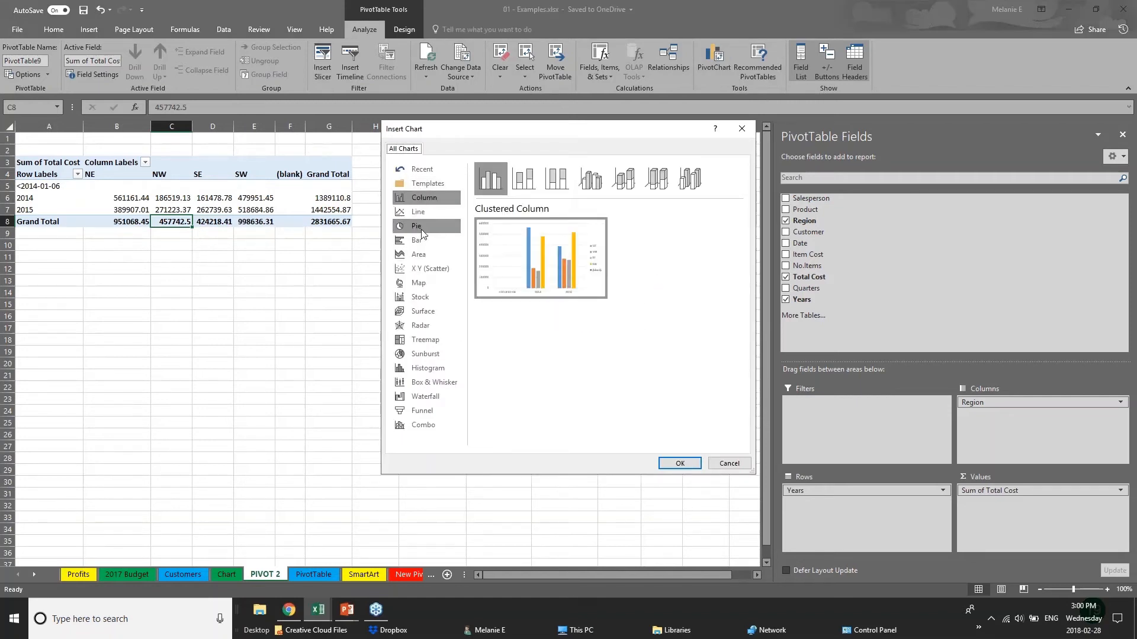
left_click(679, 464)
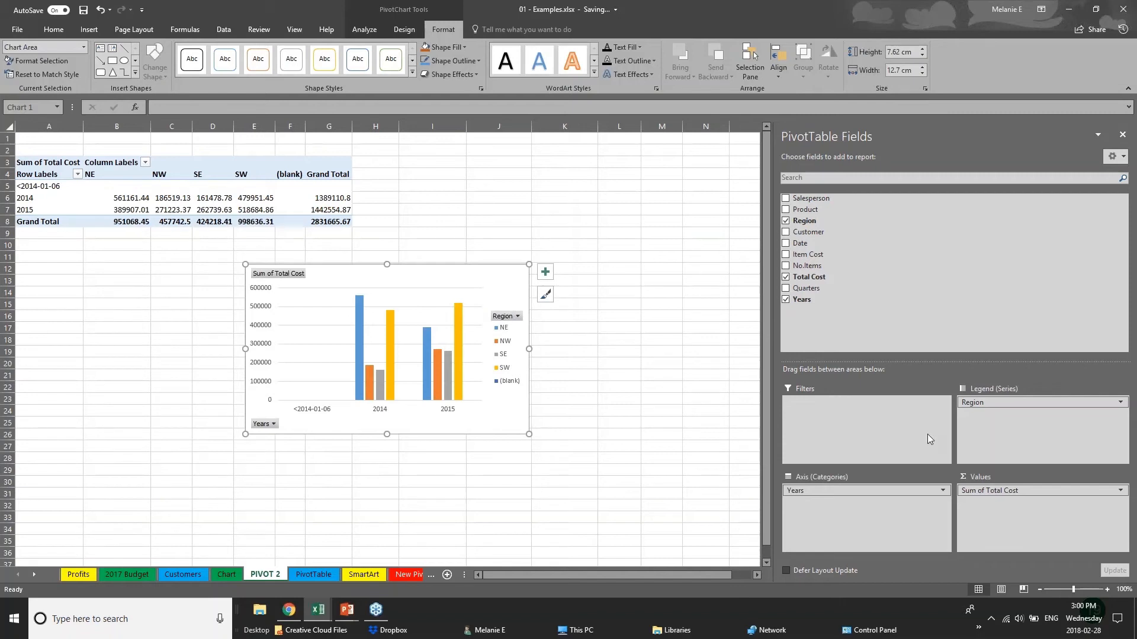
left_click_drag(480, 287, 657, 158)
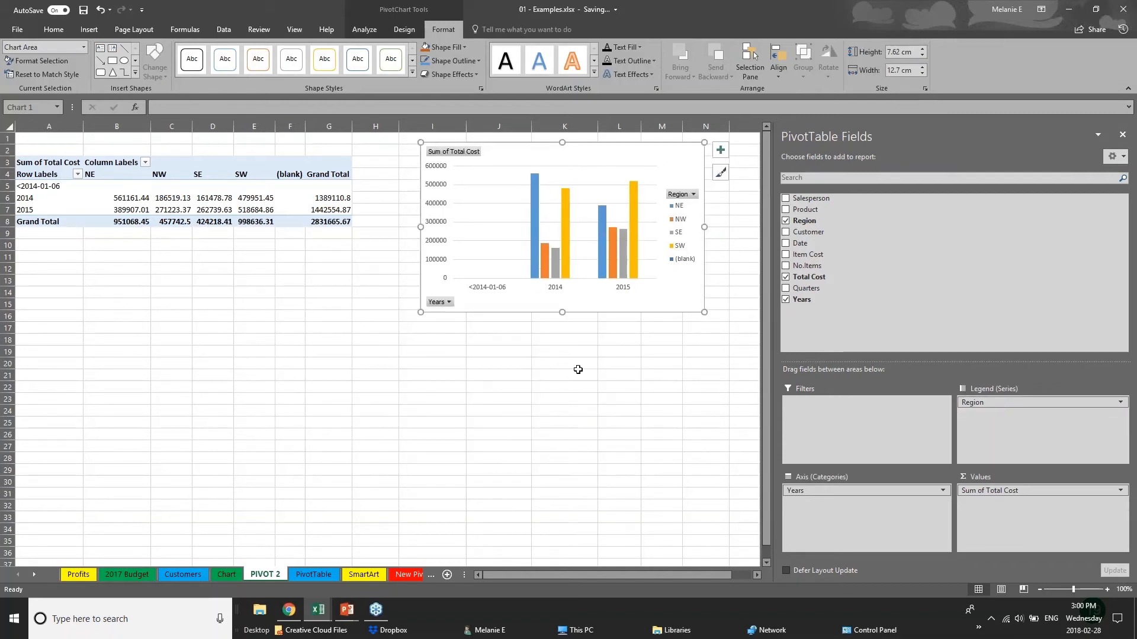
- Add the Product and Customer fields to the PivotChart's axis categories below Years
left_click(876, 494)
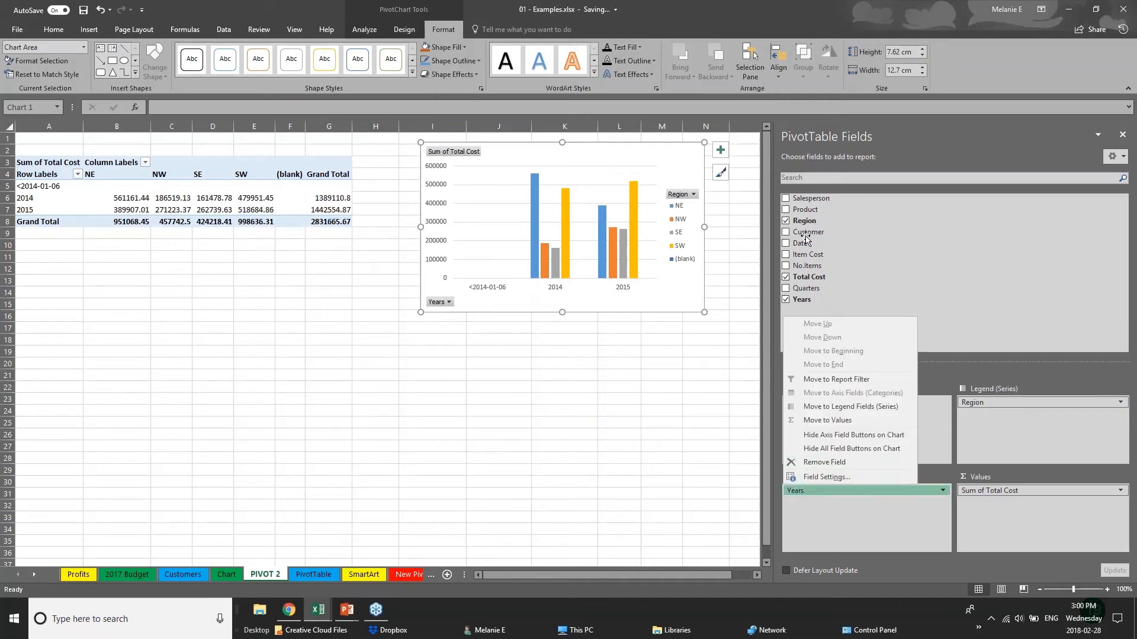
left_click(793, 210)
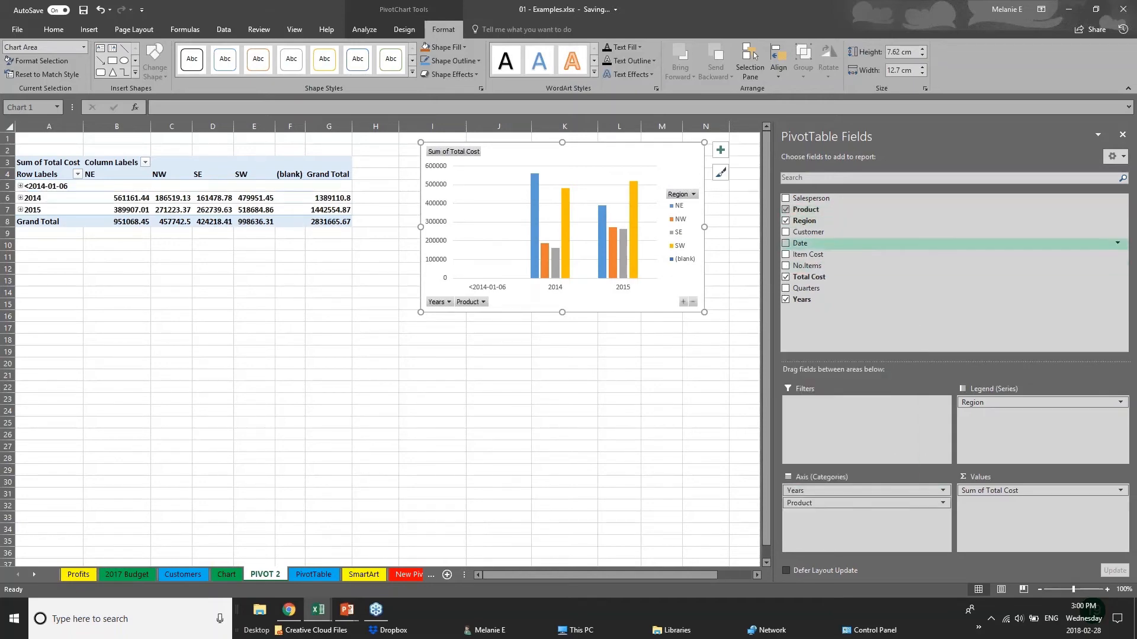
left_click(787, 232)
left_click(523, 302)
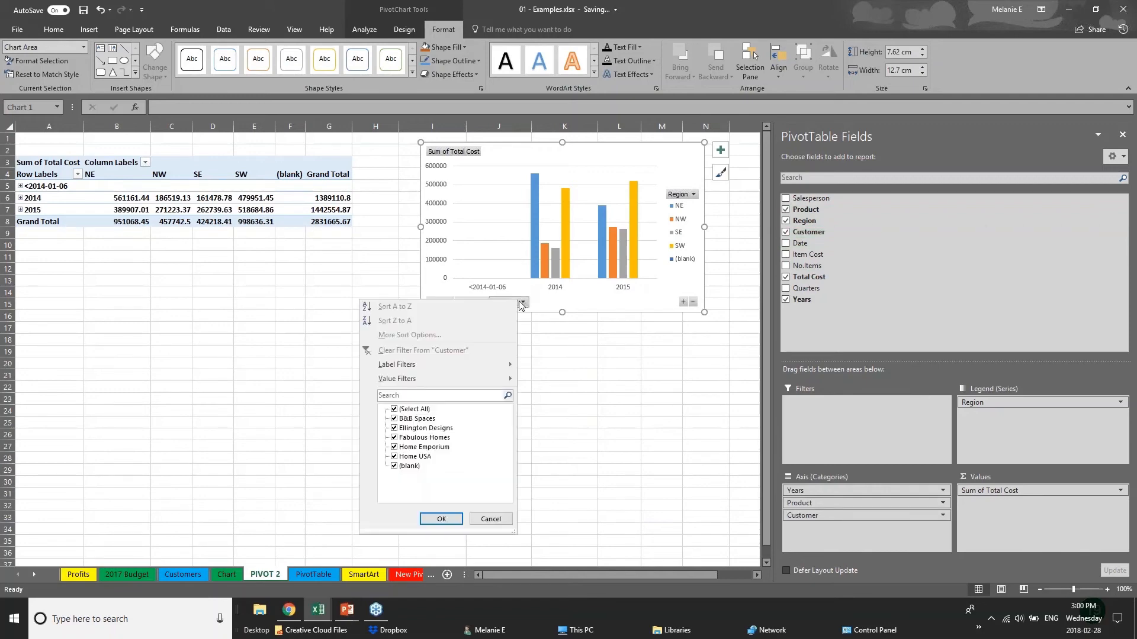
key("Escape")
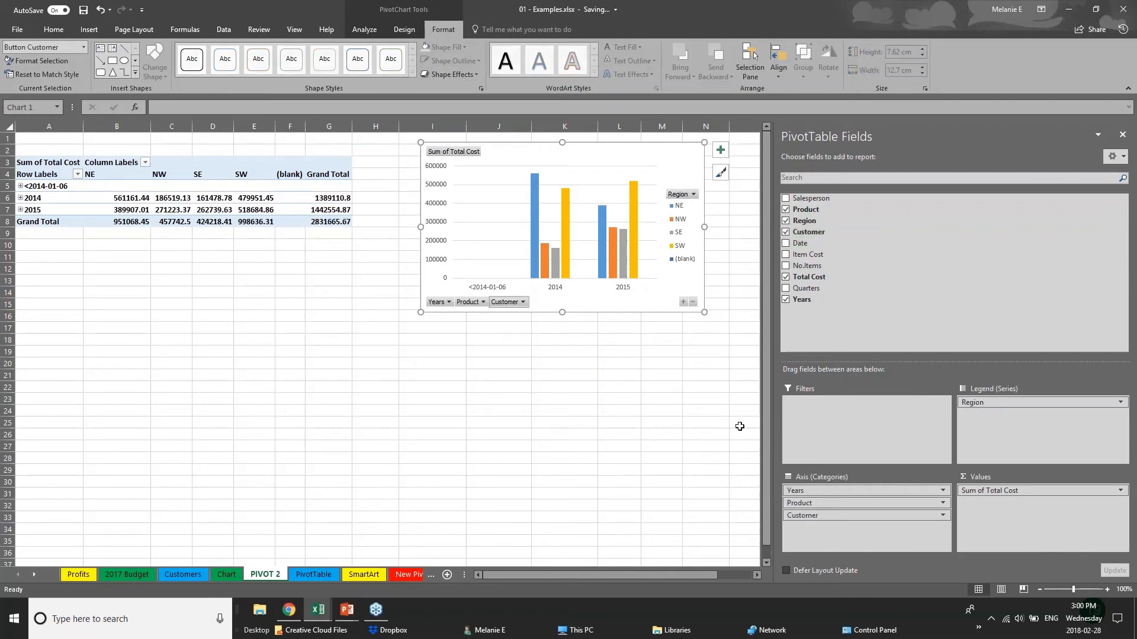
- Arrange Customer and Product as legend fields and Years and Region as axis fields, and move the chart below the PivotTable
left_click_drag(865, 515, 1010, 414)
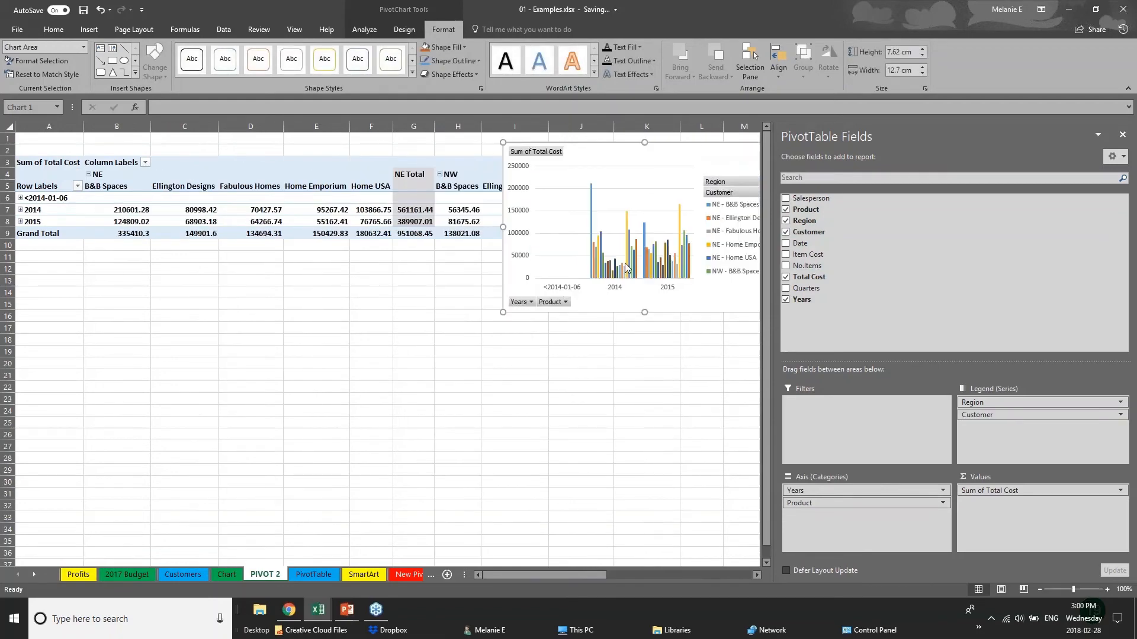
left_click_drag(706, 162, 539, 356)
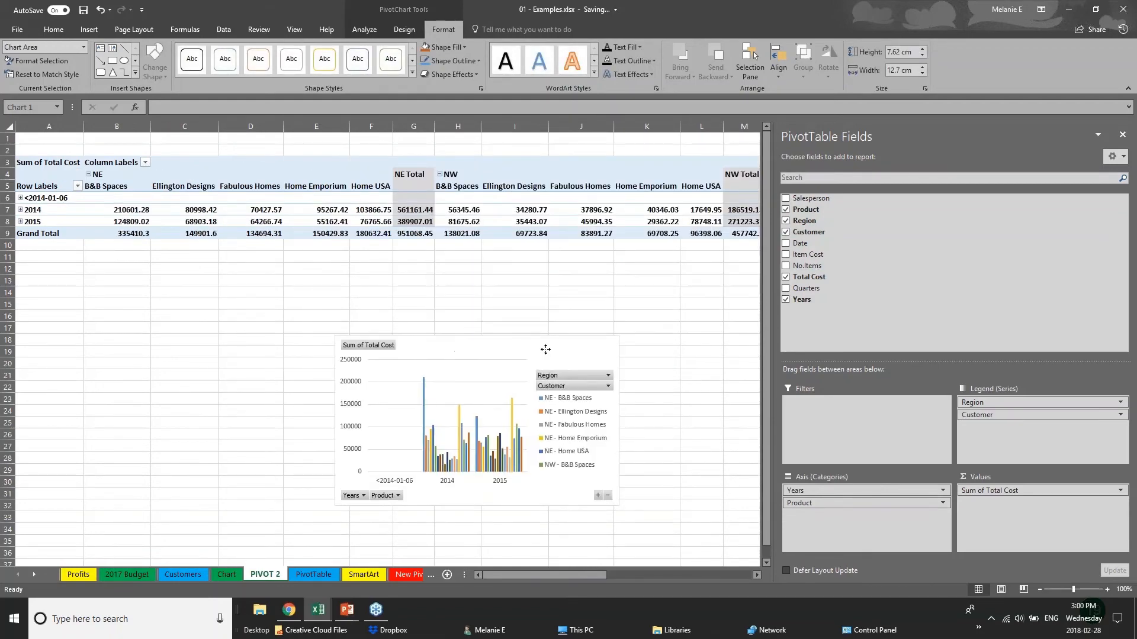
mouse_move(1007, 415)
left_mouse_down()
mouse_move(857, 544)
mouse_move(856, 521)
mouse_move(991, 416)
left_mouse_up()
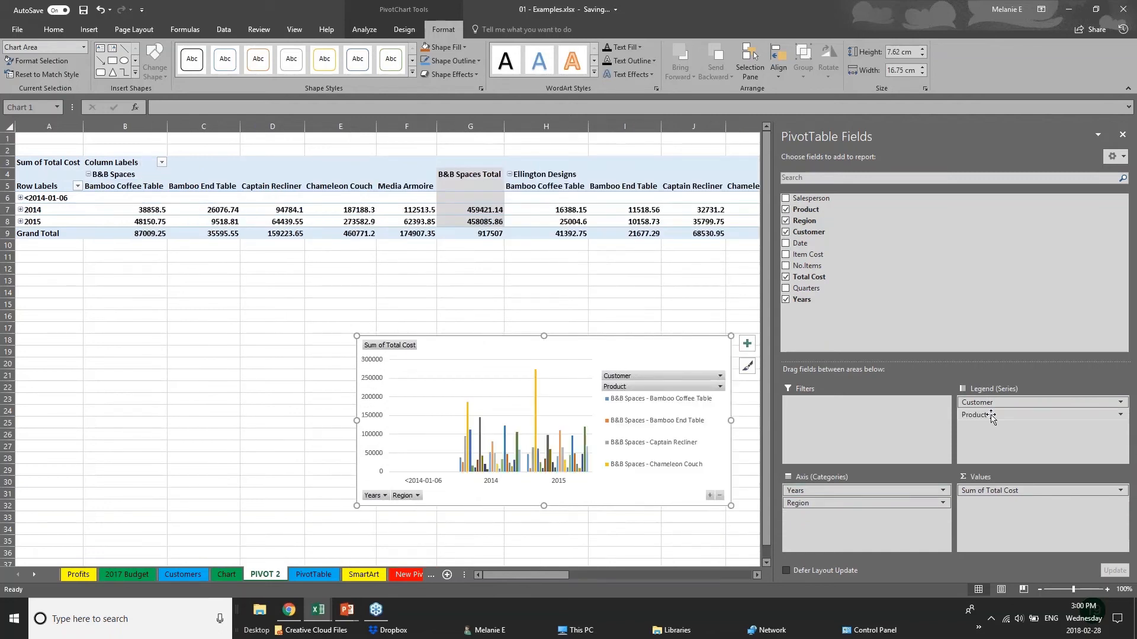
- Switch to the running PowerPoint slide show and advance from the Pivot Tables slide to the closing Thank you slide
left_click(89, 29)
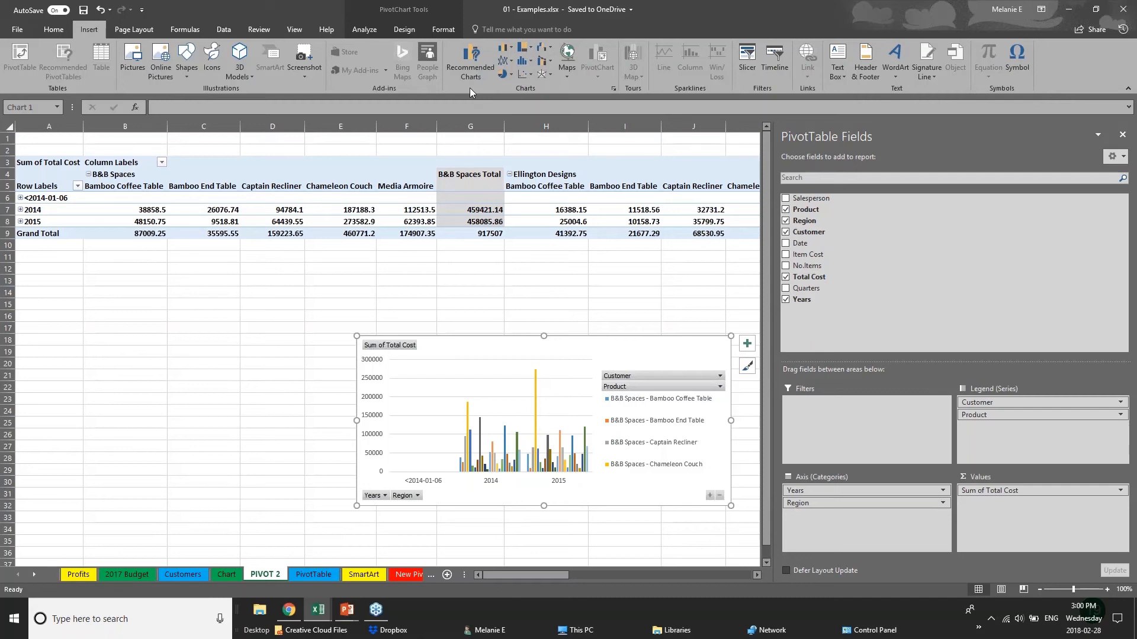
left_click(327, 355)
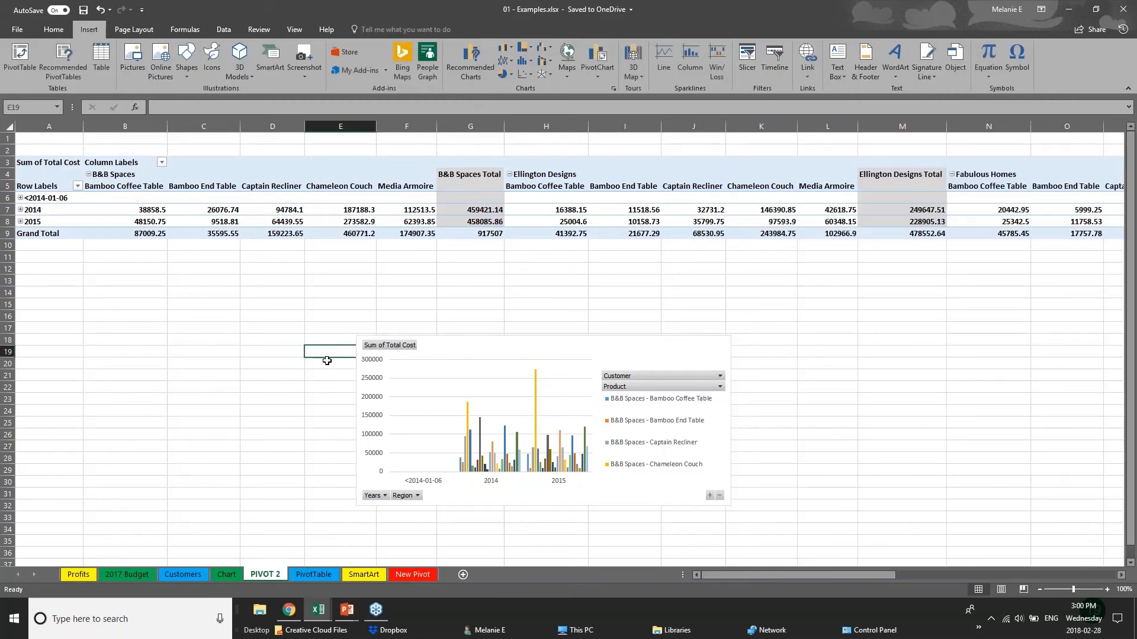
left_click(347, 609)
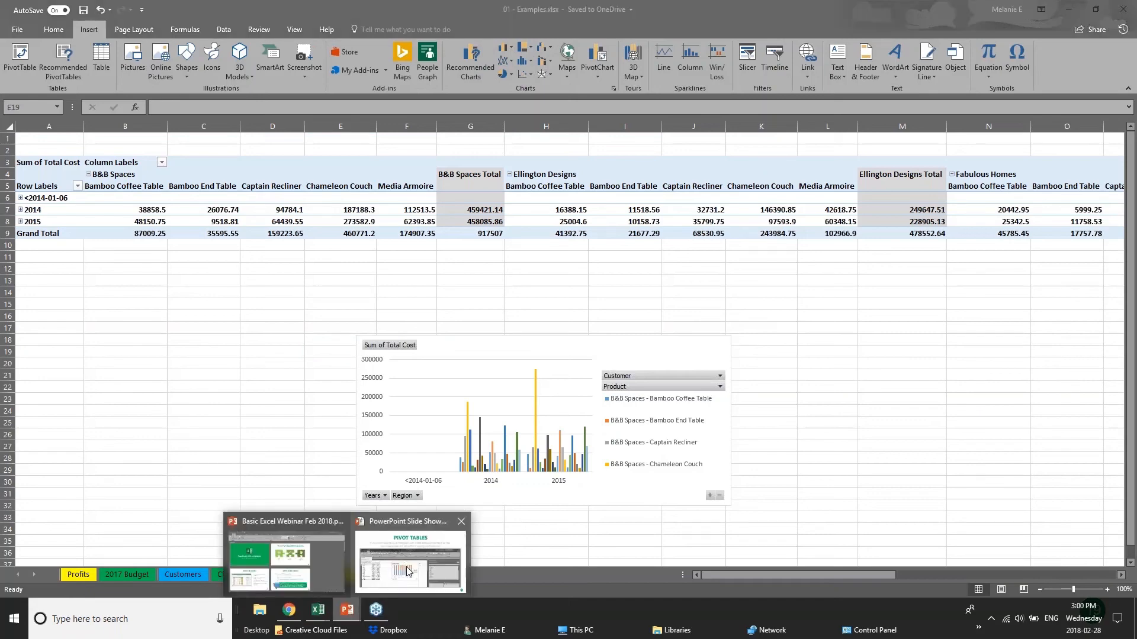
left_click(408, 571)
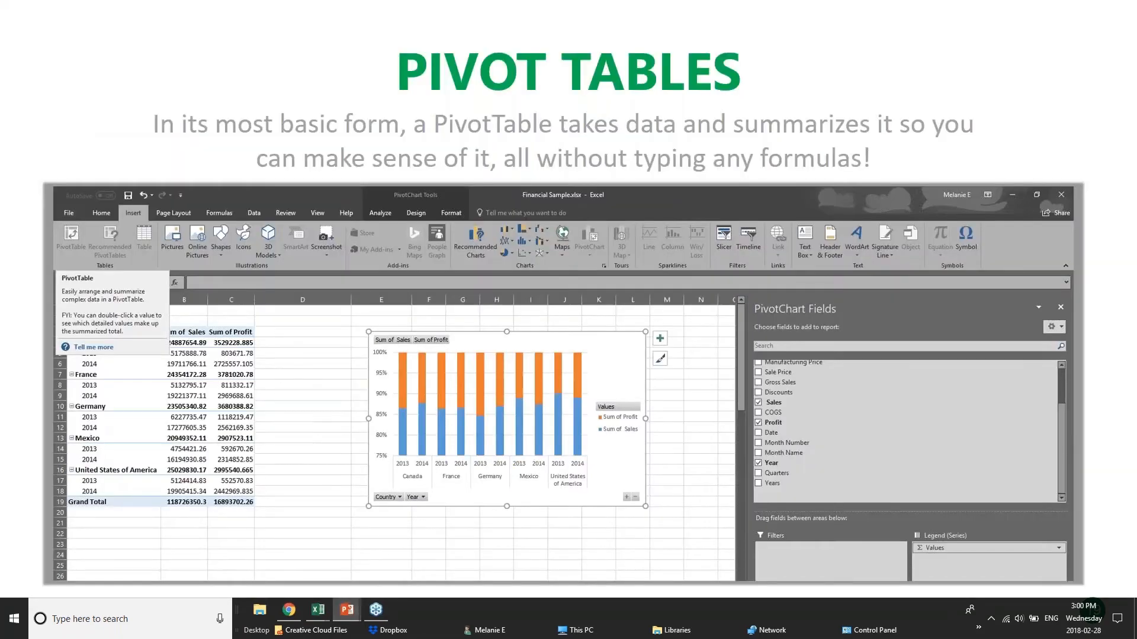
key("Right")
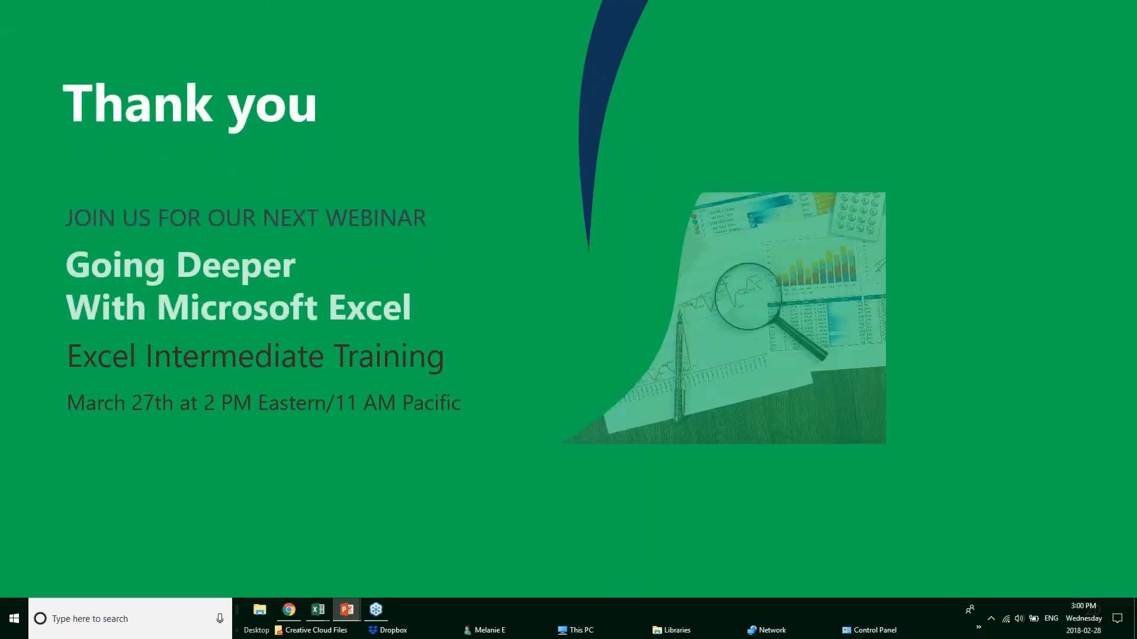